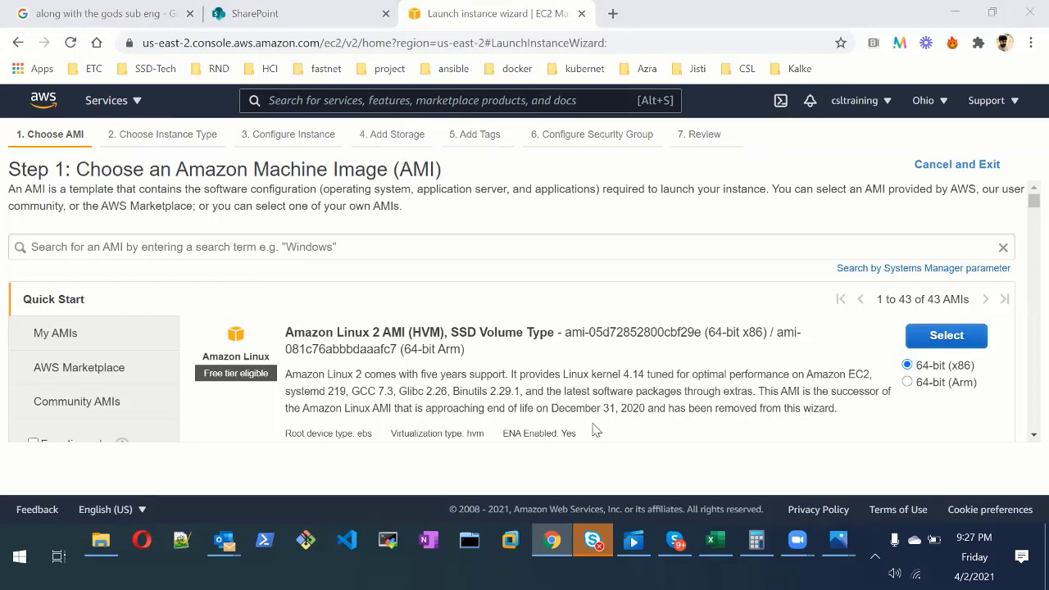
Step: Select the Amazon Linux 2 AMI (64-bit x86) and proceed with the t2.micro type to the instance details
scroll(596, 430, down, 1)
scroll(596, 431, up, 1)
click(939, 336)
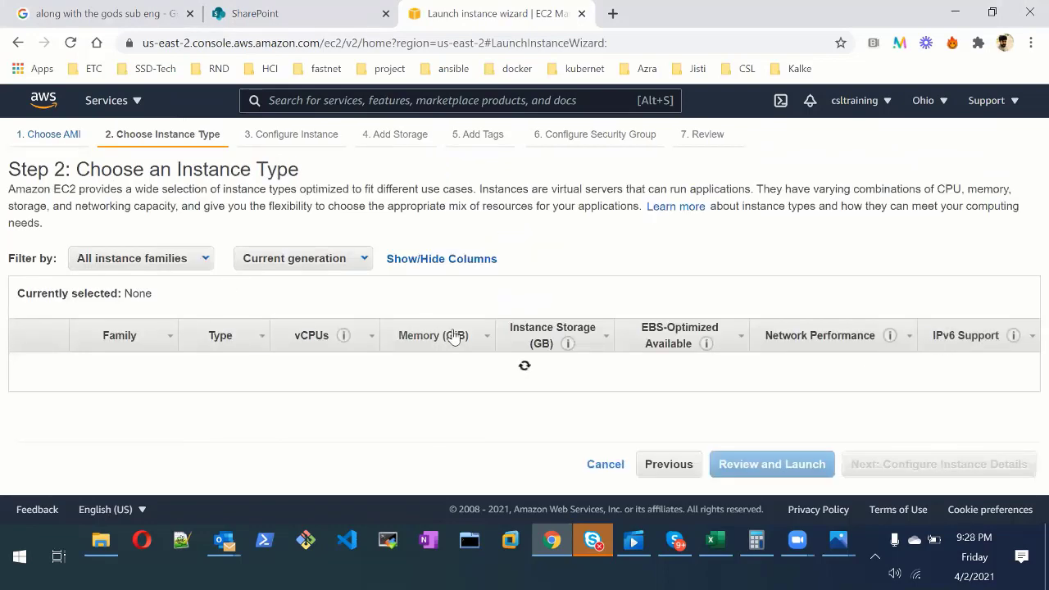
scroll(780, 403, down, 1)
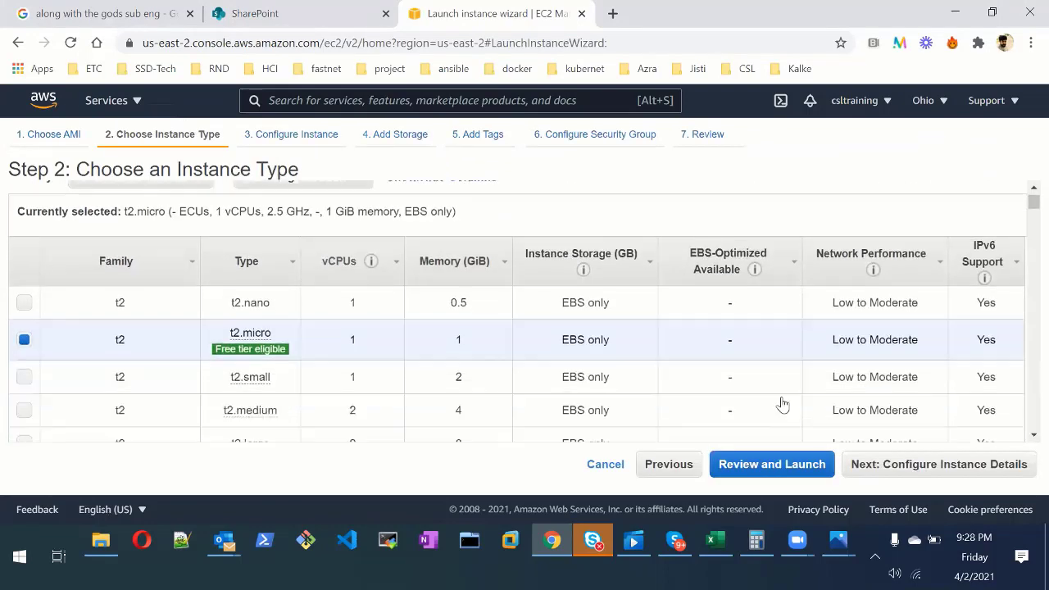
click(855, 464)
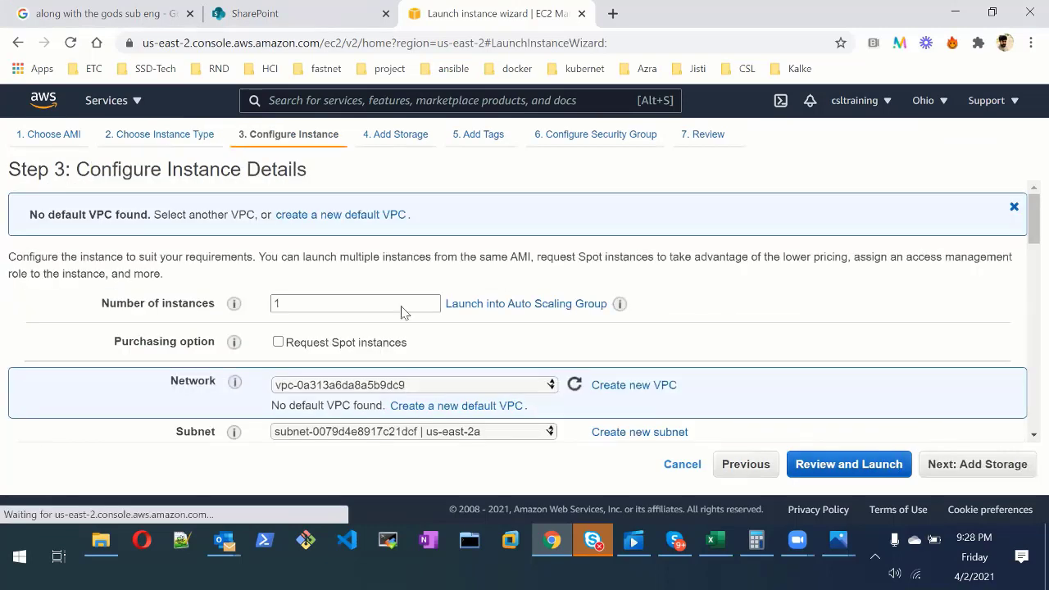
Step: Examine the network, subnet and auto-assign public IP options in the instance details without changing them
scroll(323, 245, down, 2)
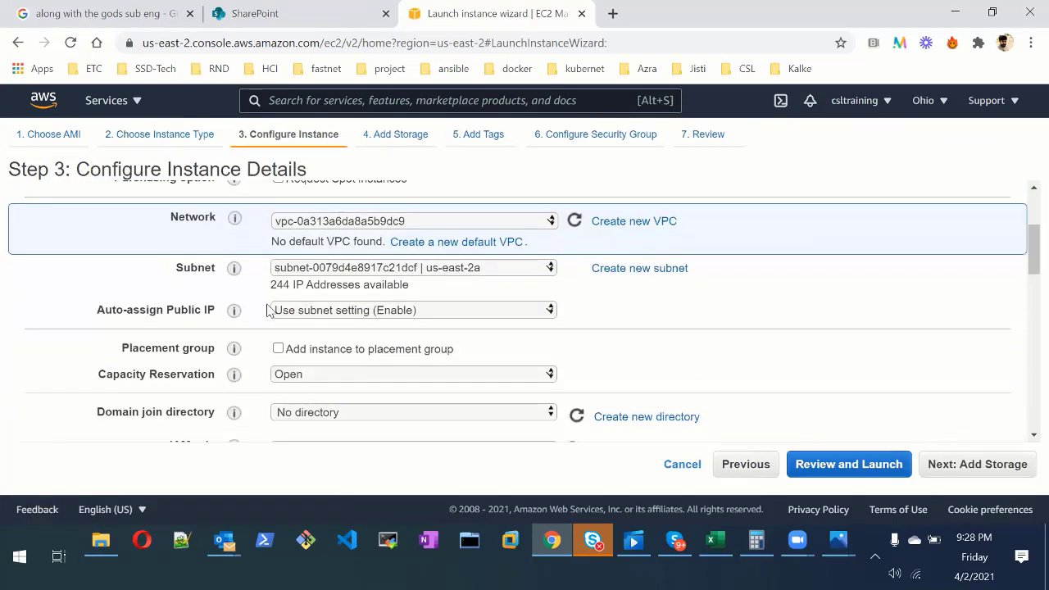
click(390, 268)
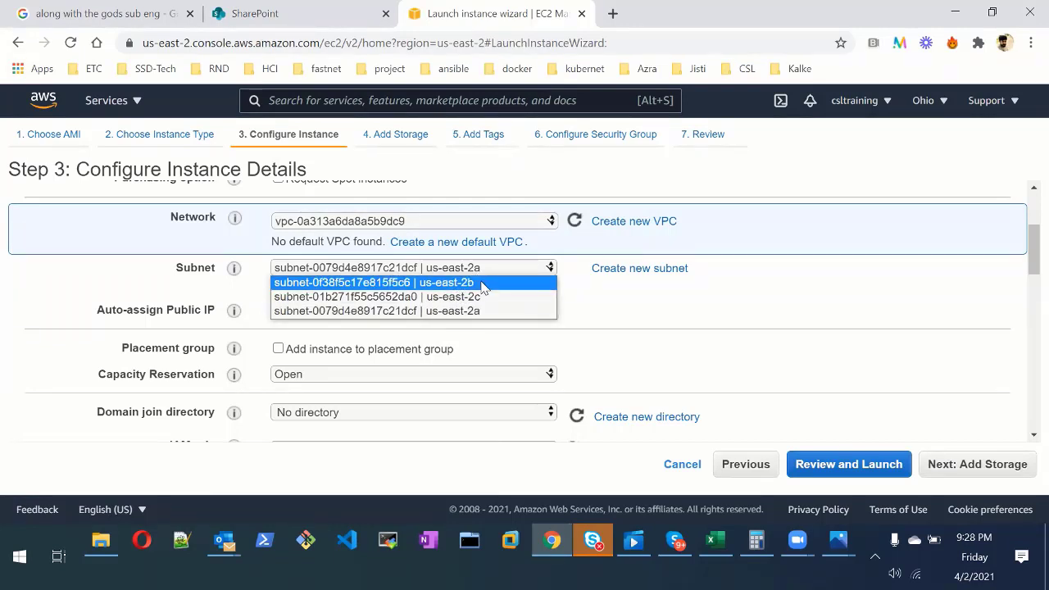
click(506, 224)
click(507, 225)
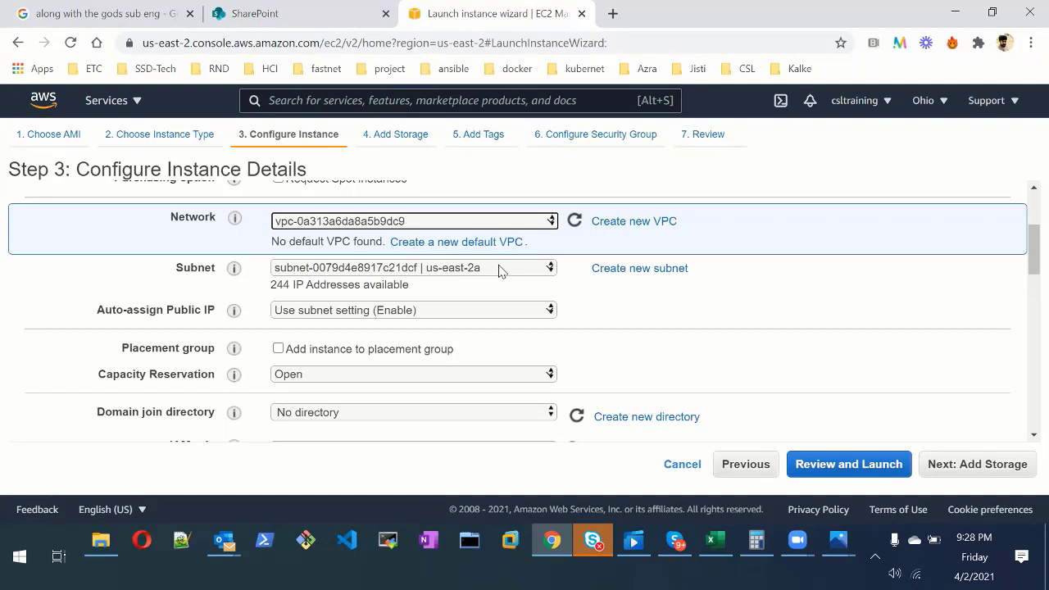
click(340, 312)
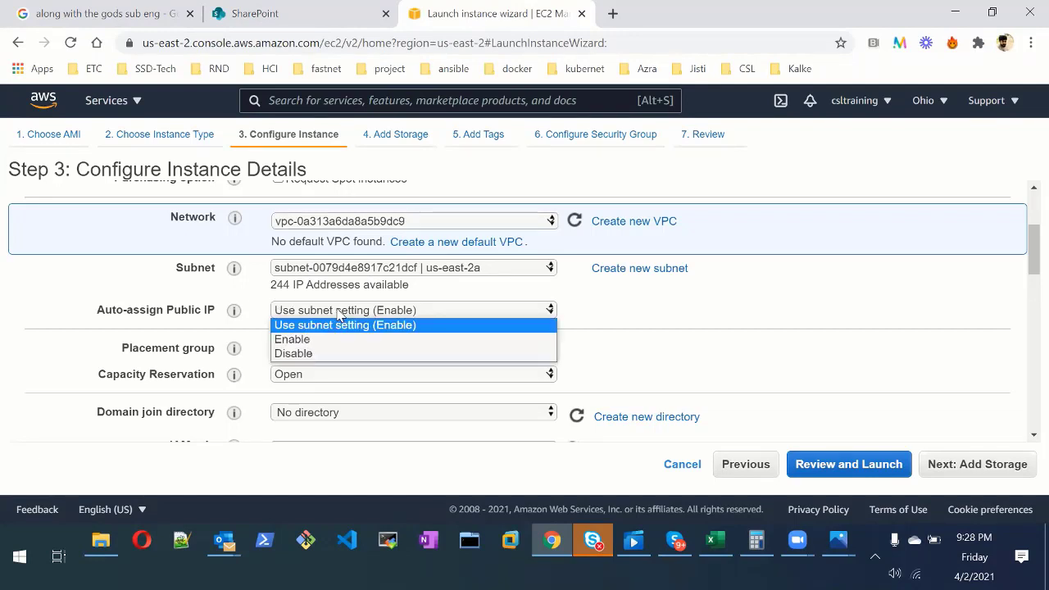
click(620, 306)
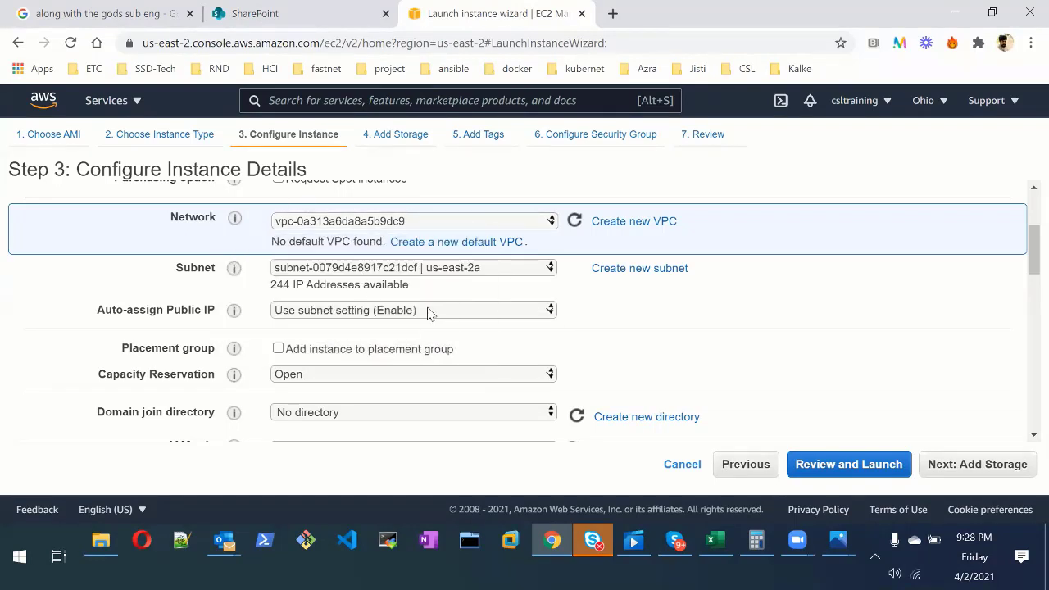
scroll(432, 314, up, 2)
scroll(431, 308, down, 1)
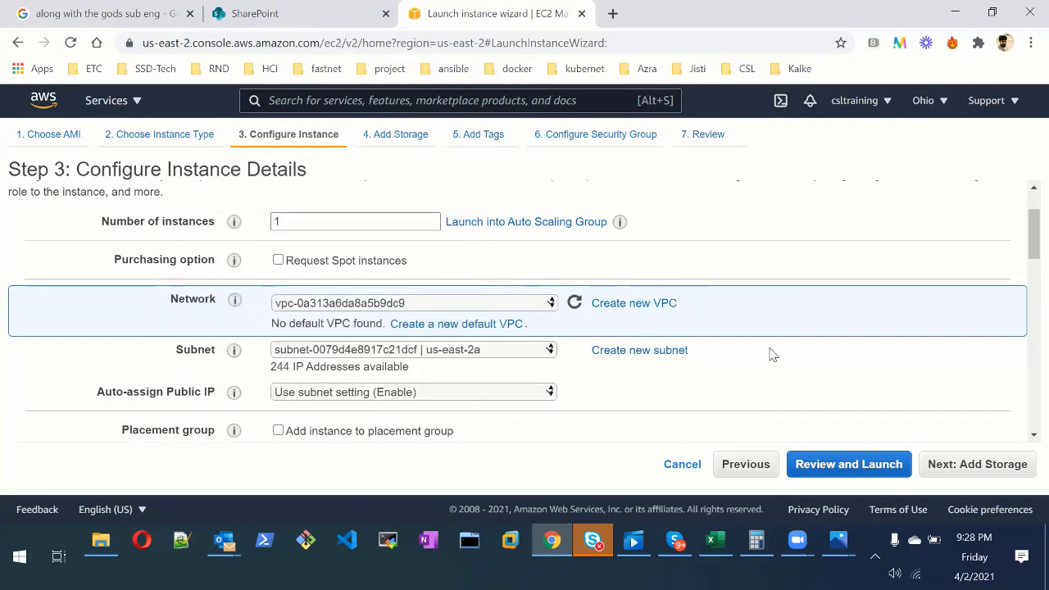
Step: Open the VPC service and inspect the list of existing VPCs
click(138, 101)
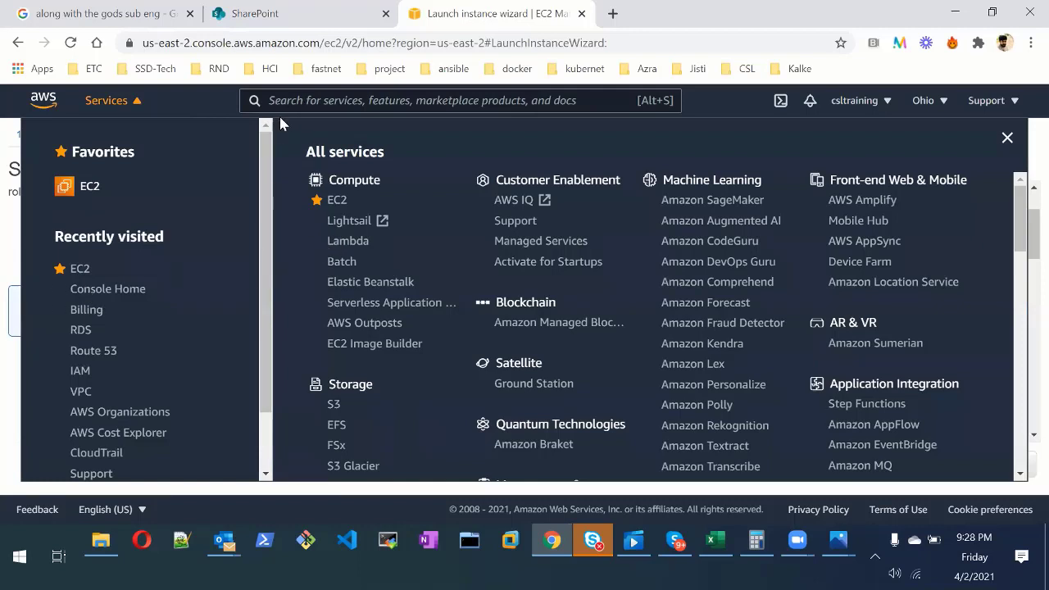
click(75, 393)
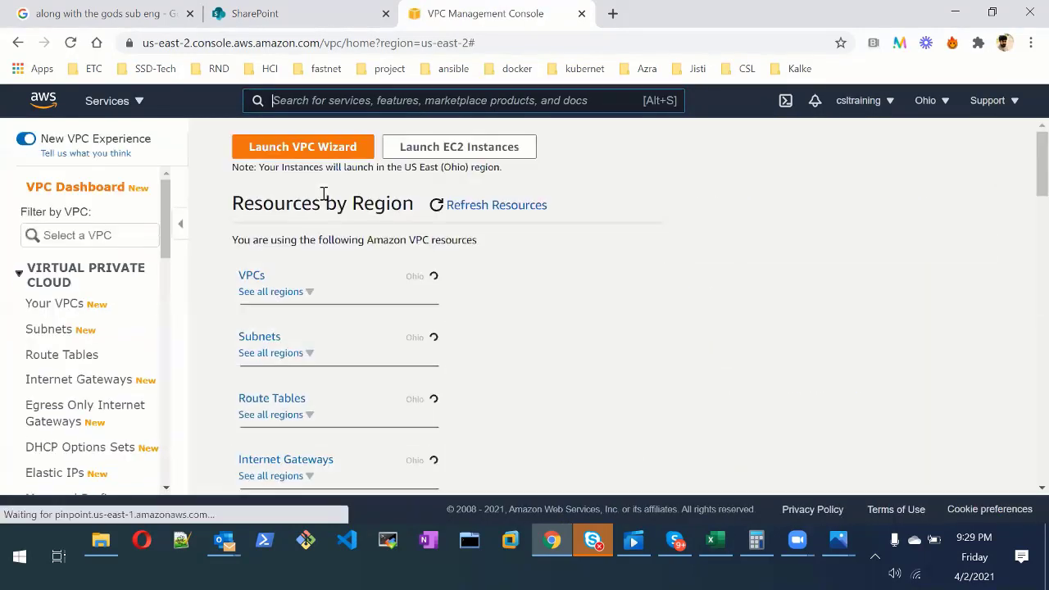
click(51, 312)
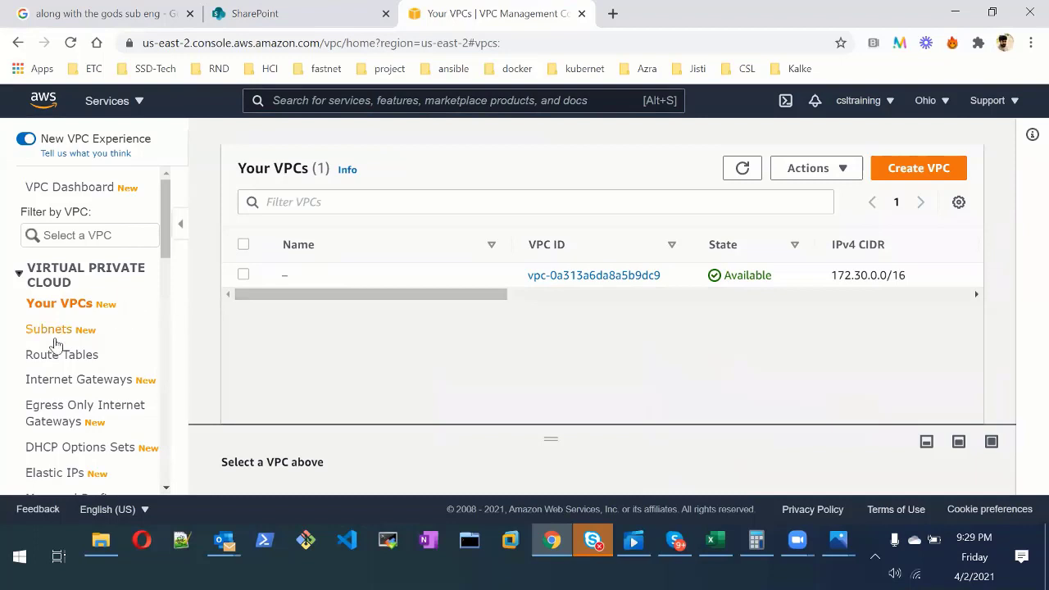
mouse_move(419, 283)
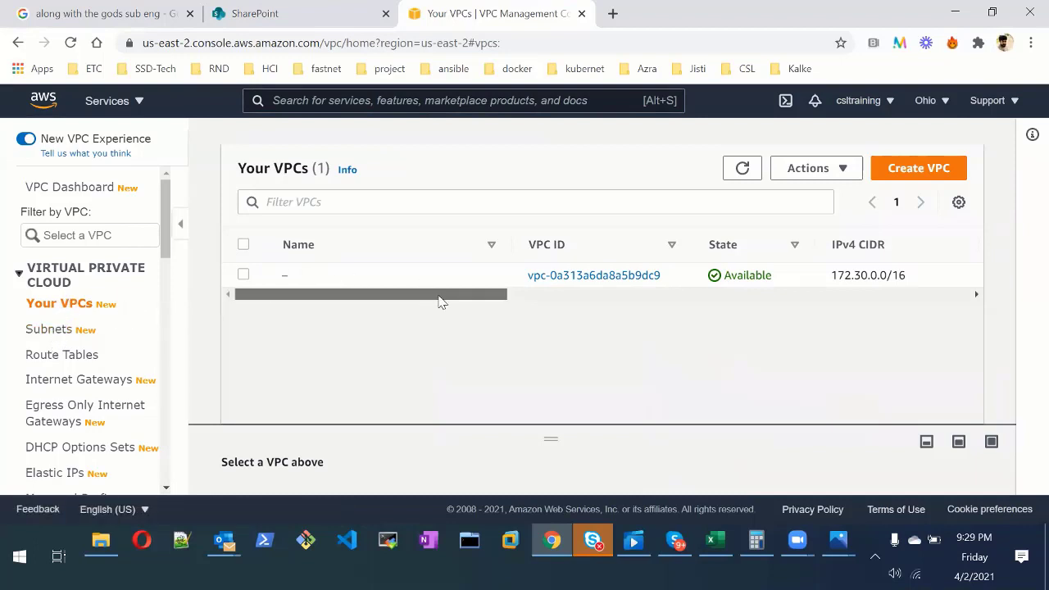
drag(445, 300, 354, 302)
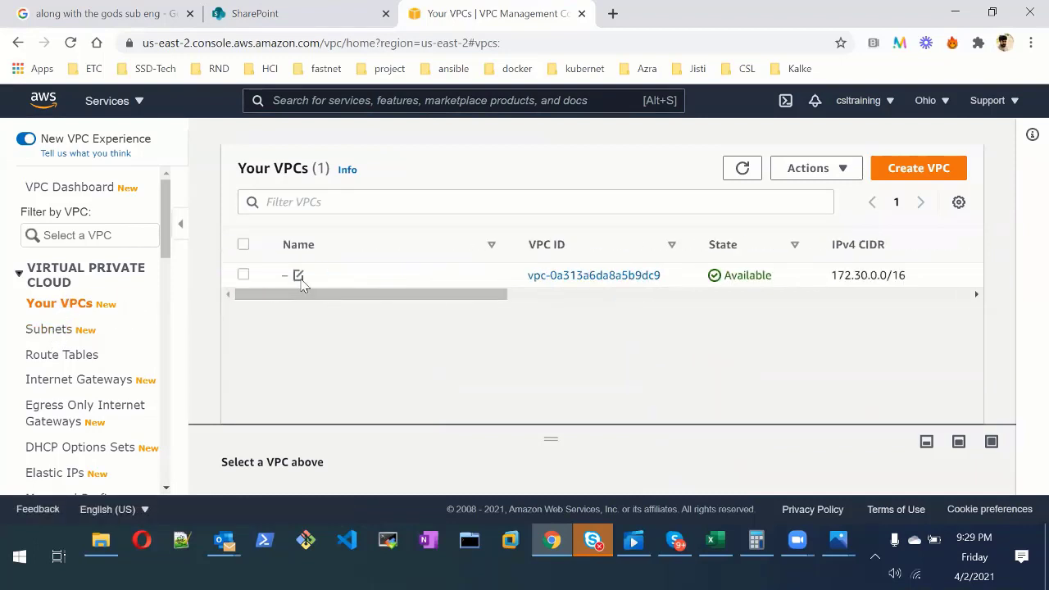
Step: Review the VPC's subnets and its route table
click(56, 329)
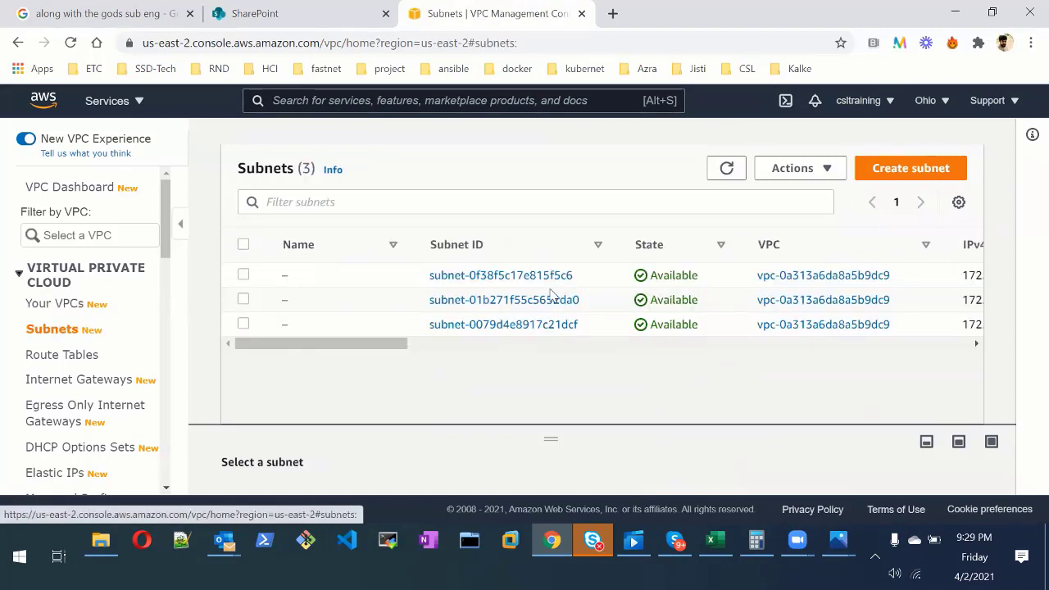
click(73, 356)
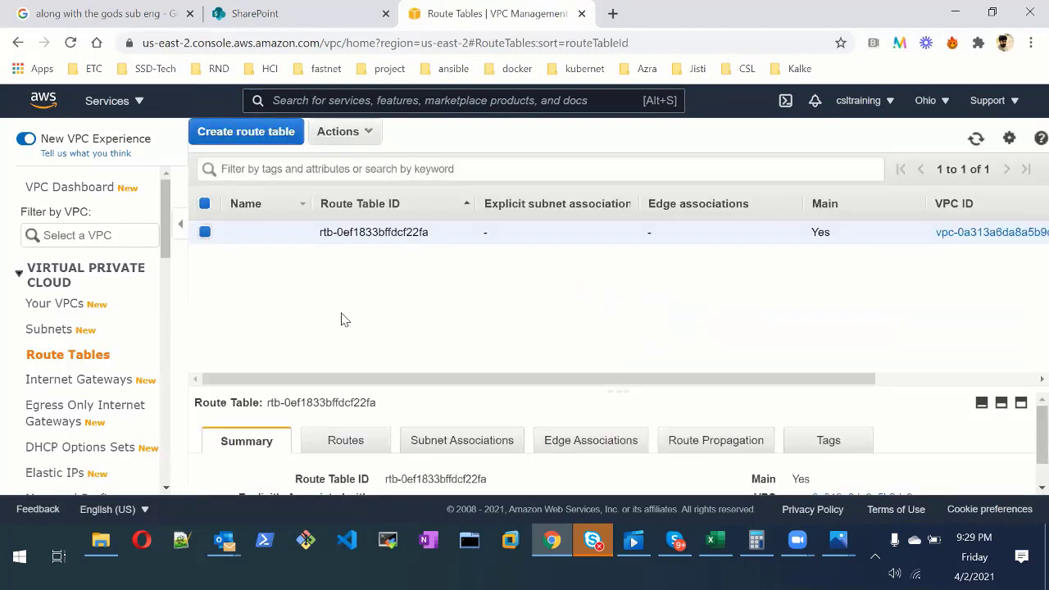
drag(470, 381, 108, 351)
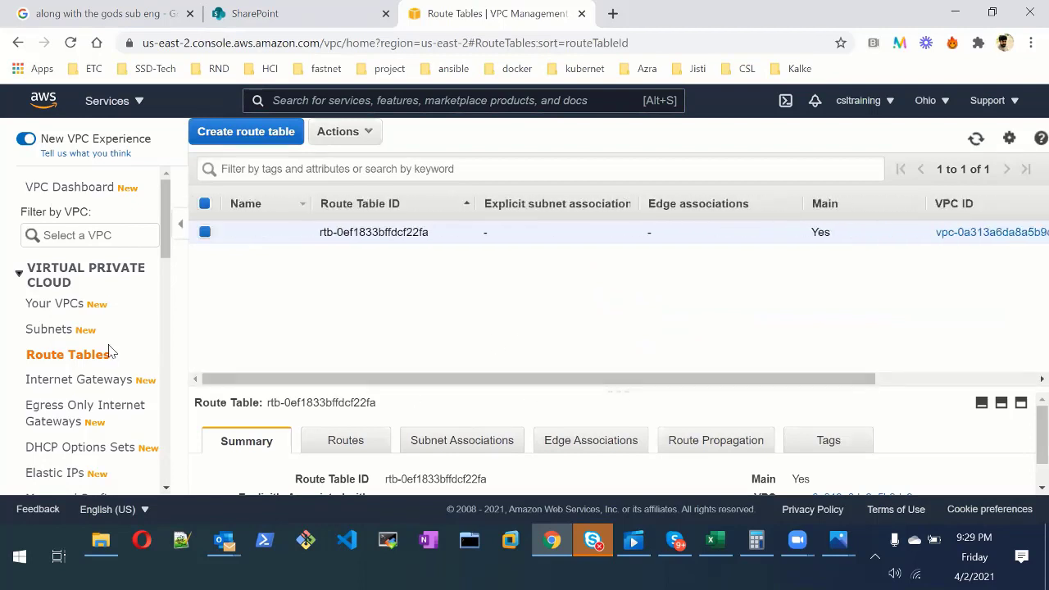
Step: Open the details of the attached internet gateway, review its tags and dismiss the mail notification
click(74, 382)
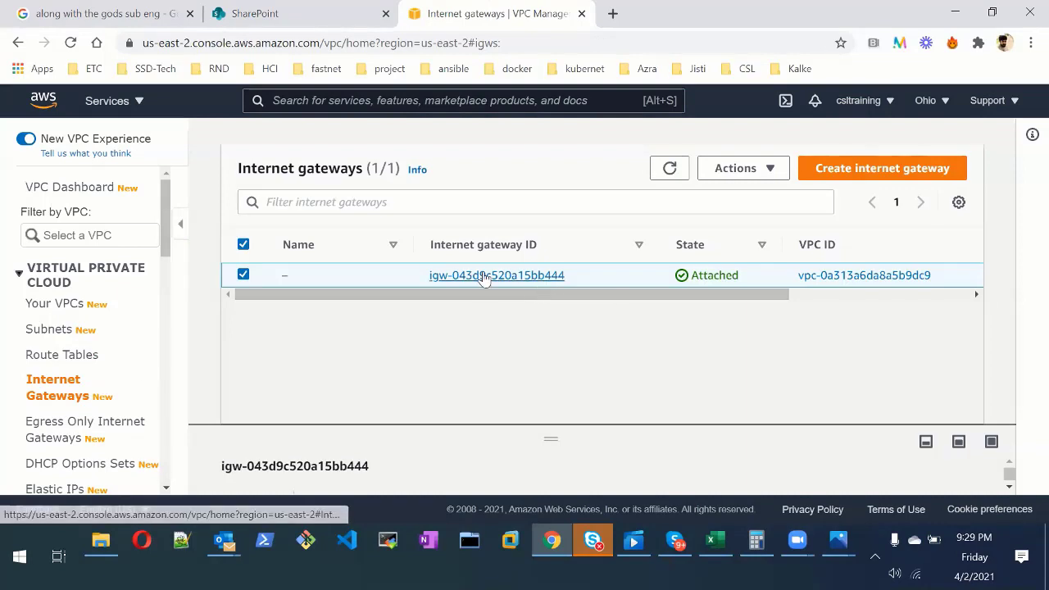
click(484, 277)
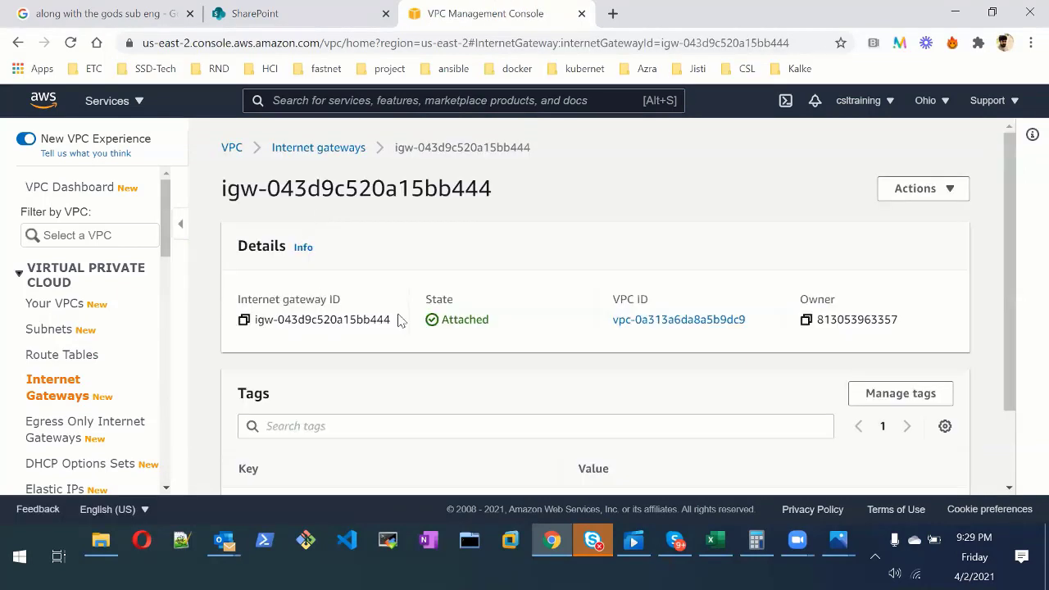
scroll(375, 333, down, 2)
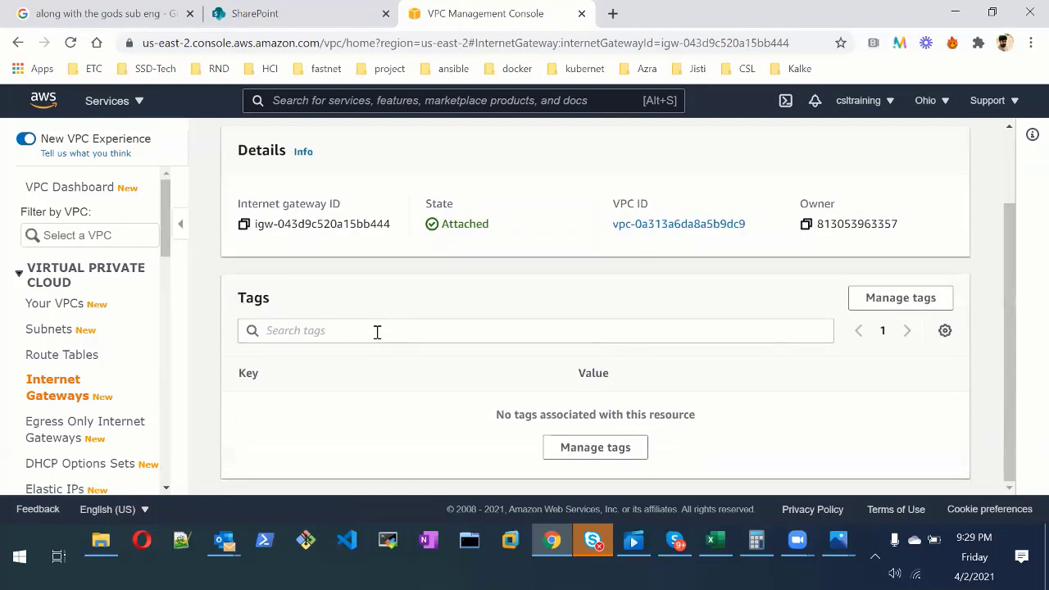
scroll(377, 332, up, 2)
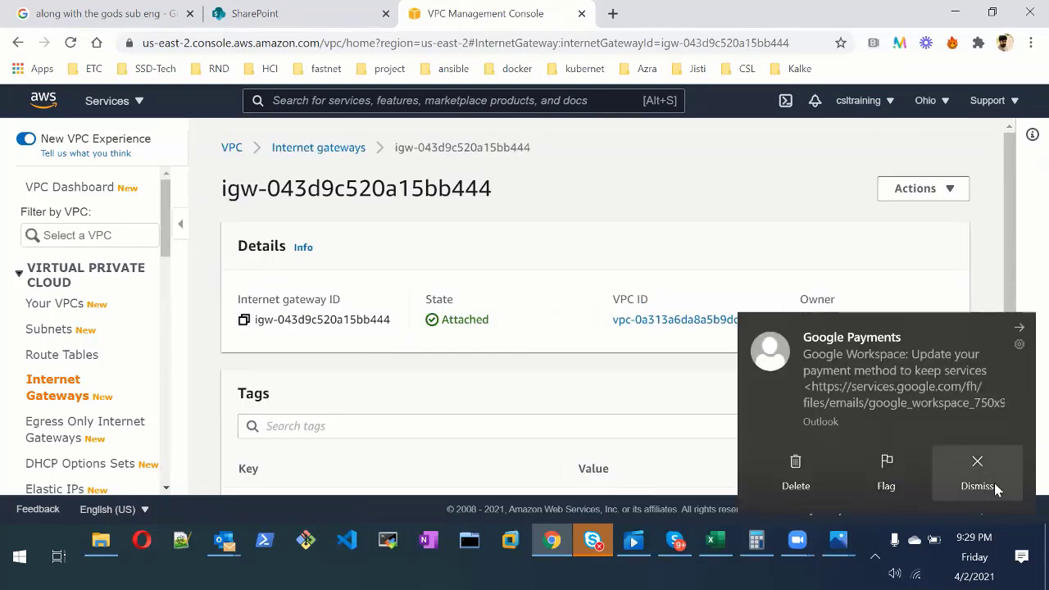
click(951, 485)
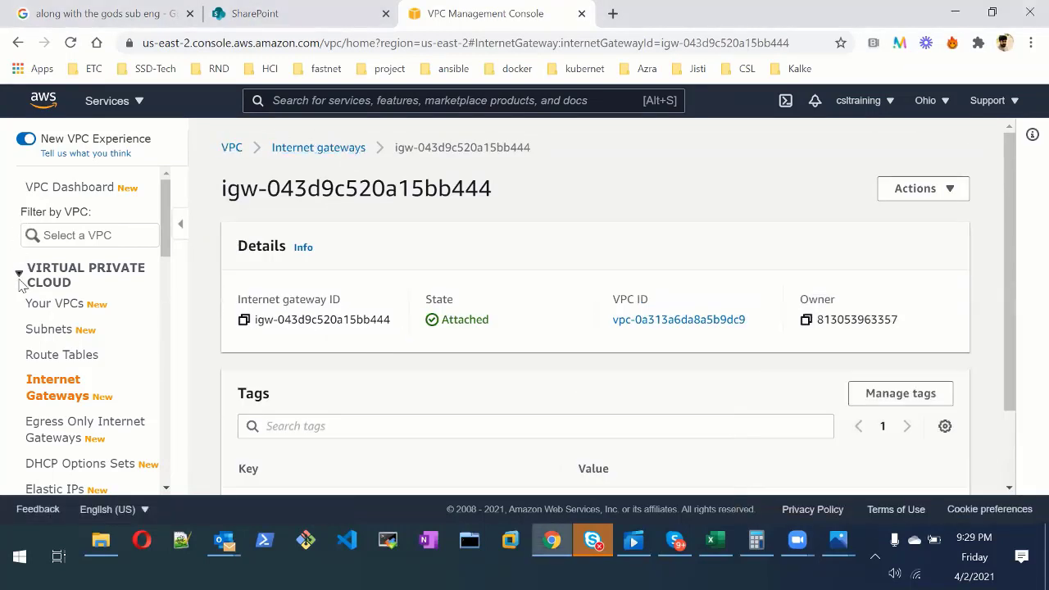
Step: Look through the VPC console's navigation sections, from Virtual Private Cloud and Security to VPN and Transit Gateways
scroll(82, 337, down, 4)
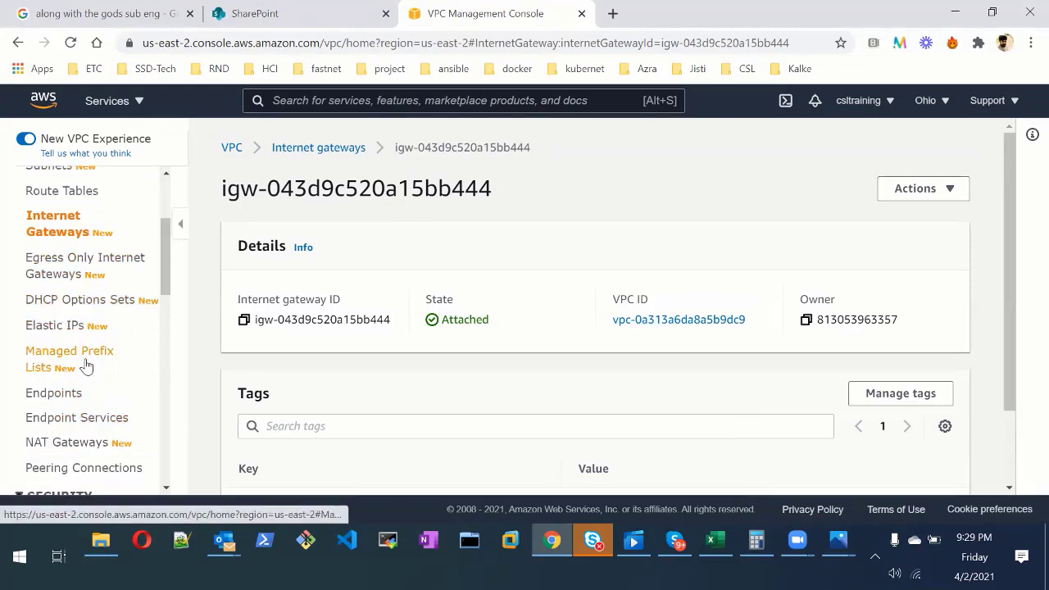
scroll(84, 363, down, 2)
scroll(88, 364, down, 6)
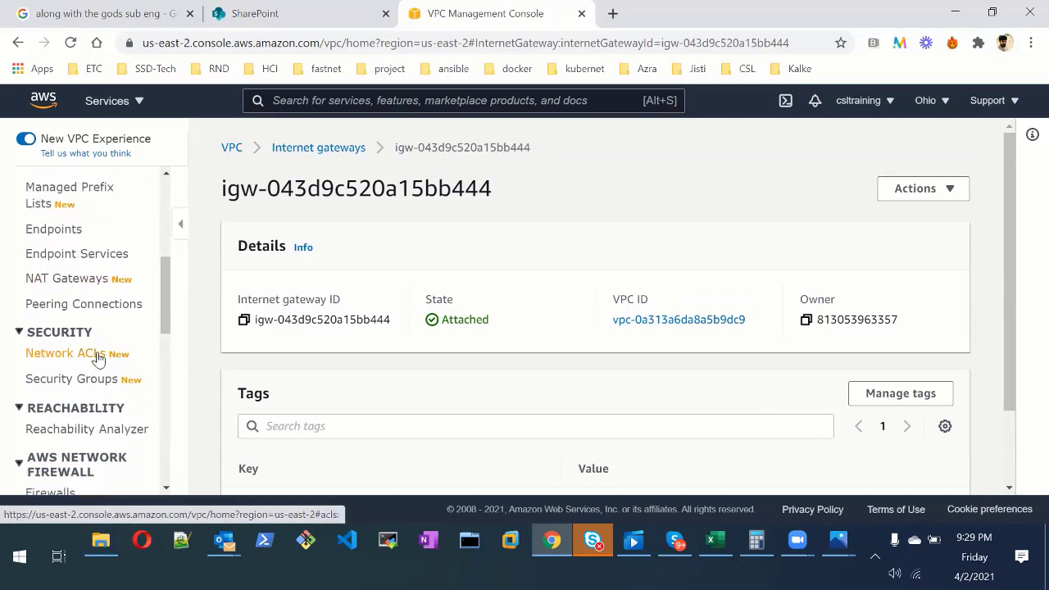
scroll(97, 359, down, 4)
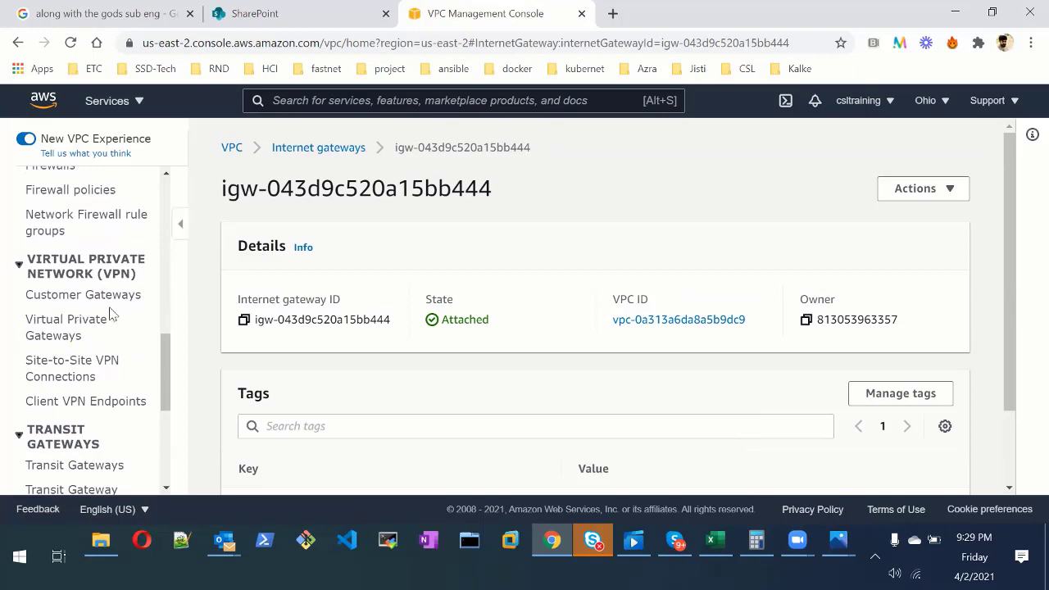
scroll(136, 382, down, 4)
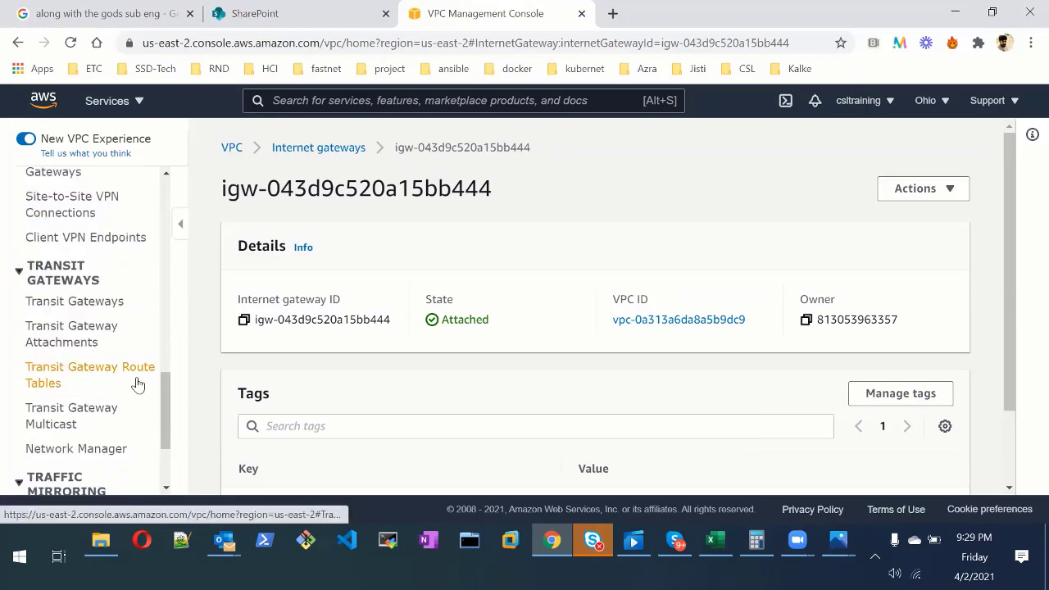
scroll(138, 384, down, 3)
scroll(137, 385, up, 10)
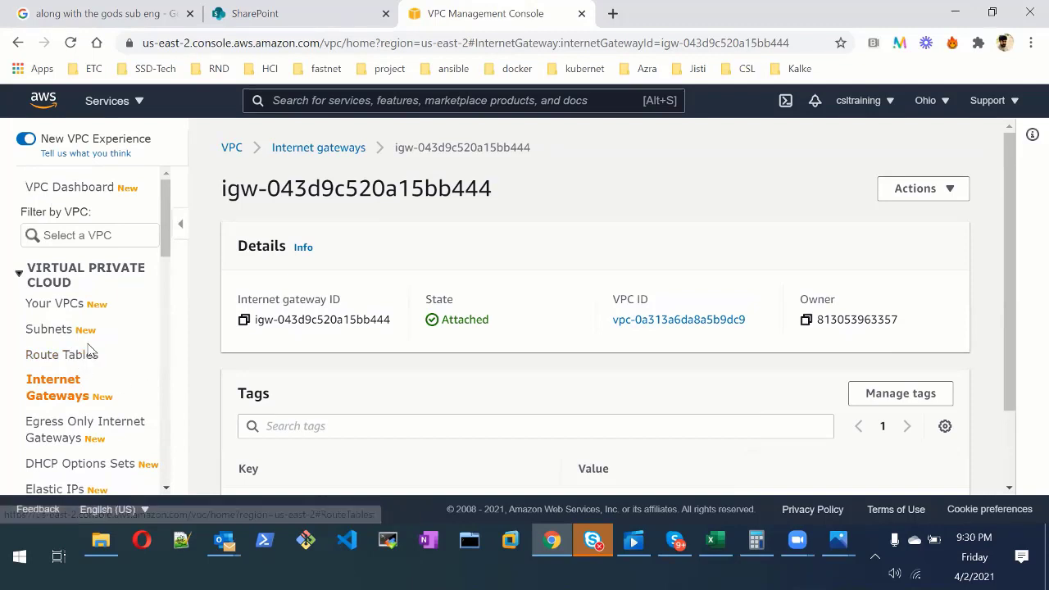
scroll(90, 348, down, 3)
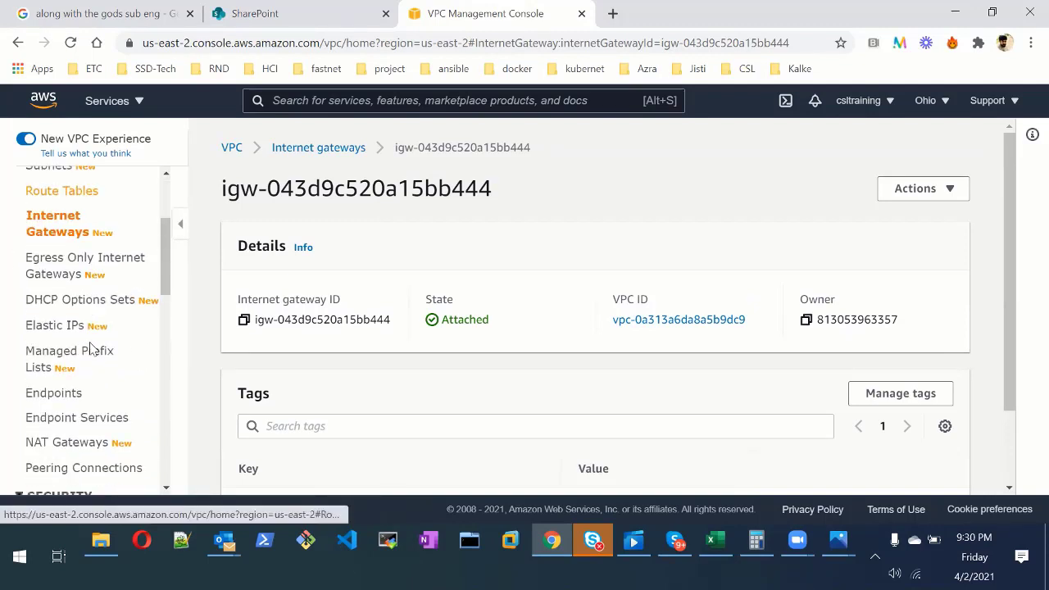
scroll(90, 348, up, 3)
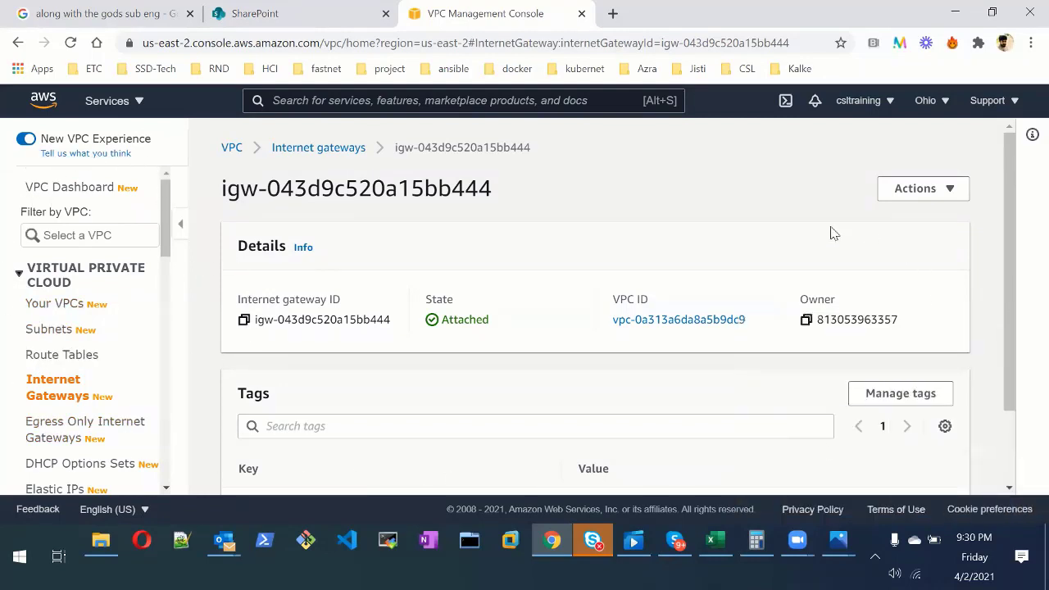
Step: Switch to File Explorer and open the VPC.jpg diagram in the AWS-SA folder to study the public and private subnet layout
click(100, 540)
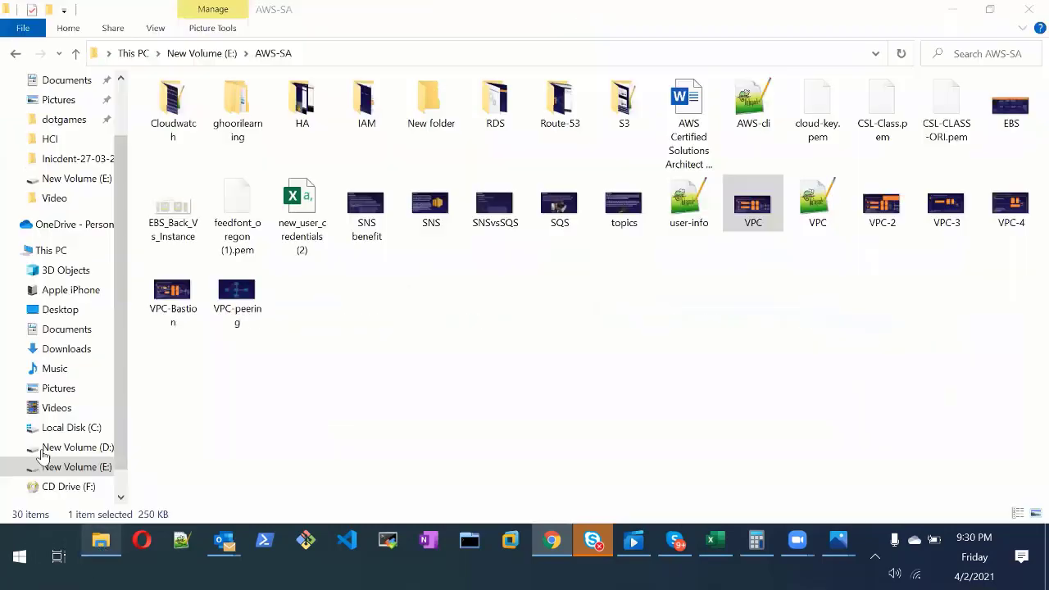
click(762, 209)
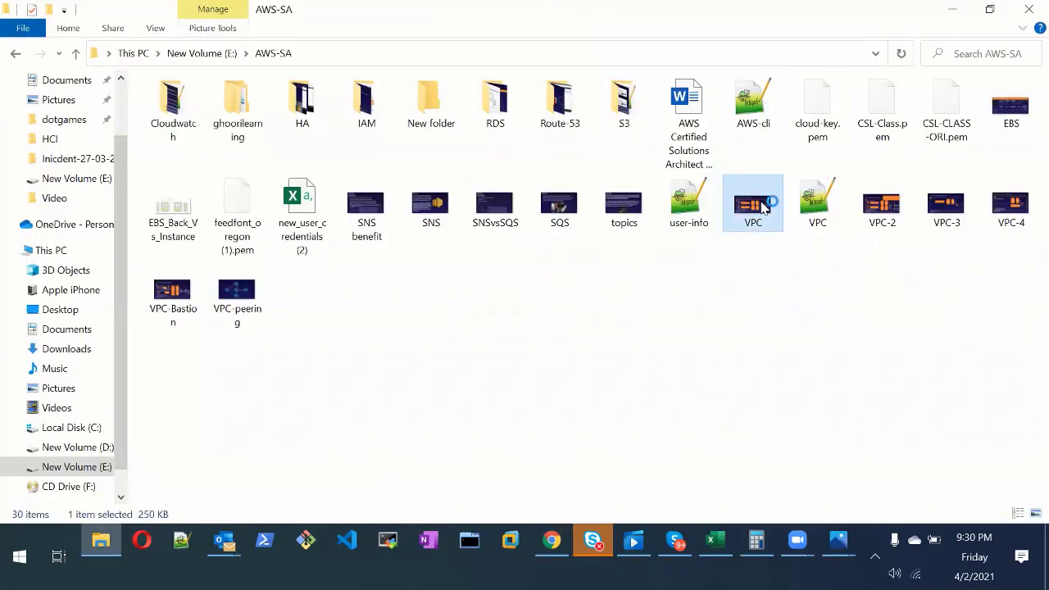
double_click(763, 209)
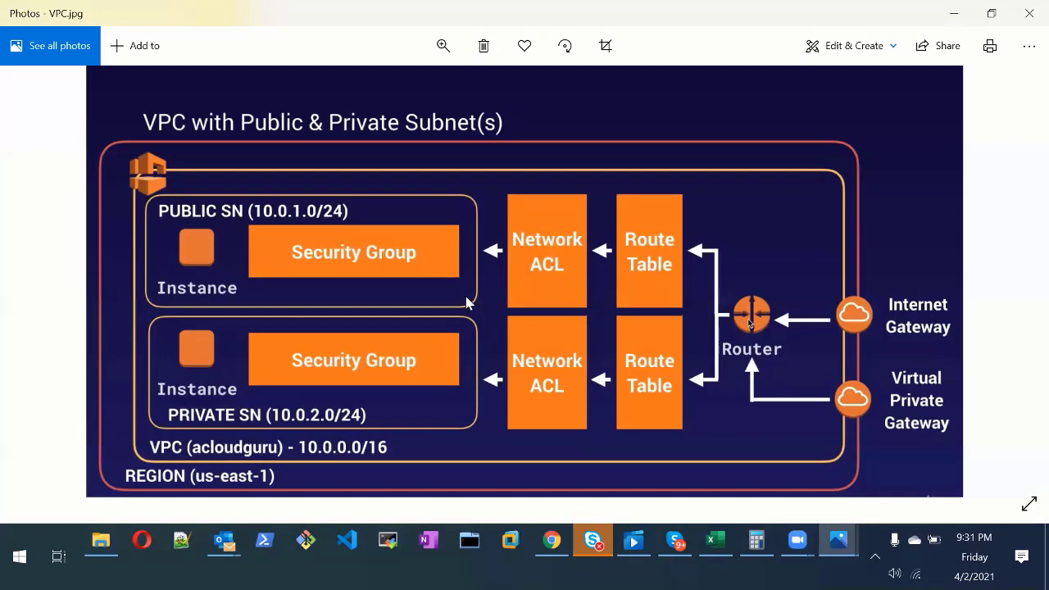
Step: Switch to the VPC console in Chrome and start a new VPC with the name tag CSL-CLASS-Test-VPV
click(552, 544)
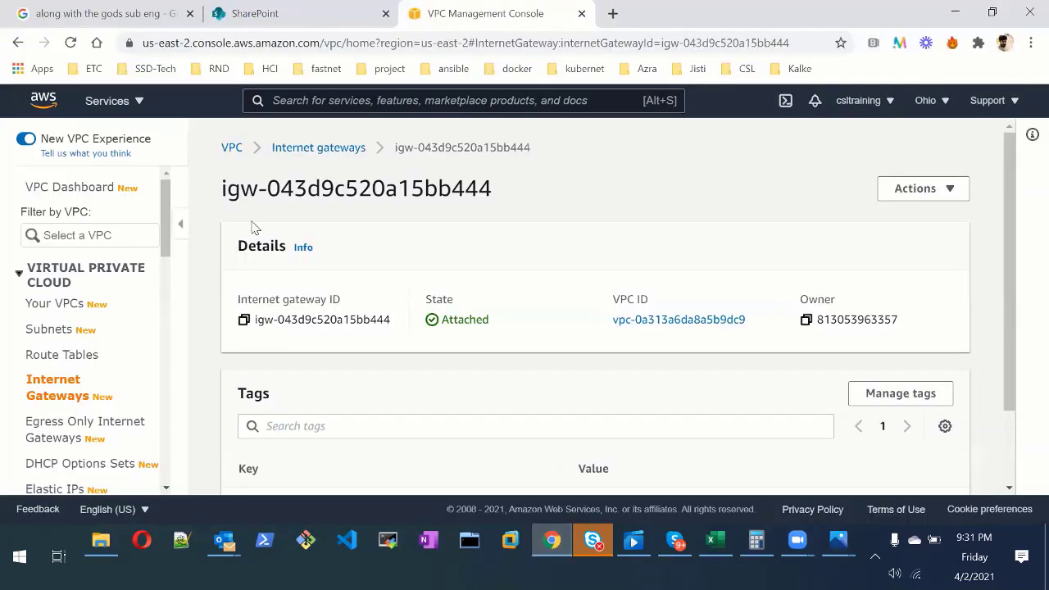
click(66, 304)
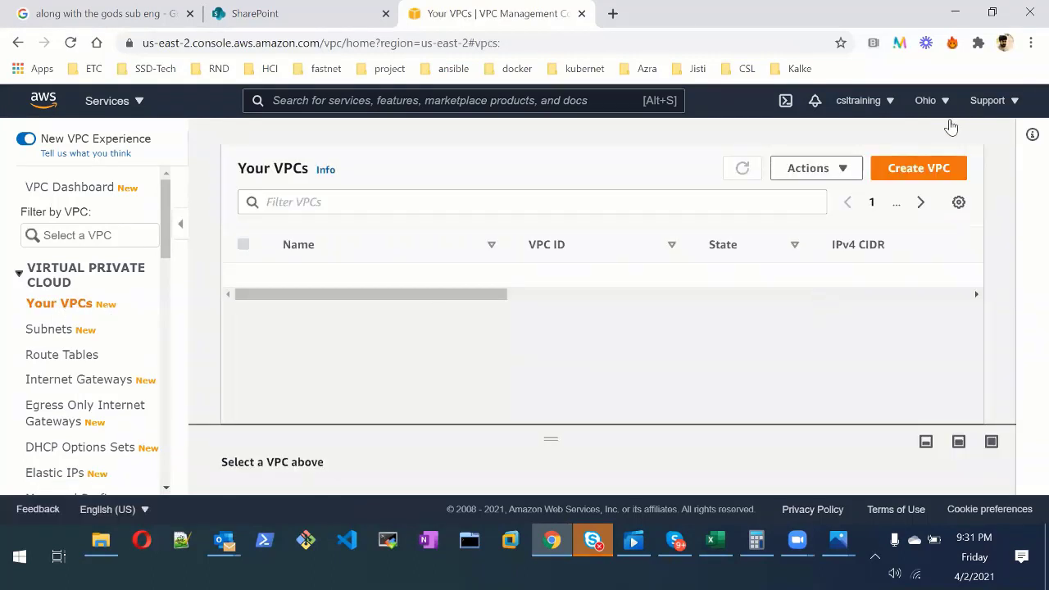
click(918, 168)
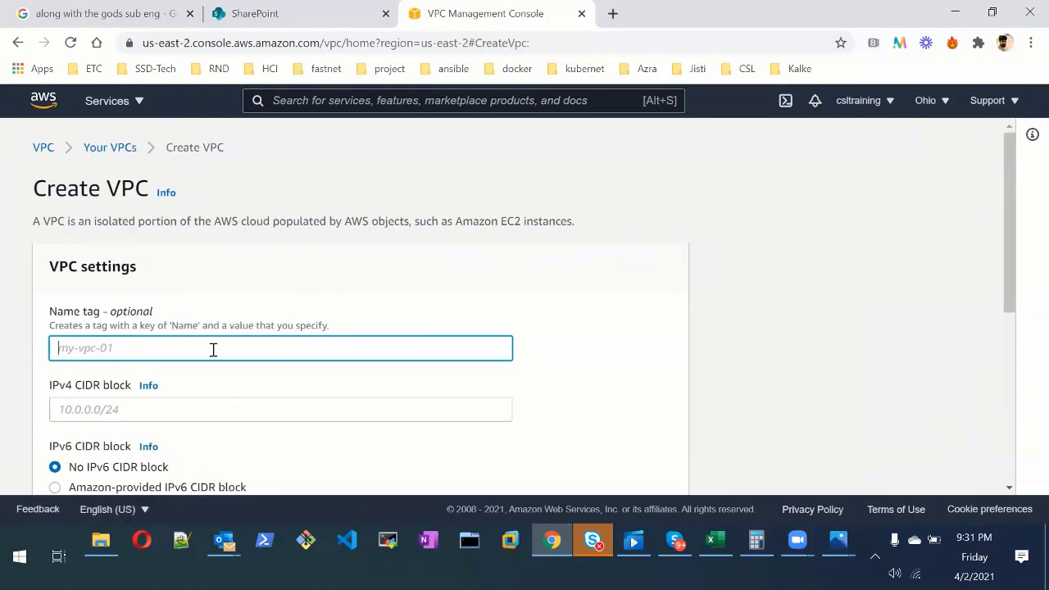
scroll(213, 350, down, 4)
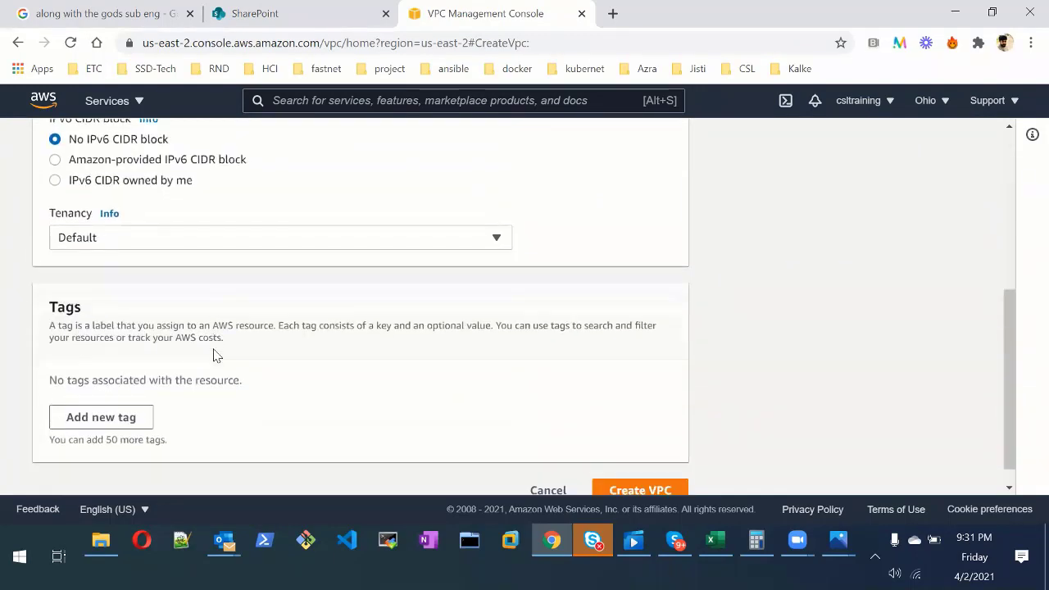
scroll(267, 221, up, 4)
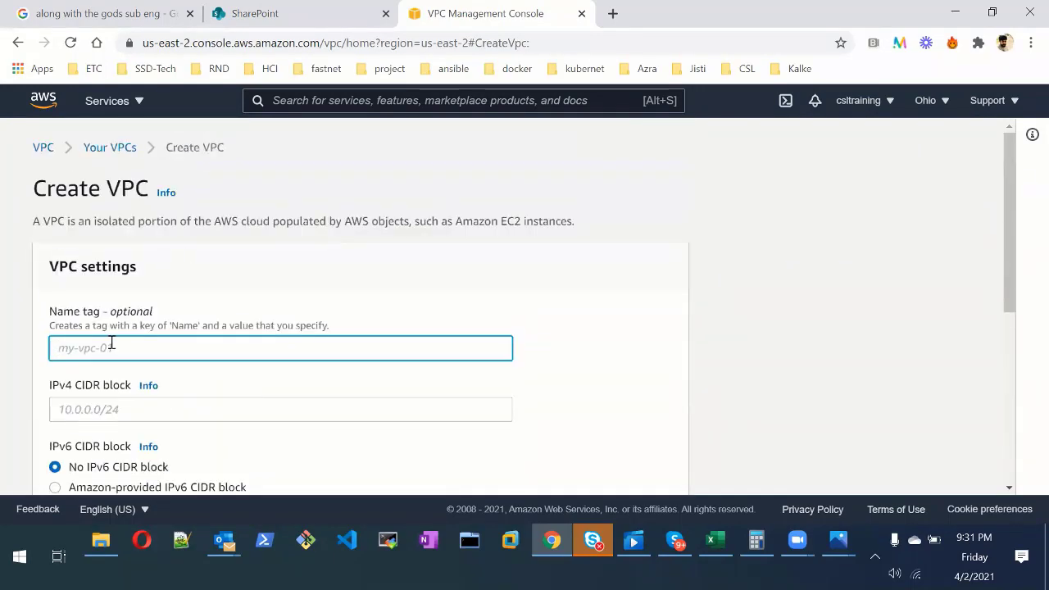
text(CSL-CLASS-Test-VPV)
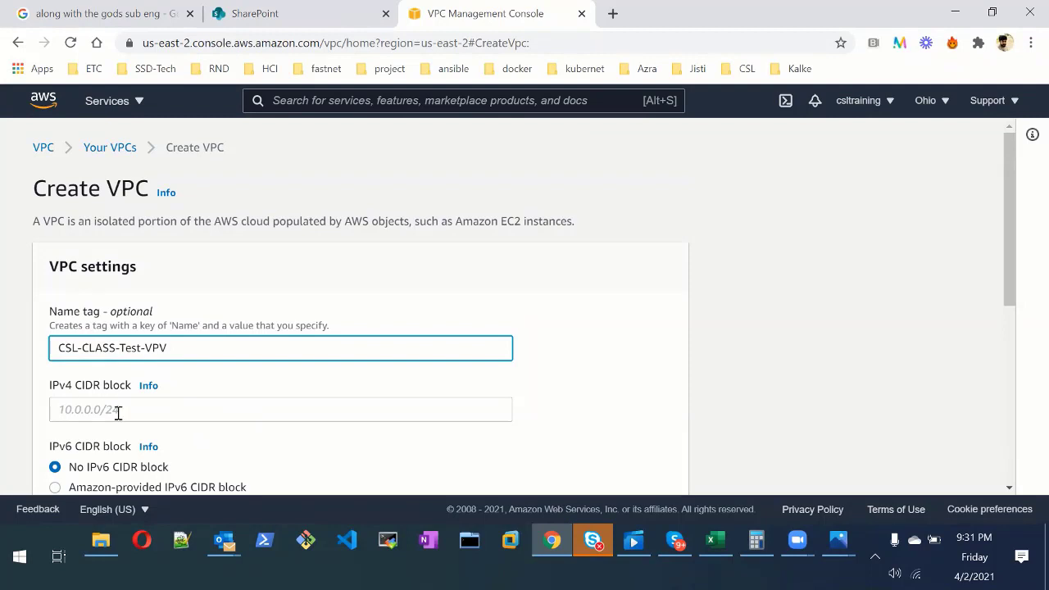
Step: Set the IPv4 CIDR block to 192.168.100.0/24 with no IPv6 block and create the VPC
click(91, 407)
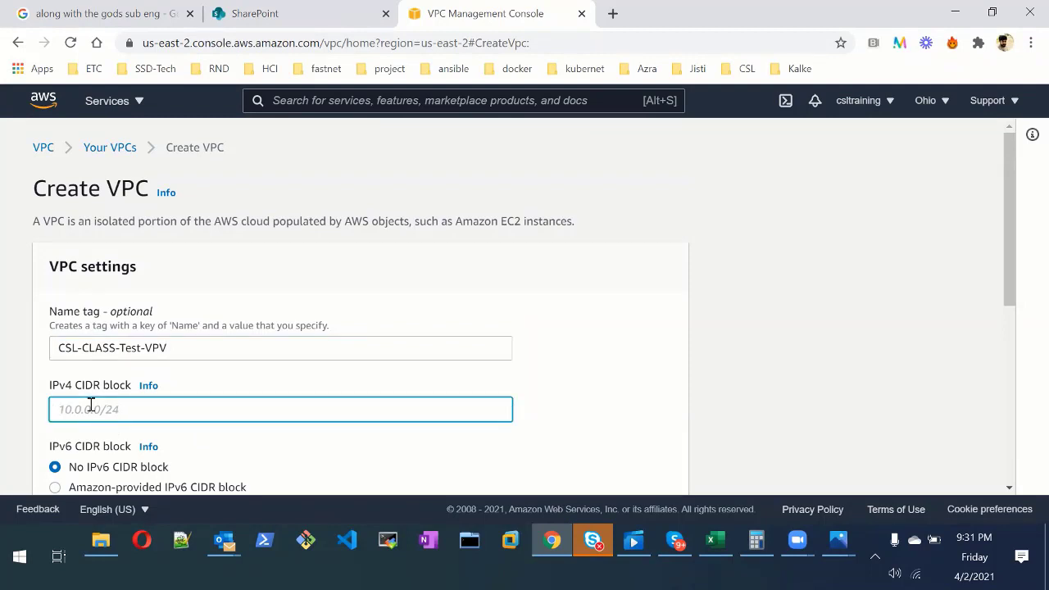
text(1)
key(BackSpace)
text(192.168.100.0)
scroll(431, 389, down, 4)
scroll(185, 382, up, 4)
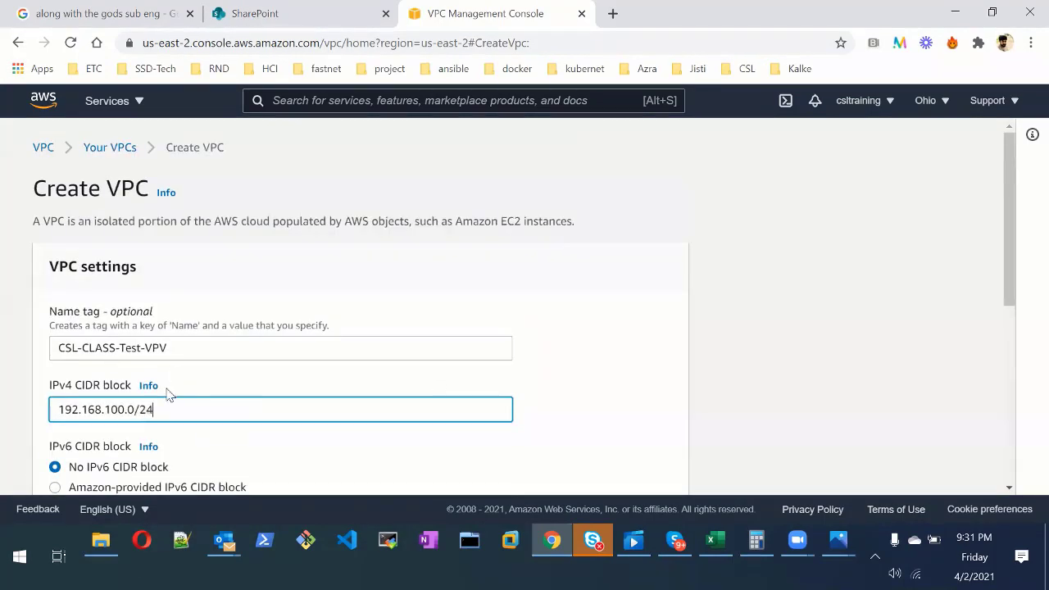
scroll(345, 392, down, 1)
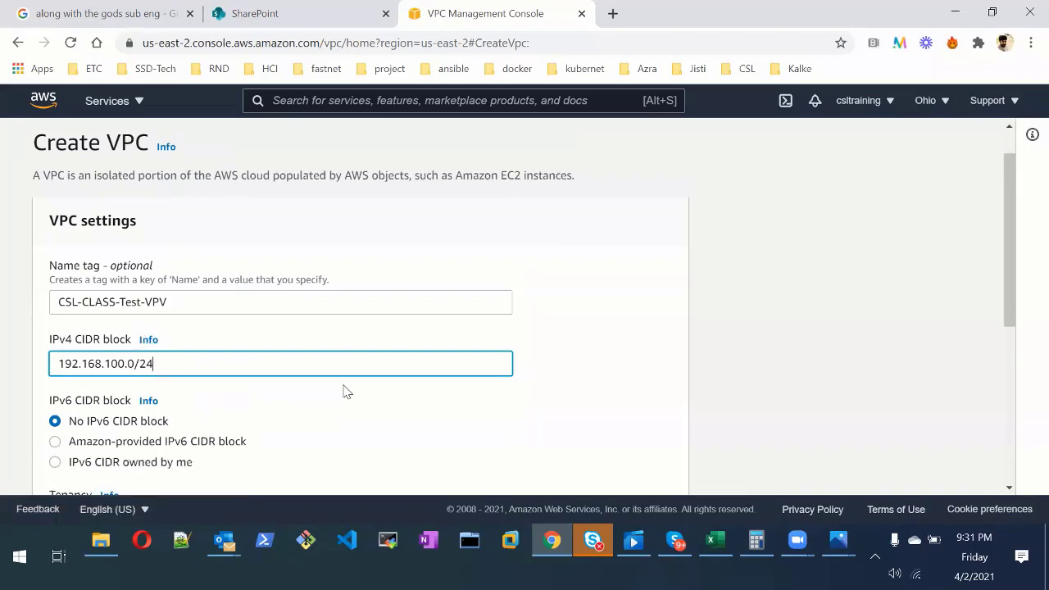
scroll(344, 391, down, 4)
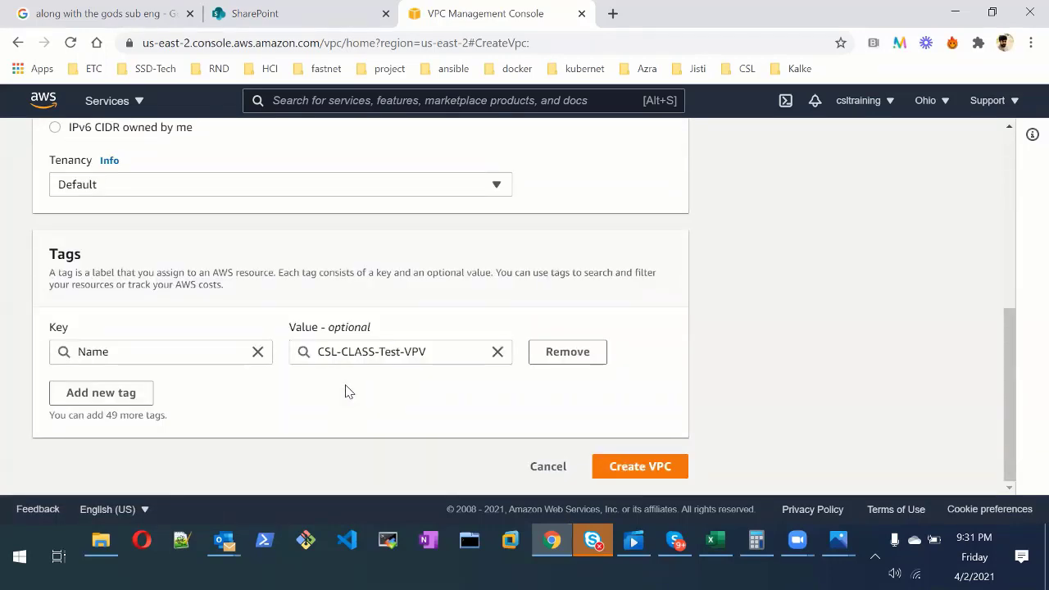
click(636, 467)
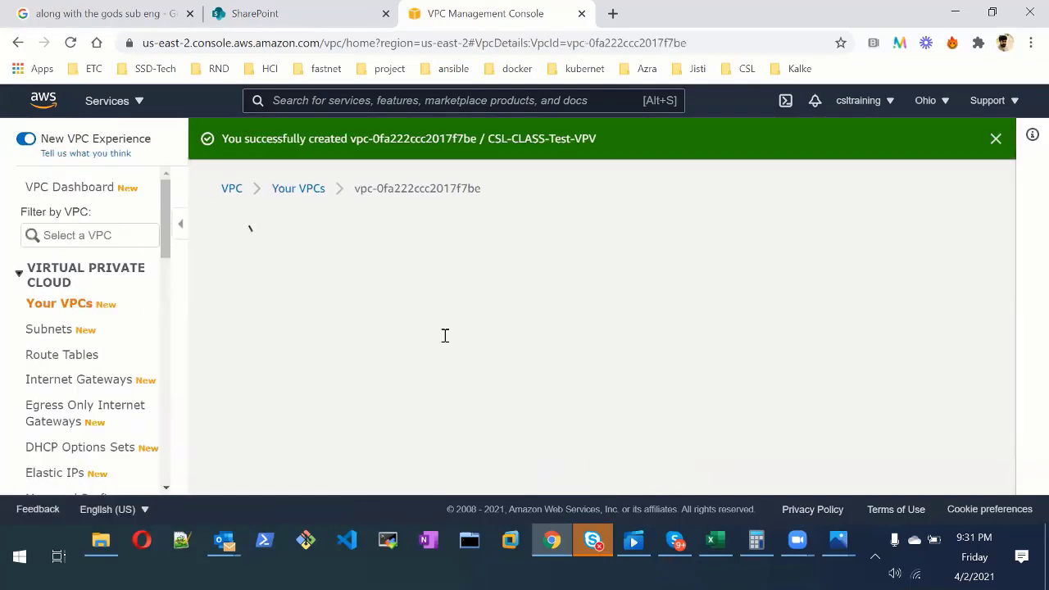
Step: Review the new VPC's details and its associated IPv4 CIDRs
scroll(590, 360, down, 3)
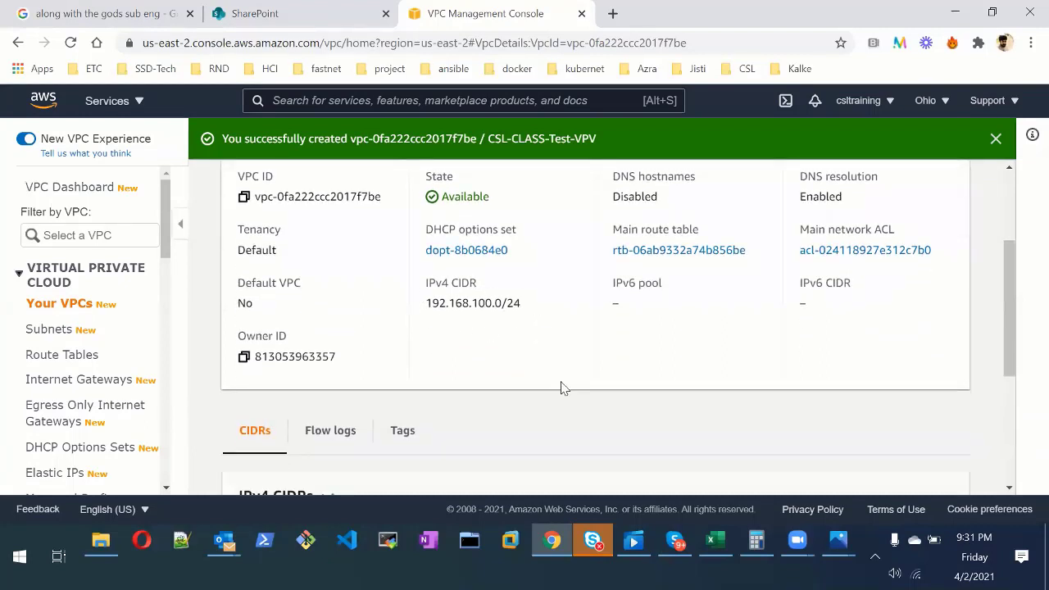
scroll(563, 388, down, 4)
scroll(562, 386, up, 3)
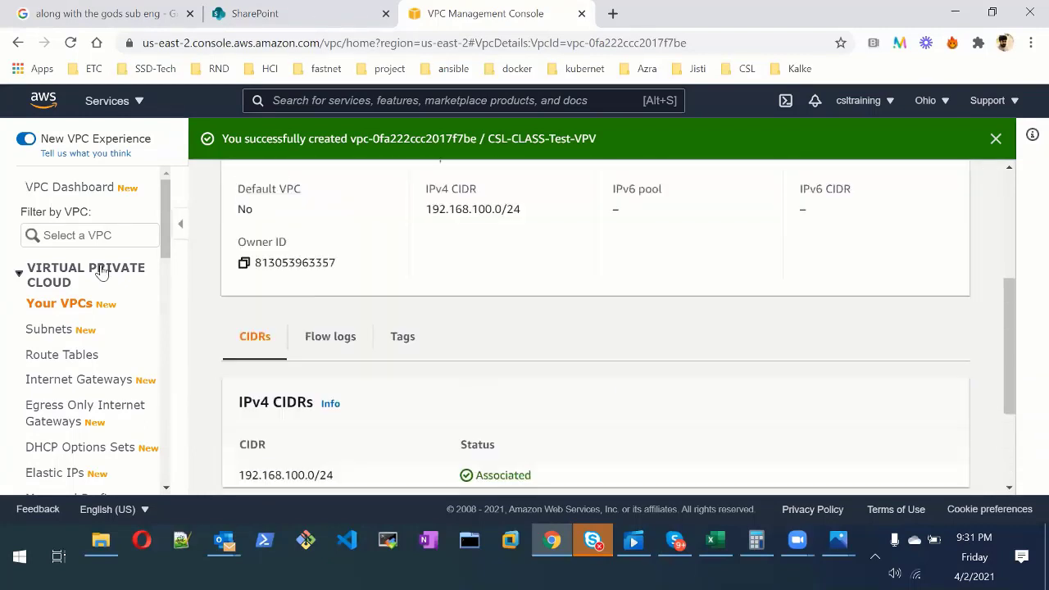
click(61, 336)
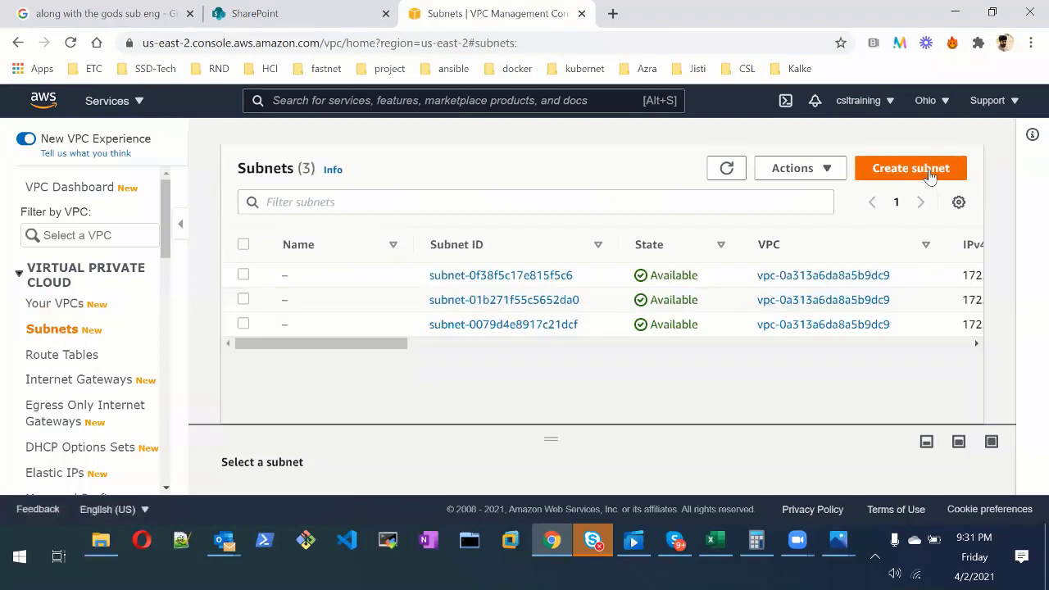
click(930, 176)
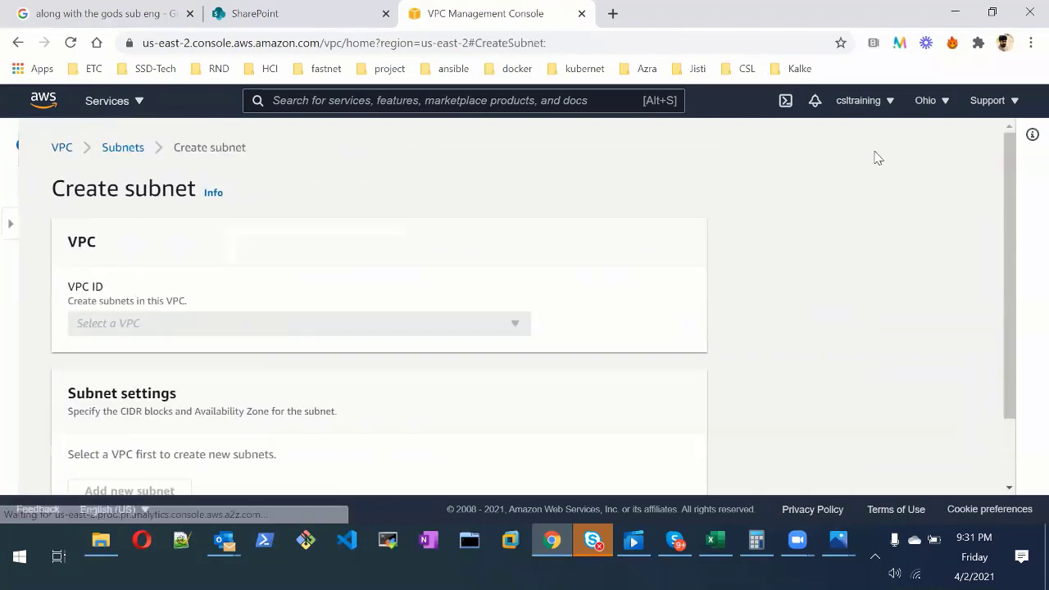
click(240, 328)
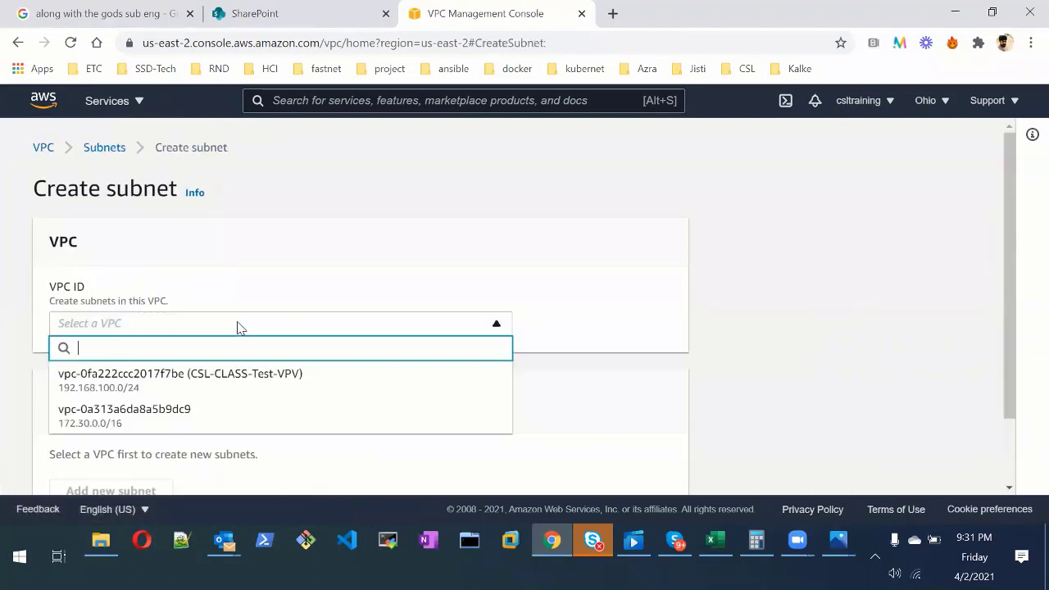
click(271, 380)
scroll(450, 345, down, 2)
scroll(205, 334, down, 1)
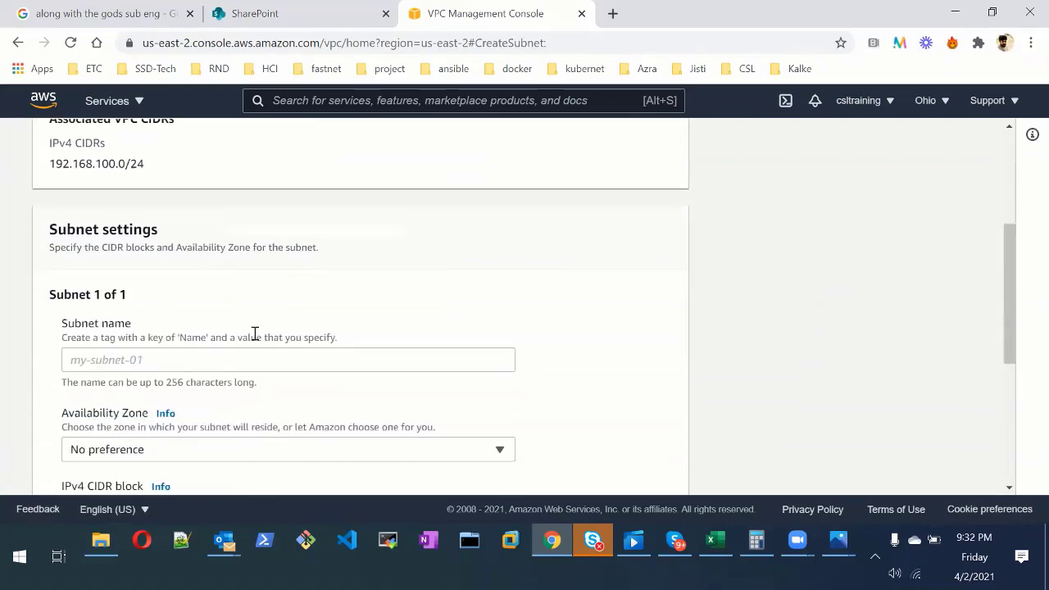
click(128, 361)
scroll(259, 352, down, 2)
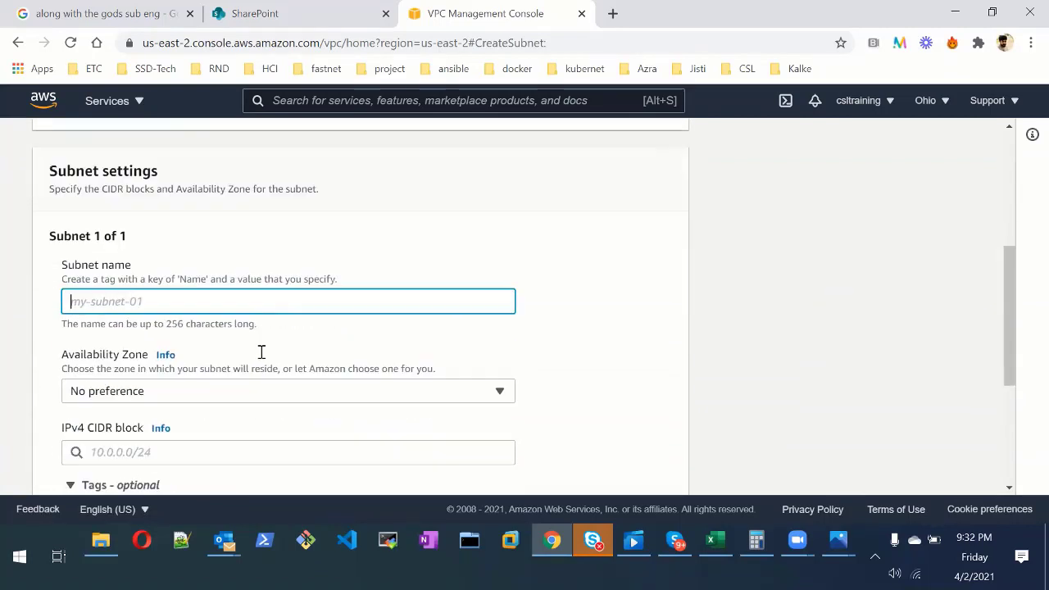
scroll(262, 351, up, 2)
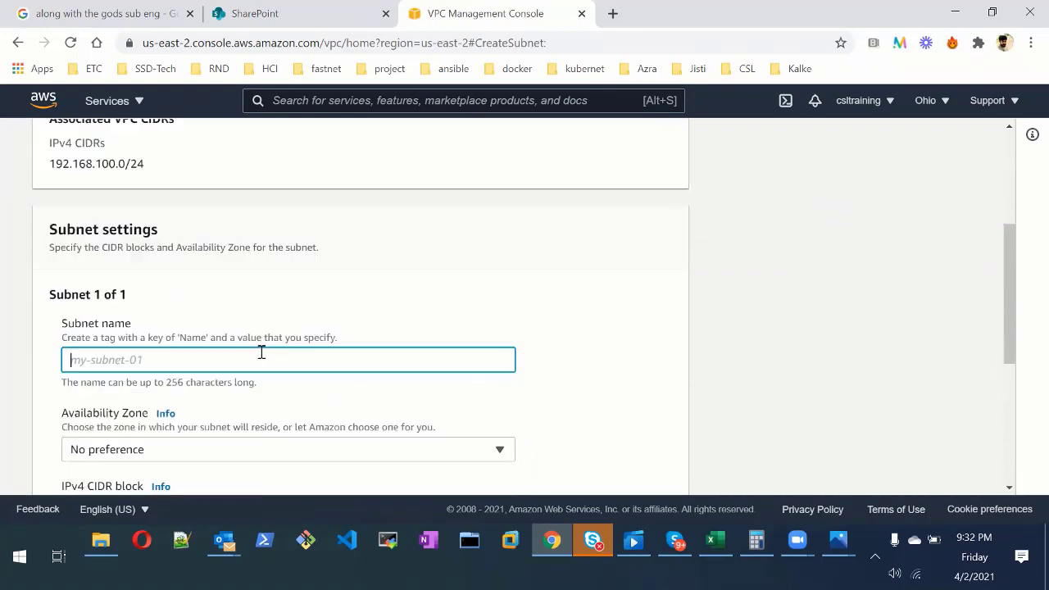
scroll(262, 351, down, 2)
scroll(262, 352, up, 3)
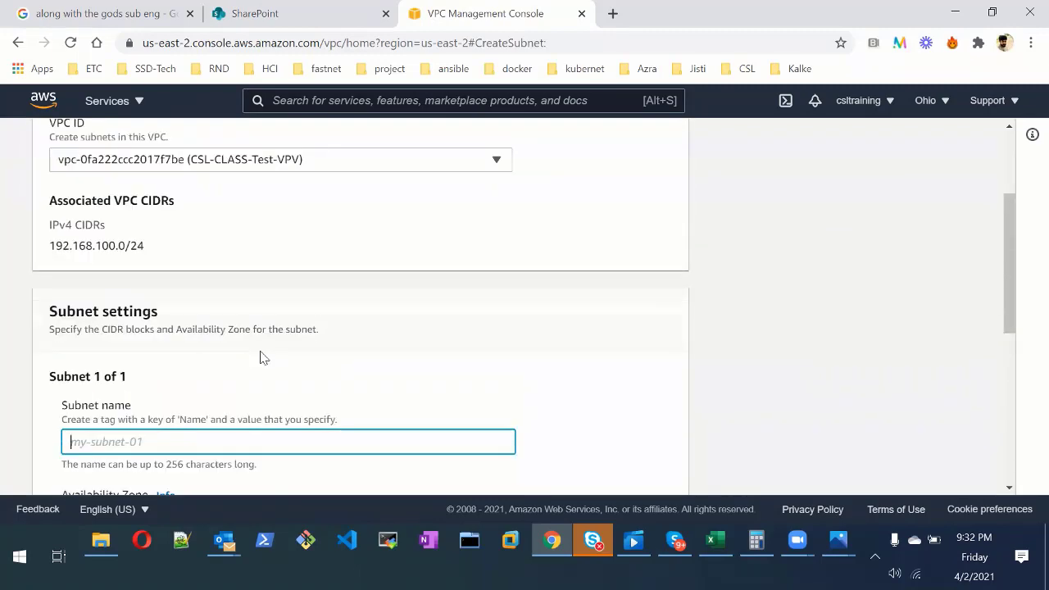
scroll(261, 352, down, 1)
scroll(262, 351, down, 1)
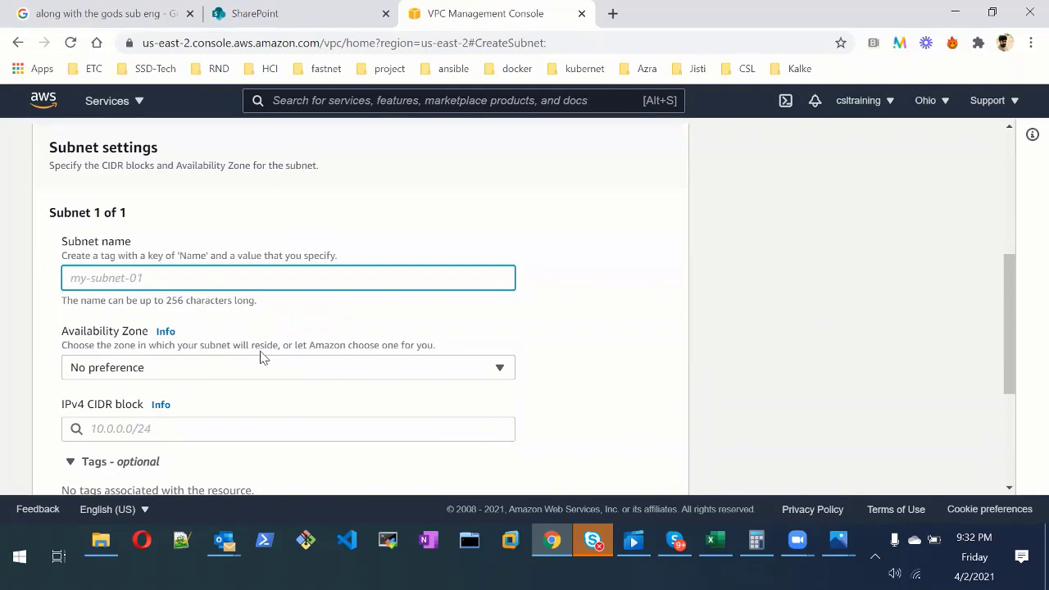
scroll(261, 358, down, 1)
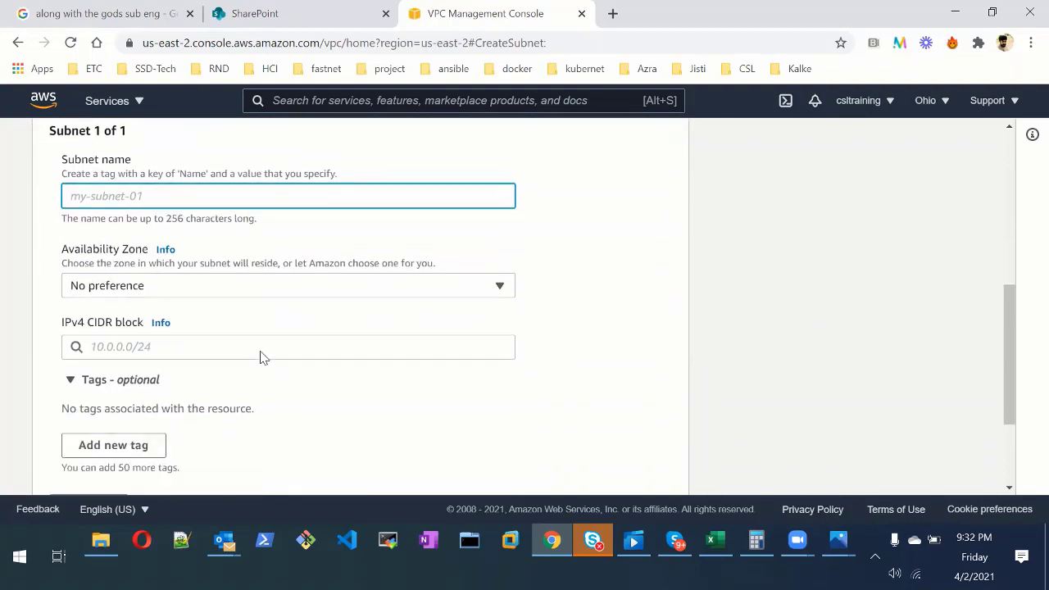
click(224, 289)
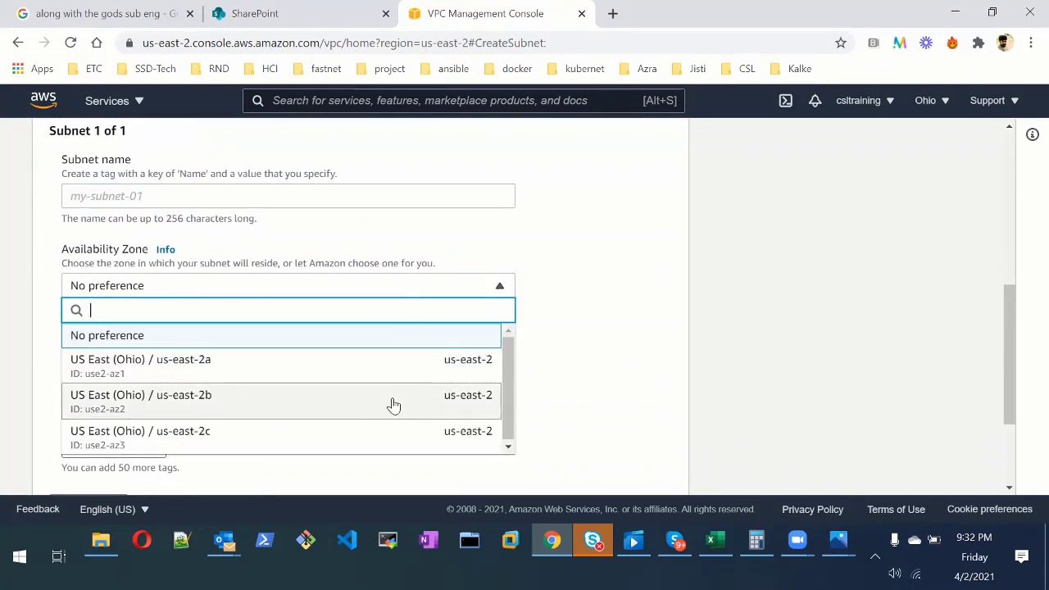
scroll(671, 318, down, 2)
click(670, 318)
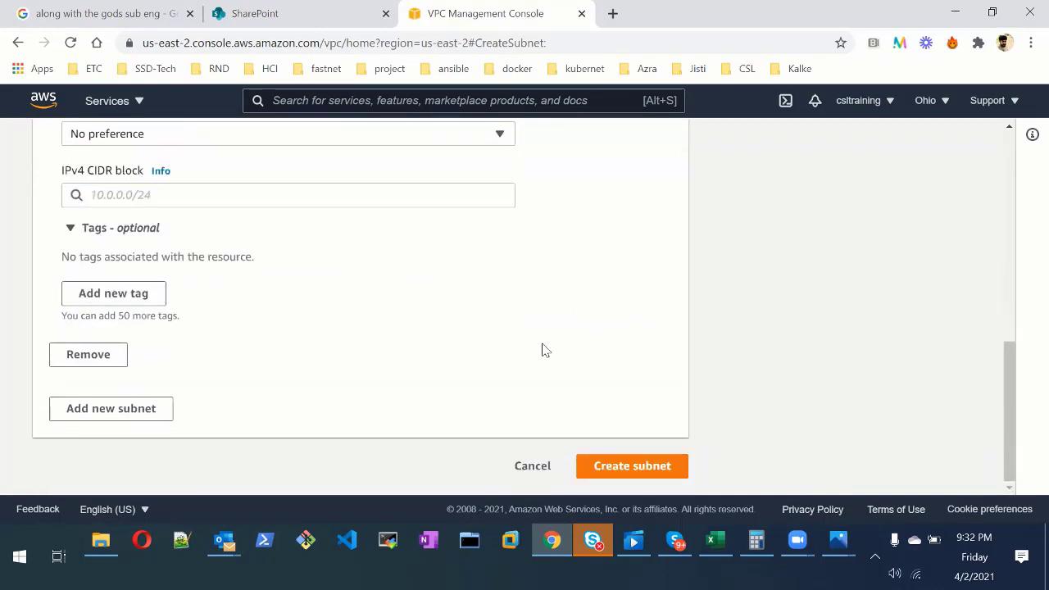
scroll(544, 350, up, 4)
scroll(543, 351, down, 3)
scroll(544, 351, down, 1)
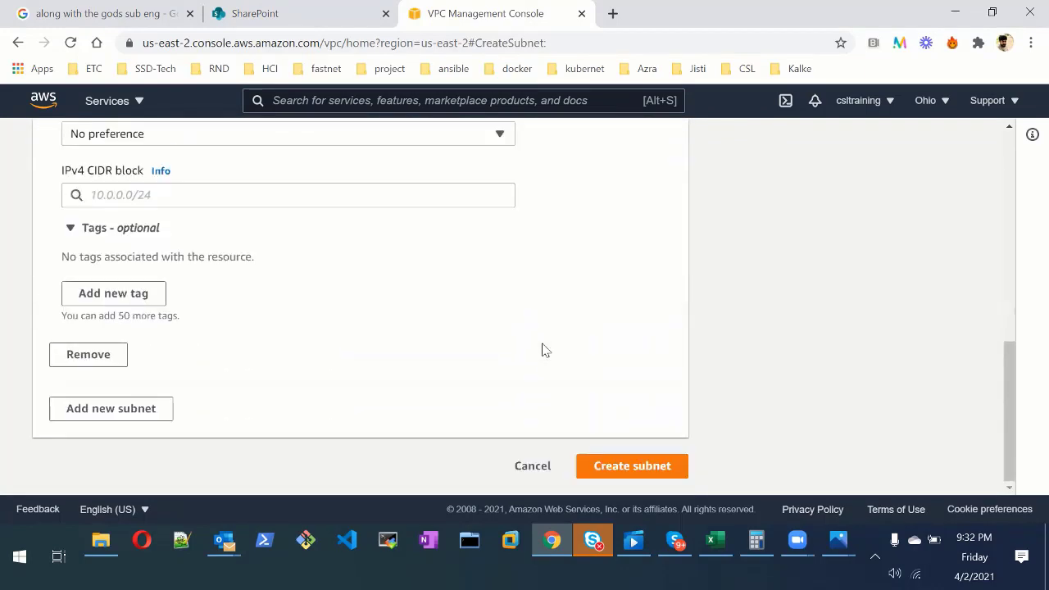
scroll(533, 357, up, 10)
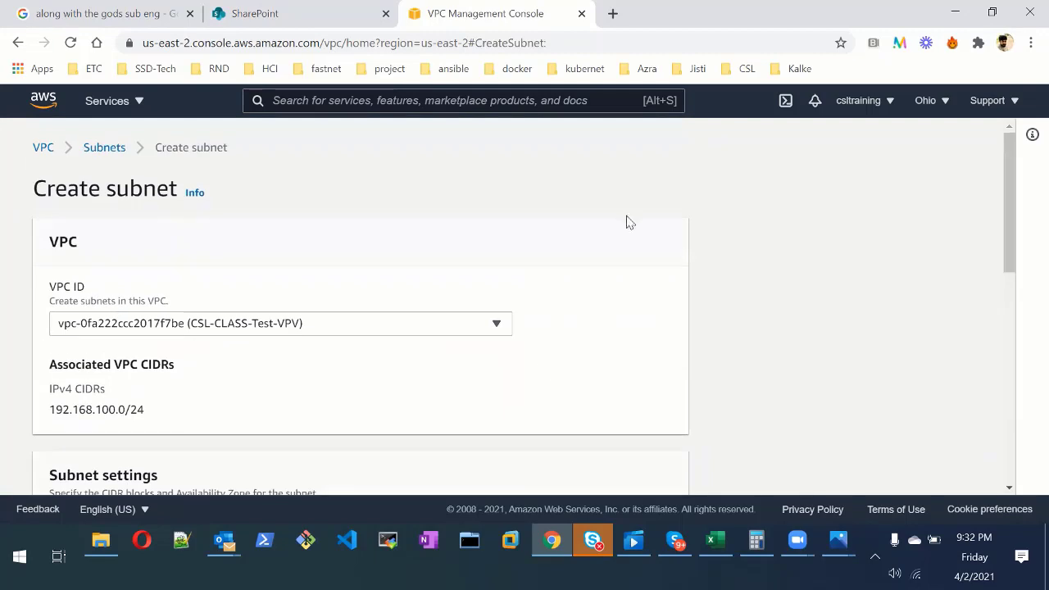
click(43, 147)
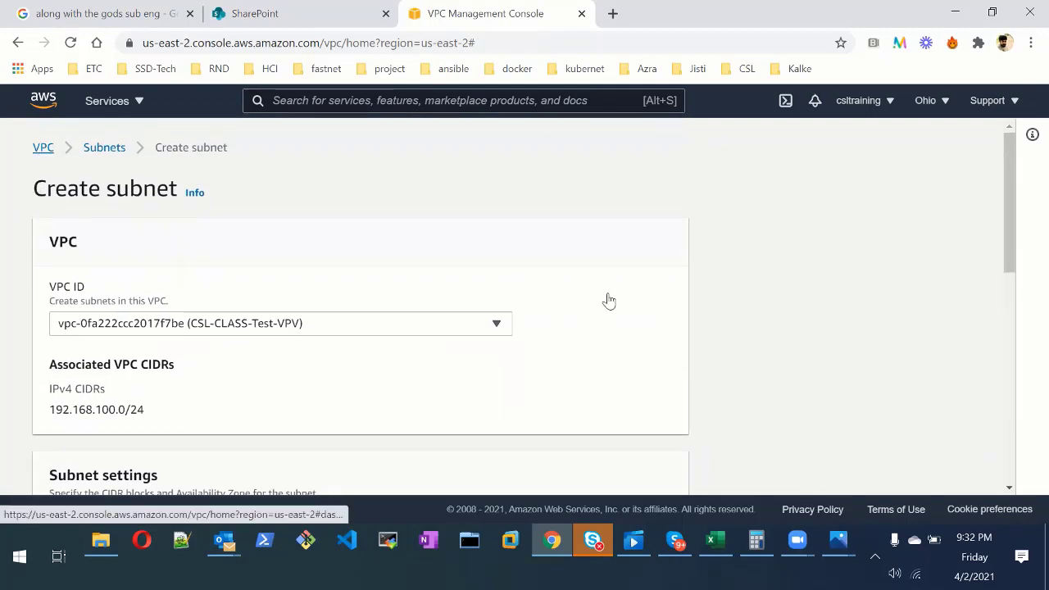
Step: Open the CSL-CLASS-Test-VPV VPC from the VPC list and review its details and CIDR sections
click(59, 305)
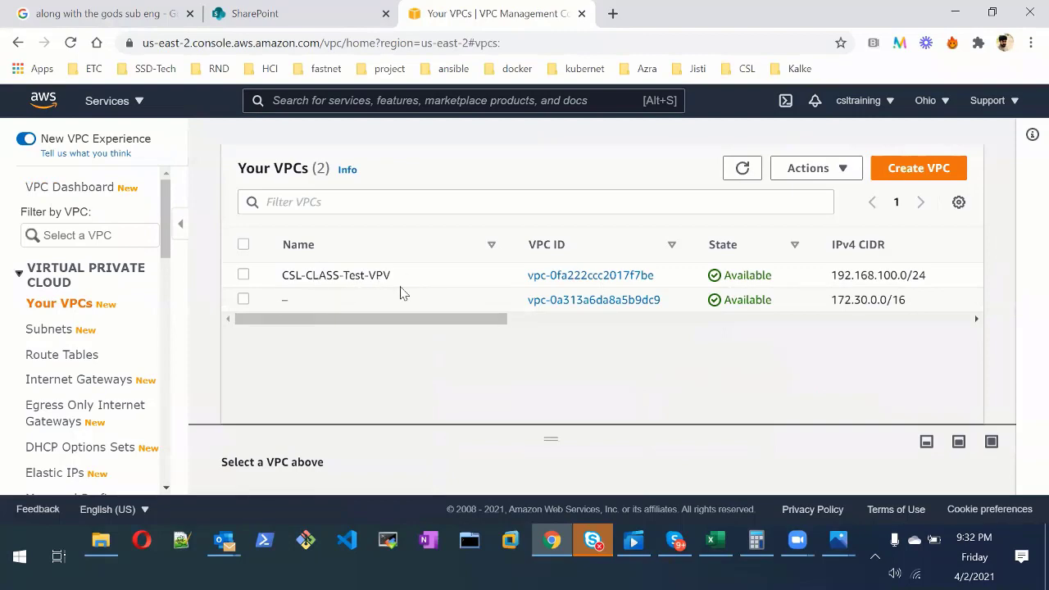
click(244, 275)
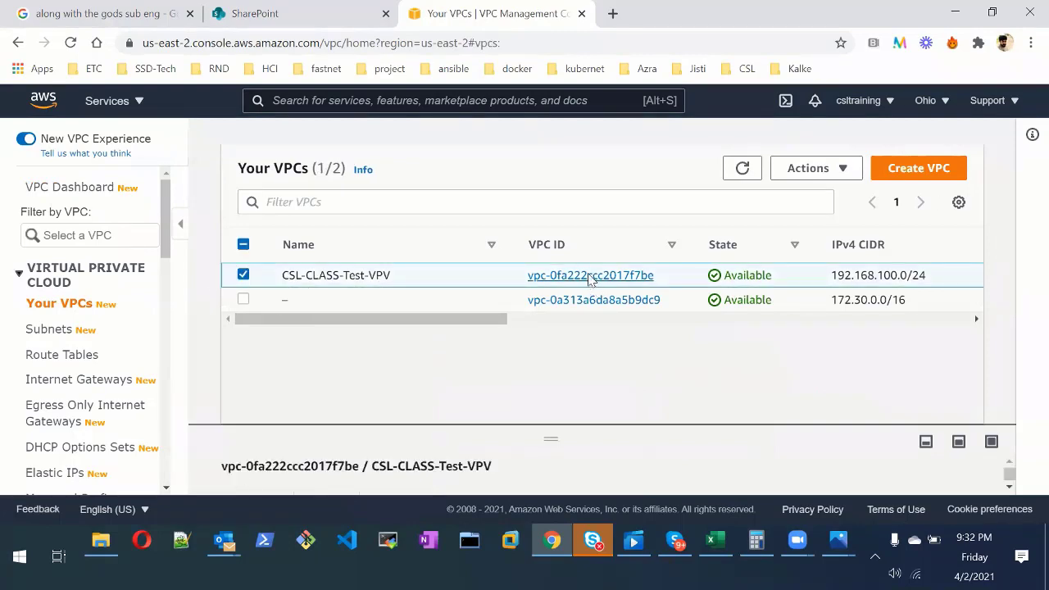
click(590, 276)
scroll(391, 353, down, 3)
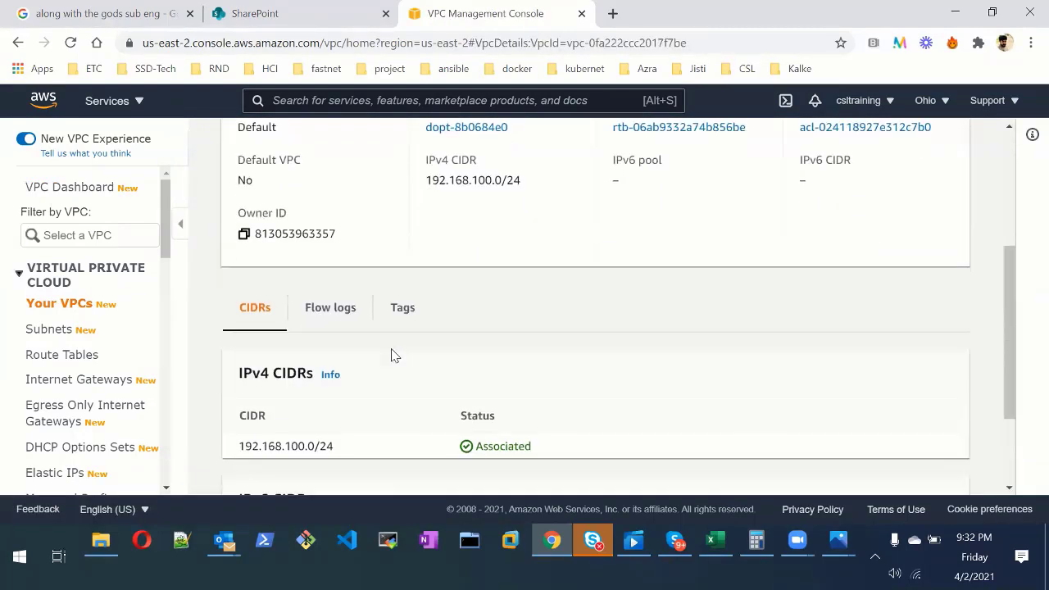
scroll(394, 353, up, 3)
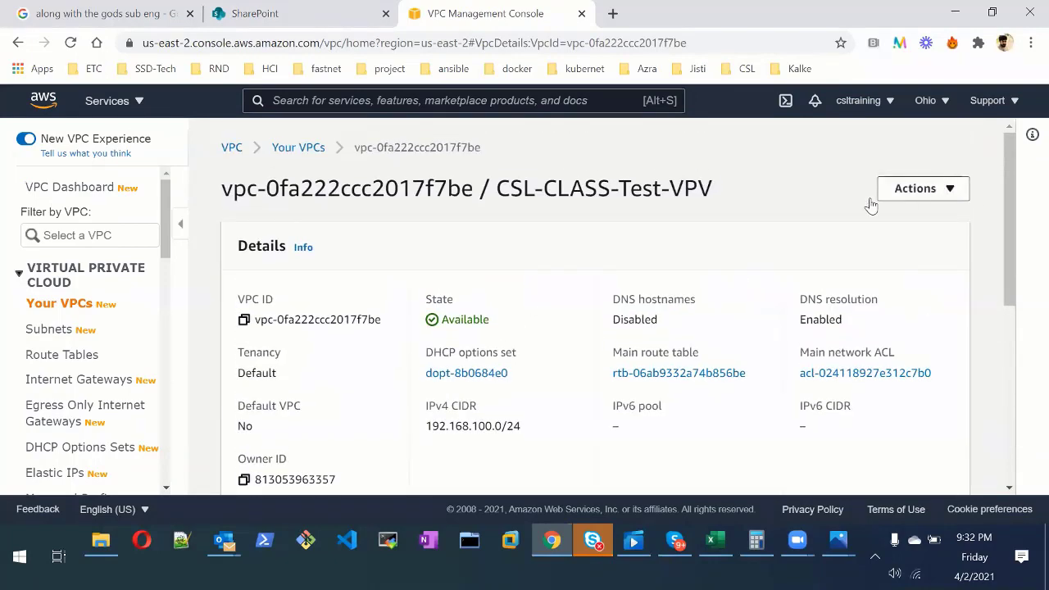
scroll(365, 370, down, 5)
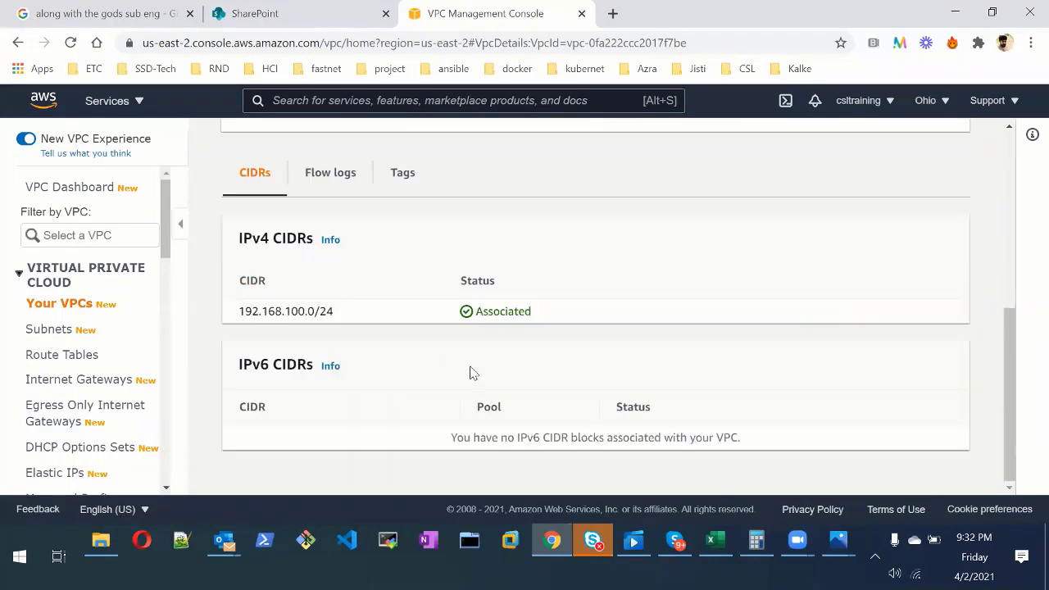
scroll(473, 373, up, 1)
scroll(473, 369, up, 5)
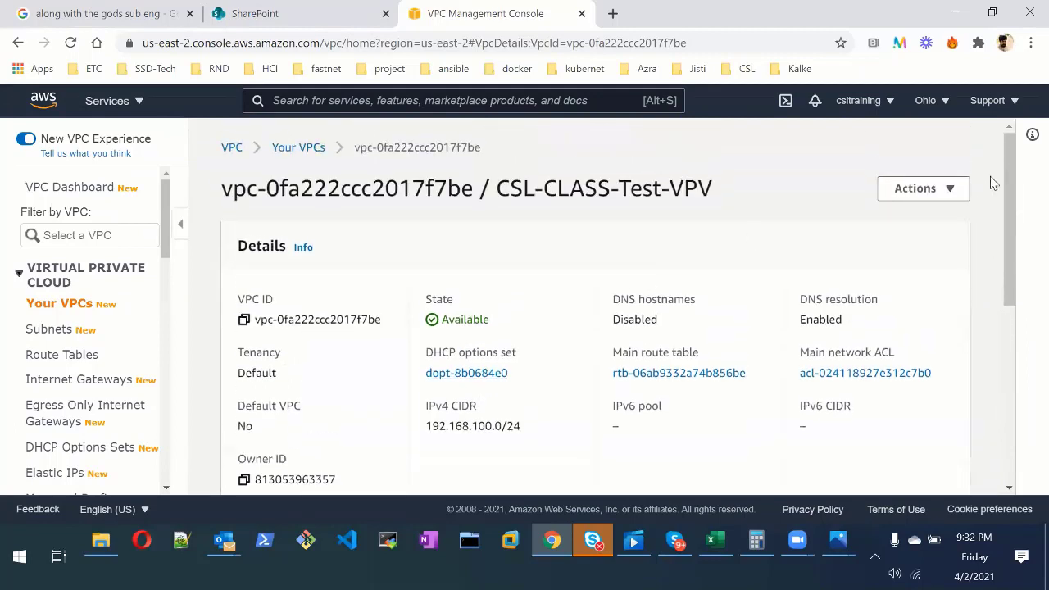
click(945, 188)
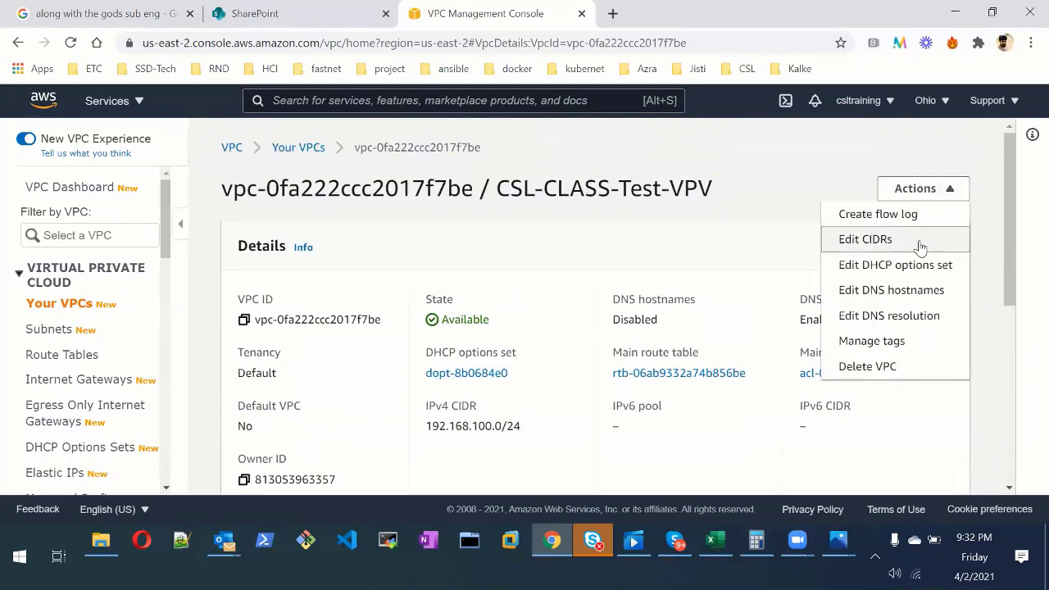
click(866, 239)
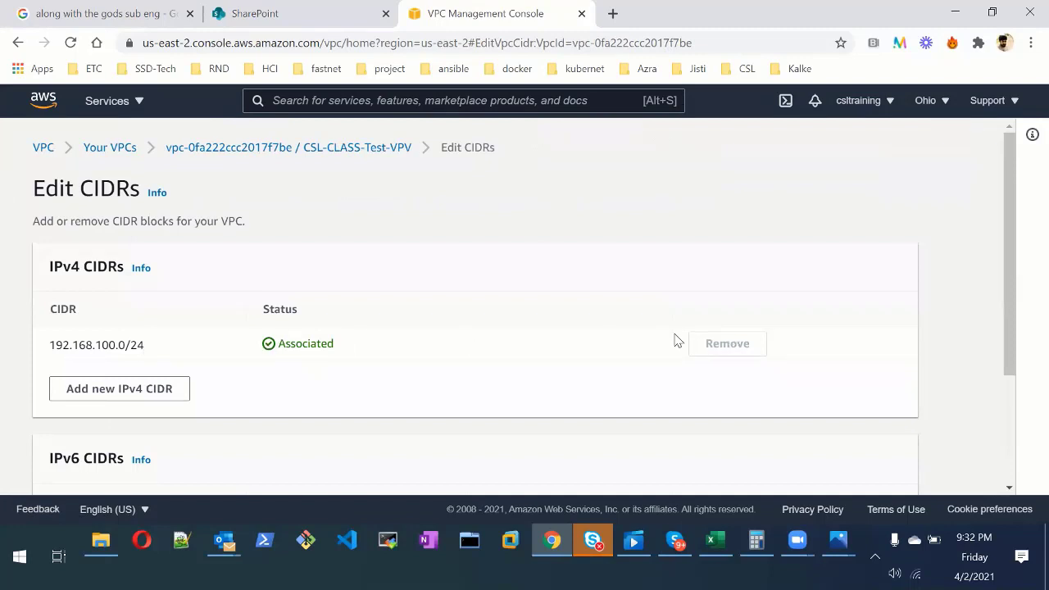
scroll(243, 352, down, 3)
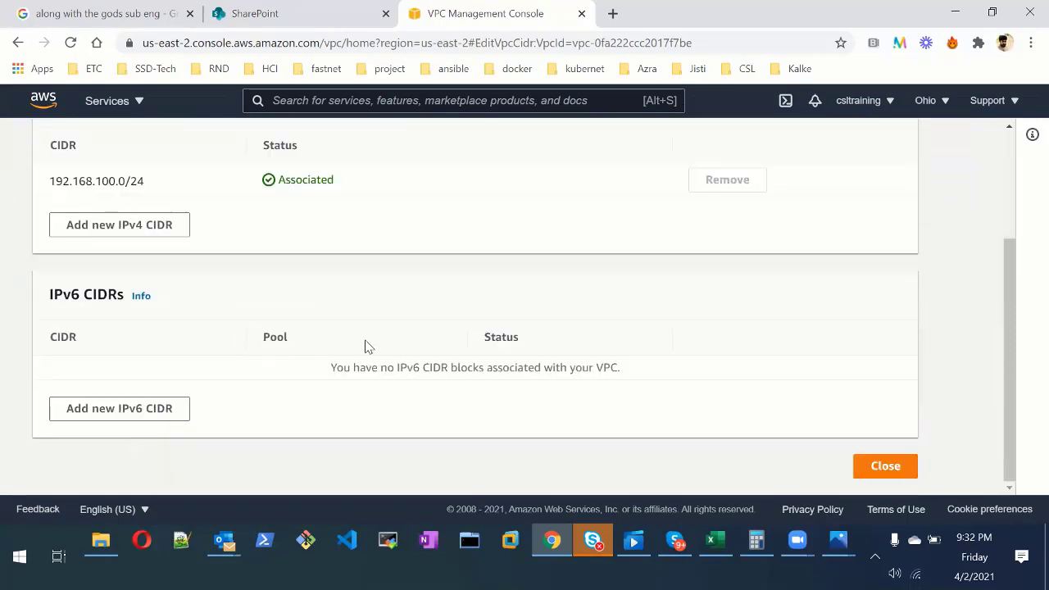
scroll(364, 347, up, 4)
click(110, 397)
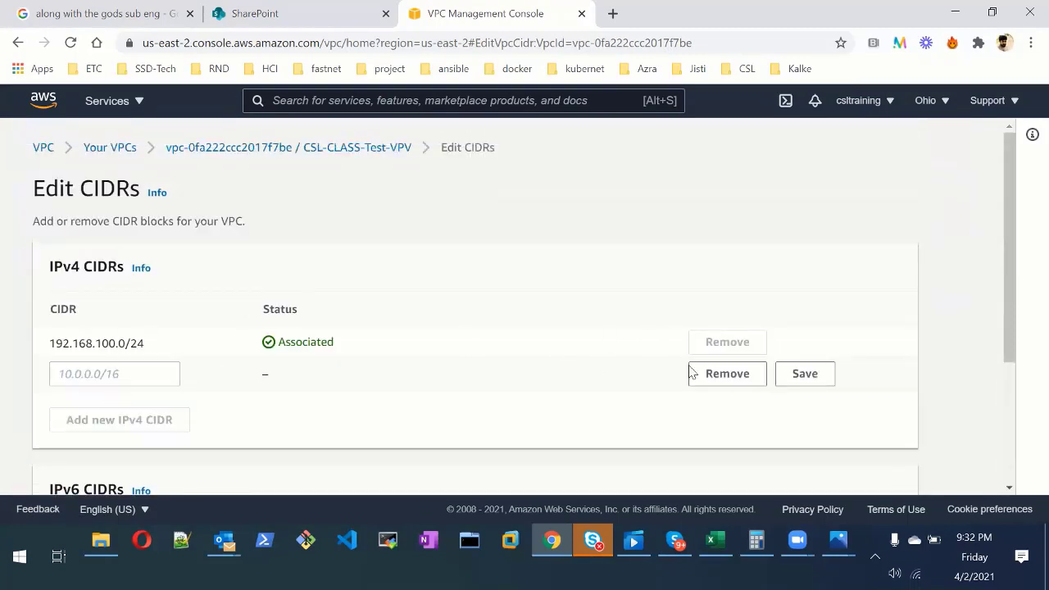
click(156, 376)
click(175, 340)
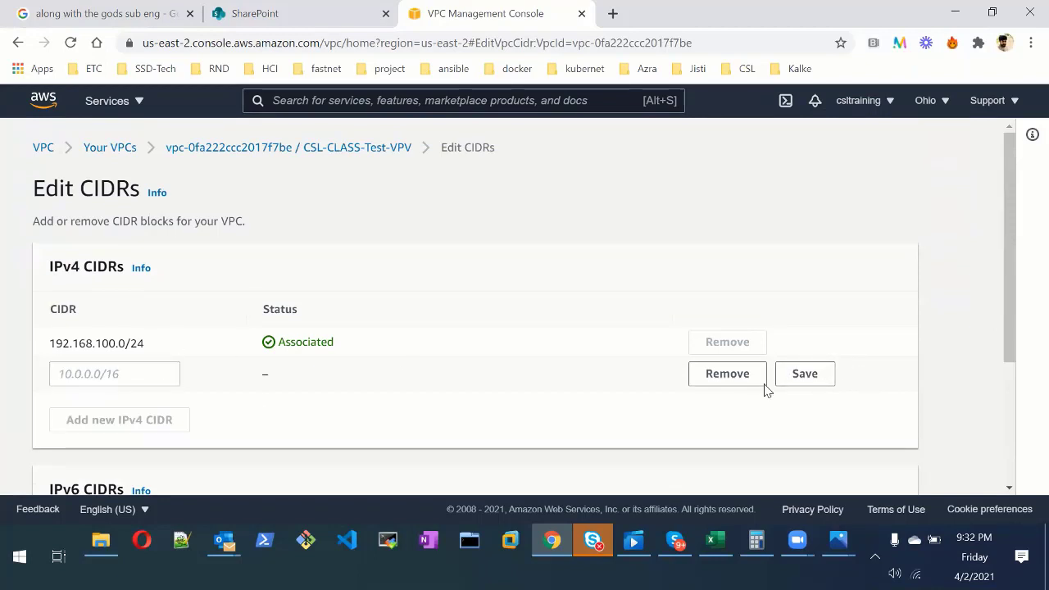
click(744, 379)
scroll(548, 396, down, 3)
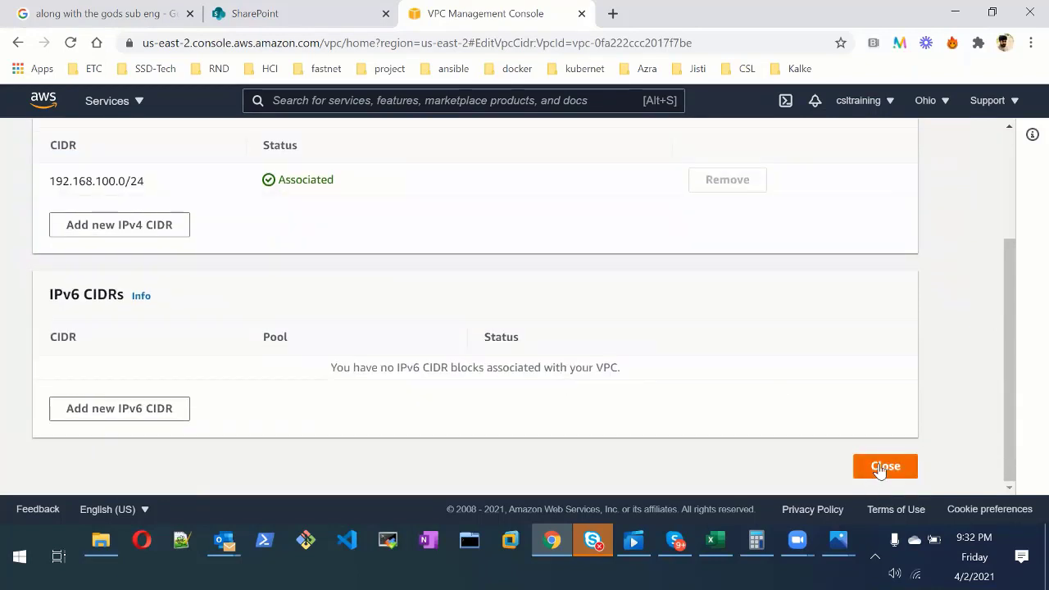
click(884, 466)
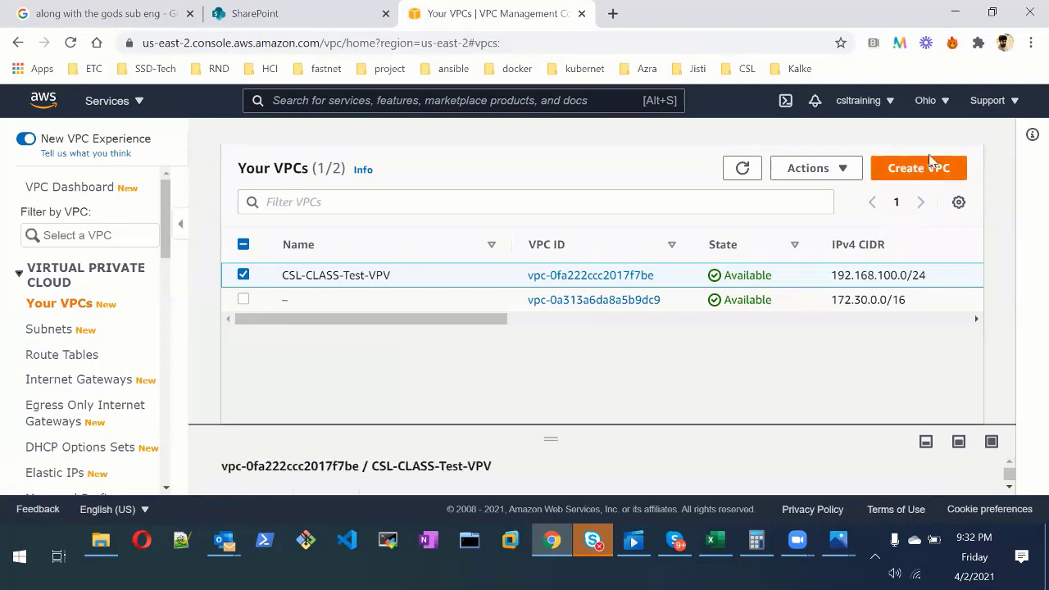
Step: Delete the CSL-CLASS-Test-VPV VPC, confirming the deletion with the word delete
click(830, 169)
click(817, 371)
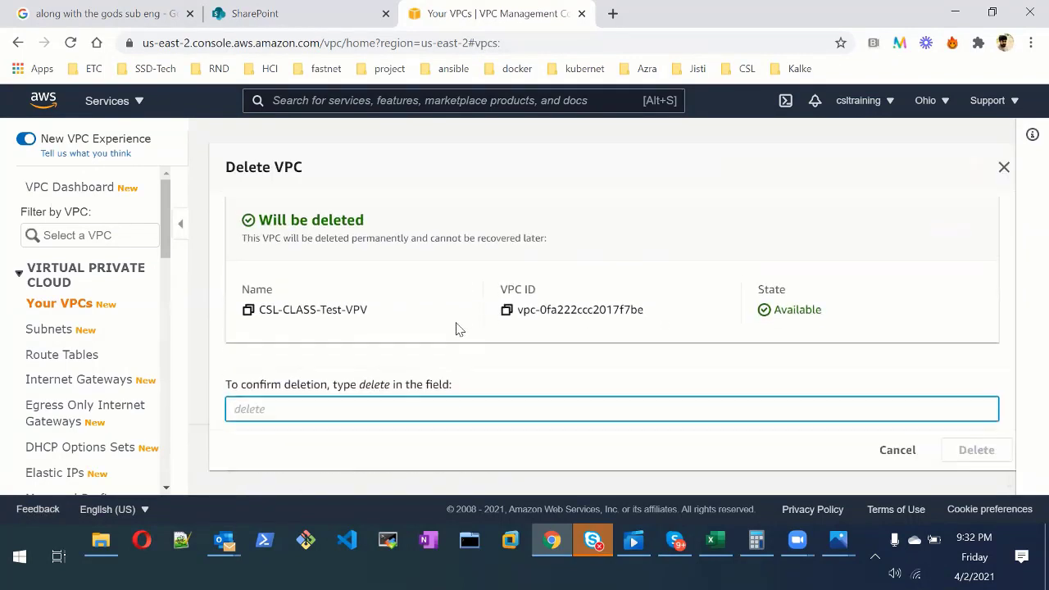
text(de)
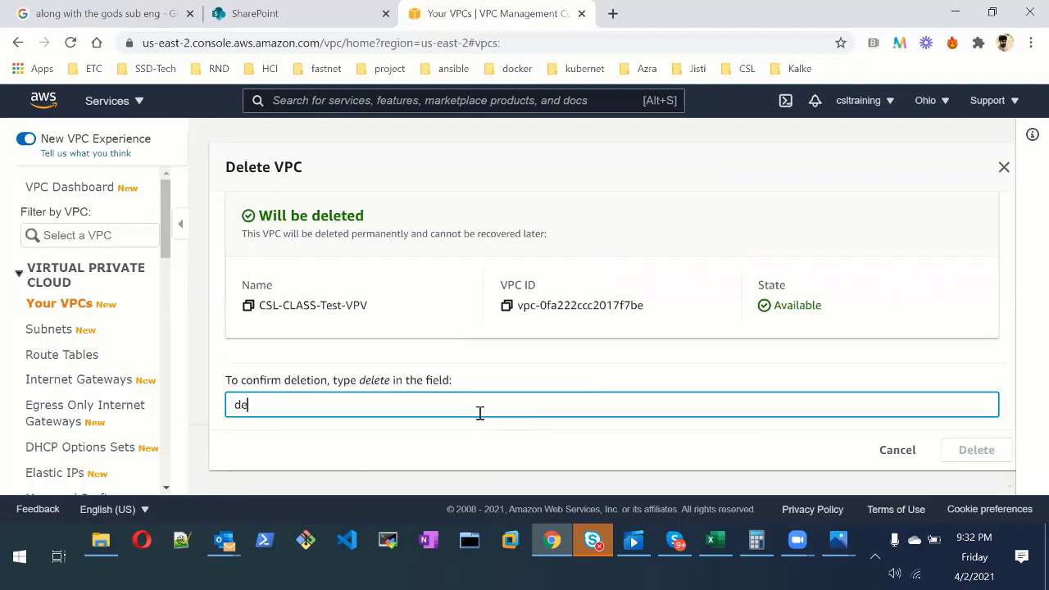
text(lete)
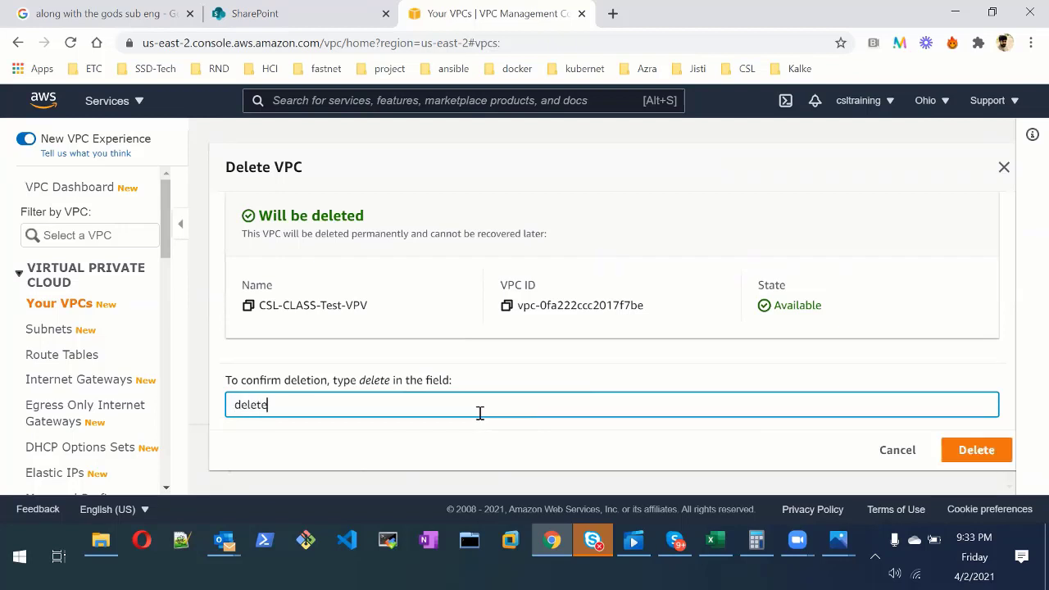
click(967, 450)
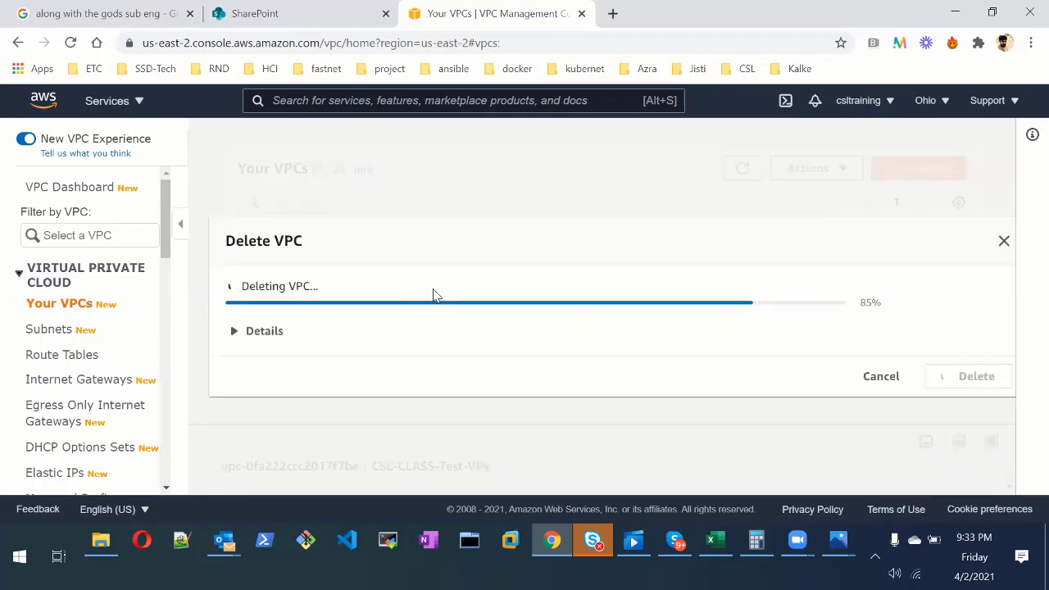
Step: Start a new VPC with the name tag CSL-CLASS-Test-VPC and consult the help on the IPv4 CIDR block
click(894, 213)
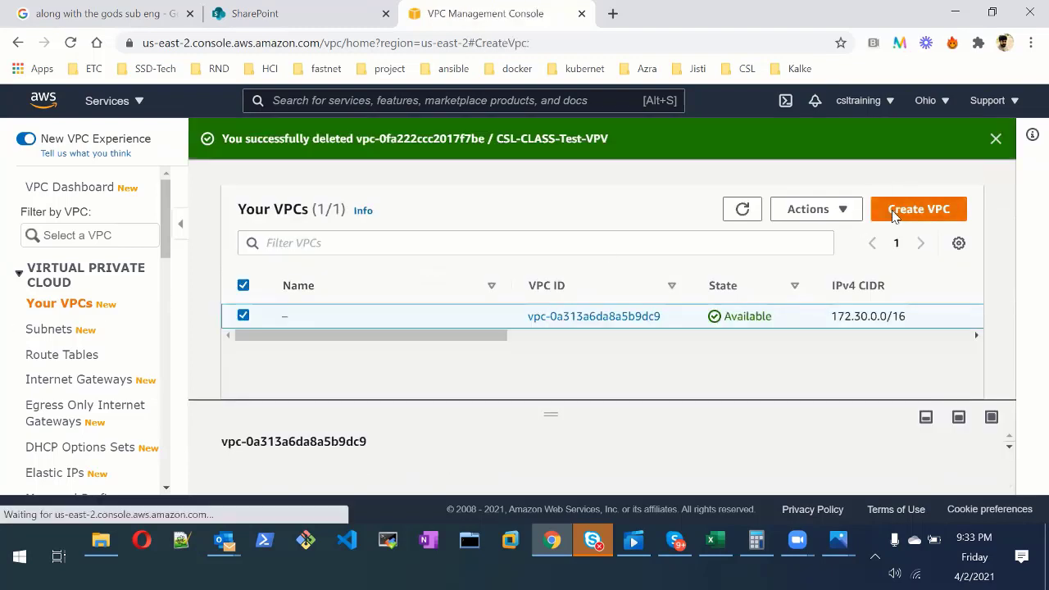
text(c)
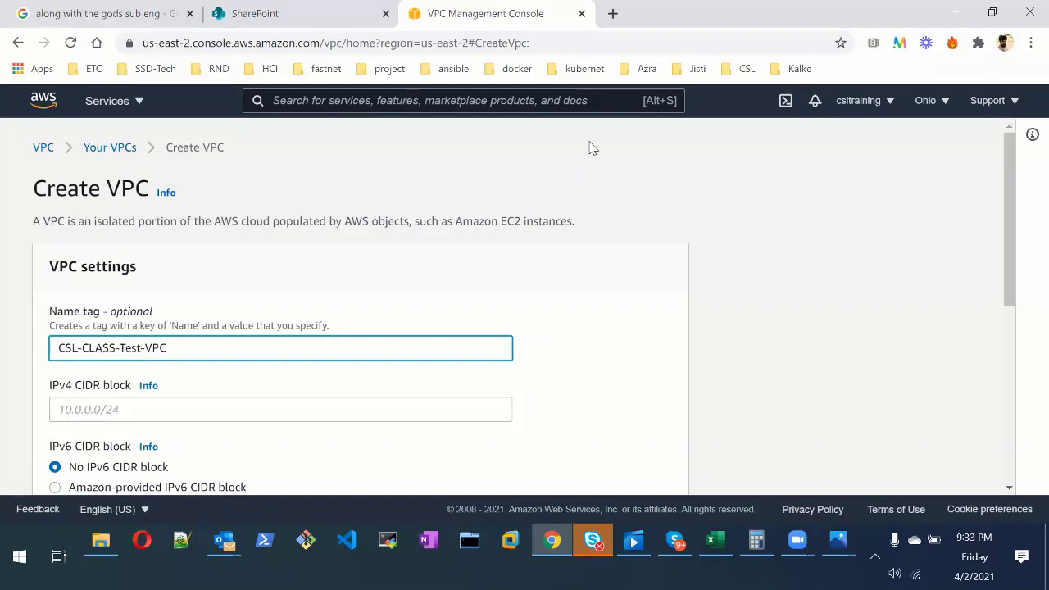
click(90, 403)
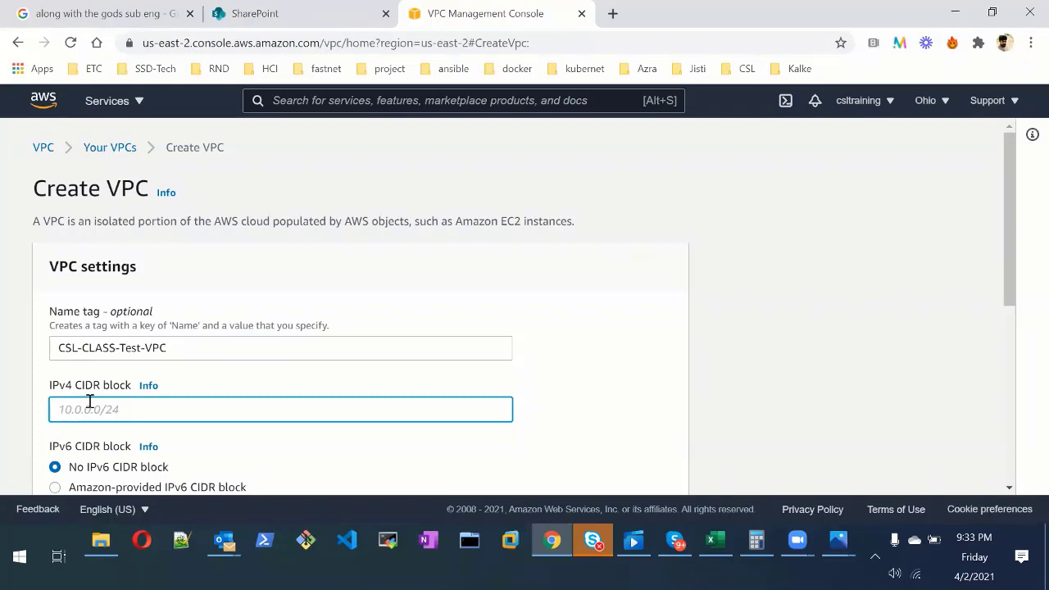
click(149, 387)
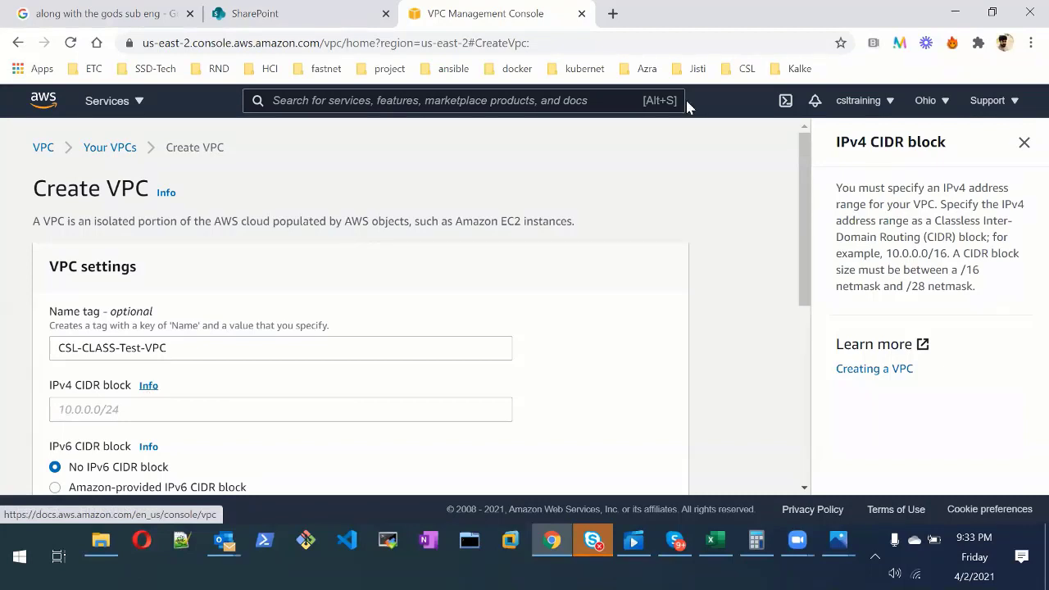
click(1024, 144)
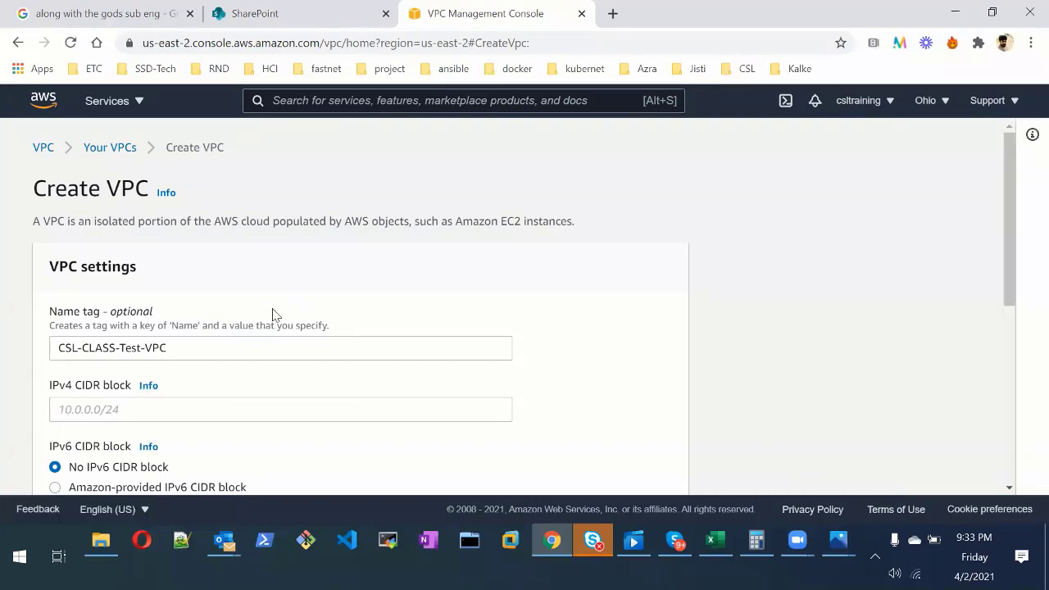
Step: Set the IPv4 CIDR block to 192.168.0.0/16, keep no IPv6 block and default tenancy, and create the VPC
click(170, 406)
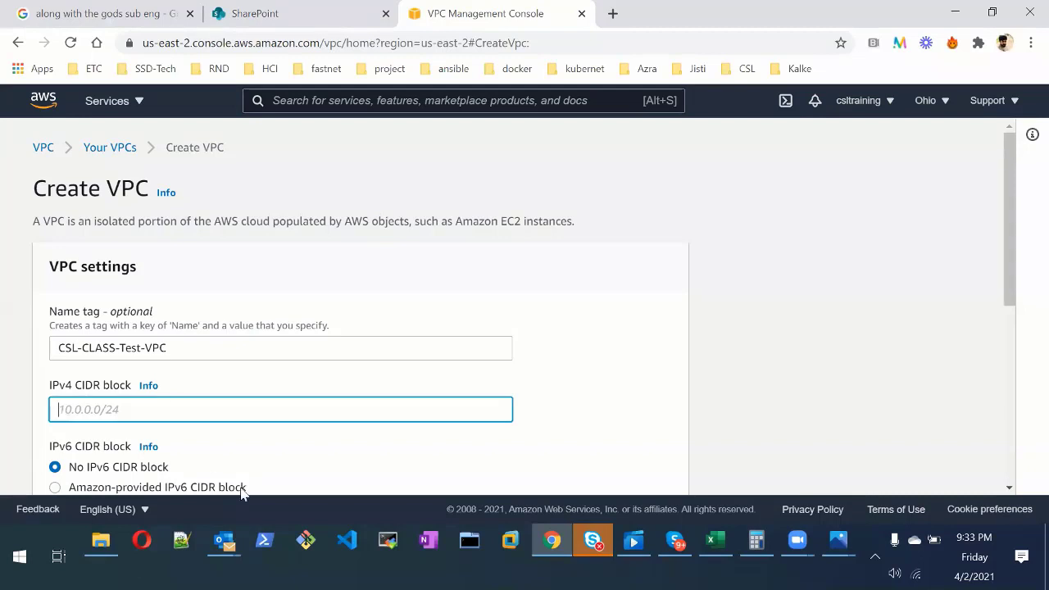
text(192.168.0.0/16)
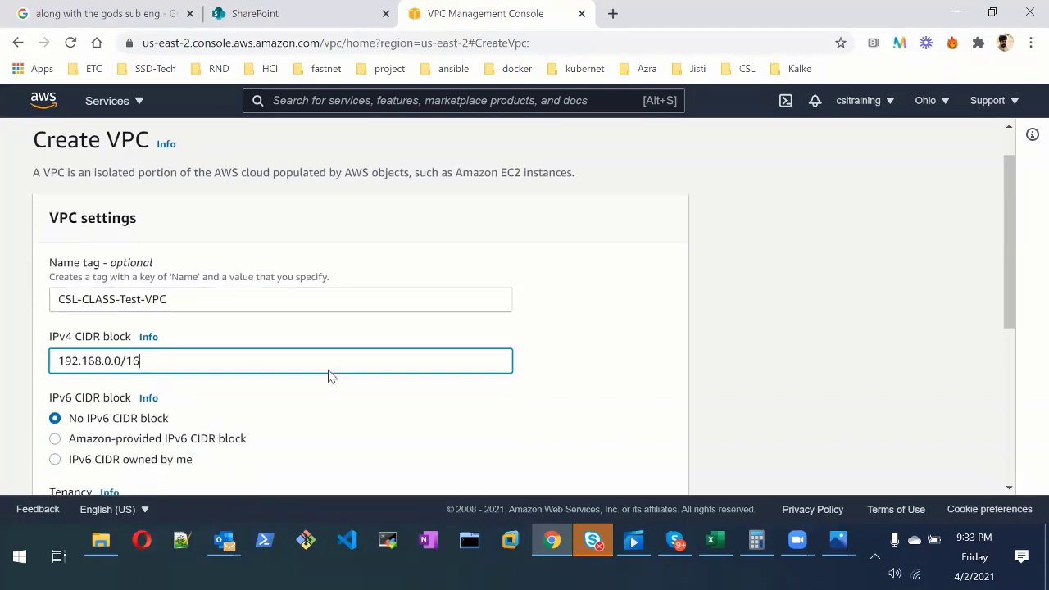
scroll(330, 374, down, 5)
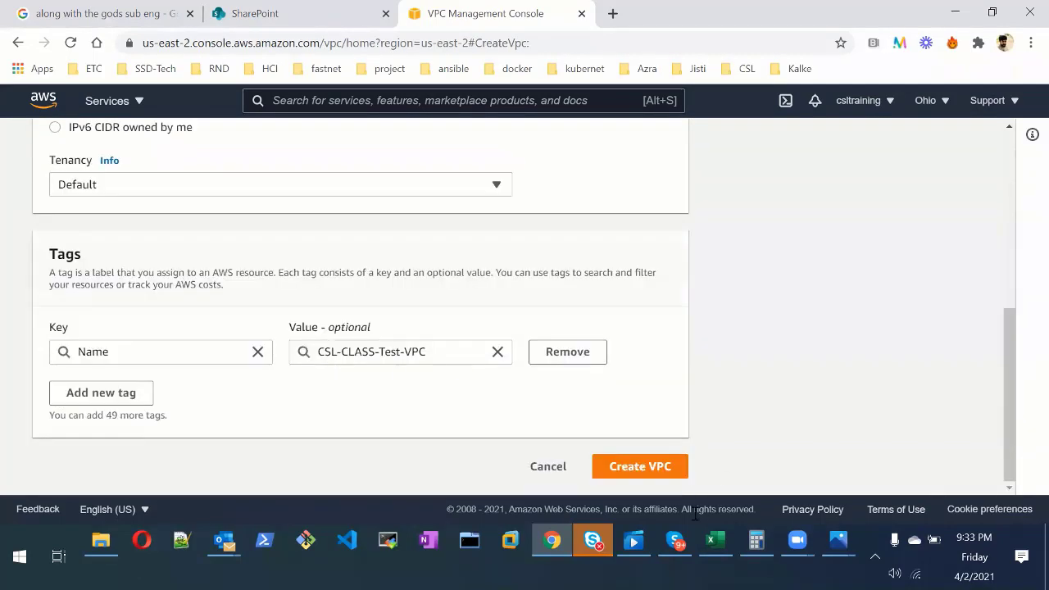
click(653, 468)
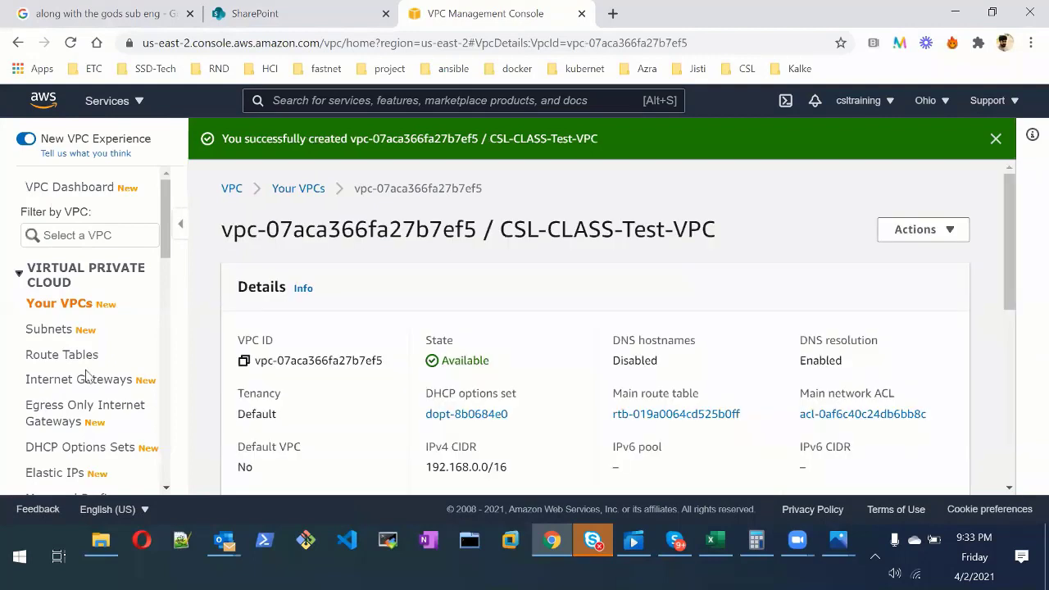
Step: Open the first subnet in the subnet list and review its details
click(54, 332)
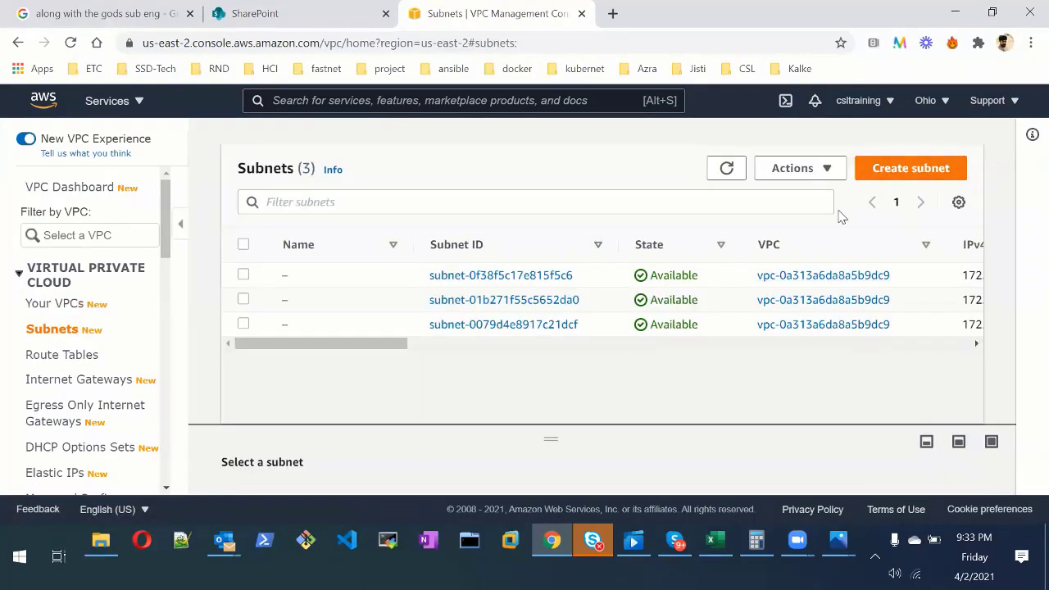
click(496, 276)
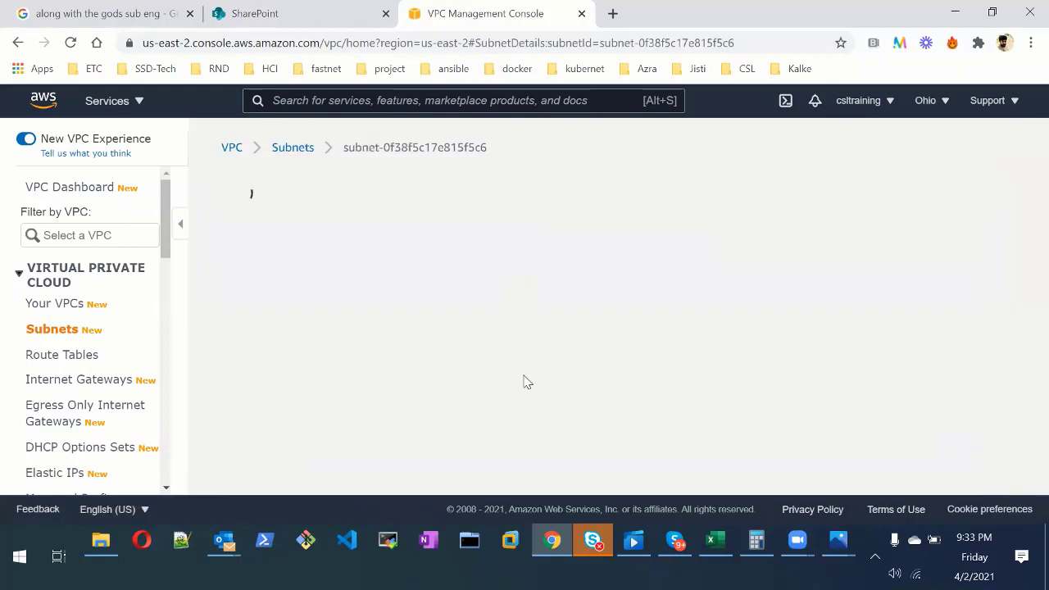
scroll(527, 383, down, 2)
scroll(527, 381, up, 1)
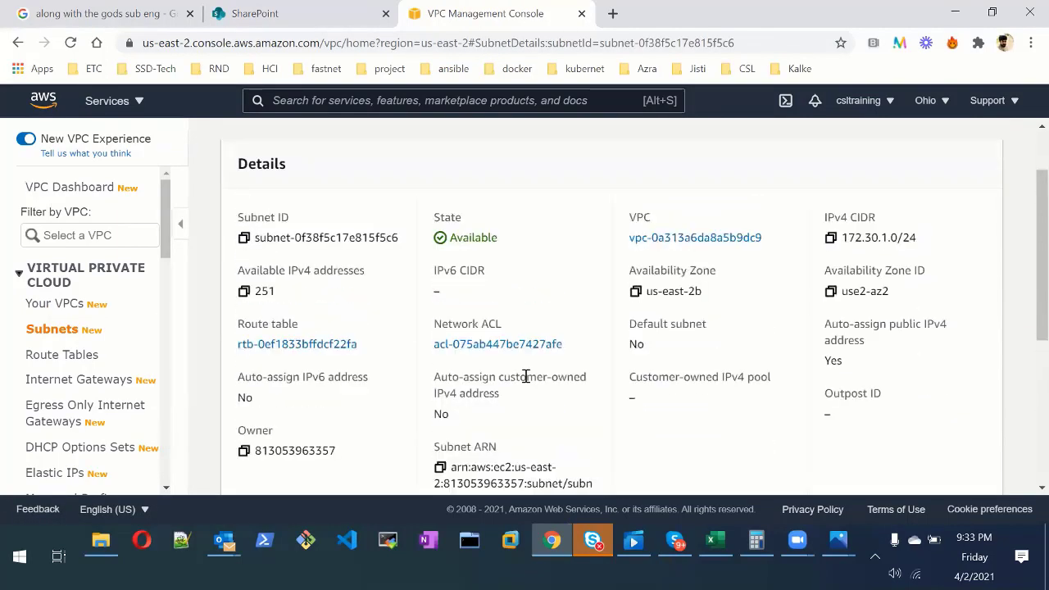
scroll(525, 376, up, 1)
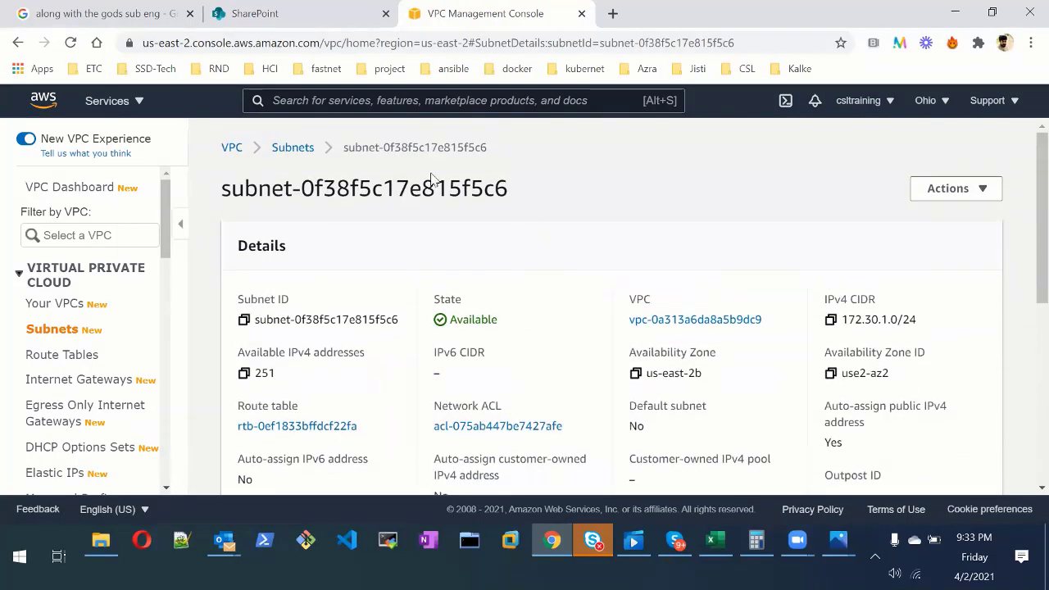
Step: Open the unnamed VPC from the VPC list and examine its IPv4 CIDR and other details
click(48, 303)
click(355, 297)
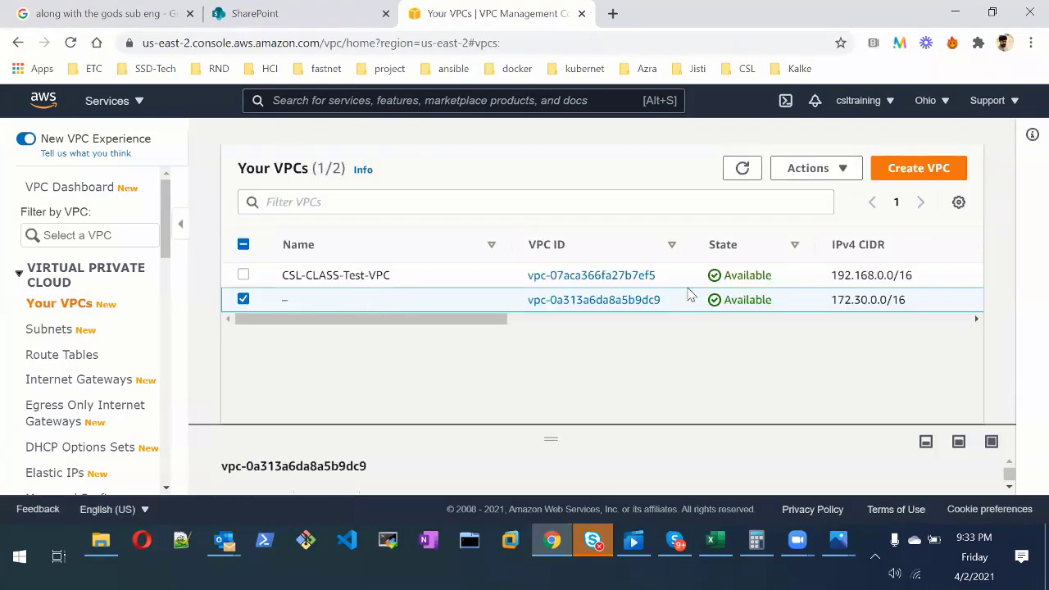
click(586, 301)
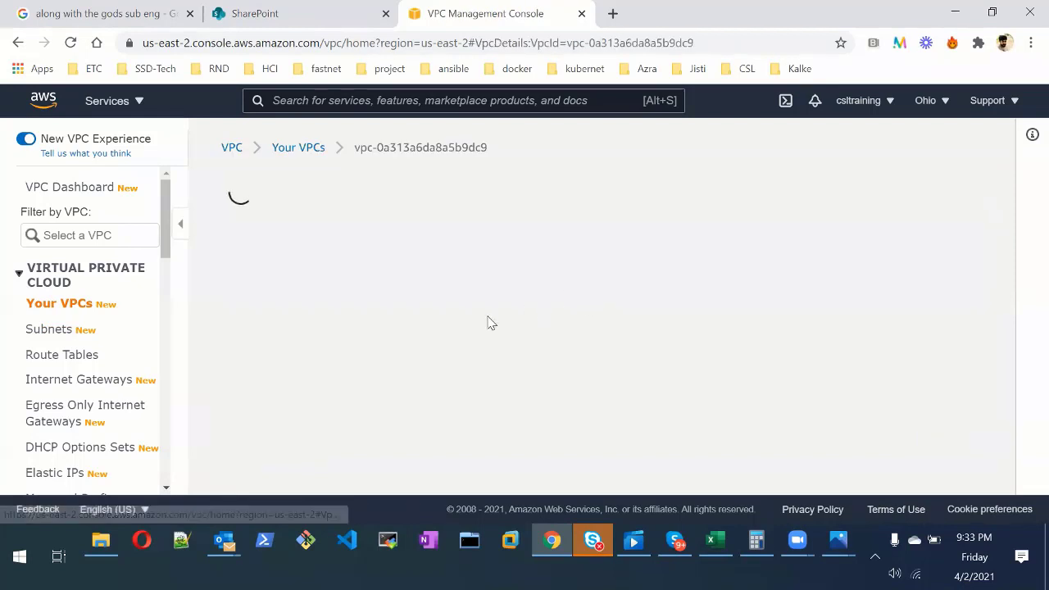
scroll(429, 359, down, 1)
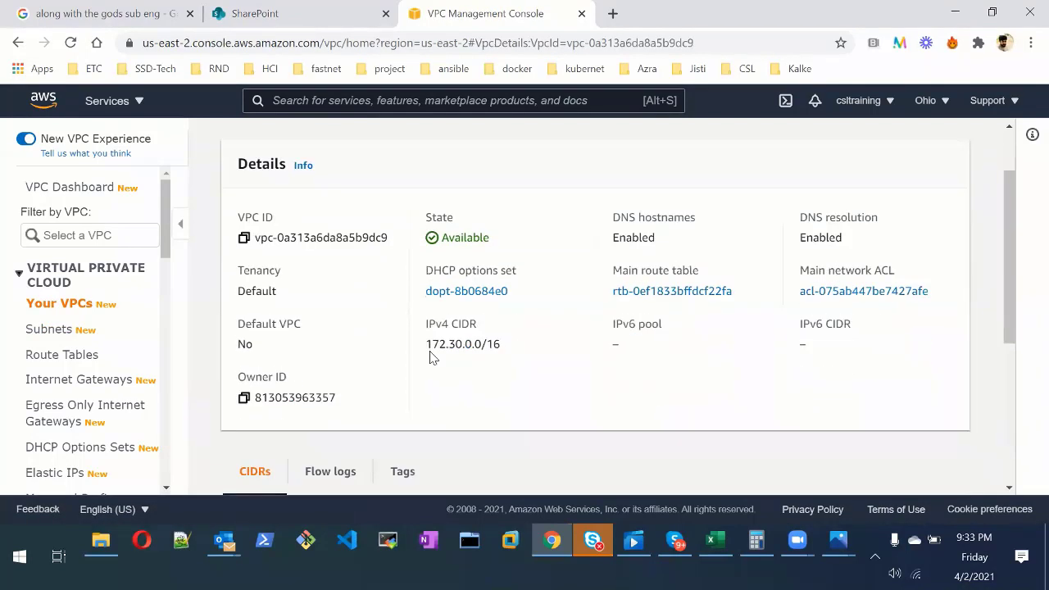
Step: Return to the first subnet of the unnamed VPC and examine its IPv4 CIDR, availability zone and flow logs section
click(66, 336)
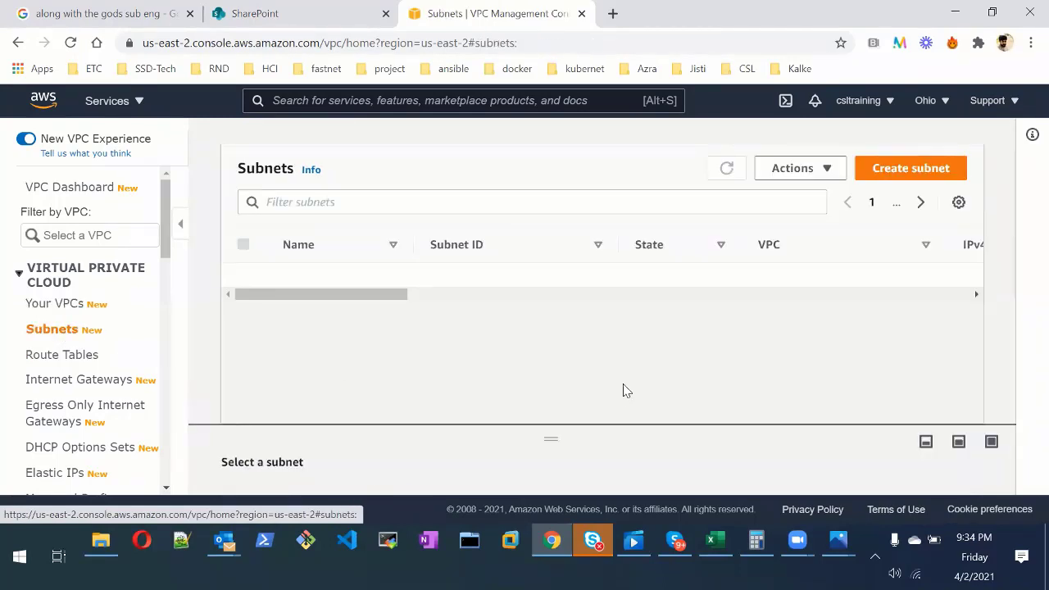
click(491, 283)
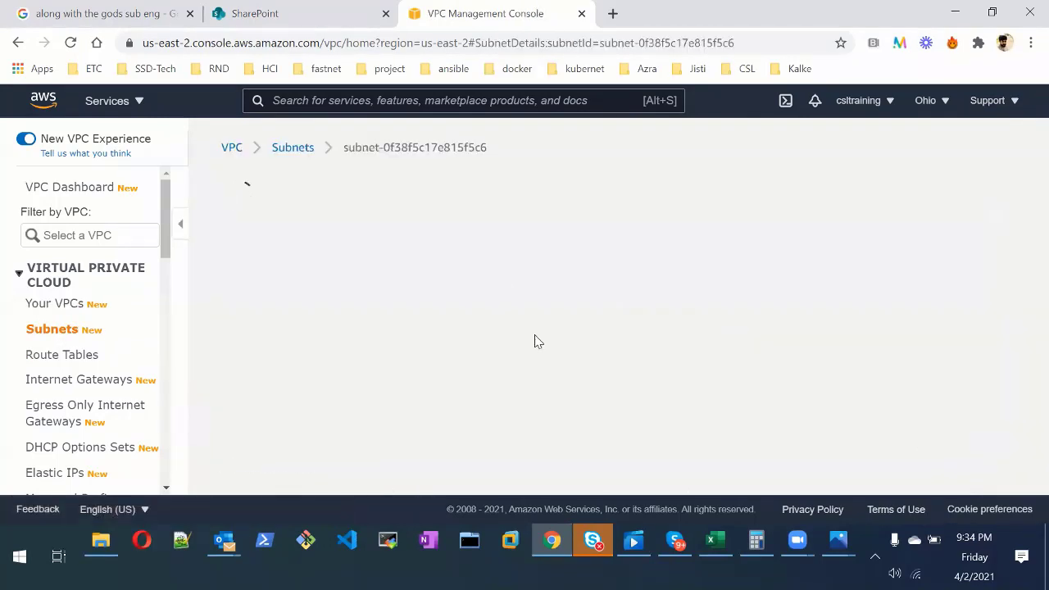
scroll(535, 339, down, 2)
scroll(534, 341, up, 1)
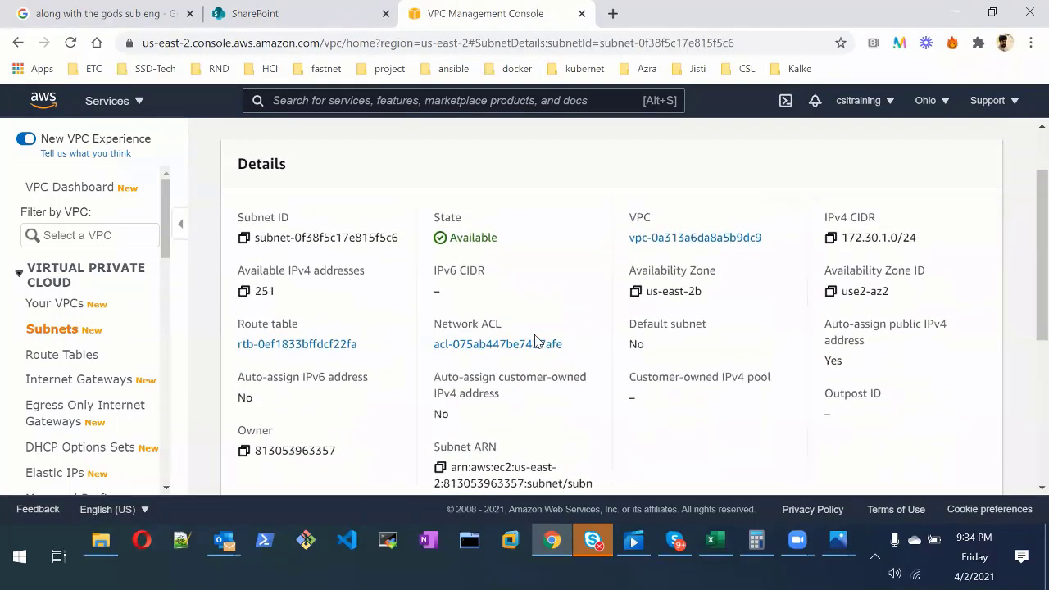
scroll(534, 341, down, 4)
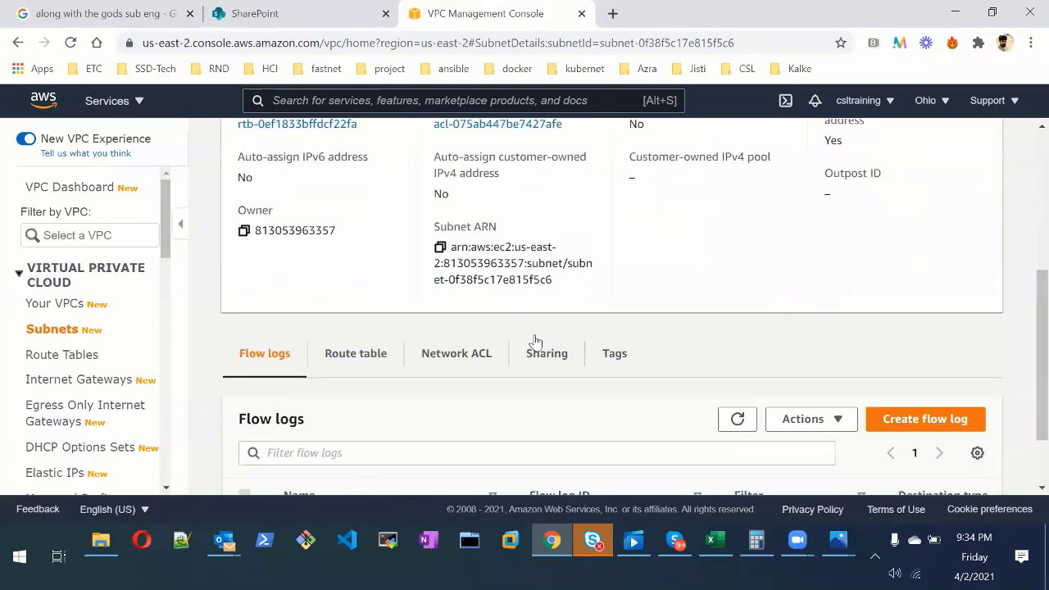
scroll(534, 341, up, 5)
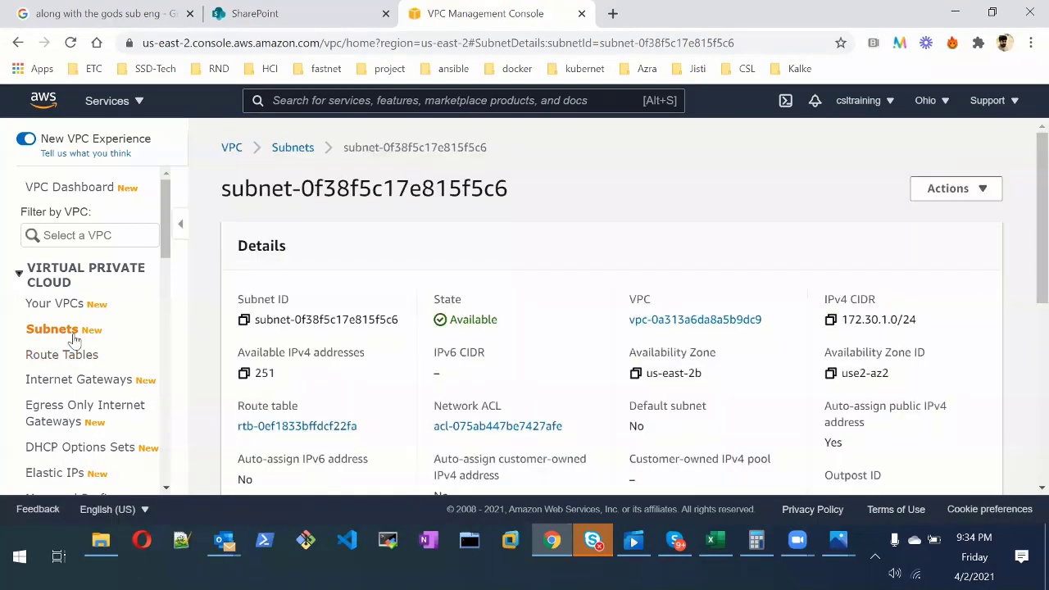
Step: Start creating a subnet from the subnet list and choose CSL-CLASS-Test-VPC as its VPC
click(293, 151)
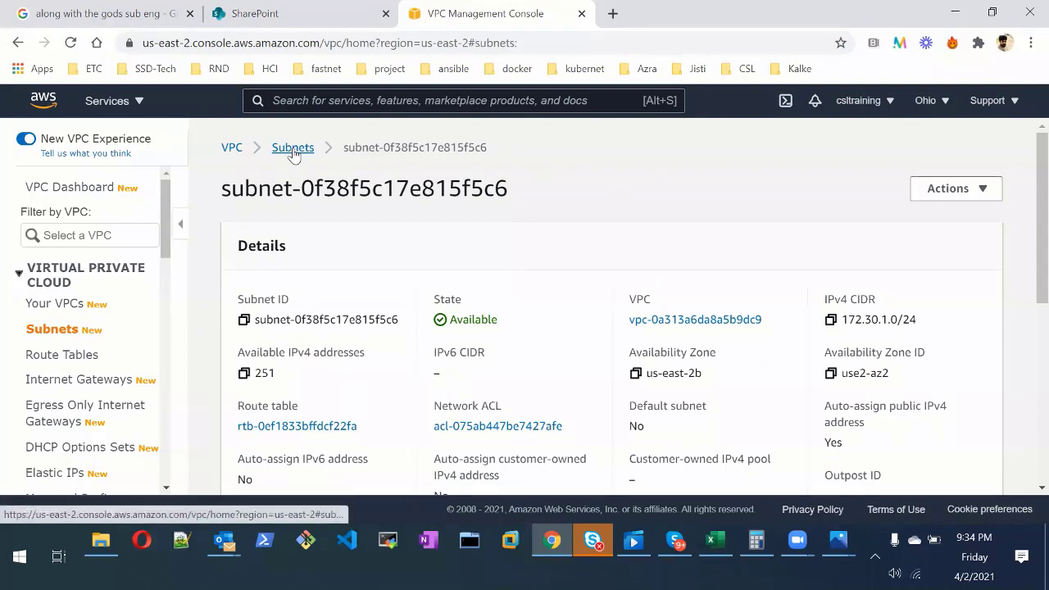
click(883, 172)
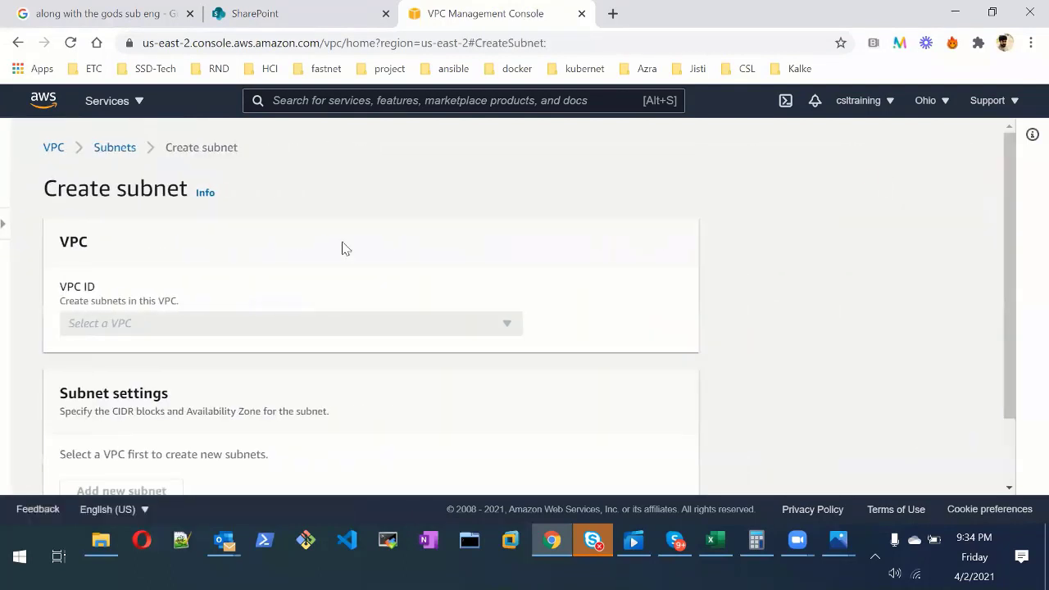
click(121, 323)
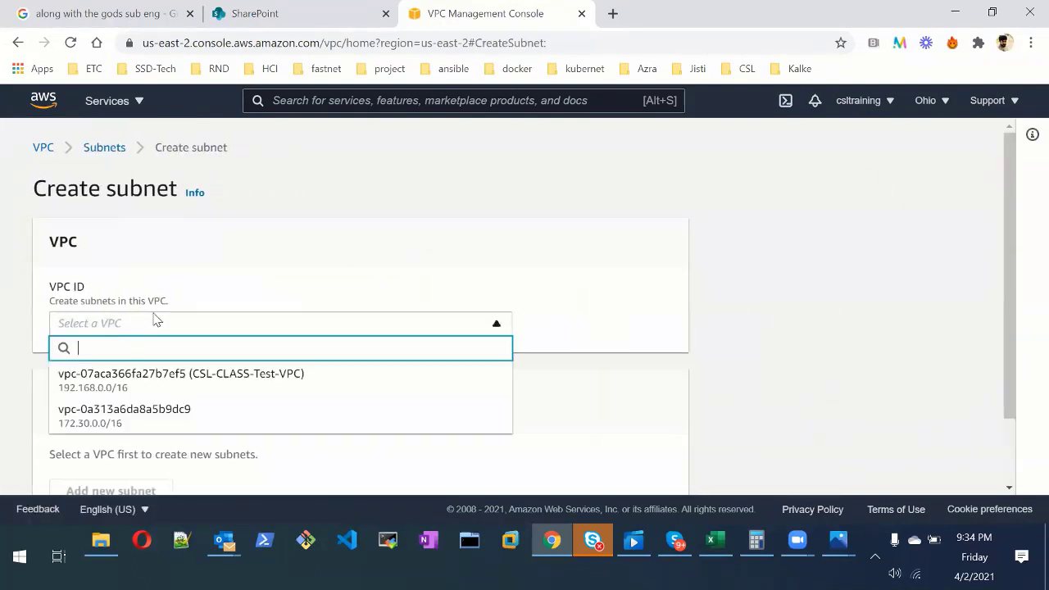
click(291, 250)
click(109, 325)
click(136, 387)
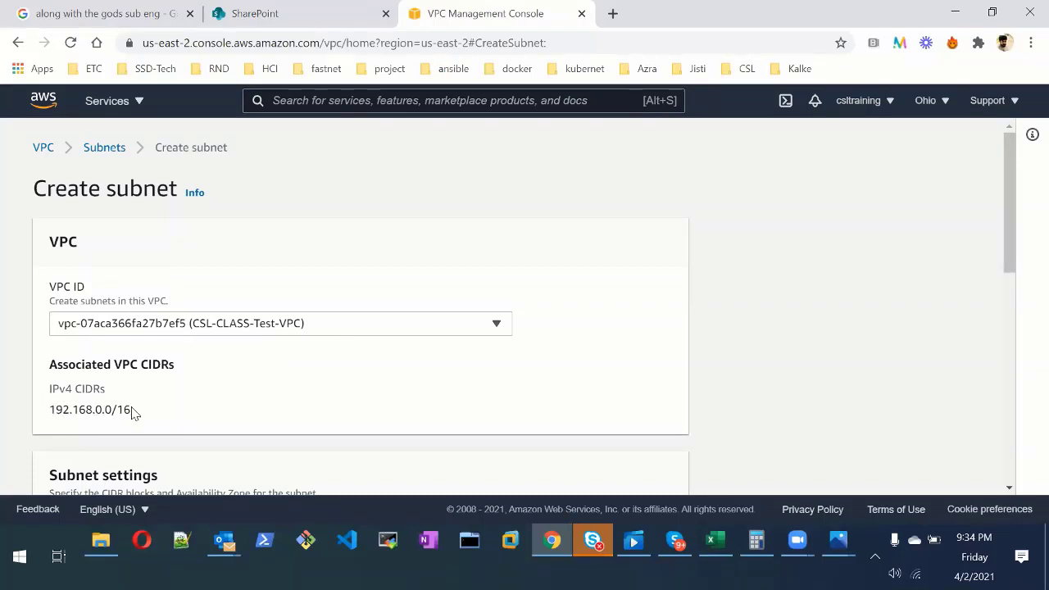
Step: Examine the IPv4 CIDR associated with the VPC chosen for the subnet
drag(134, 413, 43, 414)
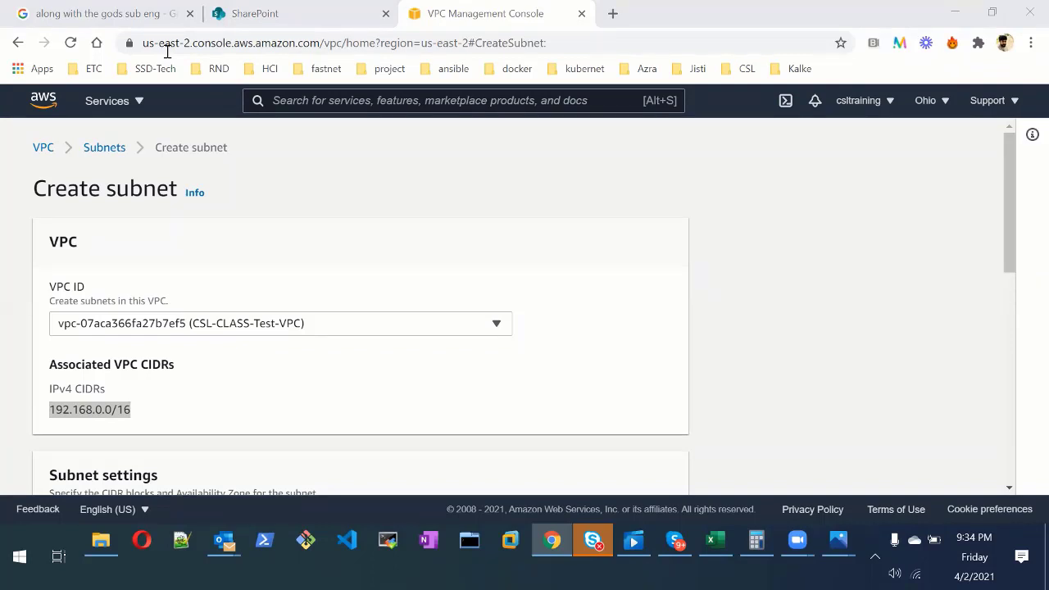
click(109, 410)
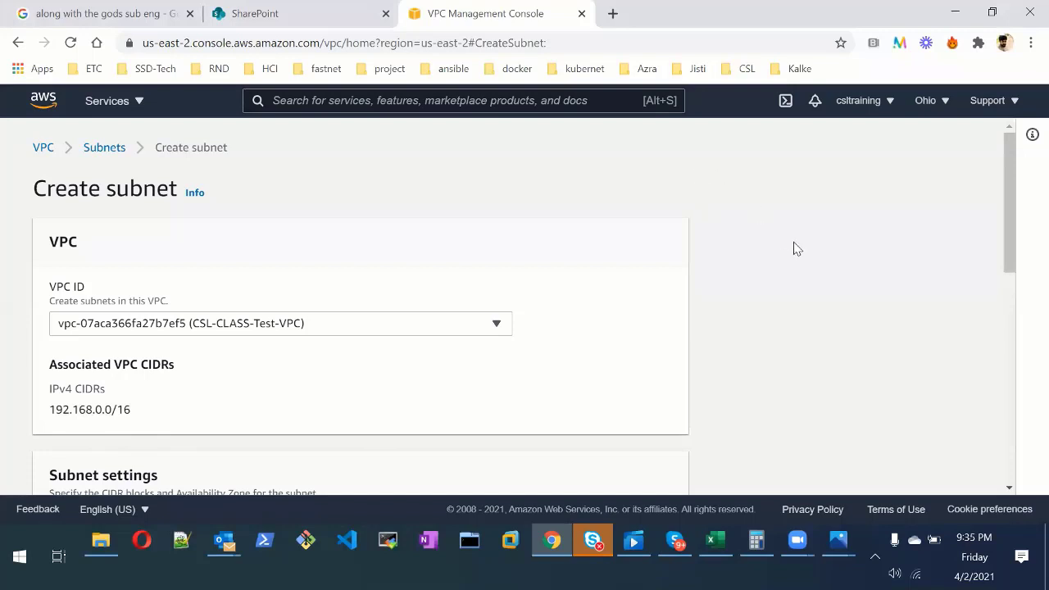
drag(47, 415, 160, 411)
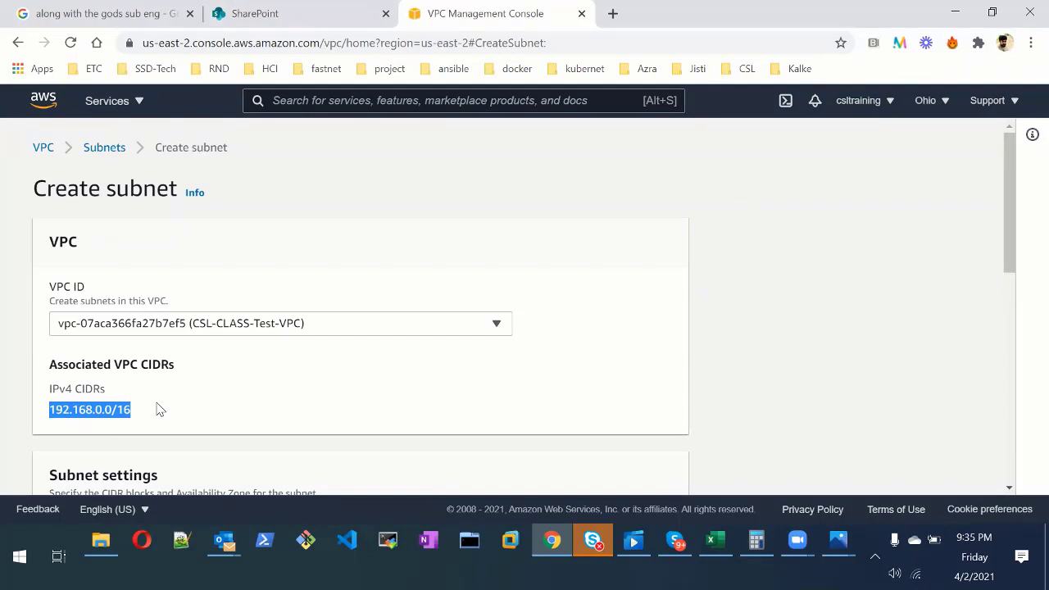
click(7, 560)
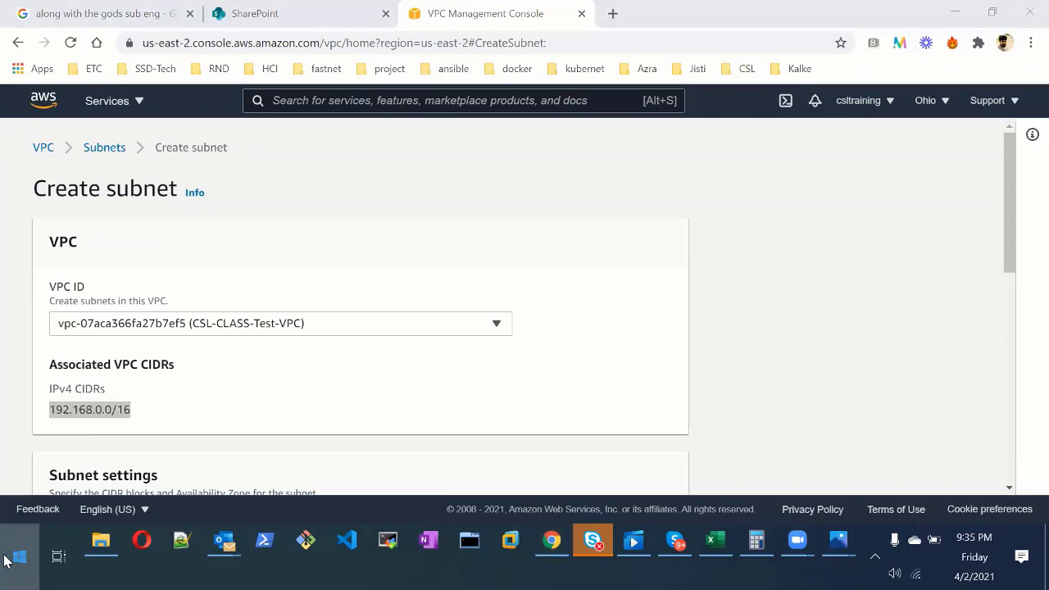
text(c)
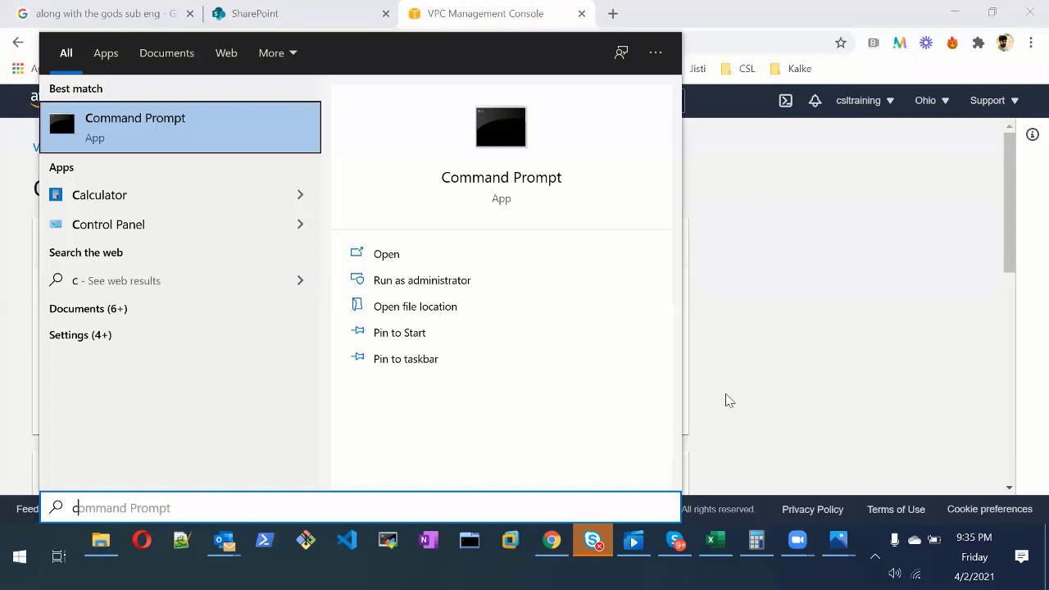
click(780, 342)
drag(48, 414, 159, 413)
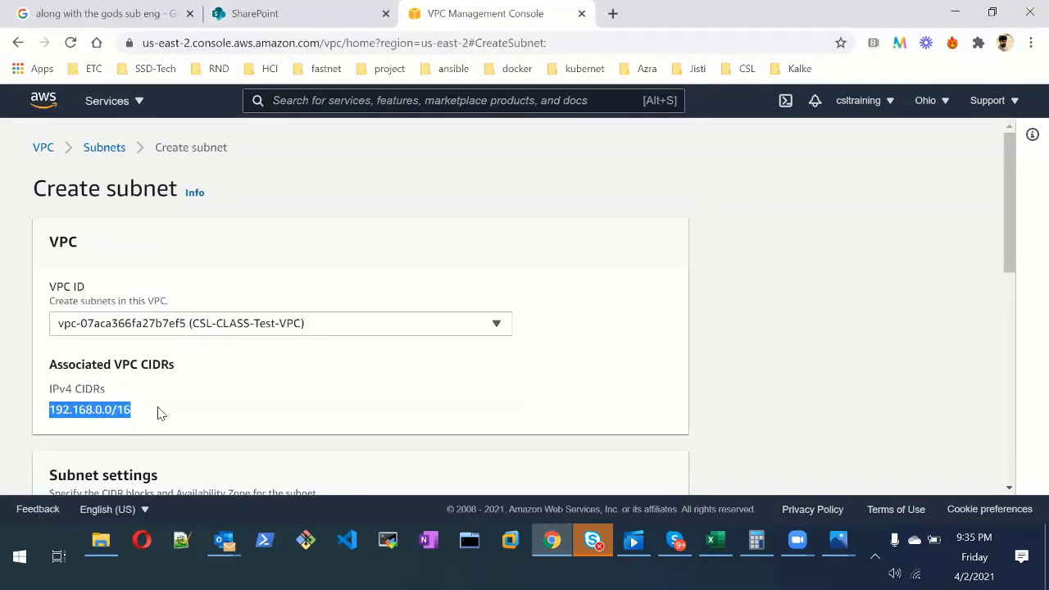
click(899, 379)
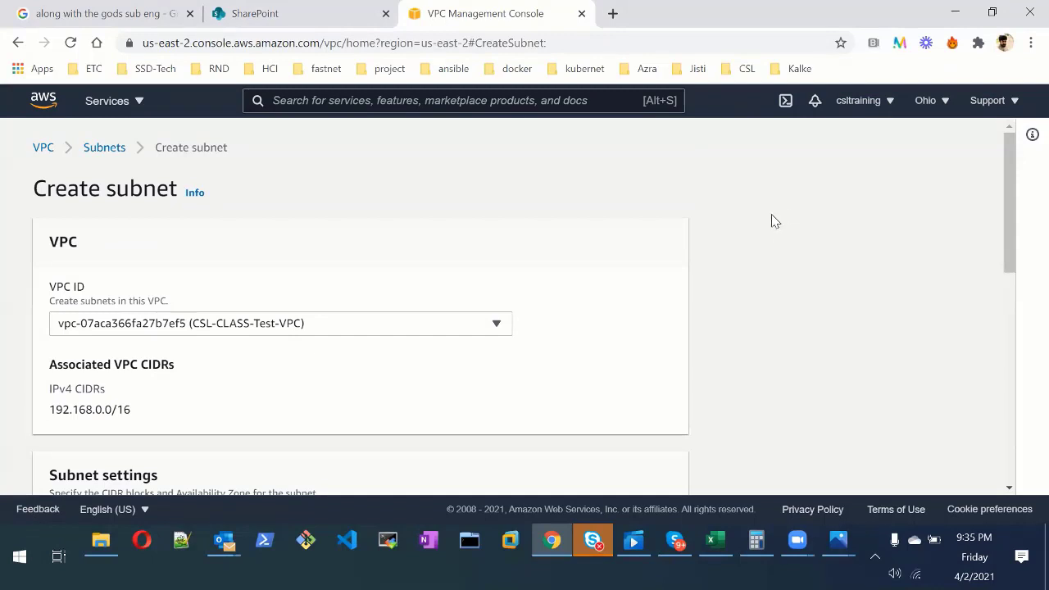
Step: Switch to Microsoft Whiteboard, maximize its window and create a new whiteboard
key(super)
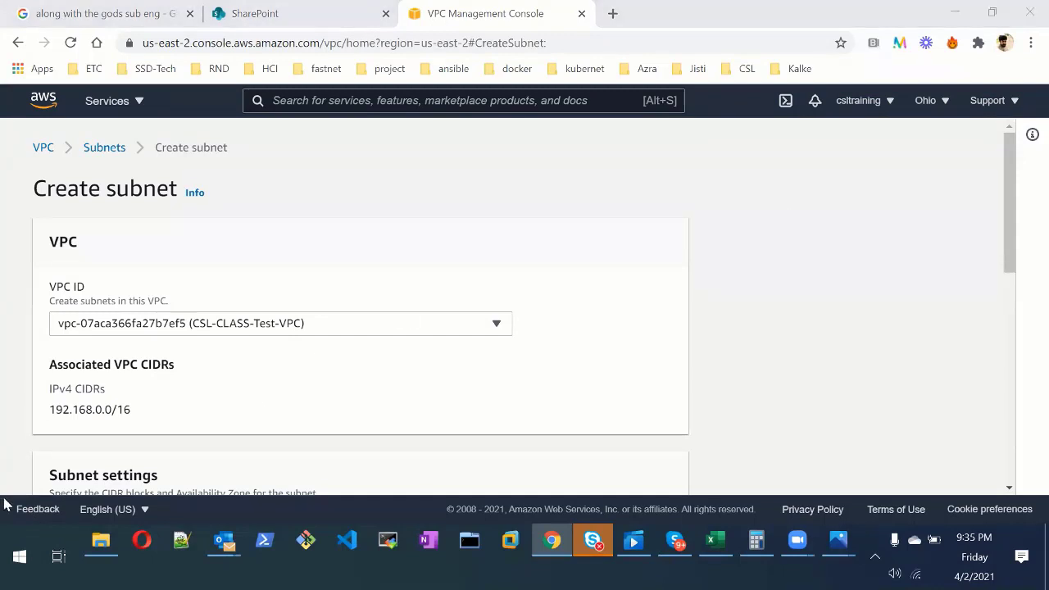
click(19, 557)
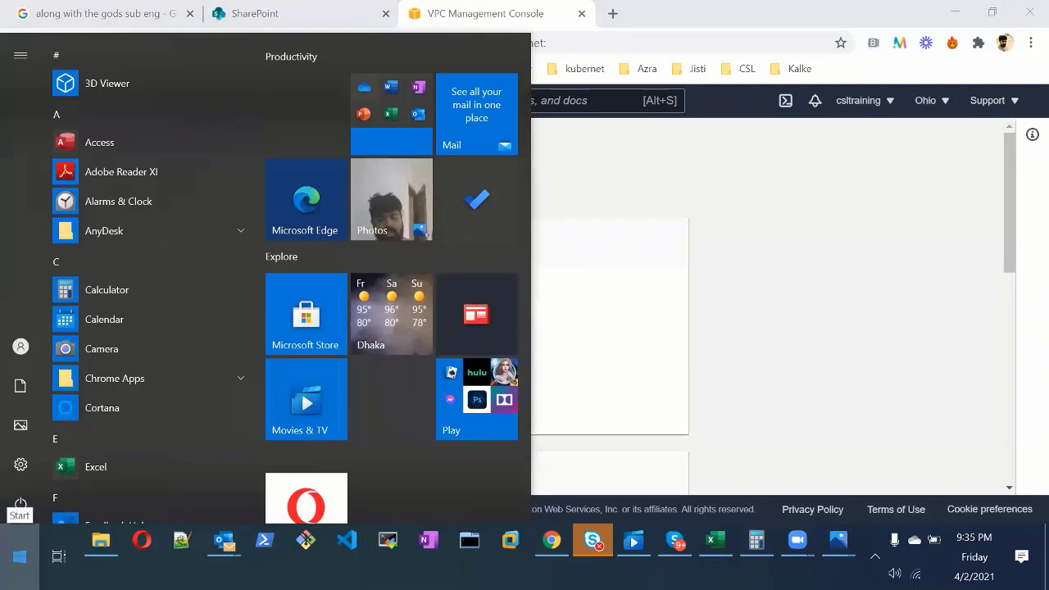
text(white)
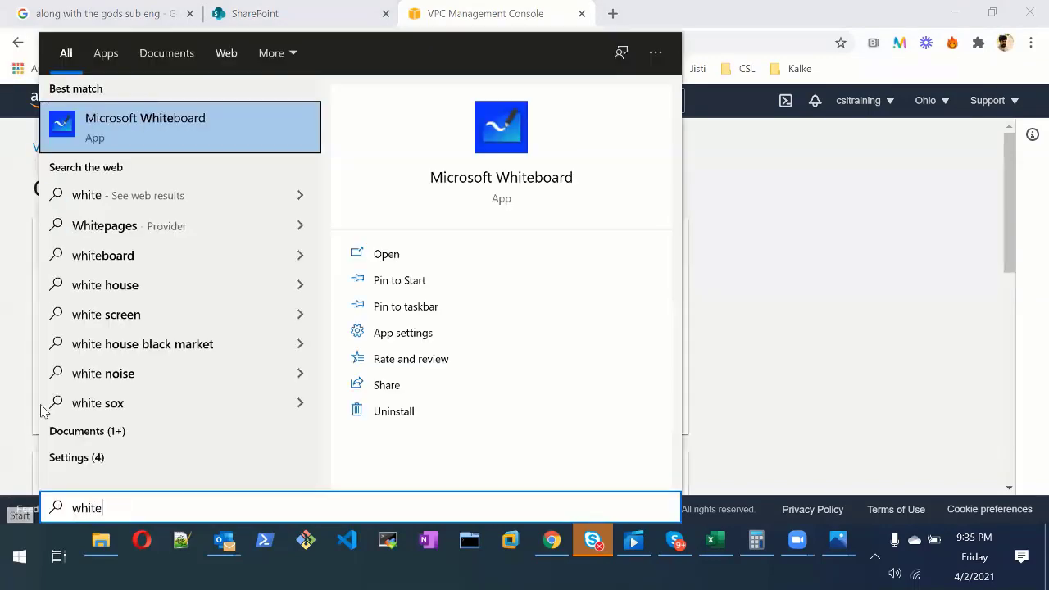
click(184, 121)
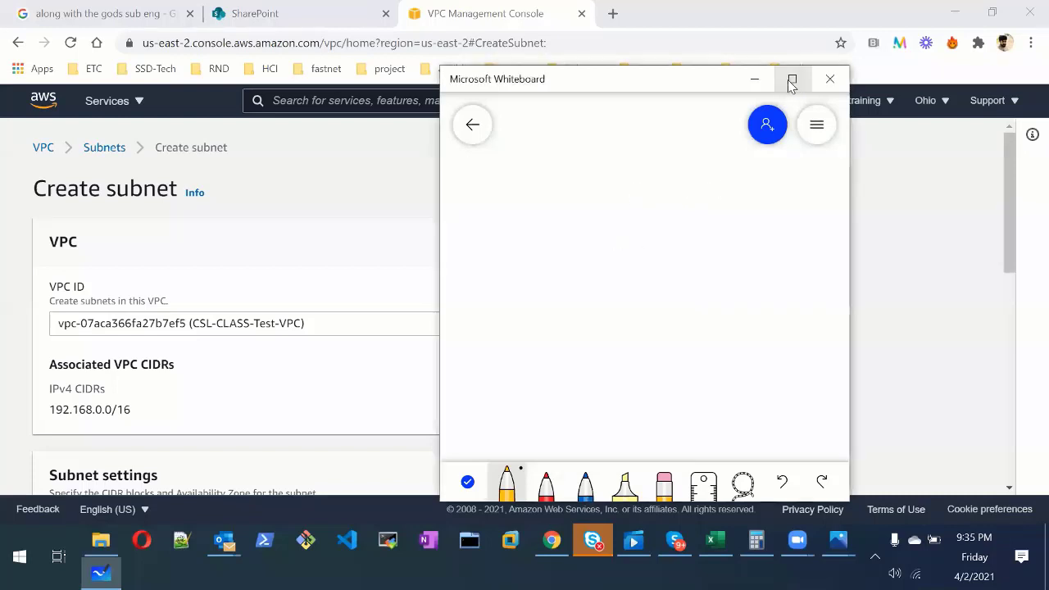
click(793, 80)
click(60, 86)
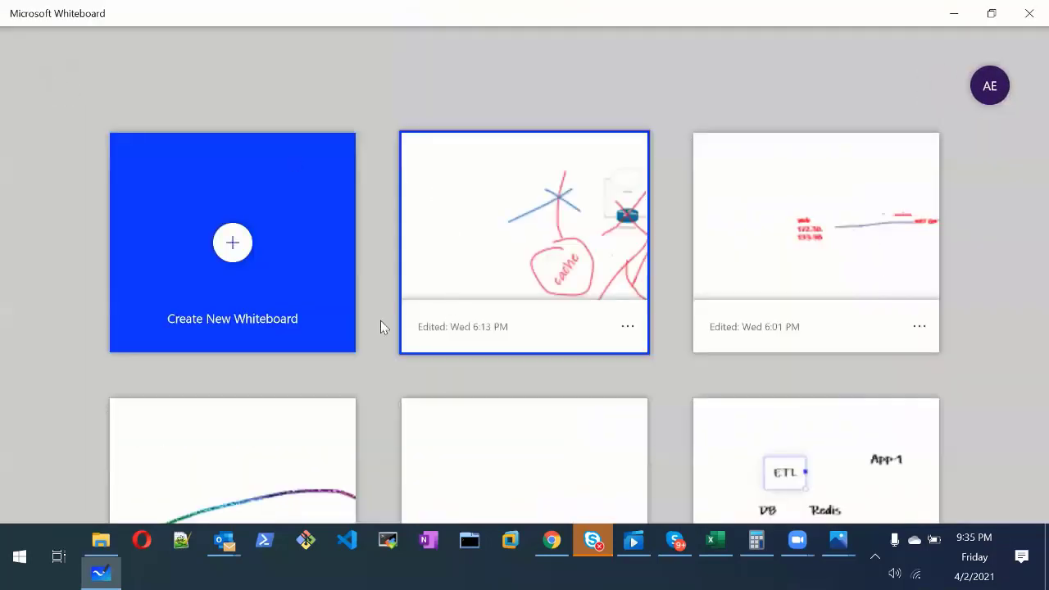
click(332, 270)
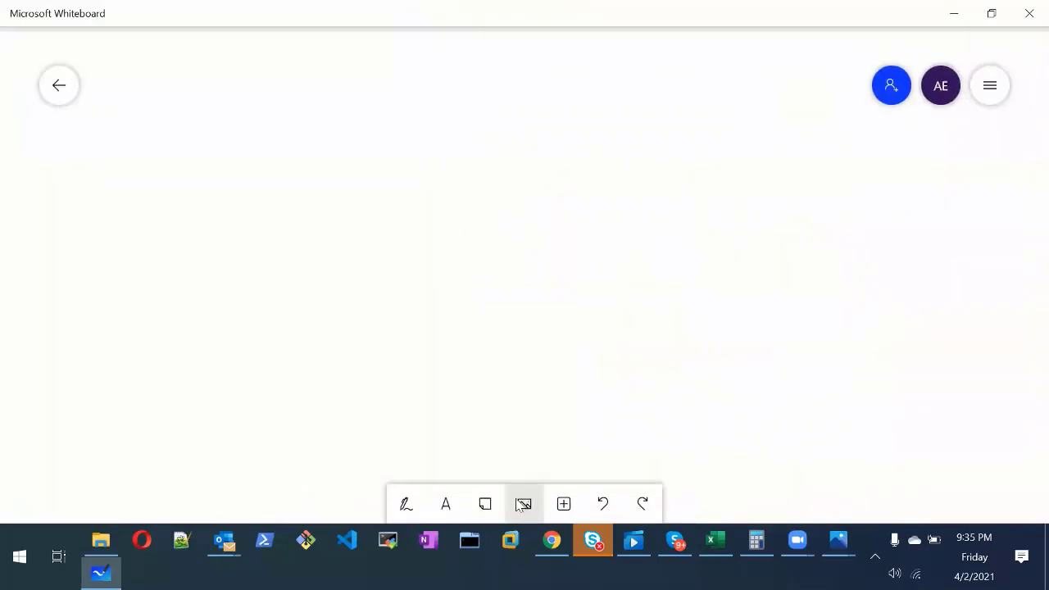
Step: Add the text "Class -A" to the whiteboard and move it to the upper left area of the canvas
click(404, 506)
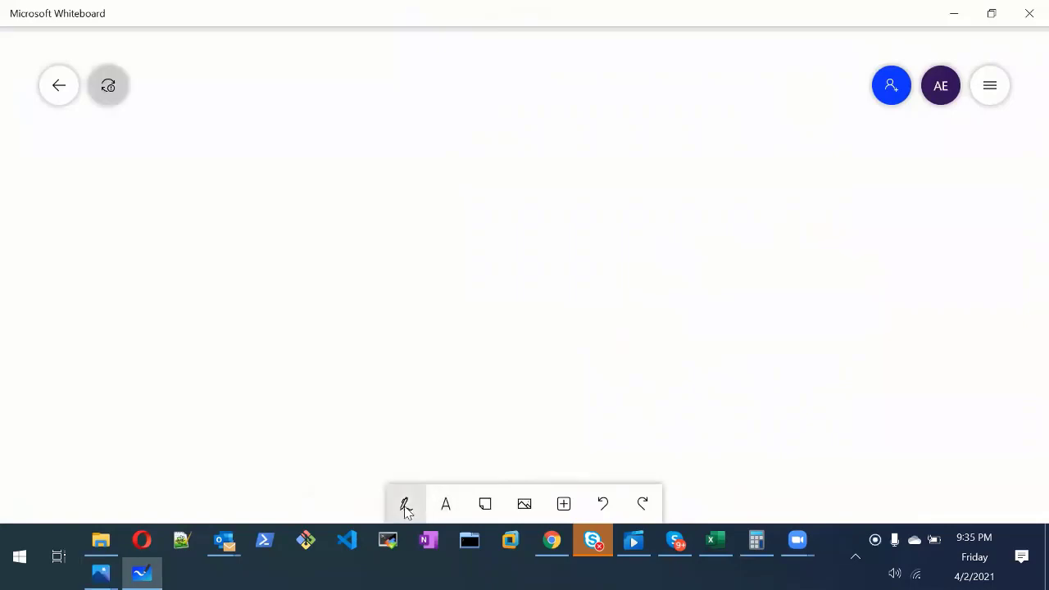
click(445, 504)
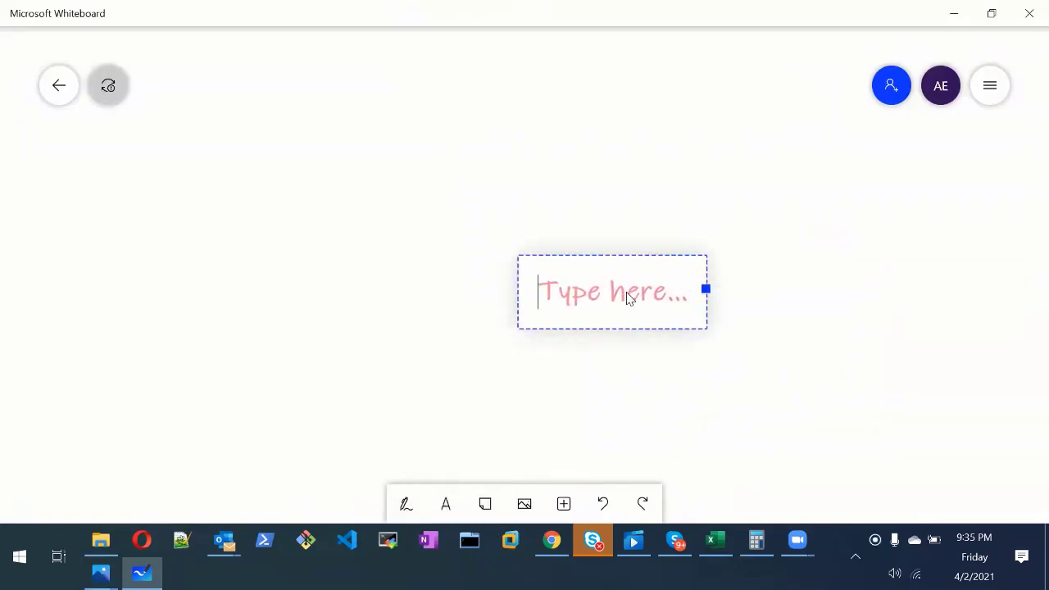
text(CLAS)
key(BackSpace)
key(BackSpace)
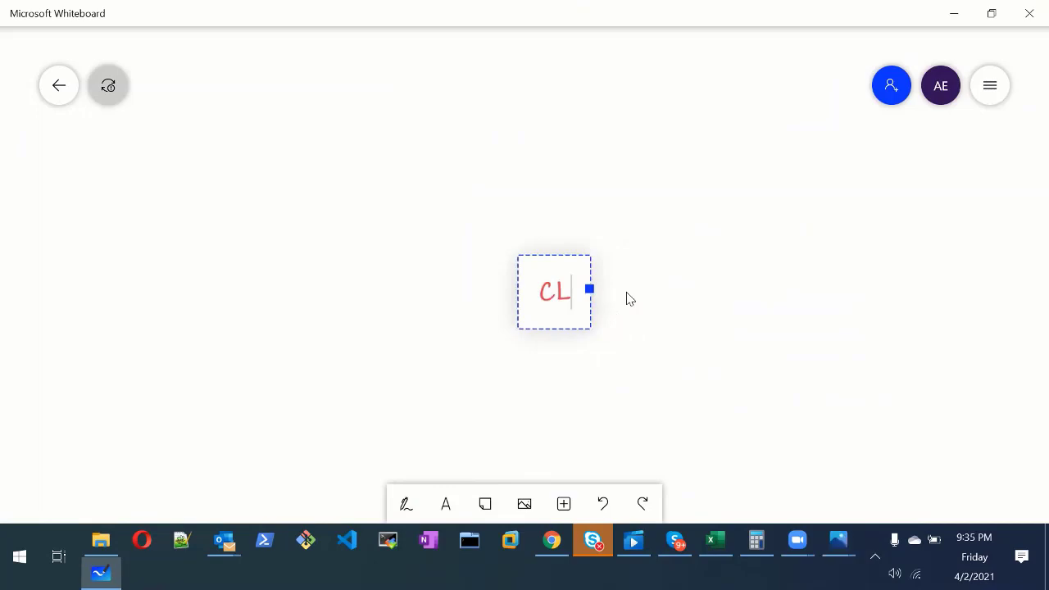
key(BackSpace)
text(La)
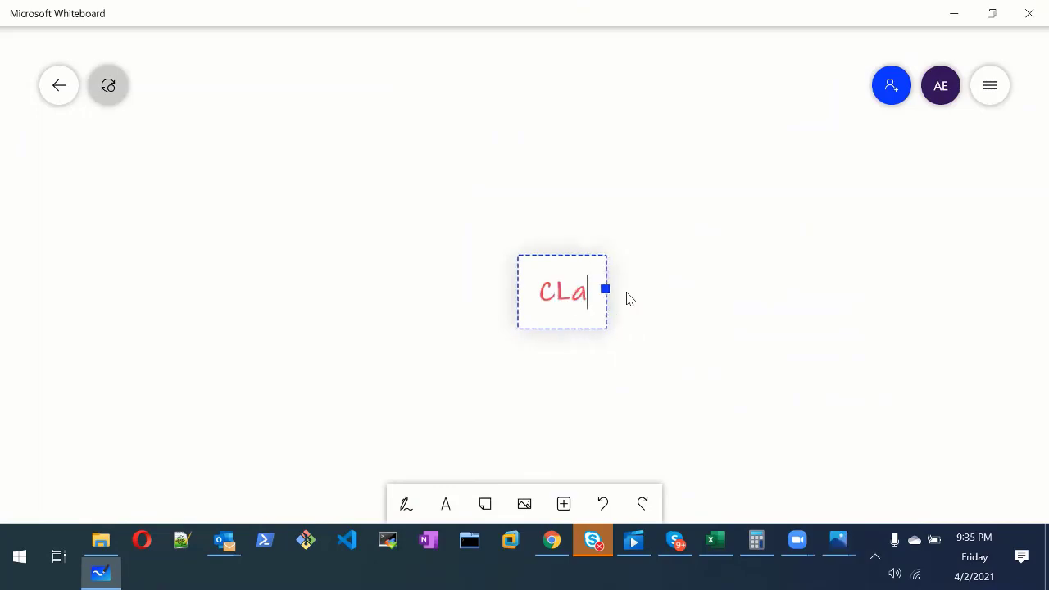
key(BackSpace)
key(BackSpace)
text(lass )
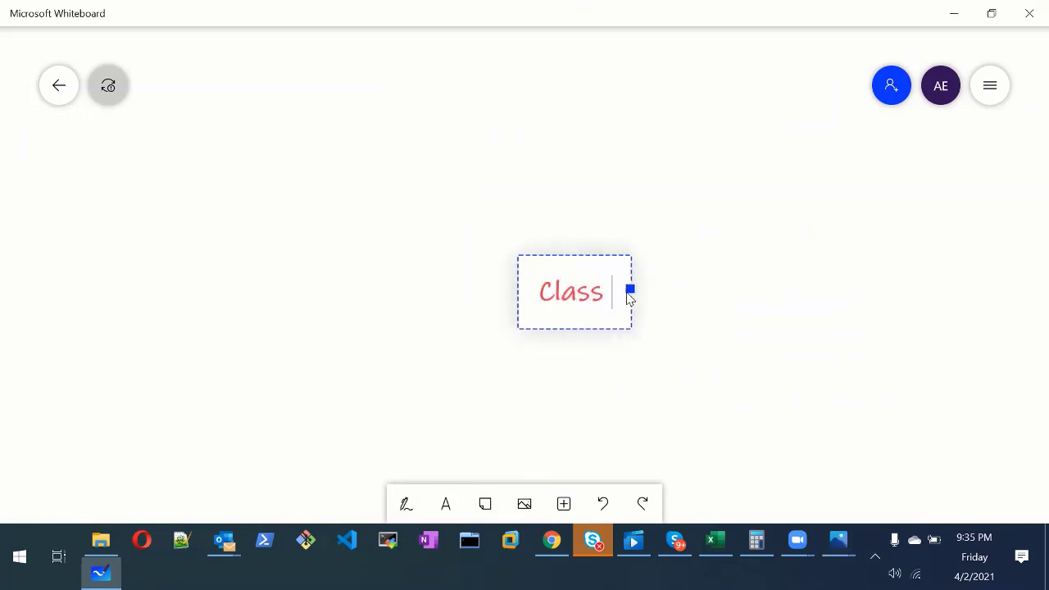
text(-)
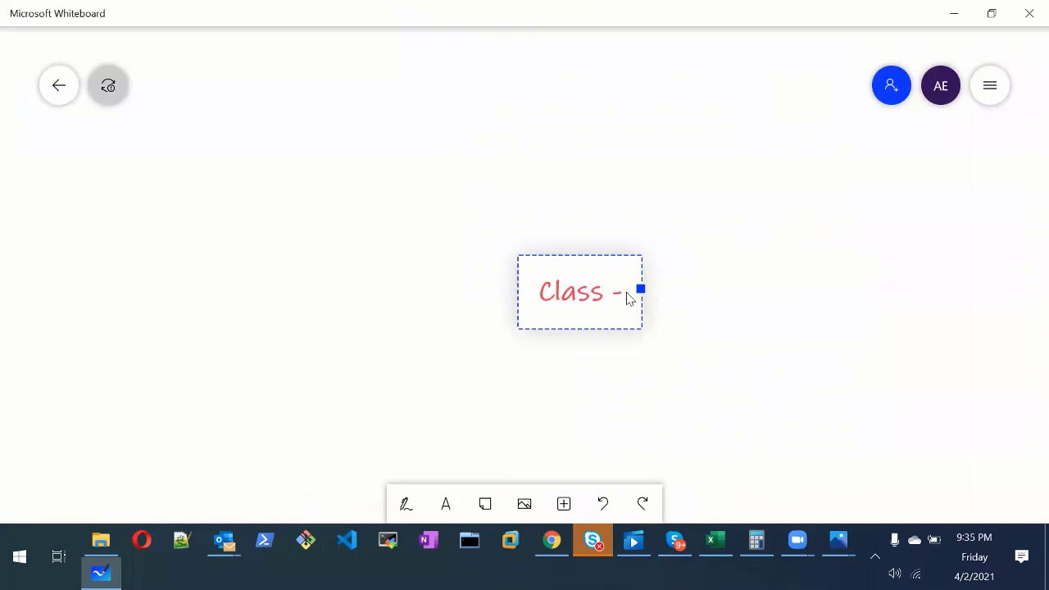
text(IA)
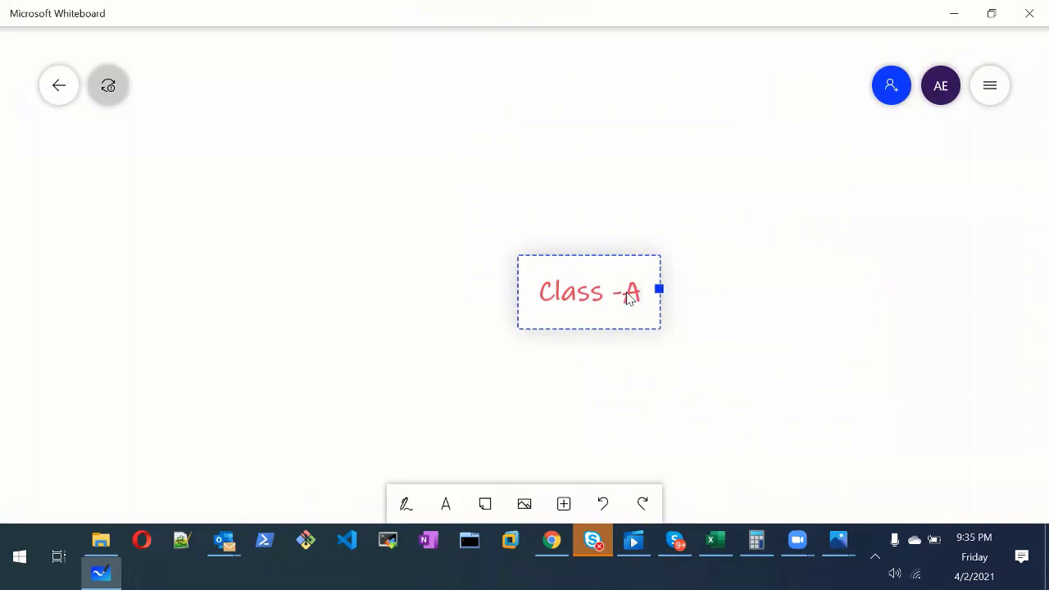
click(835, 277)
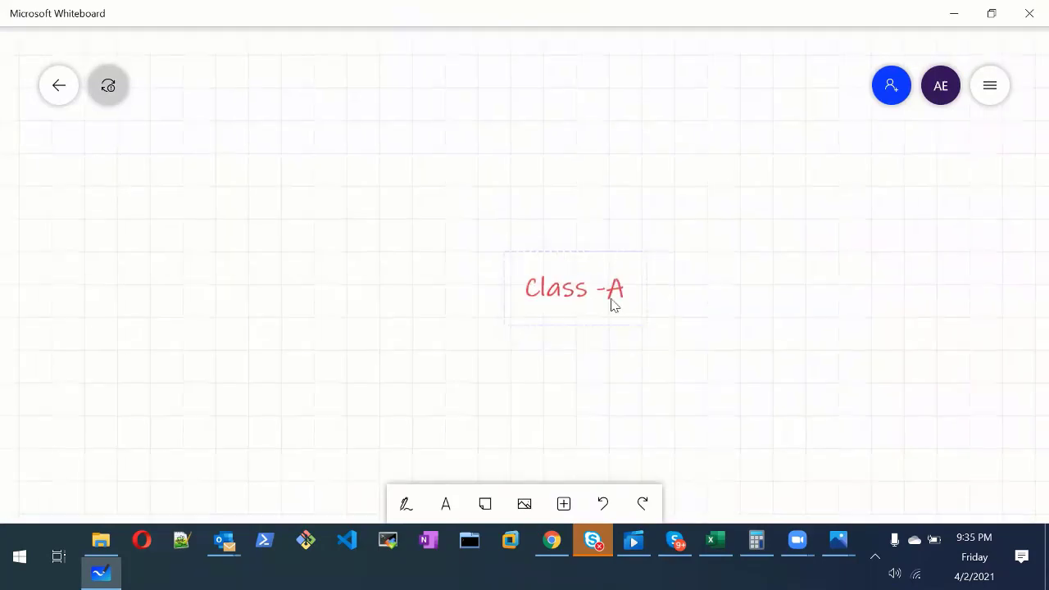
drag(614, 300, 460, 185)
click(398, 180)
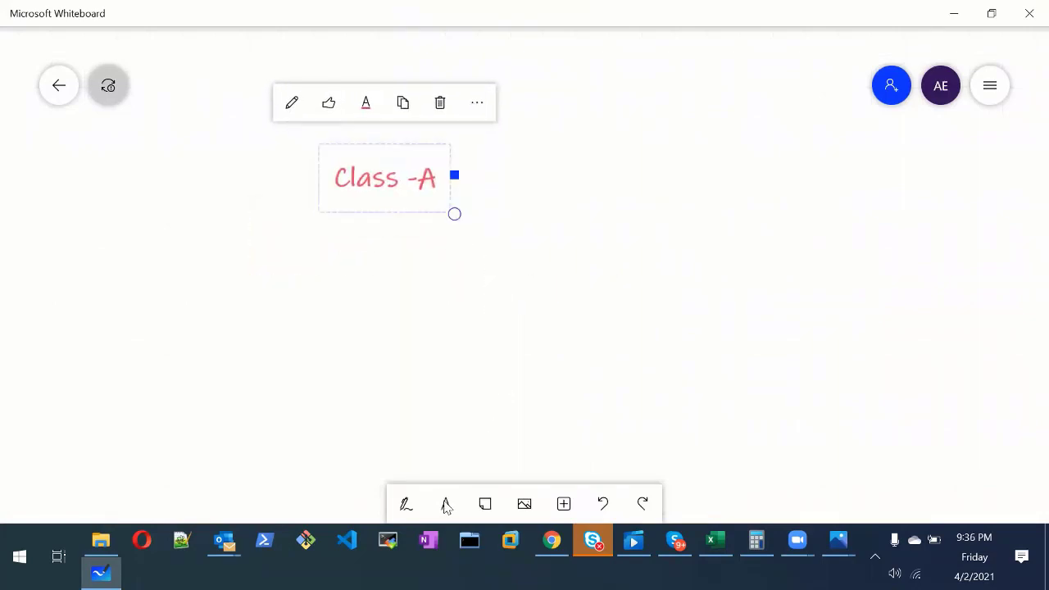
Step: Add the text "CLASS-B" and place it to the right of "Class -A" in the same row
click(446, 503)
click(795, 382)
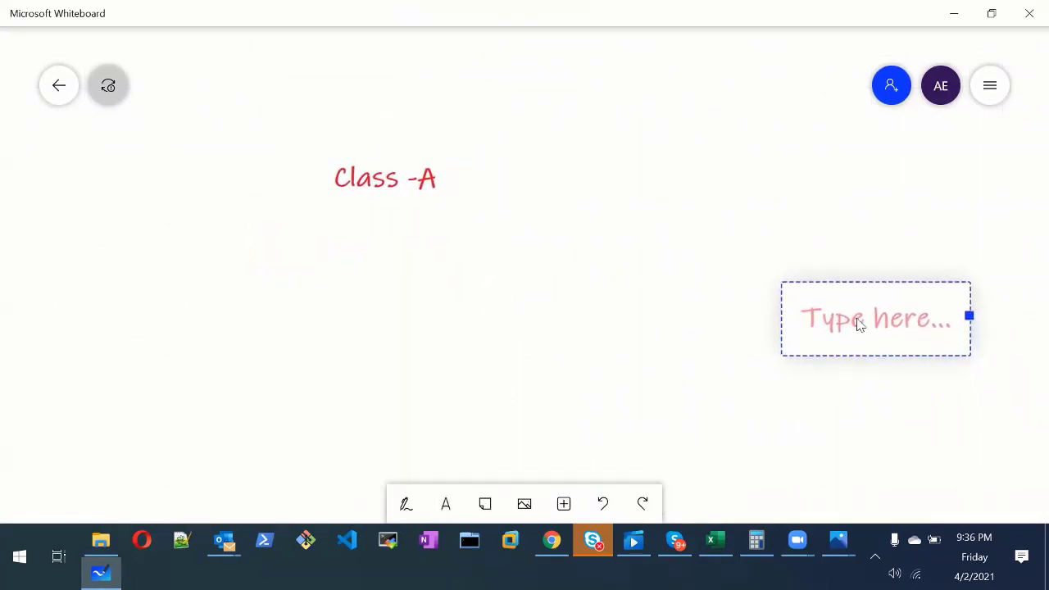
text(CLASS-B)
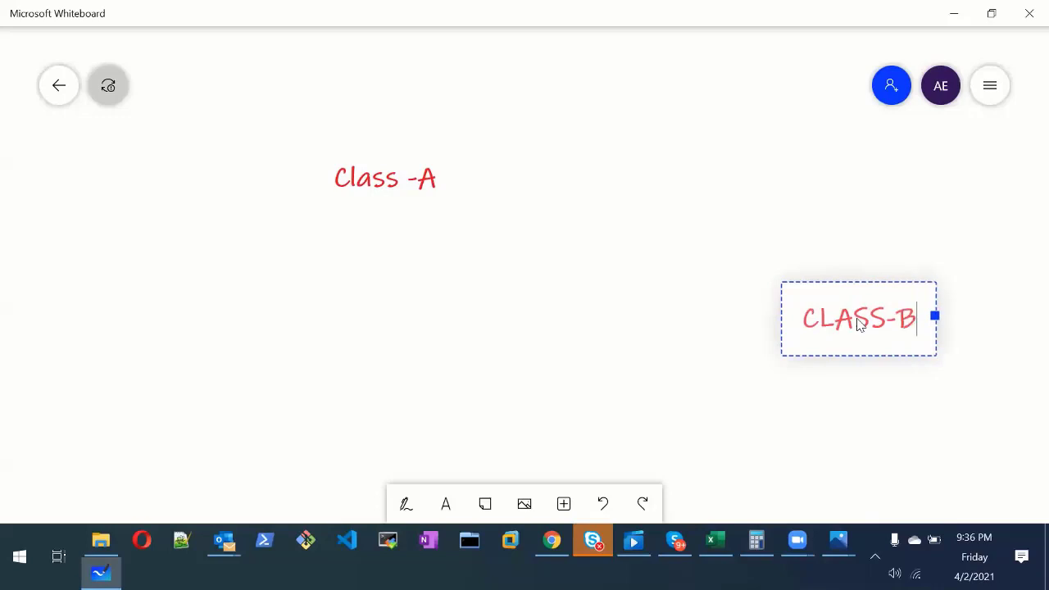
click(664, 342)
drag(886, 314, 569, 174)
Step: Add the text "CLASS-C" and place it to the right of "CLASS-B" in the same row
click(446, 503)
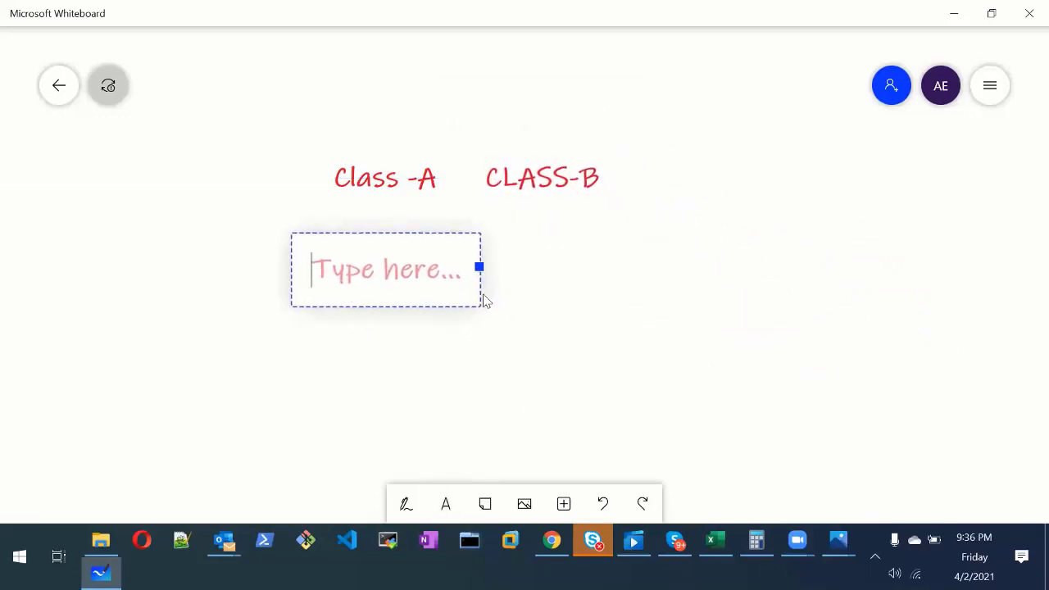
text(CLASS-C)
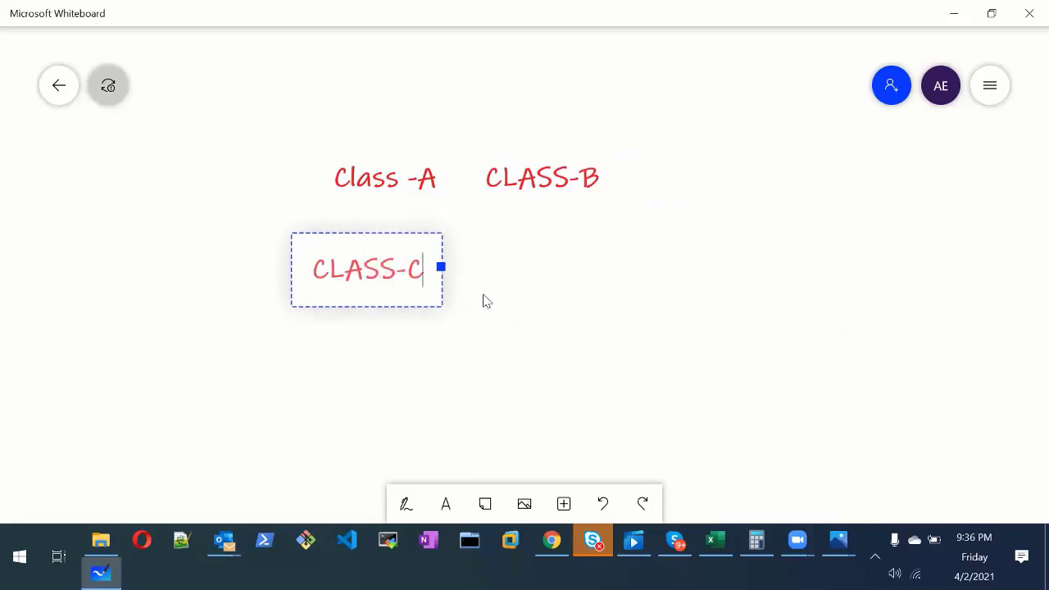
click(532, 329)
drag(385, 287, 732, 203)
click(616, 395)
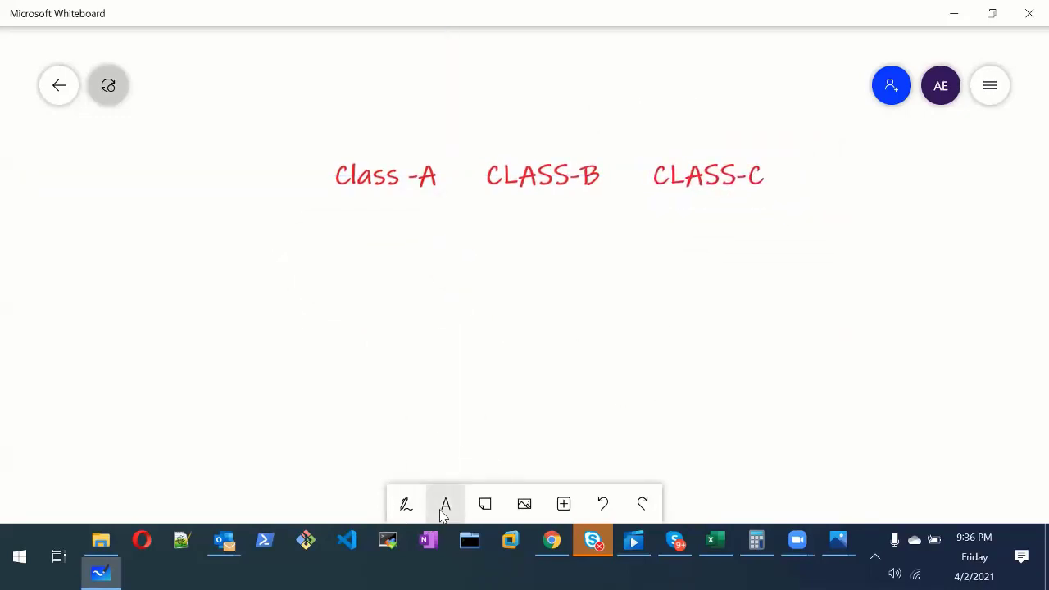
Step: Add the text "192.0.0.0/8" in the empty area below the row of class labels
click(443, 512)
text(1)
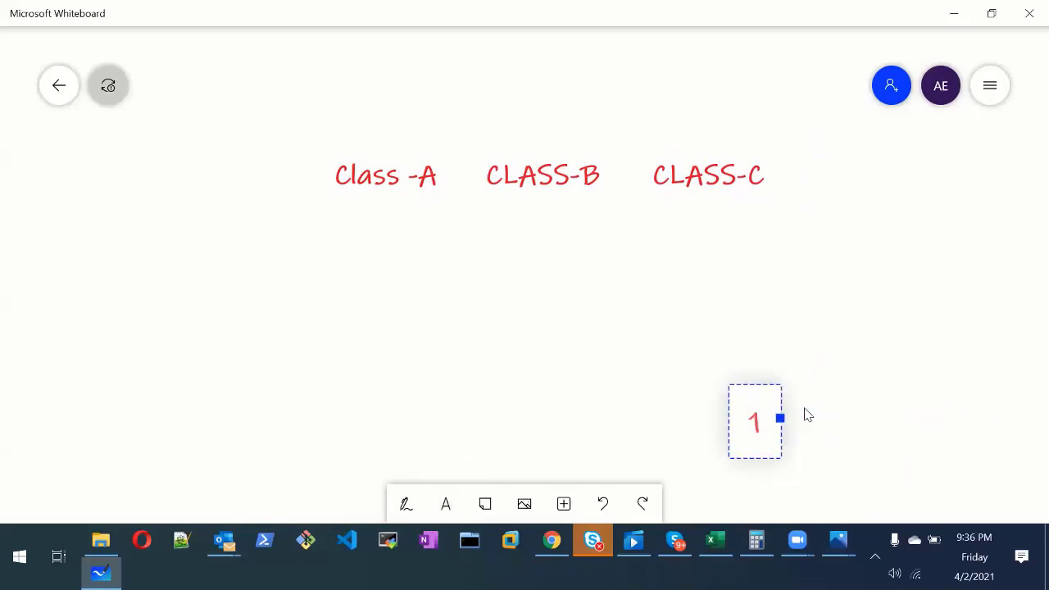
text(92.0)
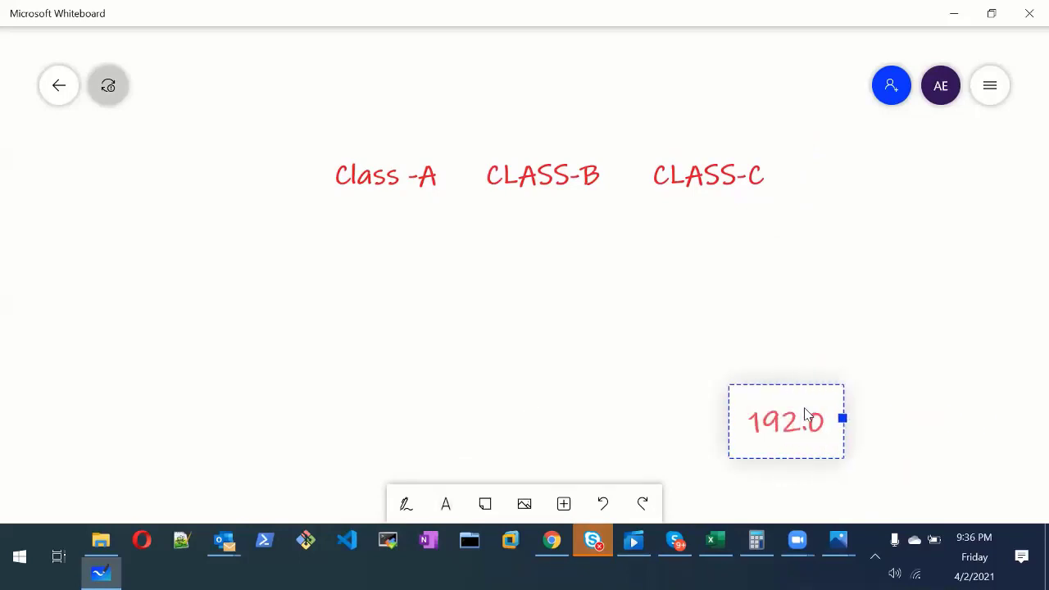
text(.0.0/8)
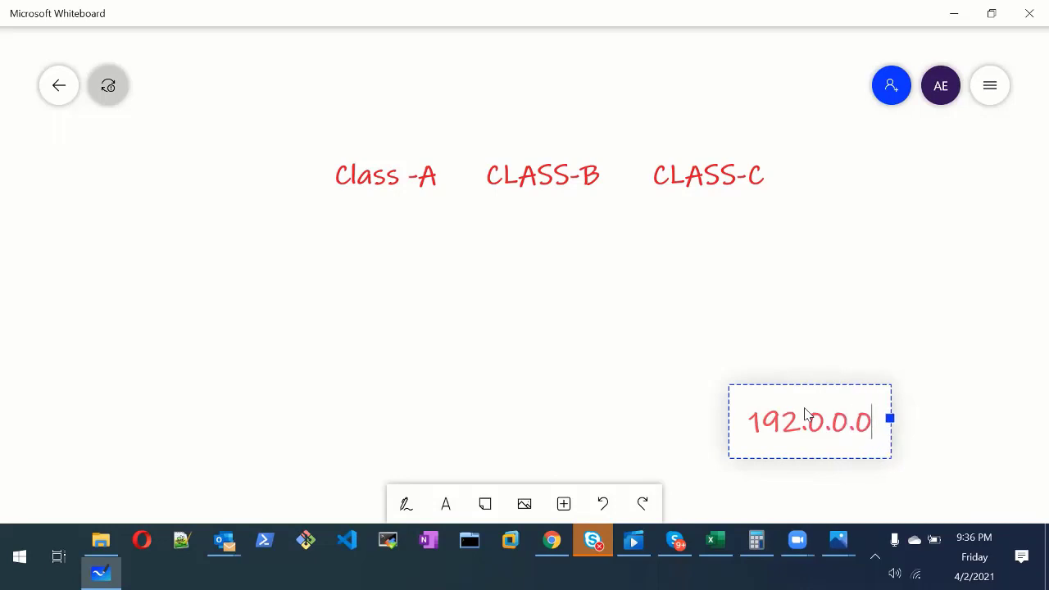
click(964, 410)
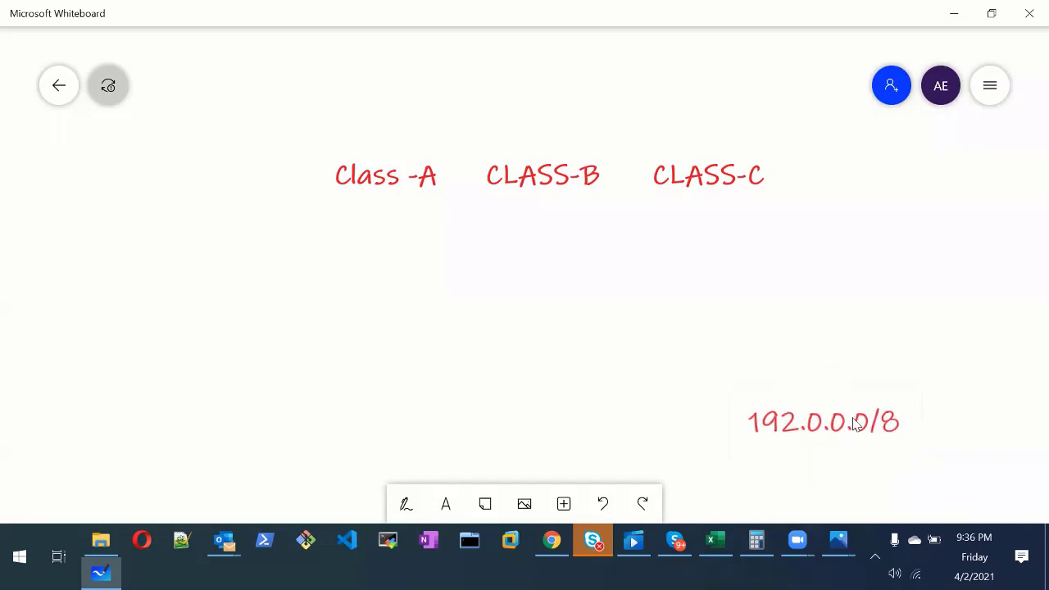
Step: Move "192.0.0.0/8" beneath "Class -A" and add the text "192.168.0.0/16" beneath "CLASS-B", slightly lower
drag(853, 426, 379, 261)
click(453, 332)
click(443, 503)
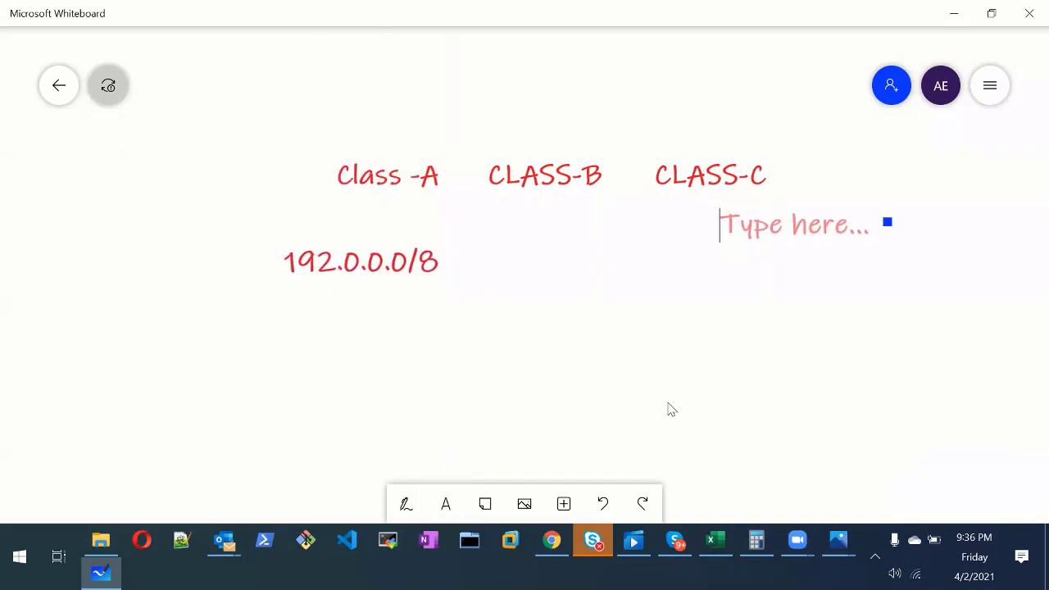
drag(808, 257, 780, 218)
text(19)
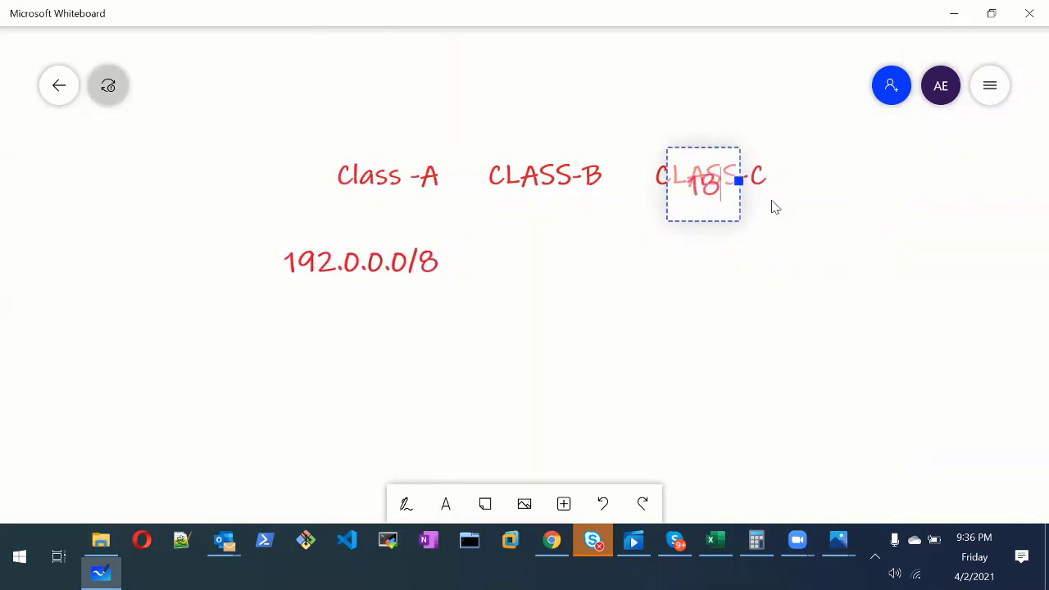
key(BackSpace)
text(92.168)
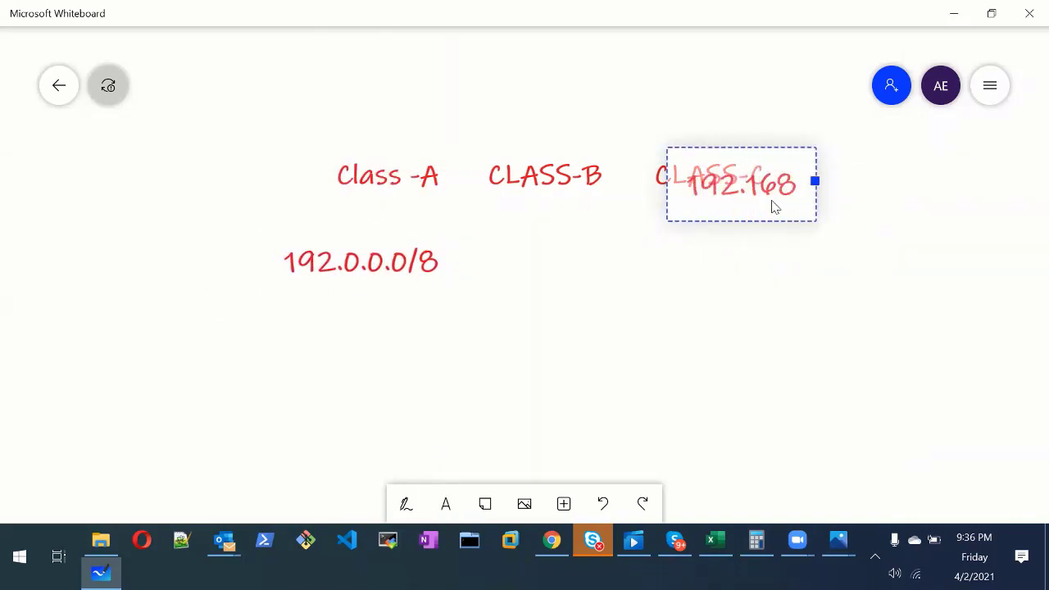
text(.0.)
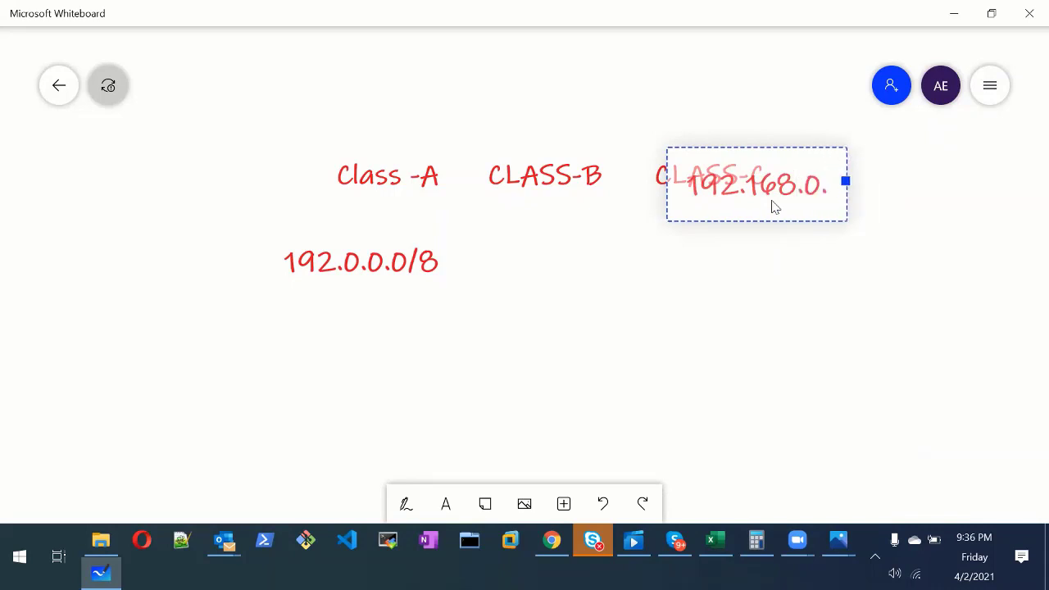
text(0/16)
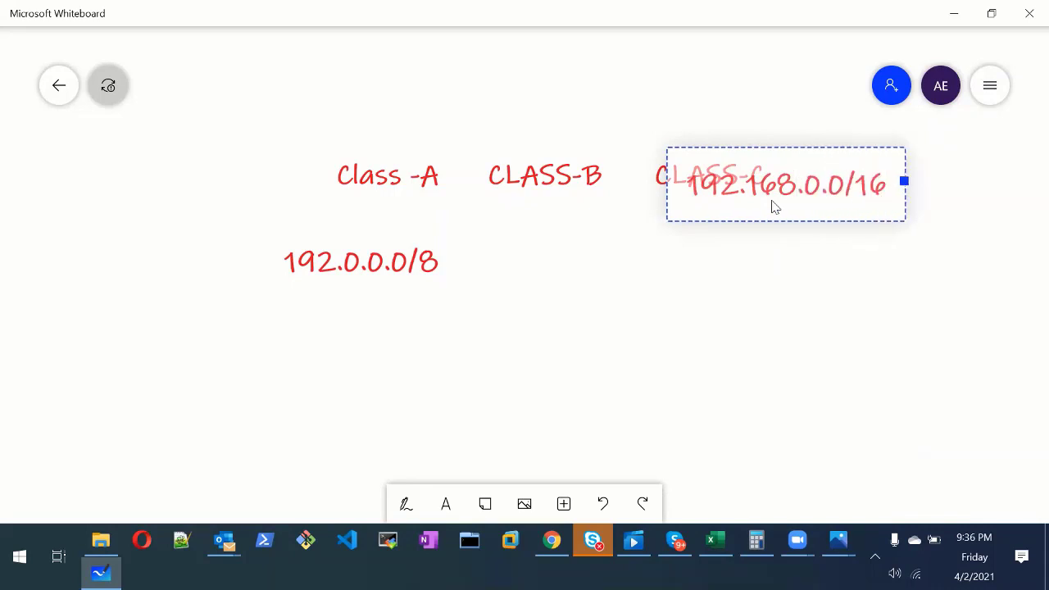
click(820, 335)
drag(803, 195, 564, 333)
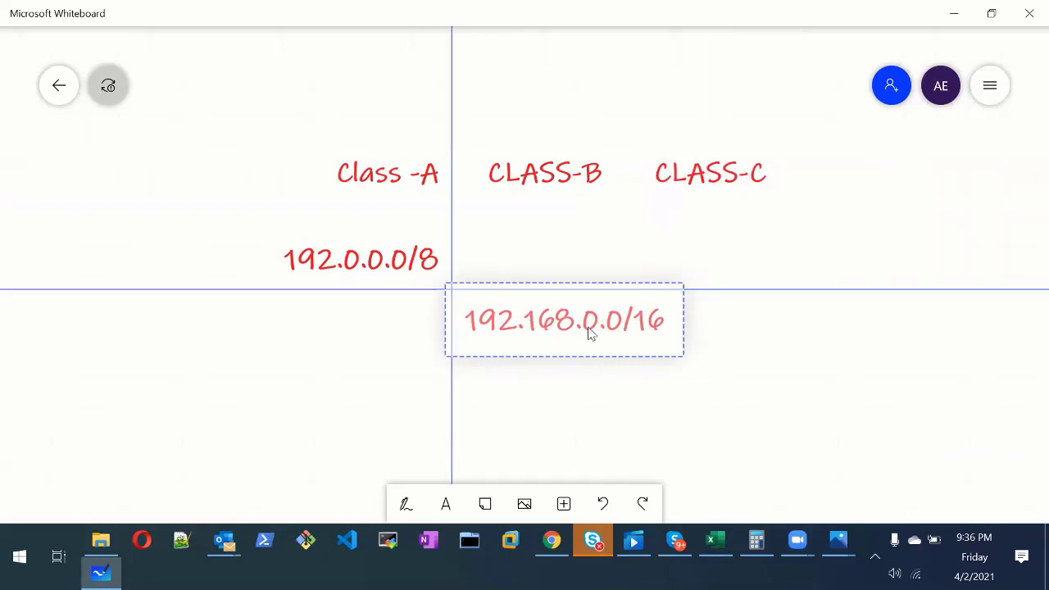
Step: Add the text "192.168.1.0/24" and place it beneath "CLASS-C", lower than "192.168.0.0/16"
click(446, 503)
click(602, 367)
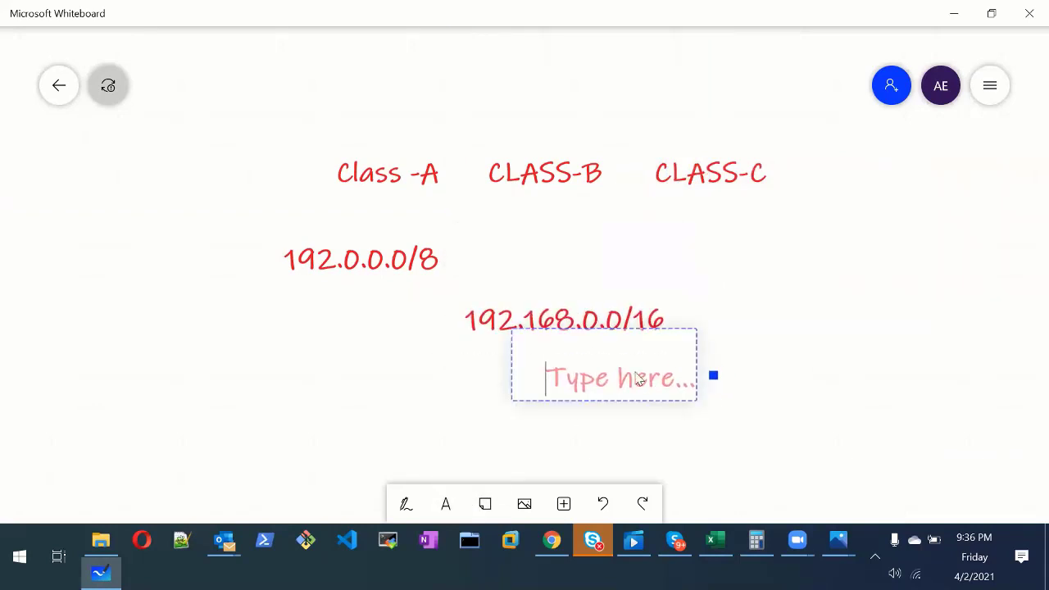
text(192.168.)
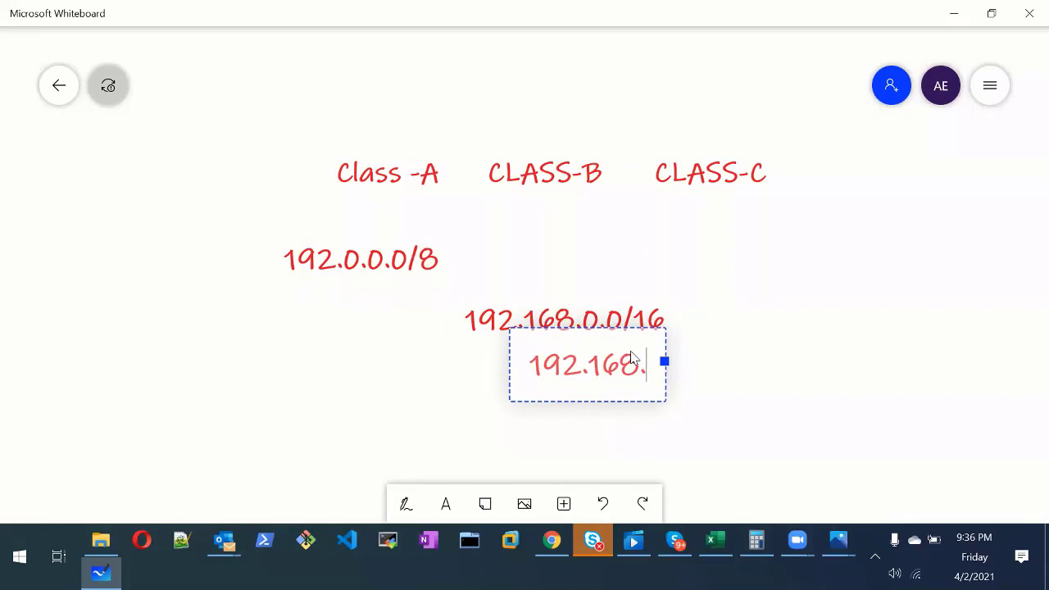
text(1.)
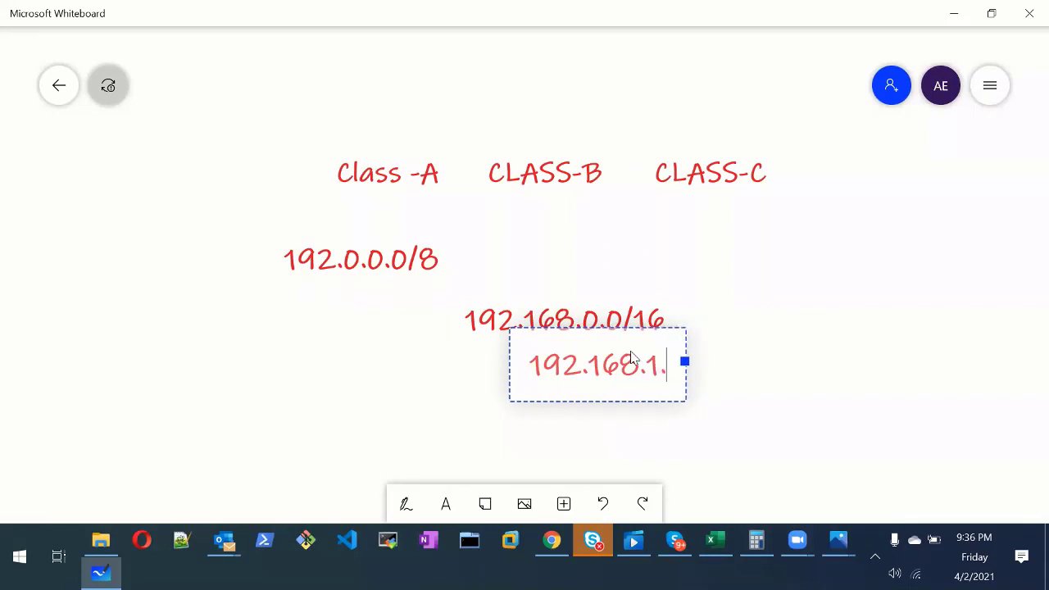
text(0/24)
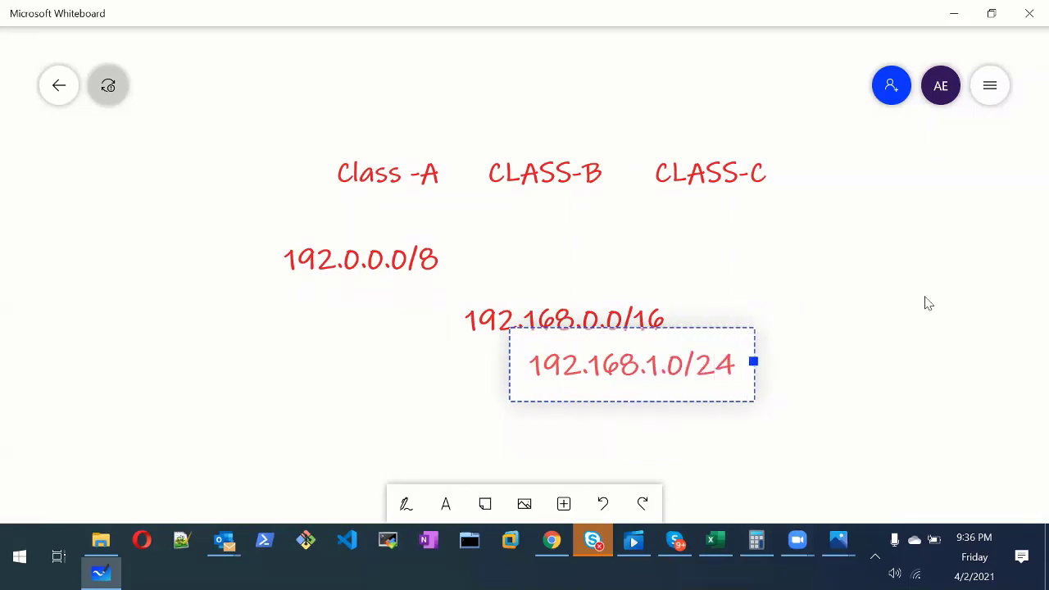
click(923, 303)
drag(645, 375, 808, 379)
Step: With a green pen in the second-thinnest width, draw an arrow from each class label down to its CIDR range
click(409, 507)
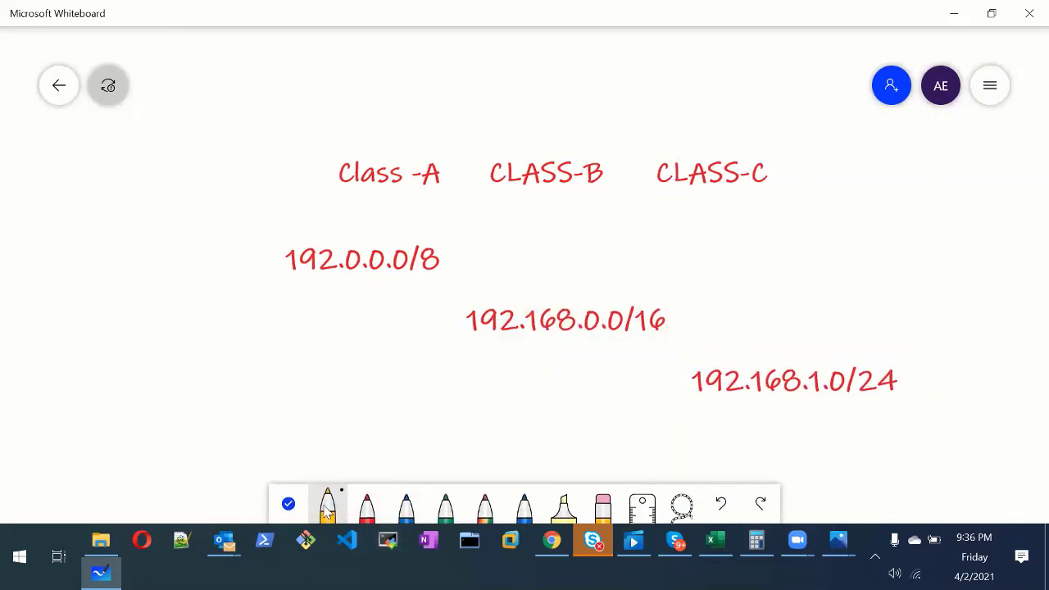
click(329, 505)
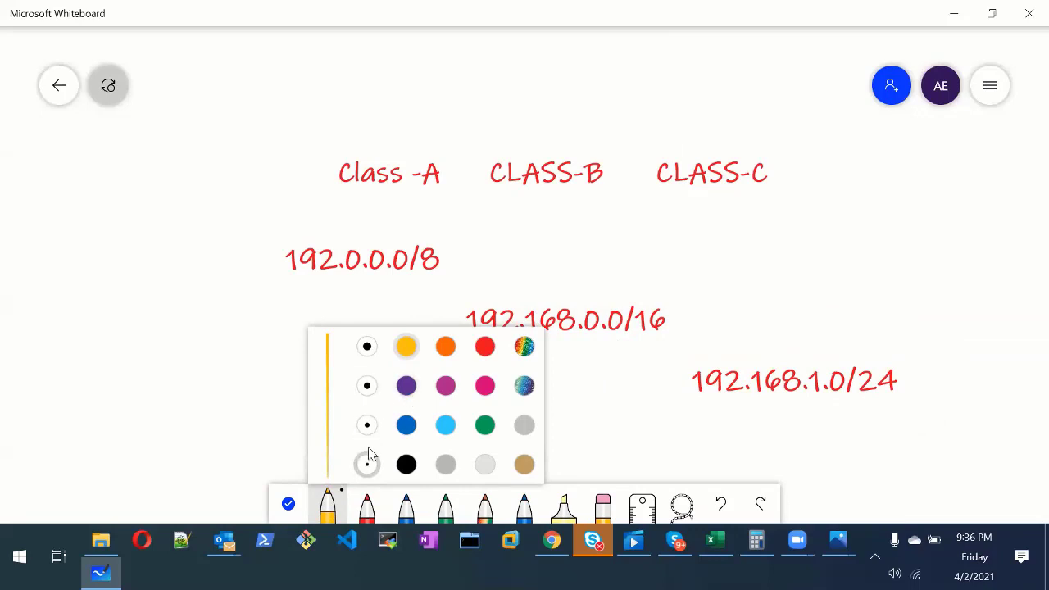
click(367, 426)
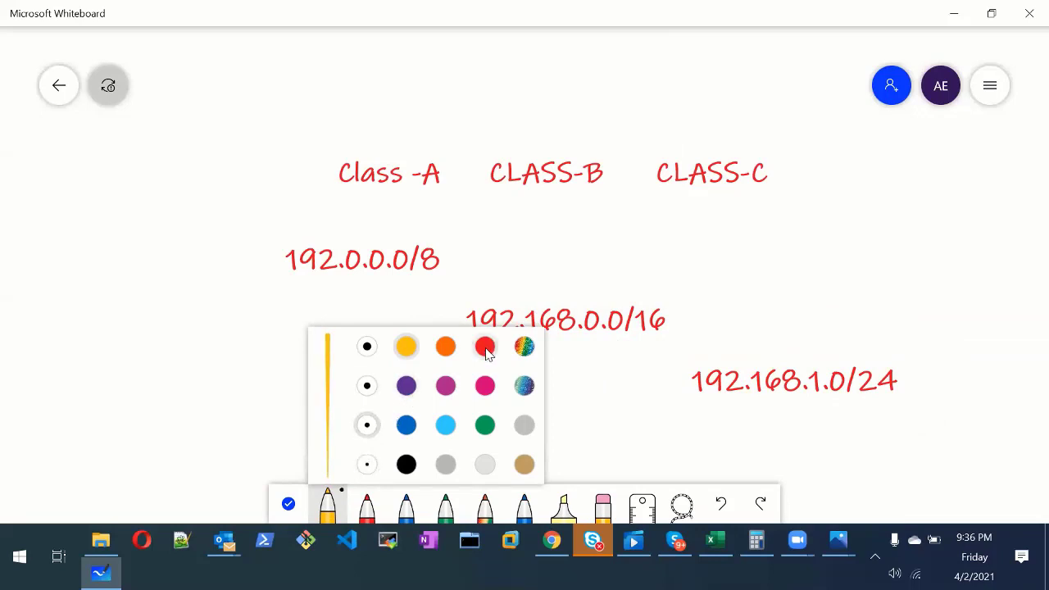
click(485, 347)
click(486, 425)
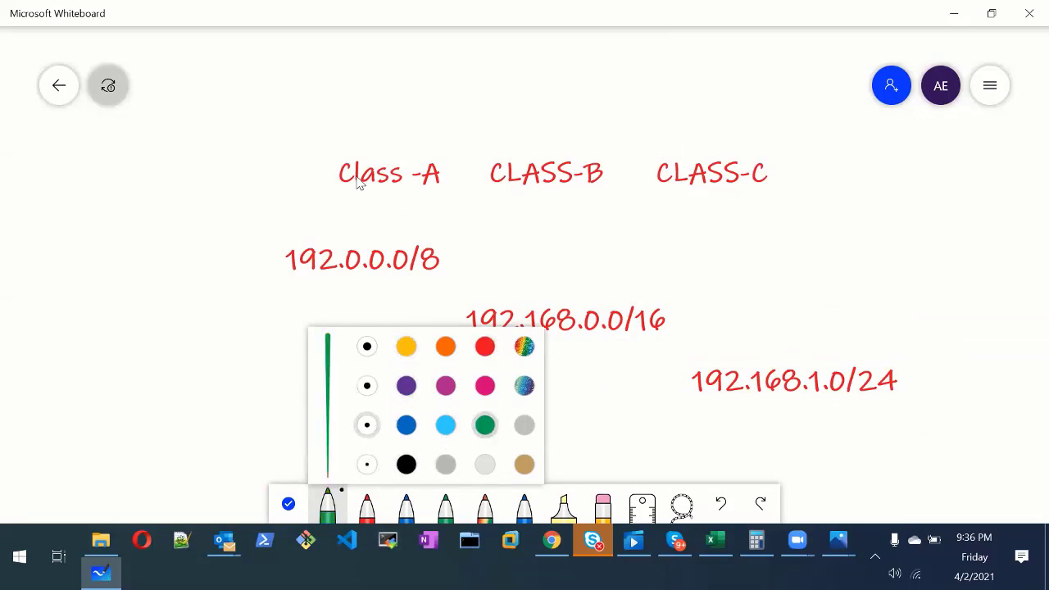
click(277, 315)
drag(372, 180, 375, 244)
drag(544, 179, 541, 313)
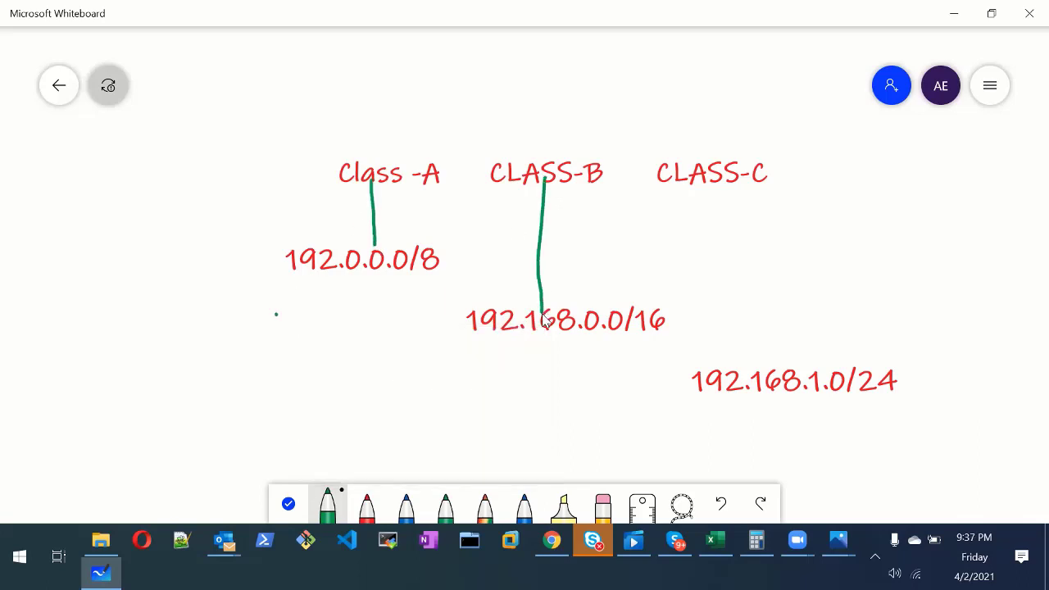
mouse_move(721, 164)
mouse_down()
mouse_move(745, 370)
mouse_move(762, 339)
mouse_up()
drag(531, 294, 560, 285)
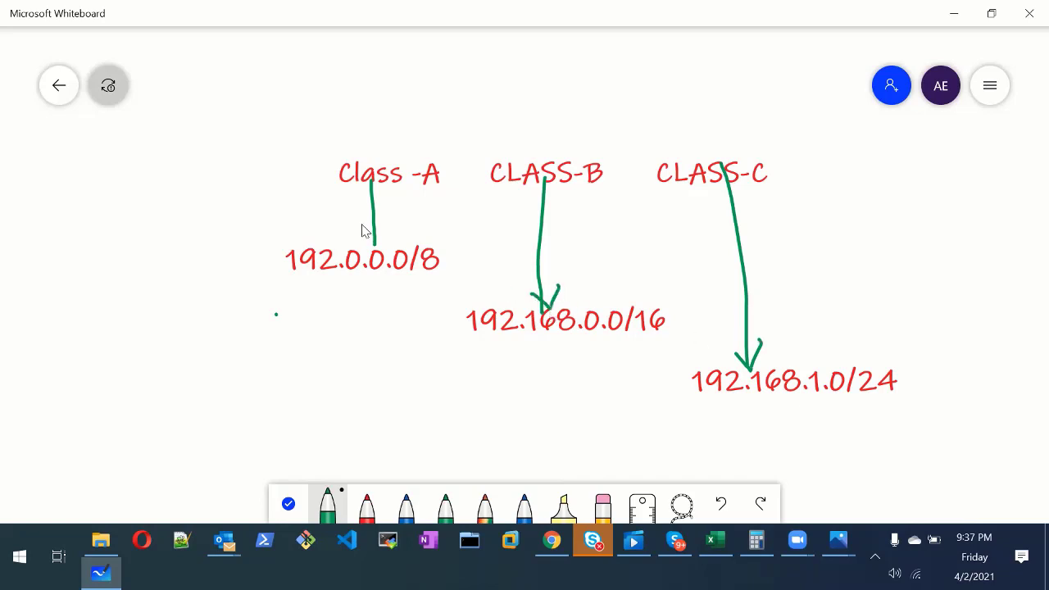
mouse_move(360, 223)
mouse_down()
mouse_move(387, 243)
mouse_move(404, 225)
mouse_up()
Step: With the pen in the galaxy colour, circle "192" in the Class A range and "192.168" in the Class B range
click(332, 506)
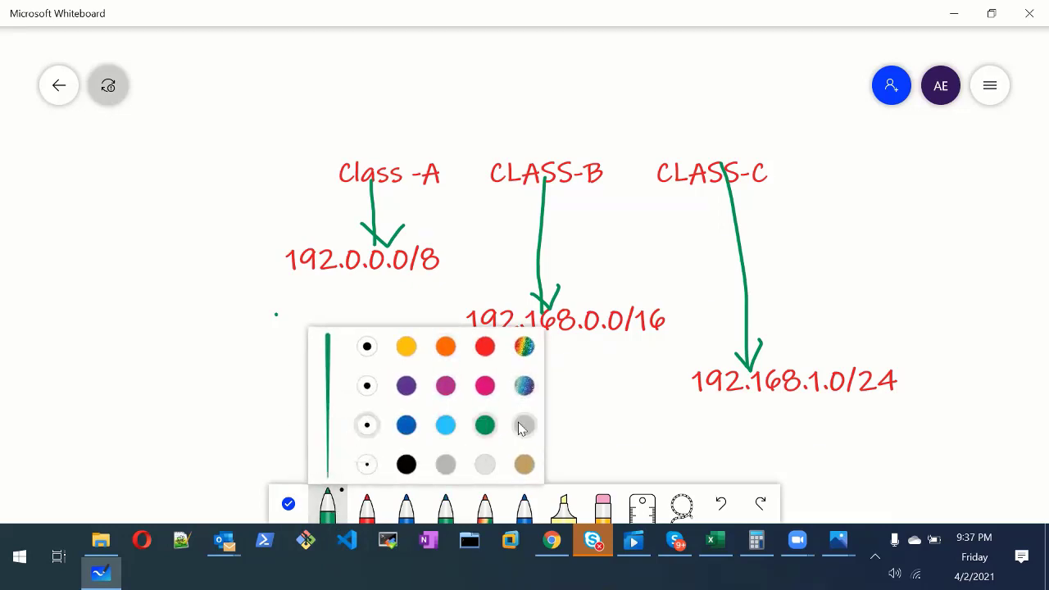
click(521, 392)
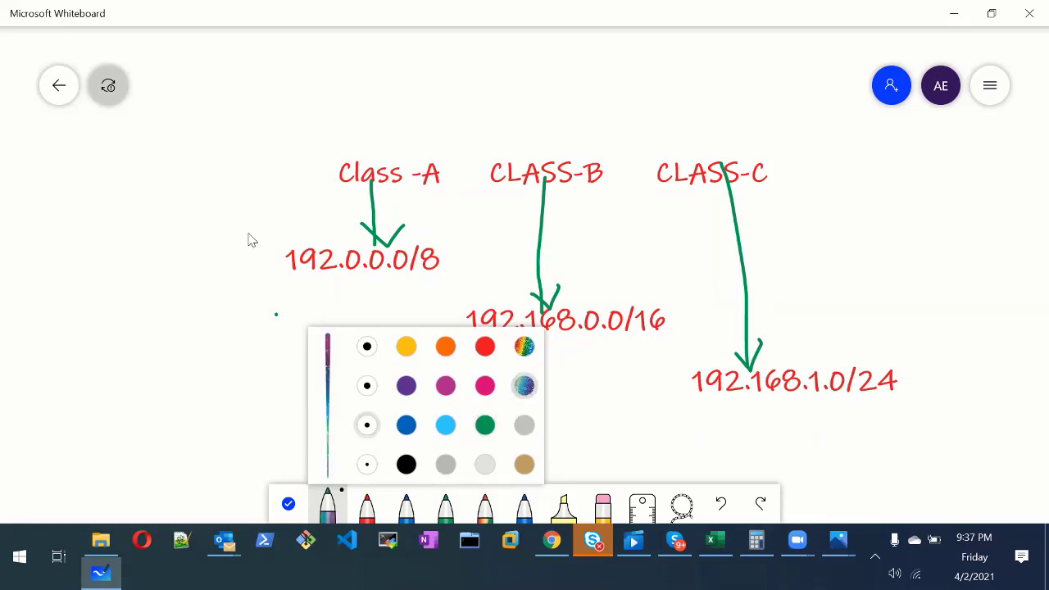
click(242, 231)
mouse_move(324, 229)
mouse_down()
mouse_move(288, 232)
mouse_move(335, 271)
mouse_move(321, 227)
mouse_move(300, 221)
mouse_up()
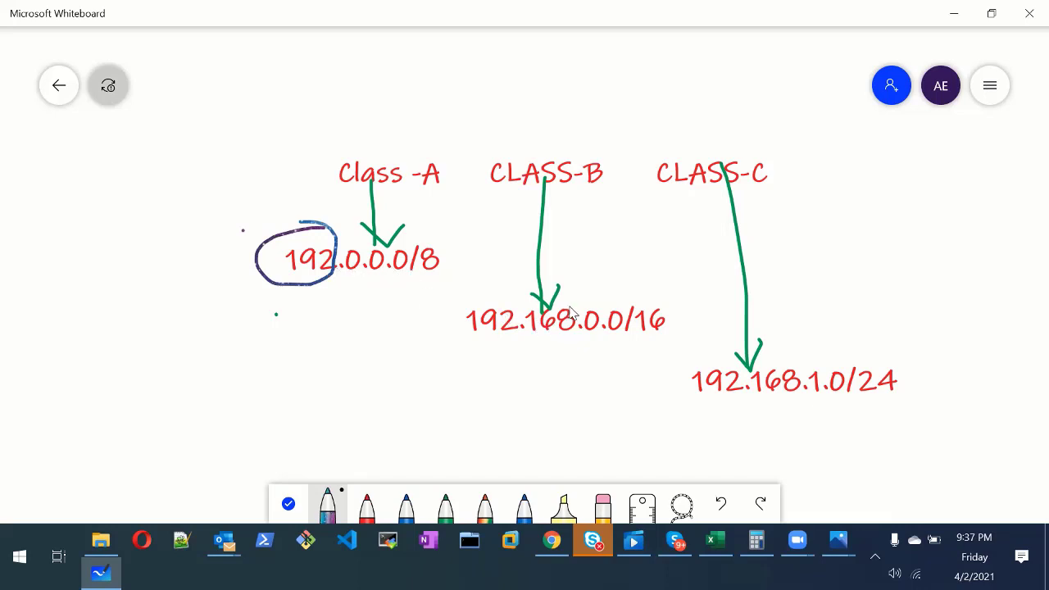
mouse_move(571, 308)
mouse_down()
mouse_move(545, 294)
mouse_move(464, 335)
mouse_move(553, 352)
mouse_move(572, 333)
mouse_move(570, 312)
mouse_up()
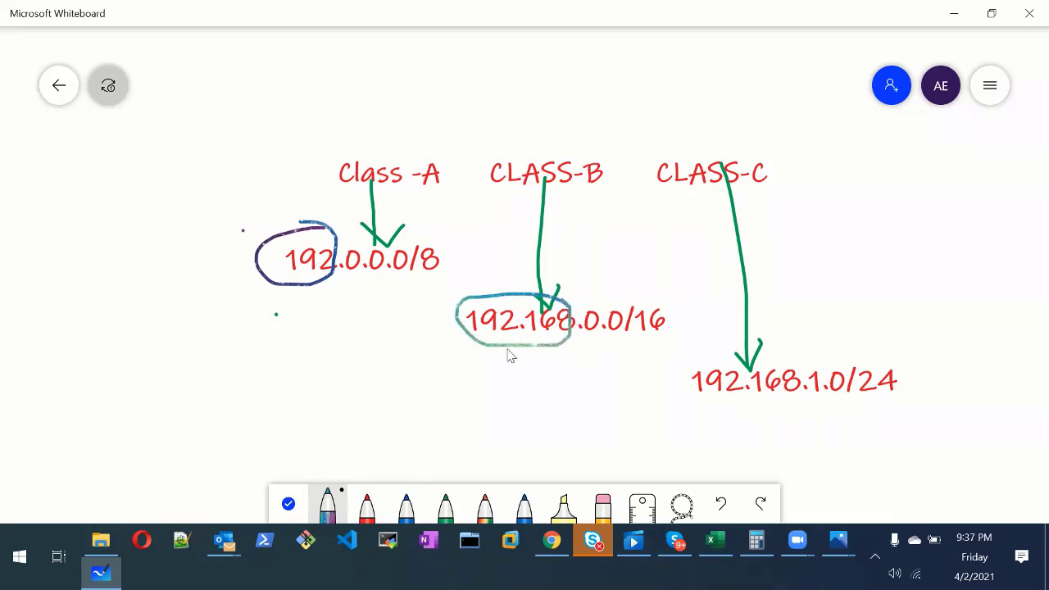
Step: Mark the host parts "0.0" of the /16 range and "0" of the /24 range with arrows, and circle "192.168.1"
mouse_move(584, 337)
mouse_down()
mouse_move(622, 335)
mouse_move(626, 386)
mouse_move(614, 336)
mouse_move(631, 354)
mouse_up()
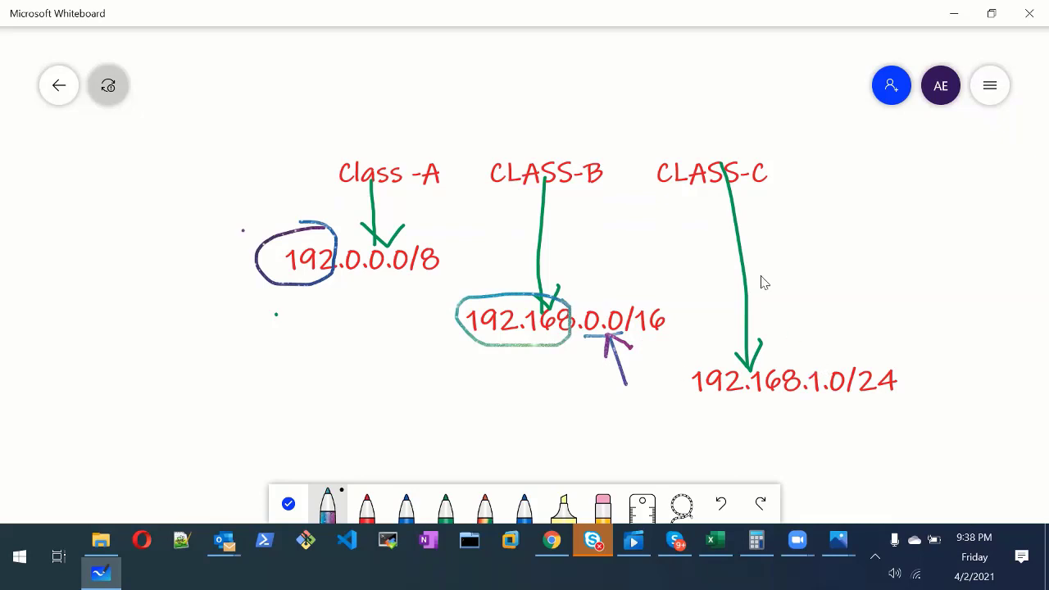
mouse_move(818, 371)
mouse_down()
mouse_move(718, 360)
mouse_move(705, 412)
mouse_move(808, 405)
mouse_move(812, 369)
mouse_move(857, 437)
mouse_up()
drag(839, 394, 836, 429)
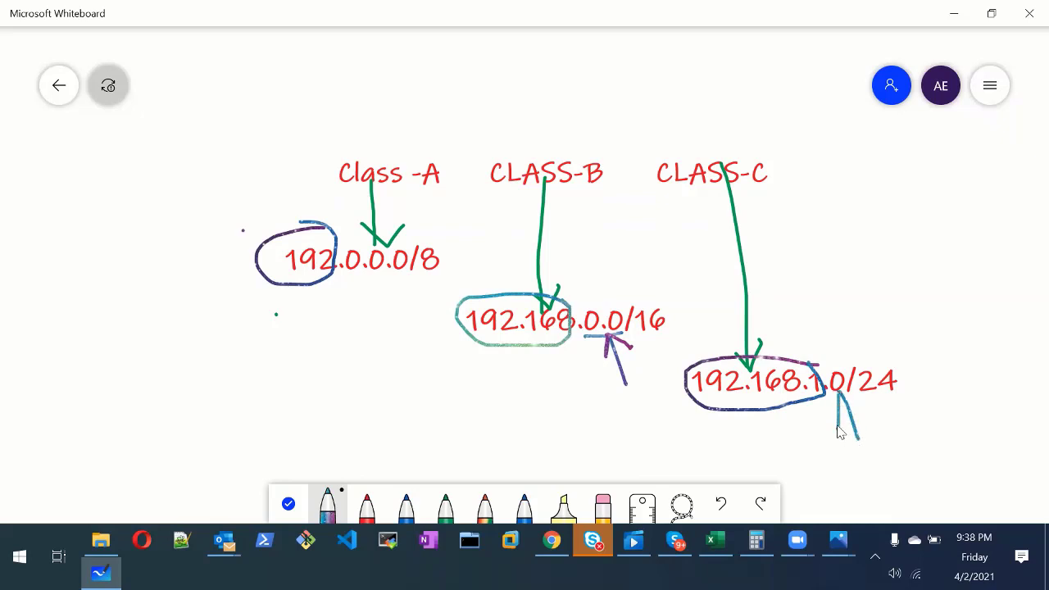
drag(840, 392, 863, 407)
mouse_move(822, 288)
mouse_down()
mouse_move(834, 363)
mouse_move(845, 352)
mouse_up()
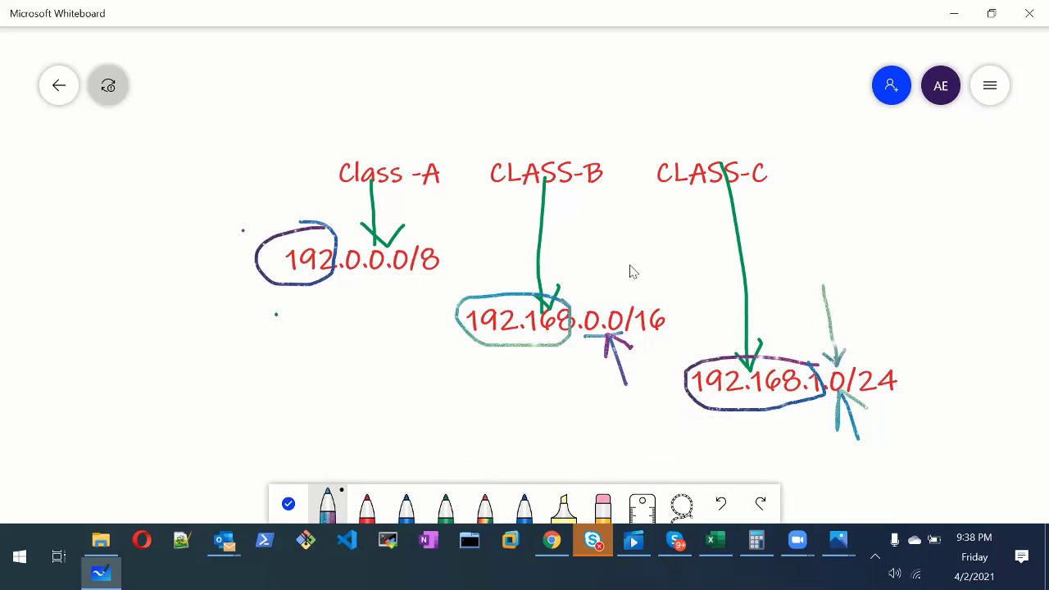
Step: Draw a large oval around "192.168.0.0/16" and handwrite "VPC" above it
mouse_move(673, 300)
mouse_down()
mouse_move(571, 286)
mouse_move(426, 307)
mouse_move(595, 388)
mouse_move(668, 357)
mouse_move(671, 297)
mouse_up()
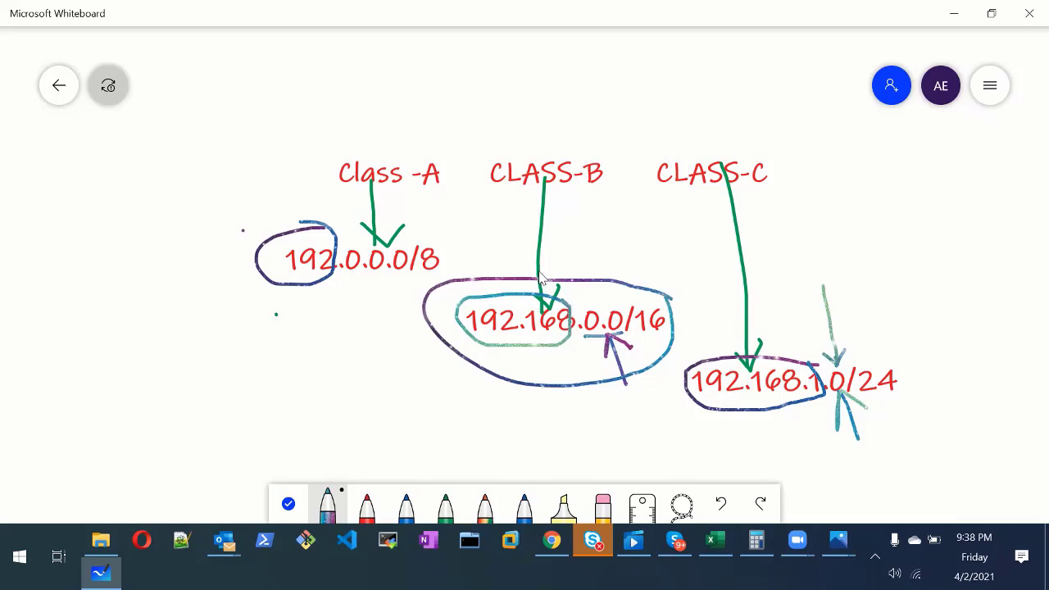
mouse_move(547, 245)
mouse_down()
mouse_move(597, 245)
mouse_move(607, 263)
mouse_move(626, 244)
mouse_move(599, 270)
mouse_up()
mouse_move(651, 245)
mouse_down()
mouse_move(639, 267)
mouse_move(662, 277)
mouse_move(666, 267)
mouse_up()
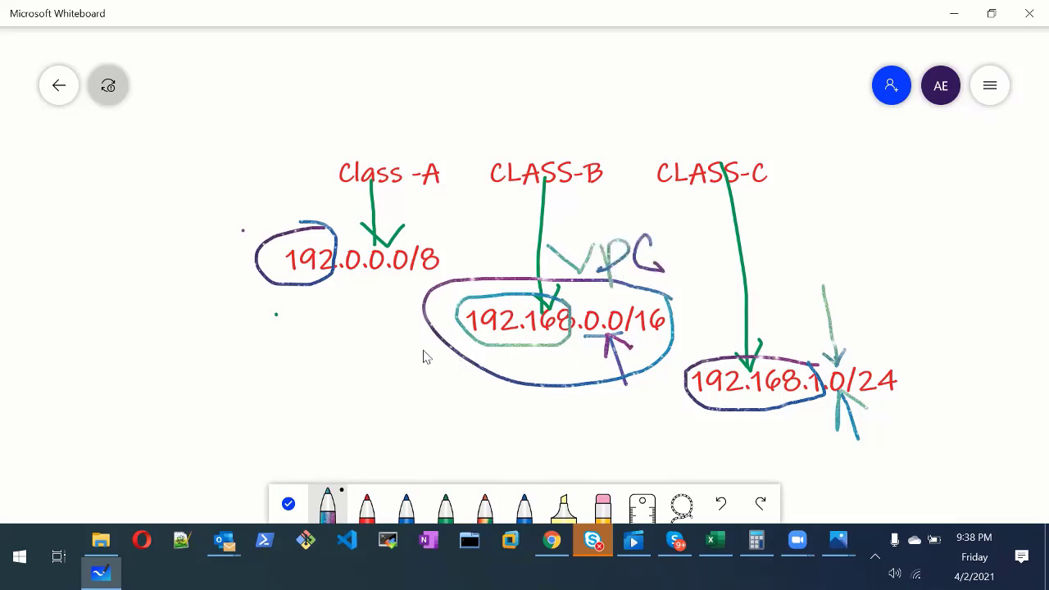
Step: Draw a line out from the VPC oval and, left of the Class A range, a box labelled "R" containing two "AZ" boxes
drag(433, 327, 334, 347)
mouse_move(34, 208)
mouse_down()
mouse_move(27, 299)
mouse_move(136, 330)
mouse_move(192, 271)
mouse_move(202, 211)
mouse_move(28, 212)
mouse_move(95, 173)
mouse_move(75, 193)
mouse_move(111, 203)
mouse_up()
mouse_move(41, 238)
mouse_down()
mouse_move(81, 271)
mouse_move(79, 241)
mouse_move(42, 238)
mouse_move(112, 277)
mouse_move(145, 270)
mouse_move(139, 230)
mouse_move(102, 238)
mouse_move(53, 274)
mouse_move(74, 258)
mouse_move(58, 260)
mouse_move(76, 255)
mouse_move(70, 292)
mouse_move(86, 293)
mouse_move(84, 282)
mouse_up()
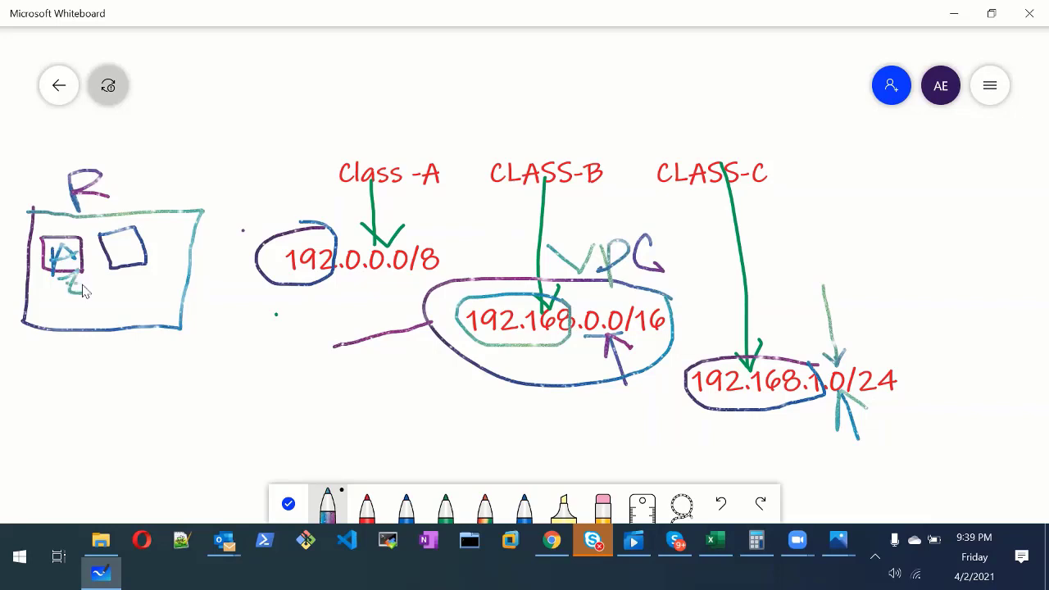
mouse_move(113, 242)
mouse_down()
mouse_move(115, 262)
mouse_move(132, 252)
mouse_move(134, 308)
mouse_move(137, 289)
mouse_up()
Step: Finish the line at the VPC oval as an arrow and draw two more arrows pointing at the oval from below
drag(403, 313, 432, 323)
drag(432, 324, 423, 345)
mouse_move(376, 418)
mouse_down()
mouse_move(462, 361)
mouse_move(480, 446)
mouse_move(469, 461)
mouse_up()
mouse_move(495, 386)
mouse_down()
mouse_move(522, 381)
mouse_move(534, 424)
mouse_up()
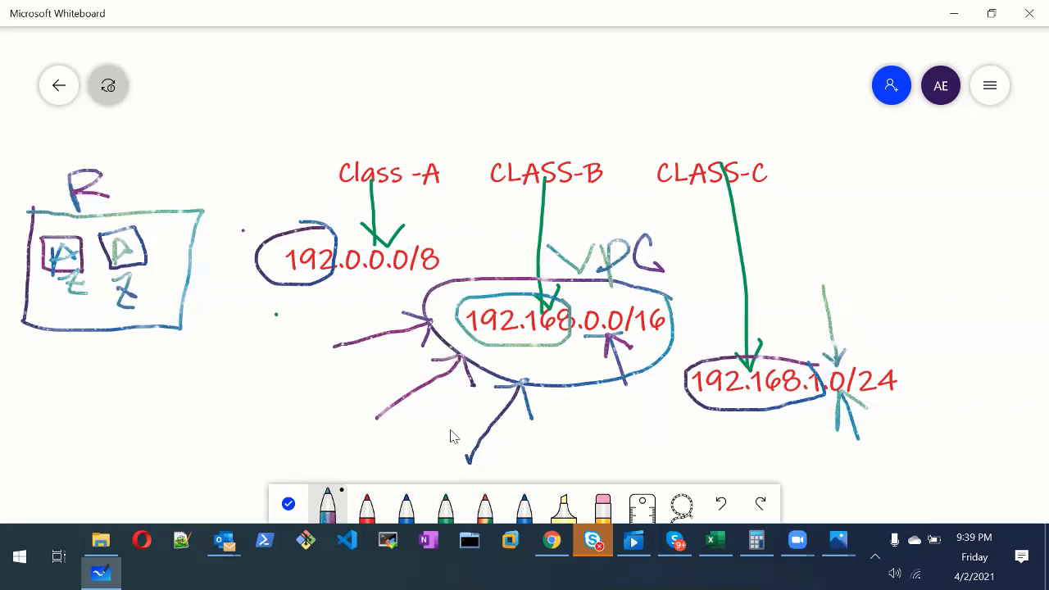
Step: Check the Create subnet page in Chrome and return to Microsoft Whiteboard
click(552, 541)
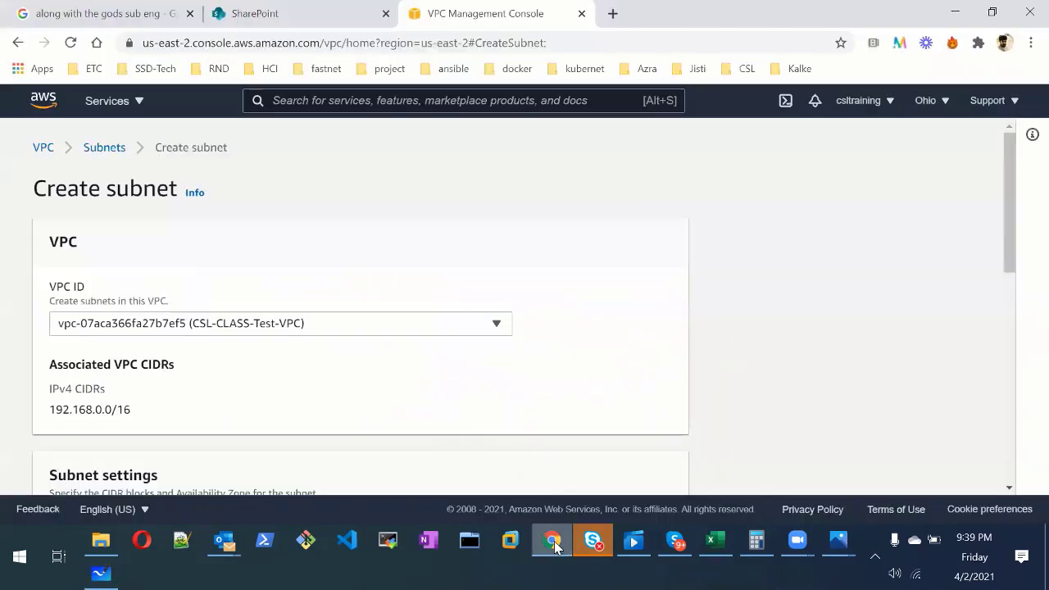
click(552, 542)
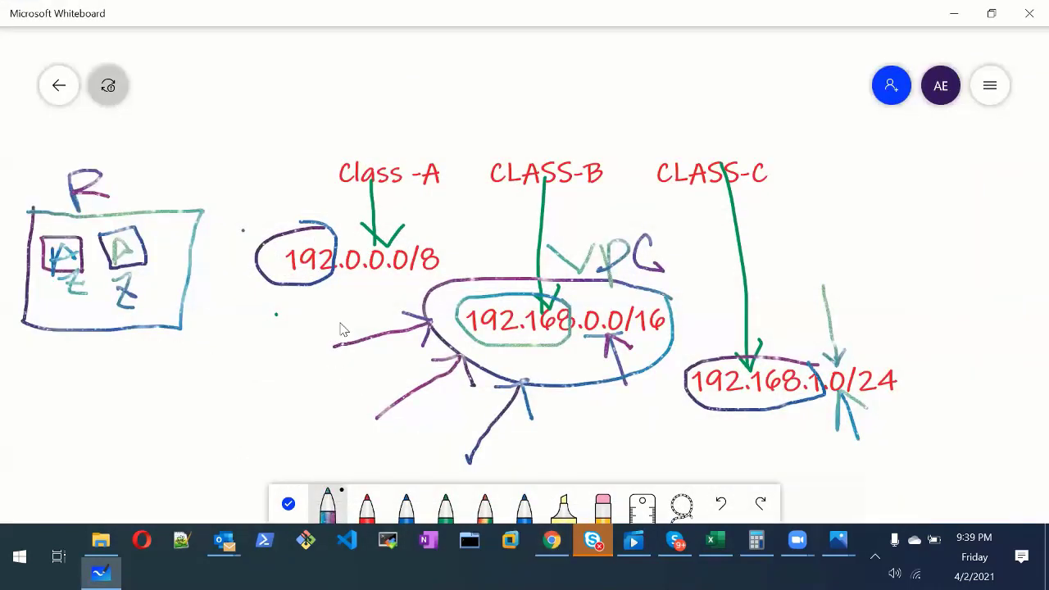
Step: Lengthen the tail of the uppermost VPC arrow and add the text "192.168.1.0/24" below the "R" box
drag(263, 373, 343, 347)
click(290, 505)
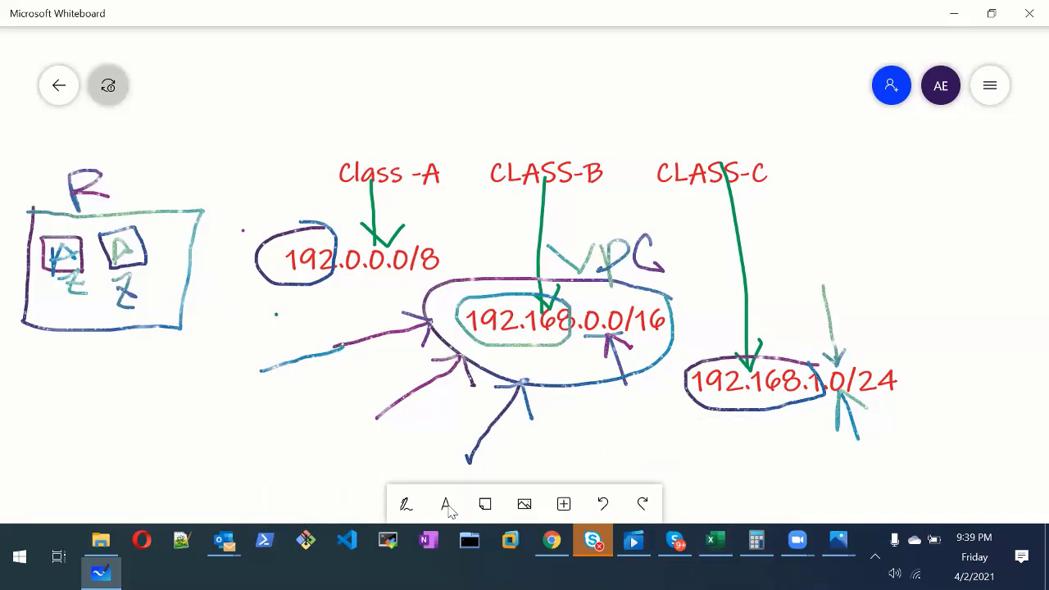
click(457, 509)
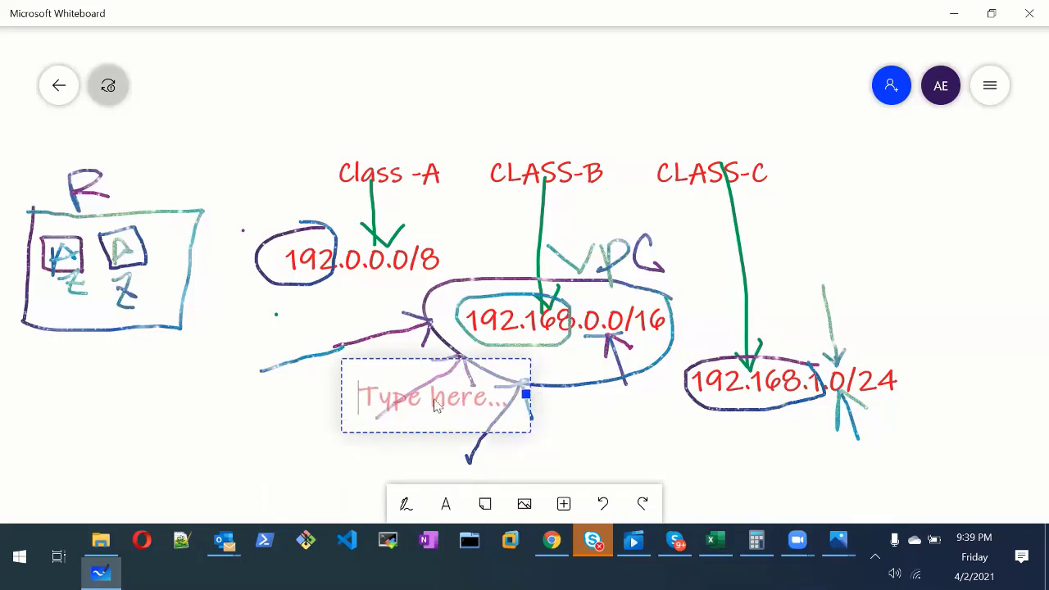
text(192.168.)
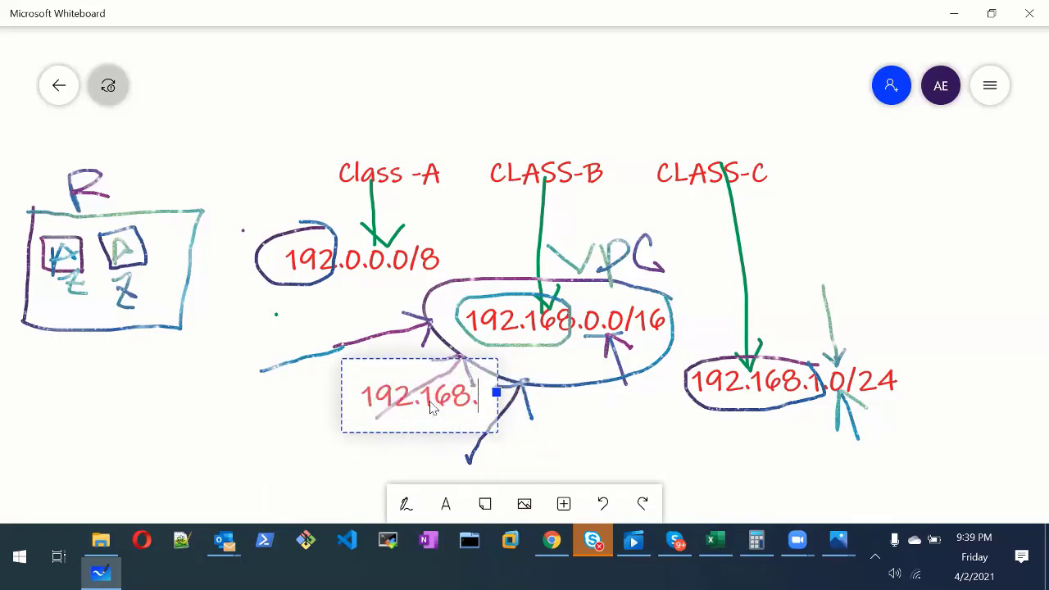
text(1.0/2)
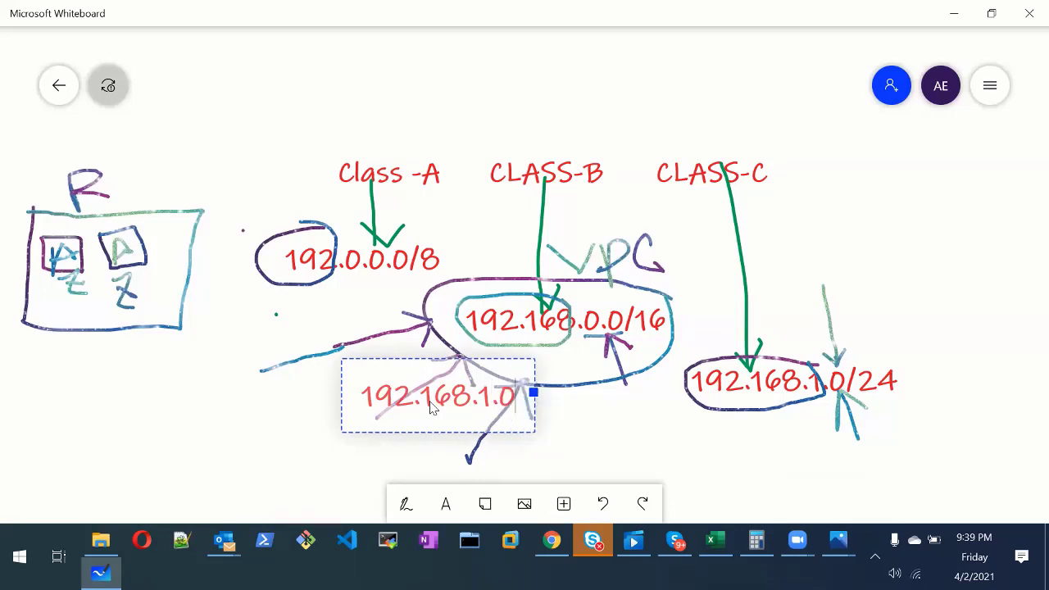
text(4)
click(621, 398)
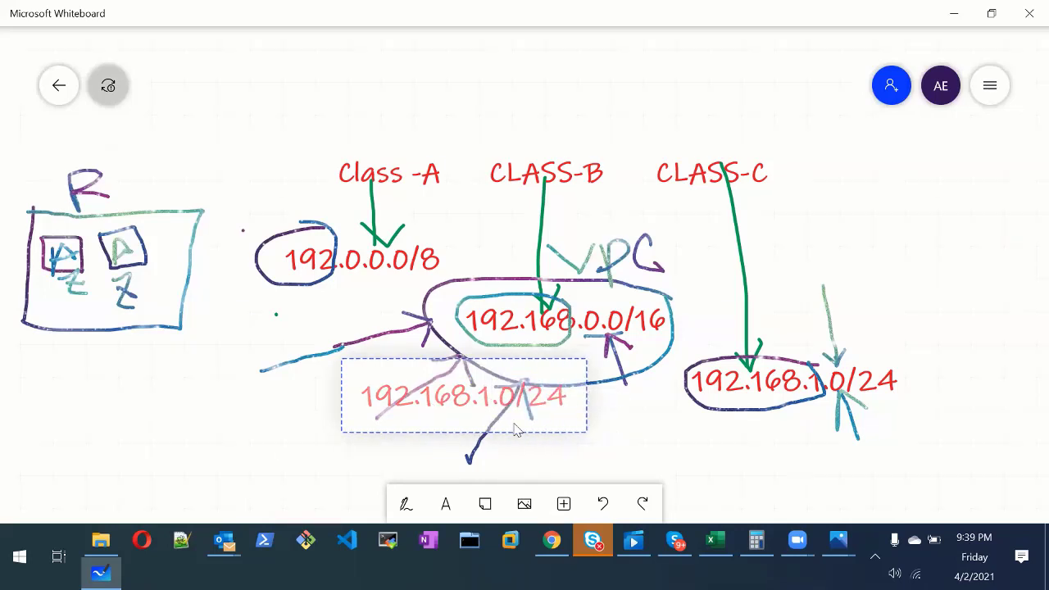
drag(379, 399, 48, 394)
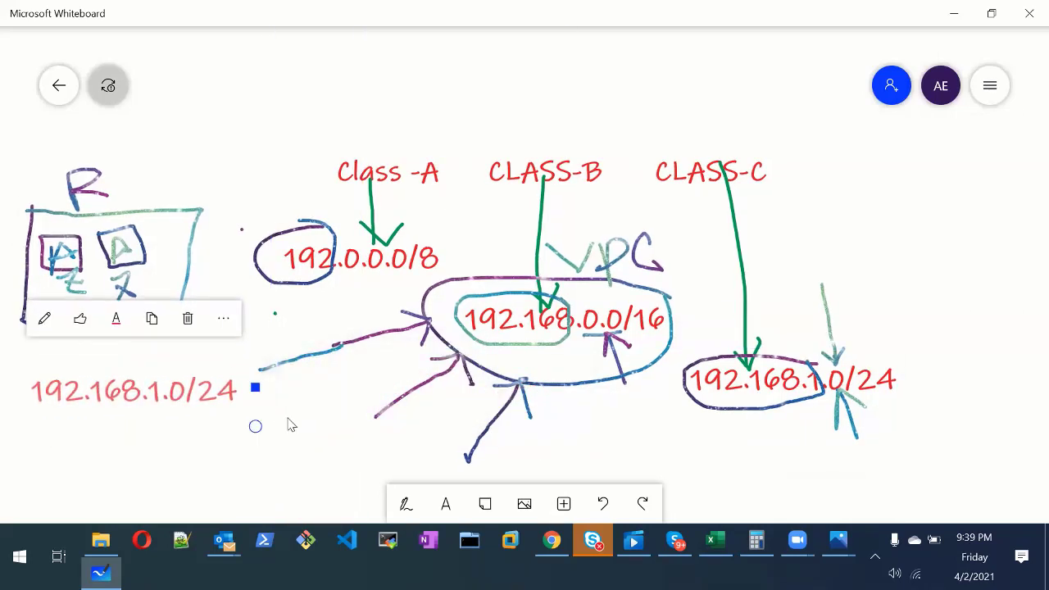
Step: Add the text "192.168.2.0/24" and place it below and to the right of the "192.168.1.0/24" label
click(496, 482)
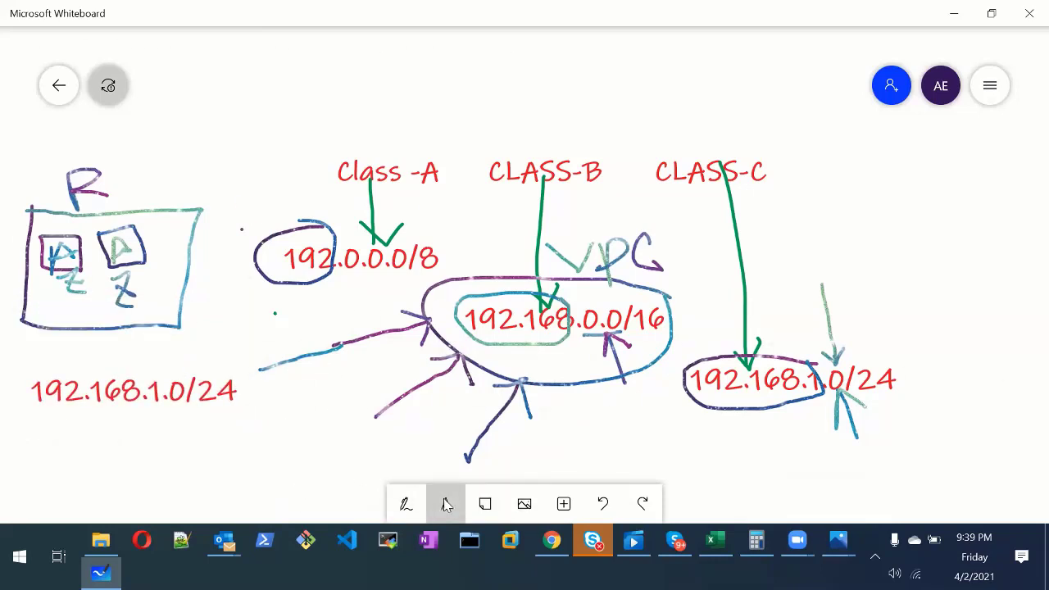
click(446, 504)
text(19)
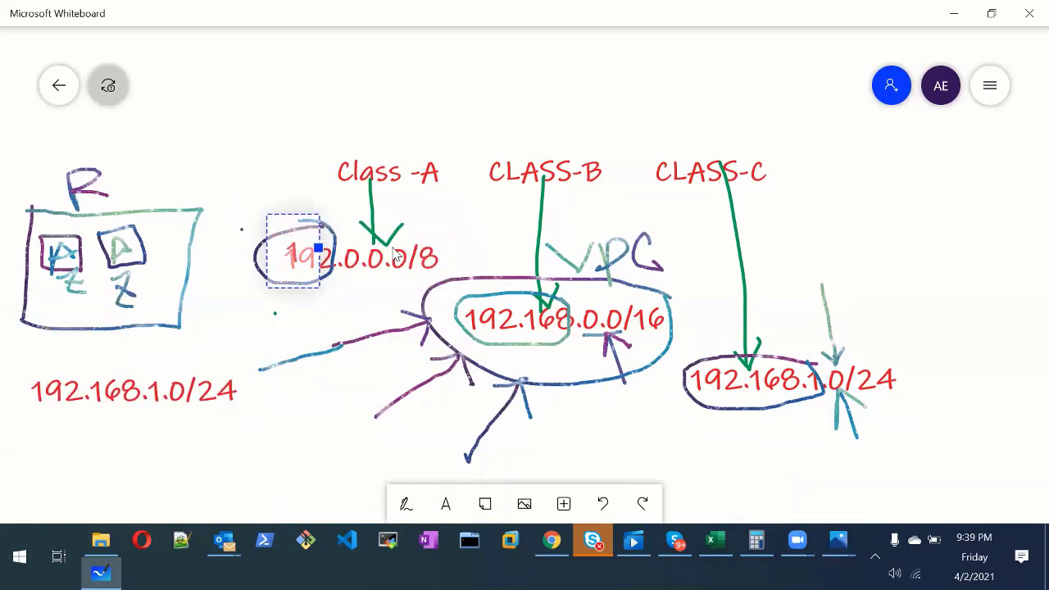
text(2.168.2)
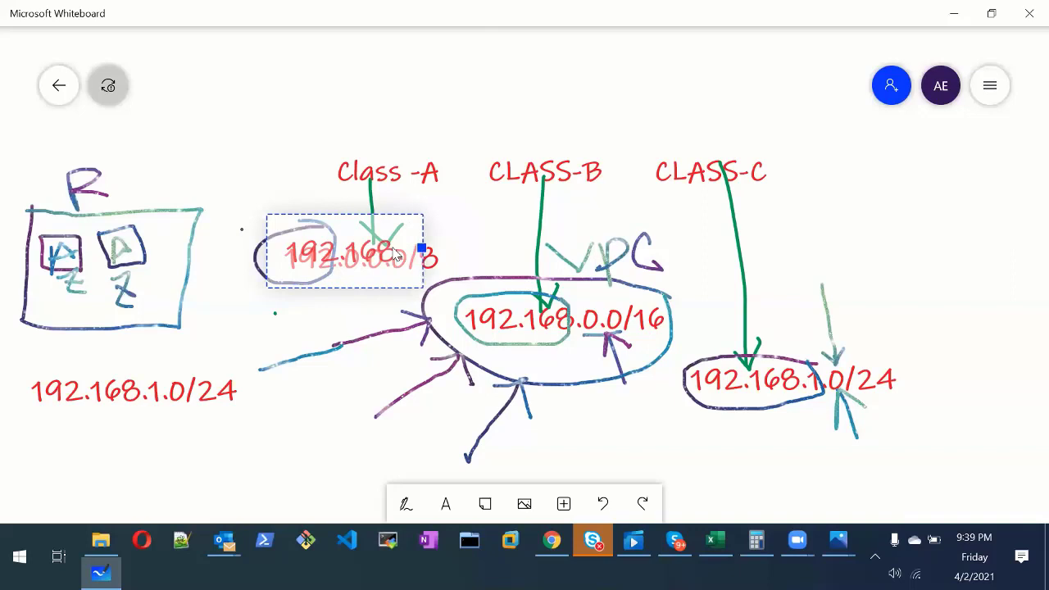
text(.0/25)
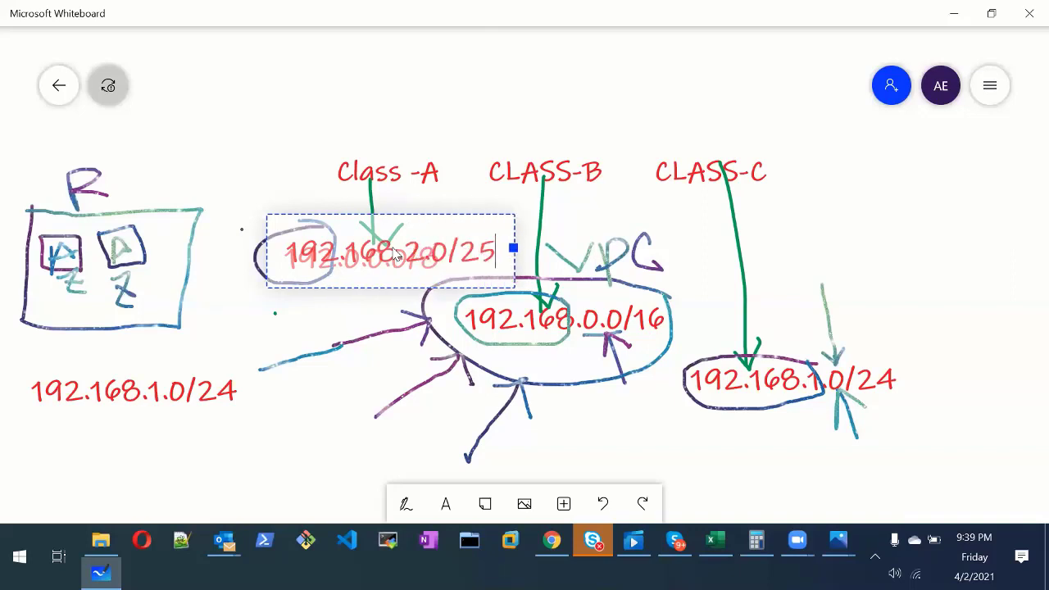
key(BackSpace)
text(4)
click(356, 383)
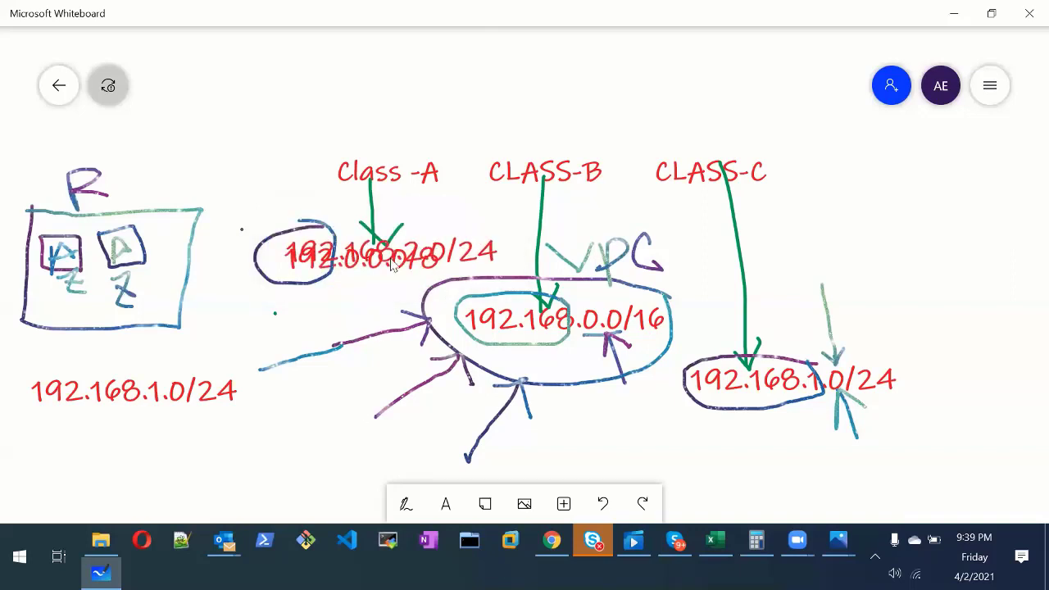
drag(359, 253, 243, 453)
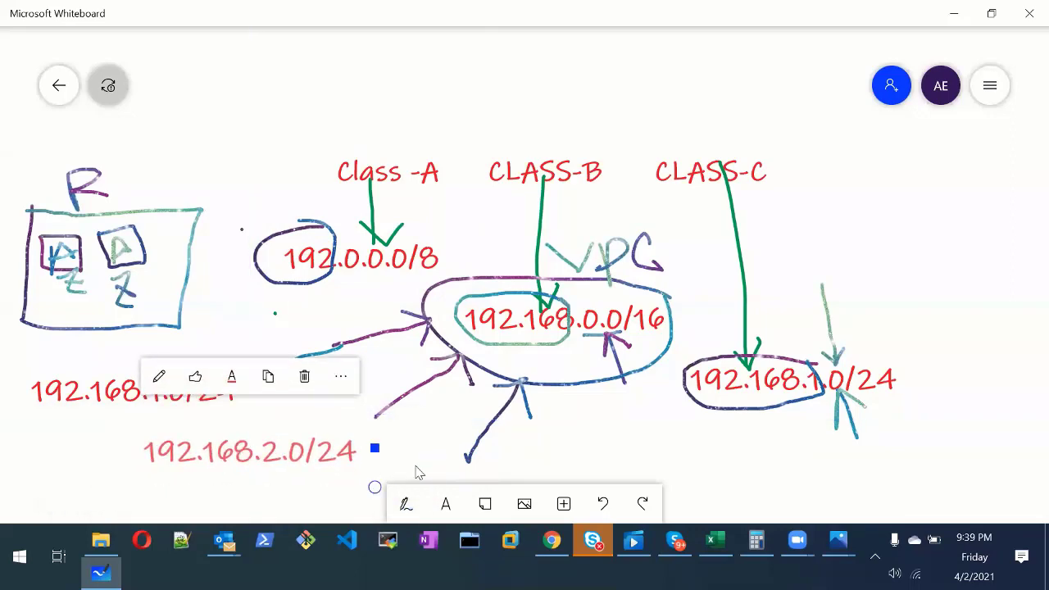
click(587, 448)
Step: Add the text "192.168.3.0/24" and place it below the lowest arrow pointing at the VPC oval
scroll(685, 310, down, 1)
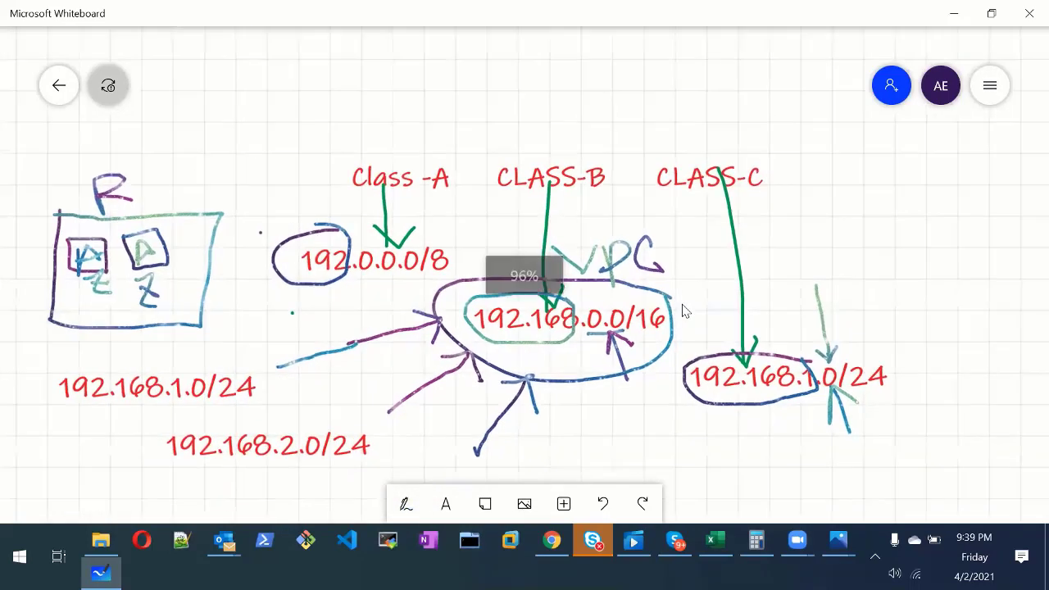
scroll(685, 312, down, 4)
click(446, 508)
click(665, 243)
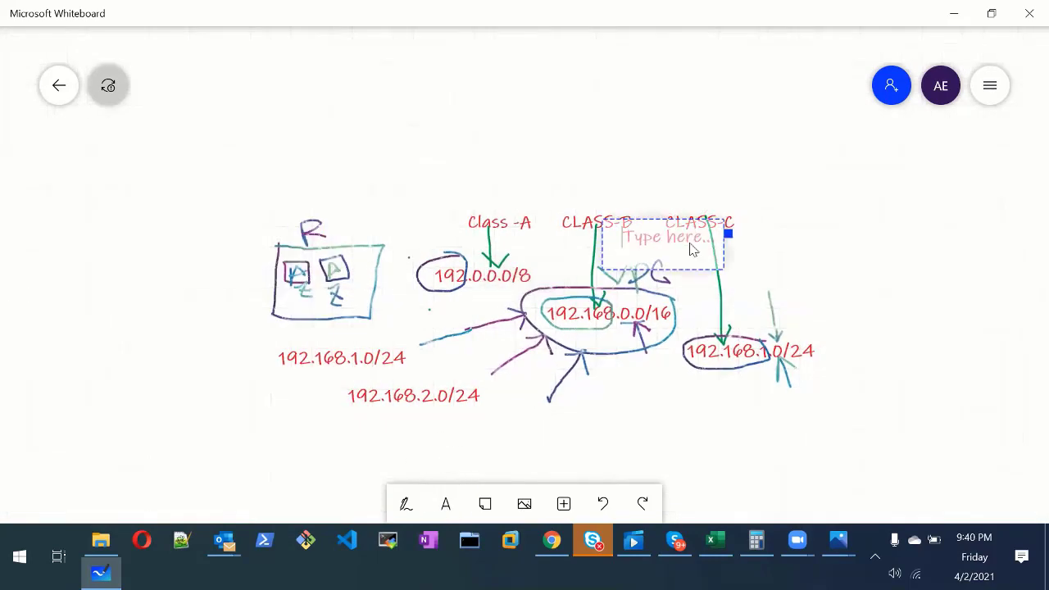
text(192.16)
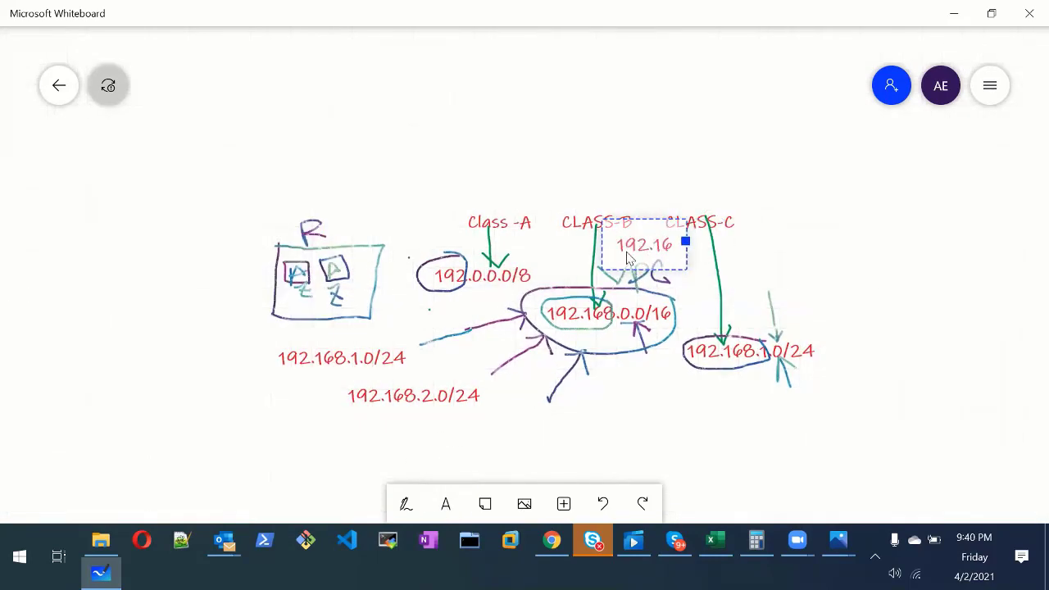
text(8.3.0)
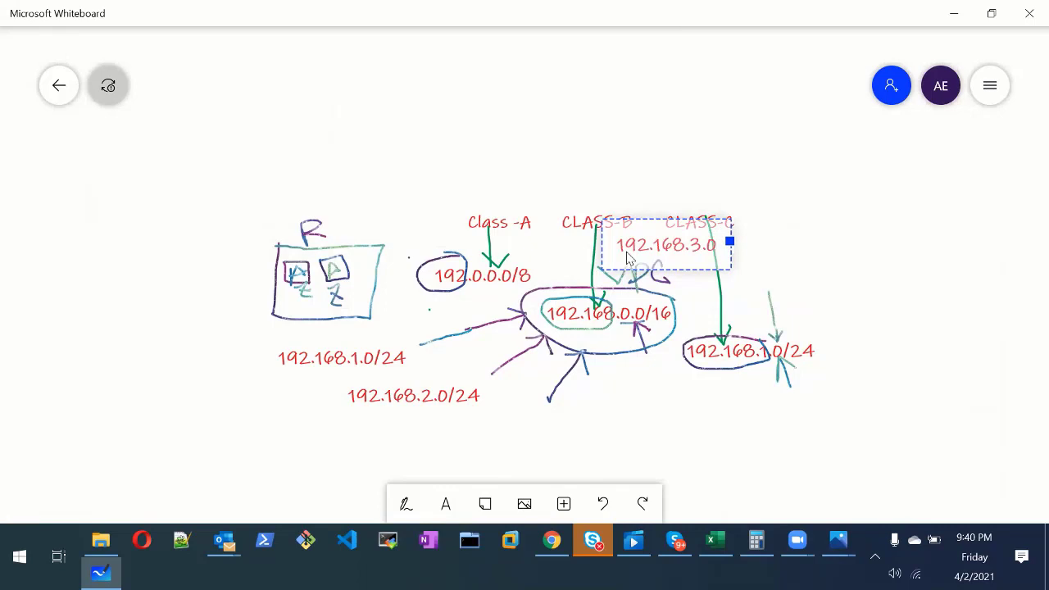
text(/24)
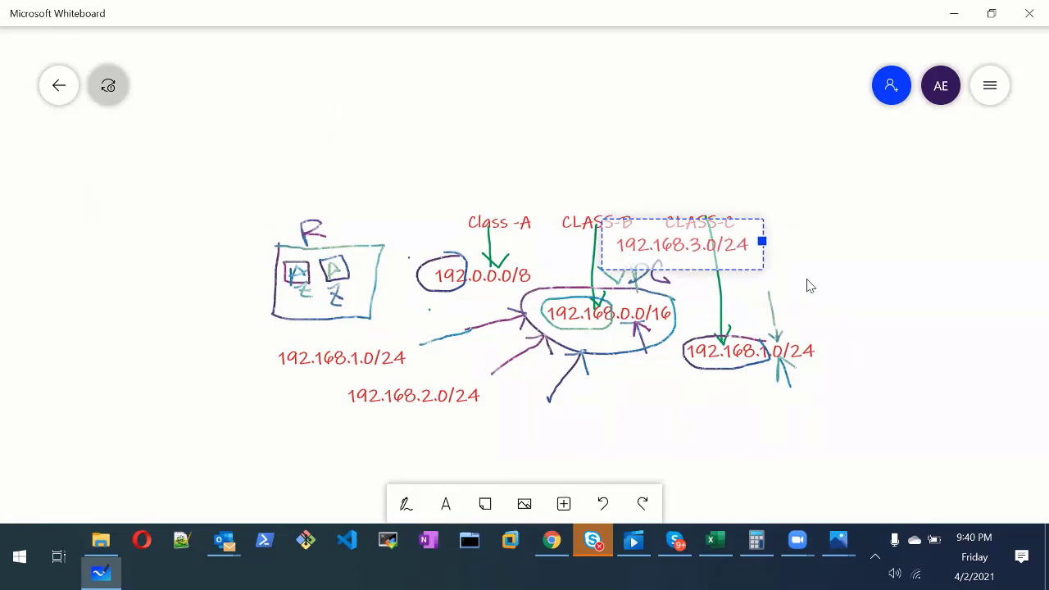
click(746, 254)
drag(706, 247, 588, 436)
click(762, 432)
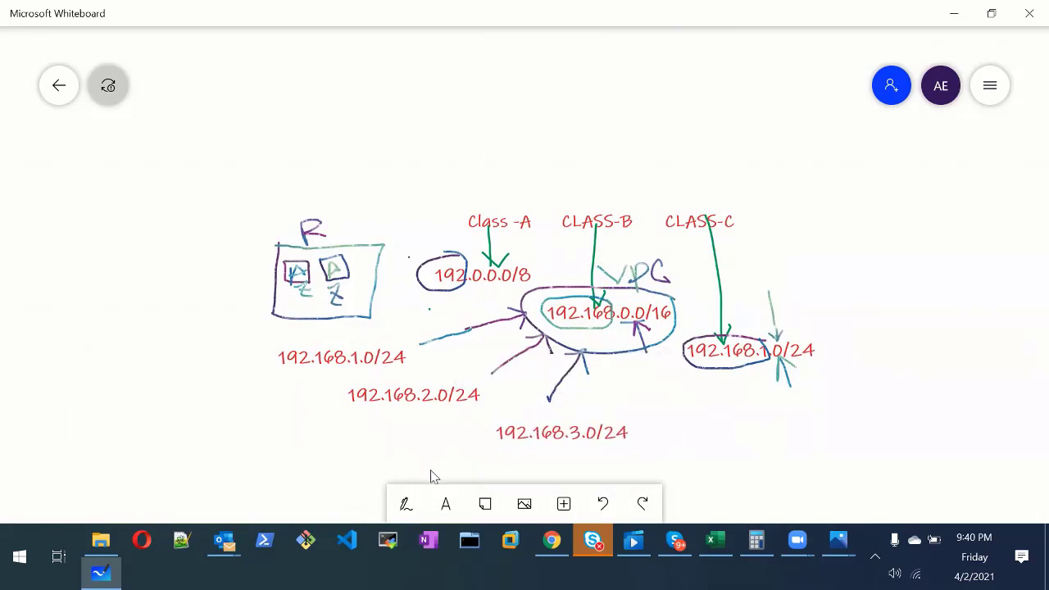
Step: Recolour the blue pen to pink and draw a large loop enclosing the VPC oval and the three subnet labels
click(405, 502)
click(381, 508)
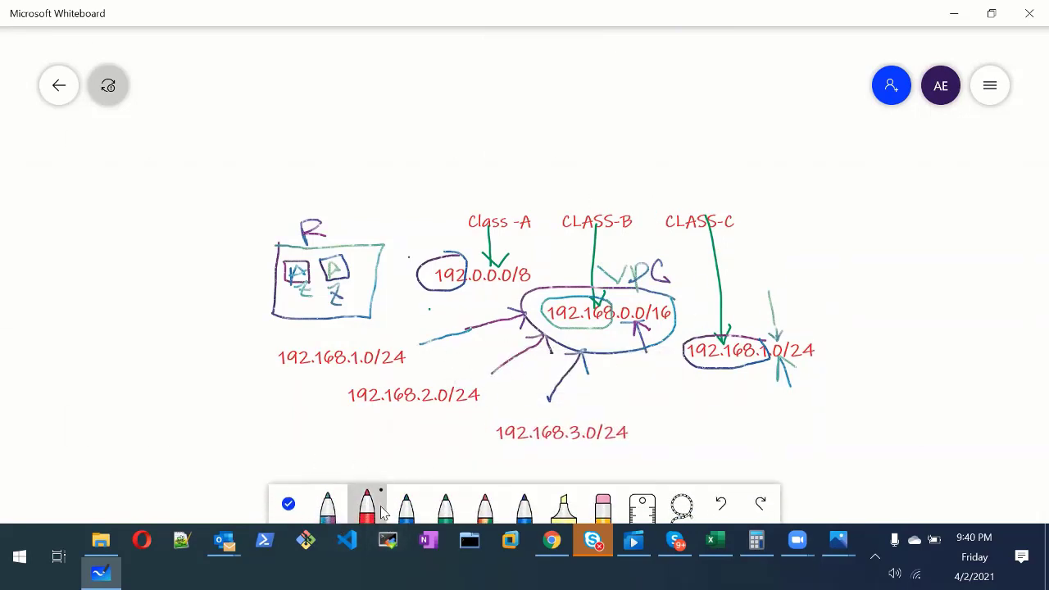
click(406, 497)
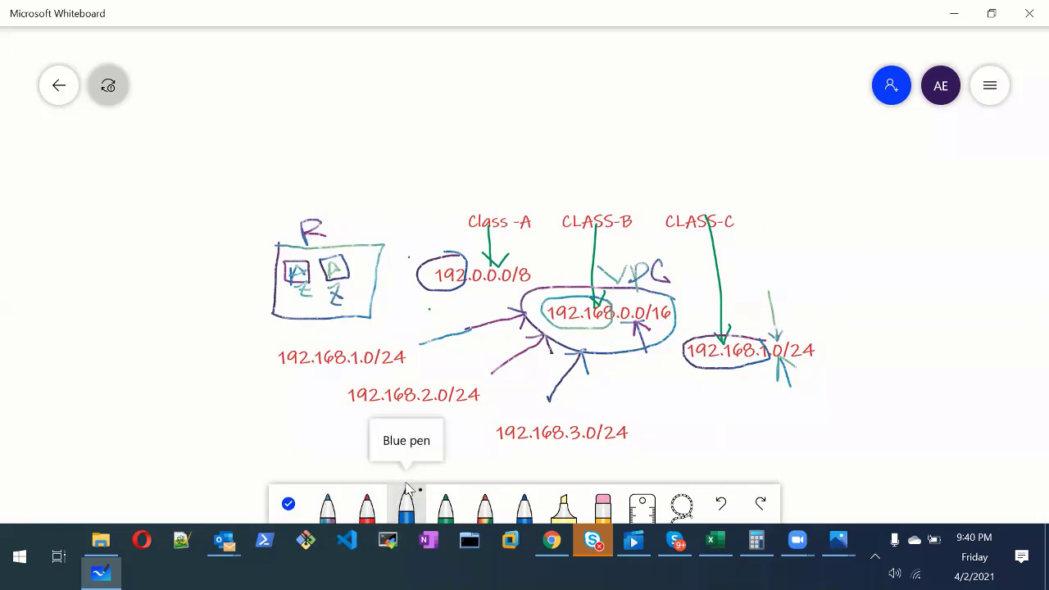
click(407, 498)
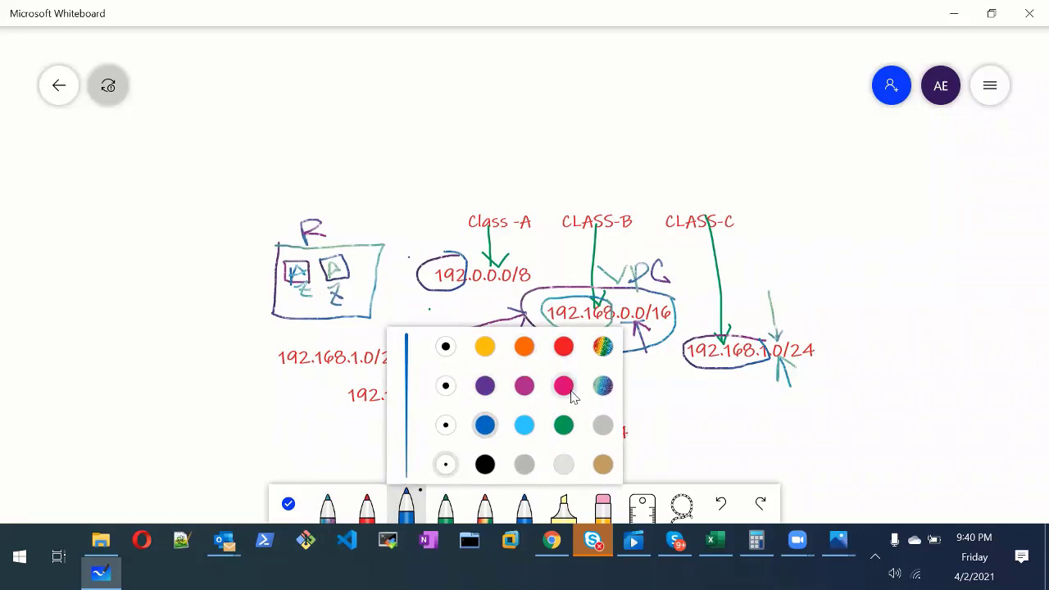
click(565, 387)
click(594, 176)
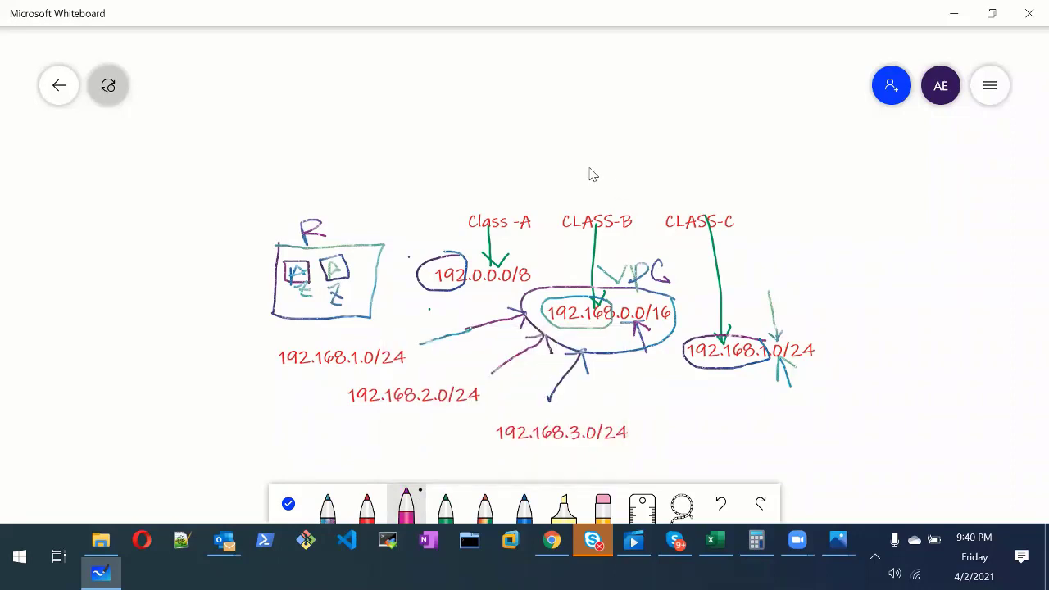
mouse_move(590, 168)
mouse_down()
mouse_move(495, 246)
mouse_move(257, 359)
mouse_move(469, 445)
mouse_up()
mouse_move(548, 460)
mouse_down()
mouse_move(677, 413)
mouse_move(686, 276)
mouse_move(628, 180)
mouse_move(589, 177)
mouse_up()
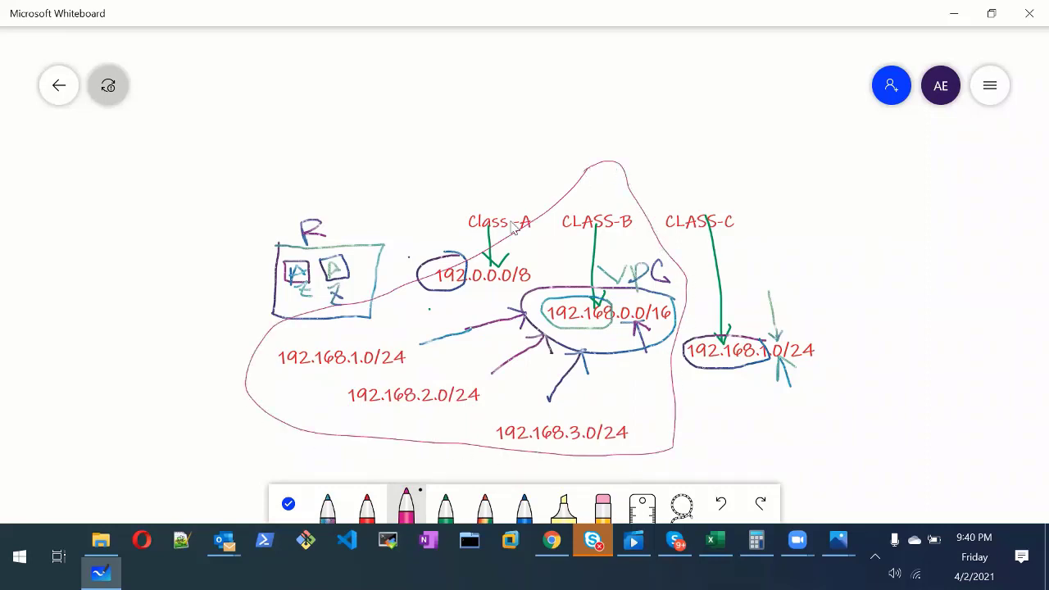
Step: Handwrite "VPC" in pink above the large loop and finish inking
mouse_move(480, 136)
mouse_down()
mouse_move(522, 115)
mouse_move(527, 162)
mouse_up()
drag(527, 111, 531, 138)
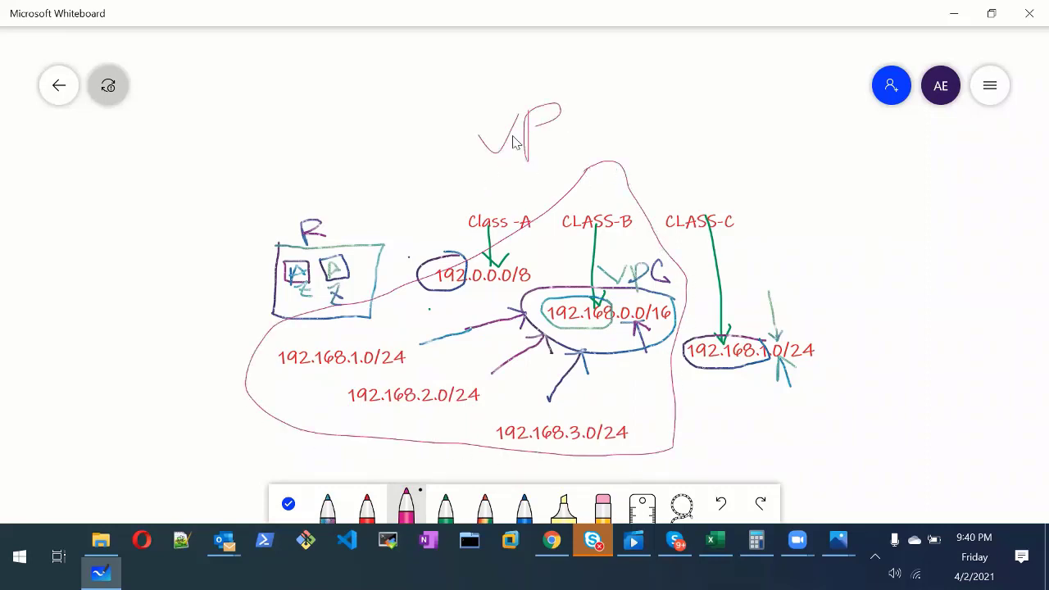
mouse_move(608, 107)
mouse_down()
mouse_move(567, 129)
mouse_move(619, 161)
mouse_up()
click(288, 503)
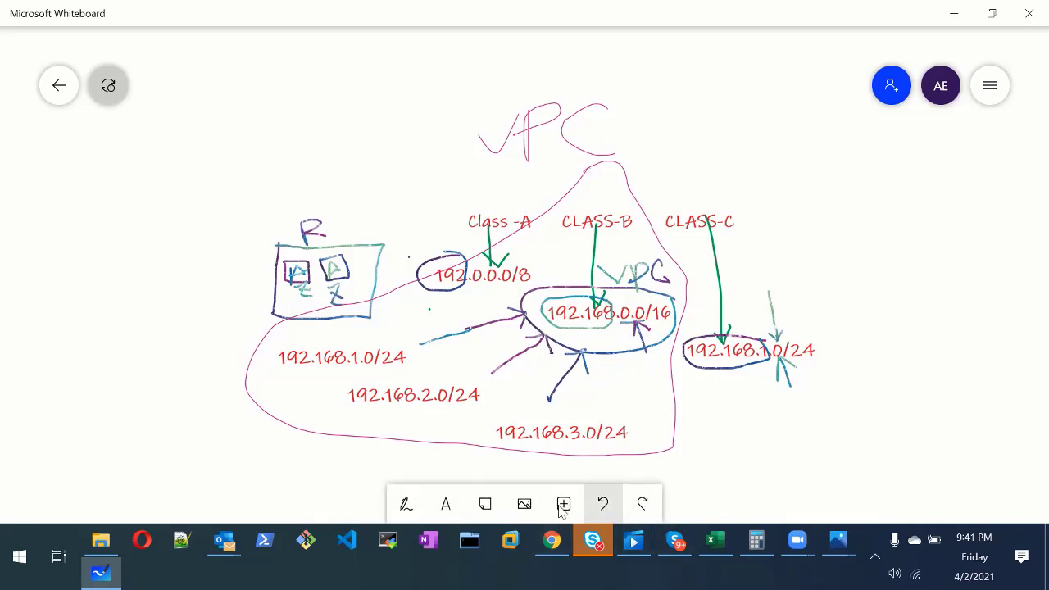
Step: Add a second line "US-East-a" to the "192.168.1.0/24" label below the "R" box
click(445, 503)
click(332, 355)
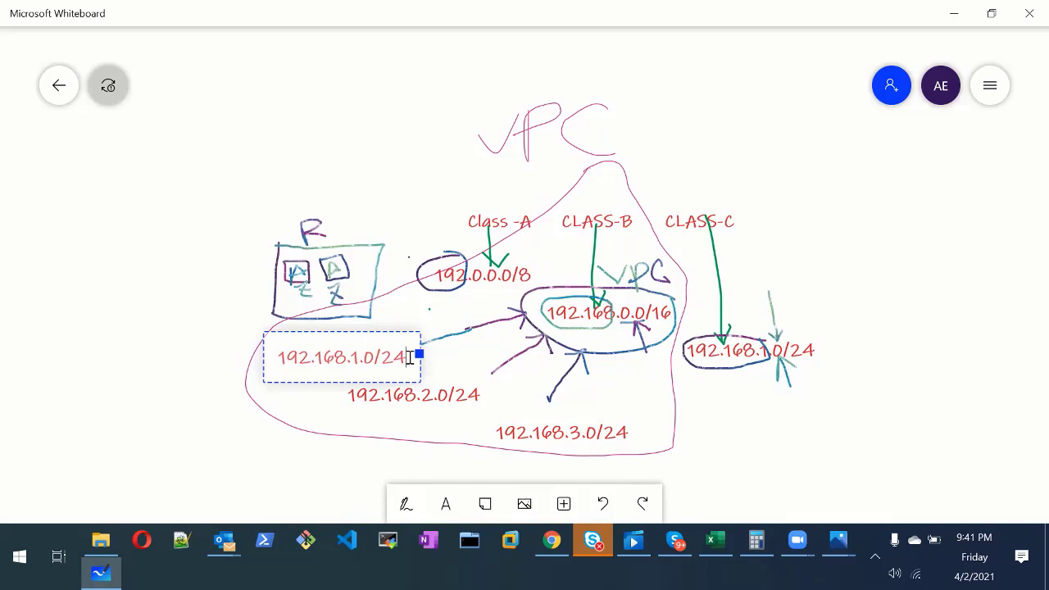
key(Return)
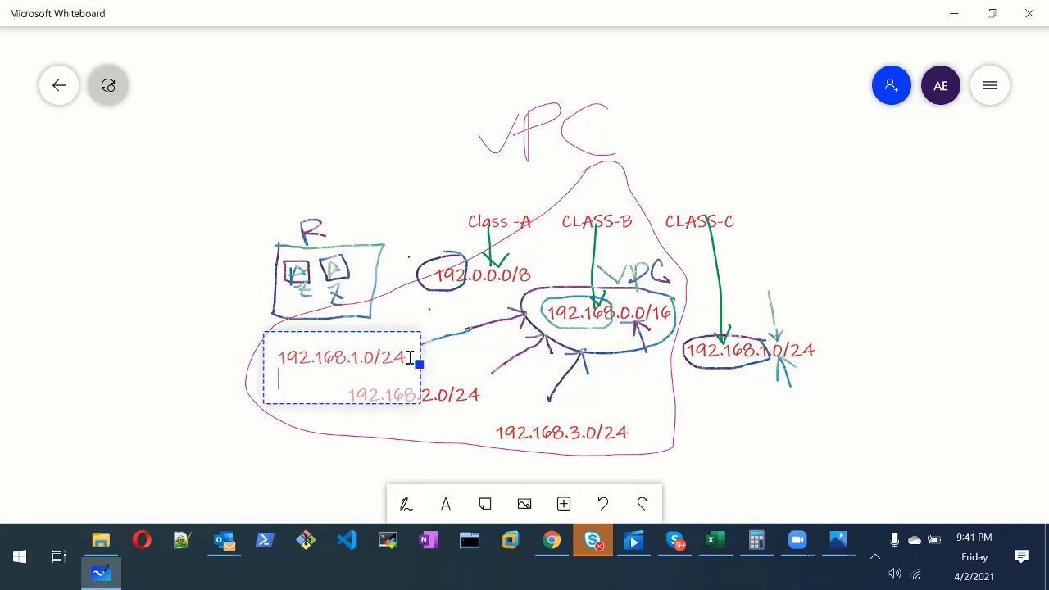
text(US-East-a)
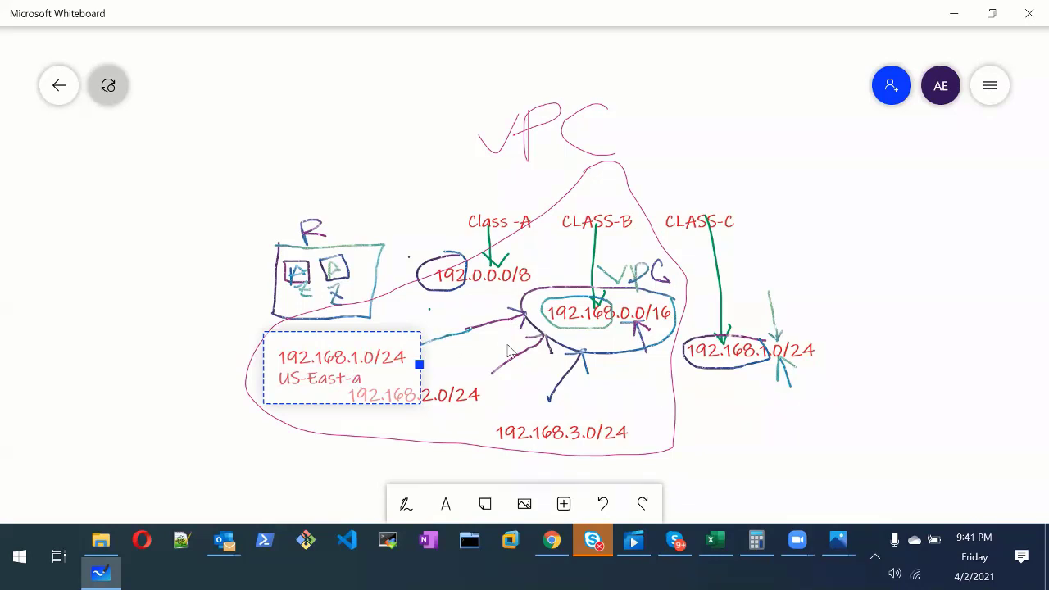
Step: Add a second line "US-East-b" to the "192.168.2.0/24" label
click(427, 396)
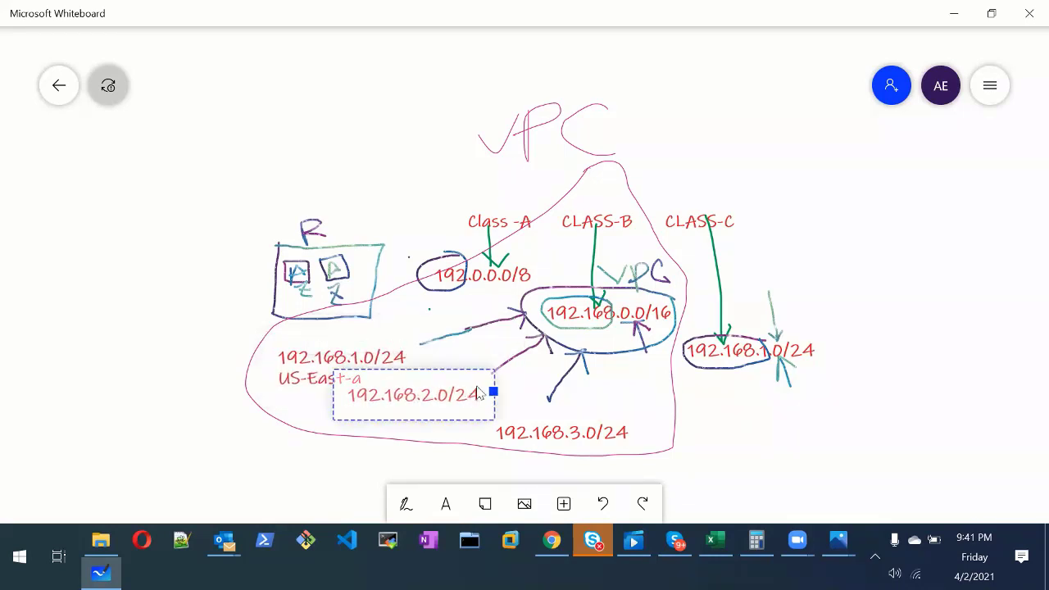
key(Return)
text(U)
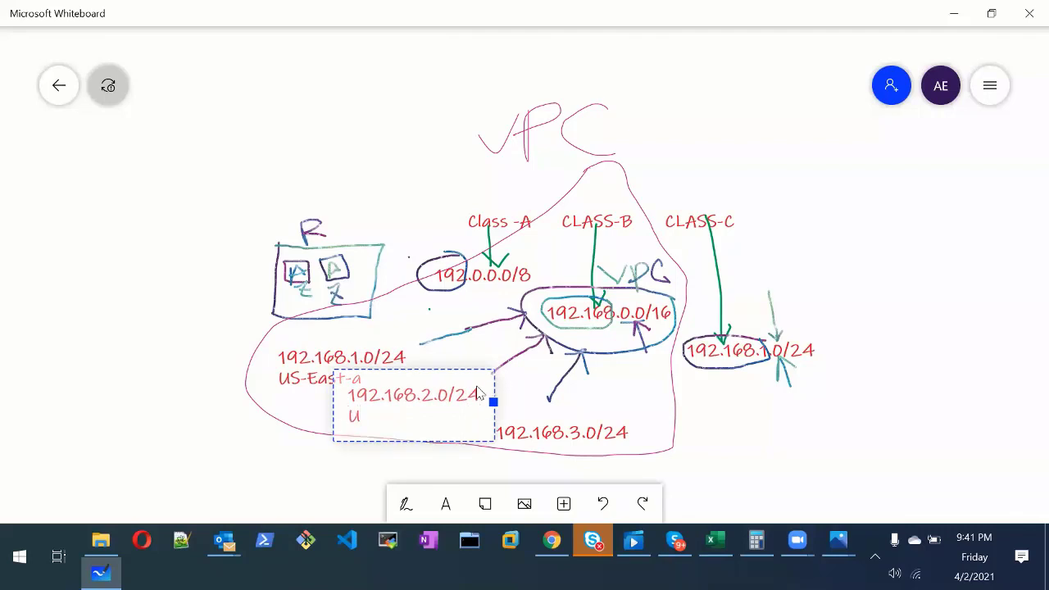
text(S-East-b)
click(694, 414)
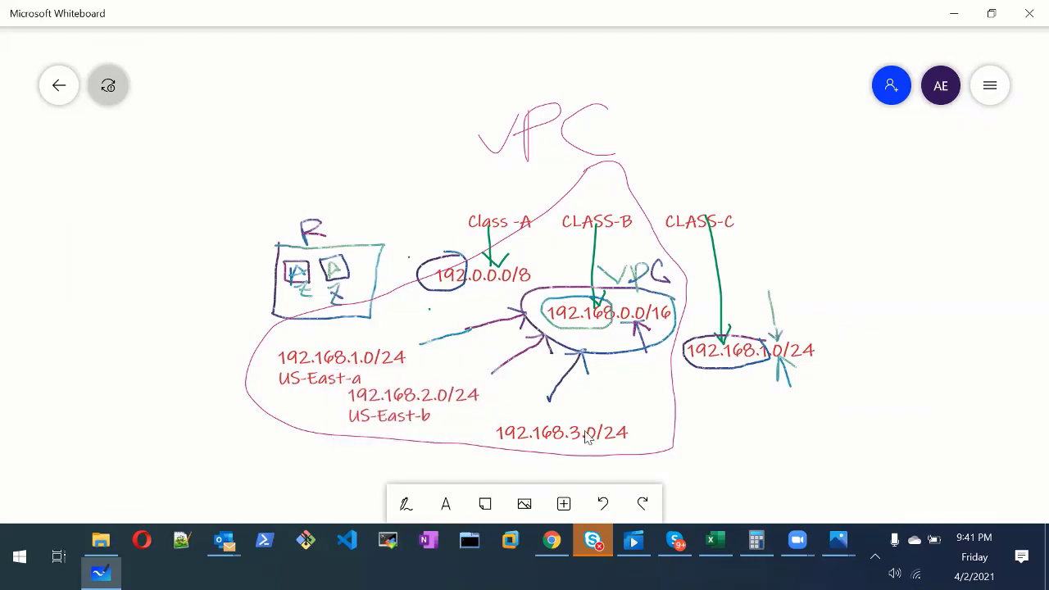
Step: Add a second line "US-East-c" to the "192.168.3.0/24" label
click(628, 434)
click(629, 438)
key(Return)
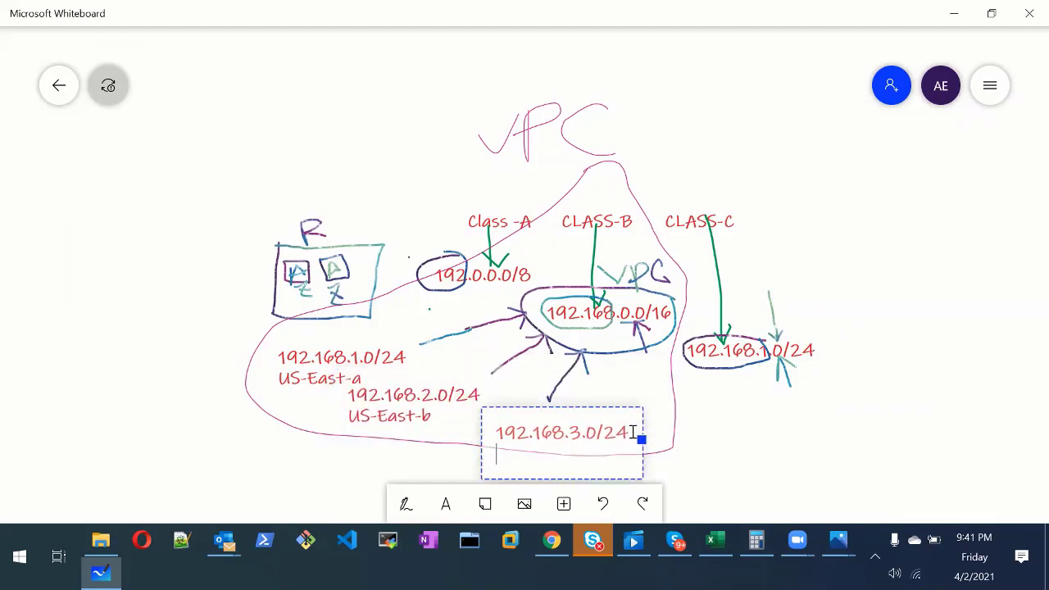
text(US-East-c)
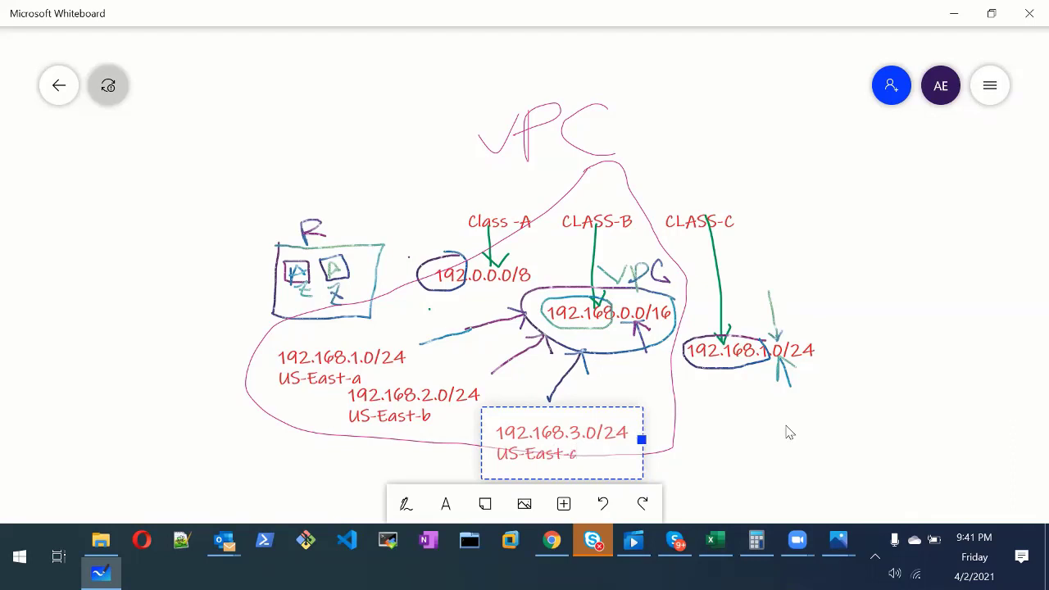
click(789, 433)
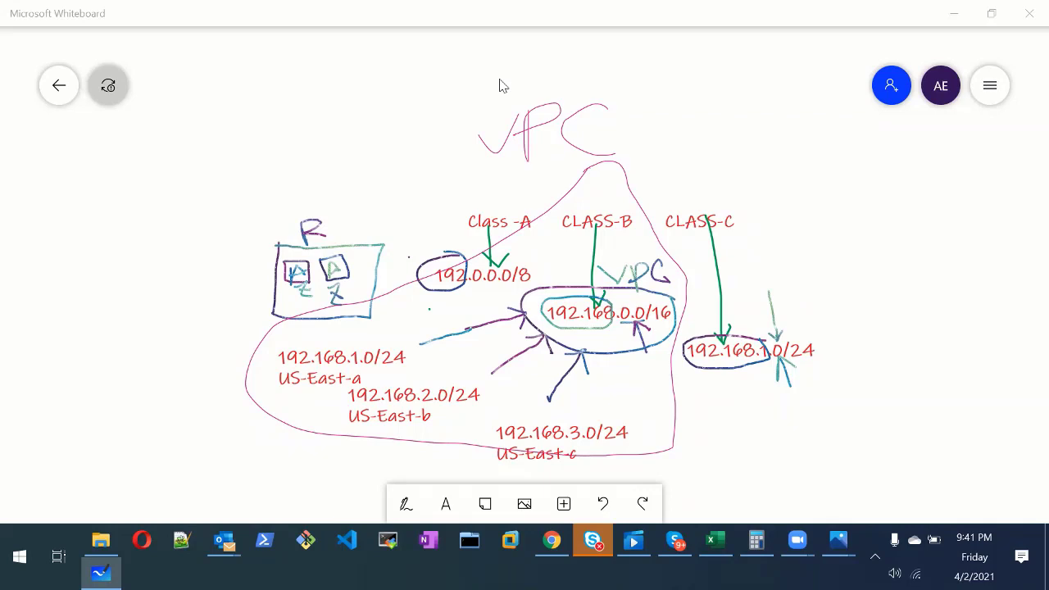
Step: Move the "192.168.1.0/24 US-East-a" label up so it clears the "192.168.2.0/24" label
click(758, 271)
mouse_move(295, 391)
mouse_down()
mouse_move(369, 376)
mouse_move(257, 396)
mouse_move(262, 388)
mouse_up()
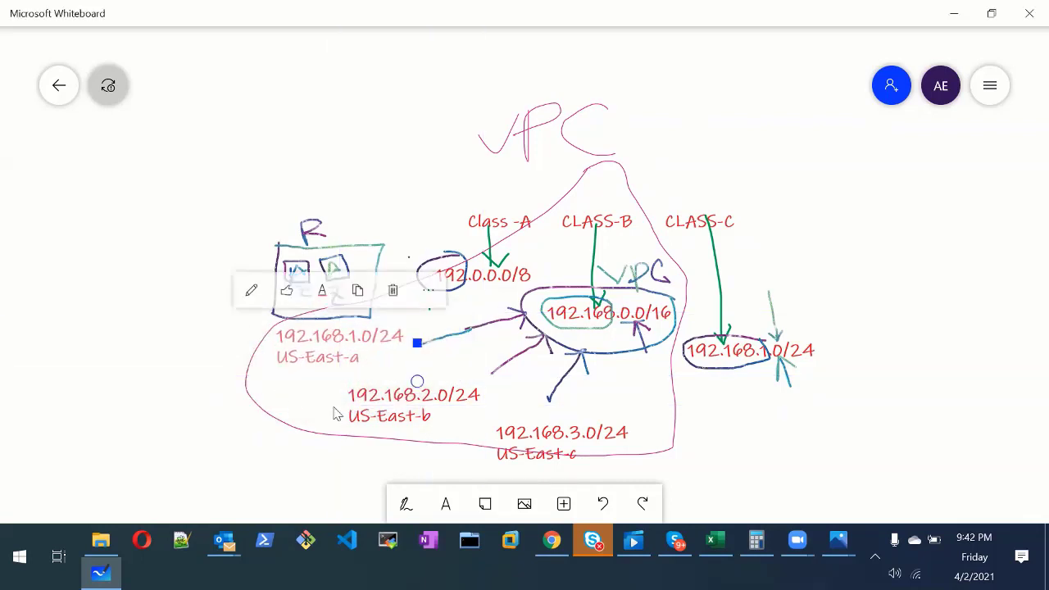
click(618, 410)
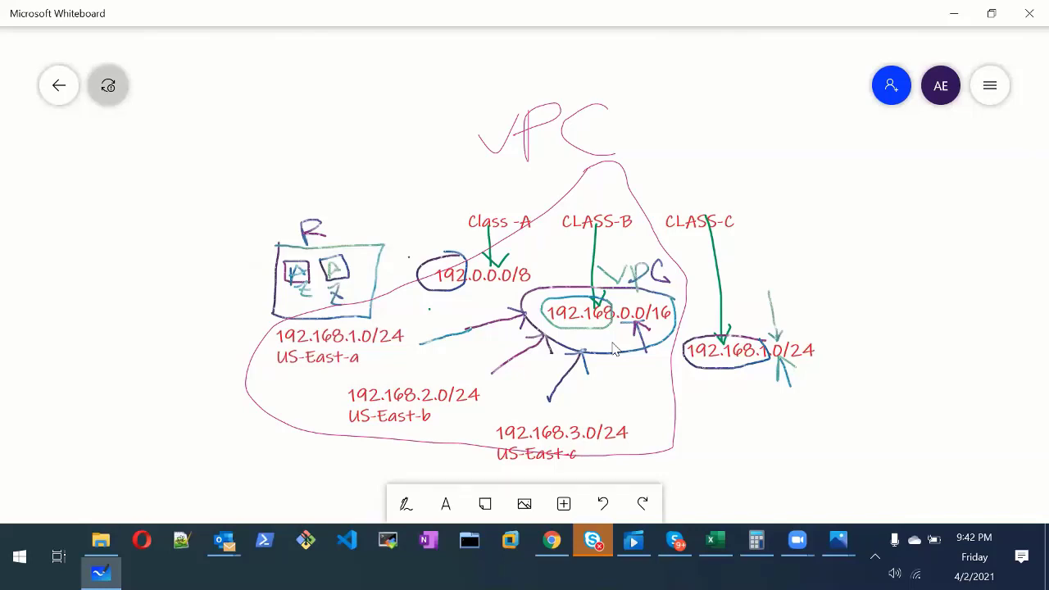
Step: Switch to the AWS console and set the new subnet's IPv4 CIDR block to 192.168.1.0/24
click(551, 539)
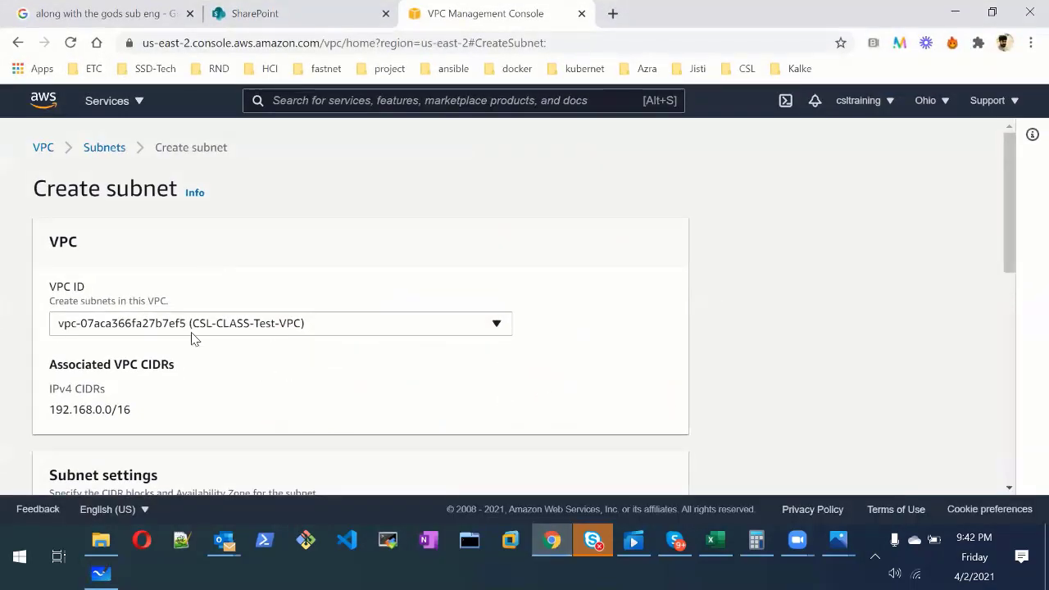
scroll(194, 373, down, 3)
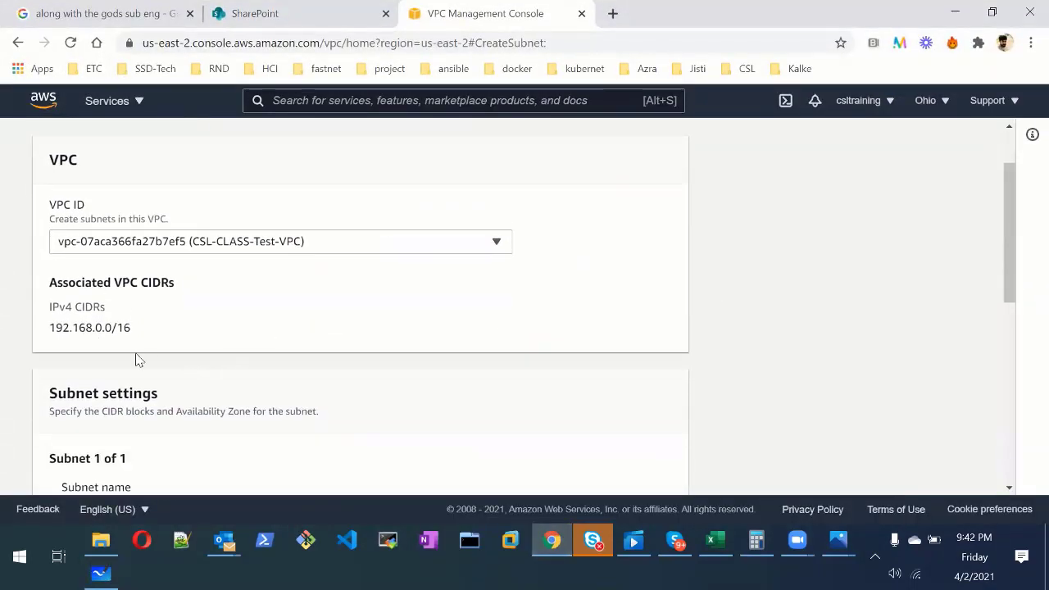
scroll(150, 336, down, 3)
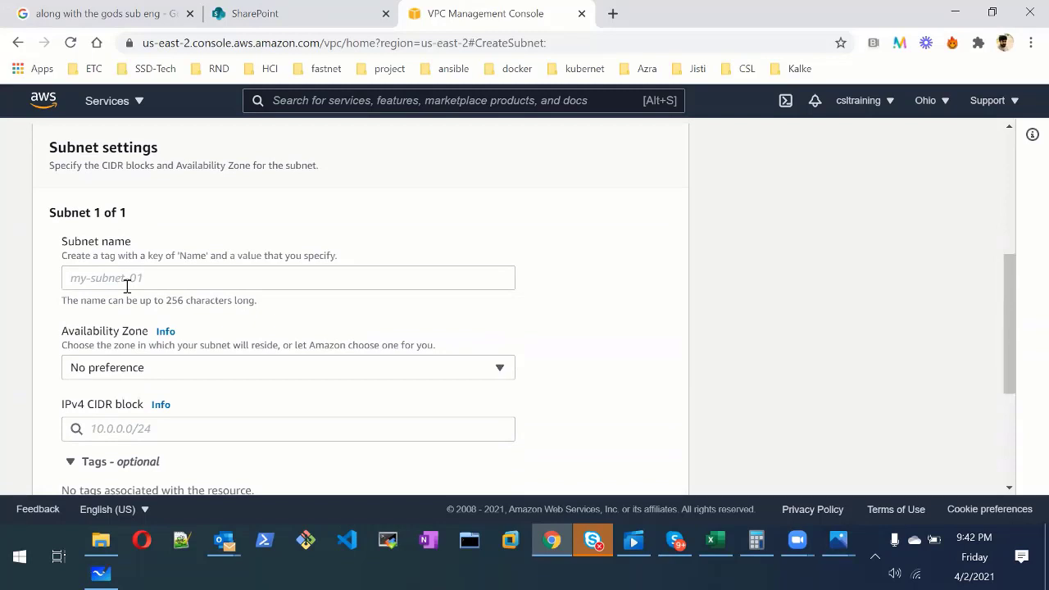
scroll(142, 308, down, 2)
click(139, 346)
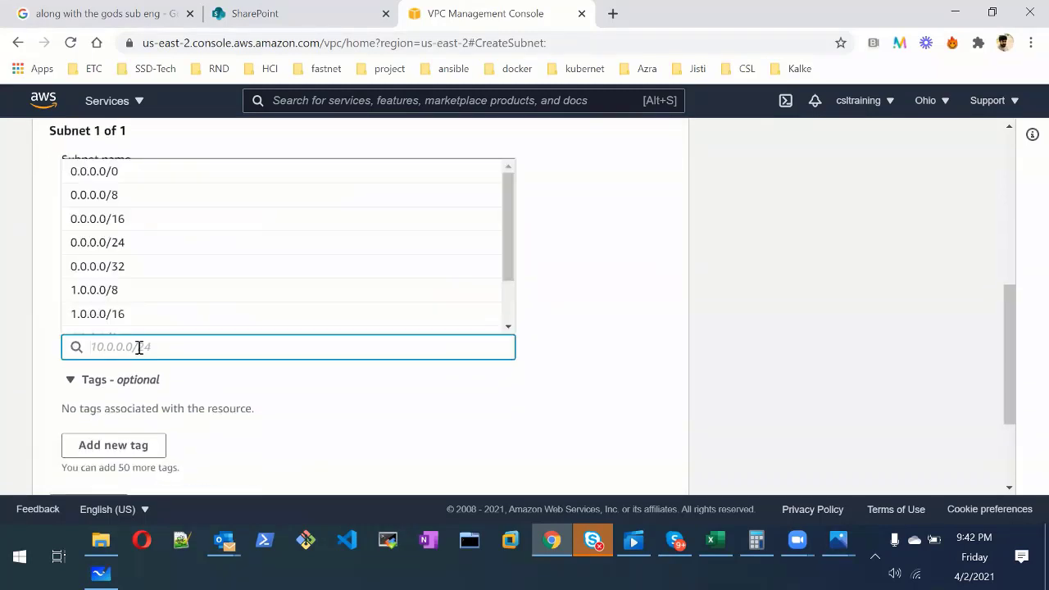
text(192.168)
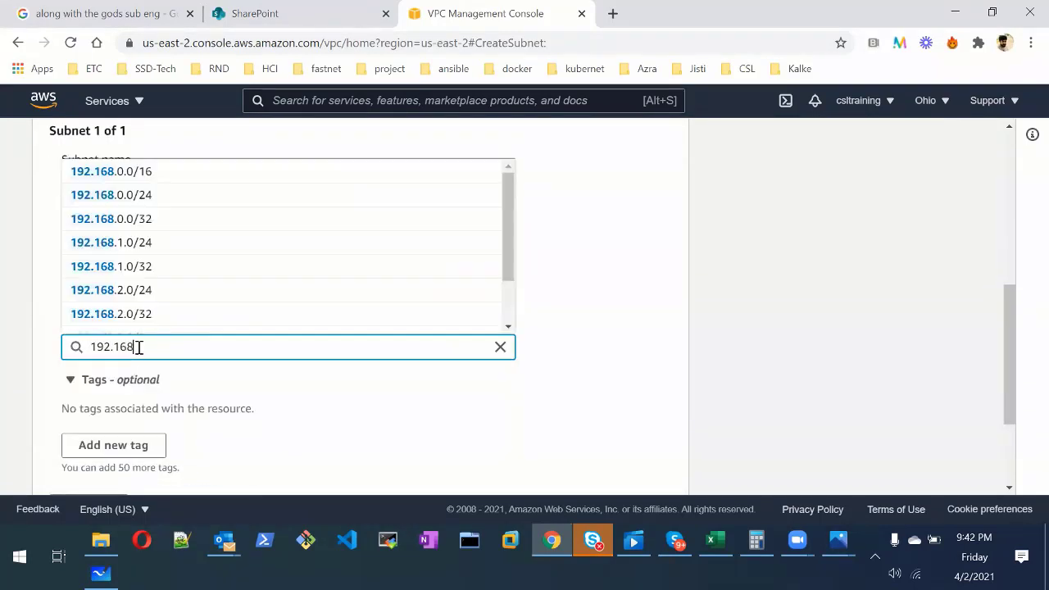
text(.1.0/2)
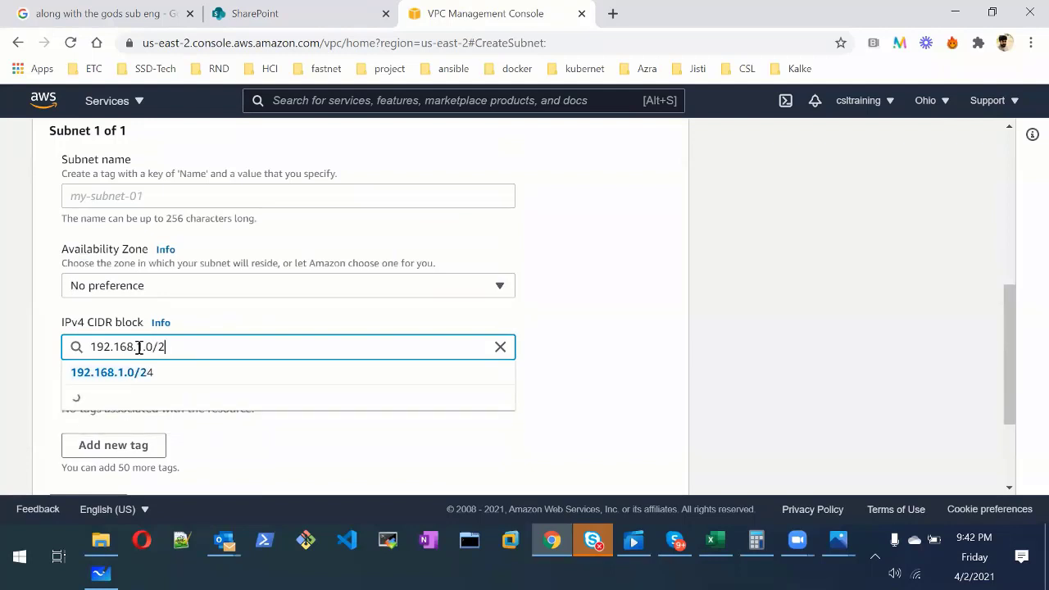
text(4)
click(189, 375)
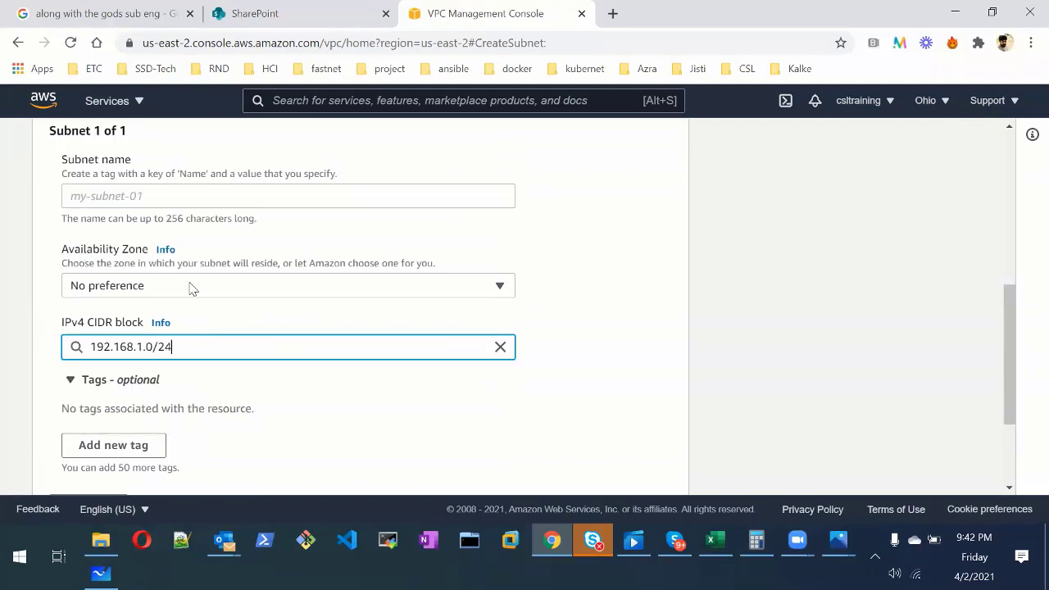
Step: Set the subnet's availability zone to US East (Ohio) / us-east-2a and open the subnet name for editing
click(173, 293)
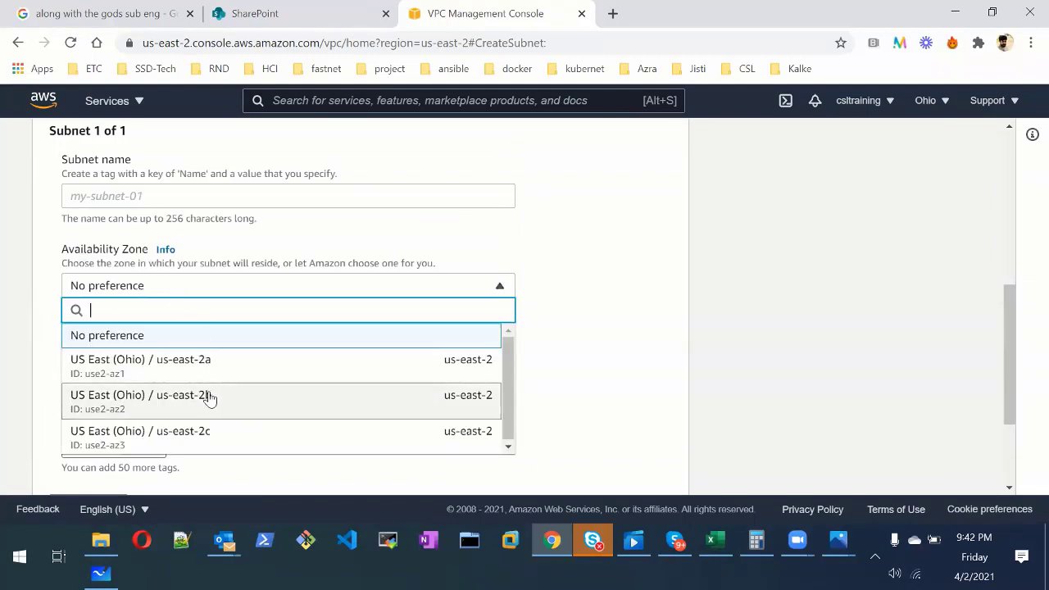
click(295, 368)
scroll(267, 399, up, 1)
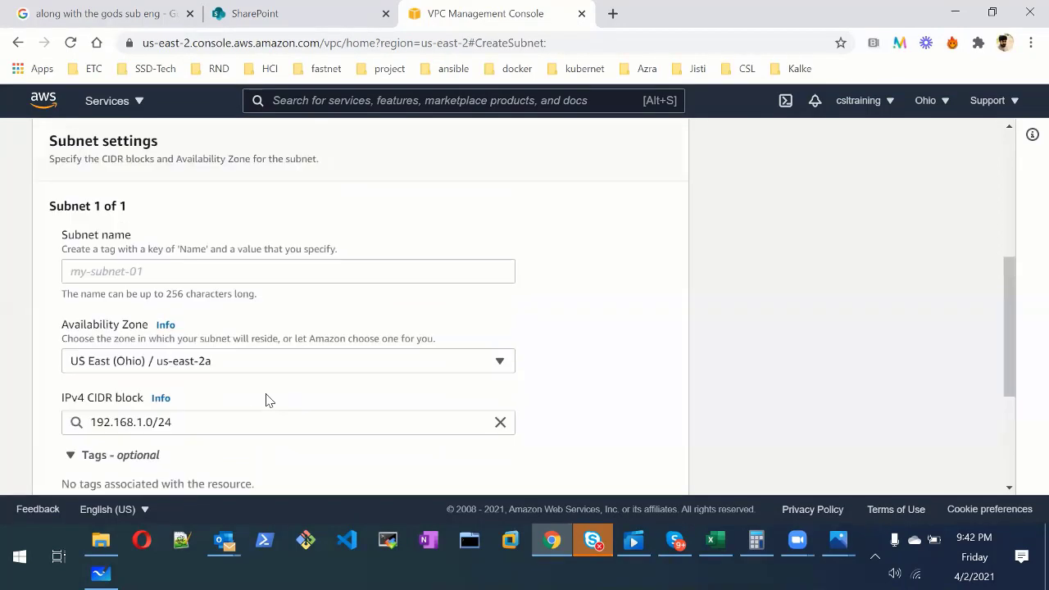
click(100, 277)
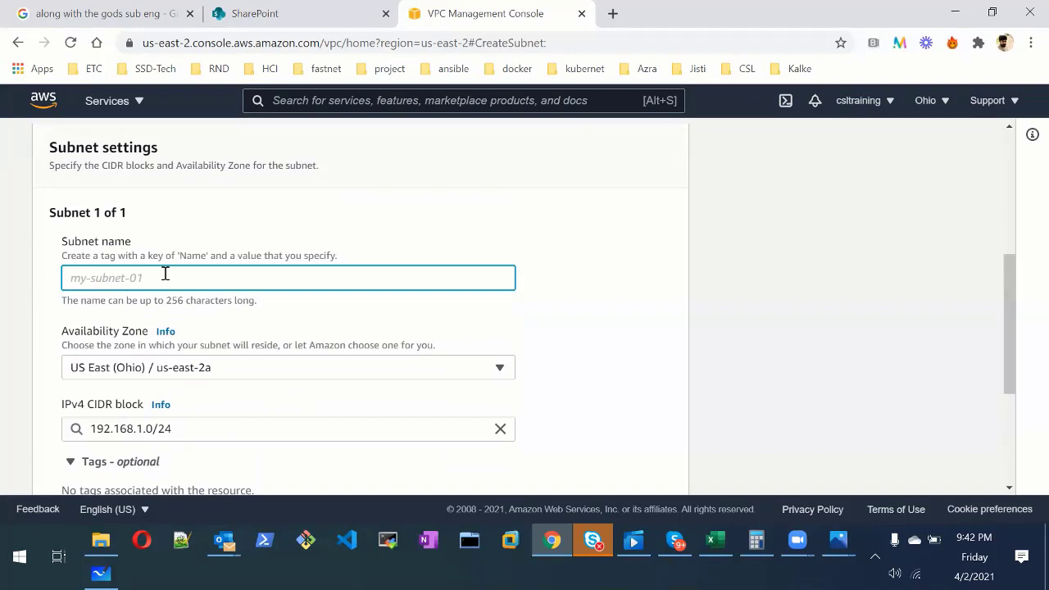
text(Sub)
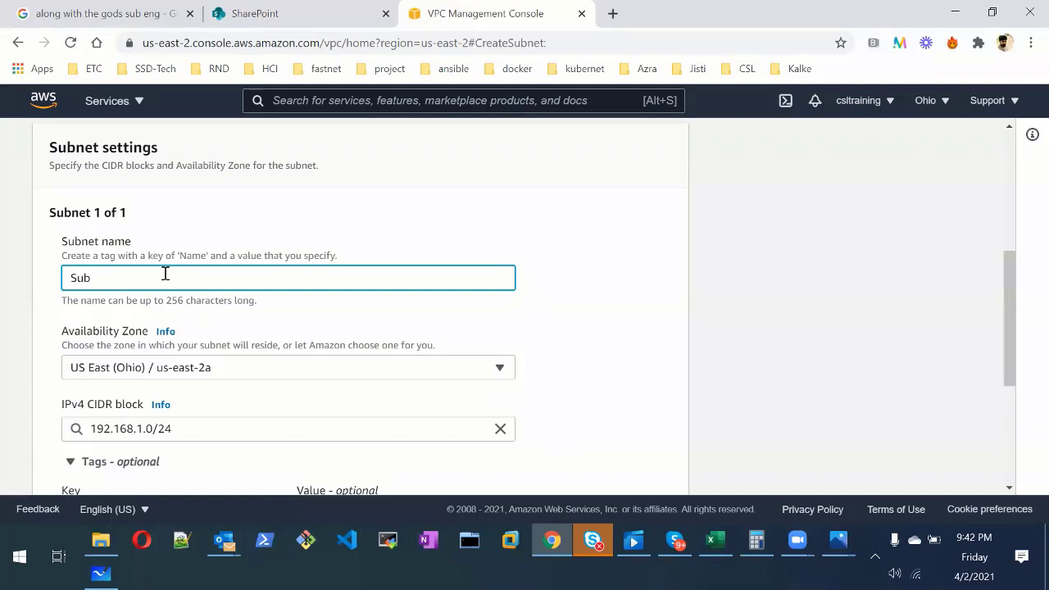
text(net-1)
key(BackSpace)
key(BackSpace)
key(BackSpace)
key(BackSpace)
key(BackSpace)
key(BackSpace)
key(BackSpace)
key(BackSpace)
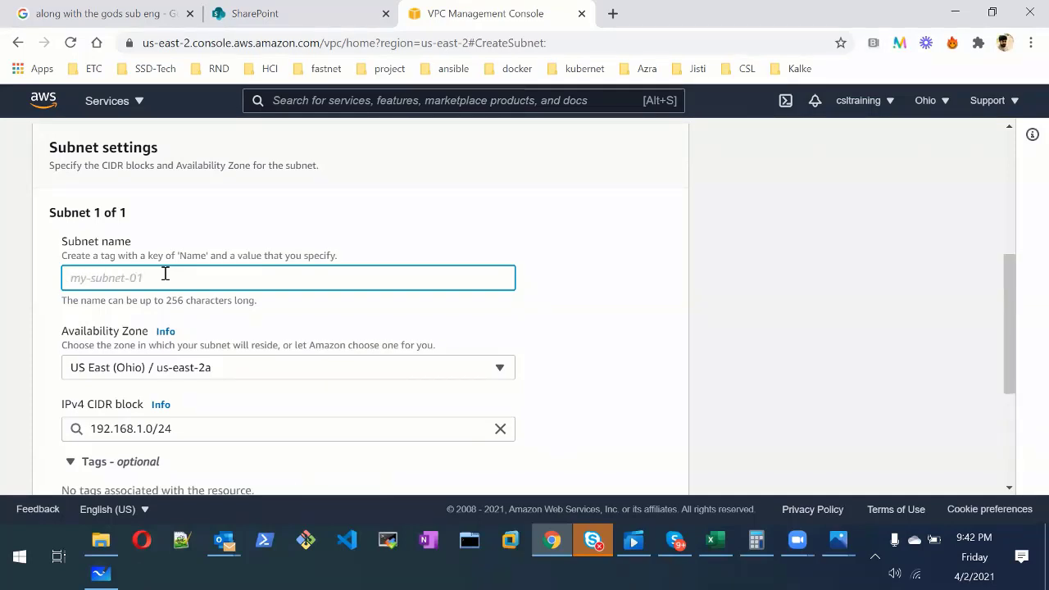
Step: Name the subnet "CSL-CLASS-Subnet-1" and create it
text(CS)
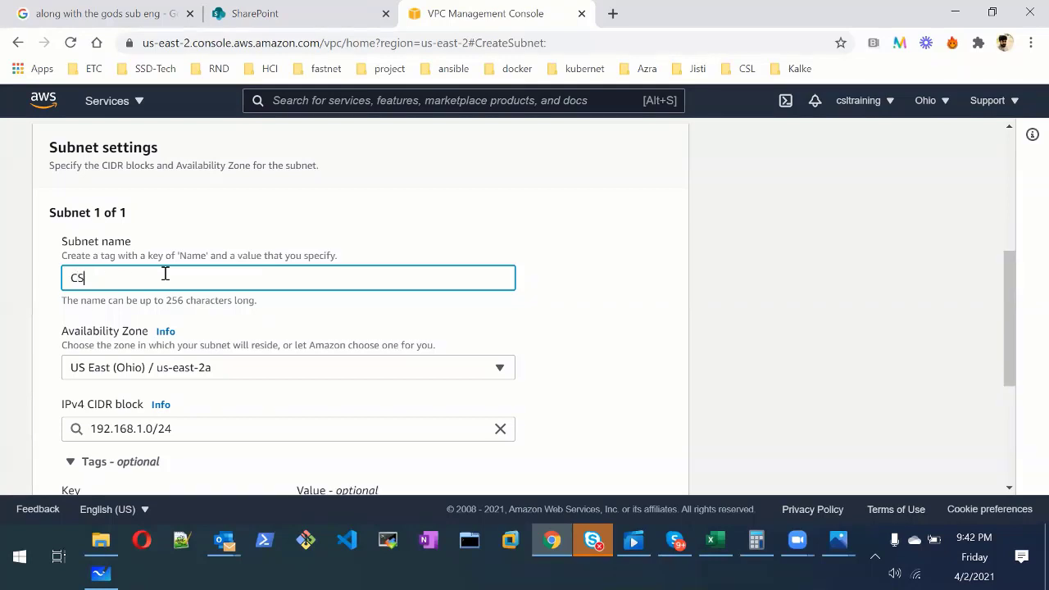
text(L-CLASS-Subnet-1)
click(596, 310)
scroll(490, 371, down, 4)
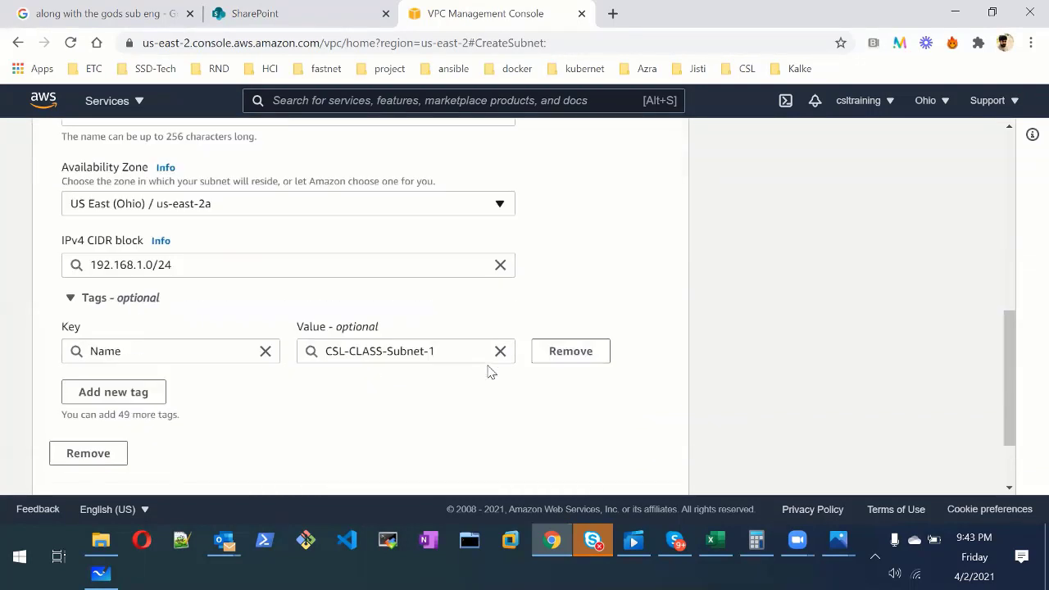
click(629, 471)
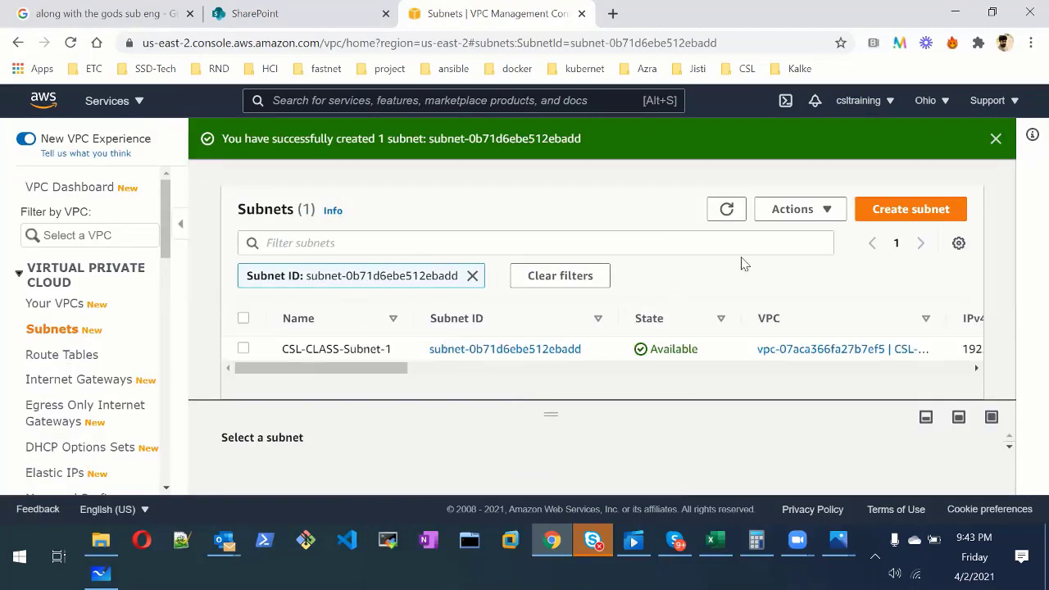
Step: Start creating another subnet in the CSL-CLASS-Test-VPC
click(909, 214)
click(236, 328)
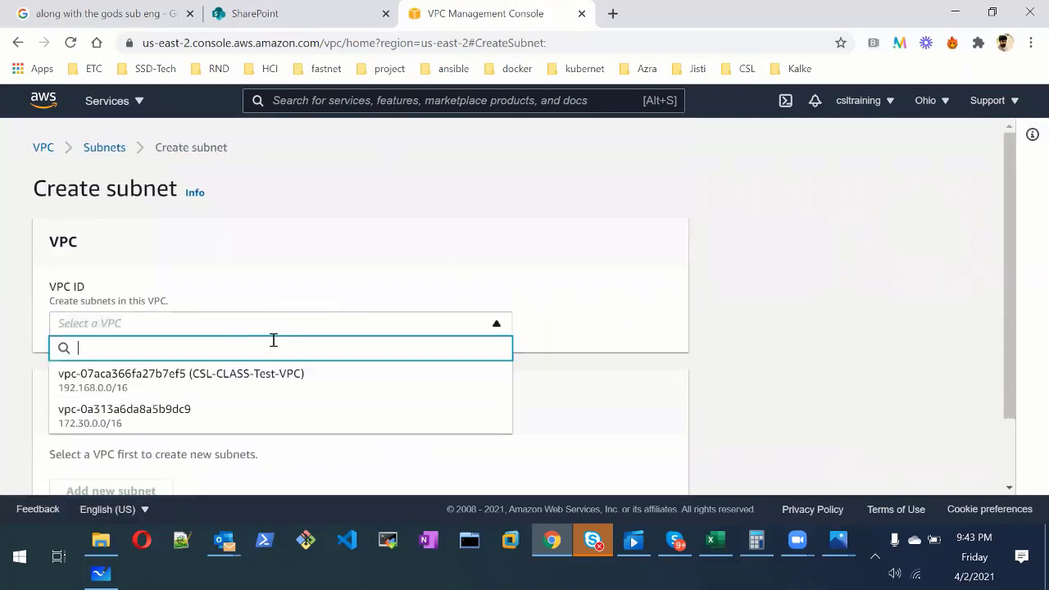
click(251, 381)
scroll(330, 347, down, 4)
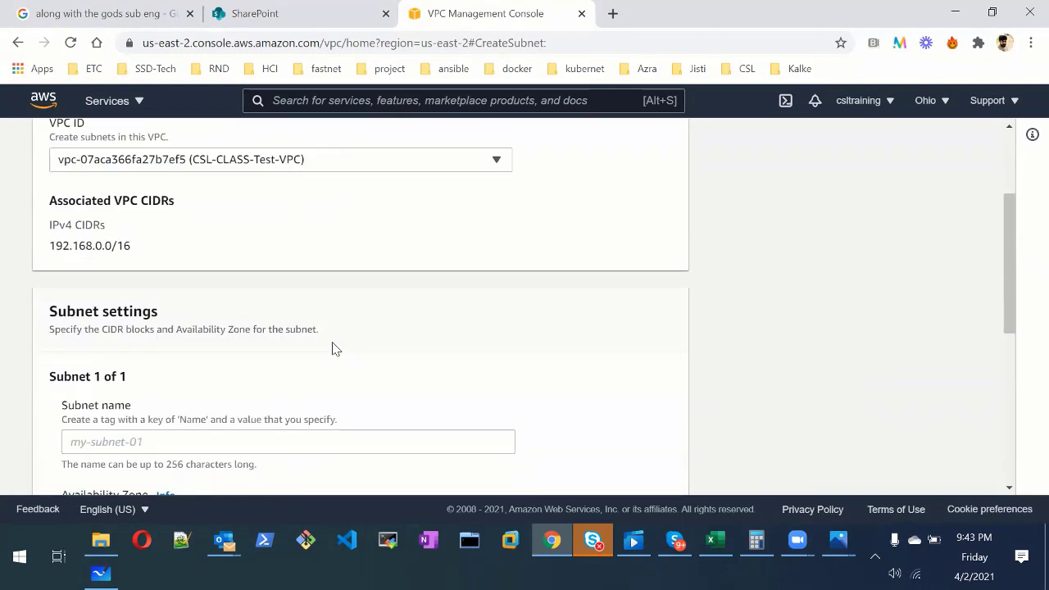
Step: Set the second subnet's availability zone to US East (Ohio) / us-east-2b
click(119, 360)
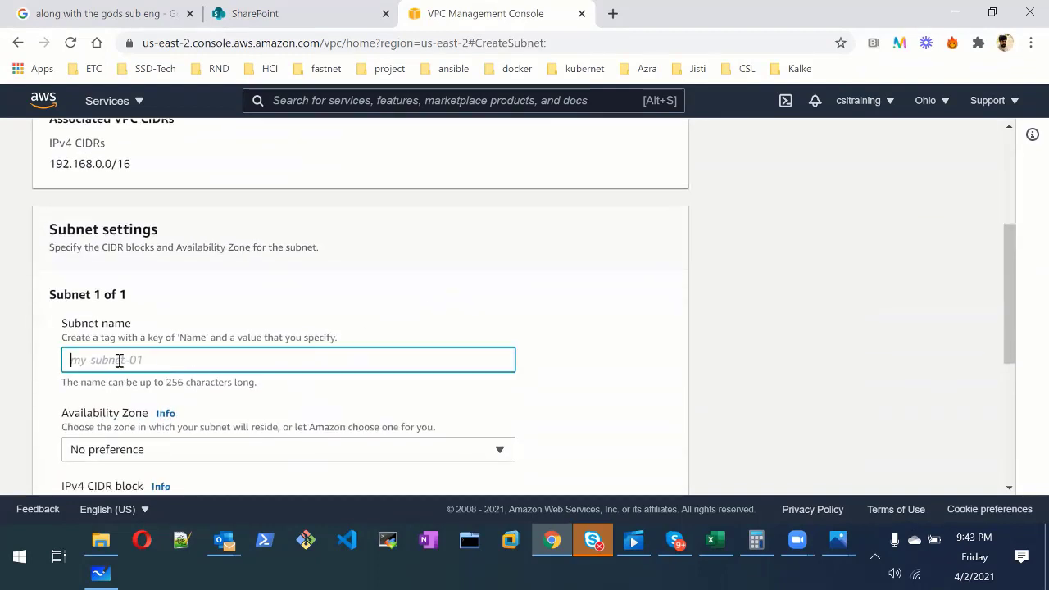
scroll(279, 364, down, 1)
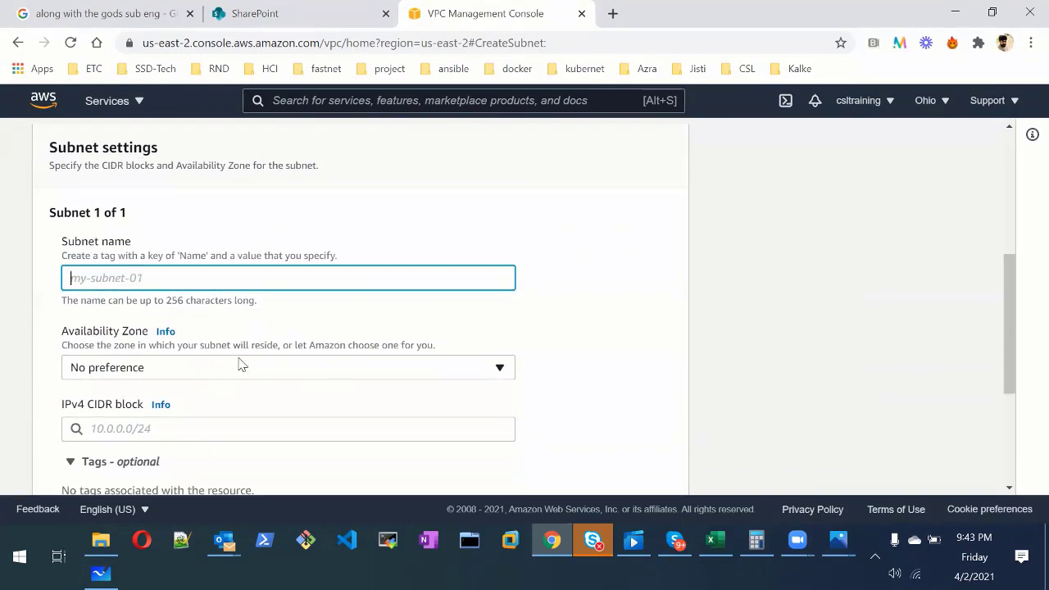
scroll(241, 365, down, 1)
click(199, 284)
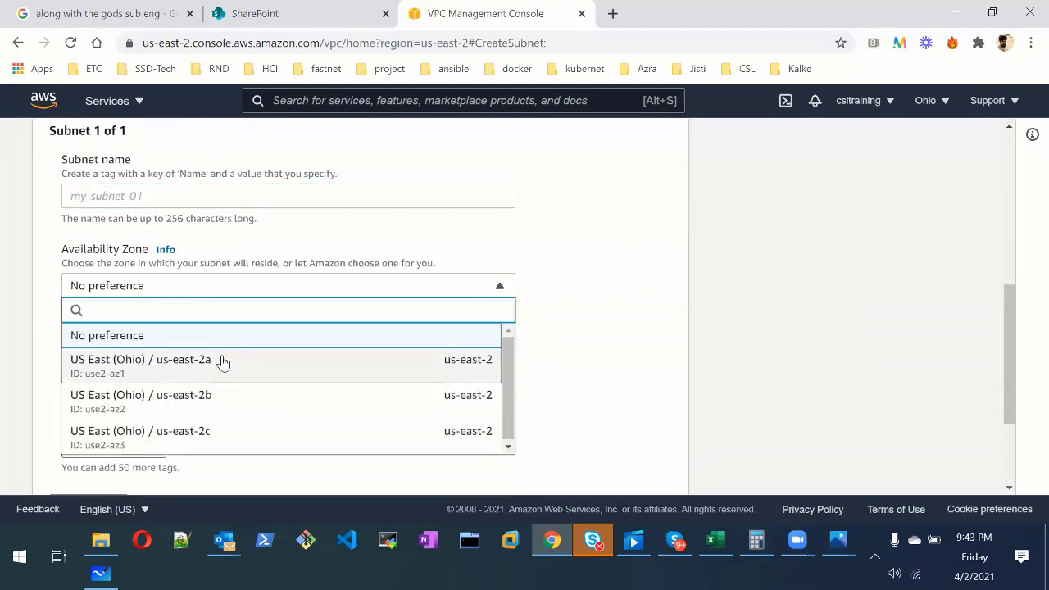
click(276, 402)
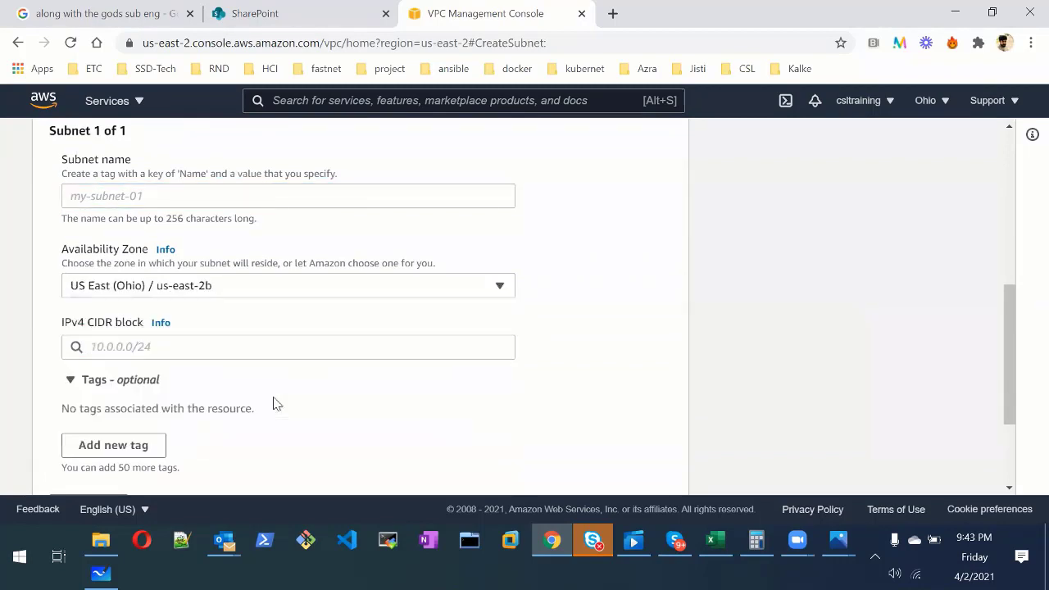
Step: Set the second subnet's IPv4 CIDR block to 192.168.2.0/24
click(119, 346)
text(192.169)
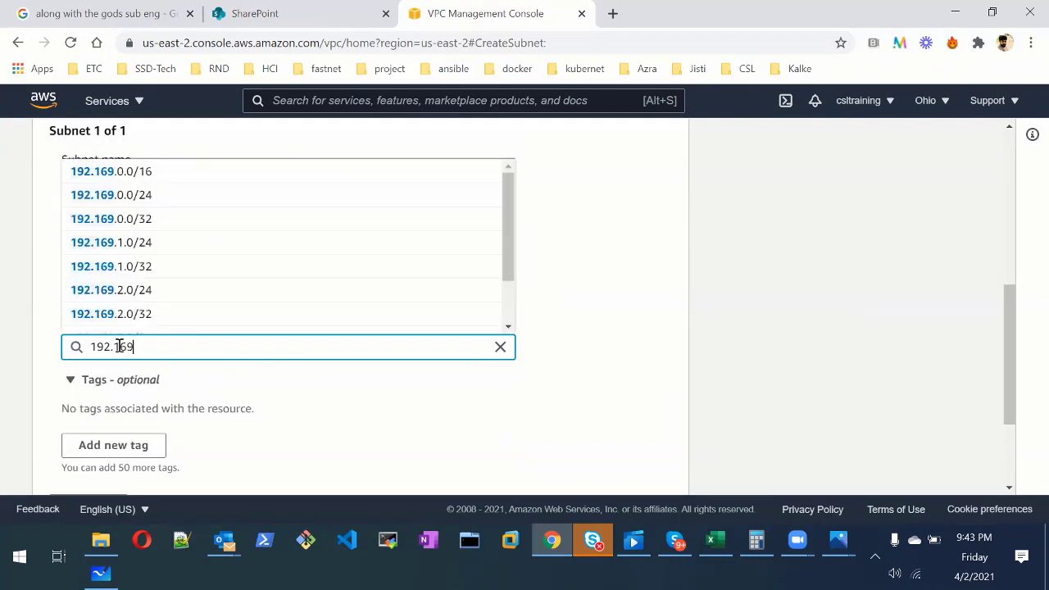
key(BackSpace)
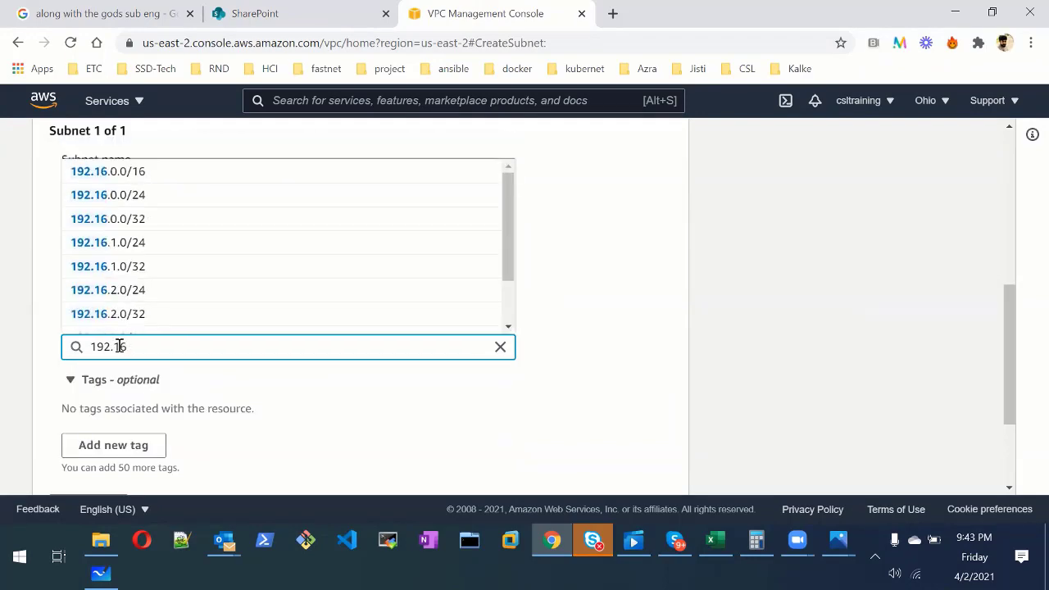
text(8.2)
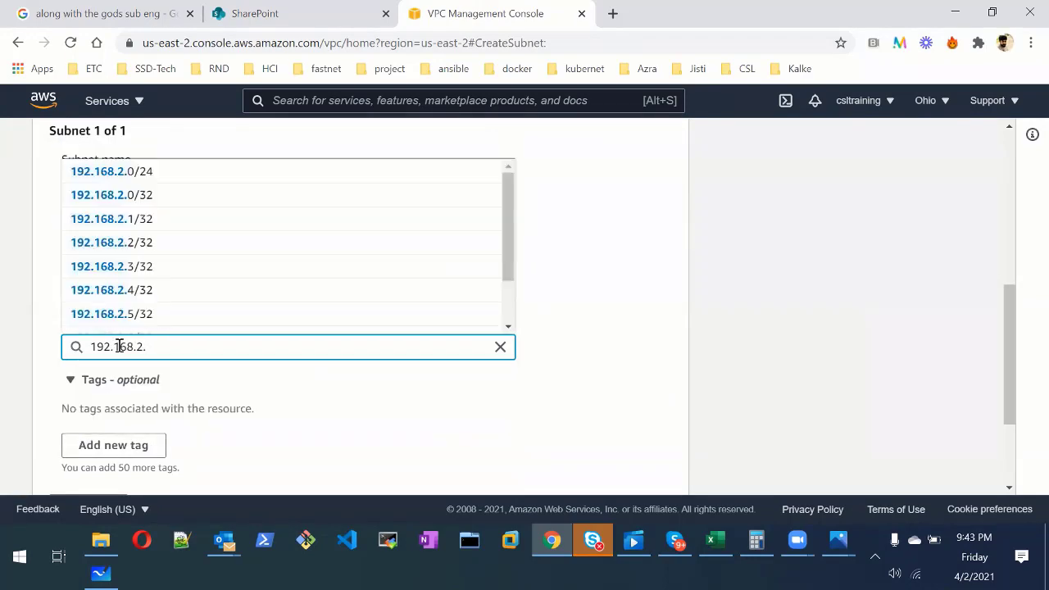
click(223, 172)
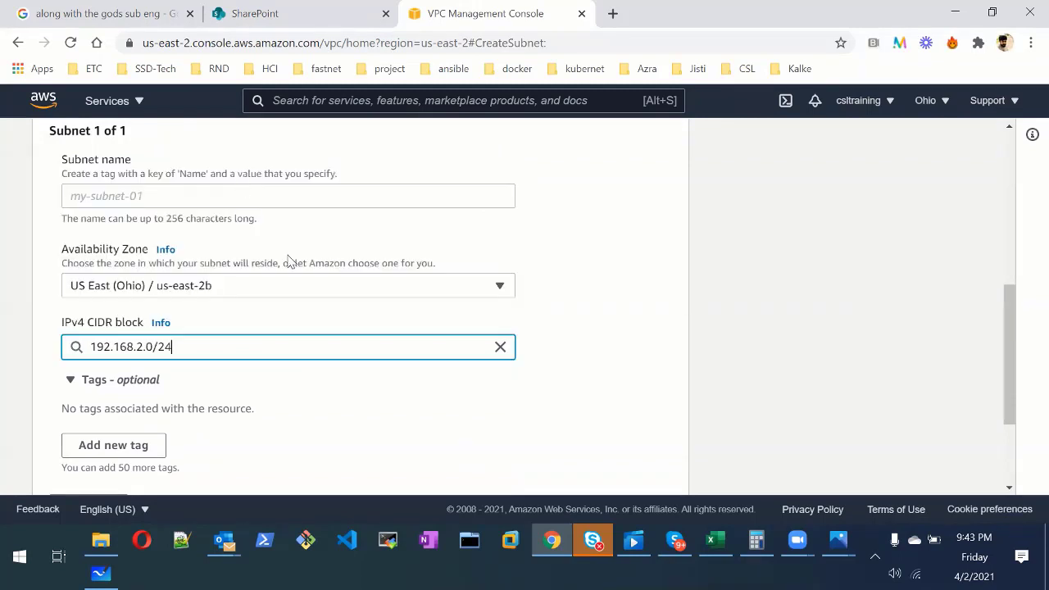
Step: Switch to Microsoft Whiteboard and change the "US-East-a" and "US-East-b" label lines to "US-East-2a" and "US-East-2b"
click(101, 573)
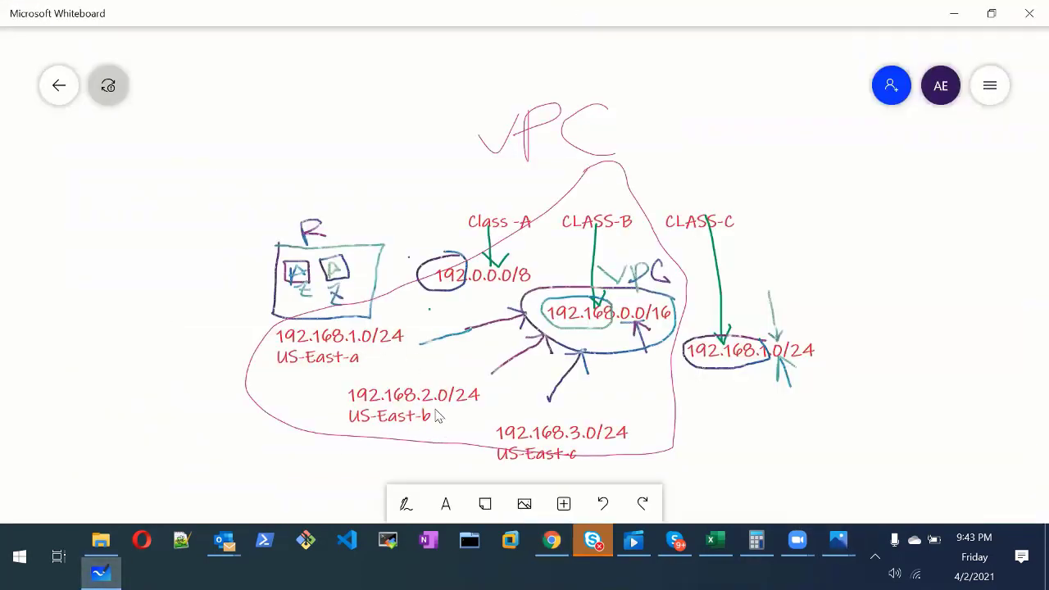
click(551, 541)
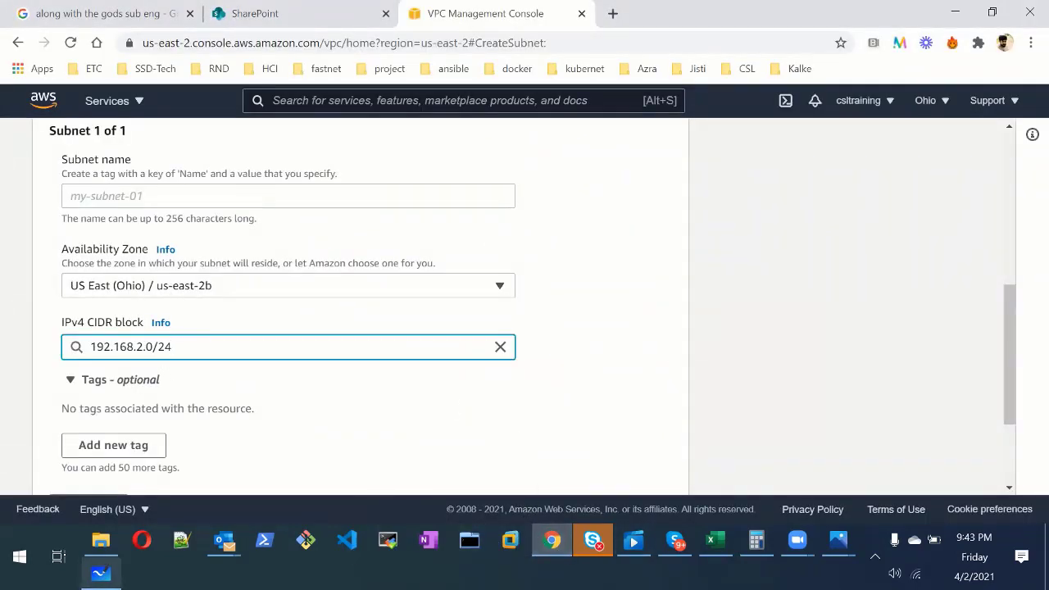
click(101, 573)
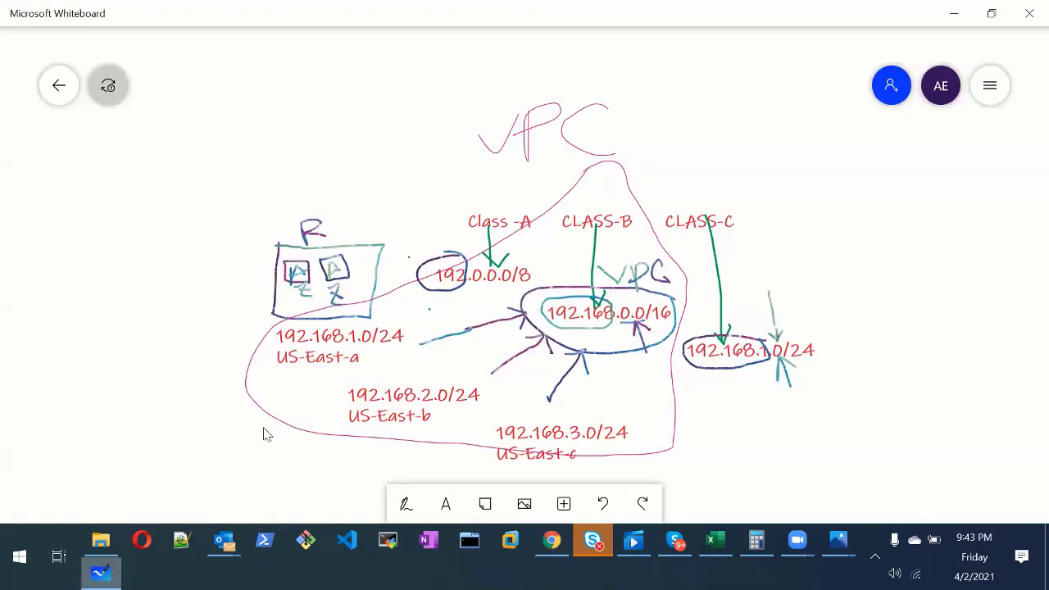
click(365, 361)
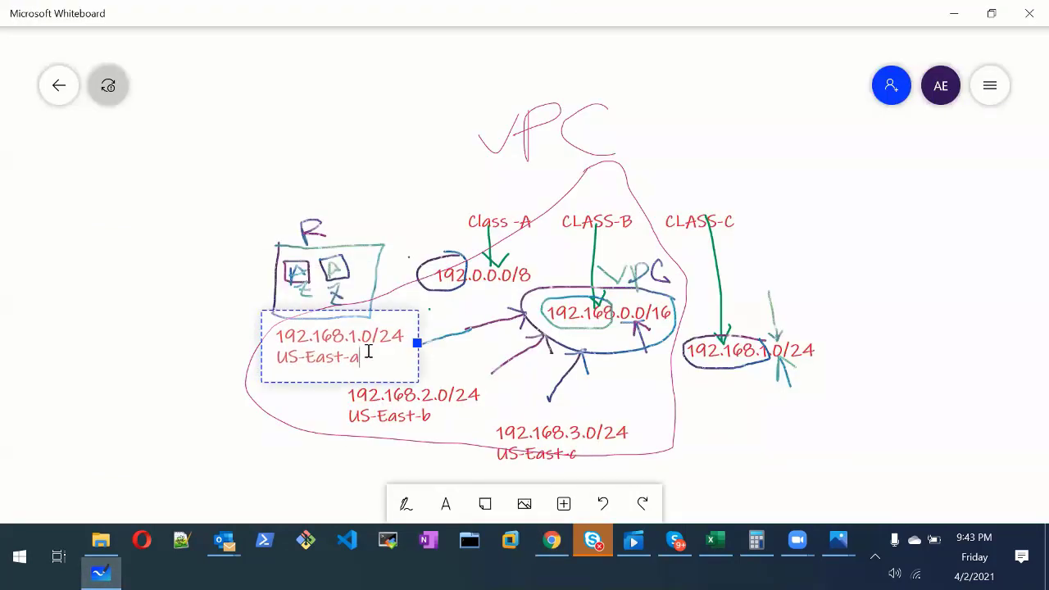
key(Left)
text(1)
key(BackSpace)
text(2)
click(435, 418)
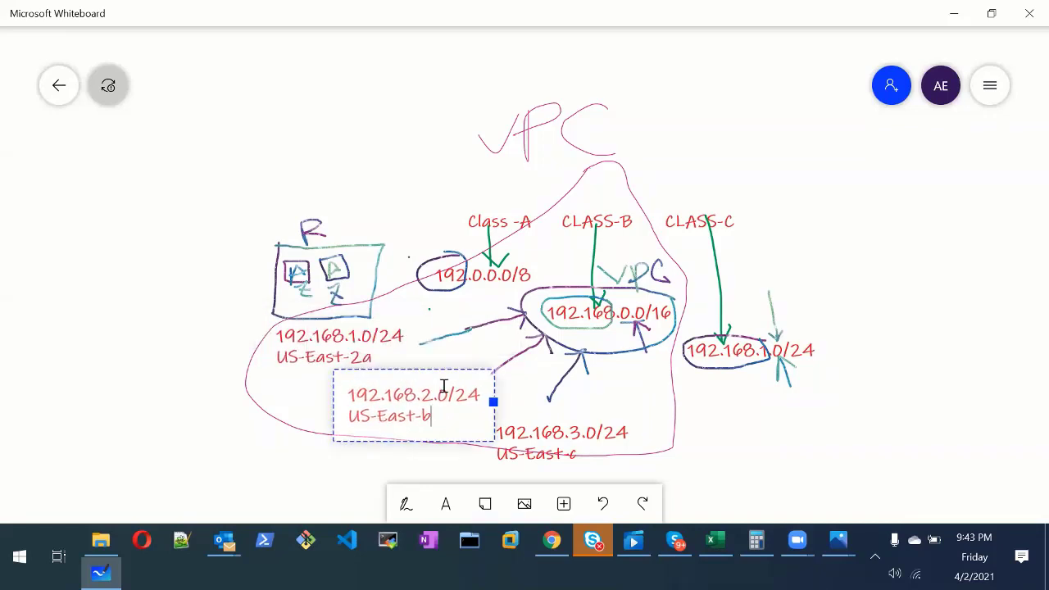
text(2)
Step: Change the "US-East-c" line under 192.168.3.0/24 on the whiteboard to "US-East-2c"
click(587, 460)
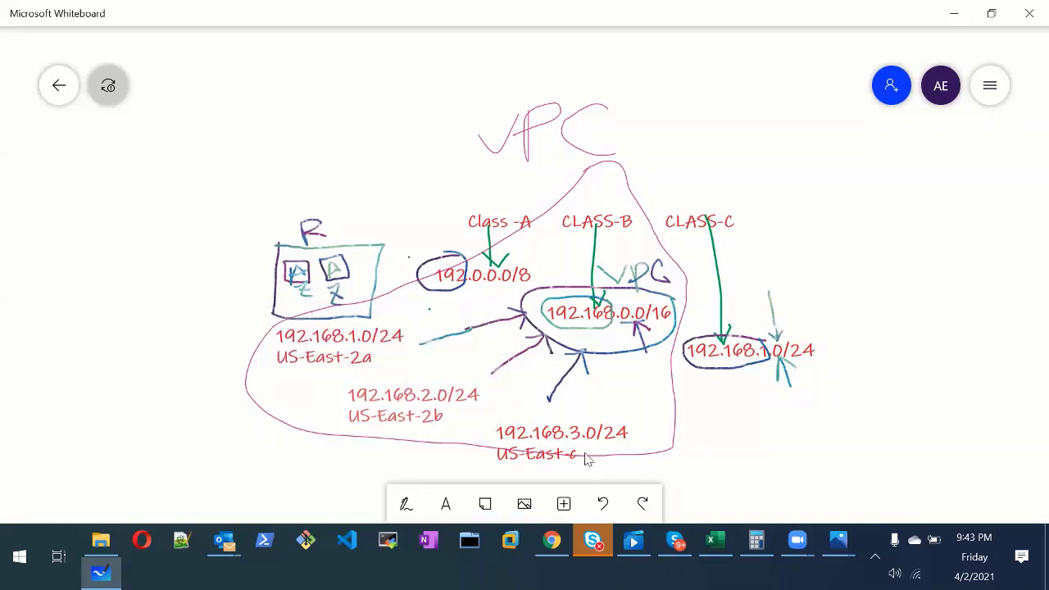
scroll(587, 460, down, 5)
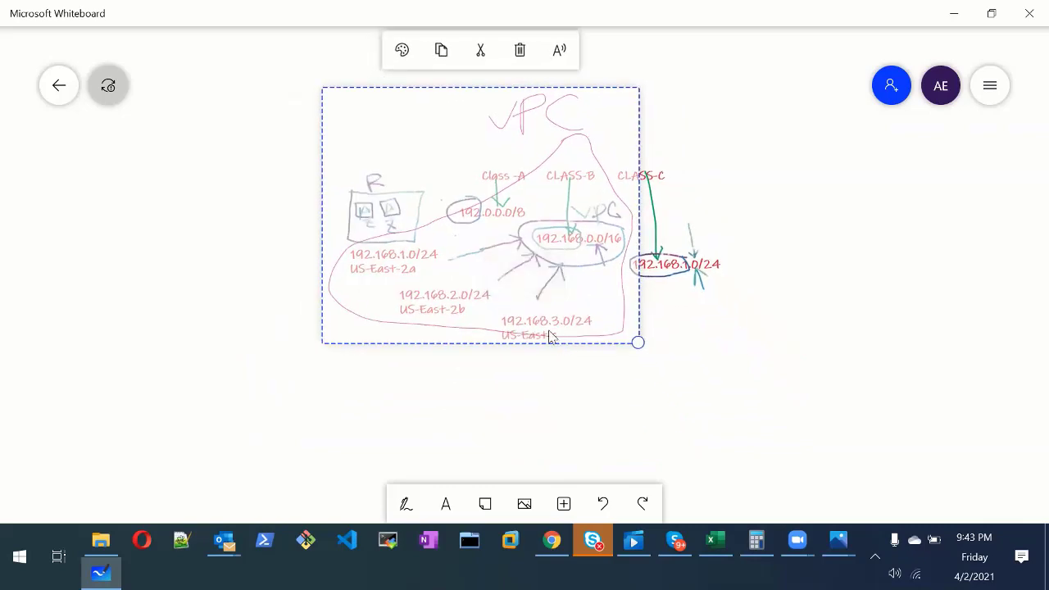
scroll(550, 345, up, 6)
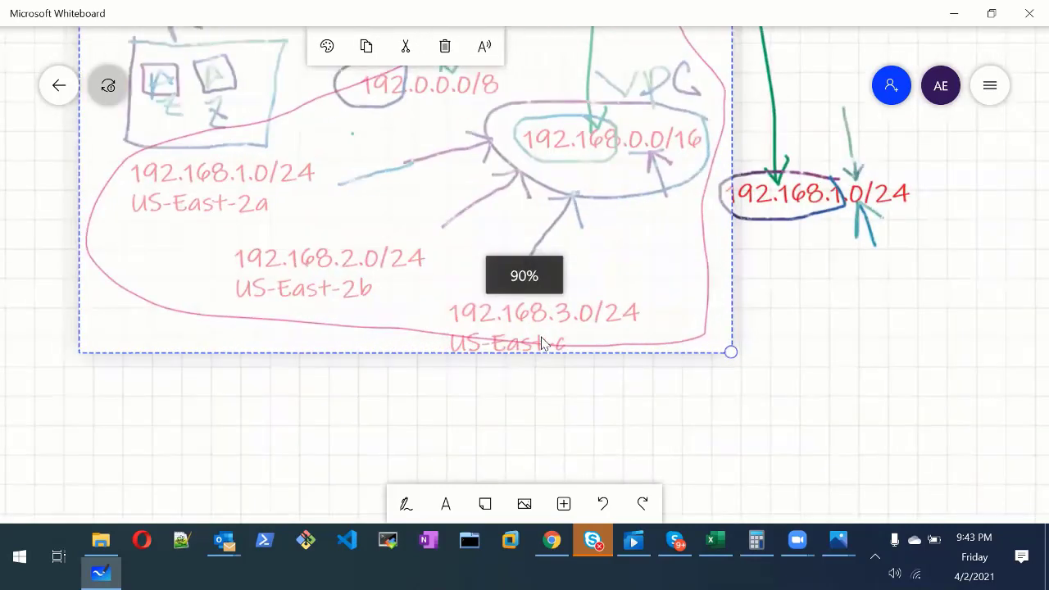
scroll(525, 414, up, 1)
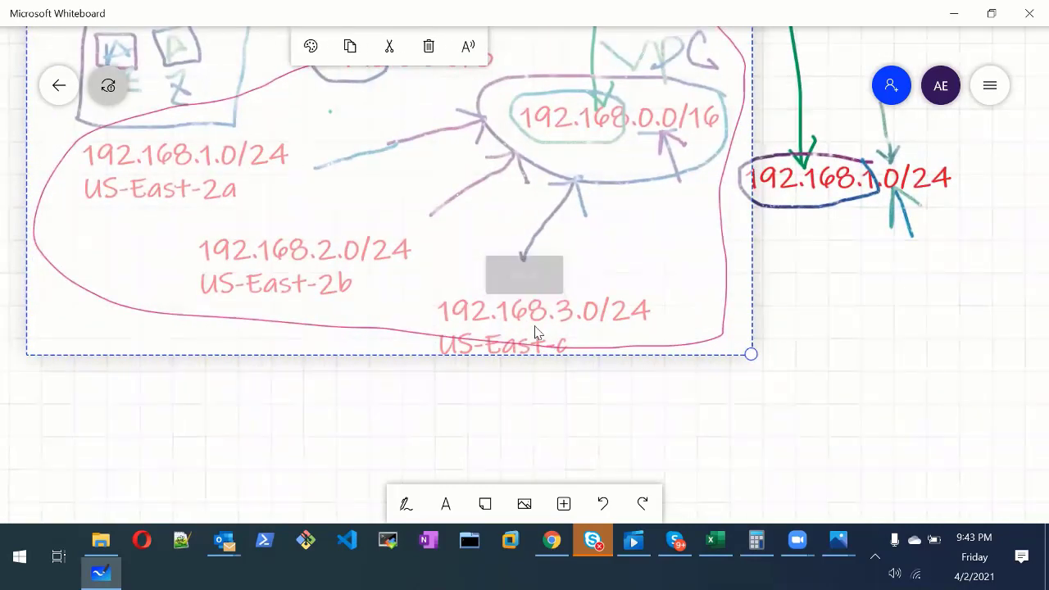
scroll(549, 393, down, 2)
scroll(549, 393, down, 6)
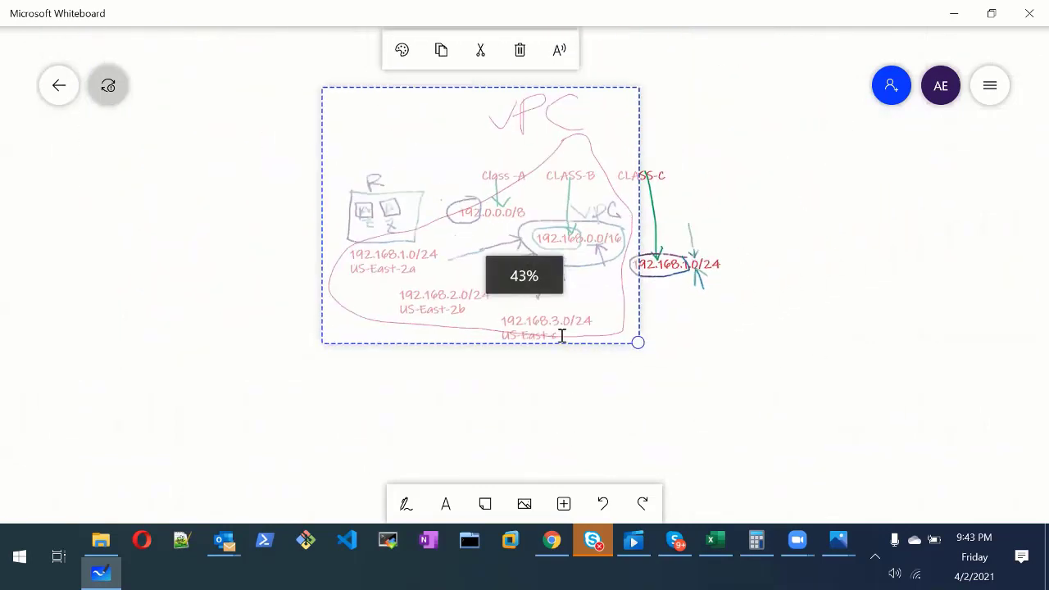
click(562, 336)
text(2)
click(639, 393)
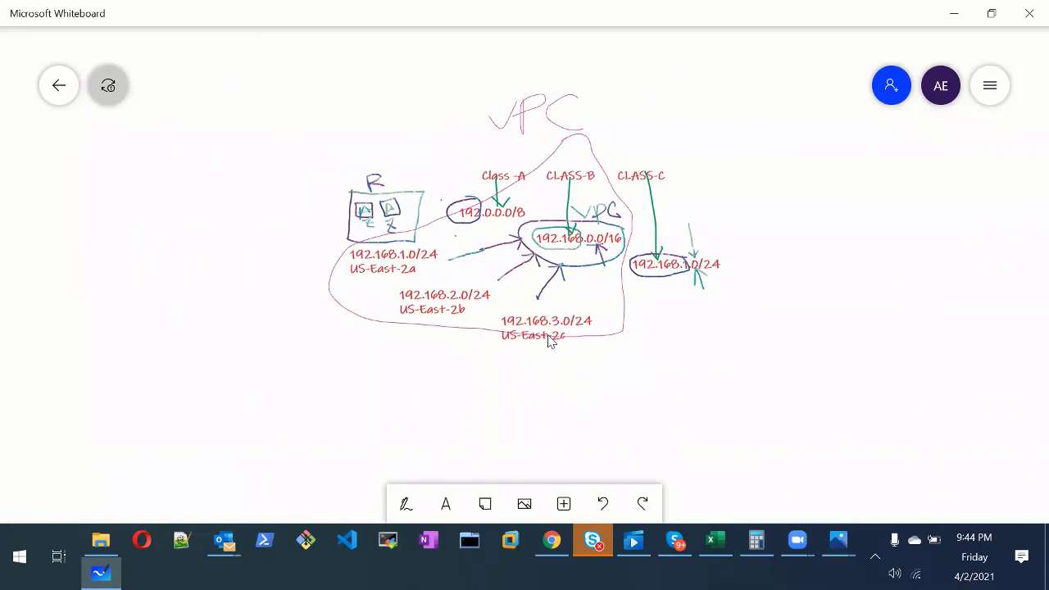
Step: Undo the last text edits on the 192.168.2.0/24 and 192.168.3.0/24 whiteboard labels
key(ctrl+z)
key(ctrl+z)
key(ctrl+z)
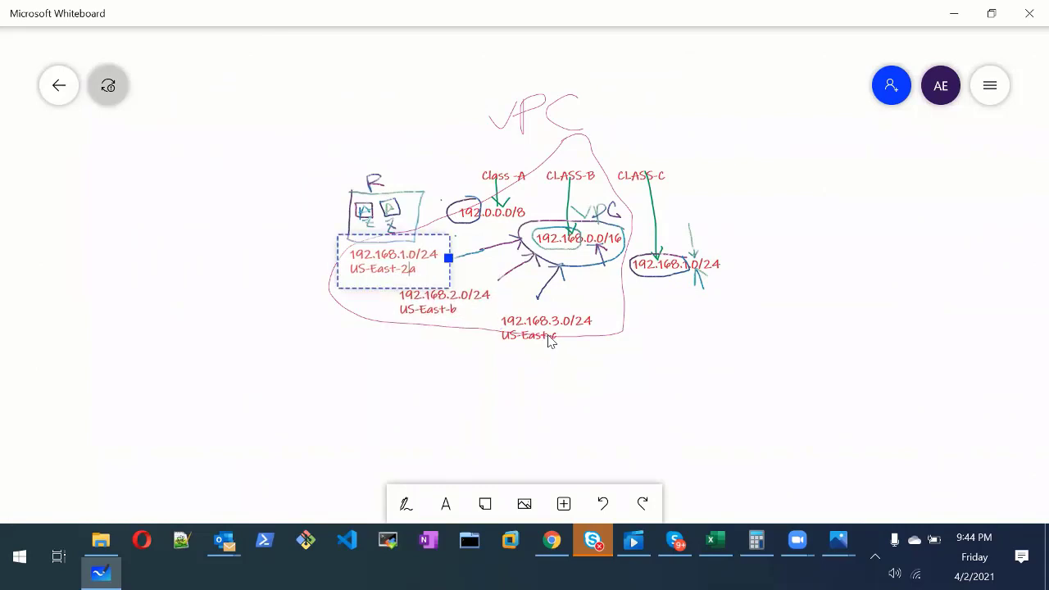
Step: Edit the zone lines under 192.168.2.0/24 and 192.168.3.0/24 to read "US-East-2b" and "US-East-2c"
click(483, 305)
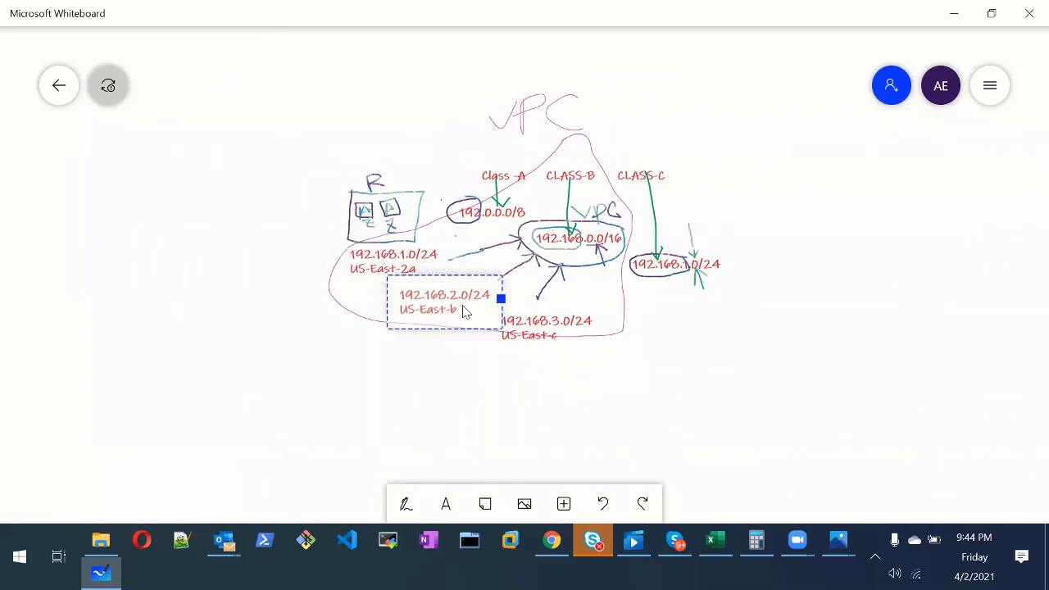
click(528, 325)
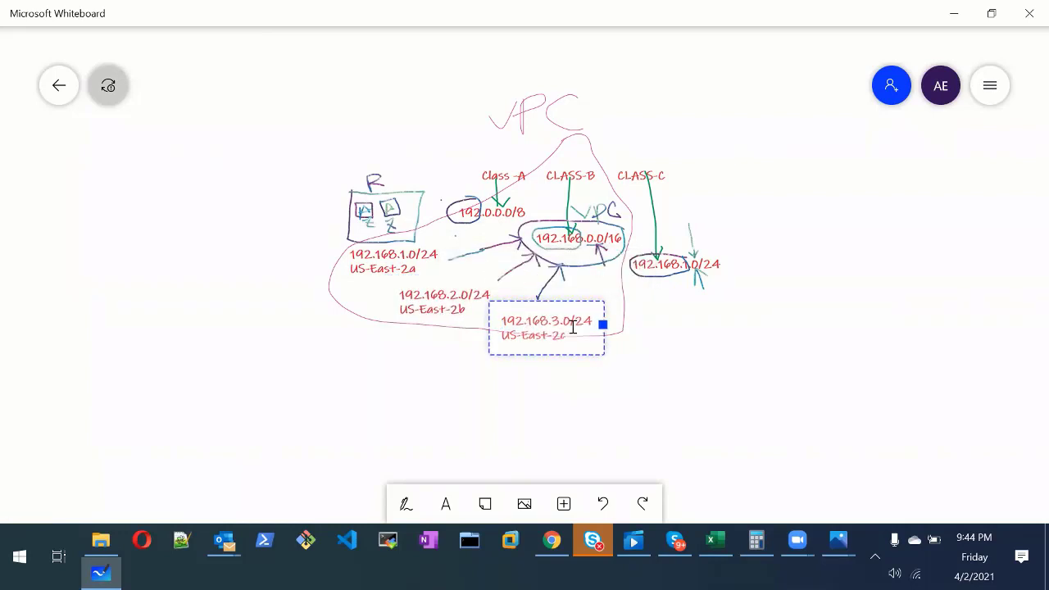
click(664, 421)
Step: Switch to the AWS console in Chrome, name the second subnet CSL-CLASS-Subnet-2, and create it
click(551, 542)
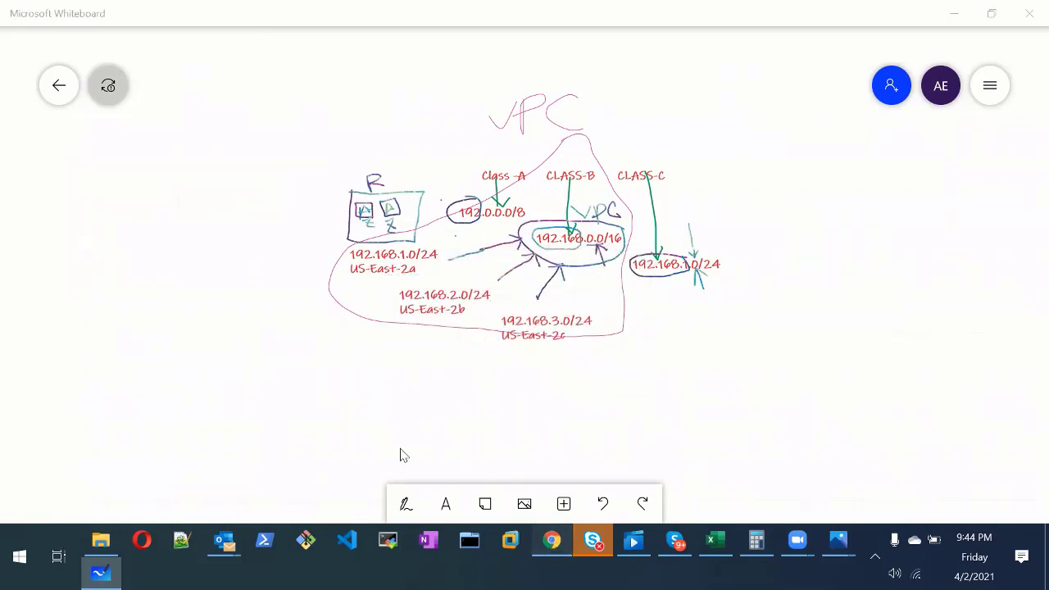
click(122, 198)
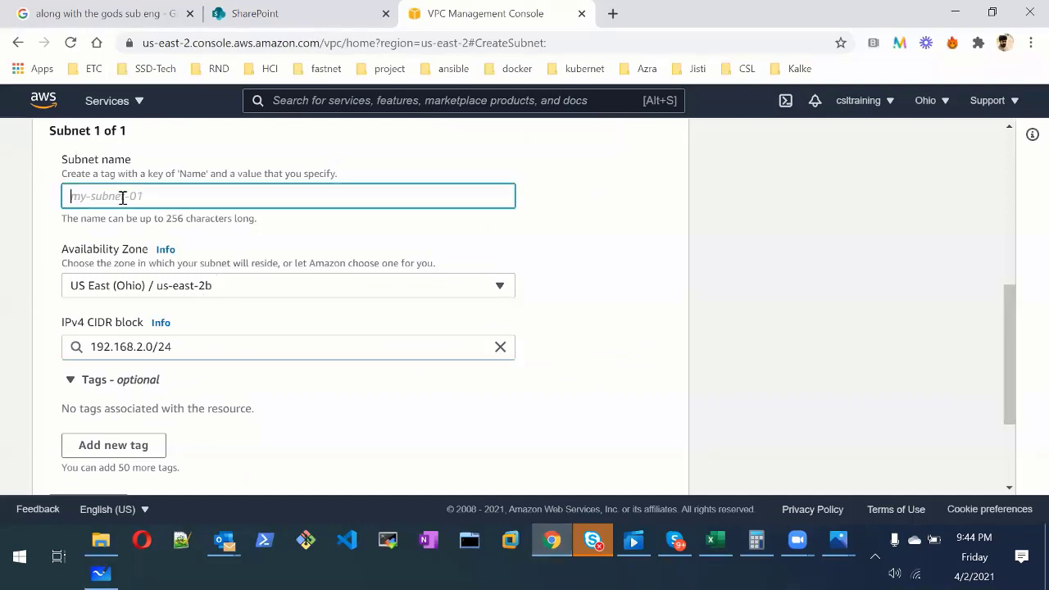
text(CS)
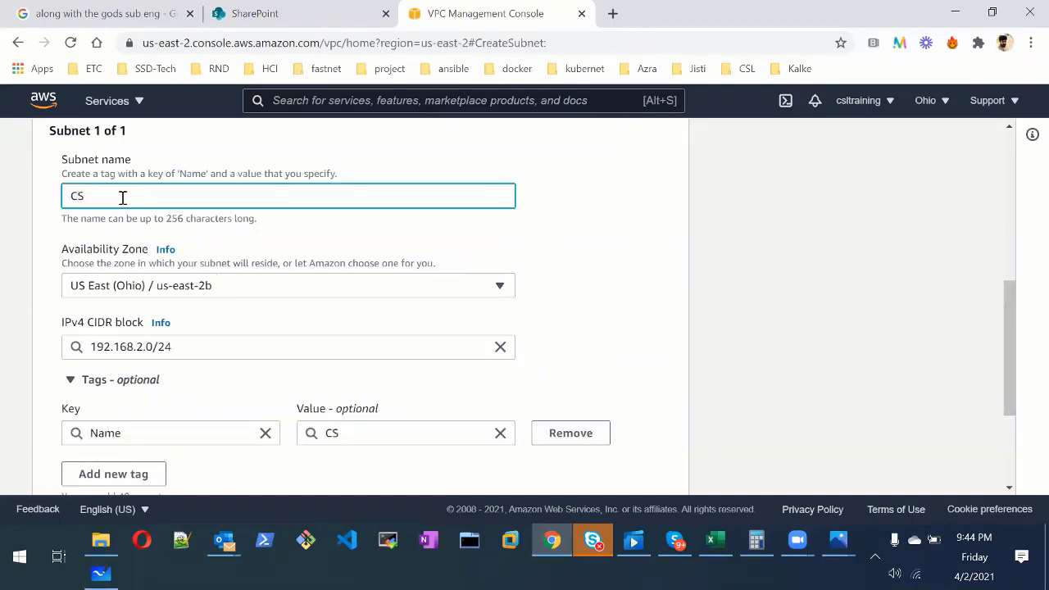
key(BackSpace)
key(BackSpace)
text(CSL-CLASS-Subnet)
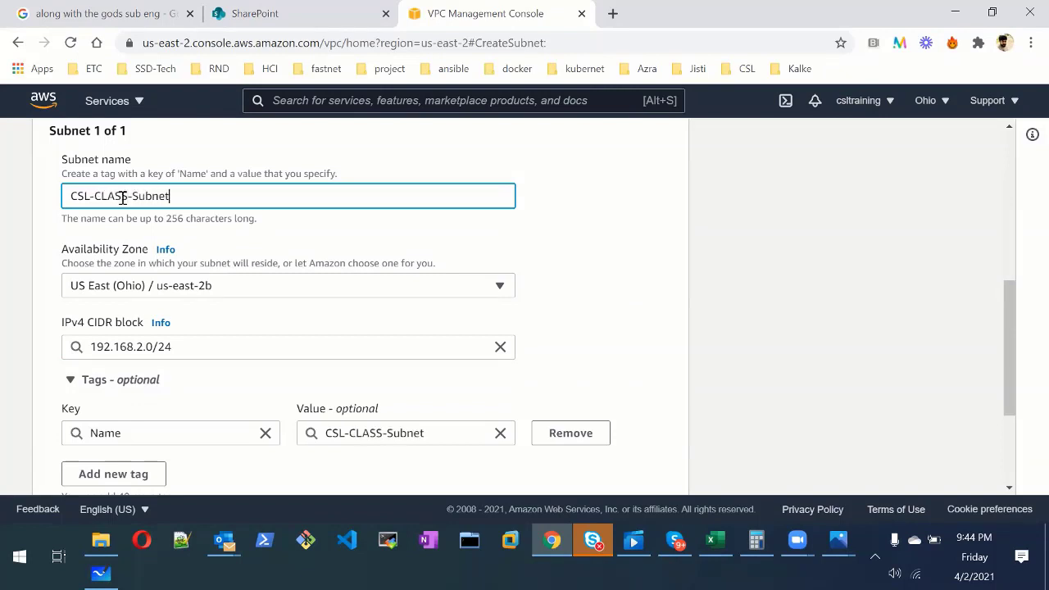
text(-2)
scroll(405, 375, down, 3)
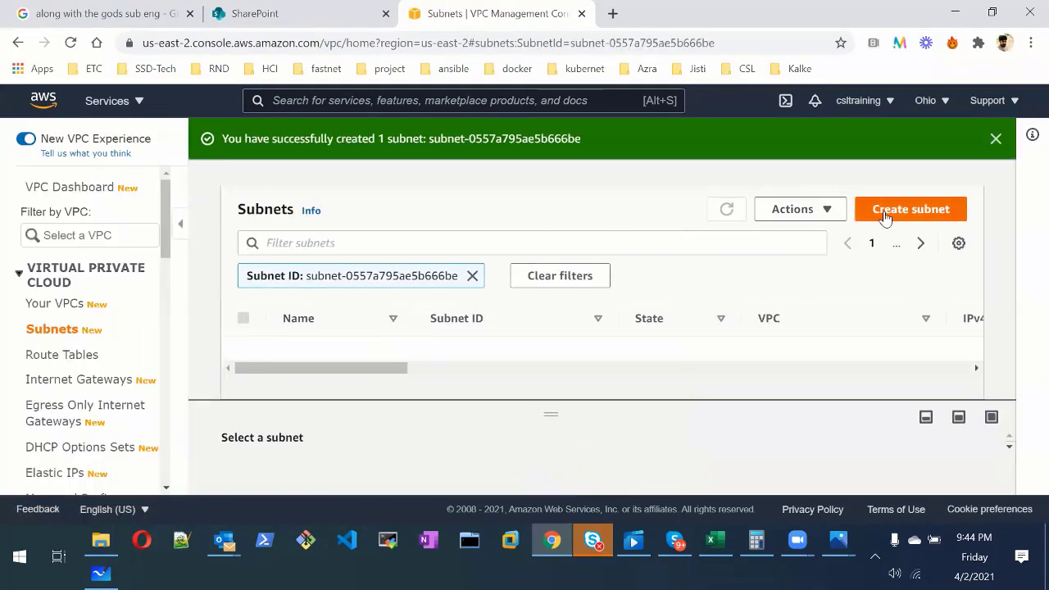
Step: Start a third subnet in the CSL-CLASS-Test-VPC and name it CSL-CLASS-subnet-3
click(885, 211)
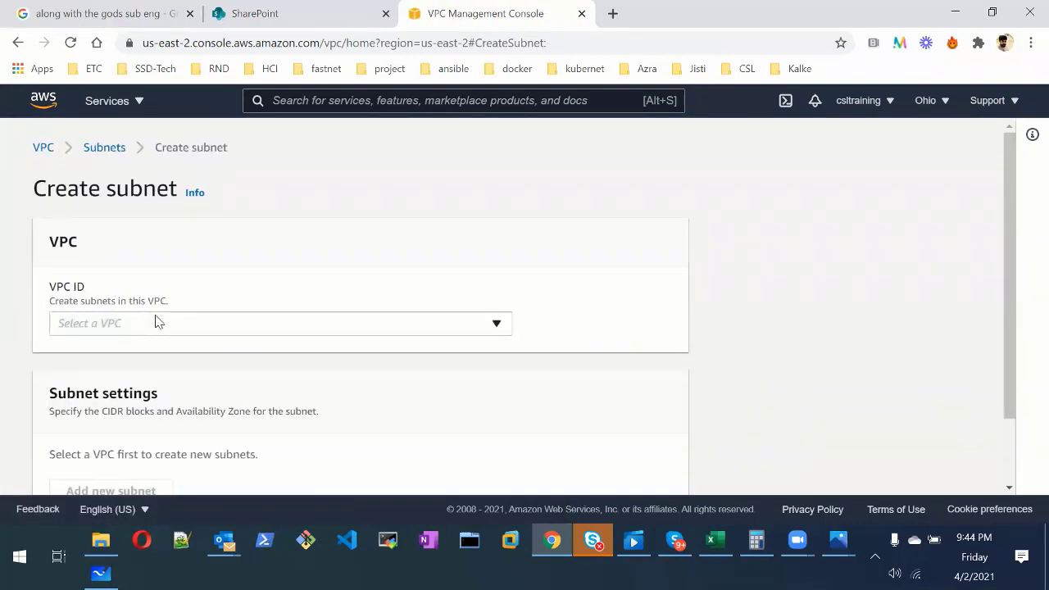
click(159, 323)
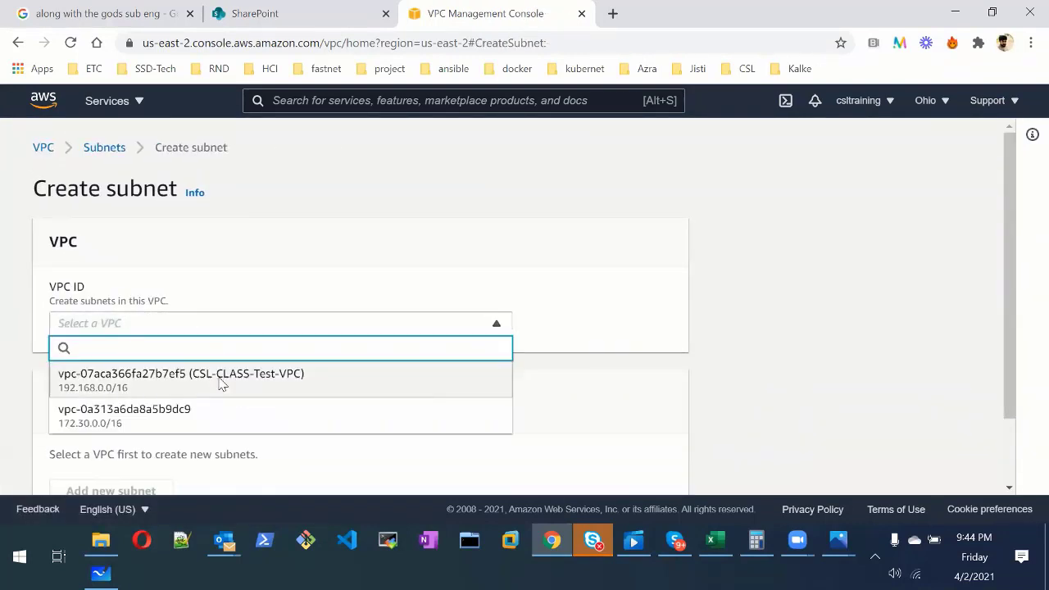
click(220, 384)
scroll(196, 398, down, 3)
click(118, 363)
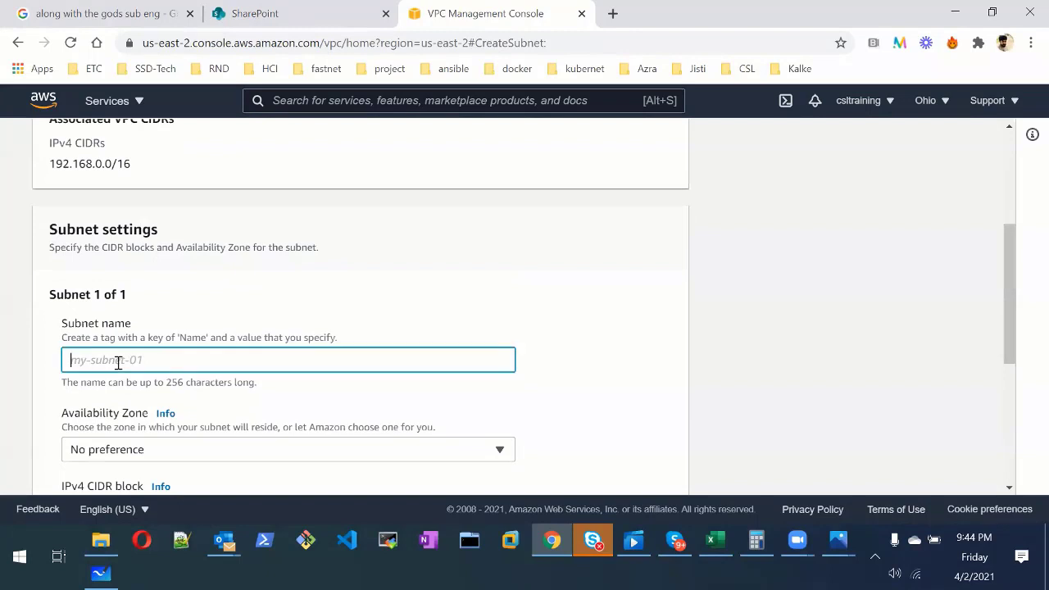
text(CSL-CLASS-)
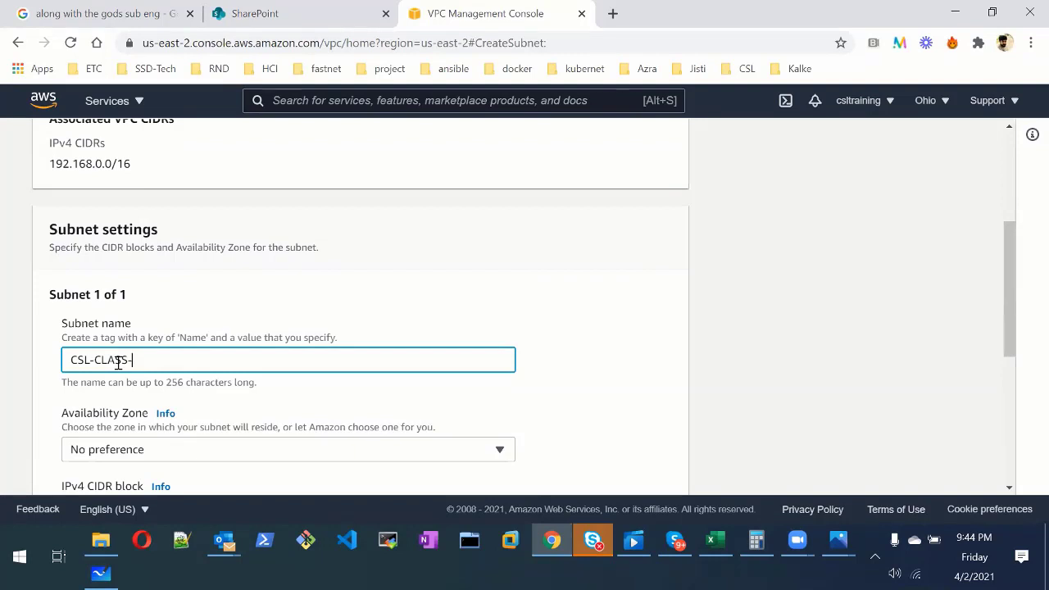
text(subnet-3)
scroll(235, 364, down, 2)
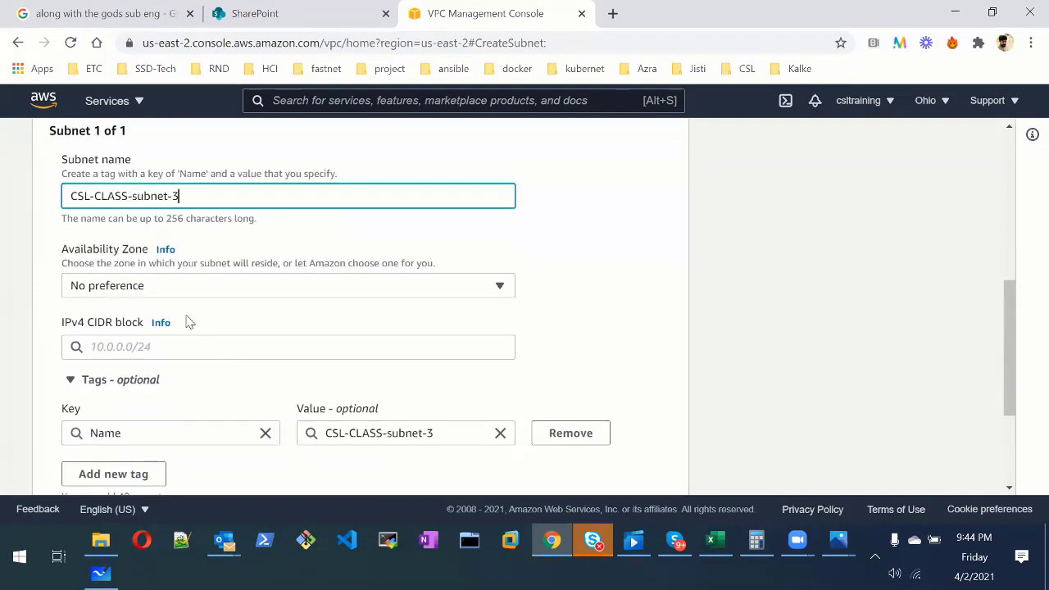
Step: Create the third subnet in availability zone US East (Ohio) / us-east-2c with IPv4 CIDR block 192.168.3.0/24
click(169, 284)
click(211, 435)
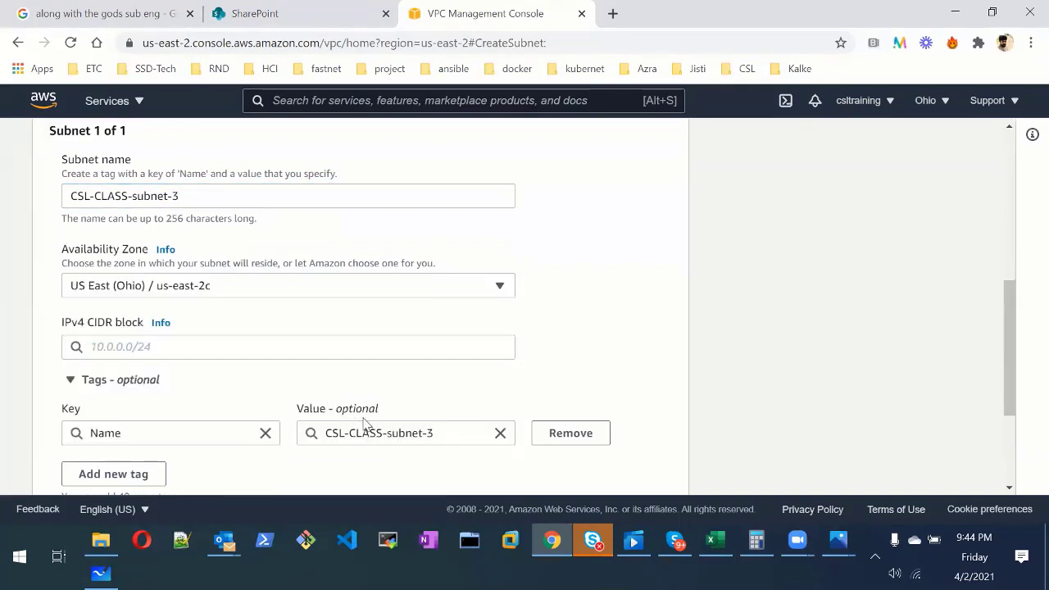
scroll(153, 281, down, 1)
click(140, 263)
text(192)
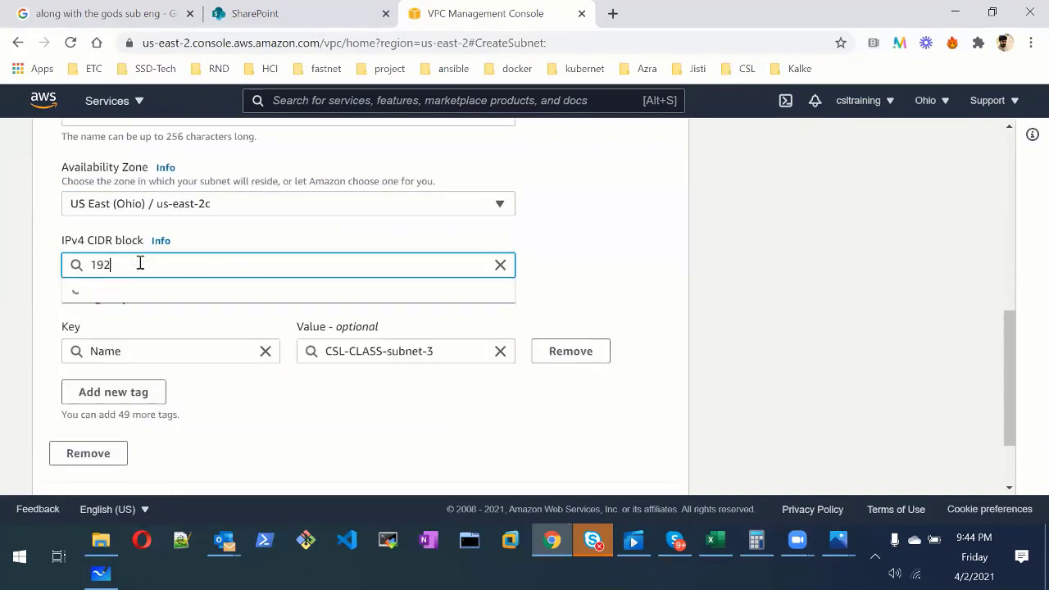
text(.168.3.0)
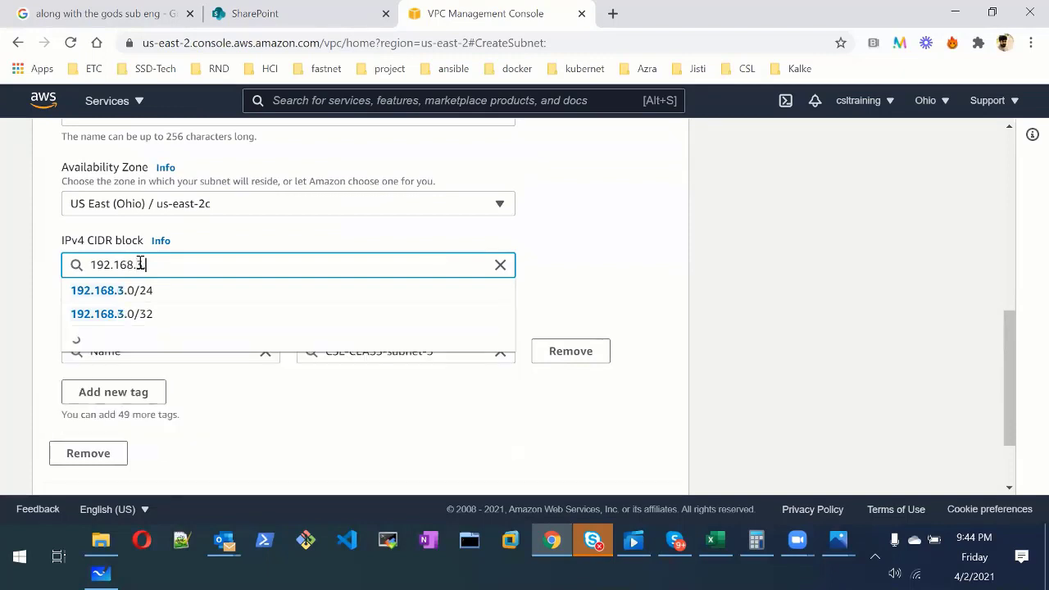
click(187, 293)
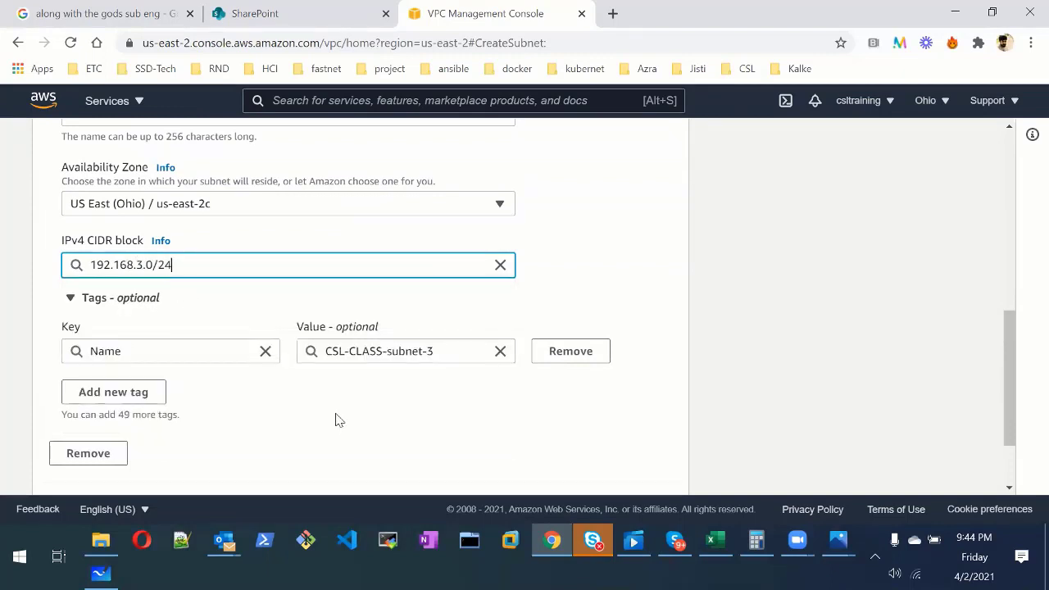
scroll(655, 467, down, 1)
click(661, 467)
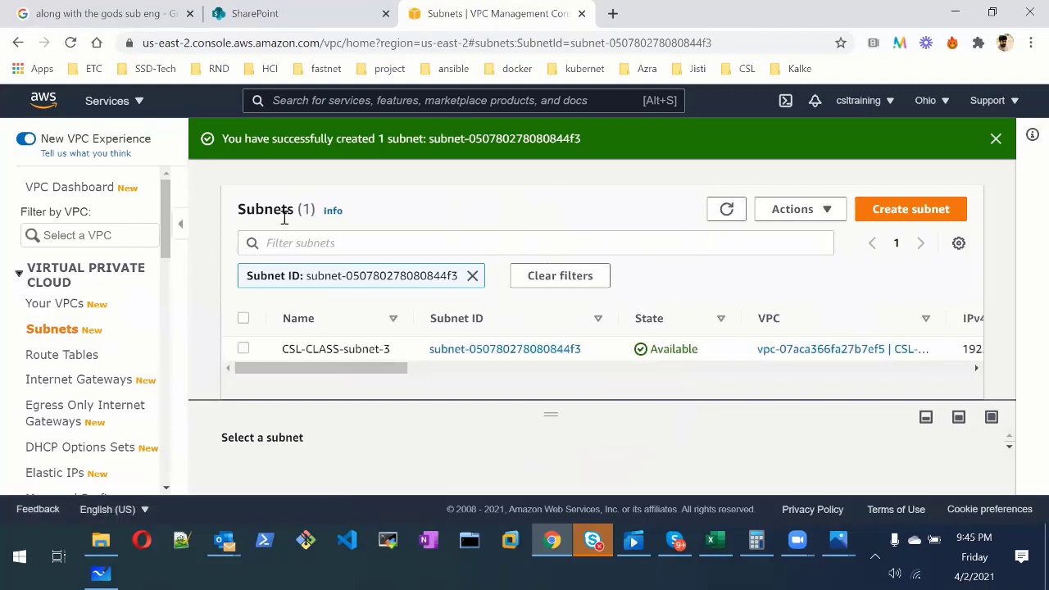
Step: Show the full subnet list, select CSL-CLASS-Subnet-1, and review the IPv4 CIDR, available address and availability zone columns
click(76, 334)
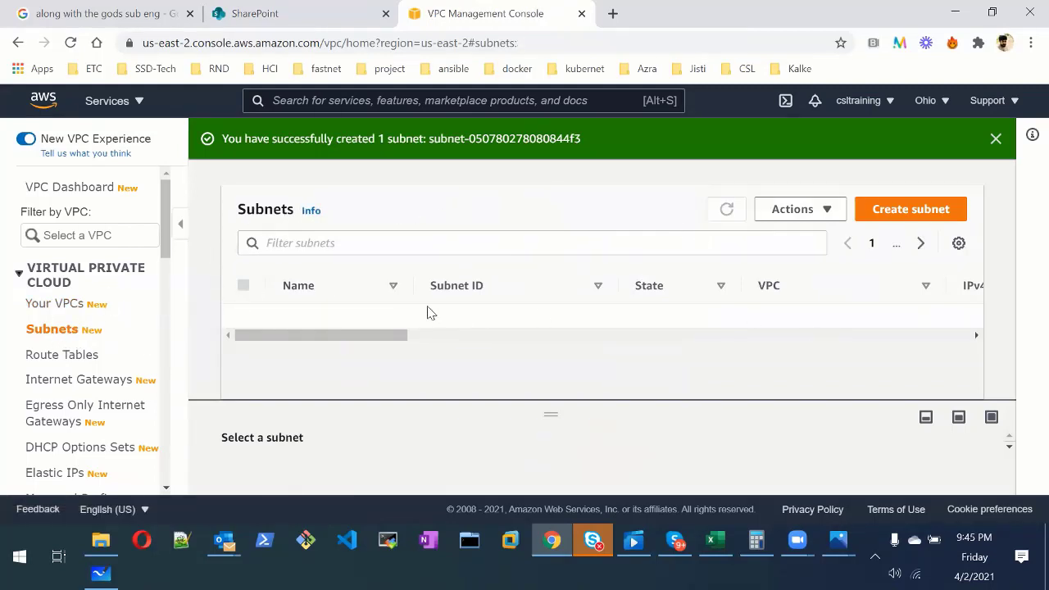
scroll(623, 329, down, 2)
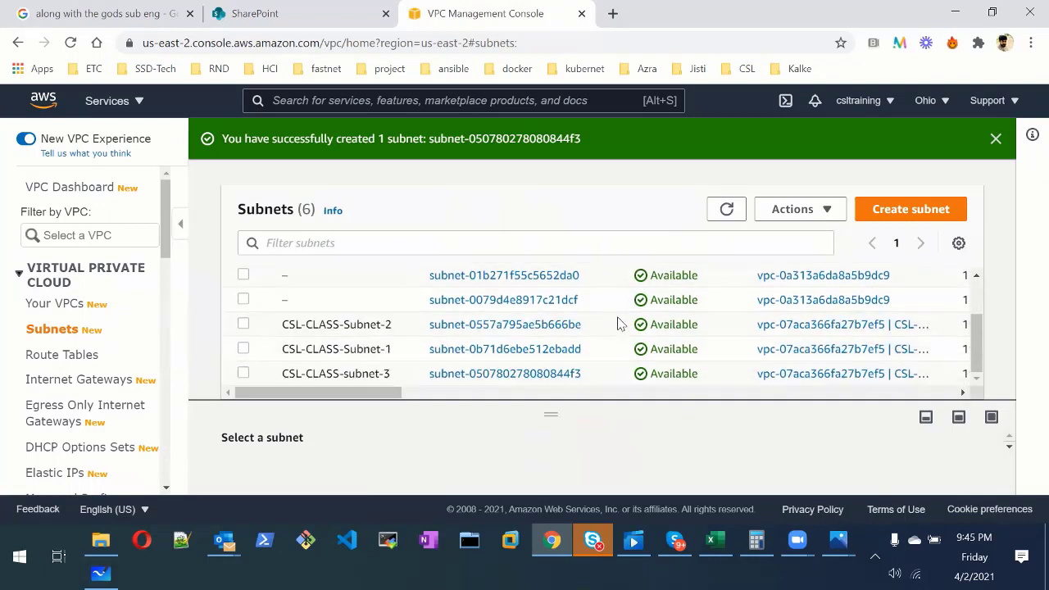
click(358, 349)
scroll(358, 387, right, 1)
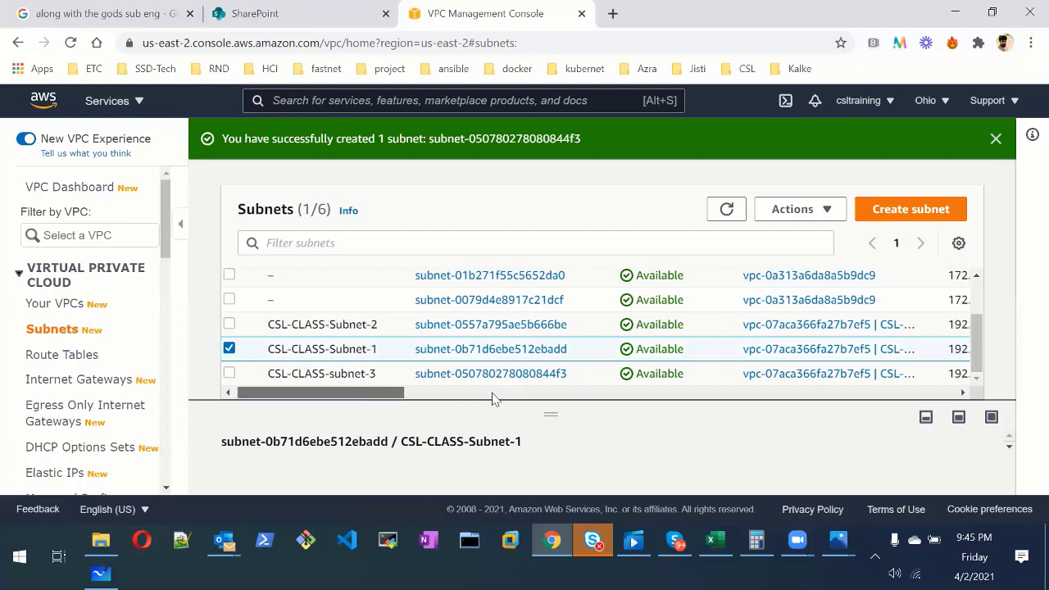
scroll(492, 398, right, 4)
scroll(619, 363, up, 2)
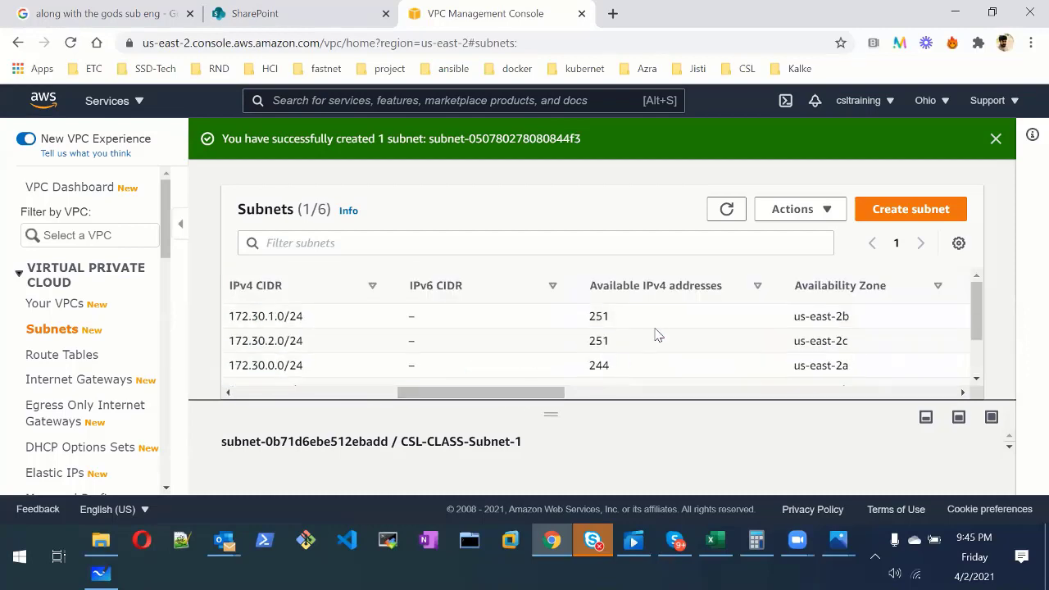
Step: Try sorting the subnet list by the auto-assign public IPv4 address and auto-assign customer-owned address columns
drag(475, 393, 824, 395)
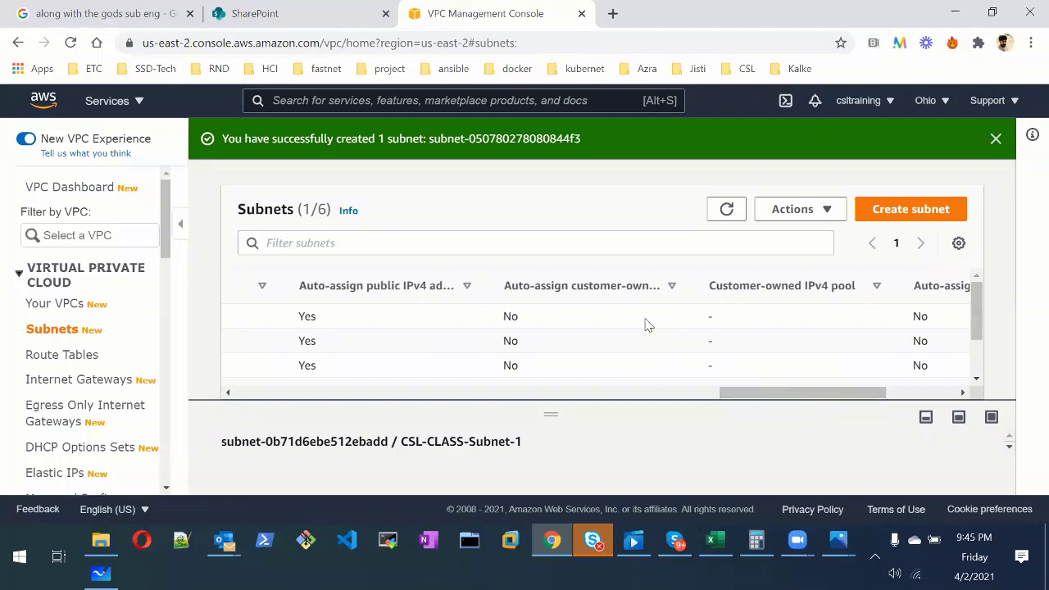
click(421, 286)
click(421, 287)
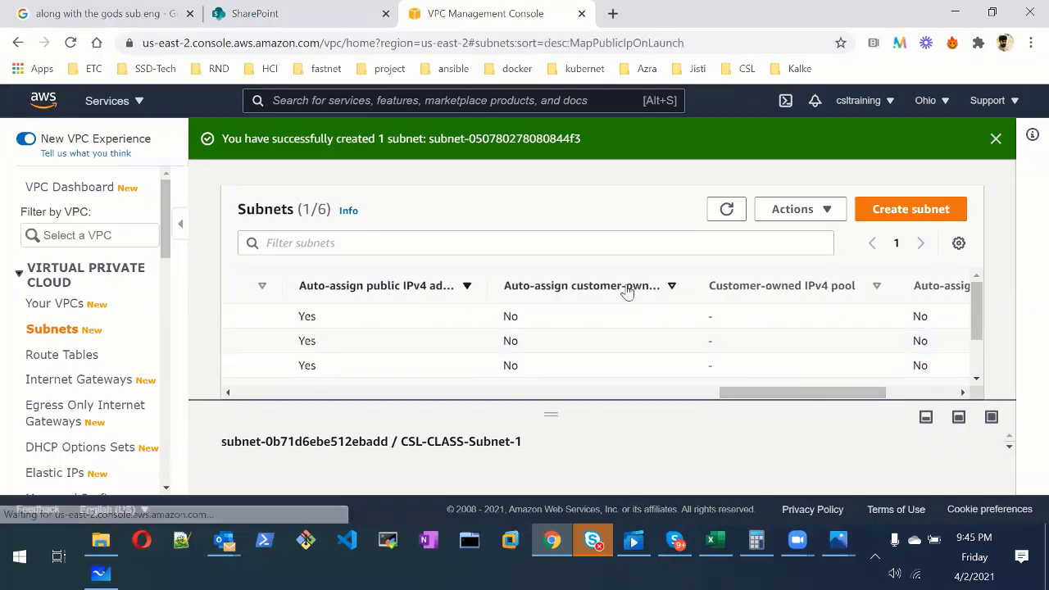
click(672, 291)
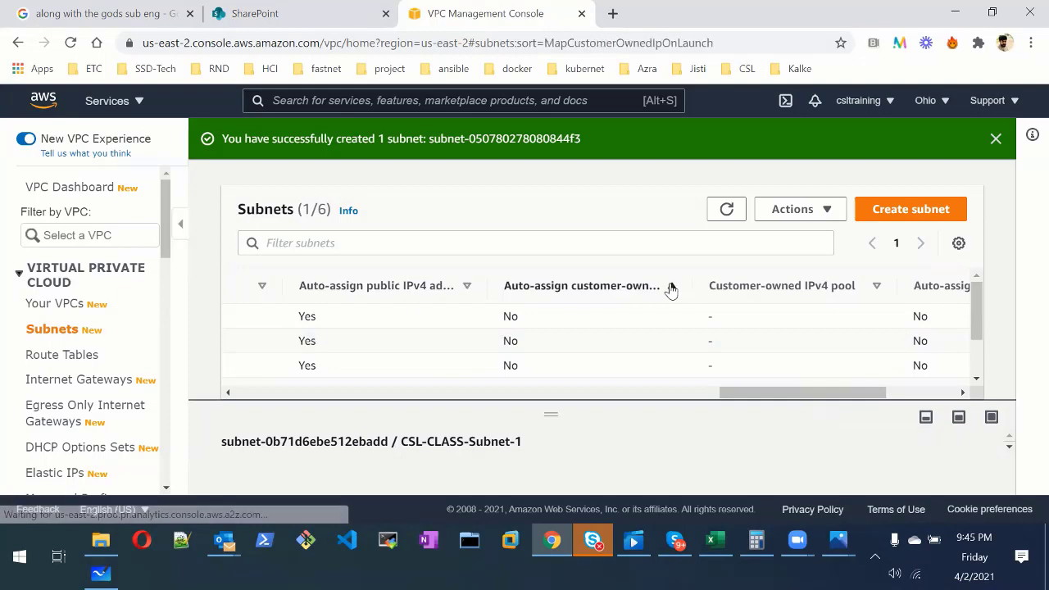
click(673, 290)
click(602, 293)
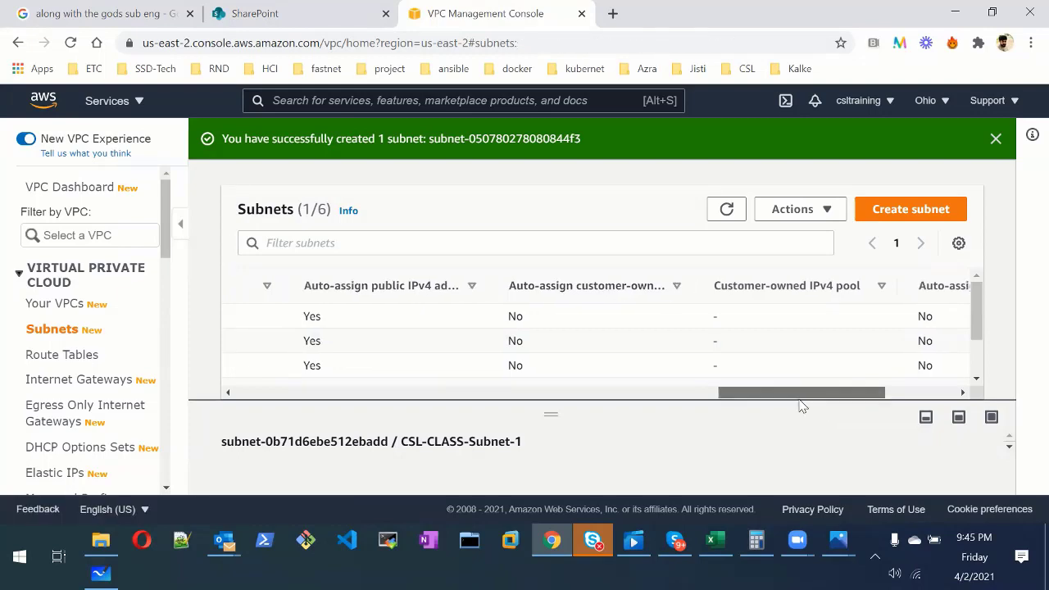
Step: Open the details of CSL-CLASS-Subnet-2 and examine its subnet ID
drag(801, 393, 319, 394)
scroll(432, 374, down, 1)
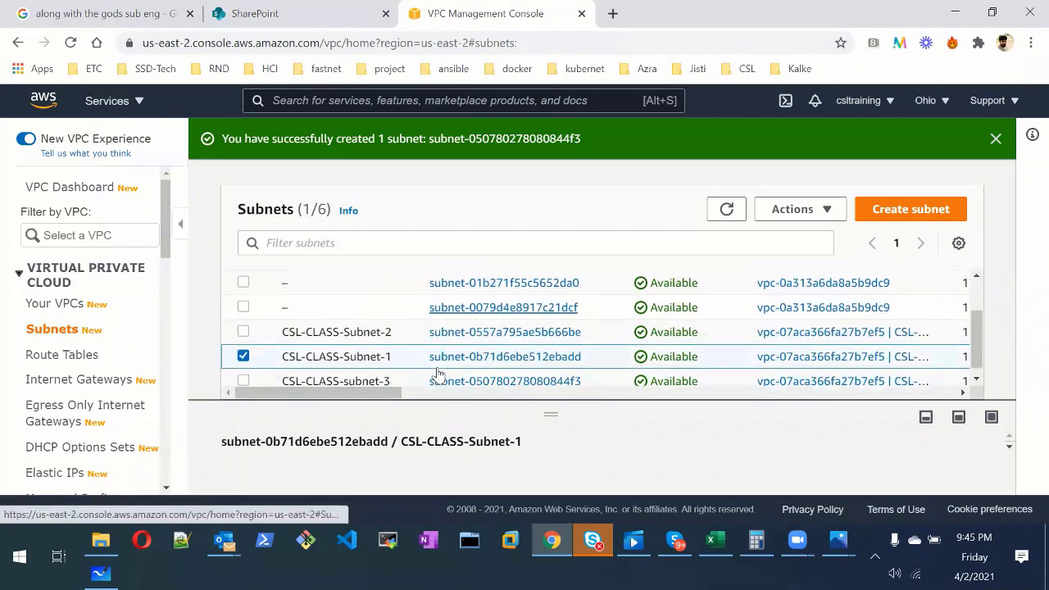
click(471, 326)
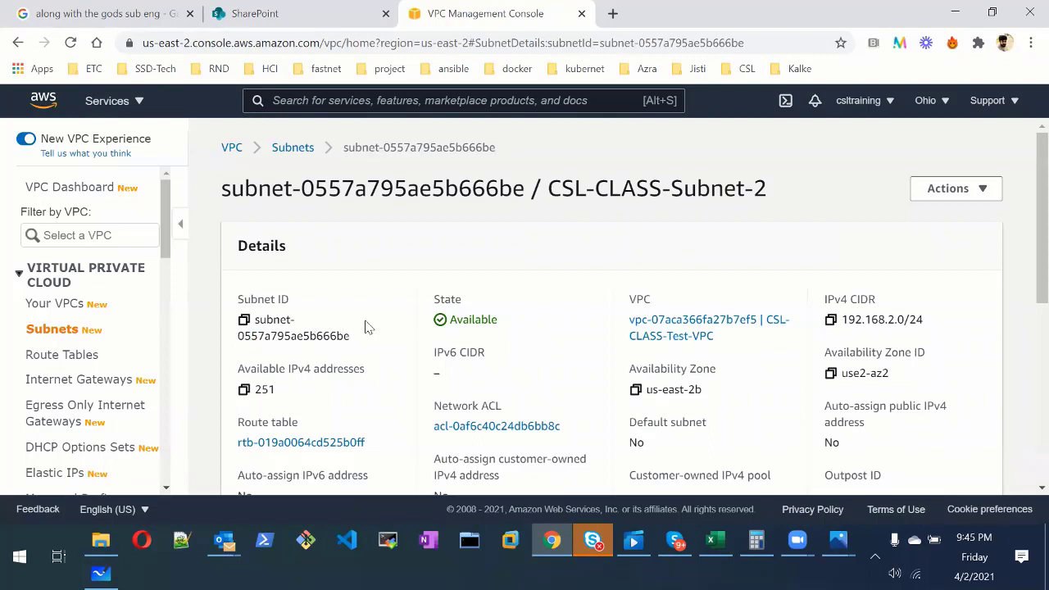
drag(245, 334, 323, 333)
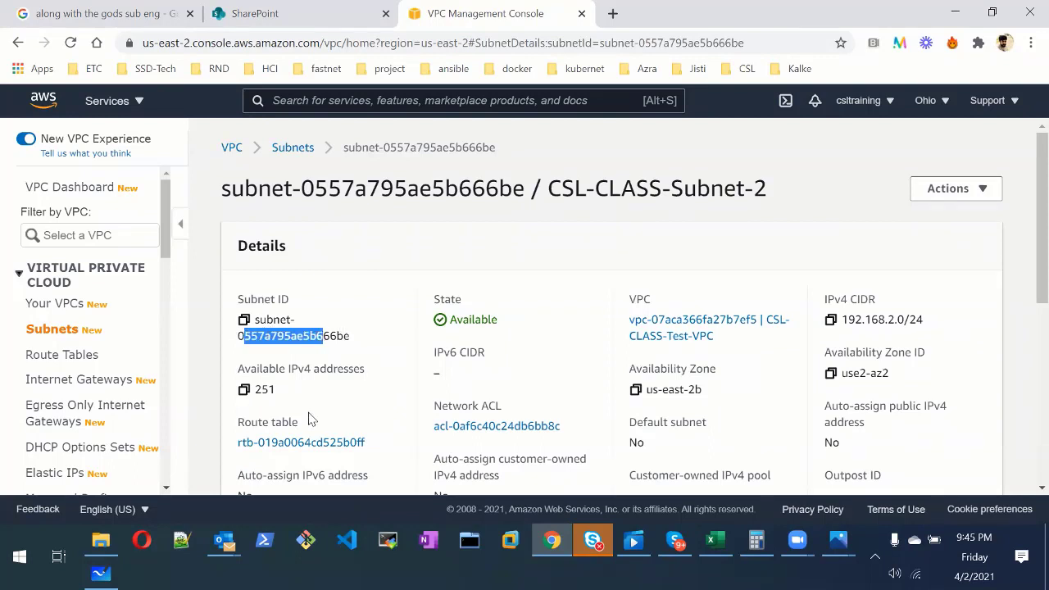
Step: Review the details of CSL-CLASS-Subnet-2 together with its route table, network ACL, sharing and flow log information
scroll(309, 420, down, 1)
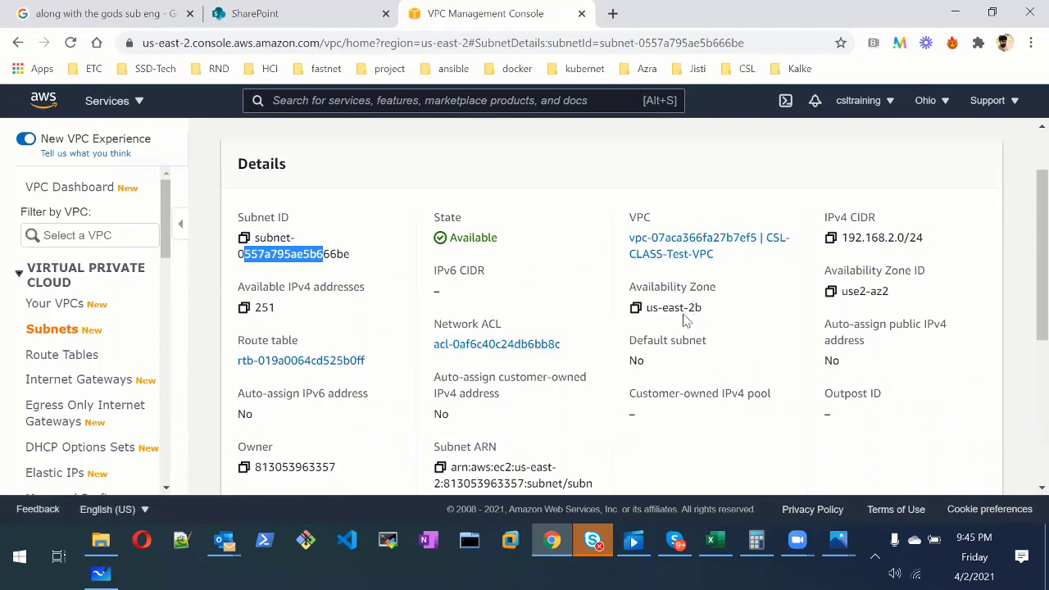
scroll(451, 397, down, 4)
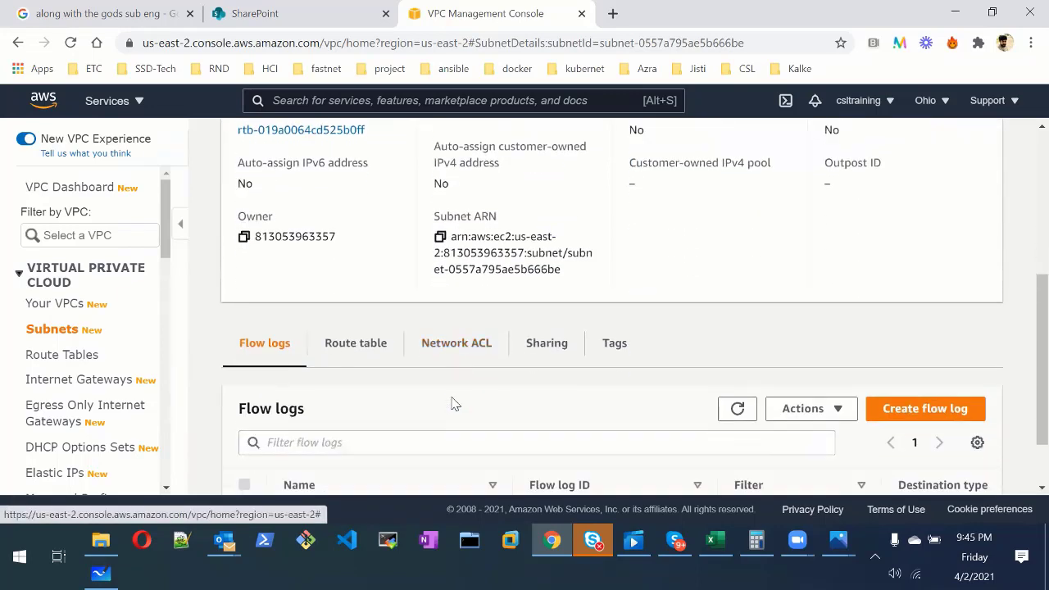
click(356, 264)
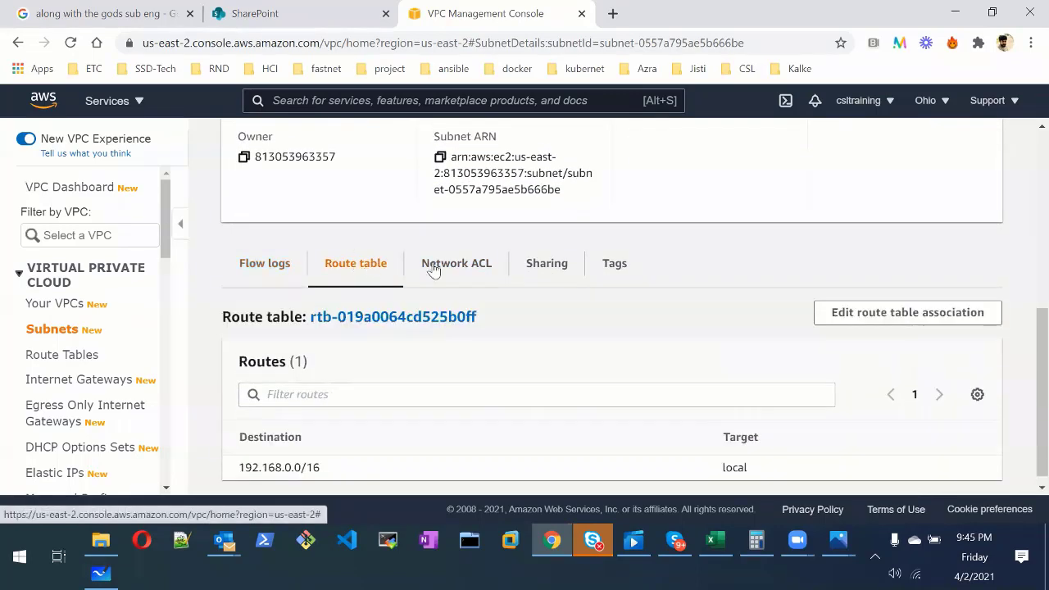
click(485, 270)
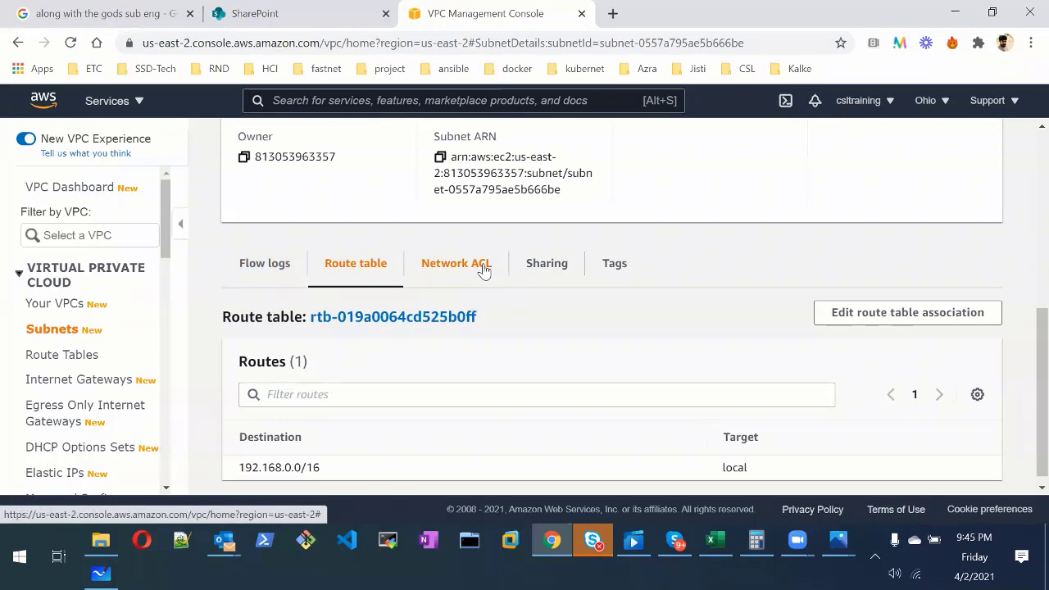
click(546, 269)
click(368, 274)
click(270, 267)
Step: Return to the subnet list, open the details of CSL-CLASS-Subnet-1 and examine its addressing, availability zone and flow logs
click(52, 330)
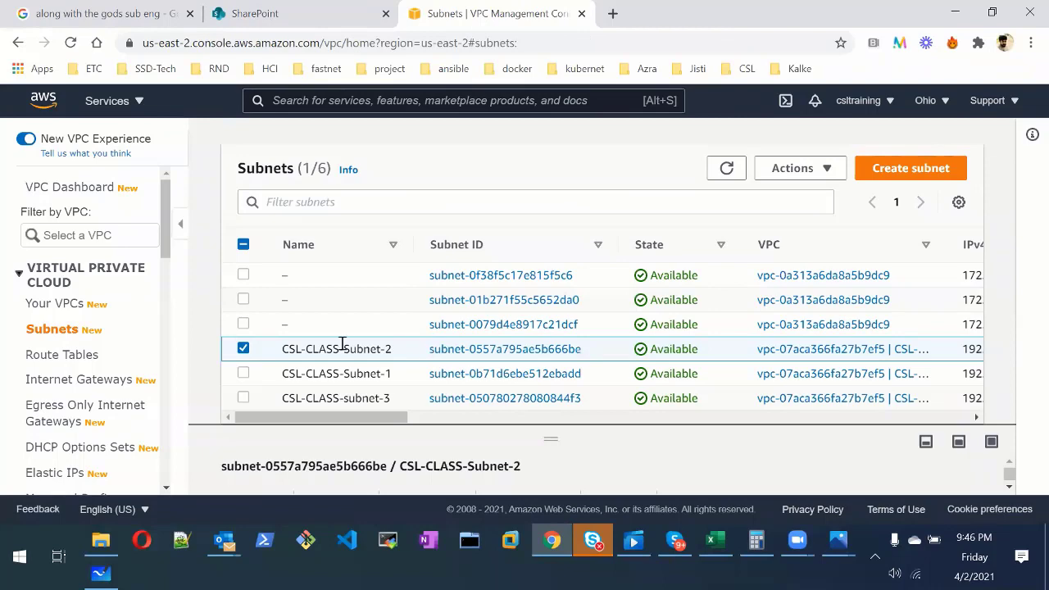
click(242, 373)
click(365, 374)
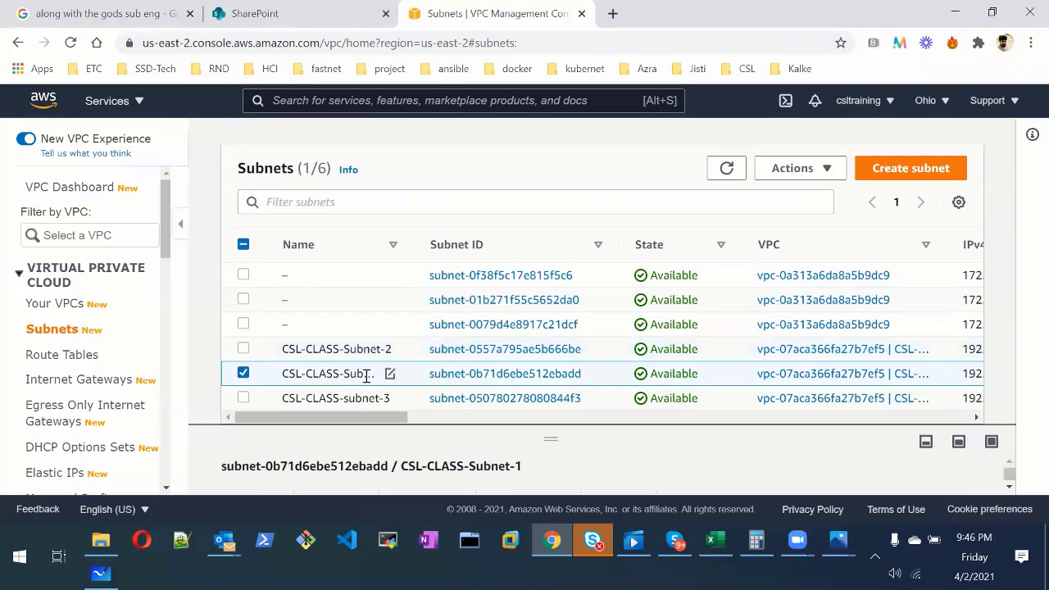
click(504, 372)
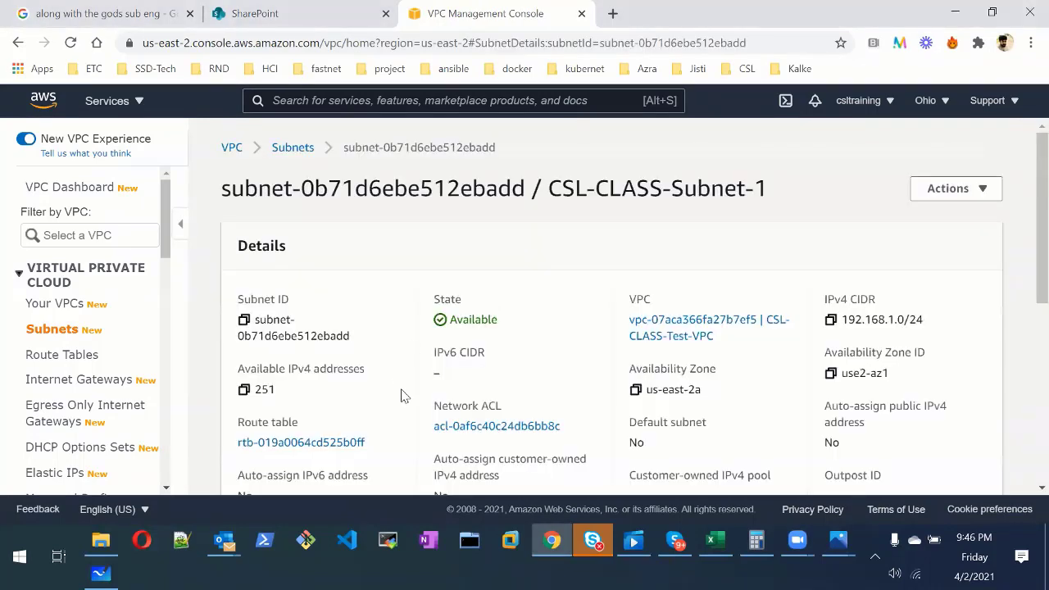
scroll(401, 396, down, 3)
scroll(402, 396, up, 2)
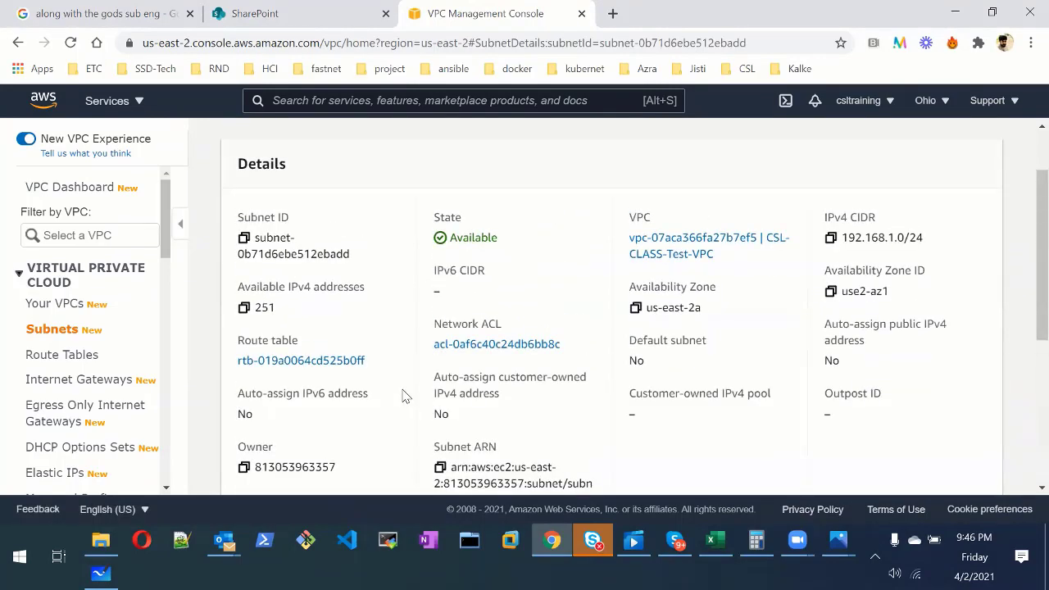
scroll(402, 396, down, 1)
scroll(403, 396, up, 1)
scroll(402, 396, up, 1)
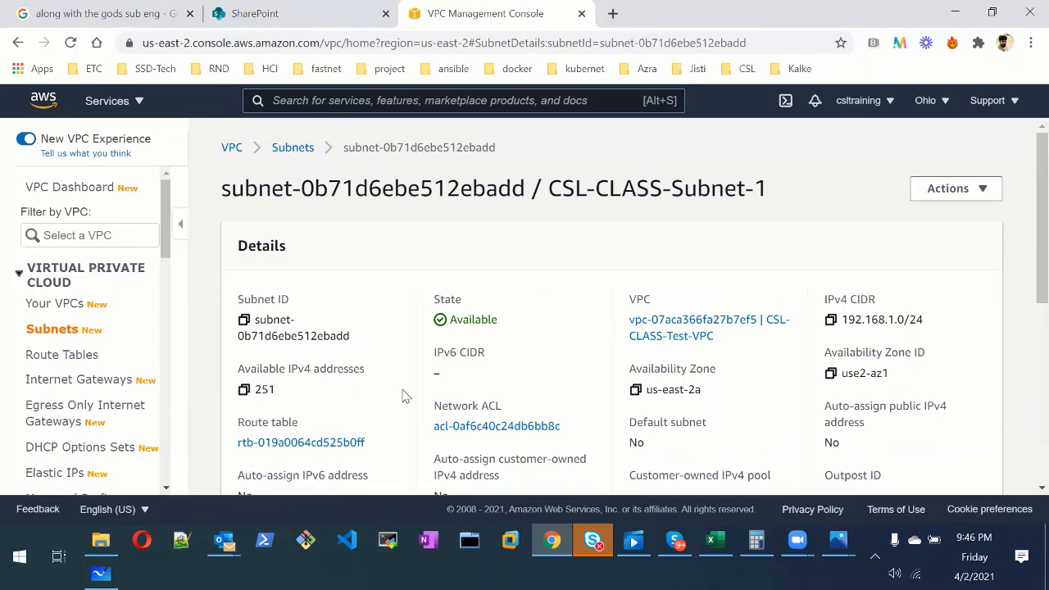
scroll(403, 396, down, 4)
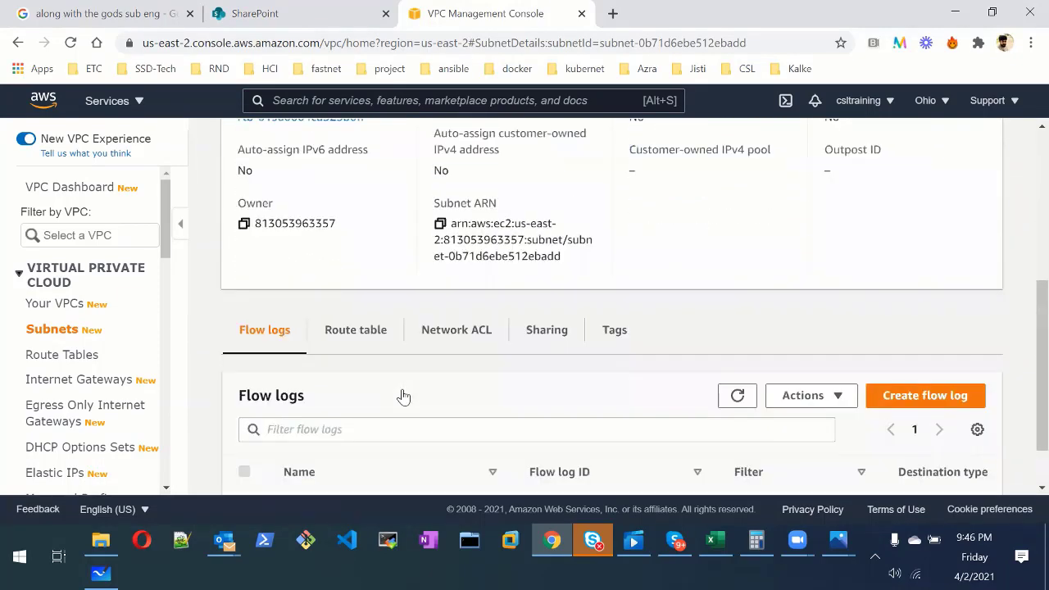
scroll(403, 395, up, 3)
Step: Return to the subnet list, deselect CSL-CLASS-Subnet-1, and open and examine the details of CSL-CLASS-subnet-3
click(76, 343)
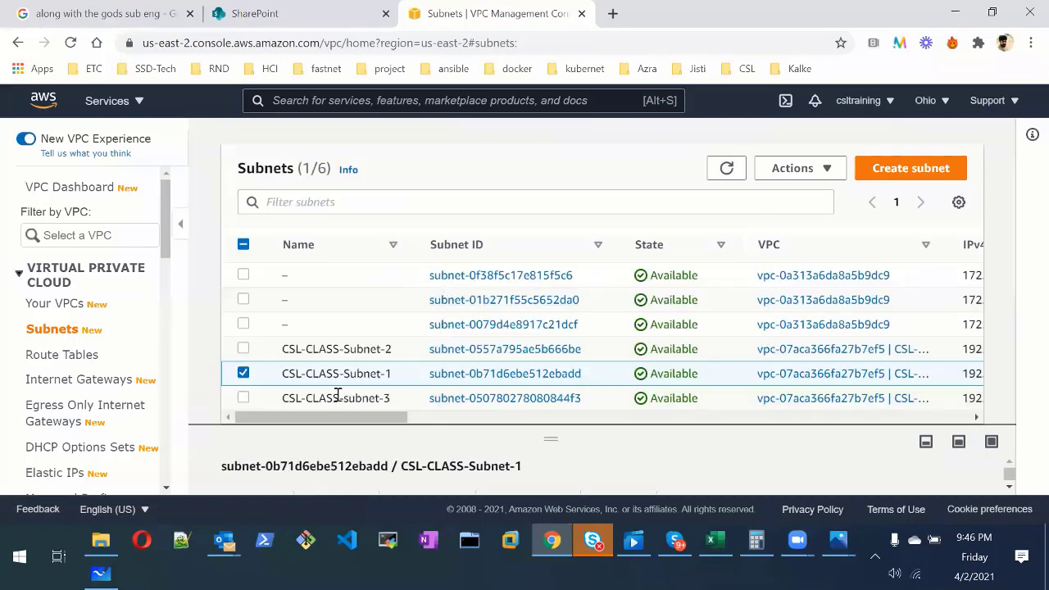
click(243, 374)
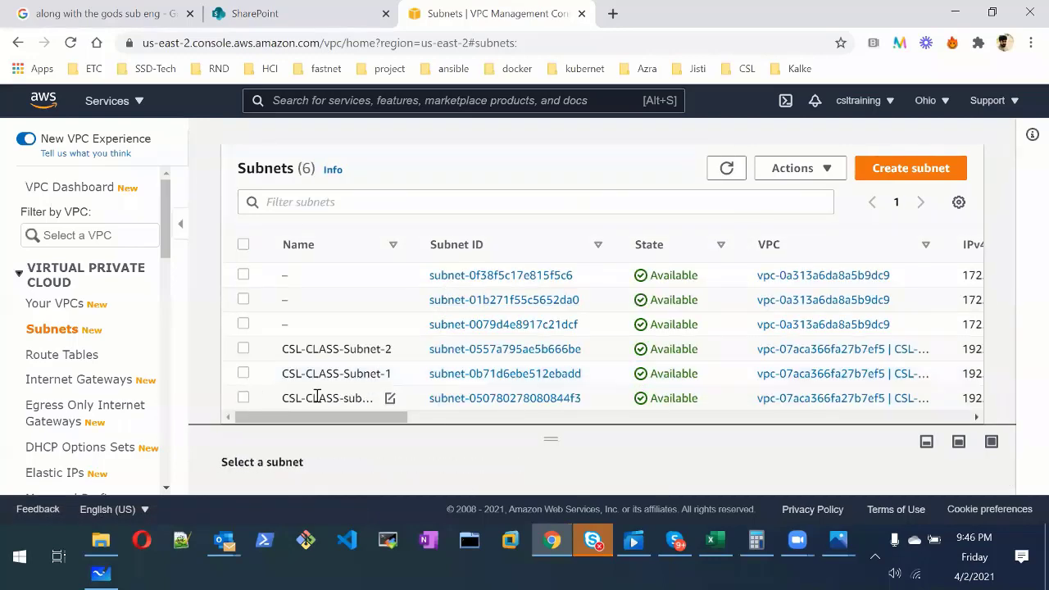
click(529, 399)
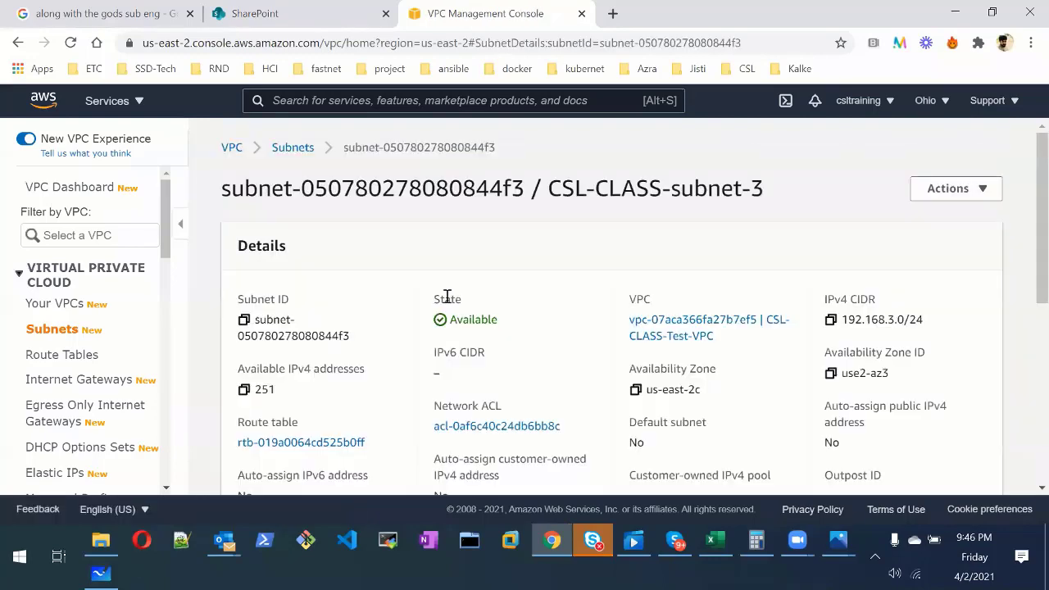
scroll(470, 368, down, 3)
scroll(475, 368, up, 3)
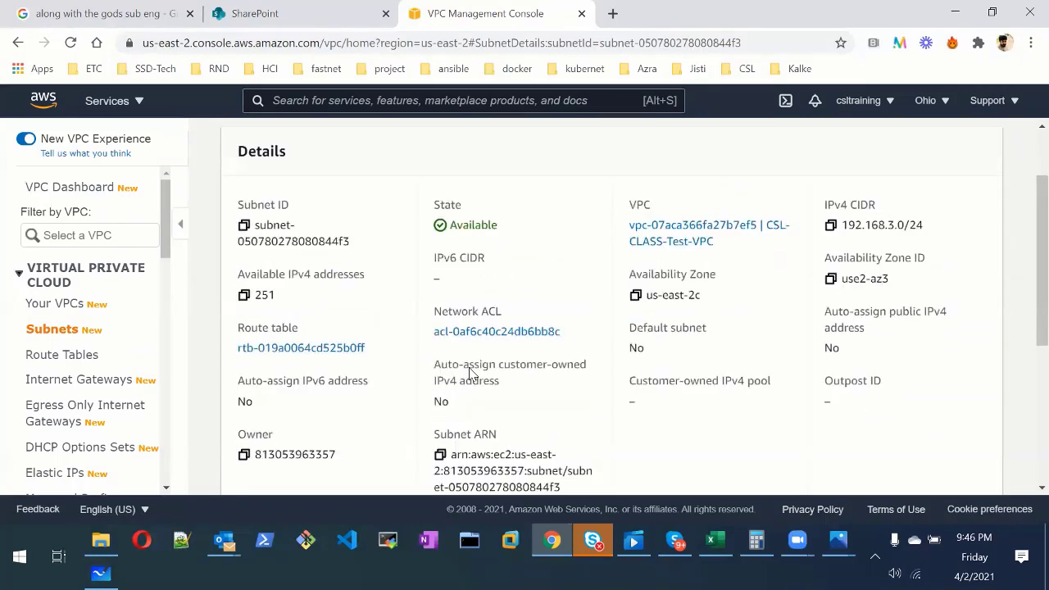
scroll(503, 393, down, 3)
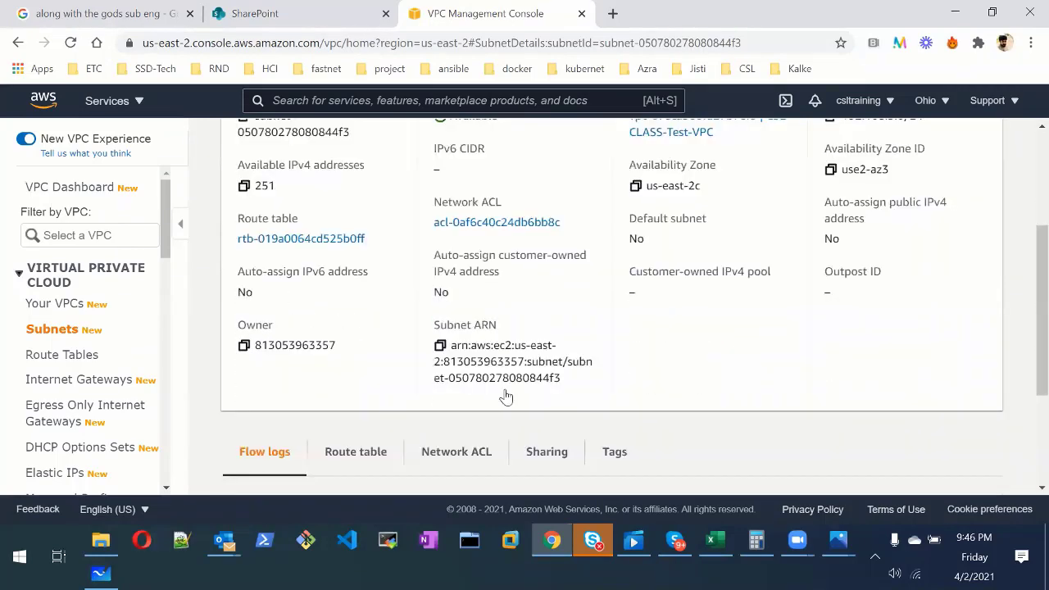
scroll(515, 386, up, 5)
Step: Open the details of the unnamed subnet subnet-0f38f5c17e815f5c6 from the subnet list and examine them
click(57, 330)
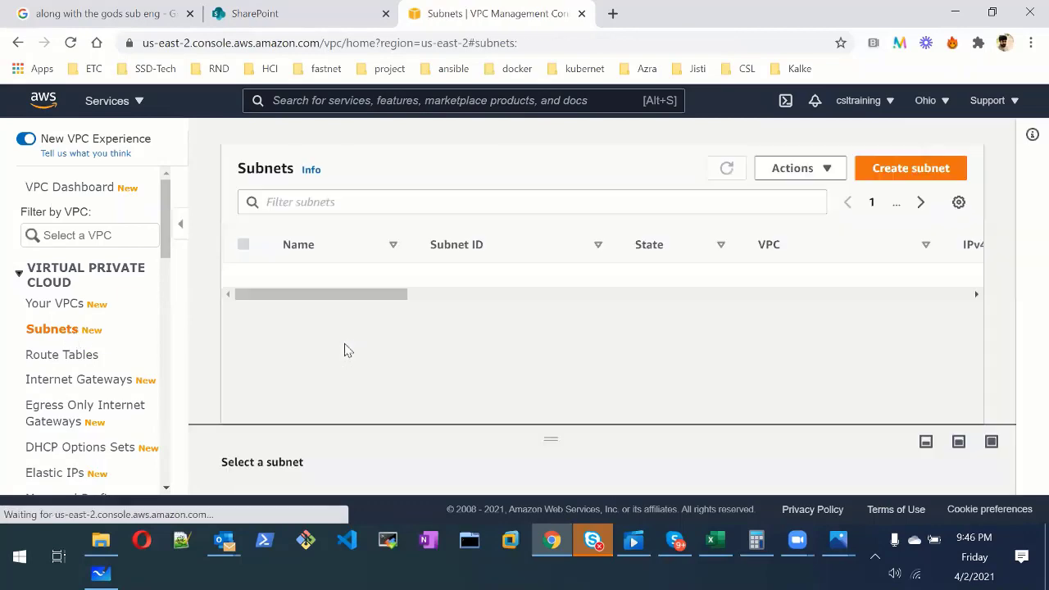
click(479, 279)
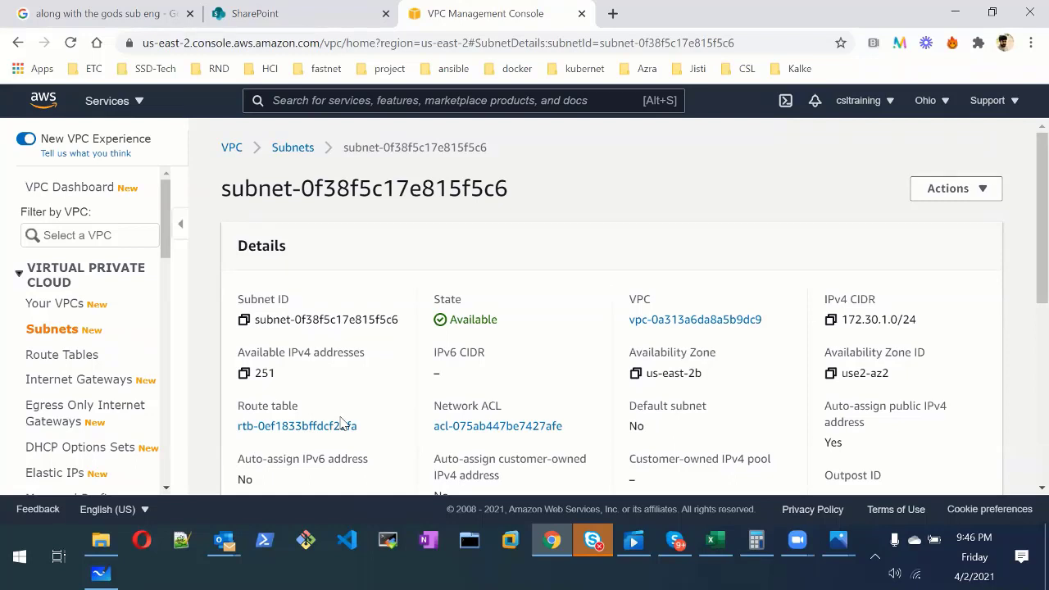
scroll(342, 421, down, 1)
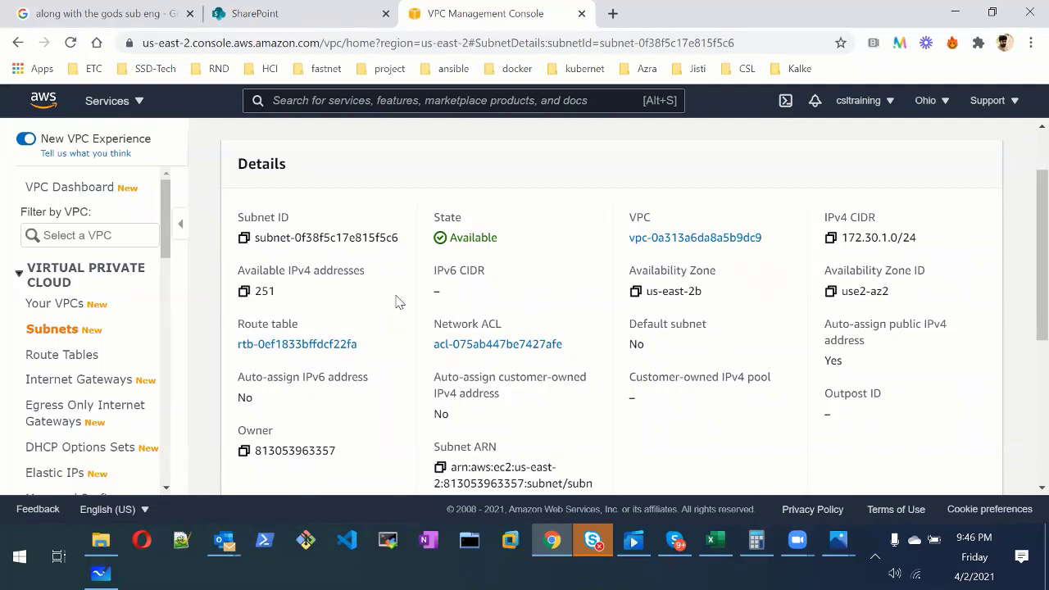
Step: Open the list of VPCs and then the route tables, and examine the route table columns
click(54, 281)
click(25, 279)
click(66, 304)
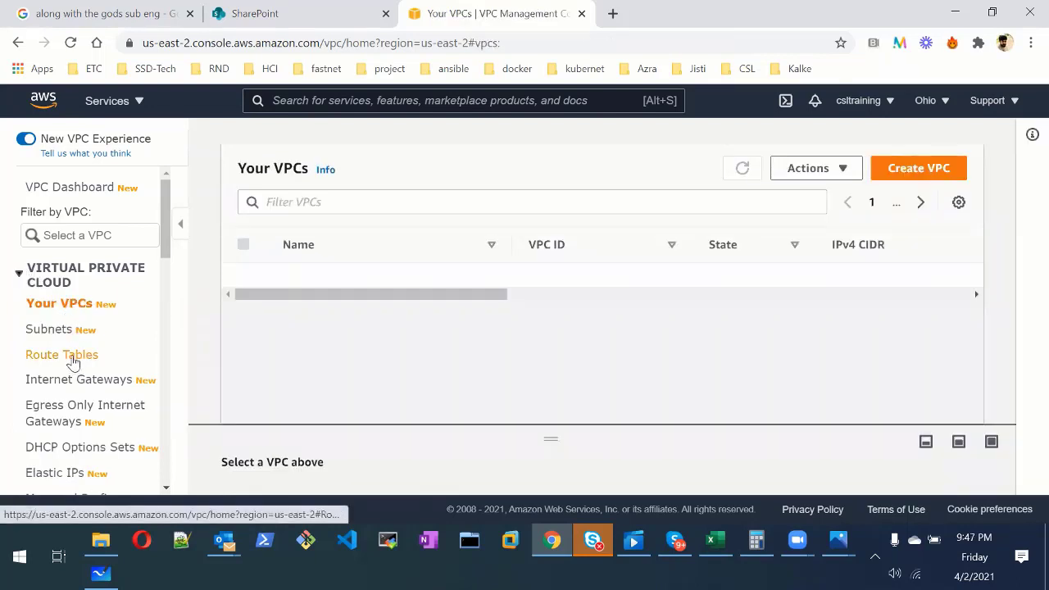
click(74, 356)
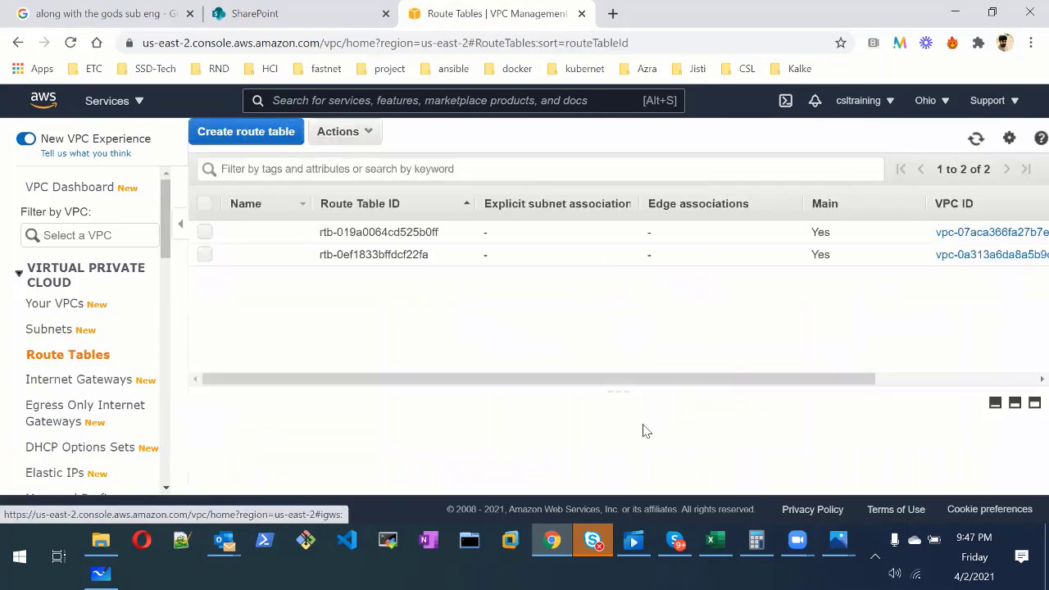
drag(623, 379, 445, 382)
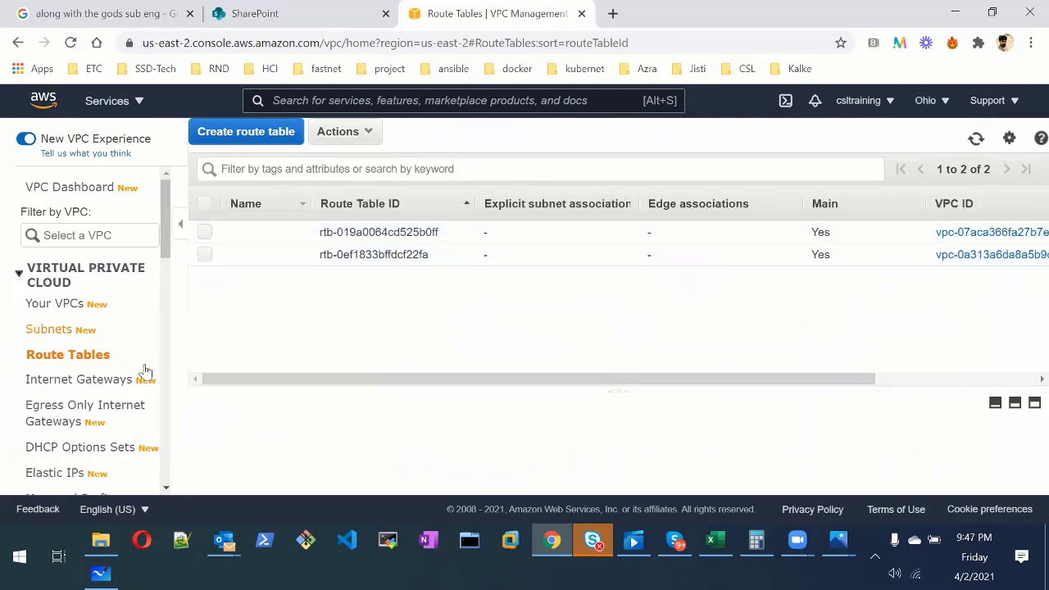
Step: Open the details of the existing internet gateway, follow the link to its attached VPC, and review that VPC's columns
click(98, 380)
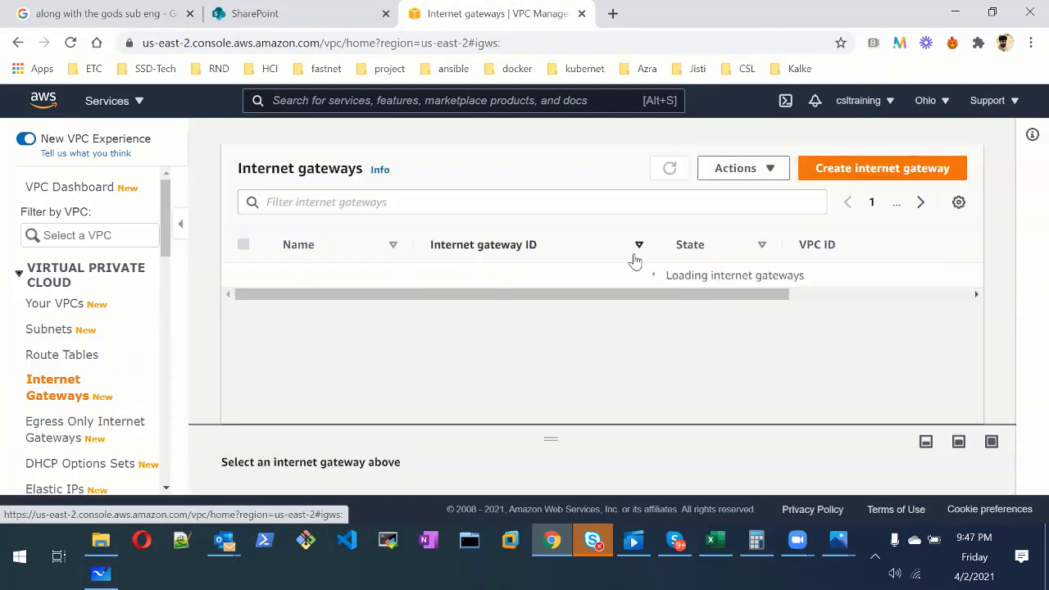
click(497, 277)
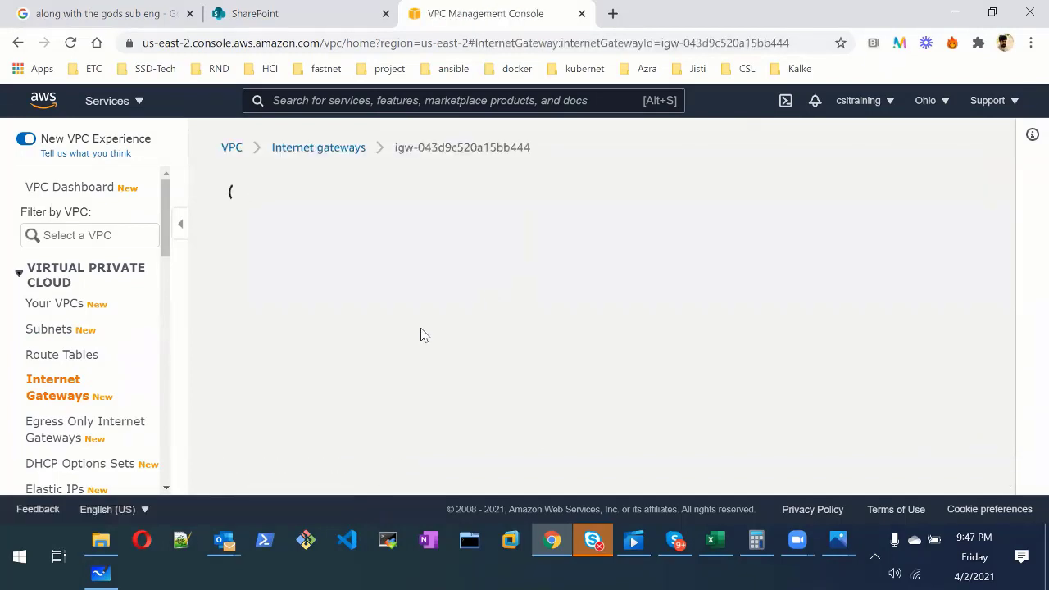
scroll(426, 400, down, 2)
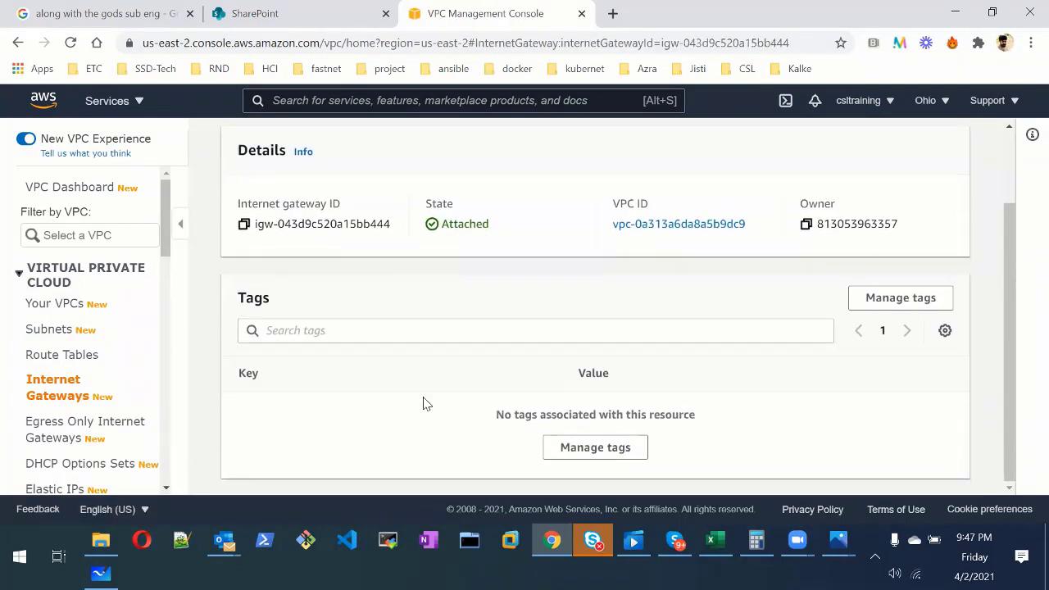
scroll(424, 403, up, 2)
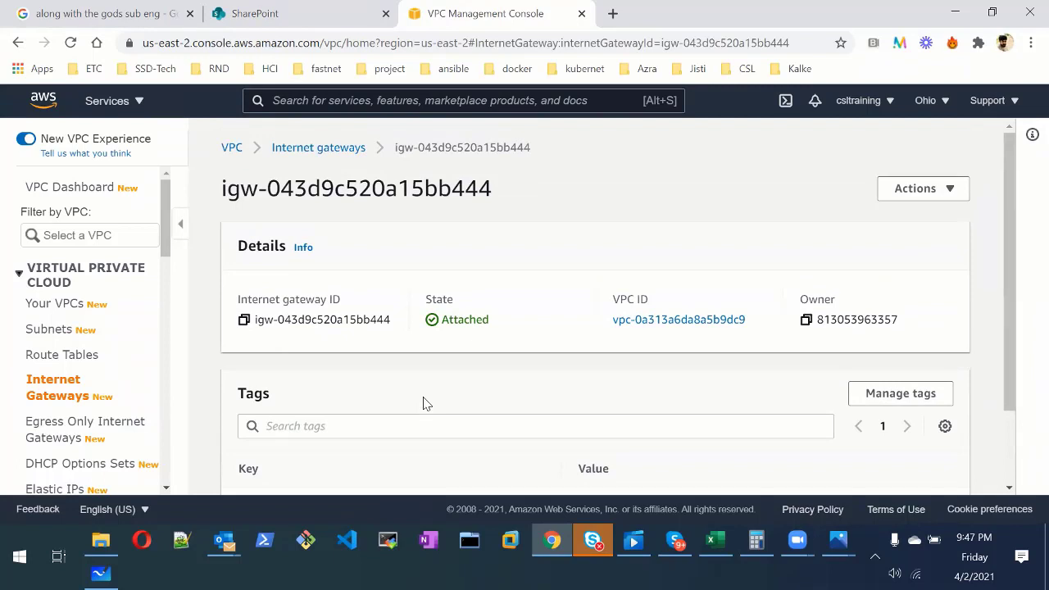
click(652, 321)
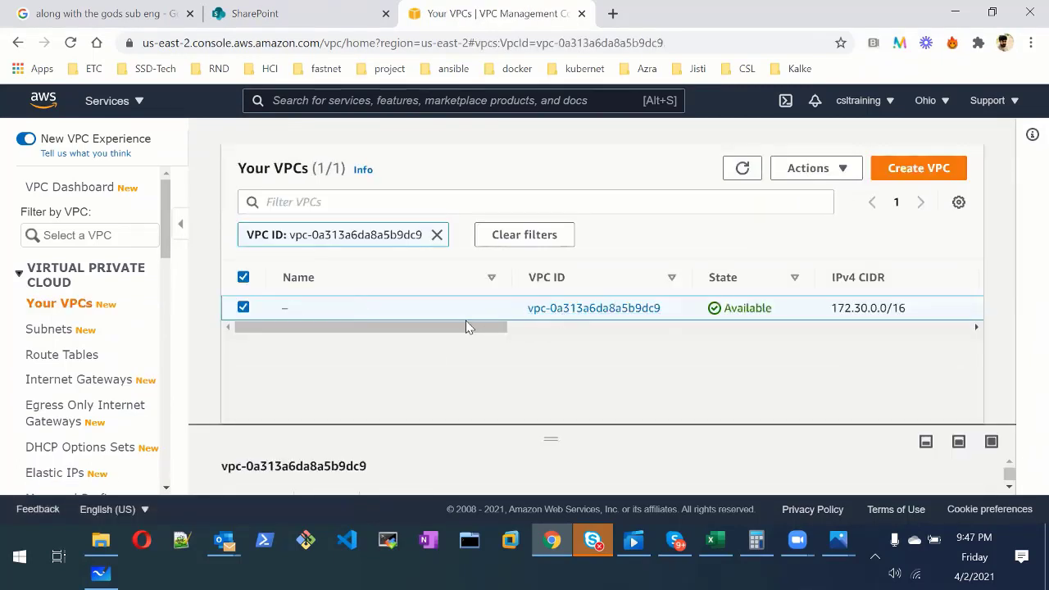
drag(468, 326, 599, 327)
drag(508, 332, 373, 332)
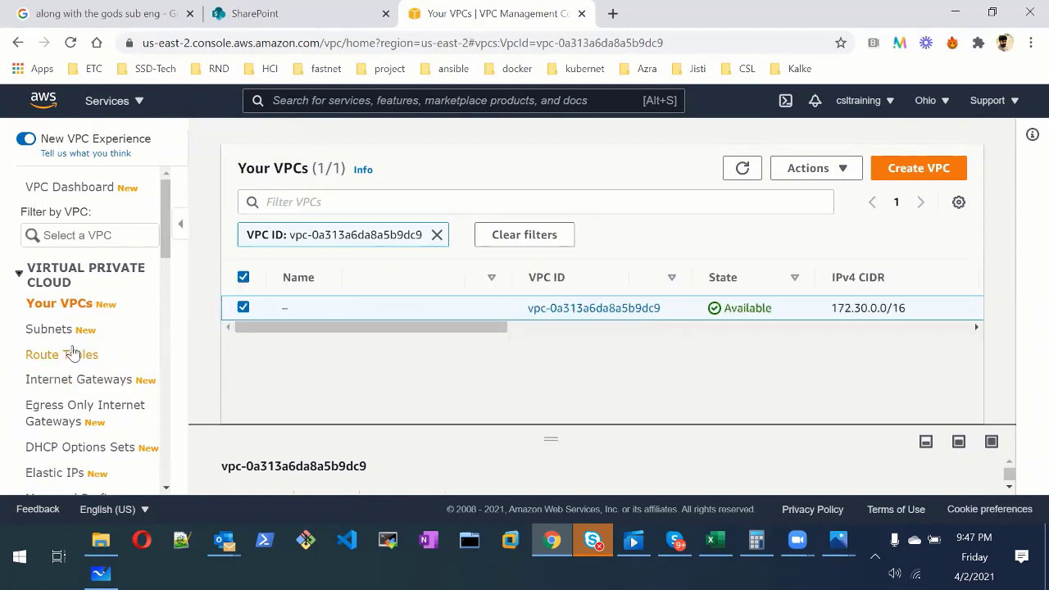
Step: Revisit the internet gateways and subnet list, check the VPC diagram in Microsoft Whiteboard, and return to the browser to clear the subnet selection
click(75, 382)
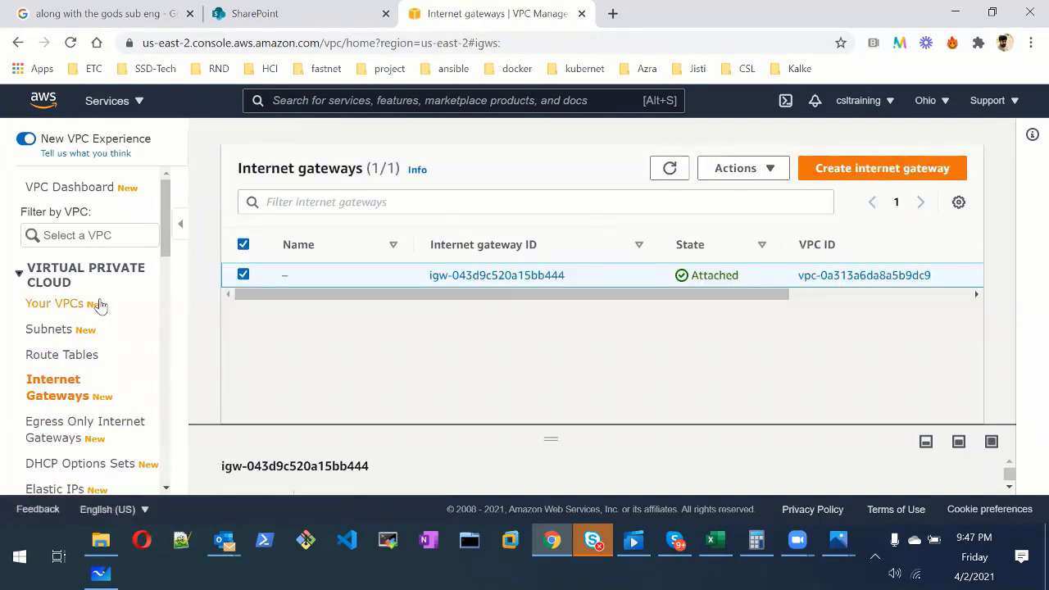
click(54, 331)
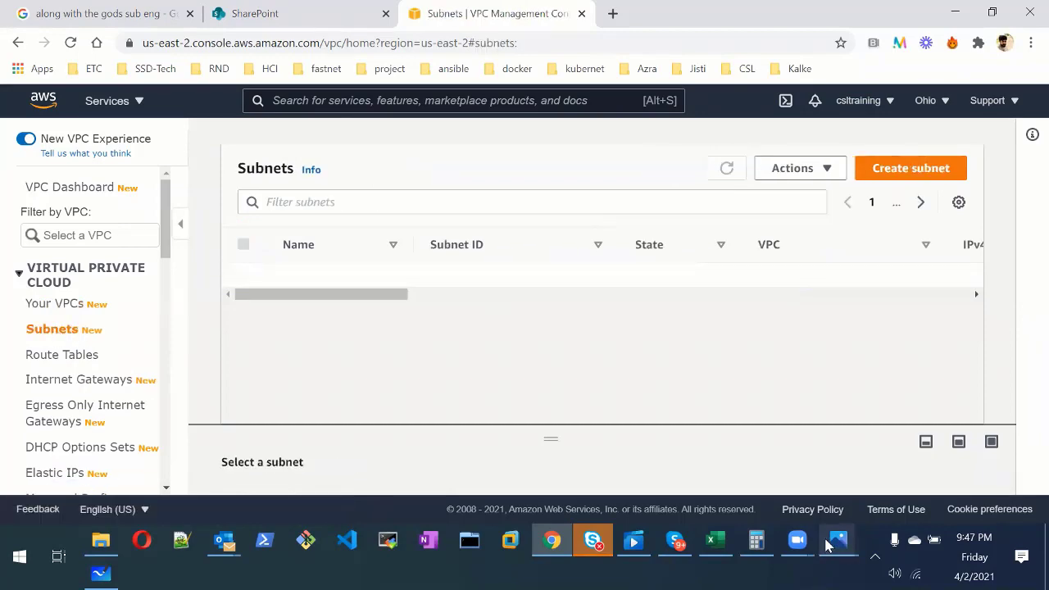
key(alt+Tab)
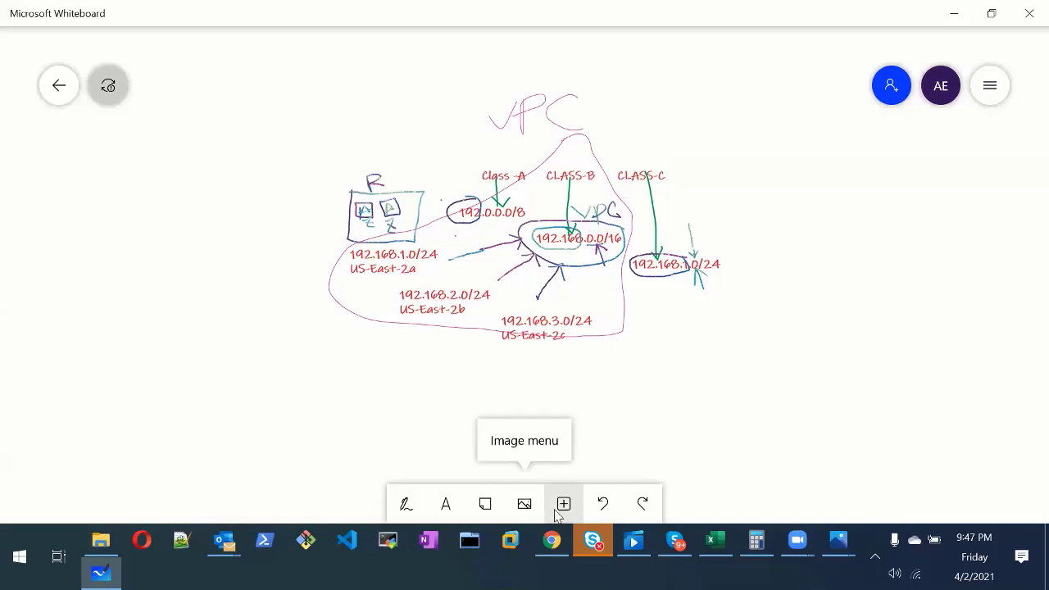
click(552, 540)
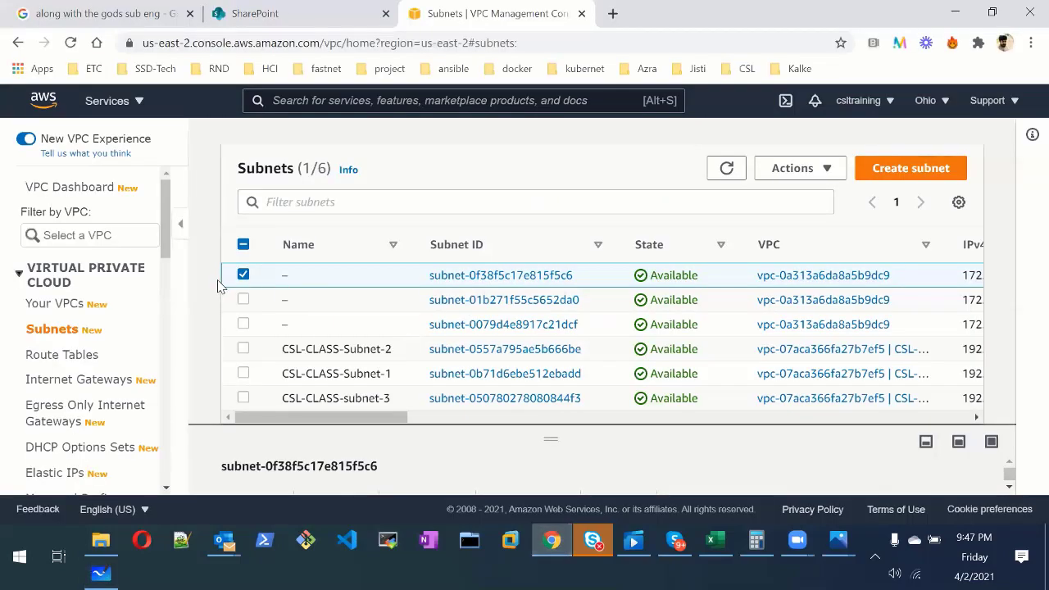
click(242, 275)
click(244, 277)
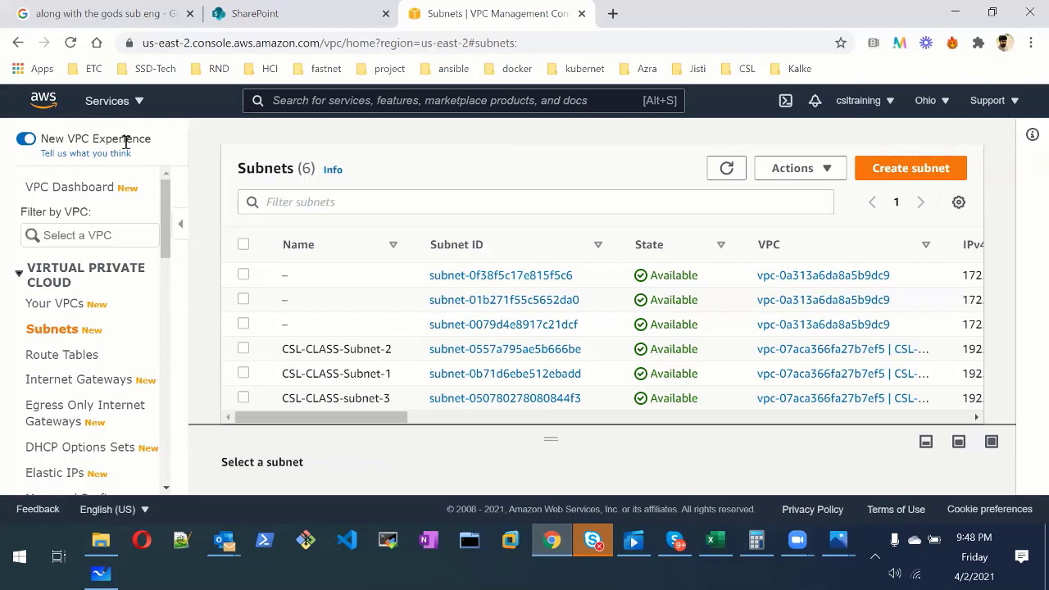
Step: Switch to the EC2 service's instances and start launching a new instance
click(115, 105)
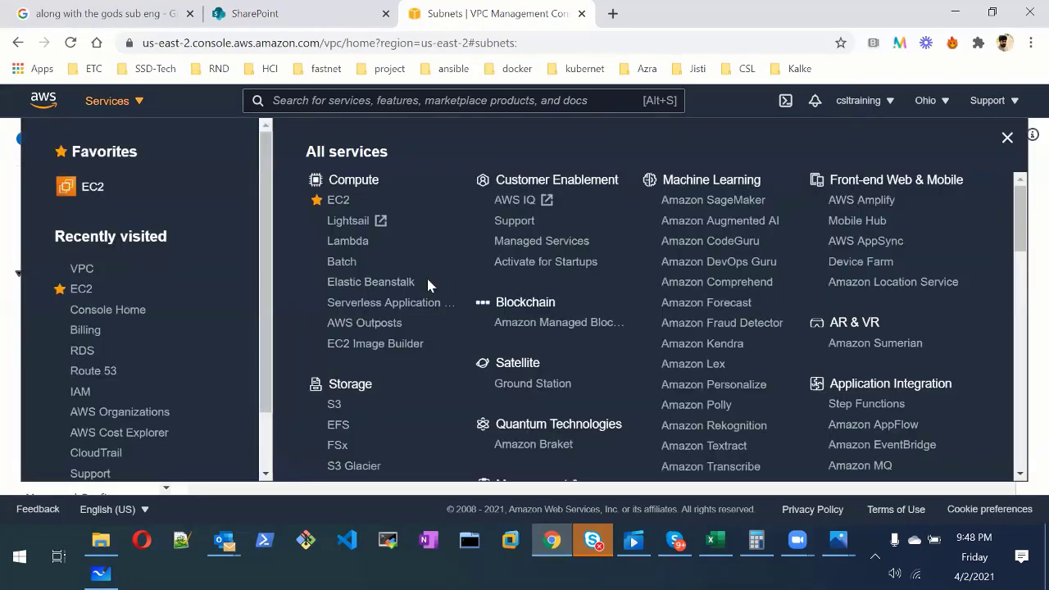
click(333, 205)
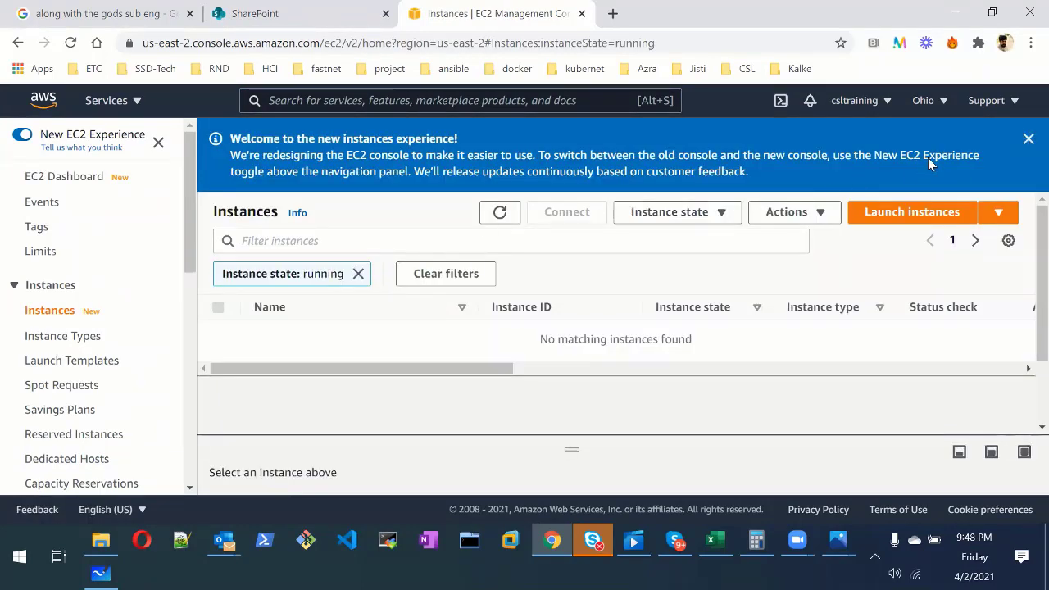
click(895, 145)
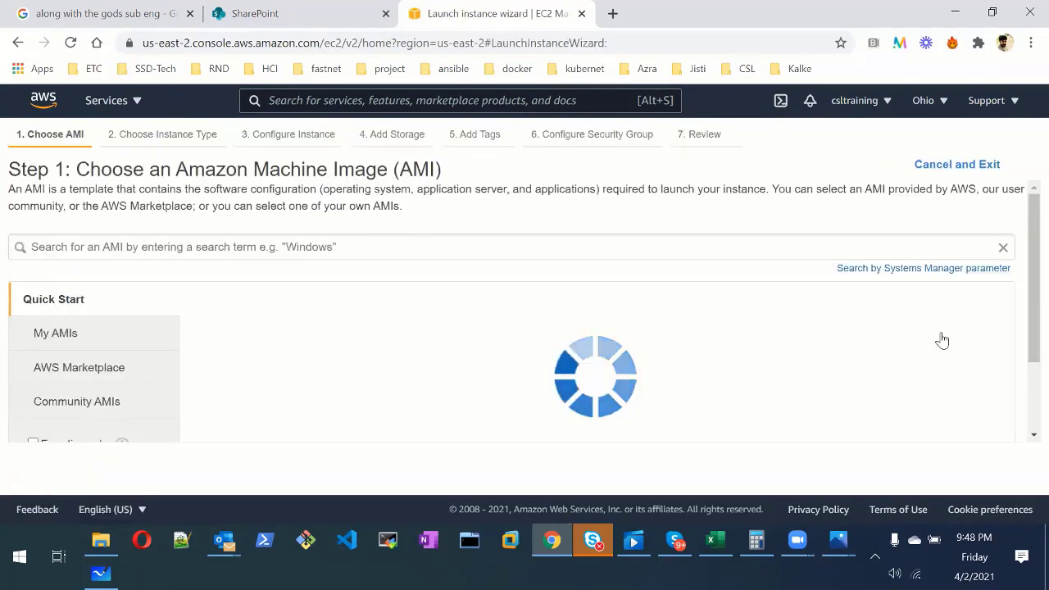
Step: Choose the Amazon Linux 2 AMI with the t2.micro type and keep CSL-CLASS-Test-VPC as the instance's network
click(944, 337)
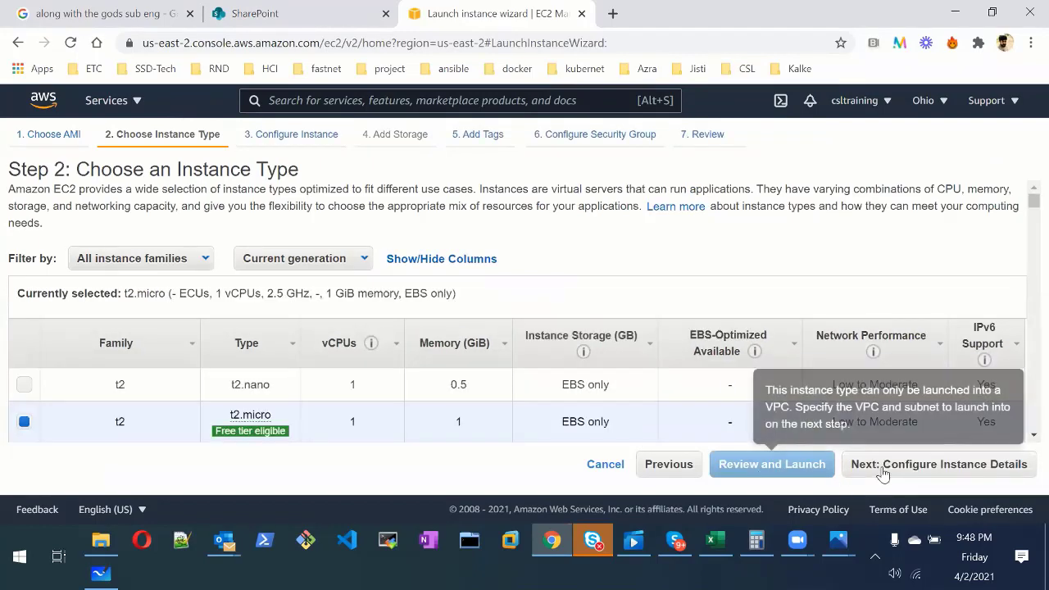
click(882, 474)
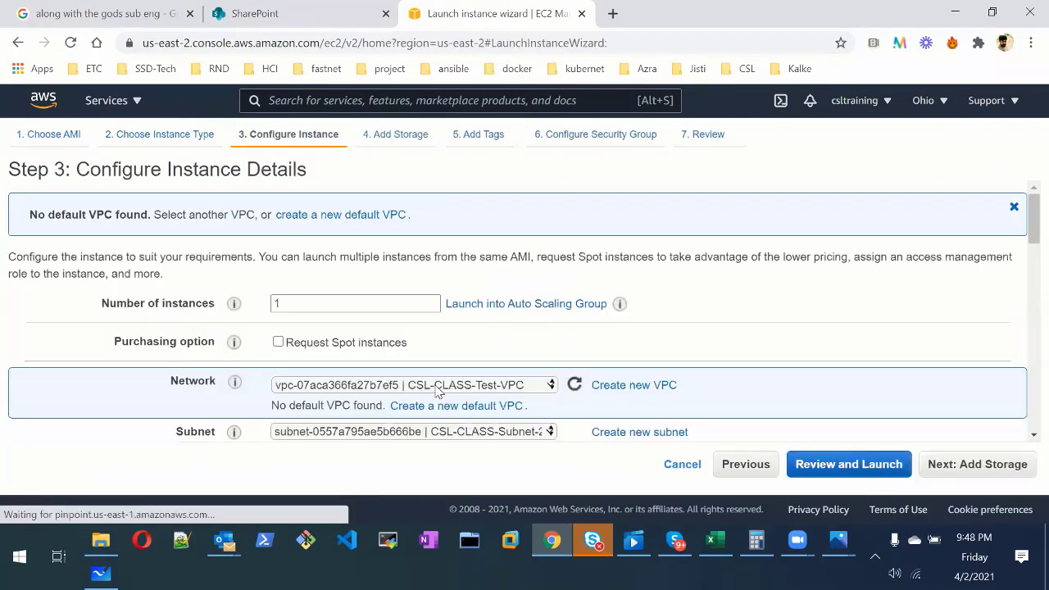
click(482, 388)
click(623, 322)
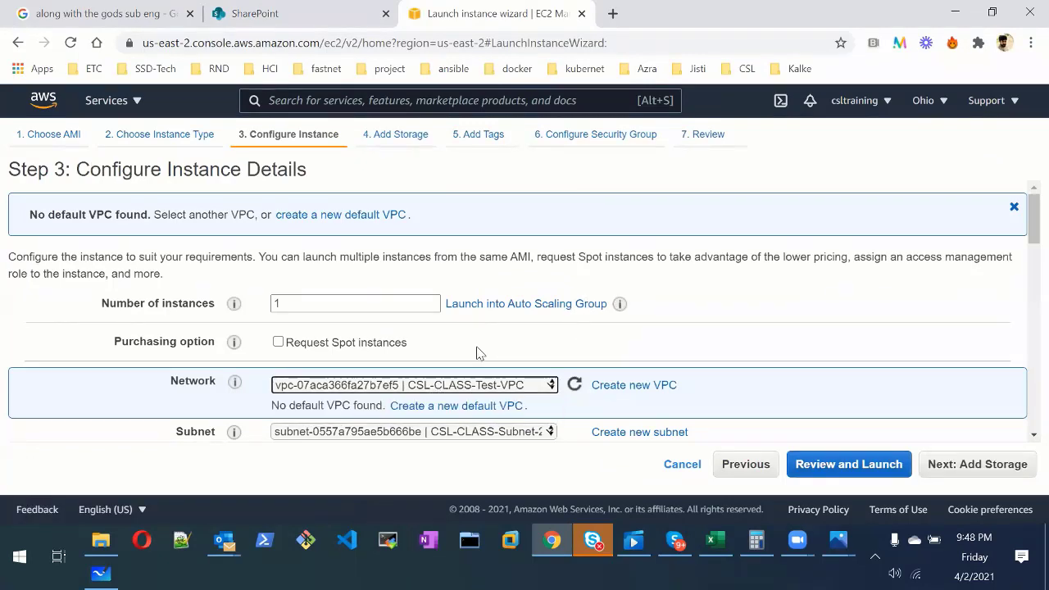
Step: Set the instance's subnet to CSL-CLASS-Subnet-1 in us-east-2a and check the choice against the VPC diagram in Microsoft Whiteboard
scroll(477, 353, down, 1)
click(477, 354)
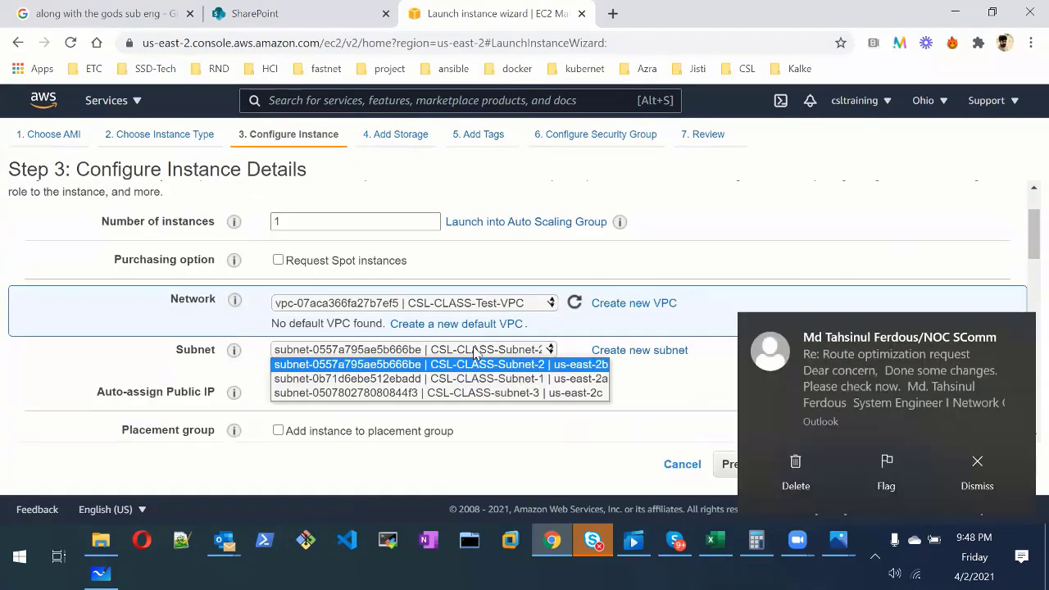
click(500, 380)
click(525, 354)
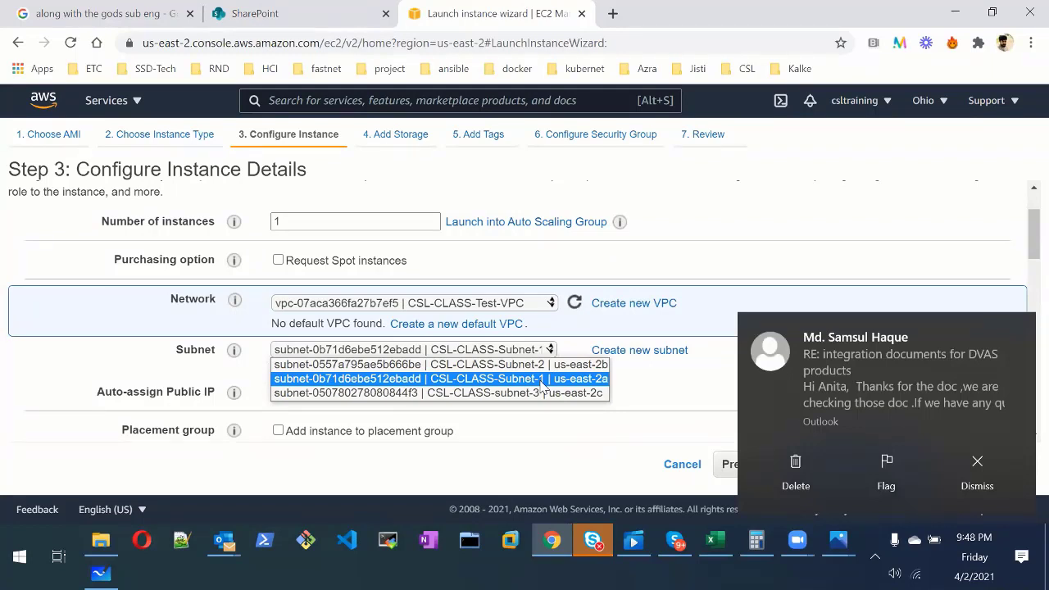
click(543, 378)
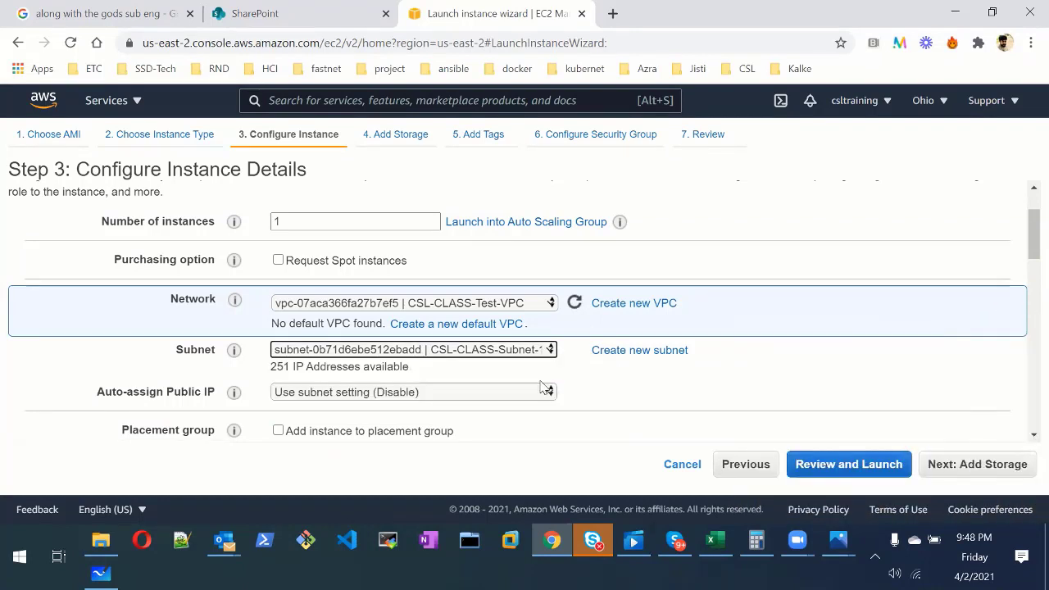
click(101, 573)
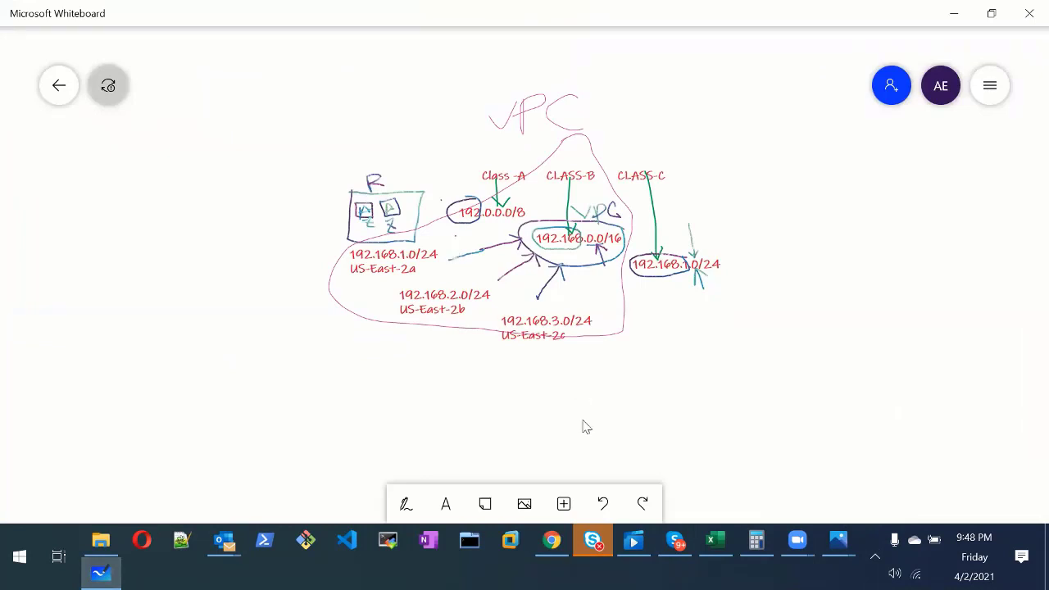
click(550, 549)
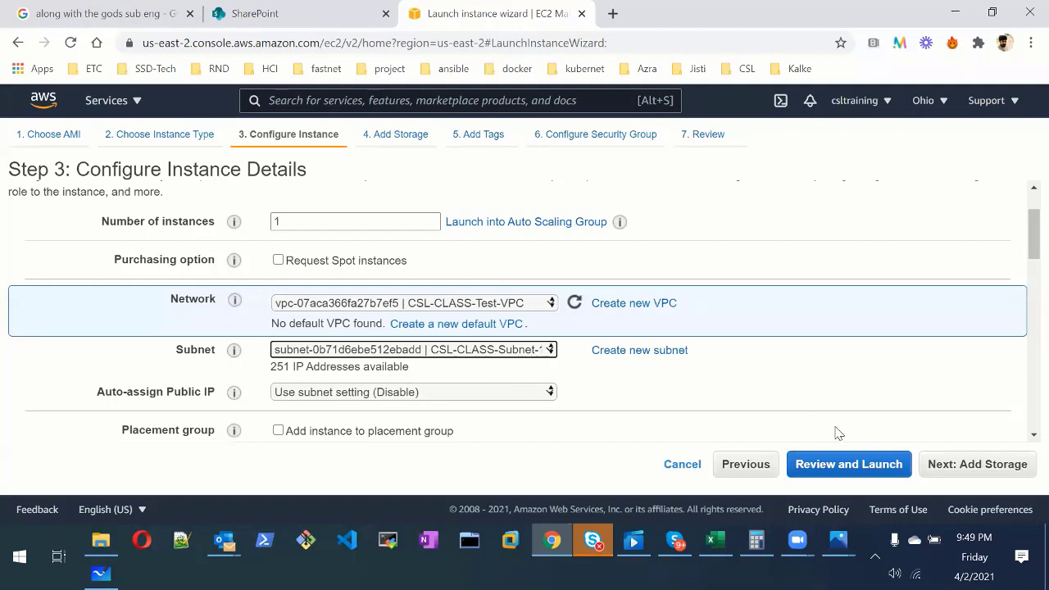
Step: Accept the default storage and tags, assign the existing default VPC security group, and proceed to the launch review
click(959, 464)
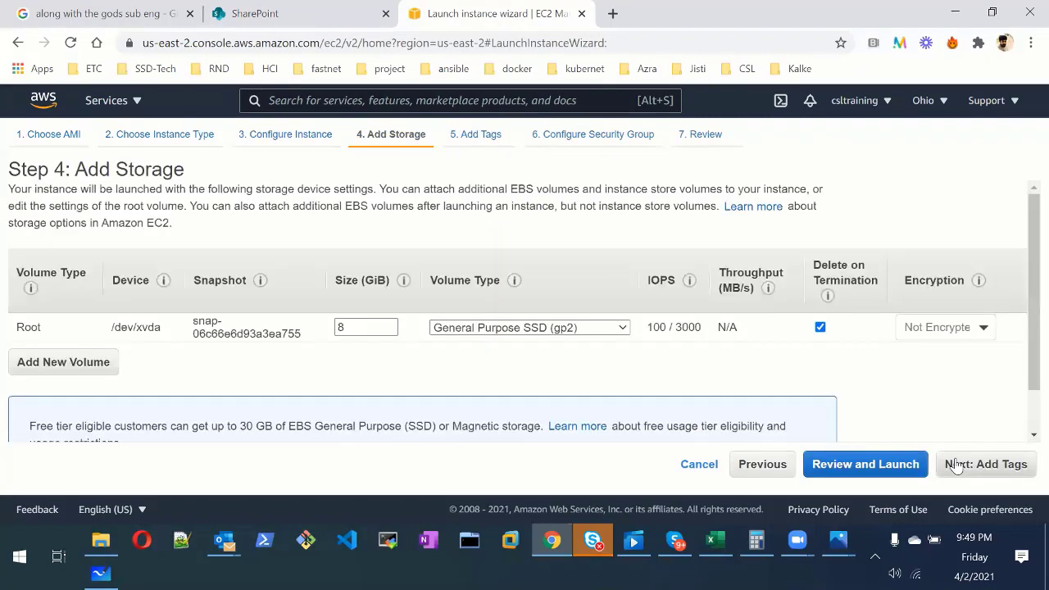
click(1008, 473)
click(898, 472)
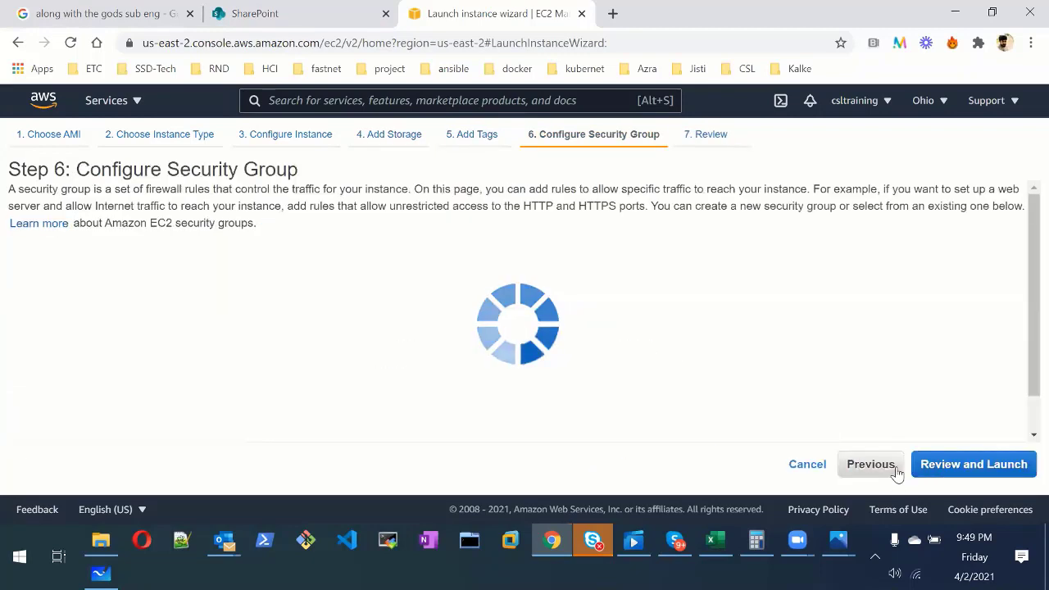
click(308, 273)
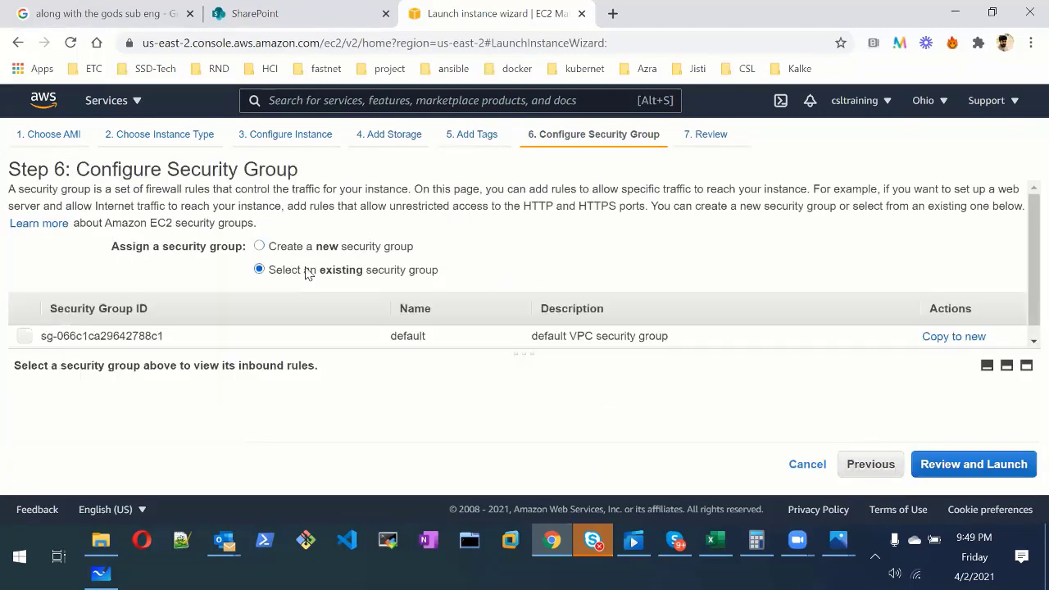
click(25, 336)
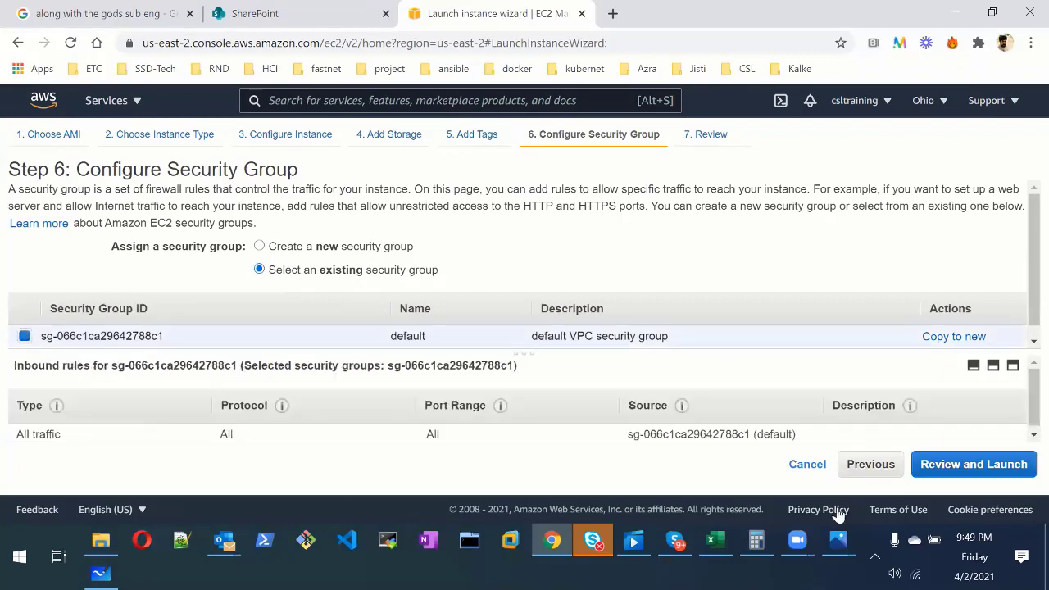
click(973, 466)
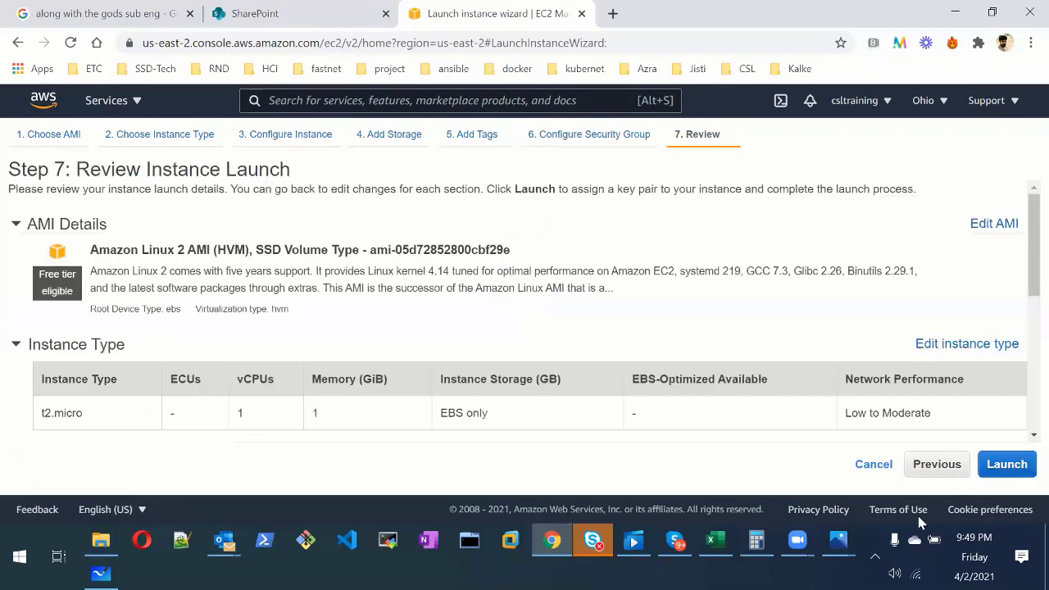
Step: Launch the instance with the existing ansible key pair, acknowledging access to its private key file
click(1007, 464)
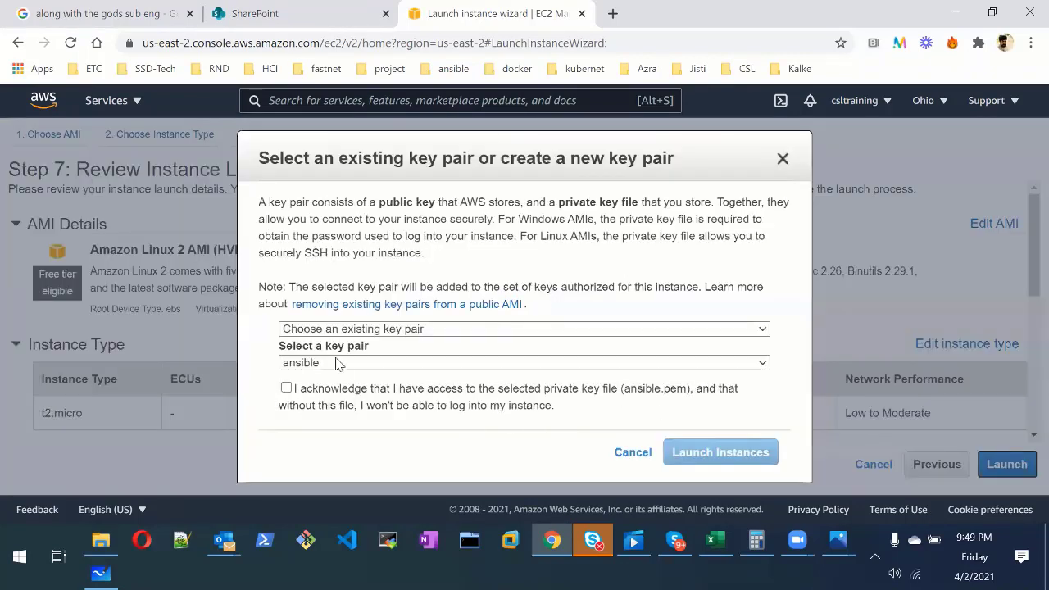
click(369, 329)
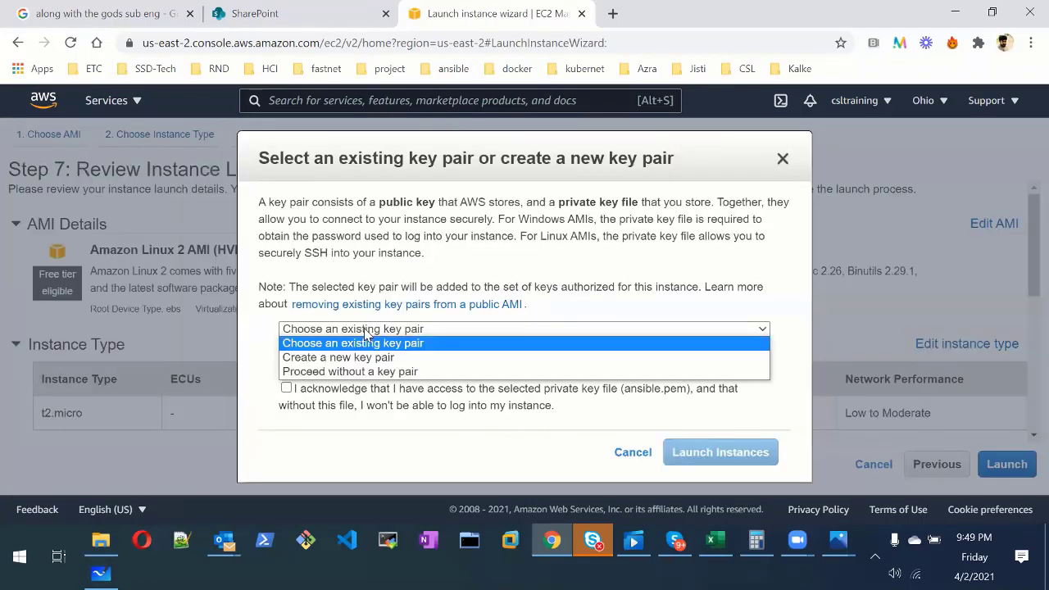
click(580, 260)
click(399, 363)
click(560, 410)
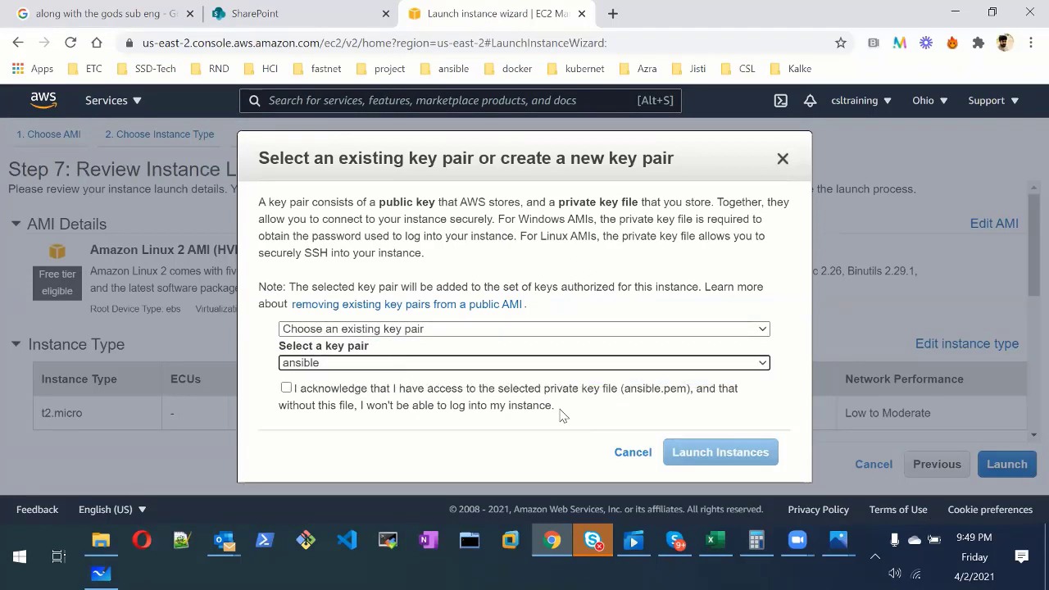
click(286, 389)
click(695, 459)
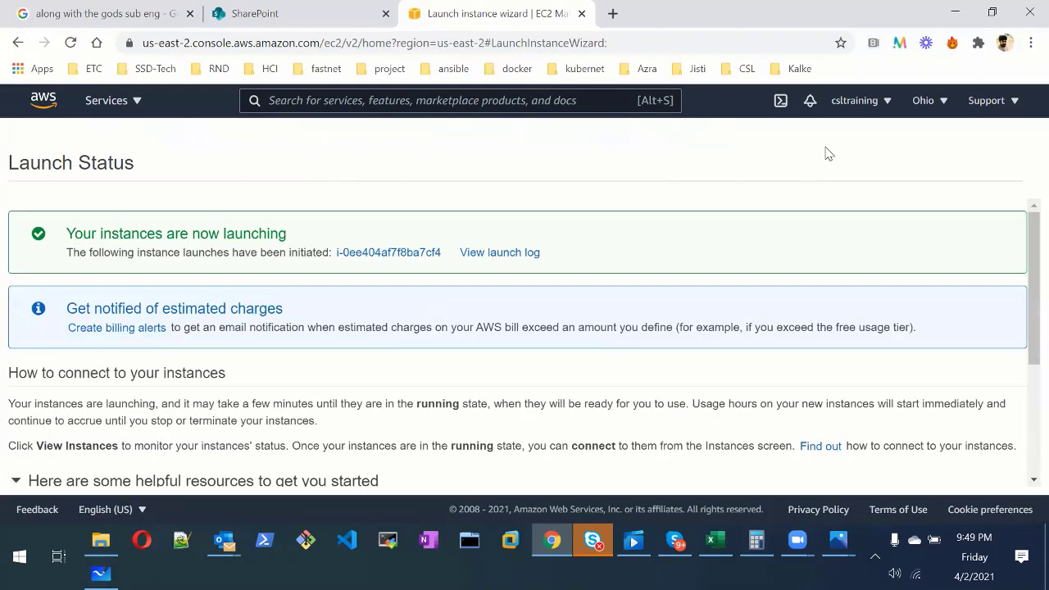
Step: Open the EC2 instances list, remove the running-state filter, and refresh the list to check the new instance's state
click(119, 103)
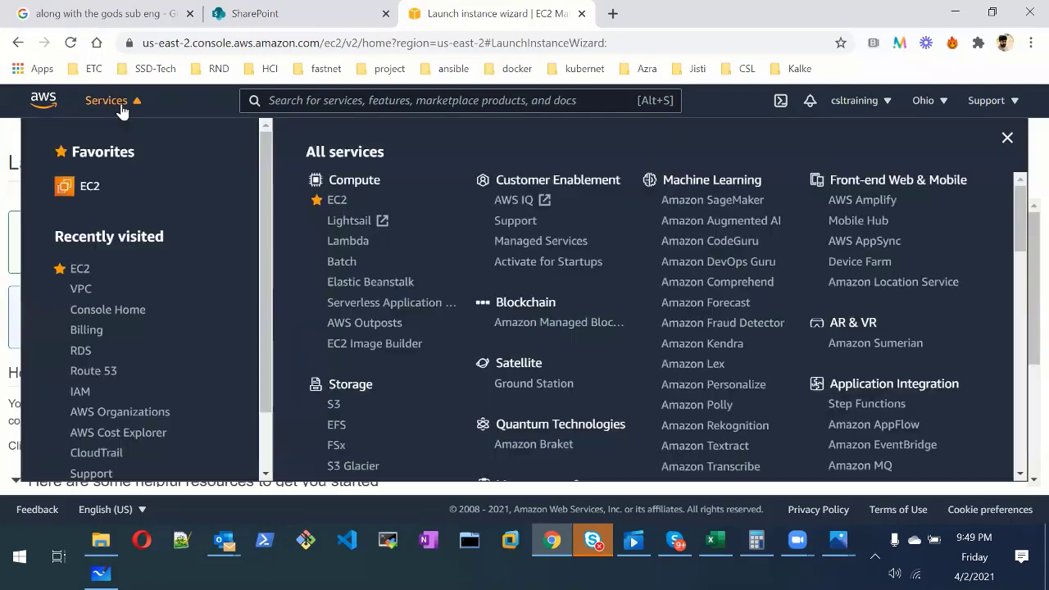
click(340, 202)
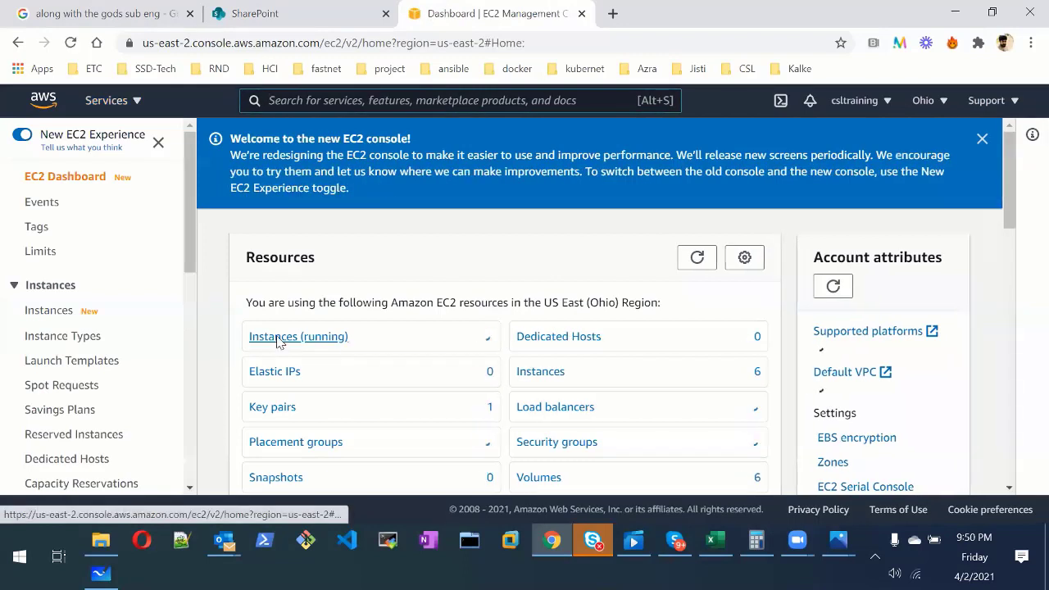
click(277, 337)
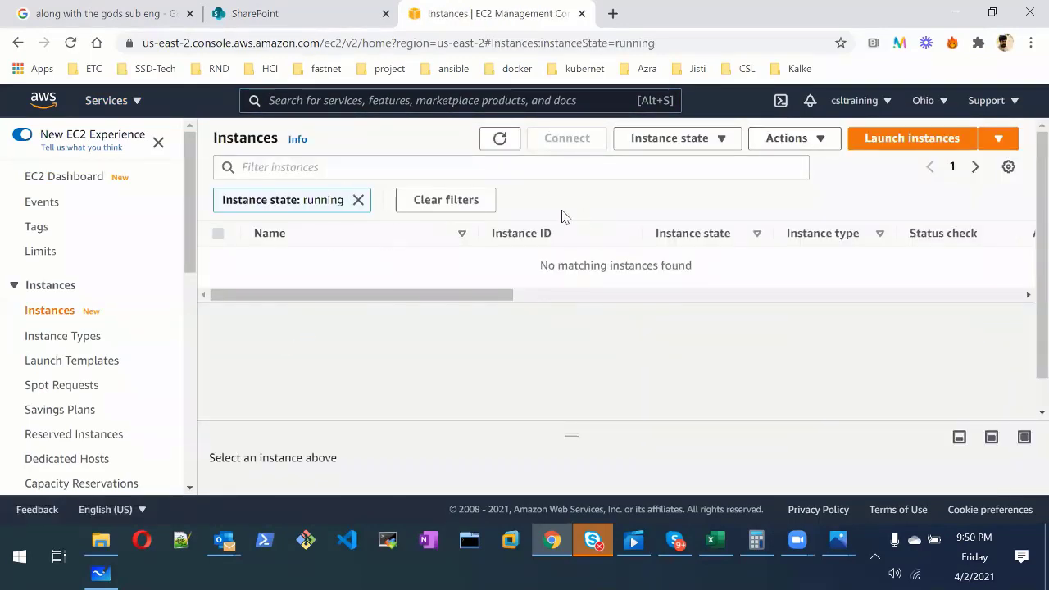
click(358, 201)
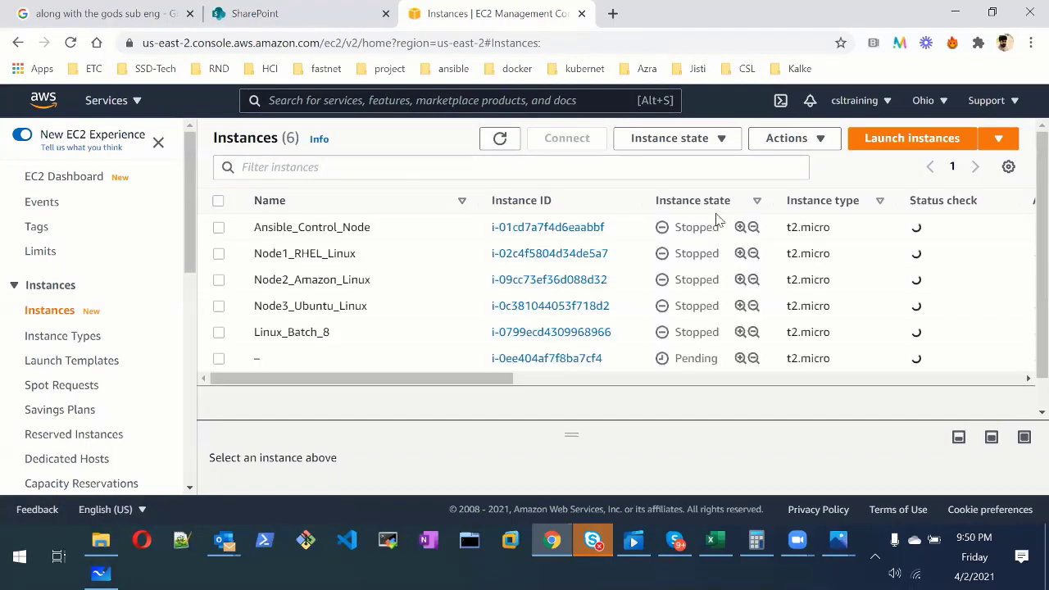
scroll(388, 300, down, 1)
scroll(388, 303, up, 1)
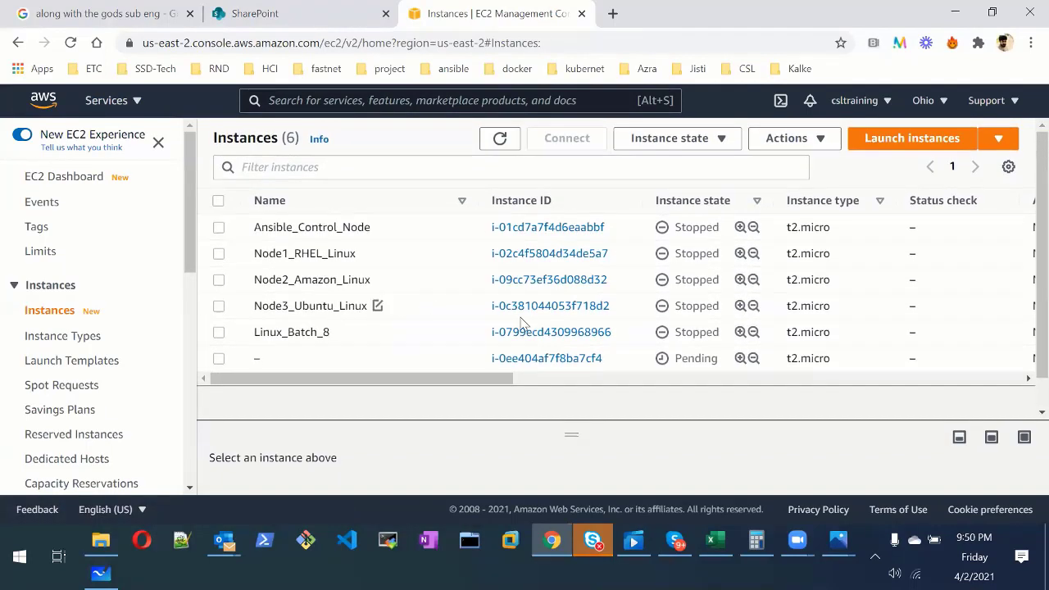
click(500, 141)
click(500, 141)
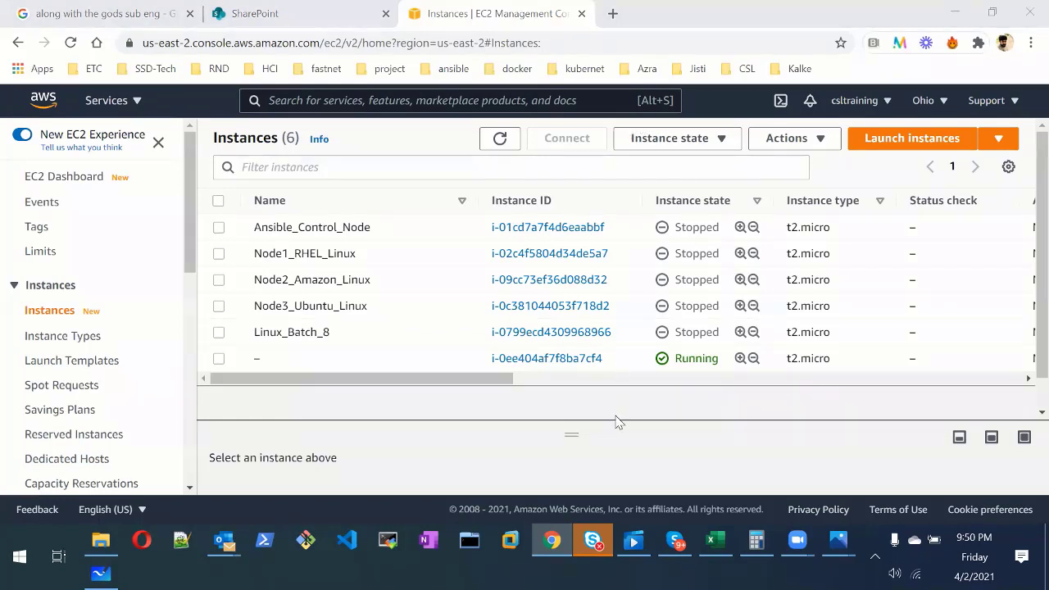
click(500, 139)
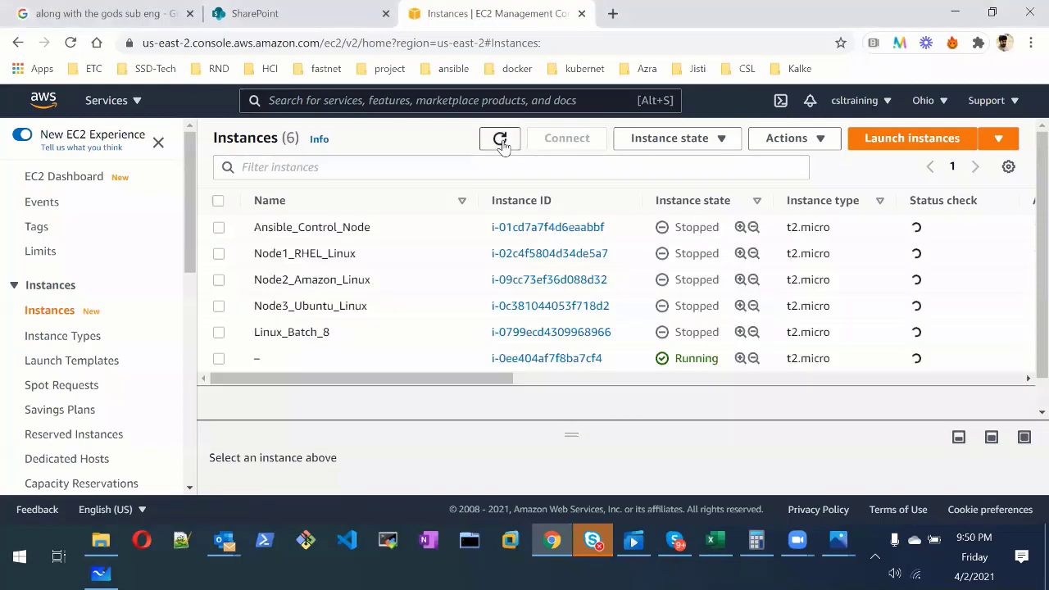
Step: Open the new instance's details, highlight the network part of its private IPv4 address, and compare it with the Whiteboard diagram
click(559, 361)
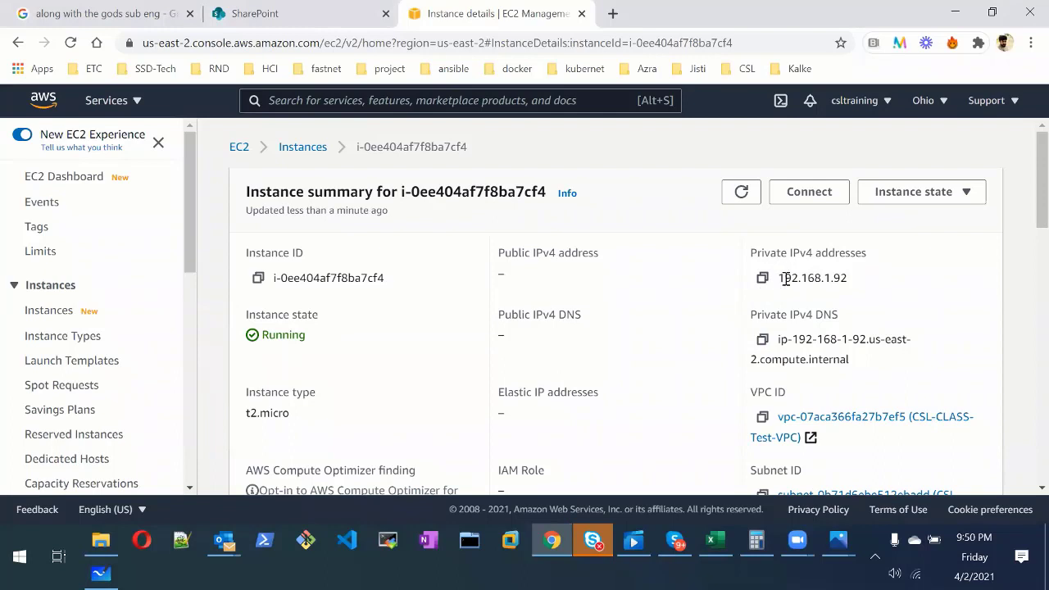
drag(782, 277, 832, 278)
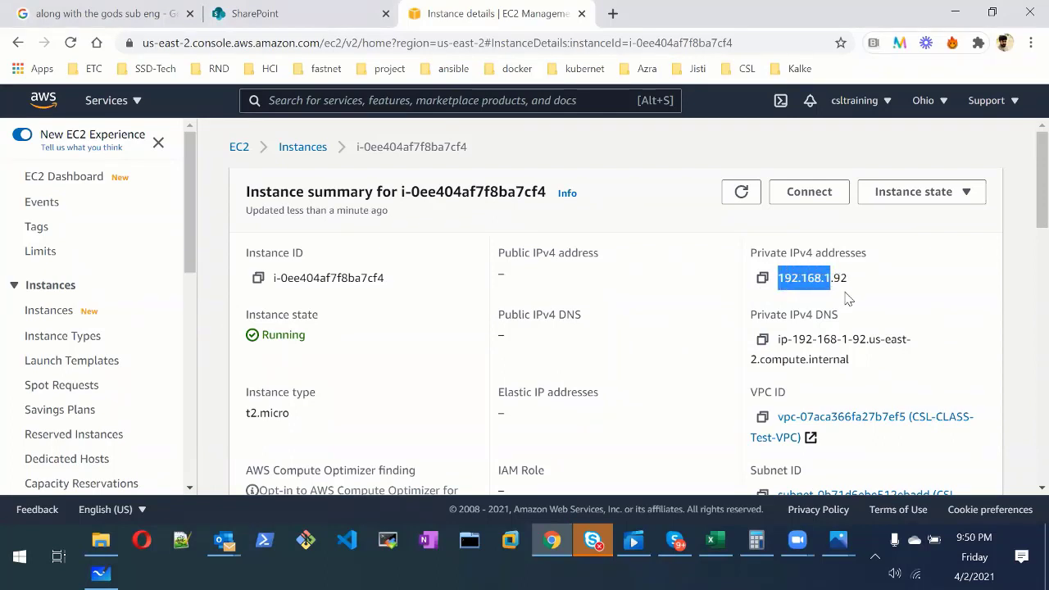
click(105, 572)
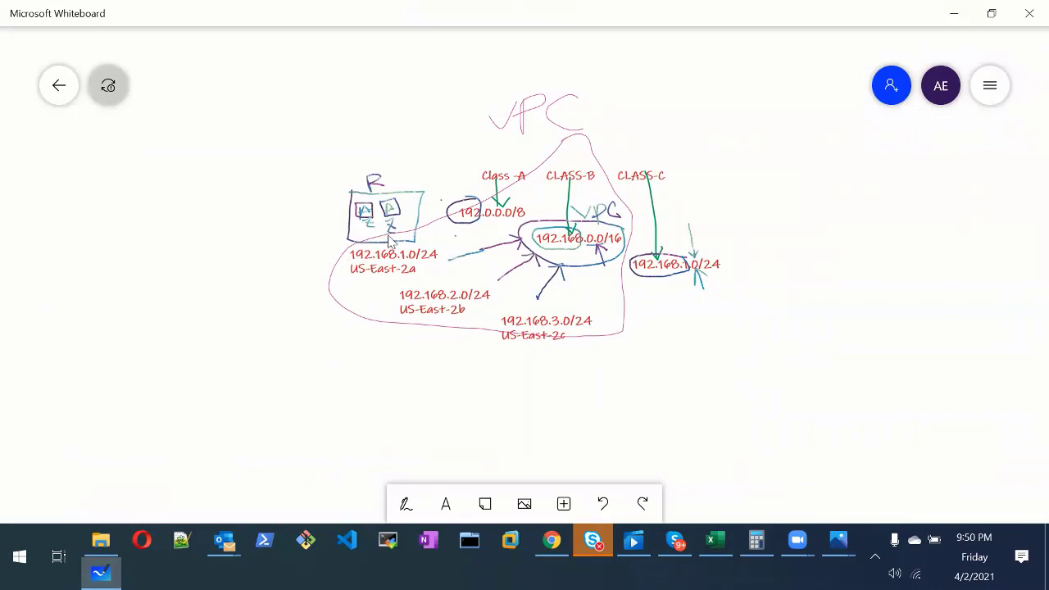
click(553, 543)
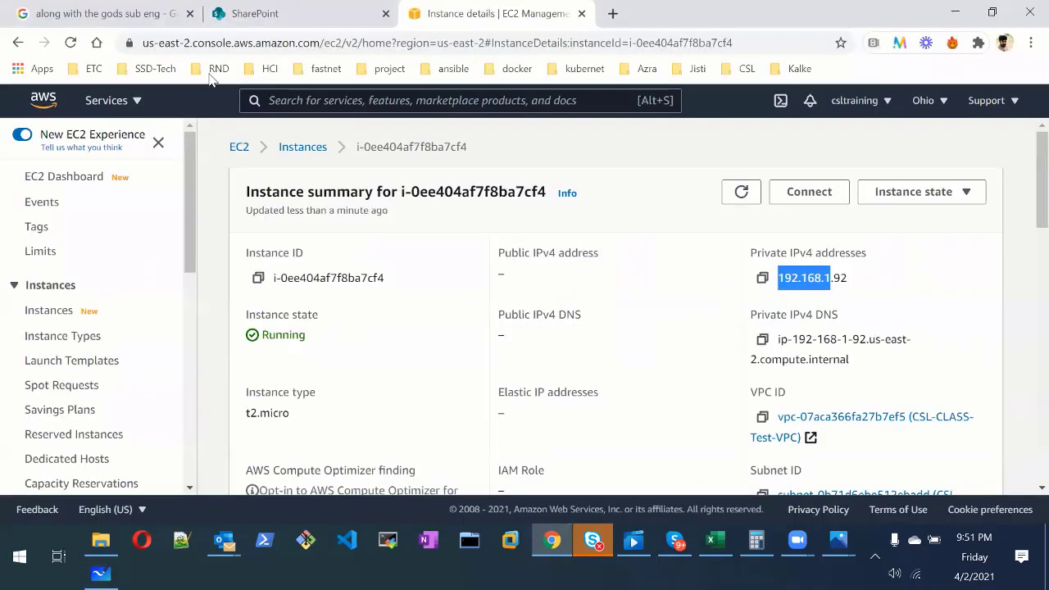
Step: Load aws.amazon.com/console/ in the Google search browser tab and enter the AWS Management Console
click(139, 14)
click(154, 47)
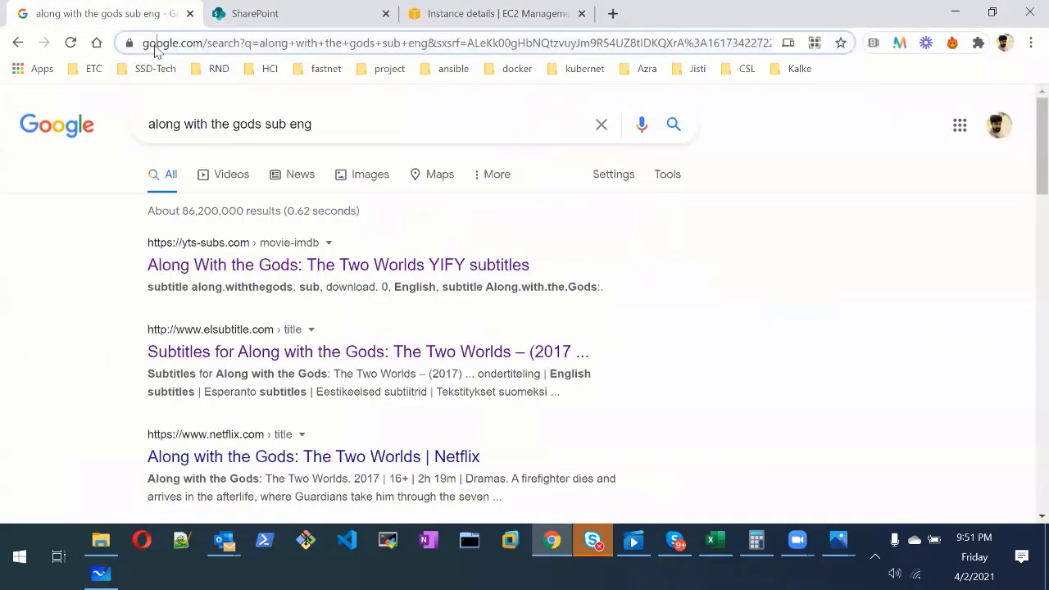
text(aw)
key(End)
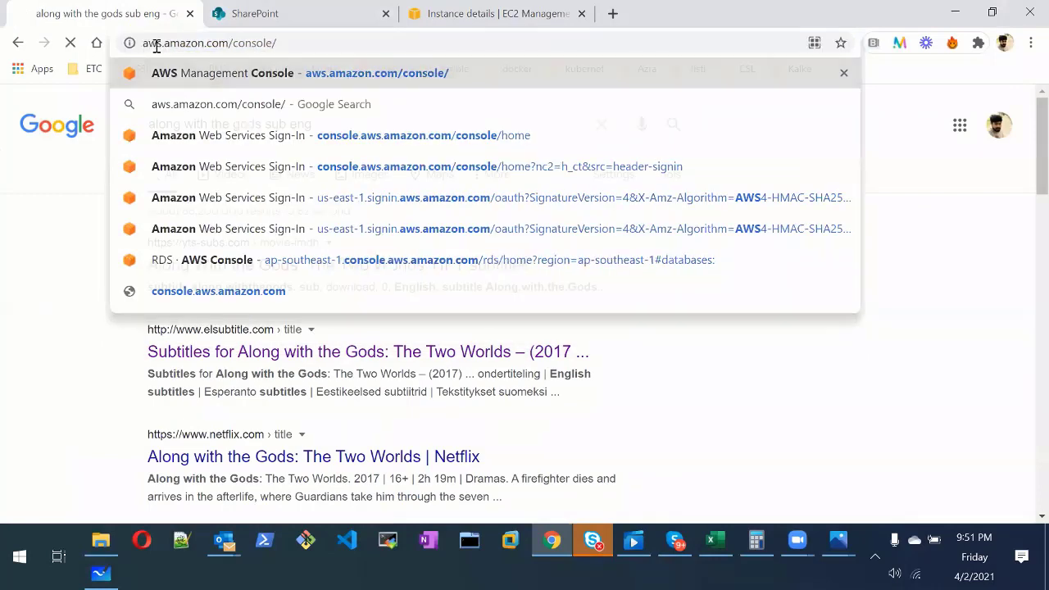
key(Return)
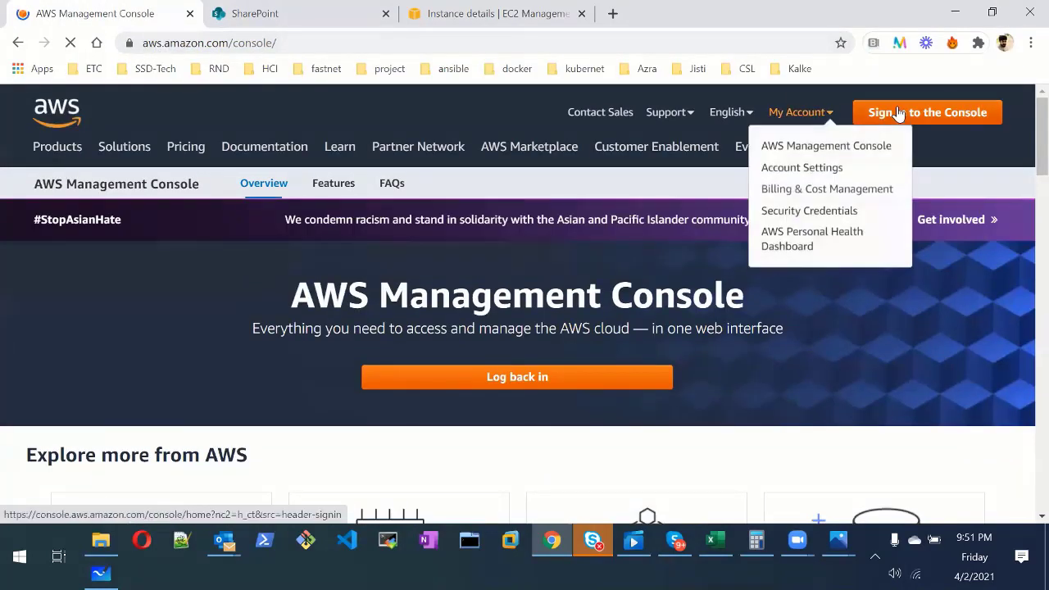
click(897, 113)
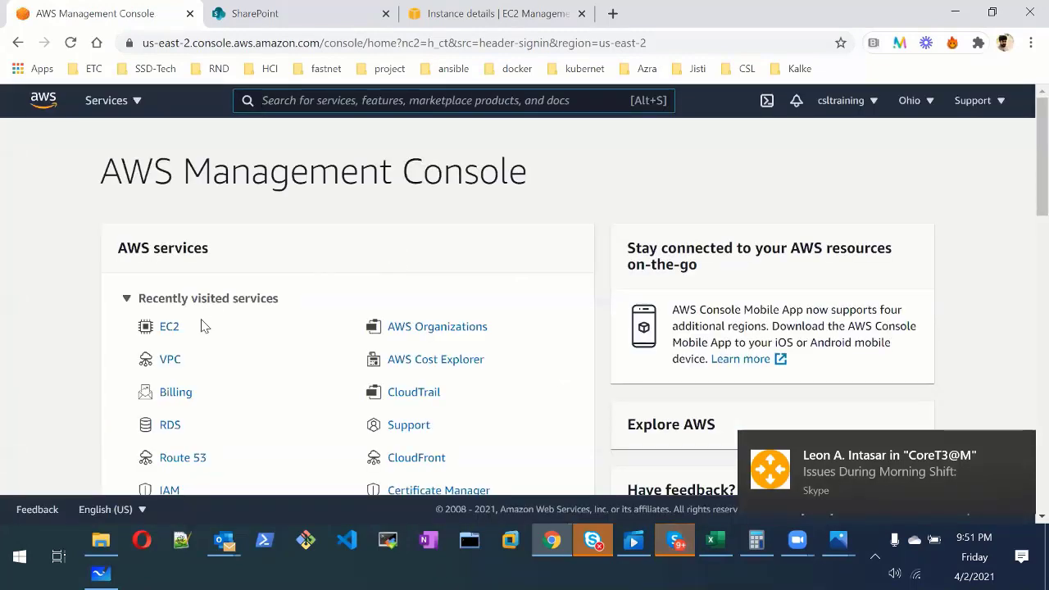
Step: Open the CSL-CLASS-Subnet-1 details in the VPC service, highlight its IPv4 CIDR, and check it against the Whiteboard diagram
click(169, 362)
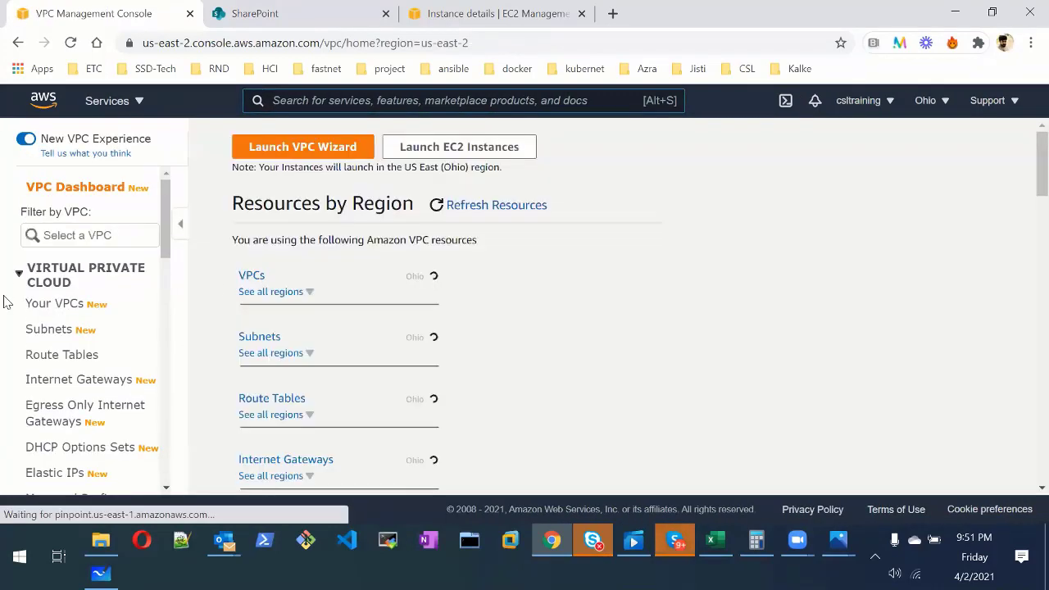
click(45, 310)
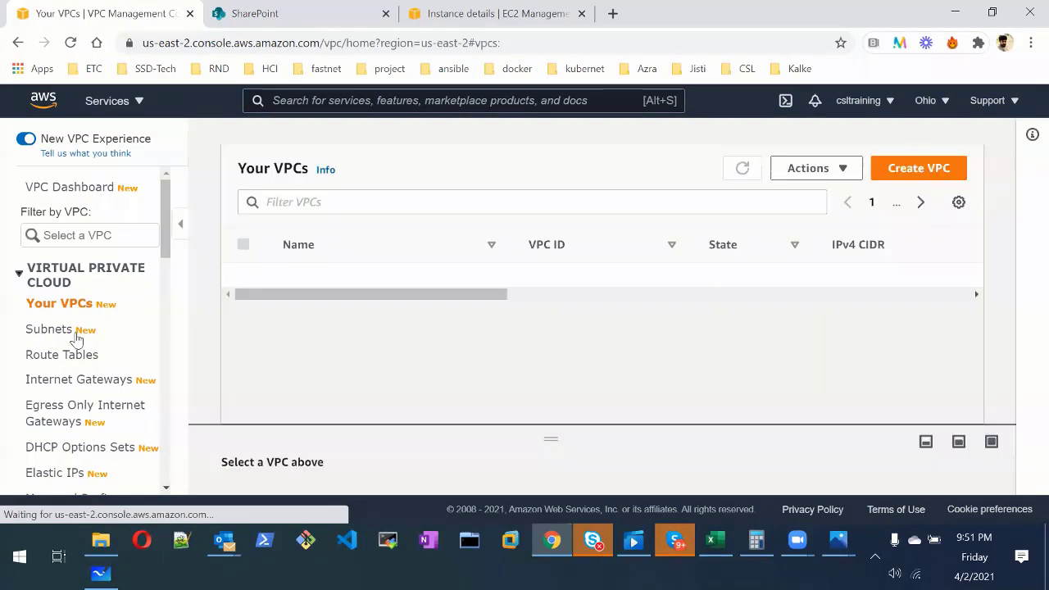
click(45, 332)
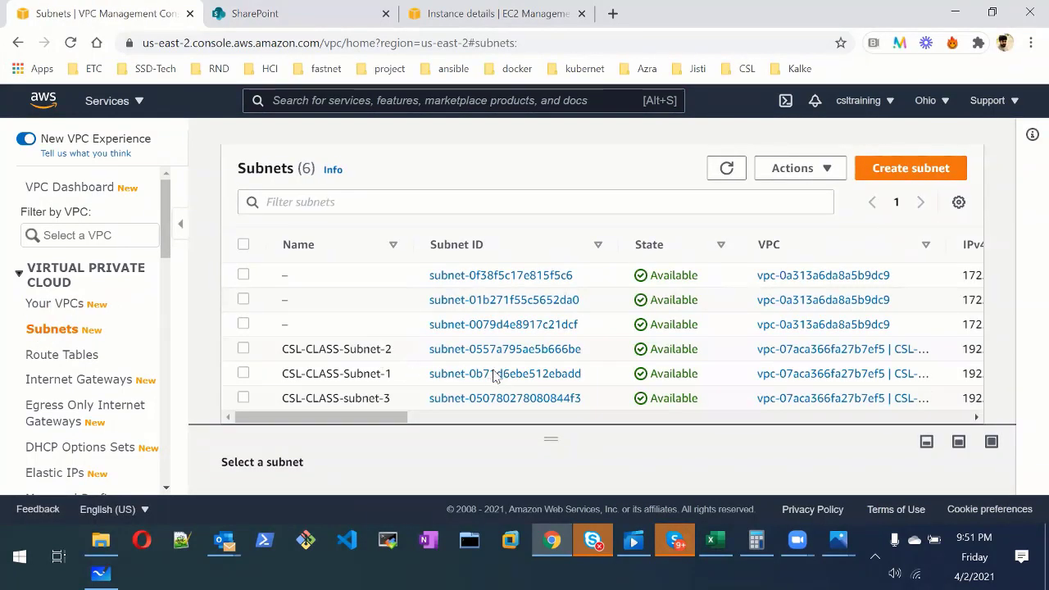
click(494, 376)
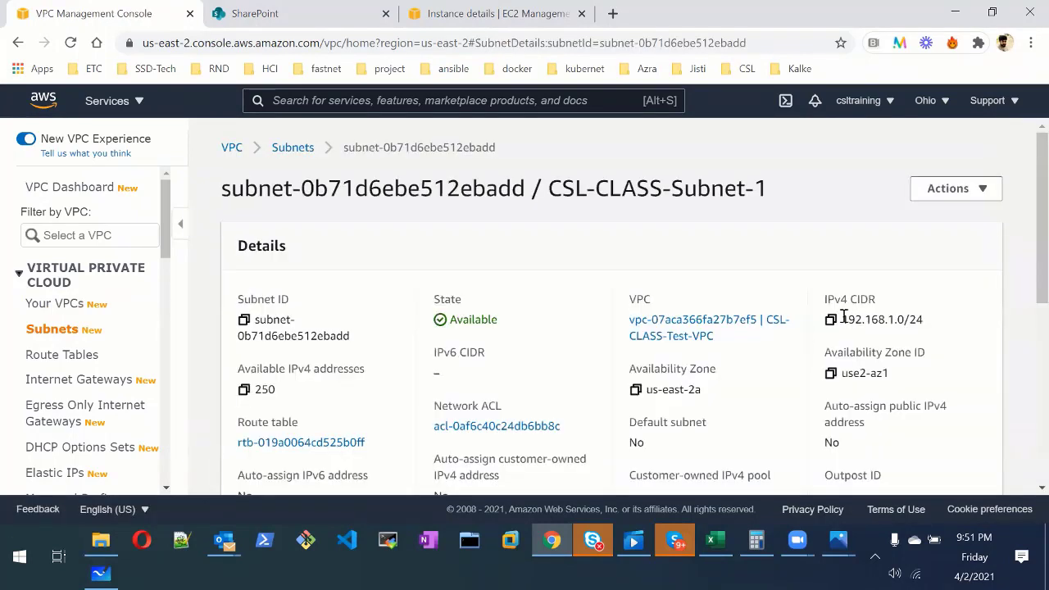
drag(942, 321, 827, 318)
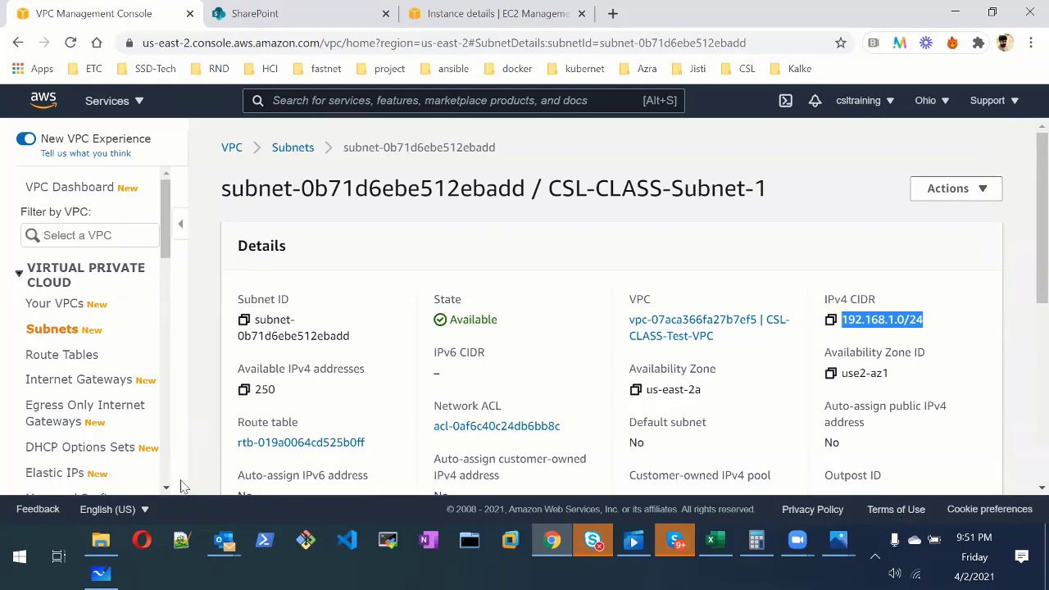
click(101, 574)
click(101, 573)
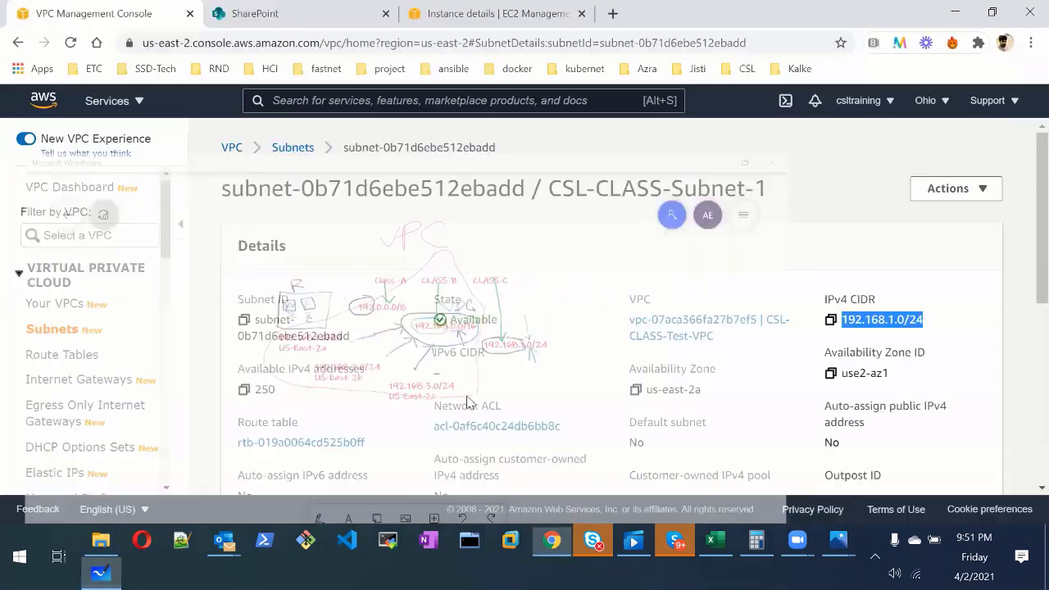
Step: Show the EC2 instance details page in a maximized browser window
double_click(926, 18)
click(712, 62)
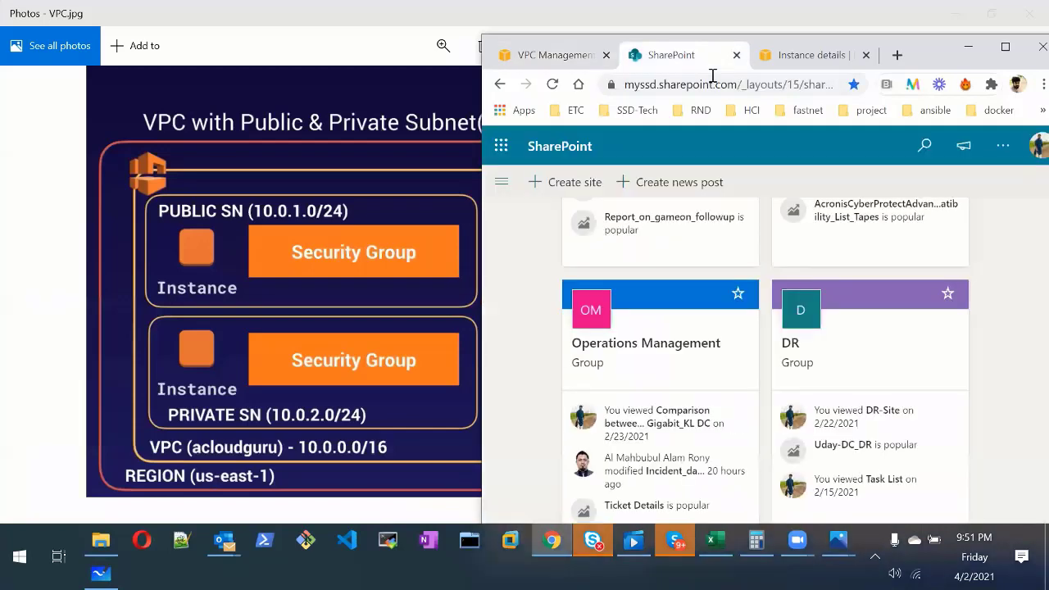
click(808, 55)
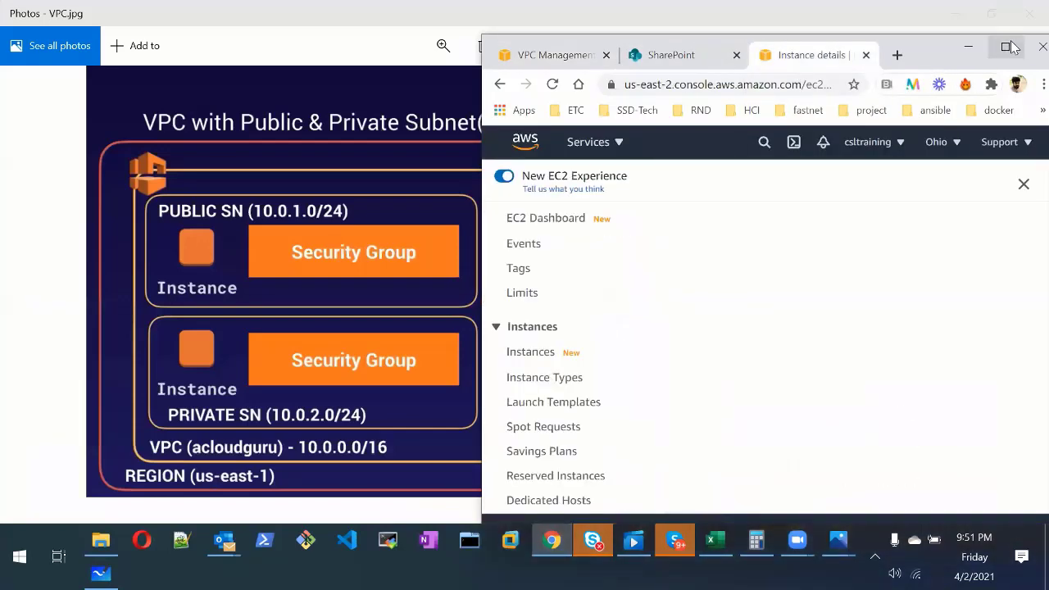
click(1007, 47)
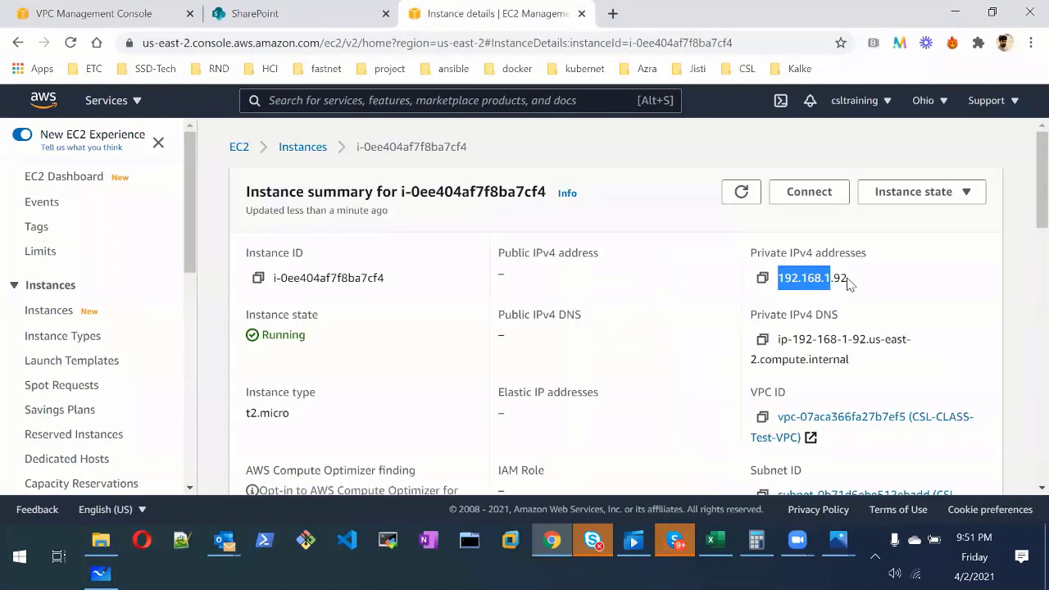
Step: Examine the instance's private and public IPv4 address fields in the instance summary
click(863, 286)
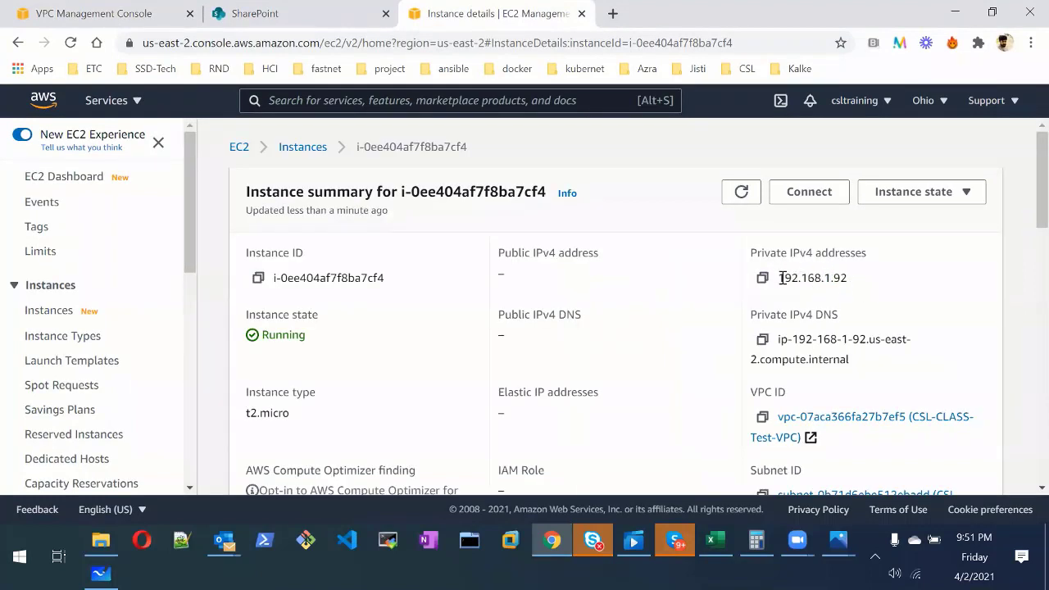
drag(778, 278, 851, 281)
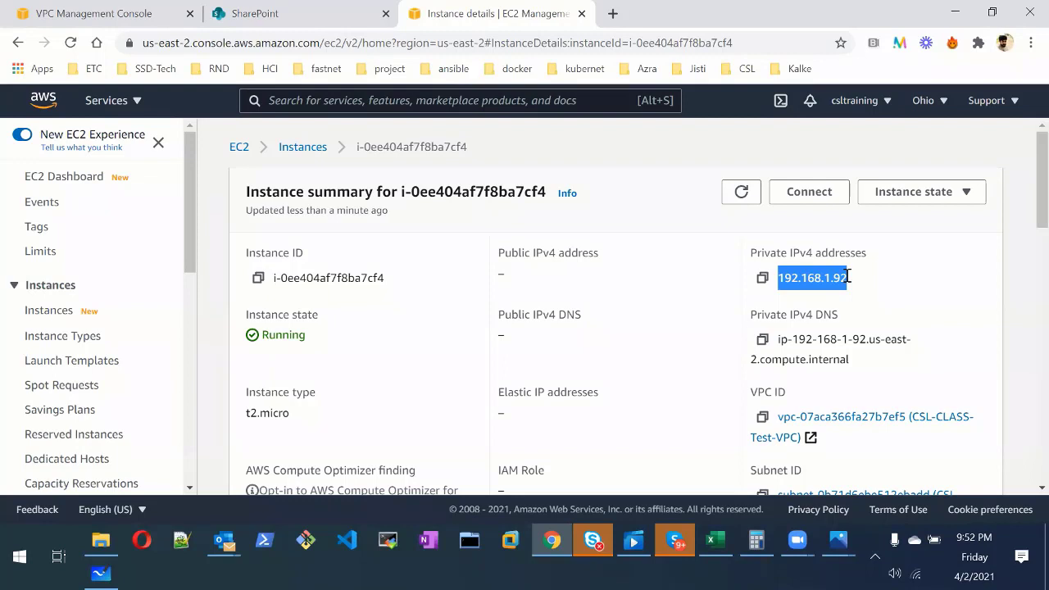
click(761, 278)
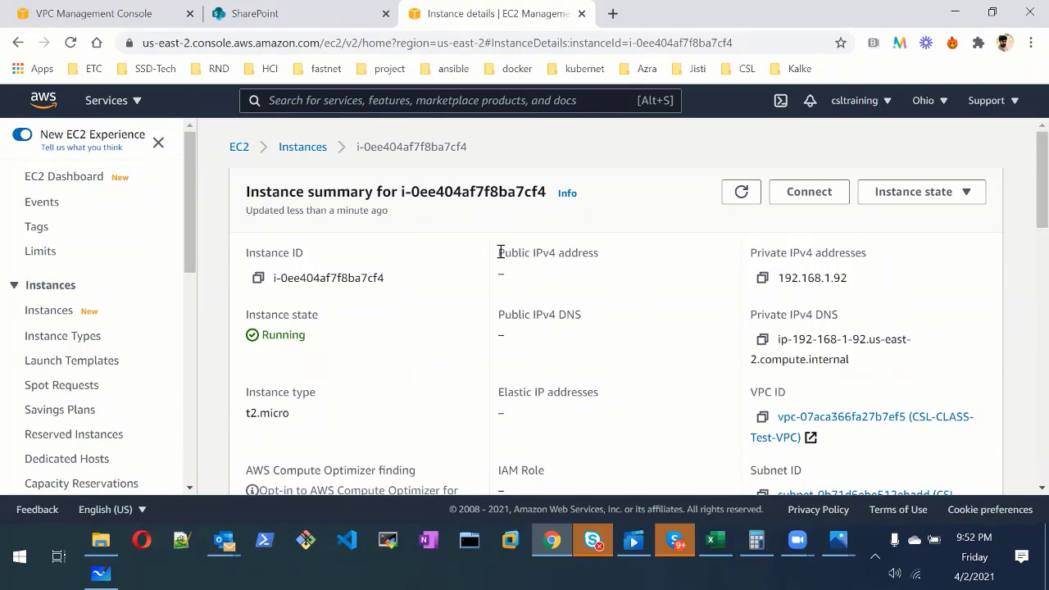
drag(499, 252, 608, 260)
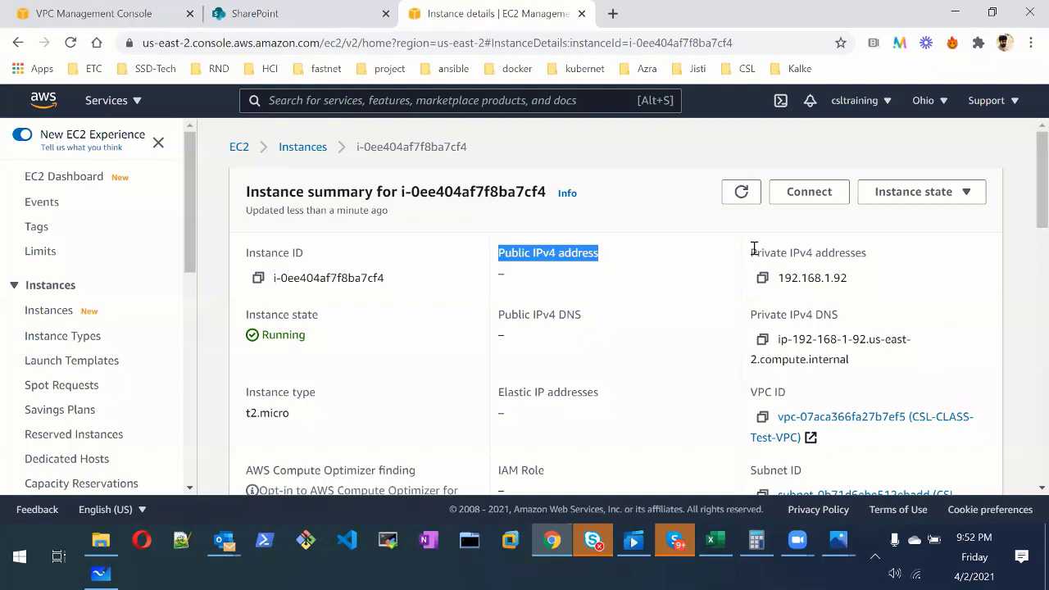
drag(751, 253, 836, 254)
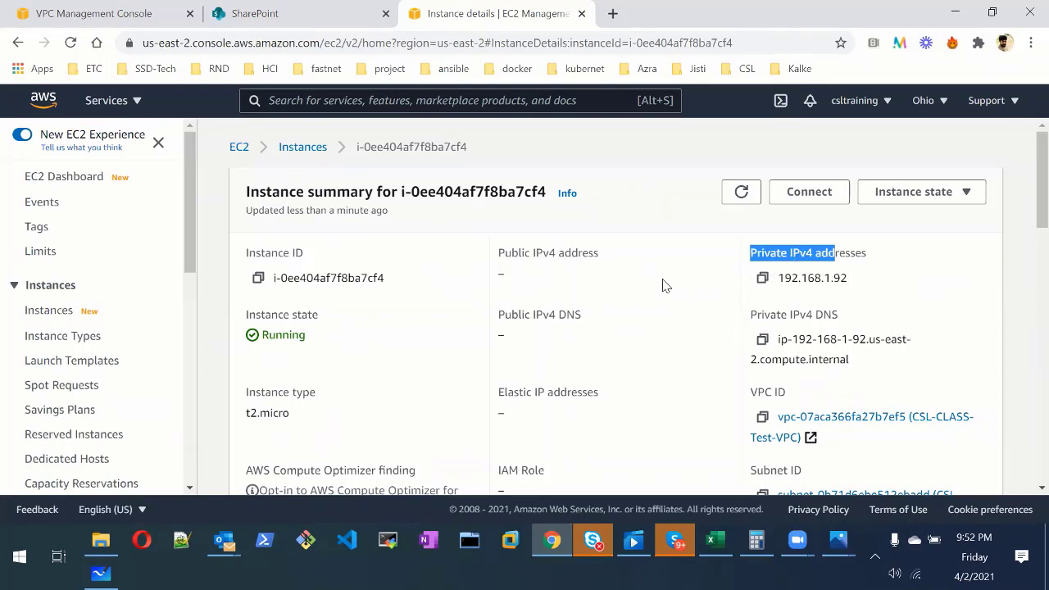
click(845, 275)
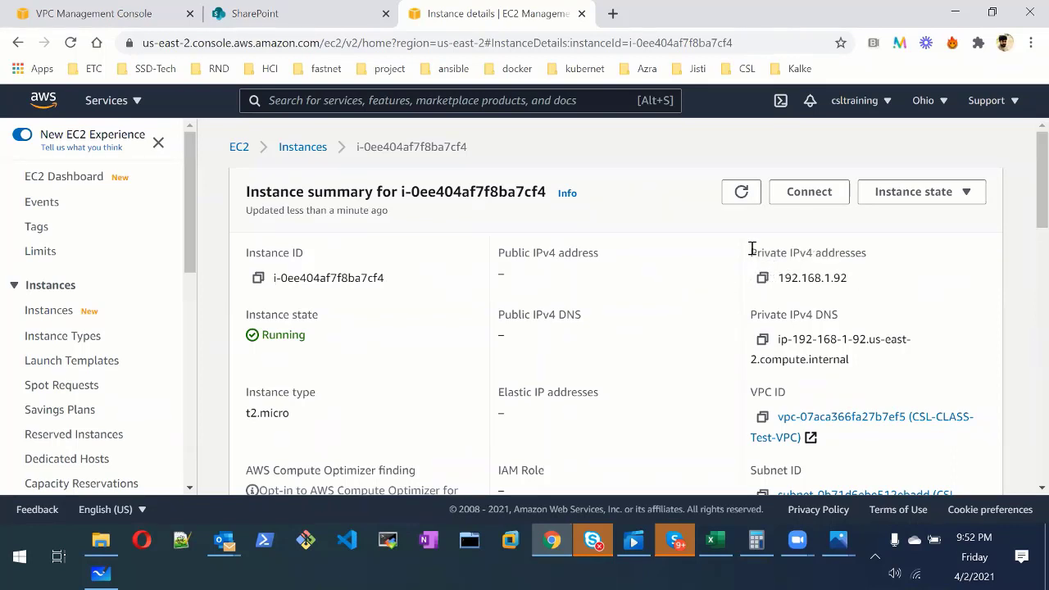
drag(752, 248, 866, 252)
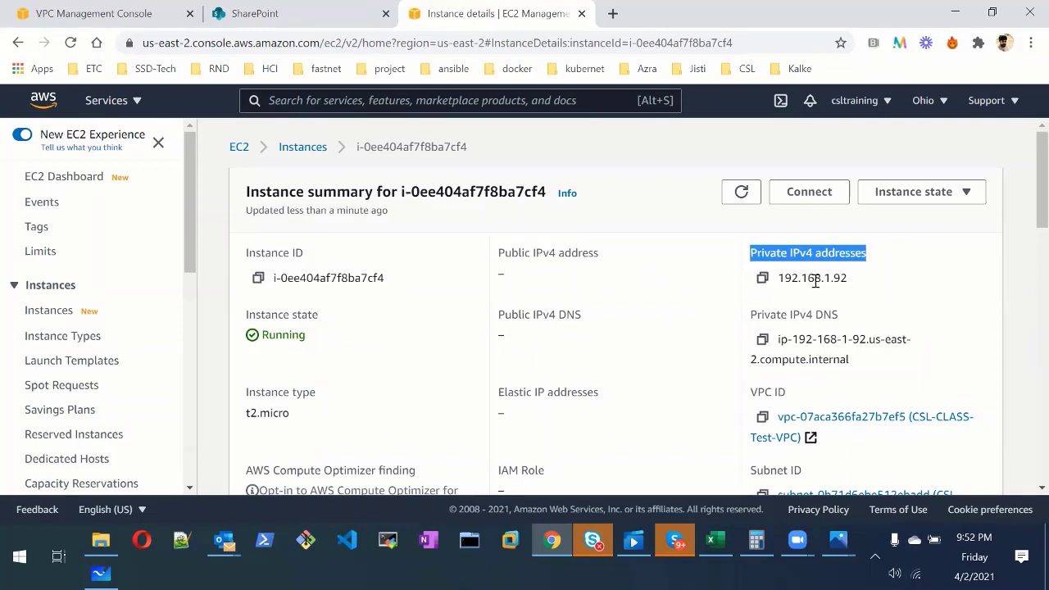
Step: Open the details of CSL-CLASS-Subnet-1 from the VPC subnet list and check its auto-assign public IPv4 address setting
click(94, 13)
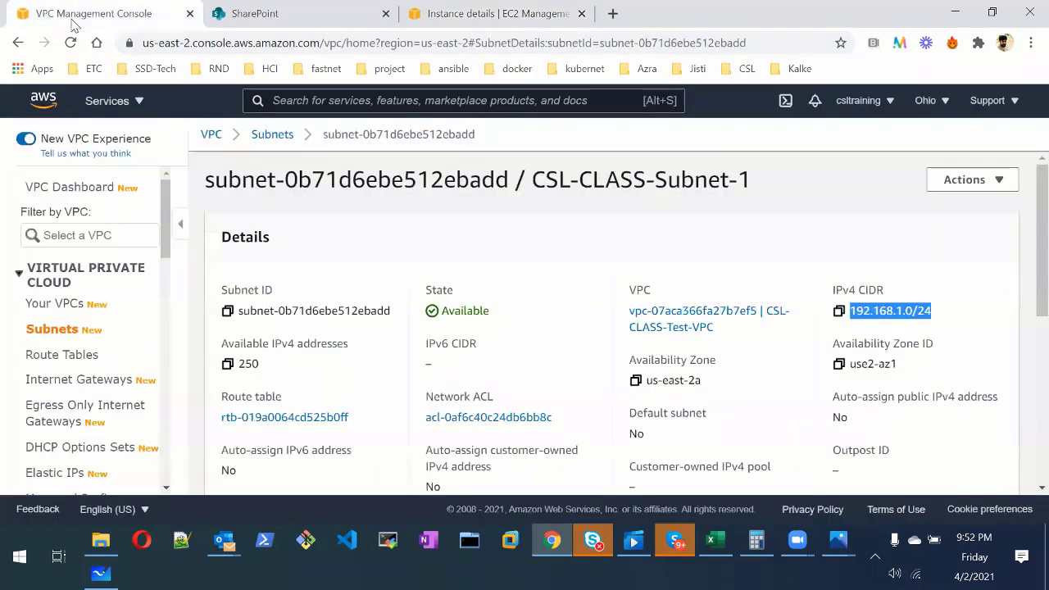
scroll(413, 319, down, 2)
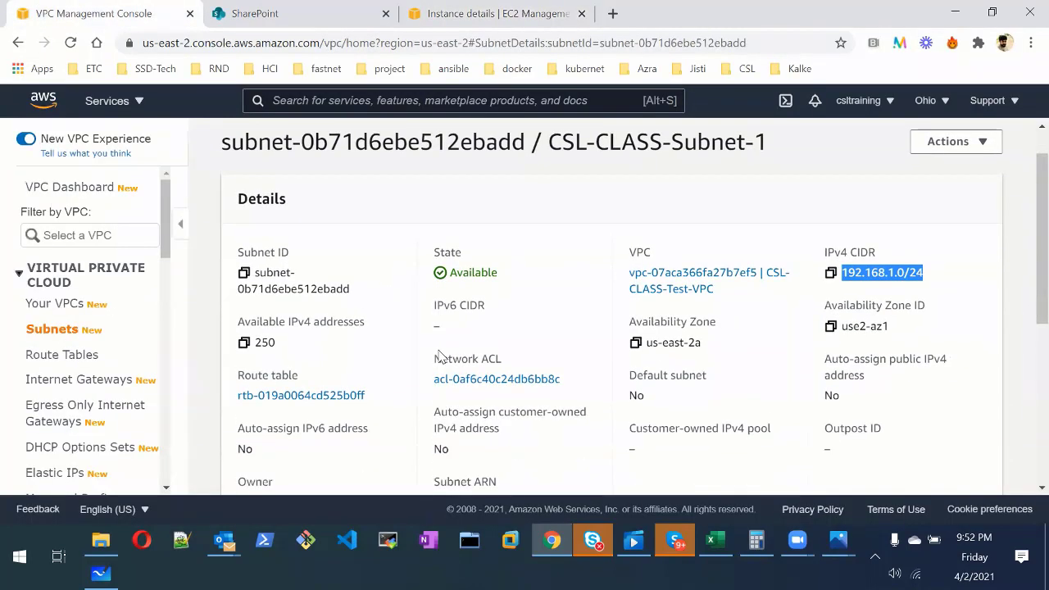
scroll(413, 259, up, 2)
click(292, 151)
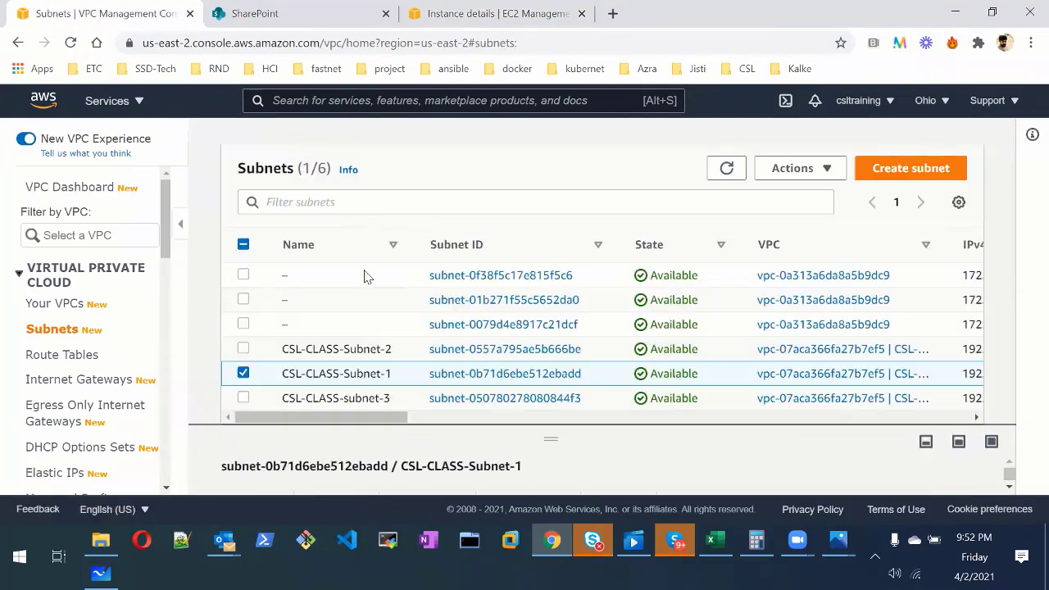
click(537, 375)
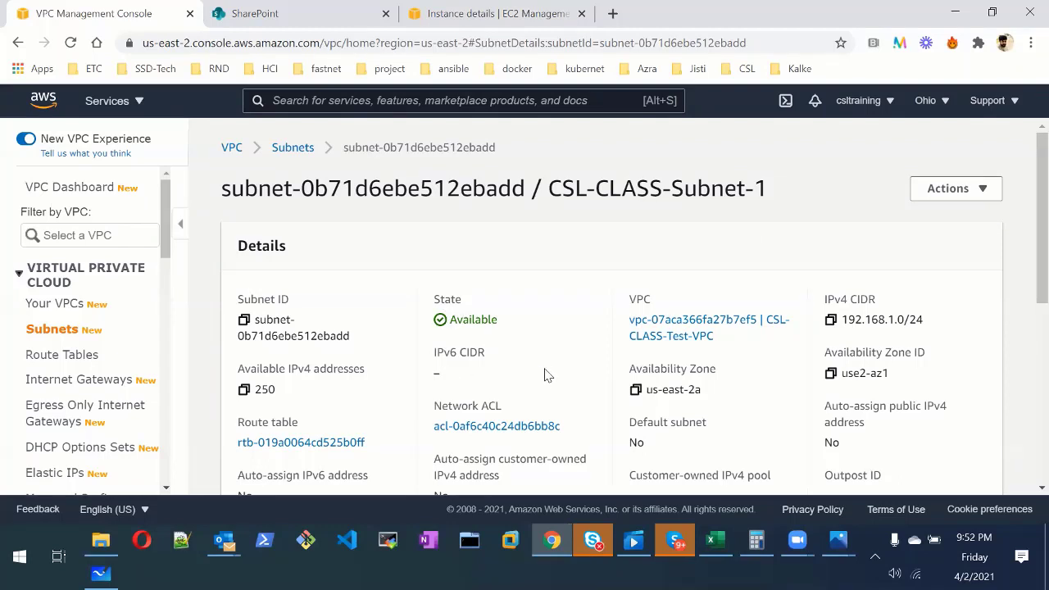
scroll(547, 374, down, 1)
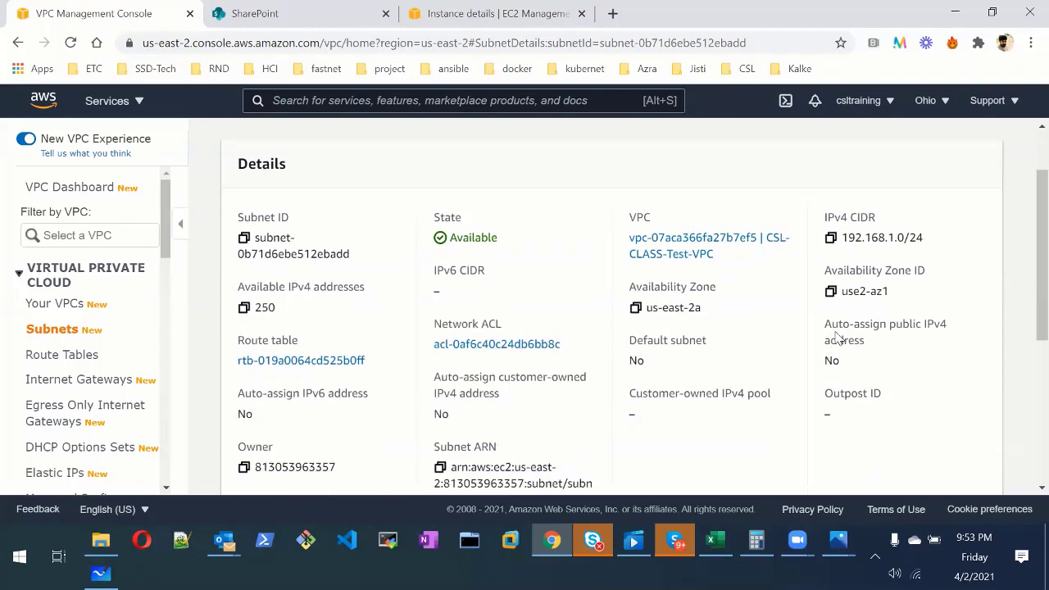
drag(825, 324, 867, 364)
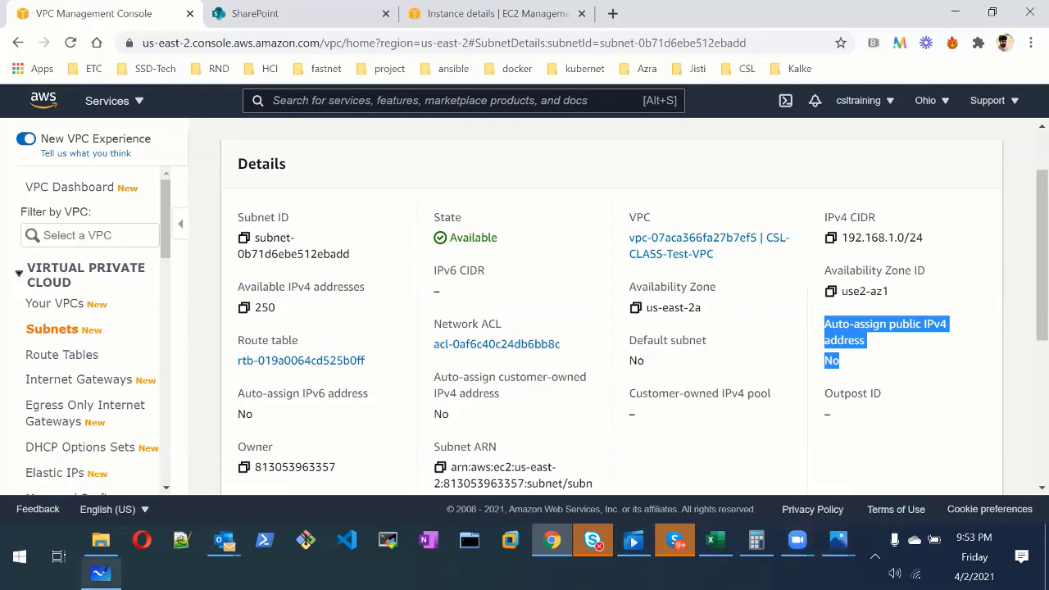
Step: Switch to Microsoft Whiteboard and erase the "R" region box with its AZ sketches above the 192.168.1.0/24 label
click(101, 573)
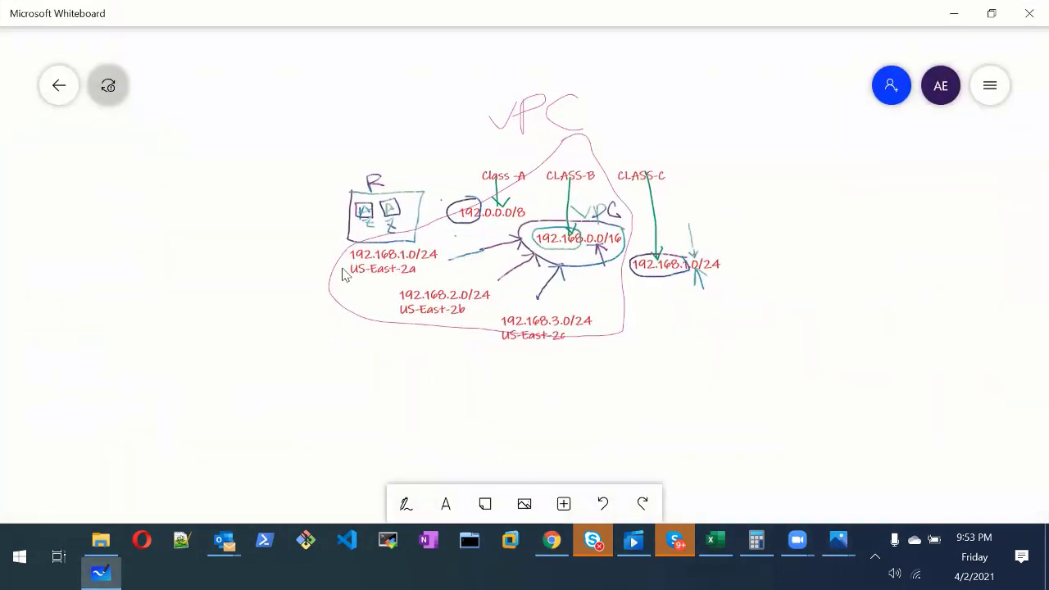
click(445, 514)
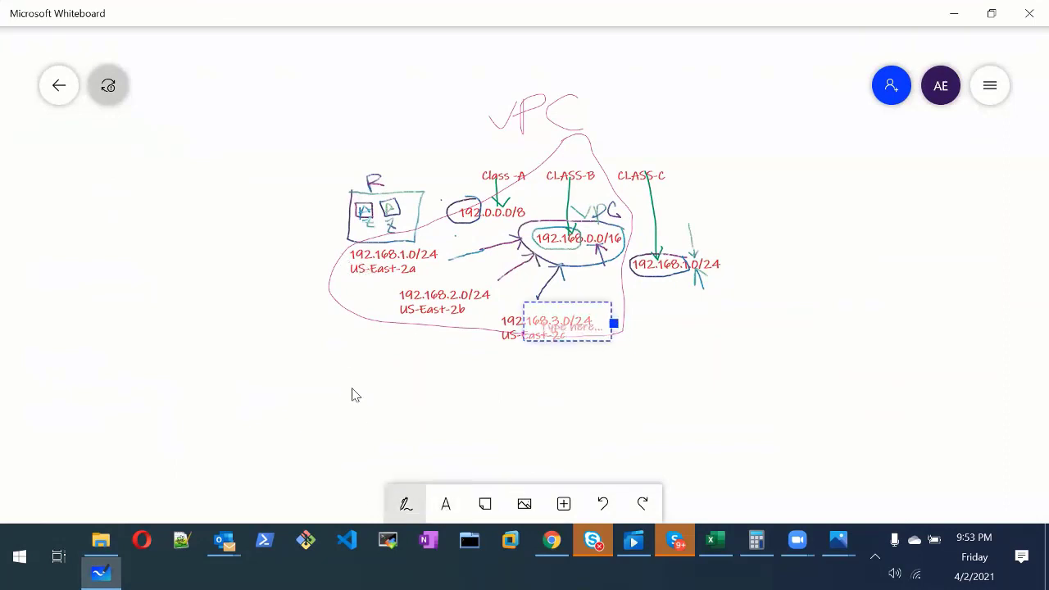
click(354, 389)
click(405, 505)
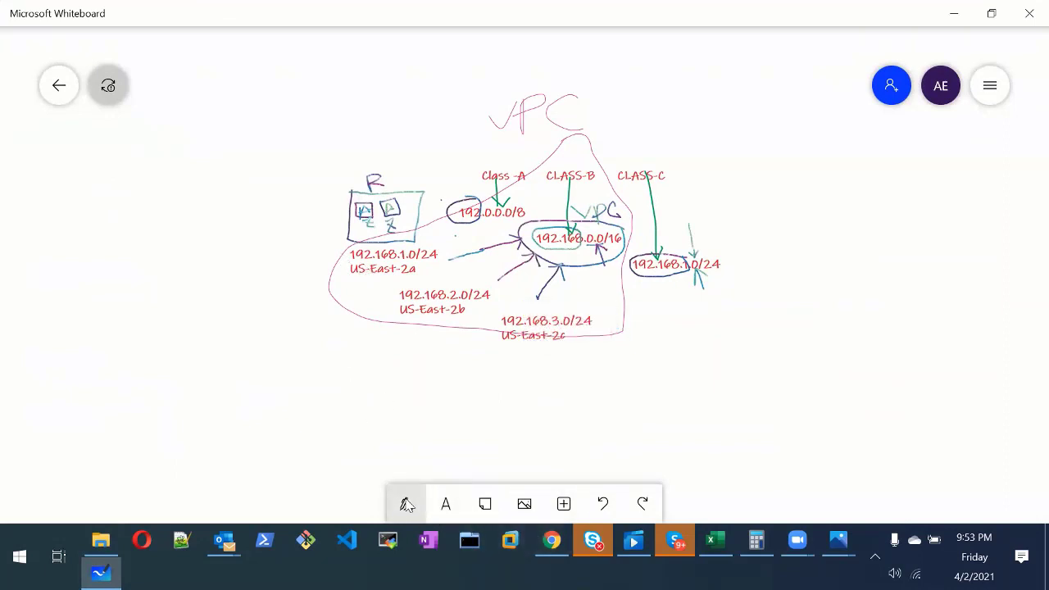
click(603, 507)
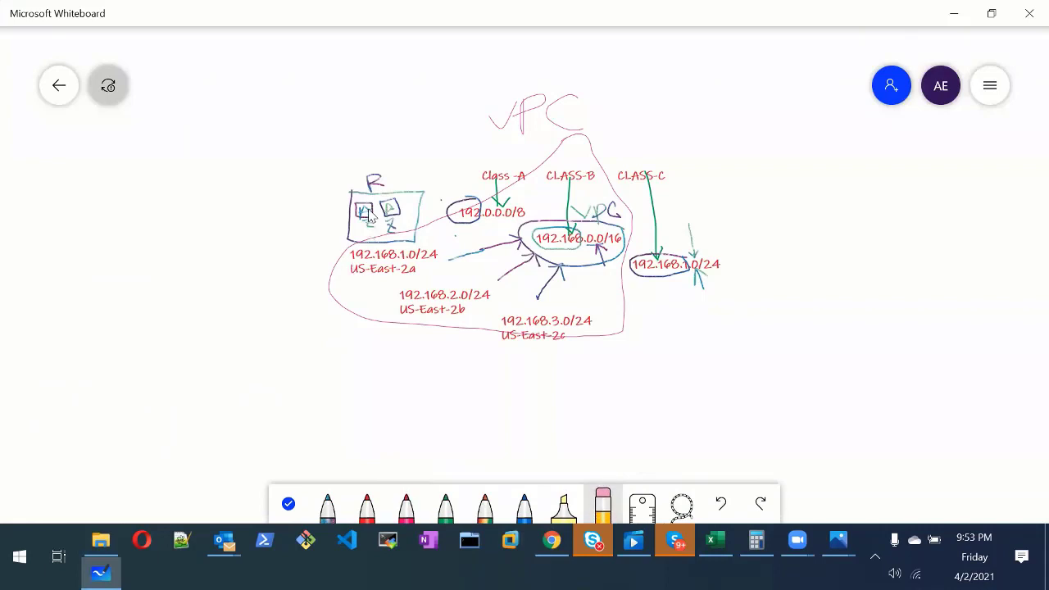
mouse_move(373, 220)
mouse_down()
mouse_move(330, 197)
mouse_move(394, 187)
mouse_move(414, 214)
mouse_move(344, 222)
mouse_move(366, 214)
mouse_up()
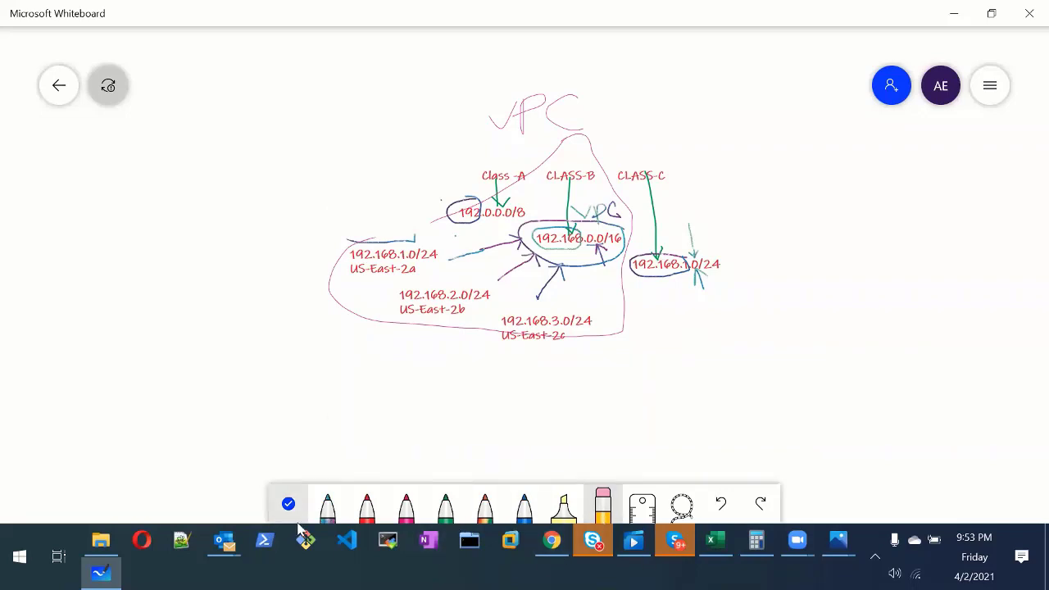
Step: Set the first pen to black and draw a slanted line outward from the 192.168.1.0/24 US-East-2a label
click(332, 510)
click(341, 498)
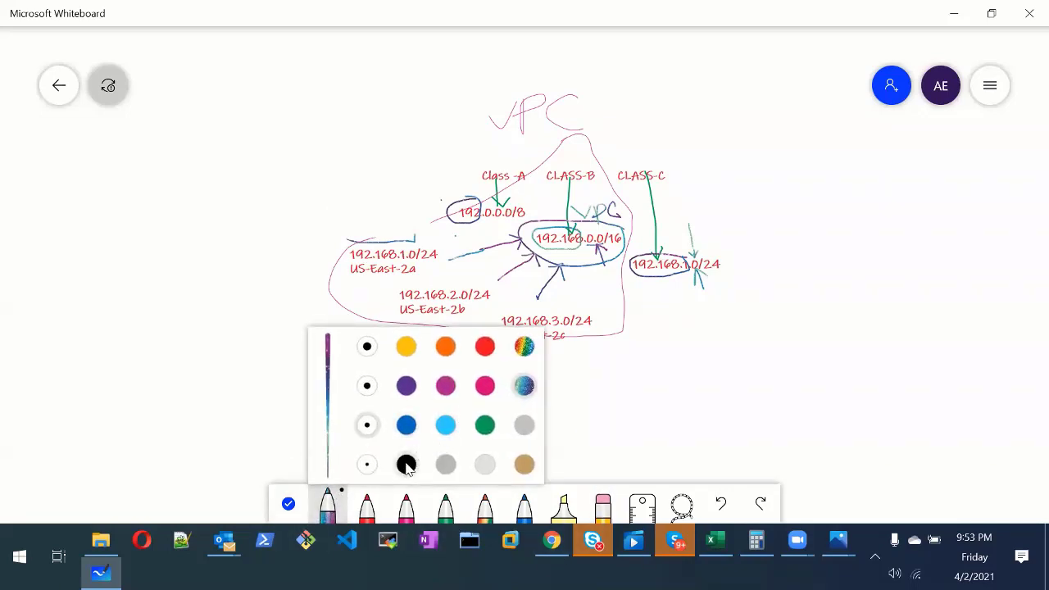
click(407, 464)
click(218, 286)
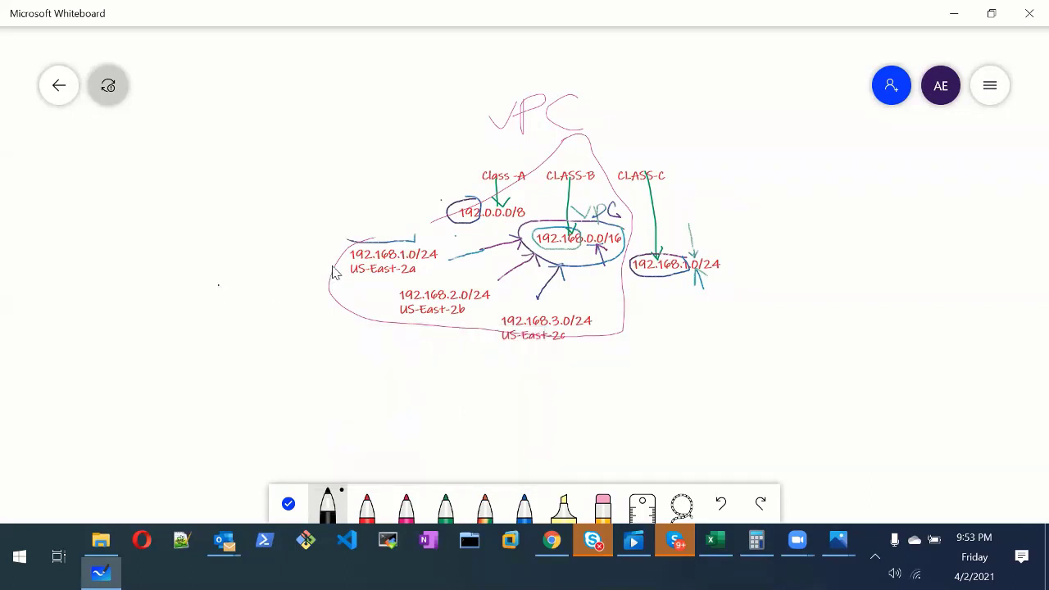
drag(332, 267, 190, 310)
mouse_move(106, 330)
mouse_down()
mouse_move(155, 339)
mouse_move(155, 247)
mouse_up()
mouse_move(182, 281)
mouse_down()
mouse_move(184, 297)
mouse_move(182, 280)
mouse_up()
mouse_move(191, 231)
mouse_down()
mouse_move(216, 301)
mouse_move(244, 271)
mouse_move(257, 293)
mouse_up()
mouse_move(241, 222)
mouse_down()
mouse_move(264, 281)
mouse_move(258, 250)
mouse_up()
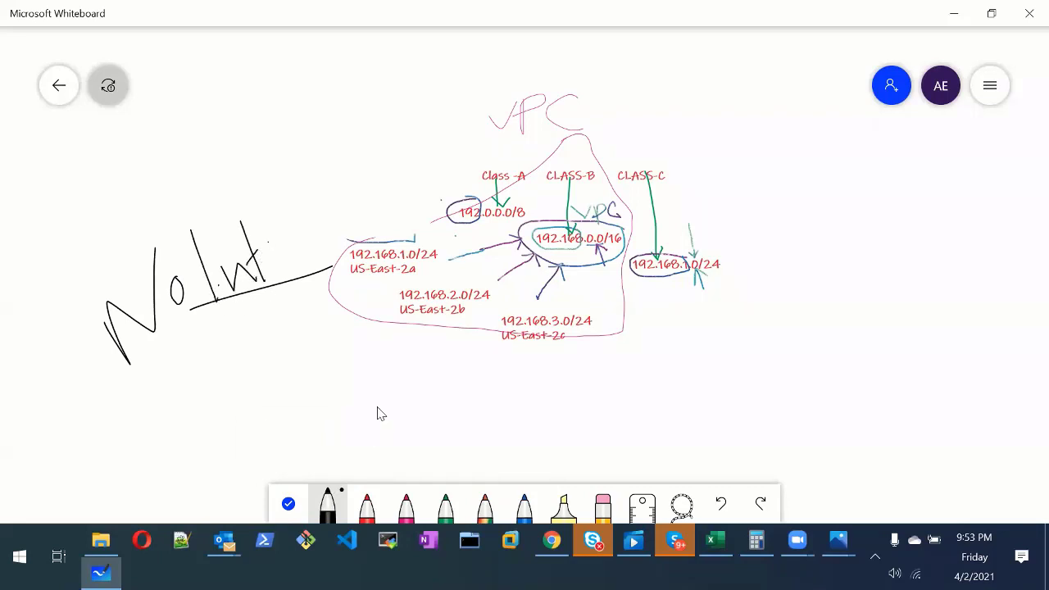
drag(406, 321, 269, 397)
drag(146, 403, 177, 450)
click(182, 416)
drag(186, 400, 210, 416)
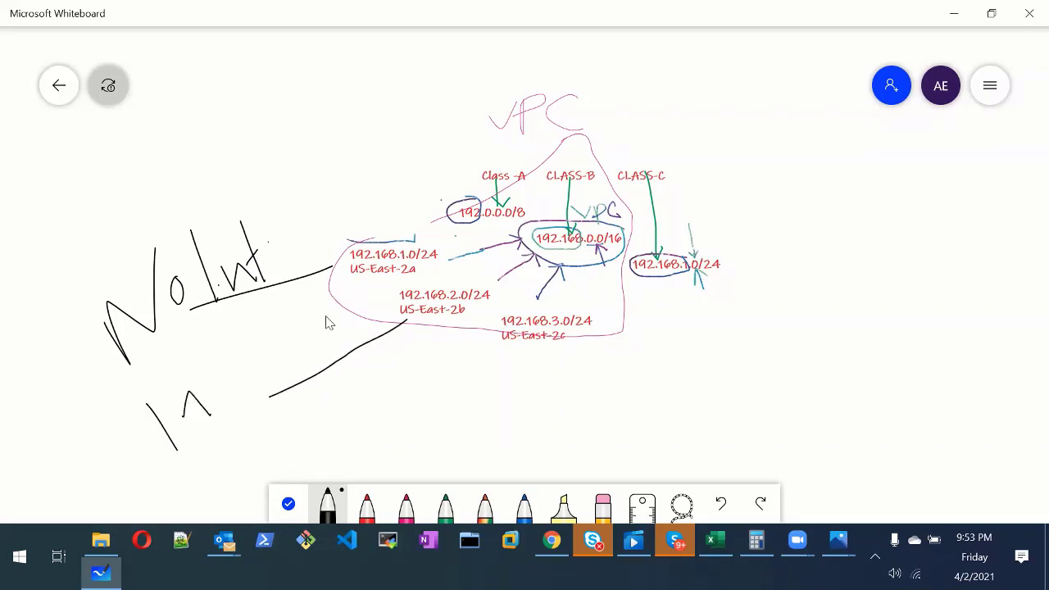
key(ctrl+z)
key(ctrl+z)
key(ctrl+z)
key(ctrl+z)
key(ctrl+z)
key(ctrl+z)
key(ctrl+z)
key(ctrl+z)
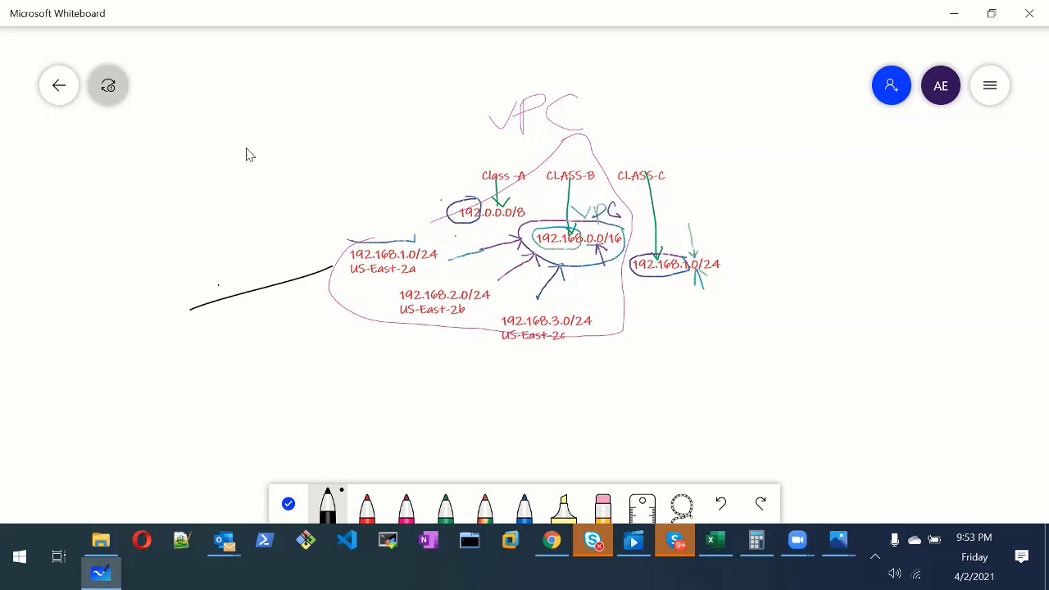
Step: Add the text label "NO Public IP" and place it at the outer end of the black line
click(289, 504)
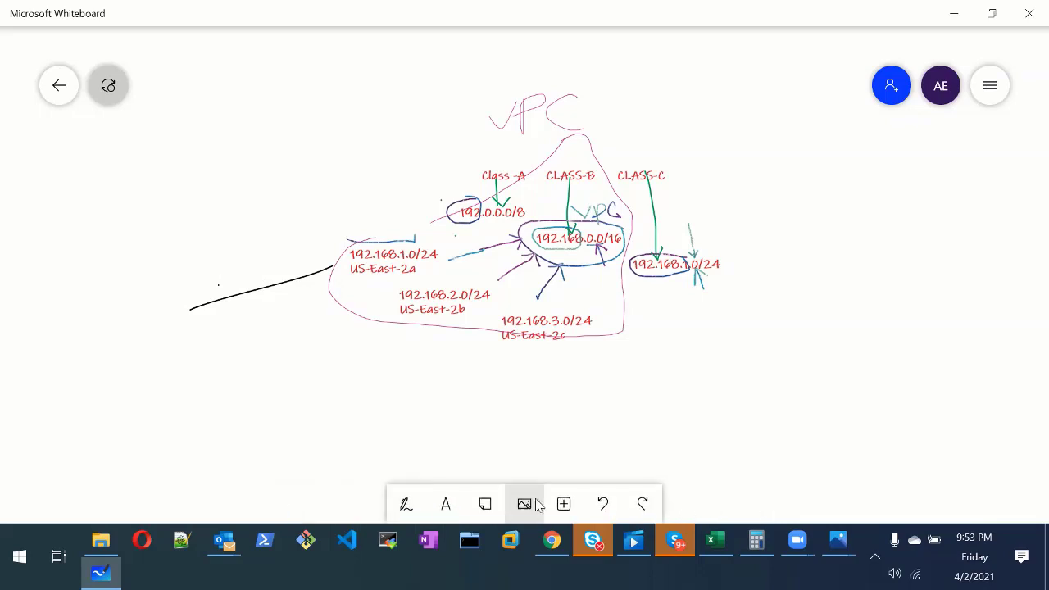
click(446, 503)
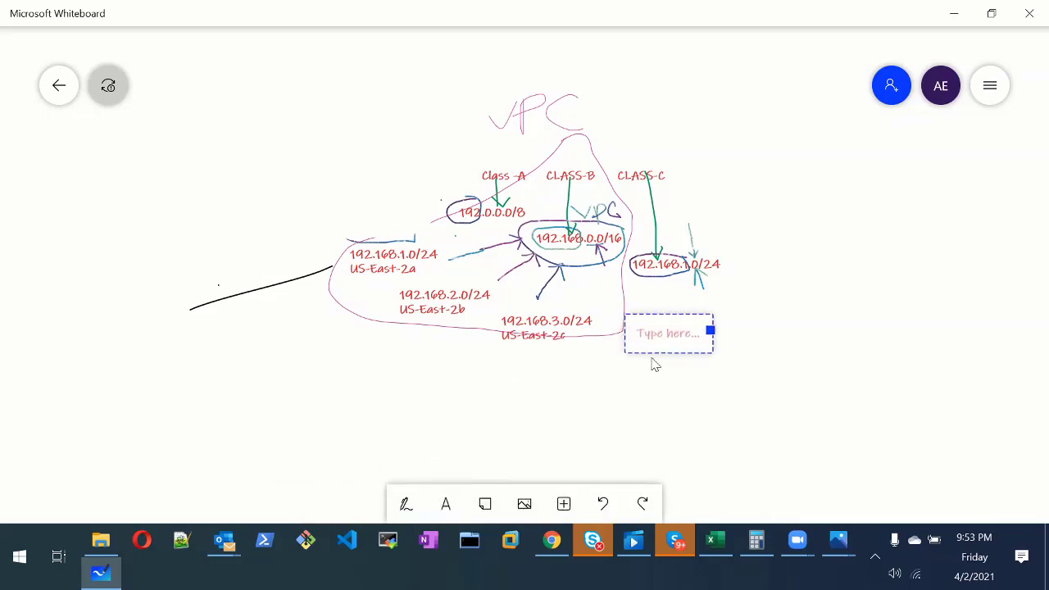
text(n)
key(BackSpace)
text(NO Public)
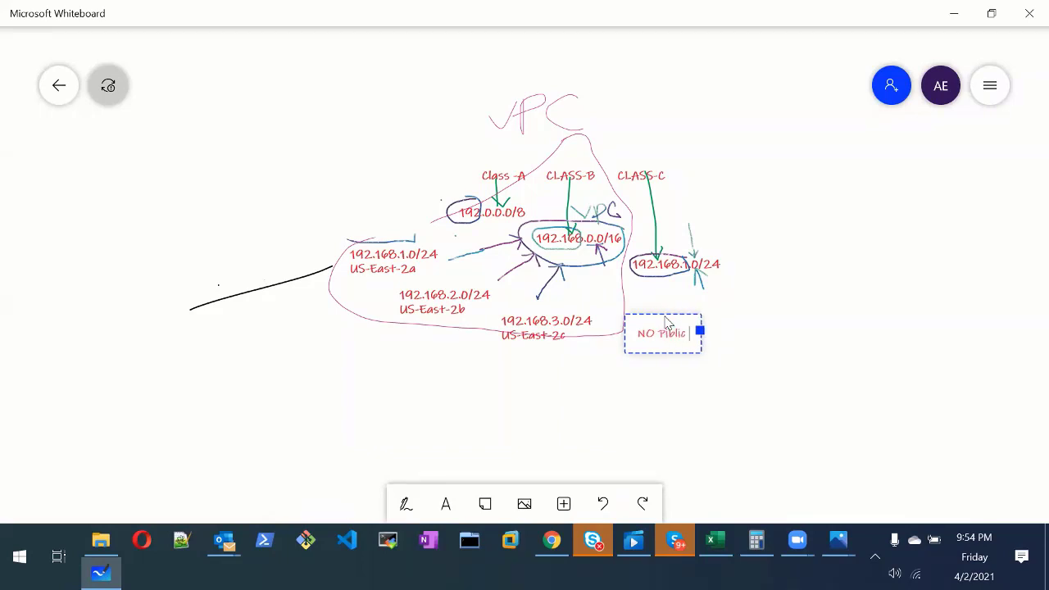
key(BackSpace)
key(BackSpace)
key(BackSpace)
key(BackSpace)
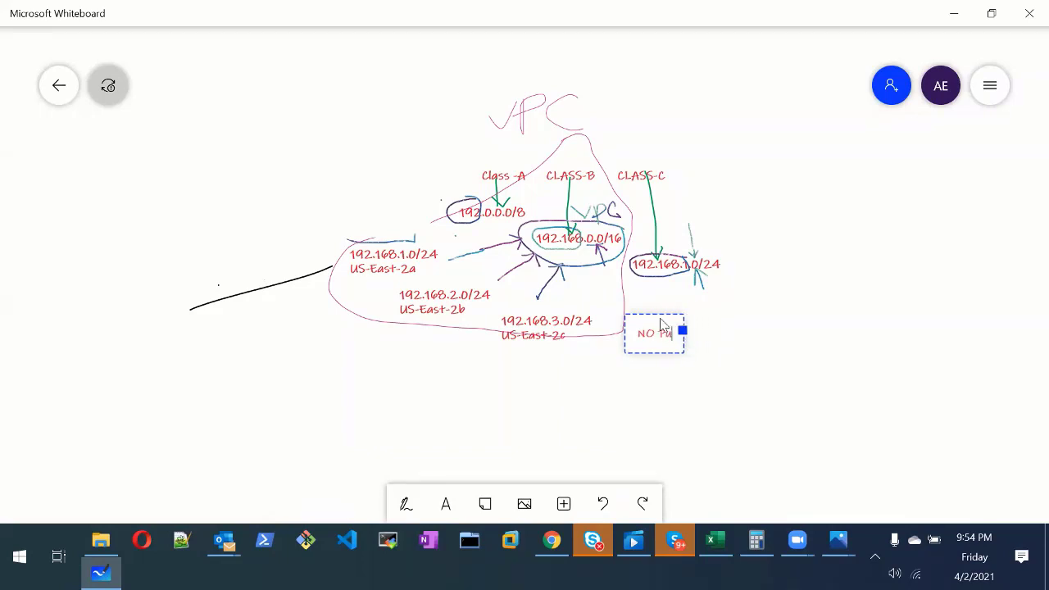
text(blic IP)
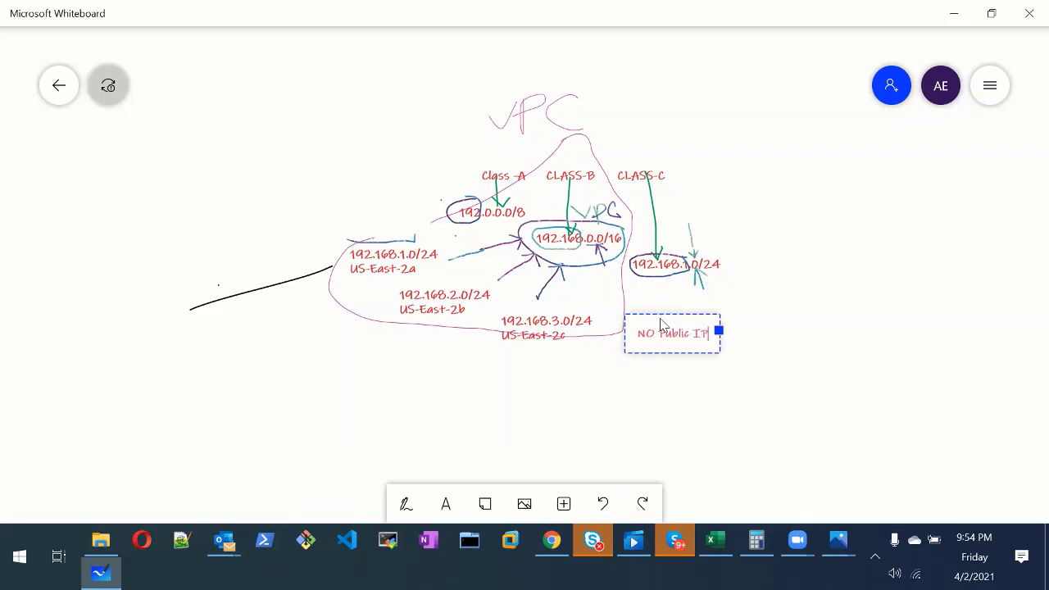
click(693, 419)
drag(687, 337, 150, 316)
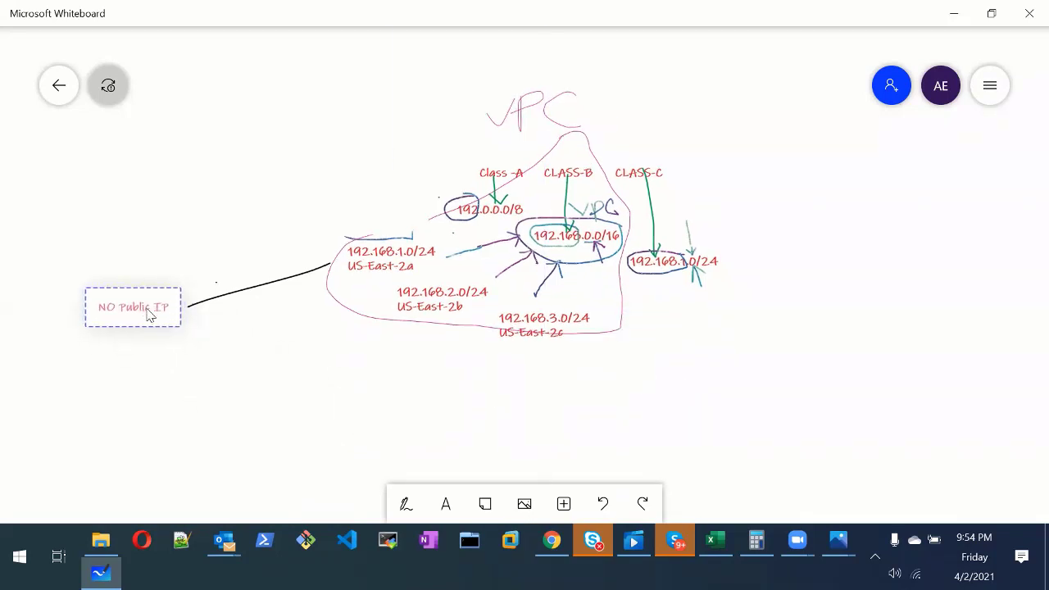
Step: Add the text label "PublicIP" and place it below the "NO Public IP" label
click(446, 504)
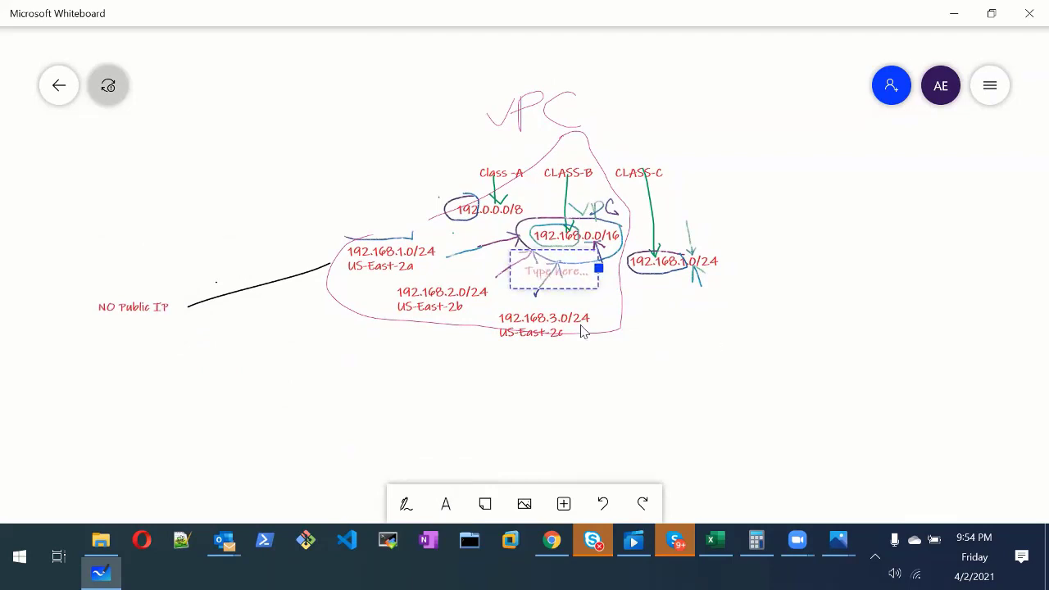
drag(568, 274, 207, 397)
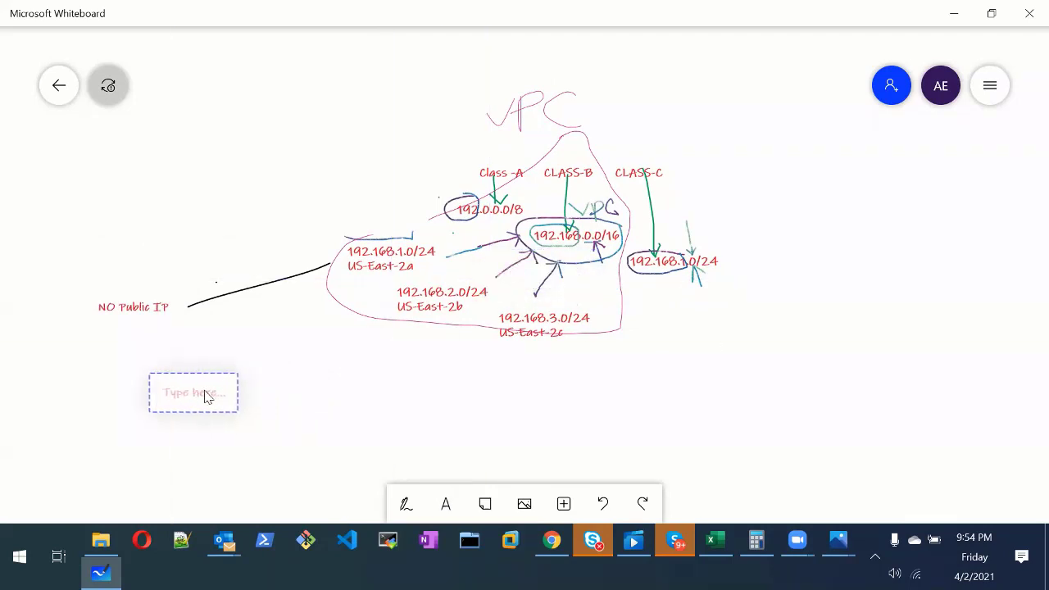
text(Pu)
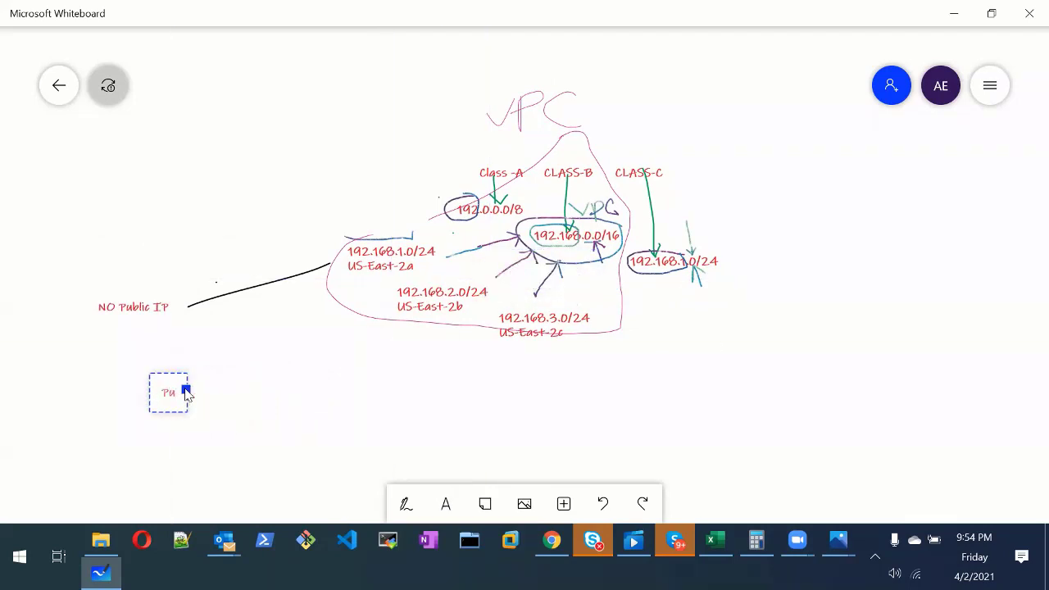
text(blic IP)
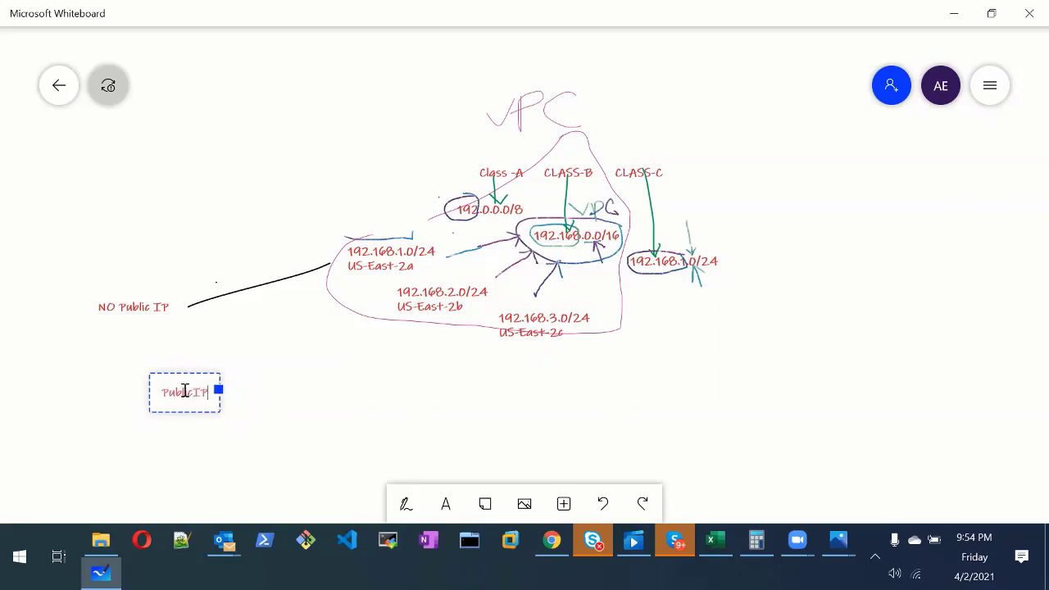
Step: Add a second text label "Public IP" below the diagram, beneath the US-East-2b and US-East-2c subnets
drag(446, 503, 433, 457)
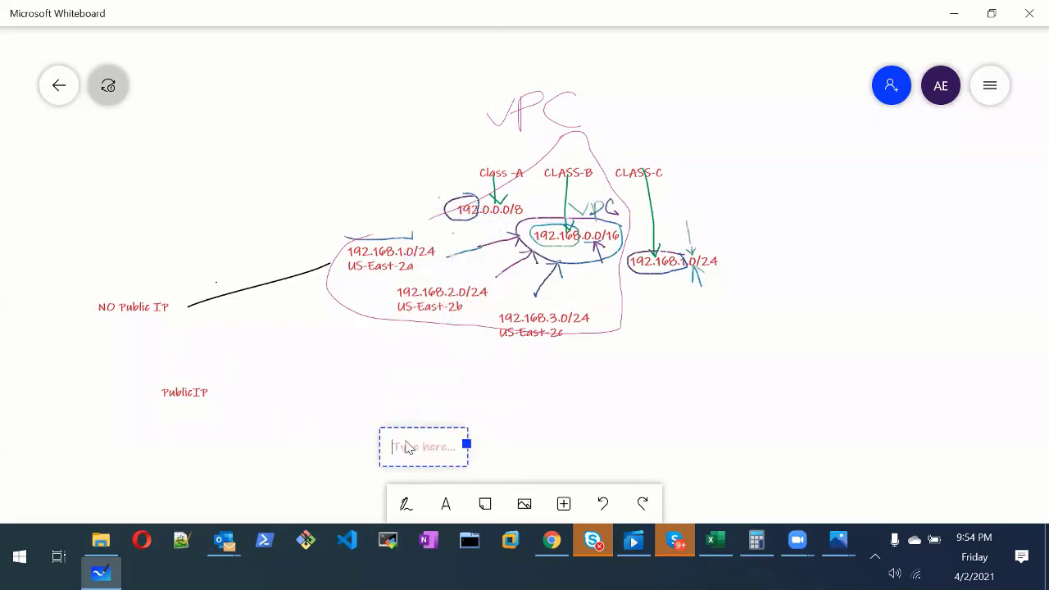
text(Public)
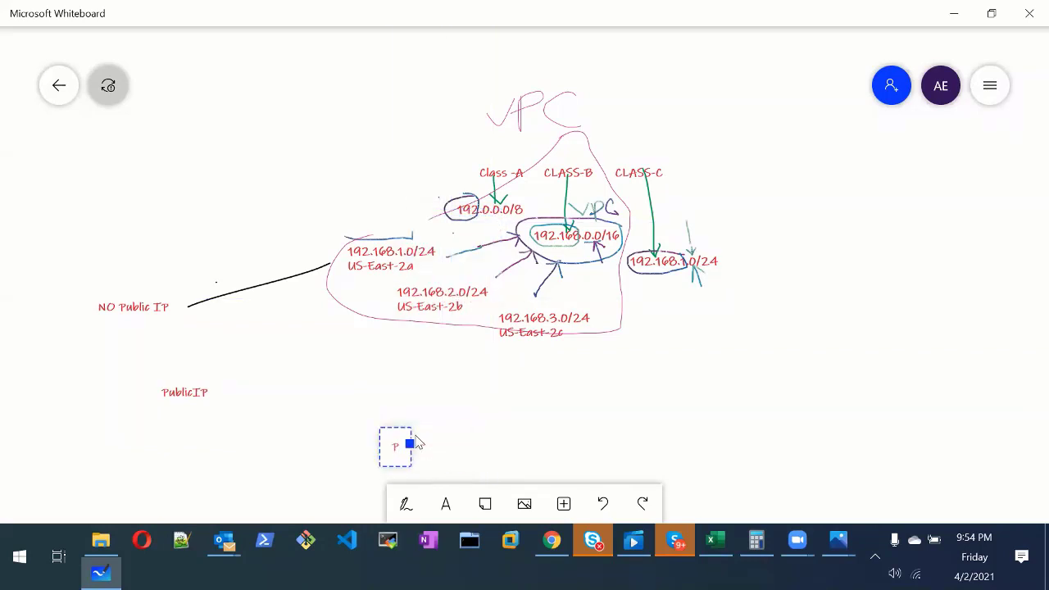
text(IP)
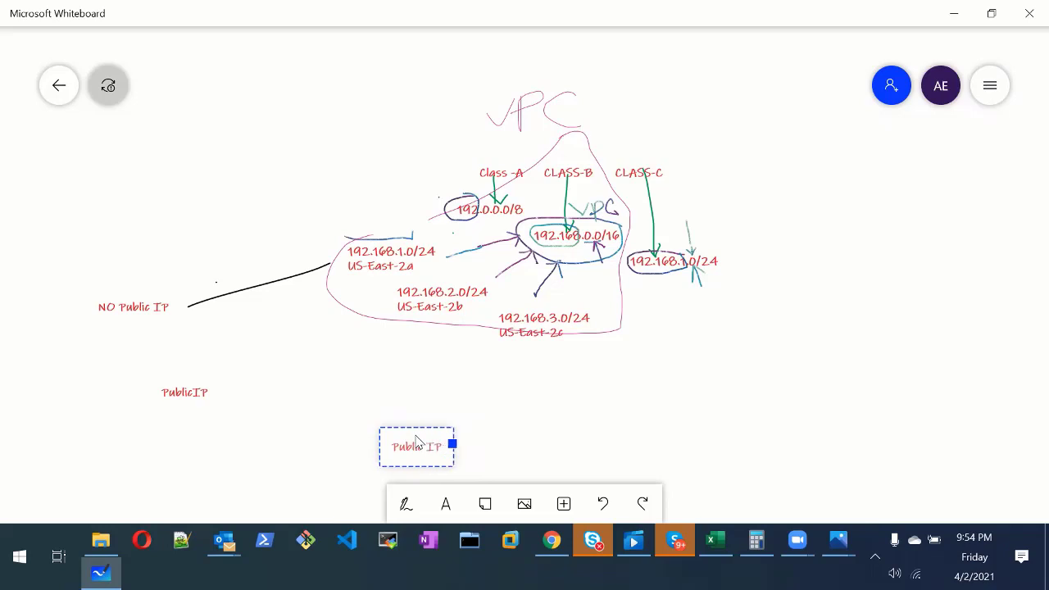
click(595, 441)
Step: Draw black pen lines connecting the "PublicIP" label to the 192.168.2.0/24 subnet and the "Public IP" label to the 192.168.3.0/24 subnet
click(405, 504)
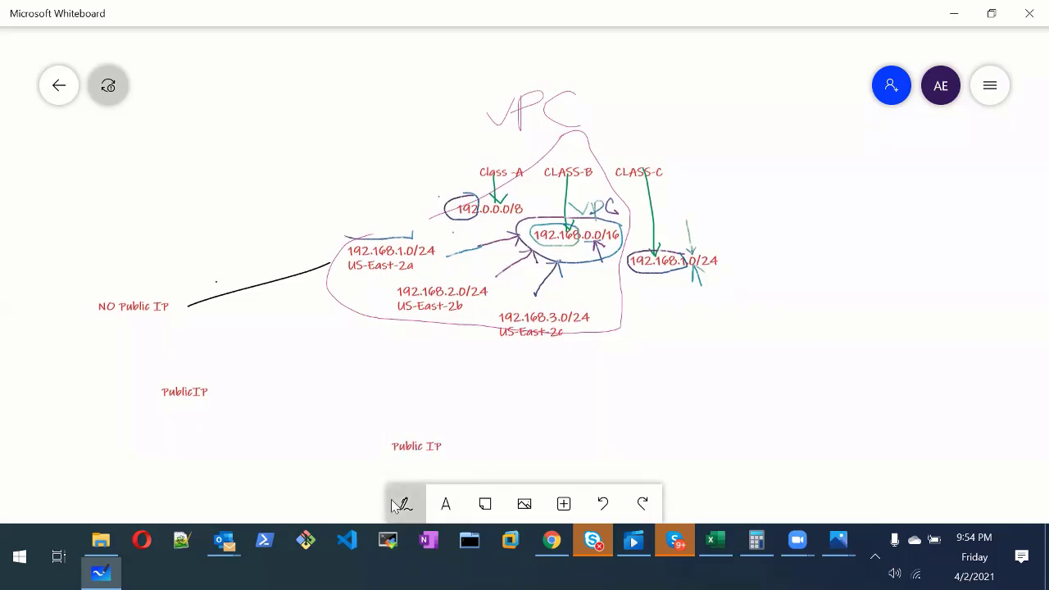
click(337, 508)
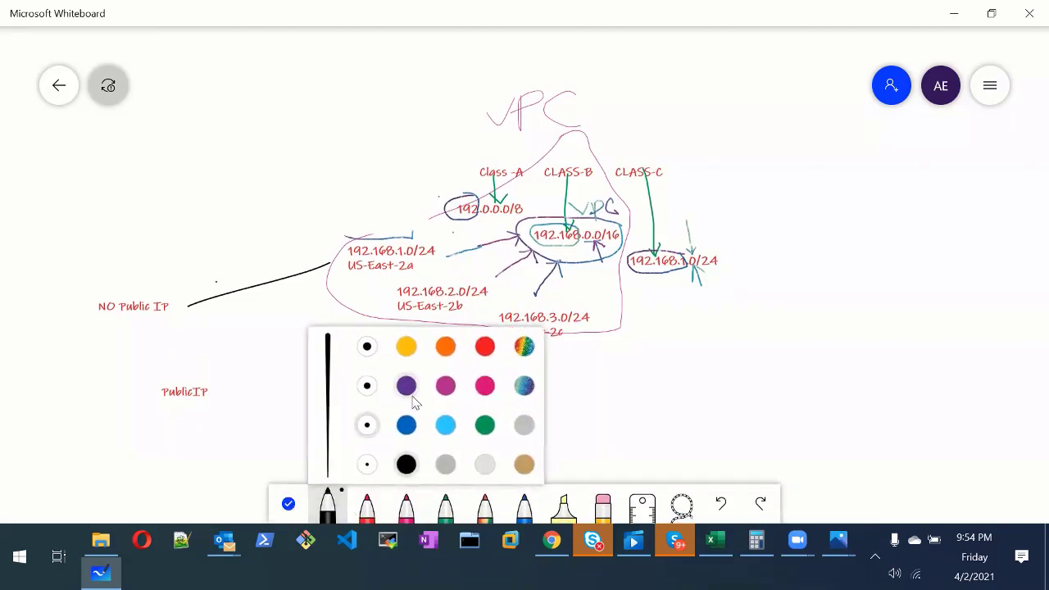
click(263, 429)
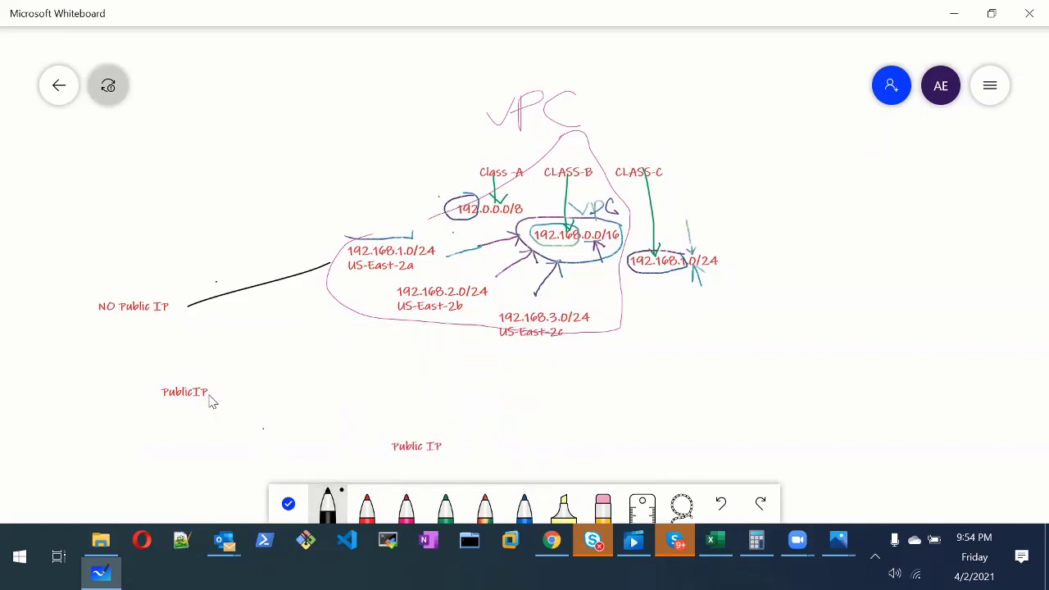
mouse_move(209, 392)
mouse_down()
mouse_move(363, 347)
mouse_move(391, 310)
mouse_up()
mouse_move(426, 439)
mouse_down()
mouse_move(517, 359)
mouse_move(520, 330)
mouse_up()
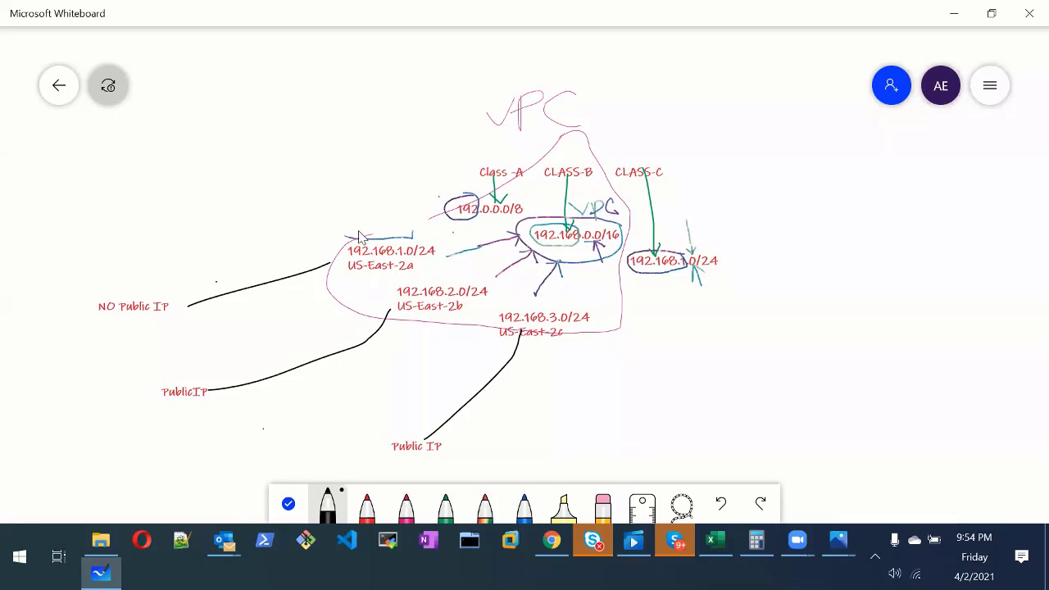
Step: Circle the 192.168.1.0/24 US-East-2a and 192.168.2.0/24 US-East-2b subnet labels in black
mouse_move(435, 218)
mouse_down()
mouse_move(375, 215)
mouse_move(336, 264)
mouse_move(408, 289)
mouse_move(443, 264)
mouse_move(432, 214)
mouse_up()
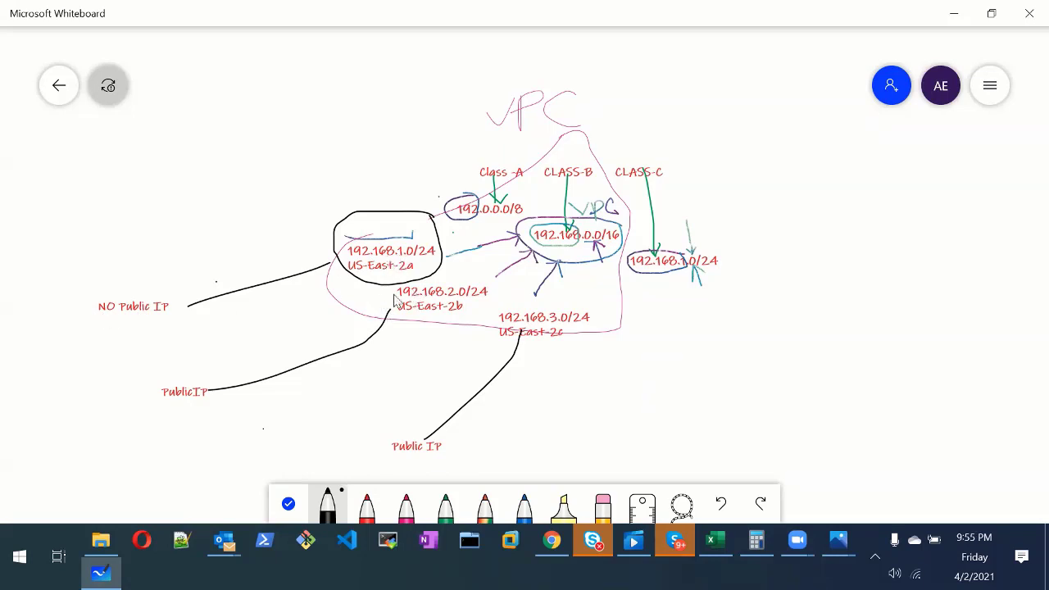
mouse_move(506, 284)
mouse_down()
mouse_move(402, 278)
mouse_move(401, 331)
mouse_move(497, 319)
mouse_move(512, 282)
mouse_up()
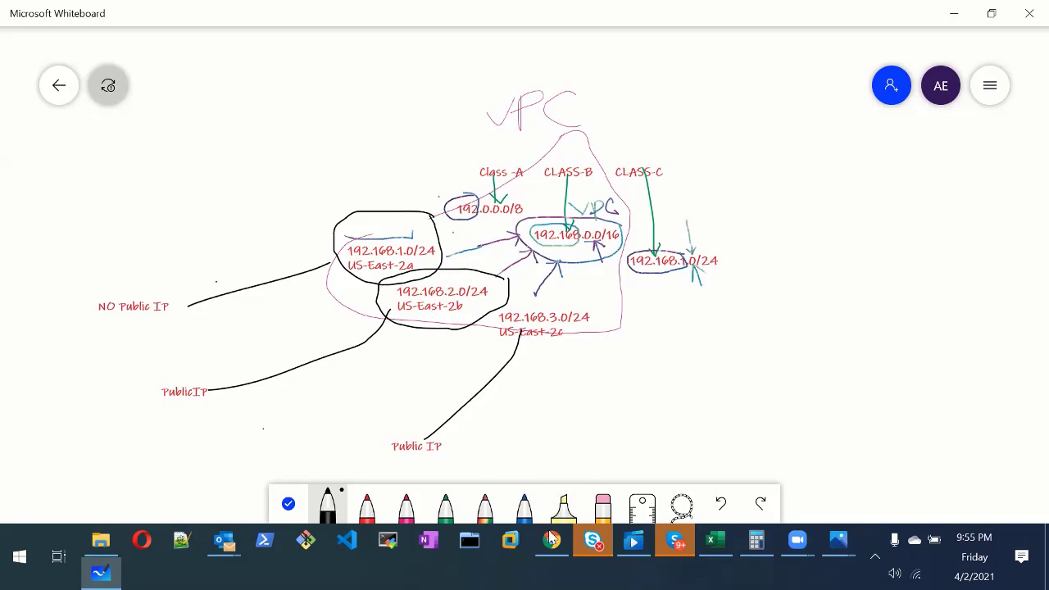
Step: Switch to the VPC console in Chrome and open the details of CSL-CLASS-Subnet-2 from the subnet list
mouse_move(552, 540)
click(511, 437)
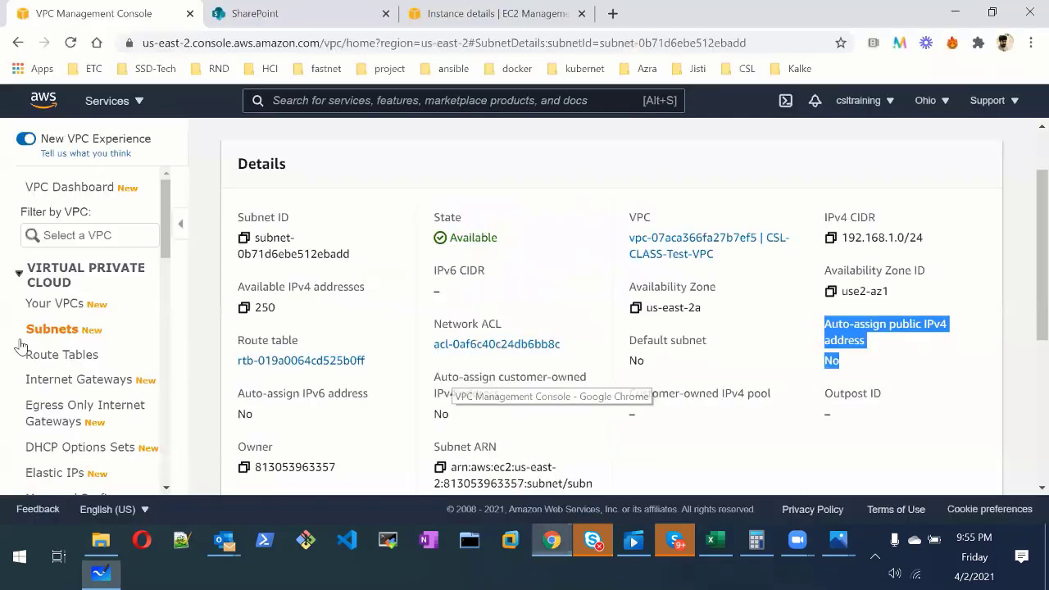
click(82, 332)
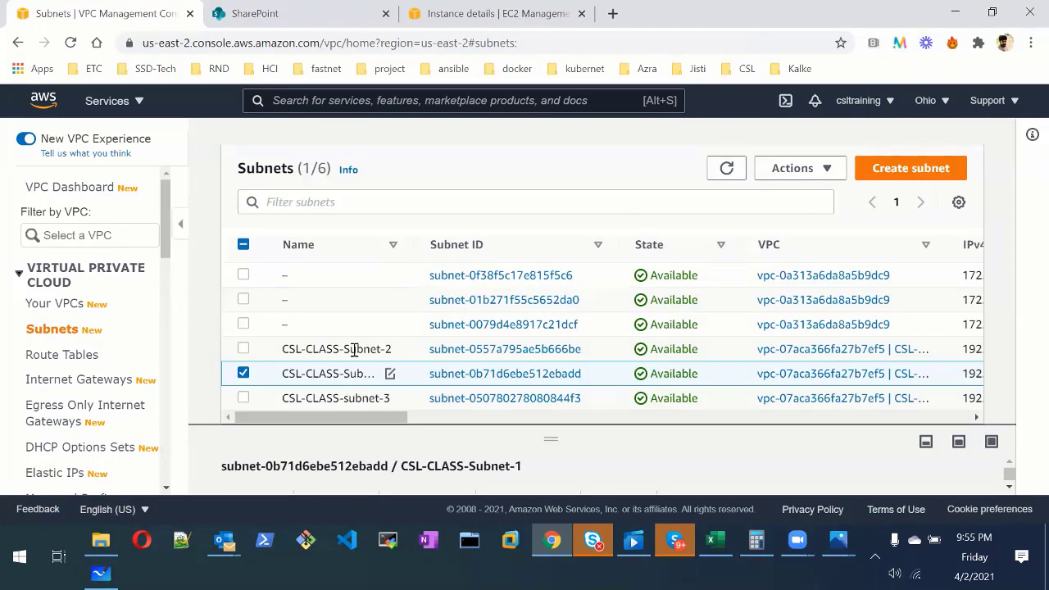
click(244, 372)
click(462, 353)
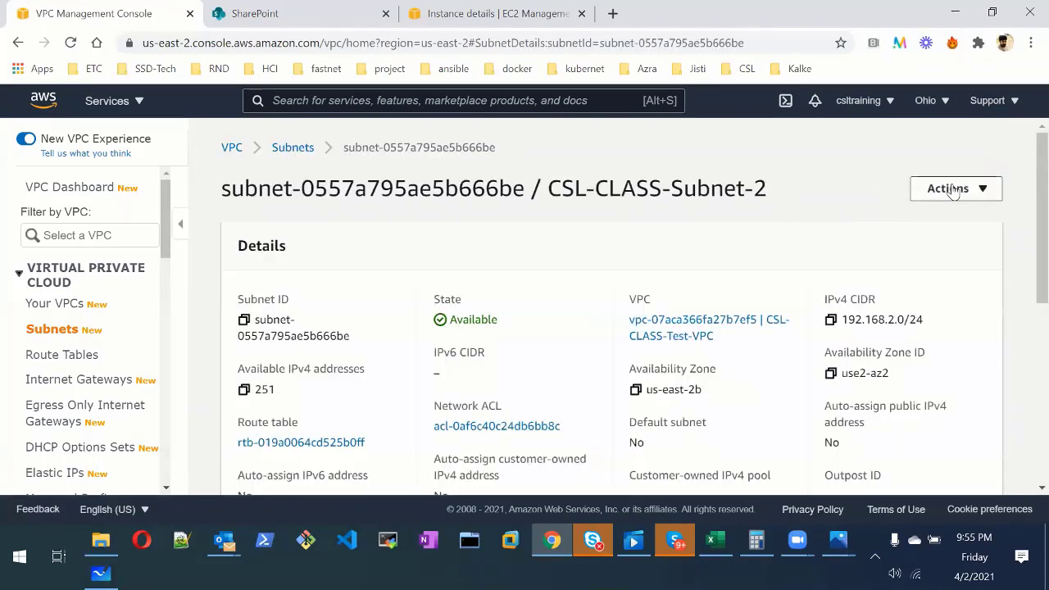
Step: Enable auto-assign public IPv4 address for CSL-CLASS-Subnet-2 and save the setting
click(946, 190)
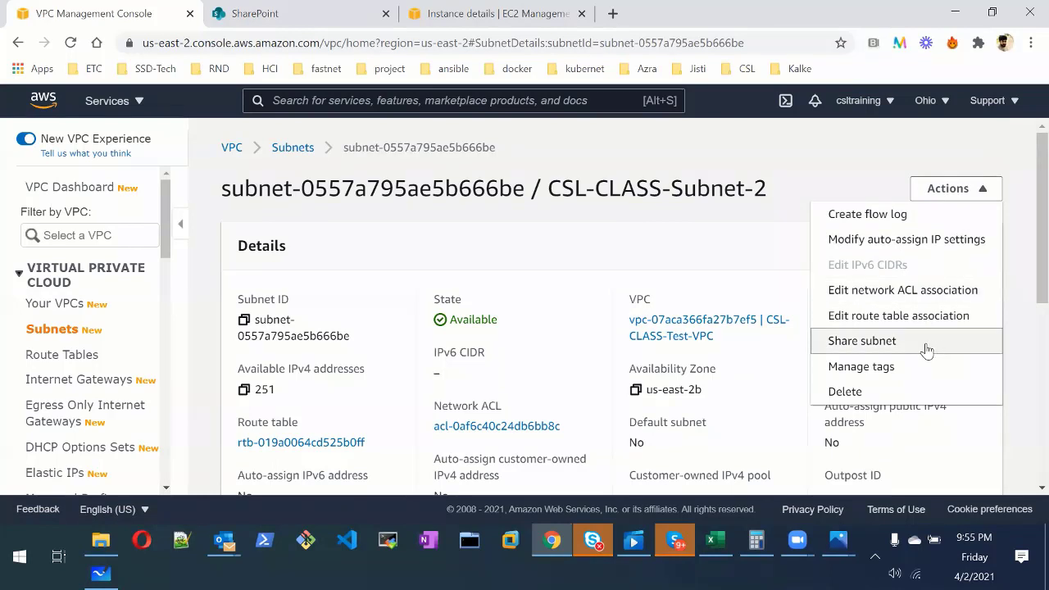
click(928, 243)
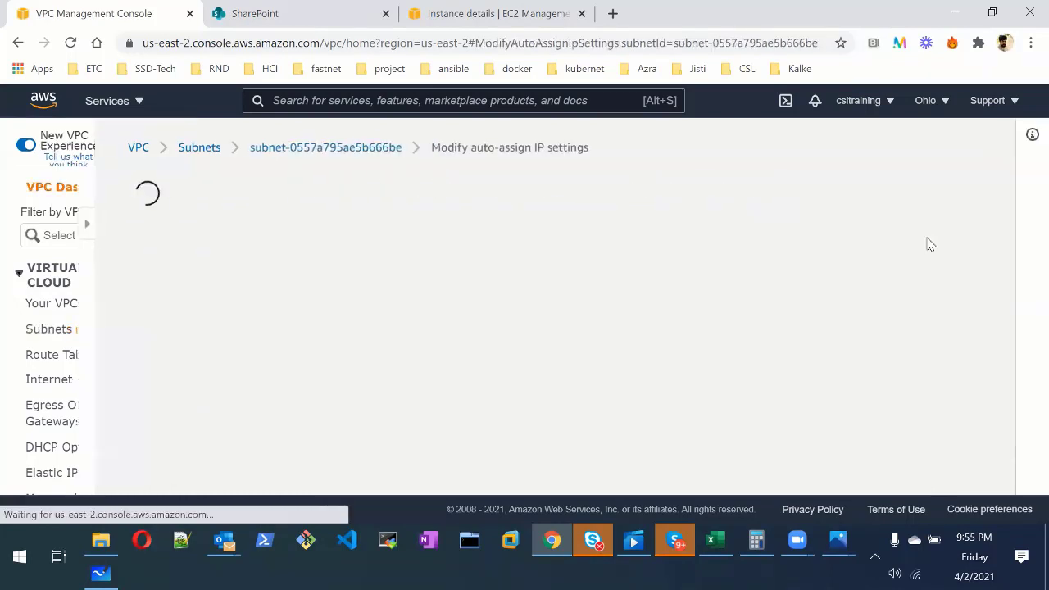
scroll(301, 339, down, 1)
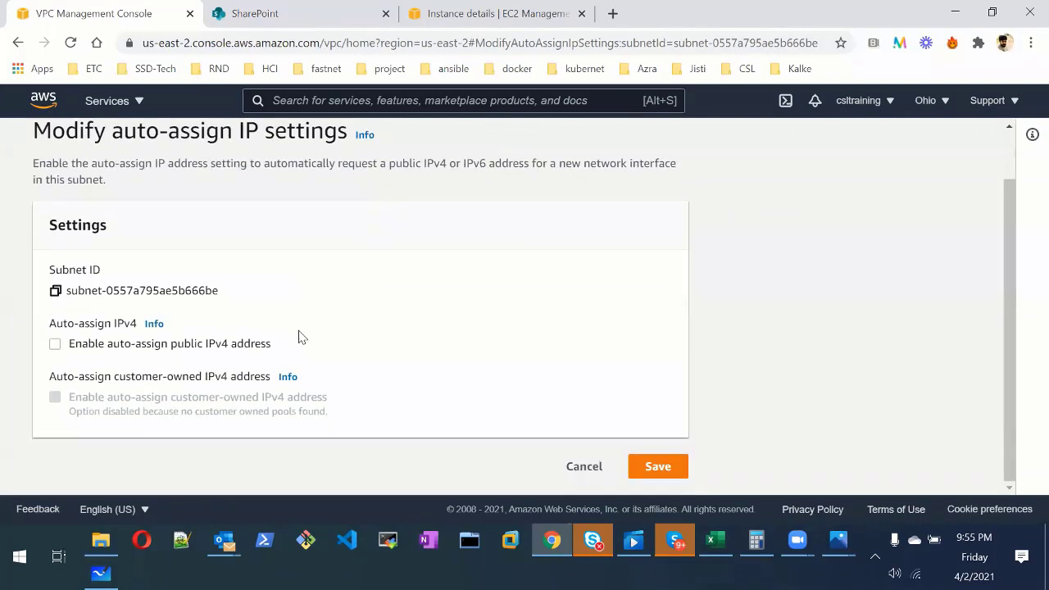
click(55, 345)
click(660, 466)
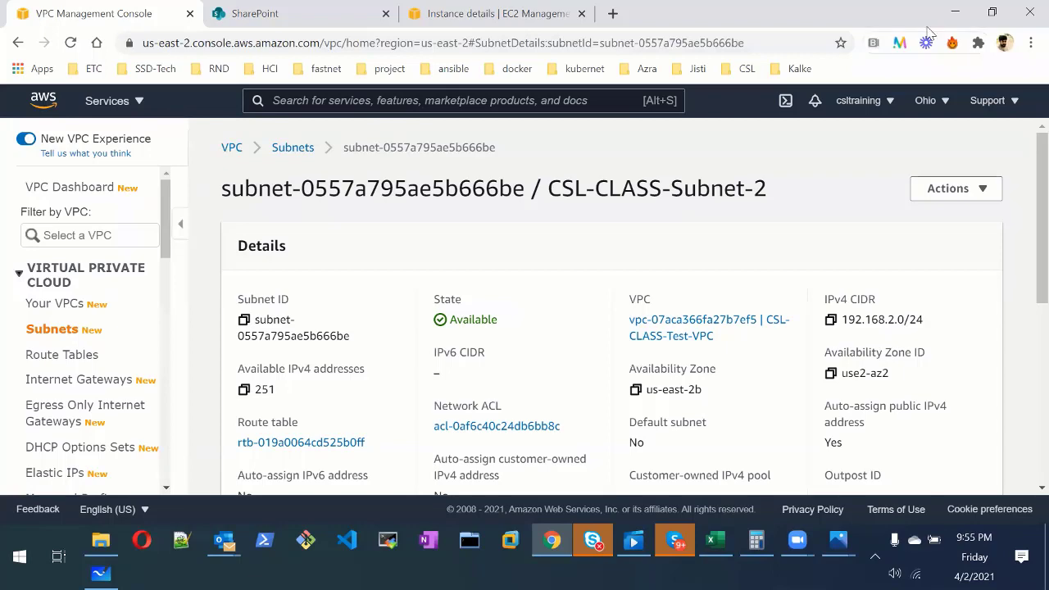
Step: Restore the browser from full screen and stretch its window across the screen width and up near the whiteboard's title bar
key(super+Down)
drag(906, 167, 1047, 166)
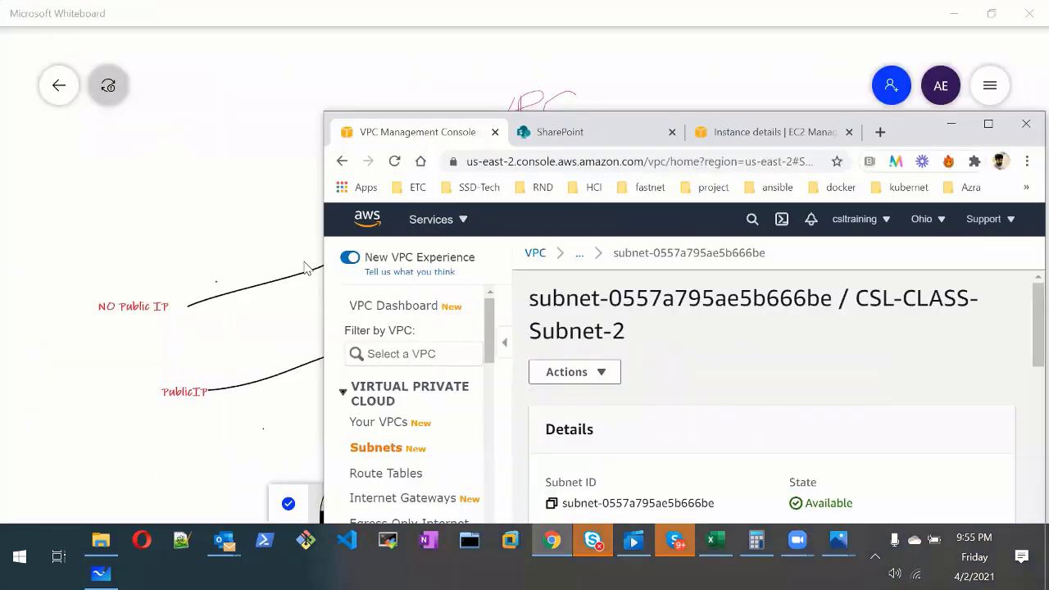
drag(321, 263, 6, 263)
click(585, 108)
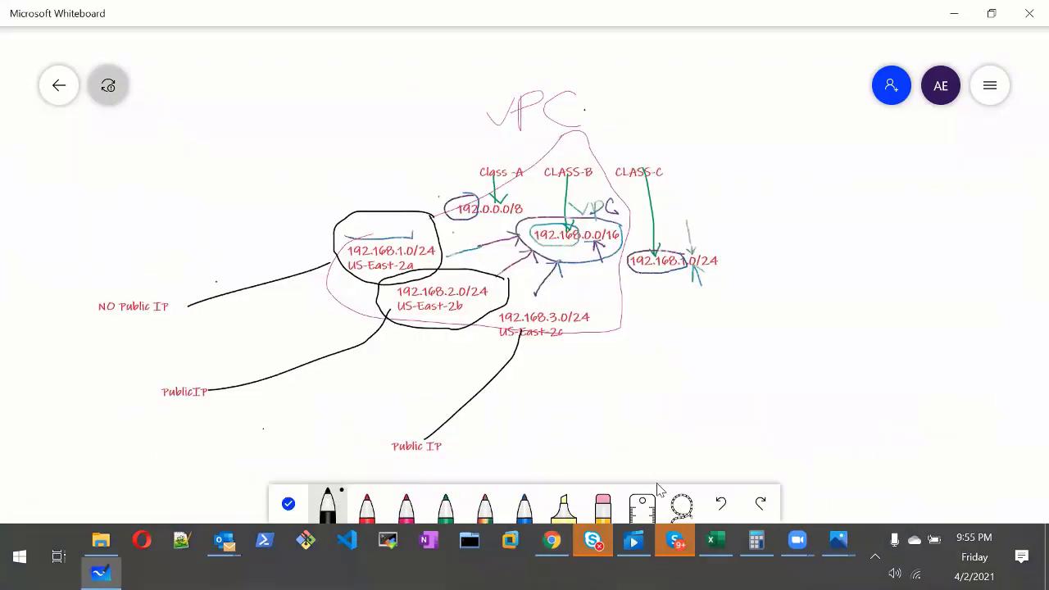
click(553, 541)
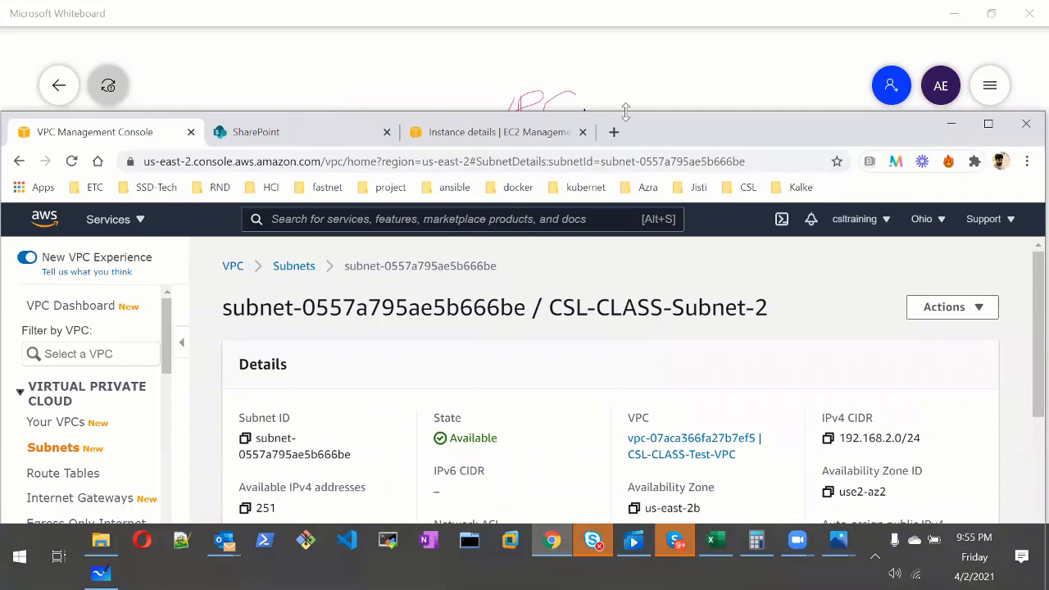
drag(625, 110, 625, 47)
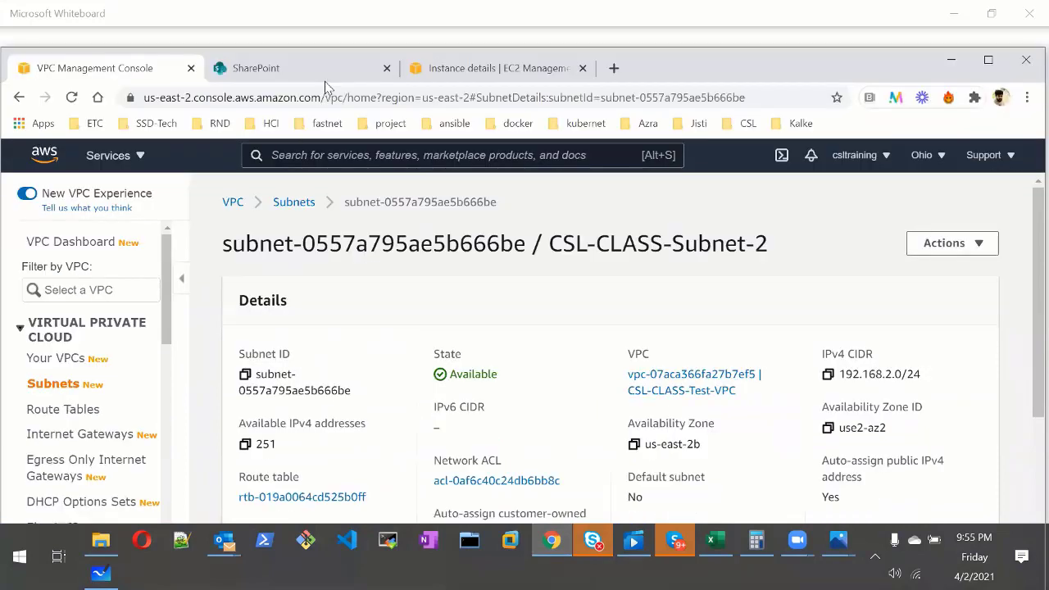
Step: Start launching a new instance from the EC2 instances list and choose the 64-bit (x86) Amazon Linux 2 AMI (HVM)
click(451, 68)
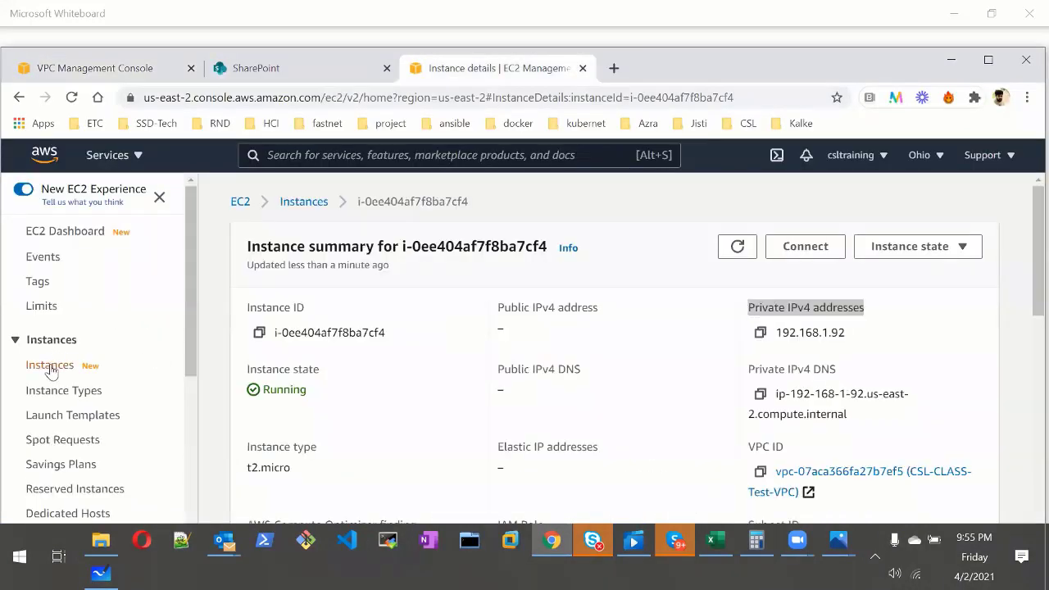
click(50, 365)
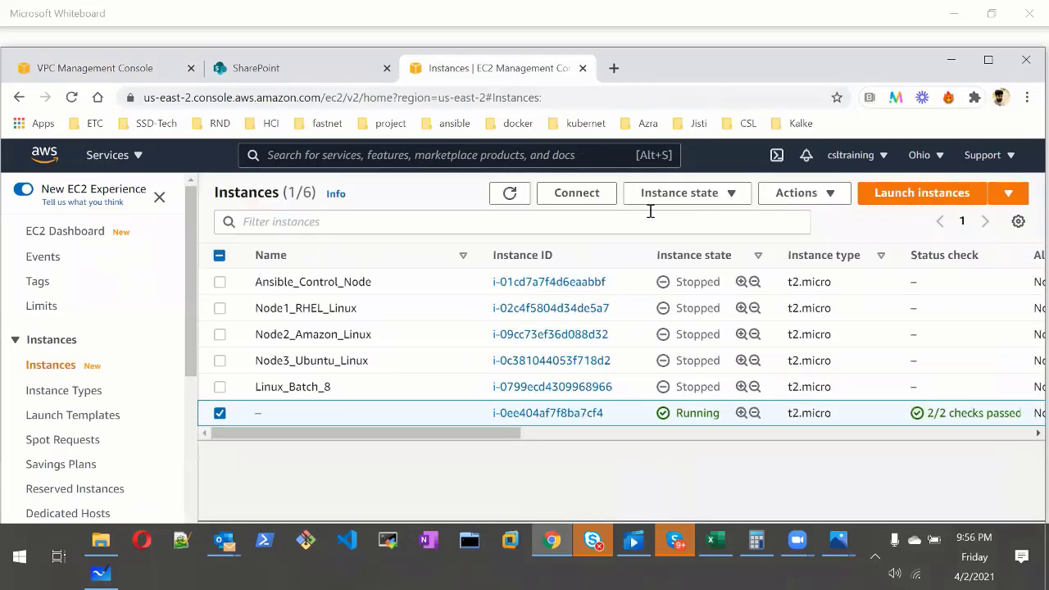
click(915, 194)
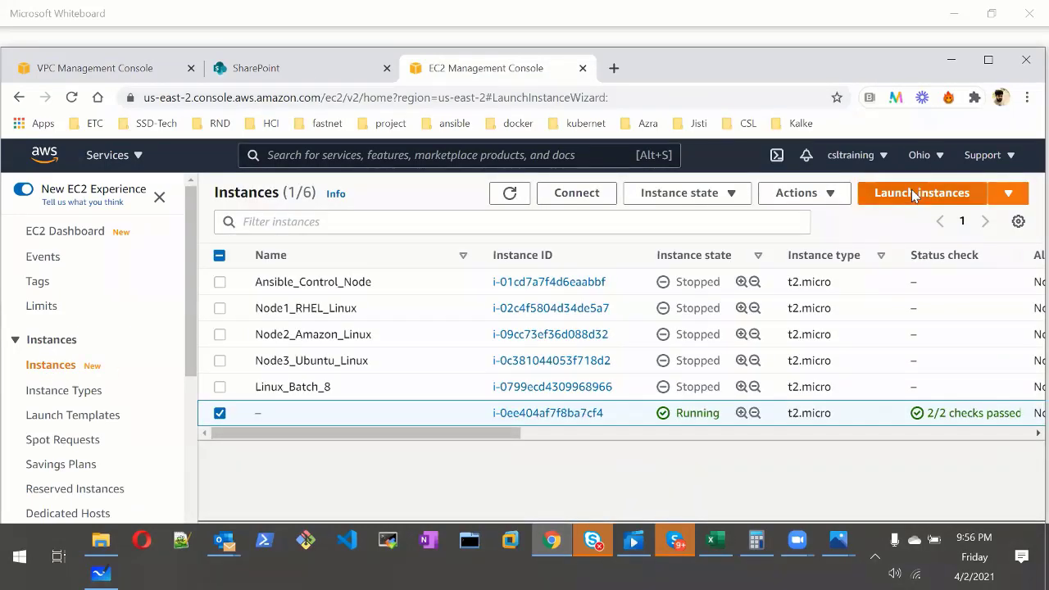
scroll(539, 386, down, 3)
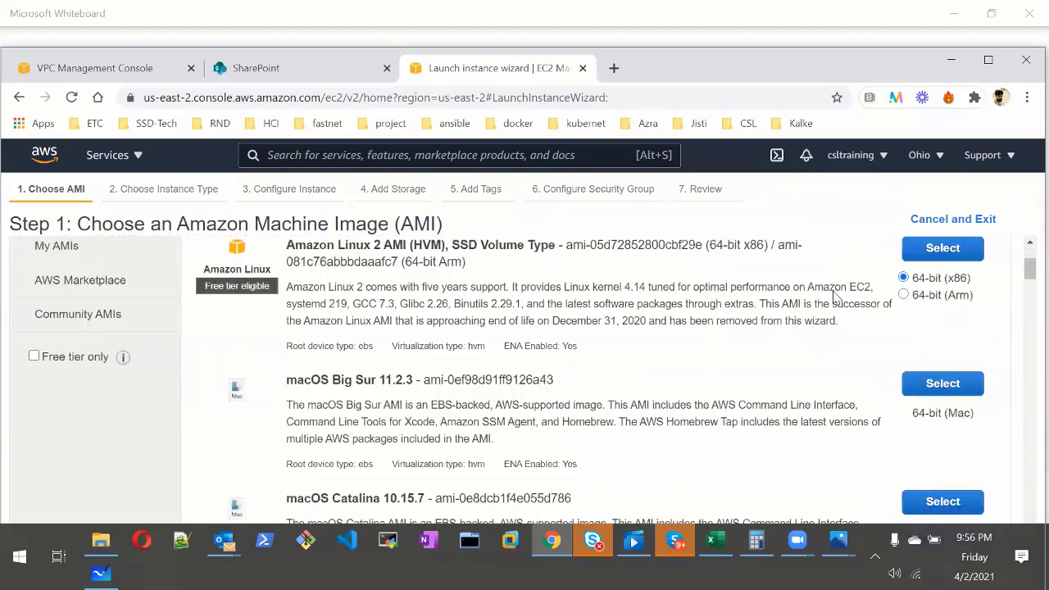
scroll(919, 395, up, 3)
click(943, 391)
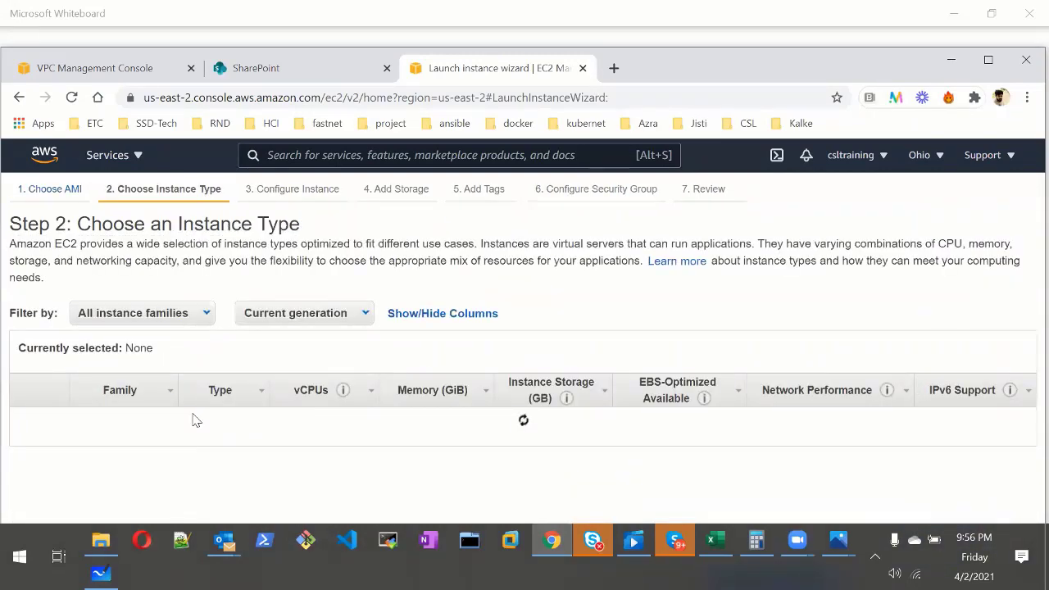
Step: Maximize the browser, continue with the t2.micro type to the instance details and choose CSL-CLASS-Subnet-2 in us-east-2b as the subnet
scroll(254, 406, down, 5)
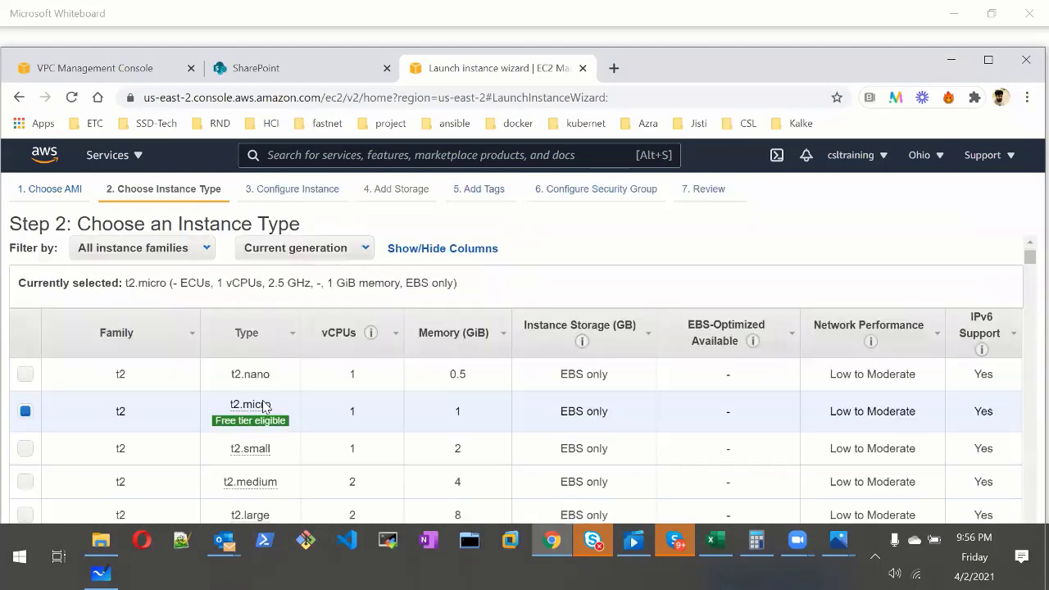
scroll(892, 381, down, 5)
scroll(924, 368, up, 15)
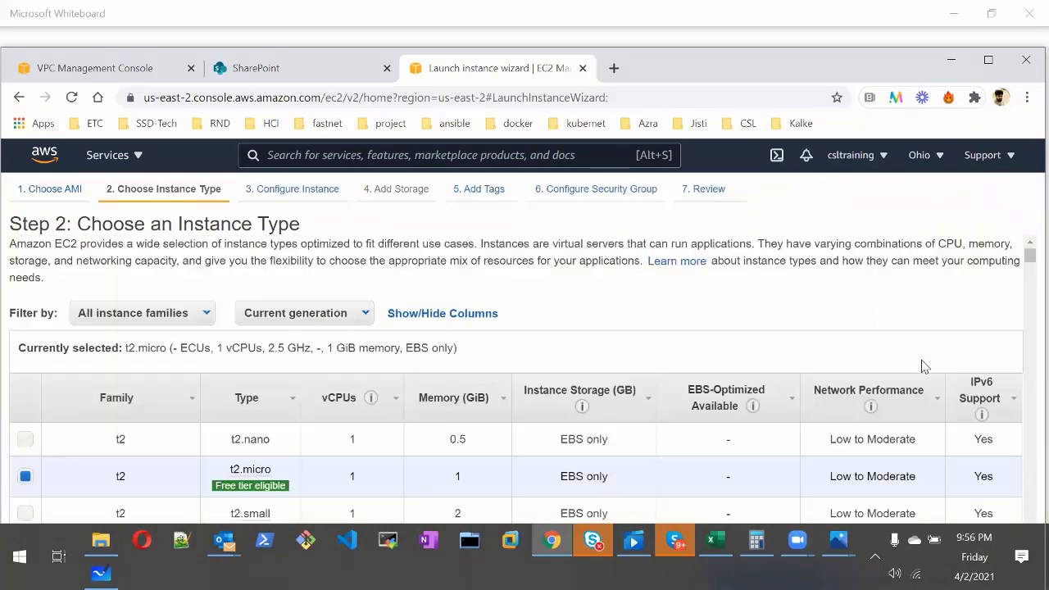
click(989, 60)
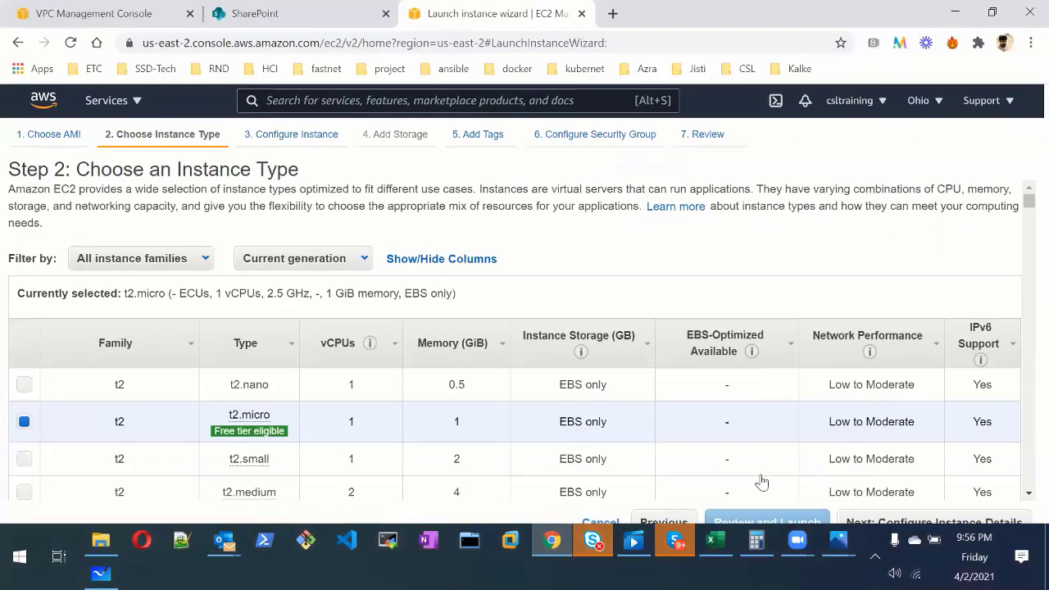
click(897, 464)
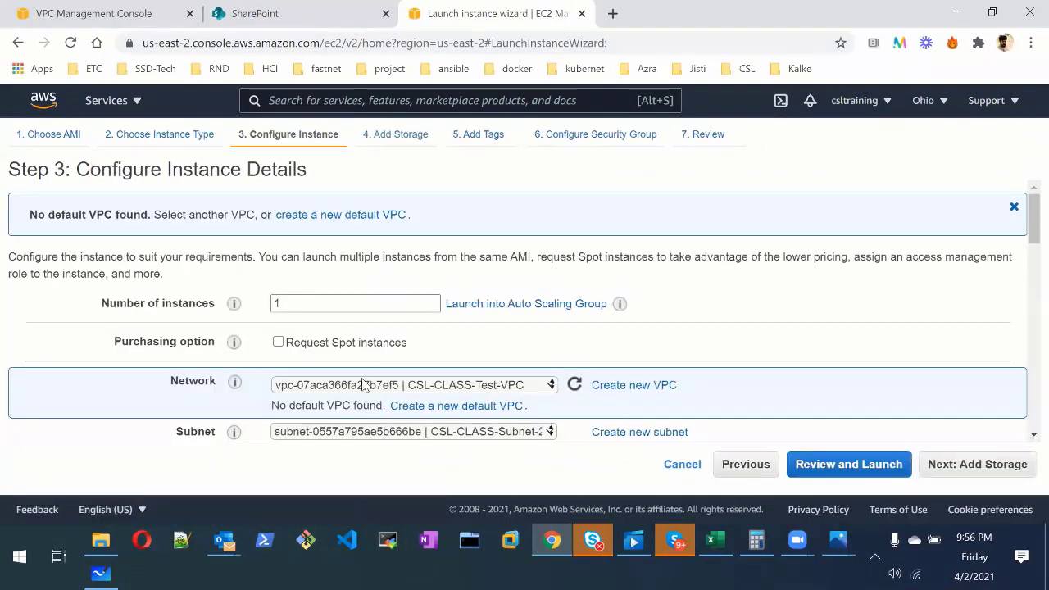
click(539, 433)
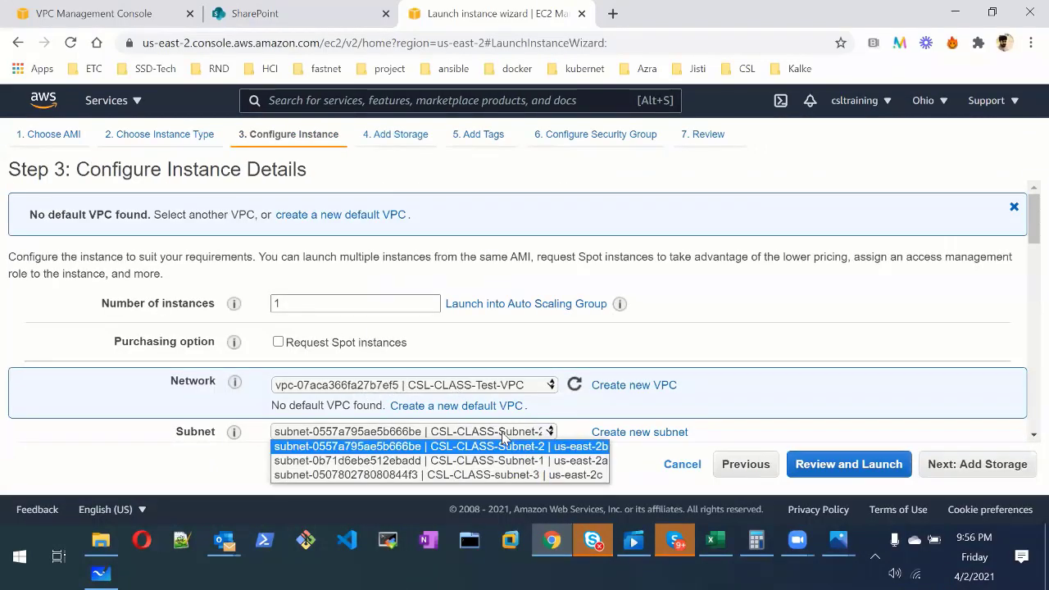
click(514, 446)
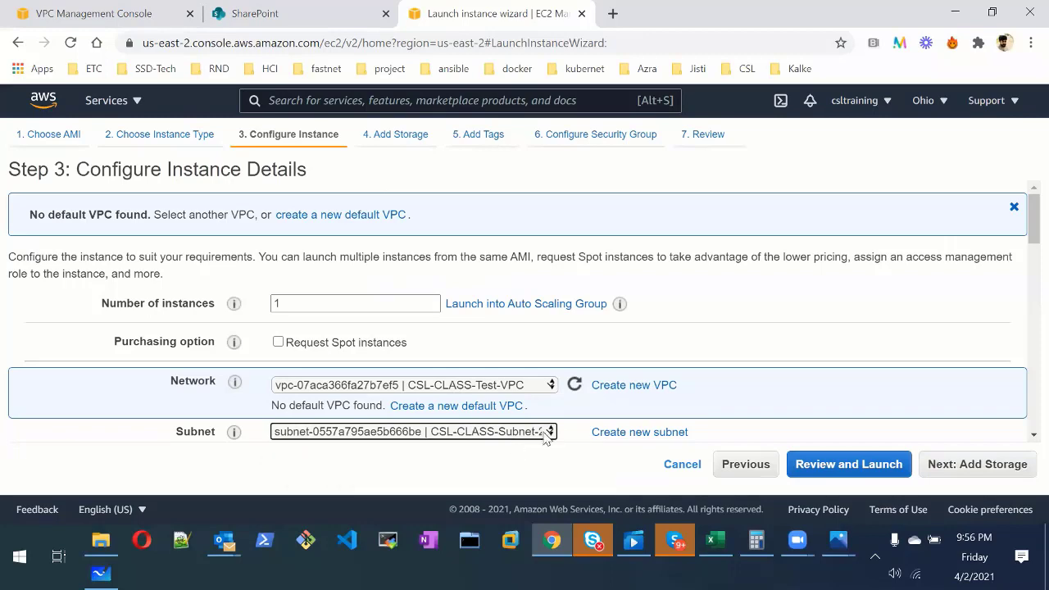
Step: Keep the default storage and tags, assign the existing default VPC security group and continue to the launch review
click(532, 432)
click(532, 432)
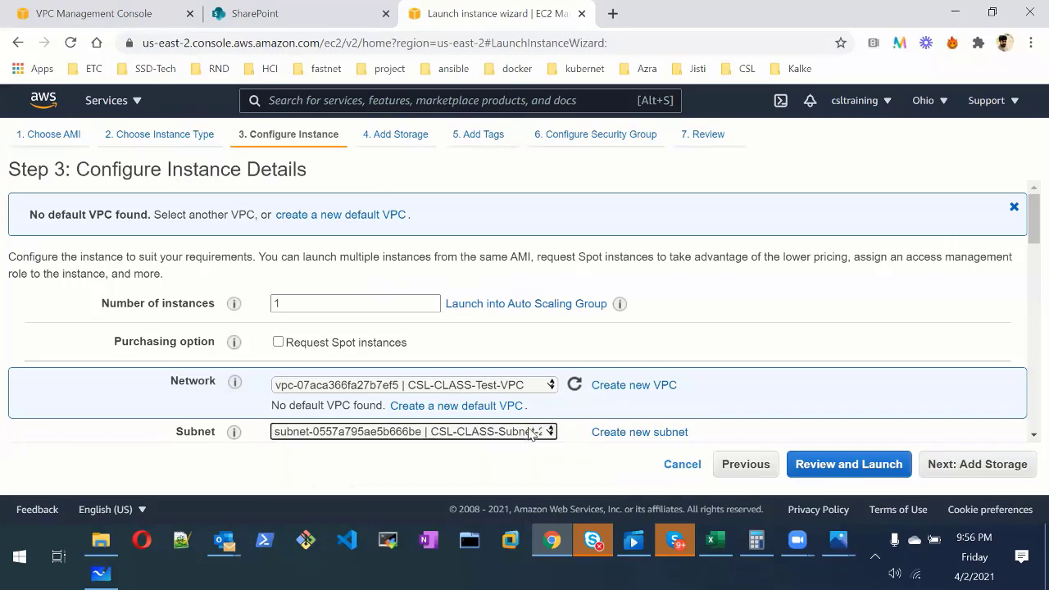
click(963, 469)
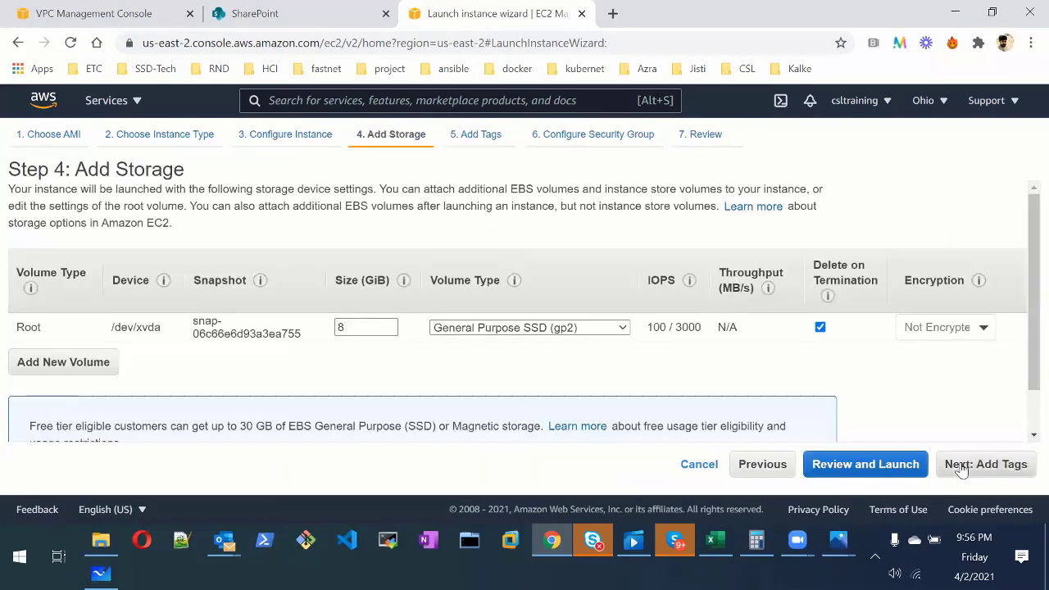
click(963, 469)
click(963, 466)
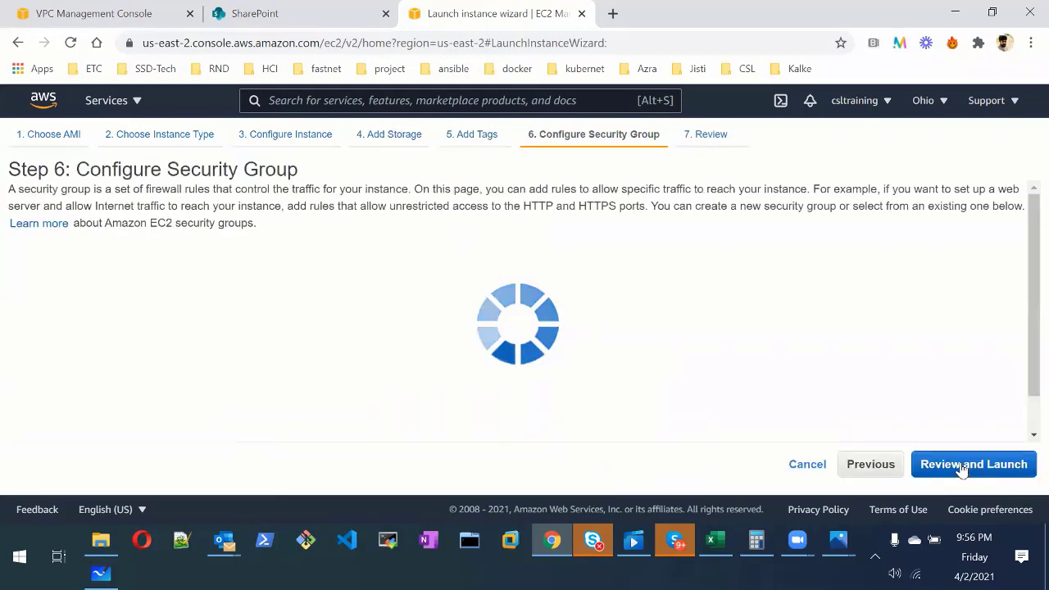
click(318, 277)
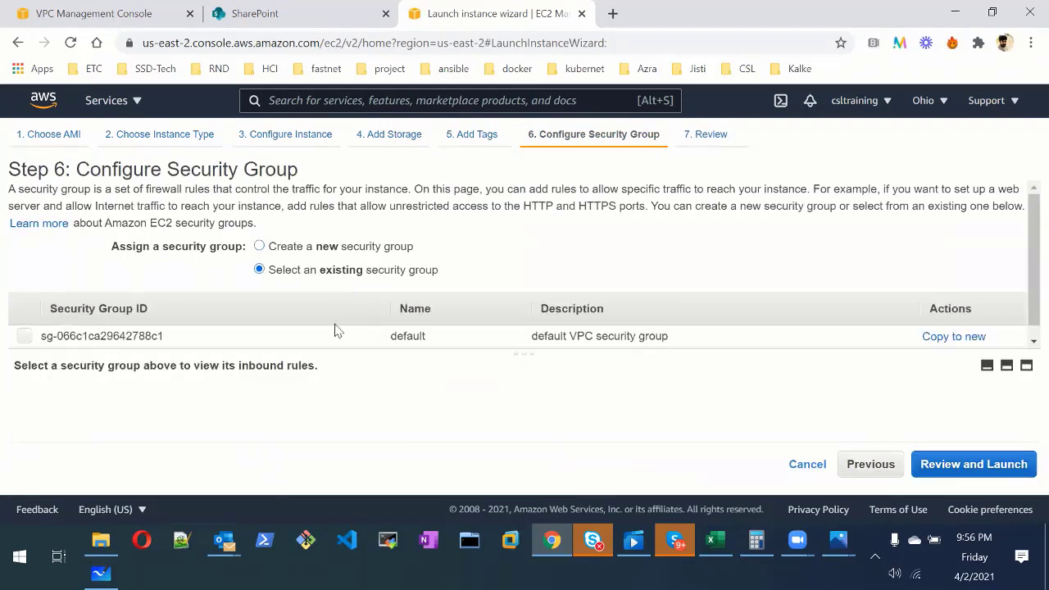
click(140, 336)
click(994, 466)
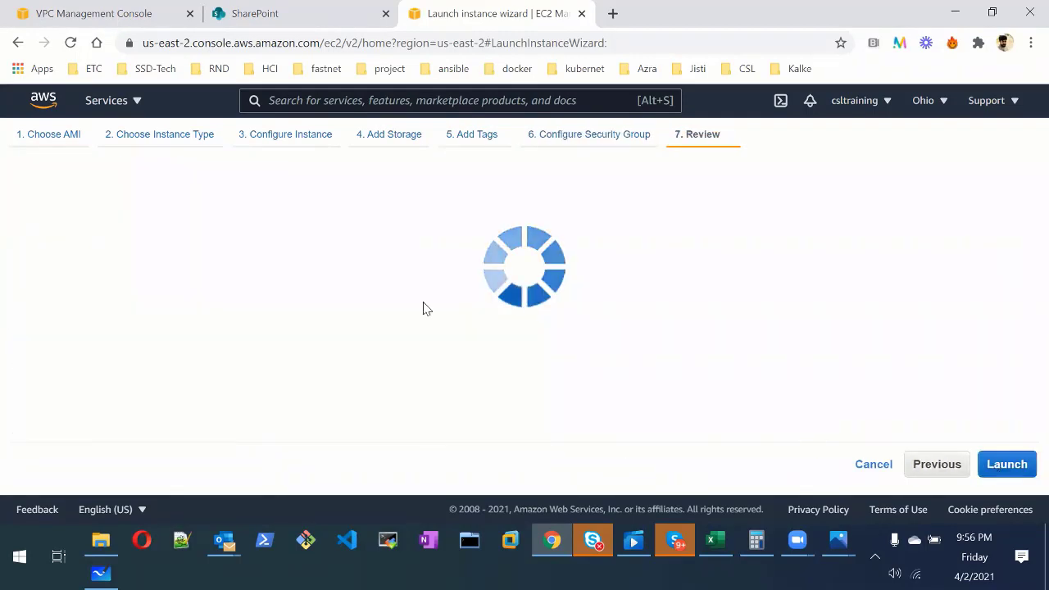
Step: Launch the instance with the existing ansible key pair, acknowledging access to its private key file
click(1021, 464)
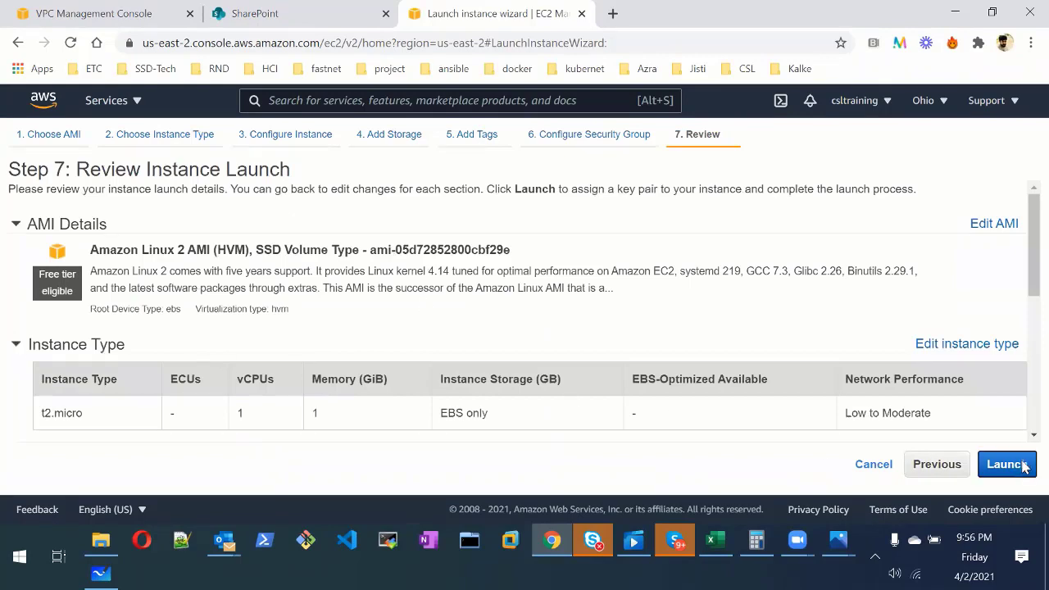
click(286, 388)
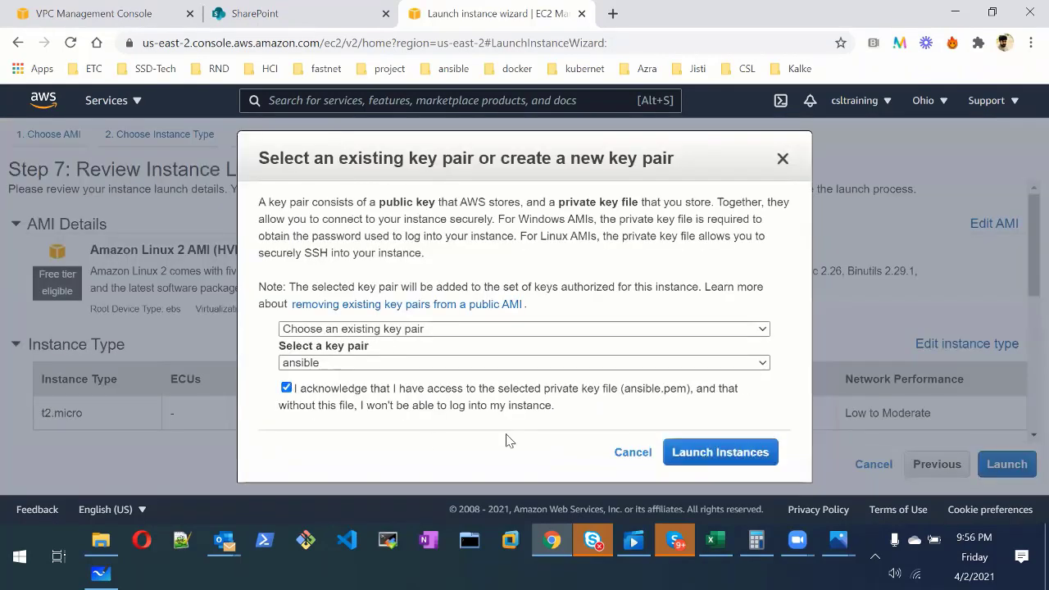
click(702, 452)
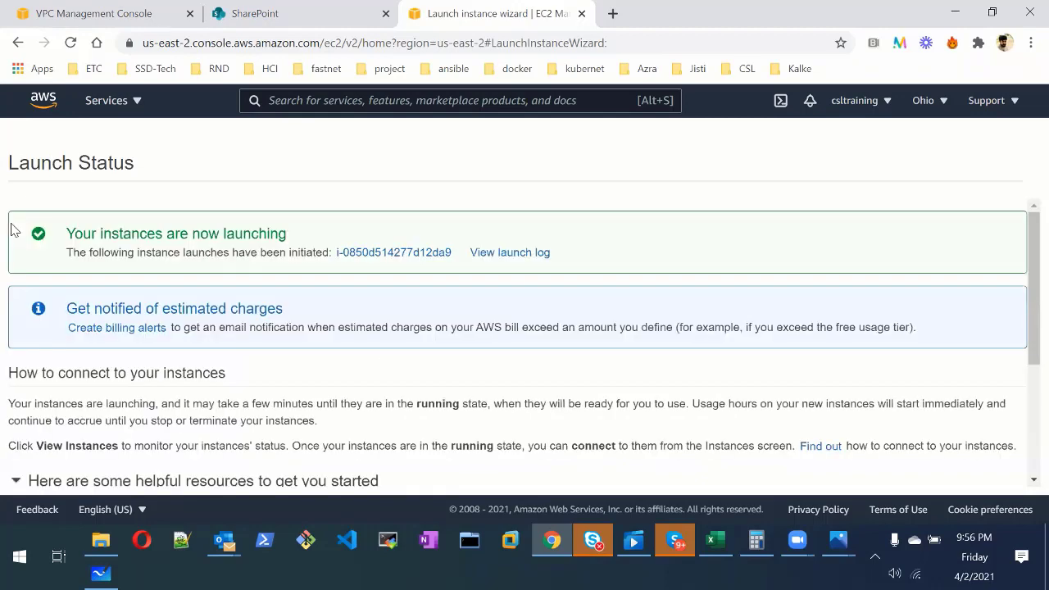
Step: Go to the EC2 instances list and remove the running-state filter so all instances are listed
click(105, 110)
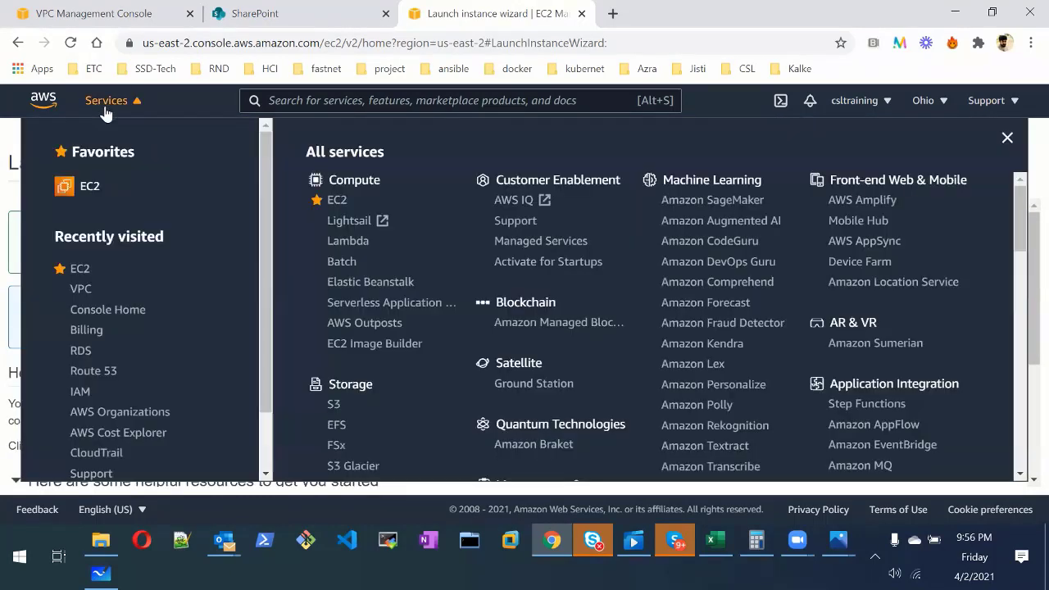
click(333, 206)
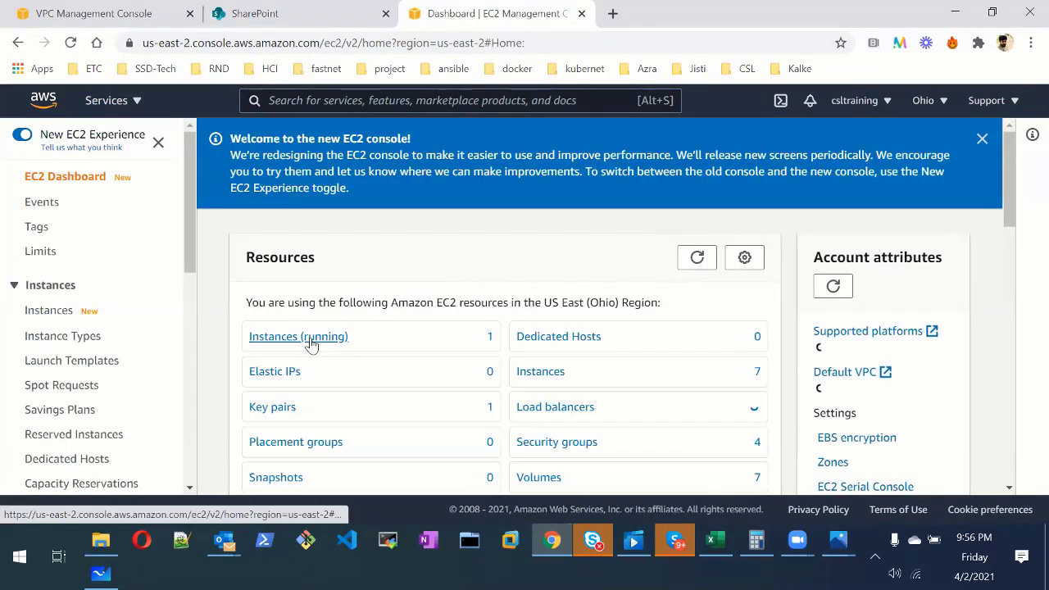
click(313, 338)
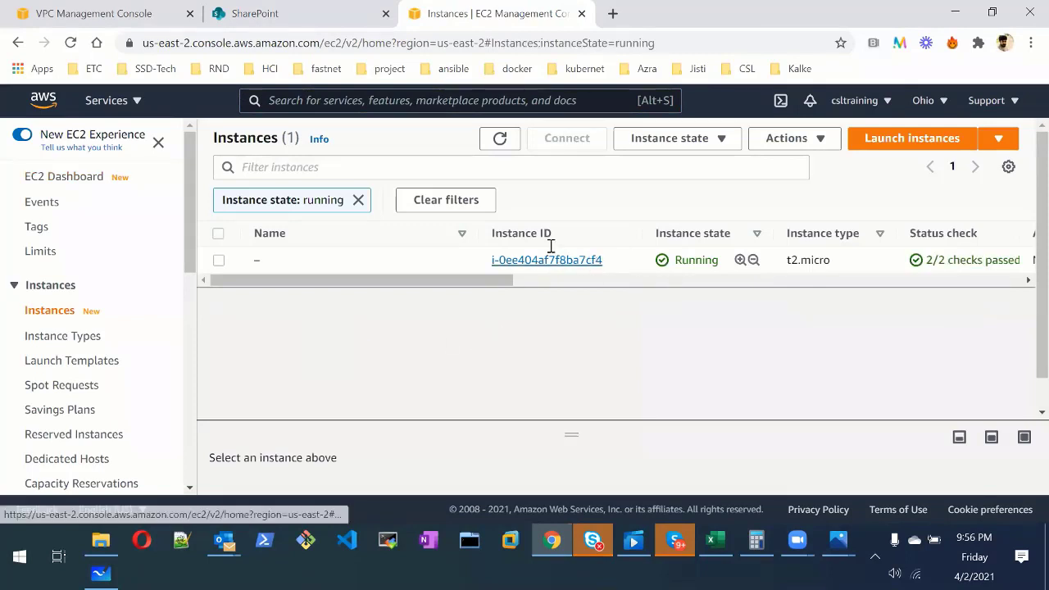
click(359, 200)
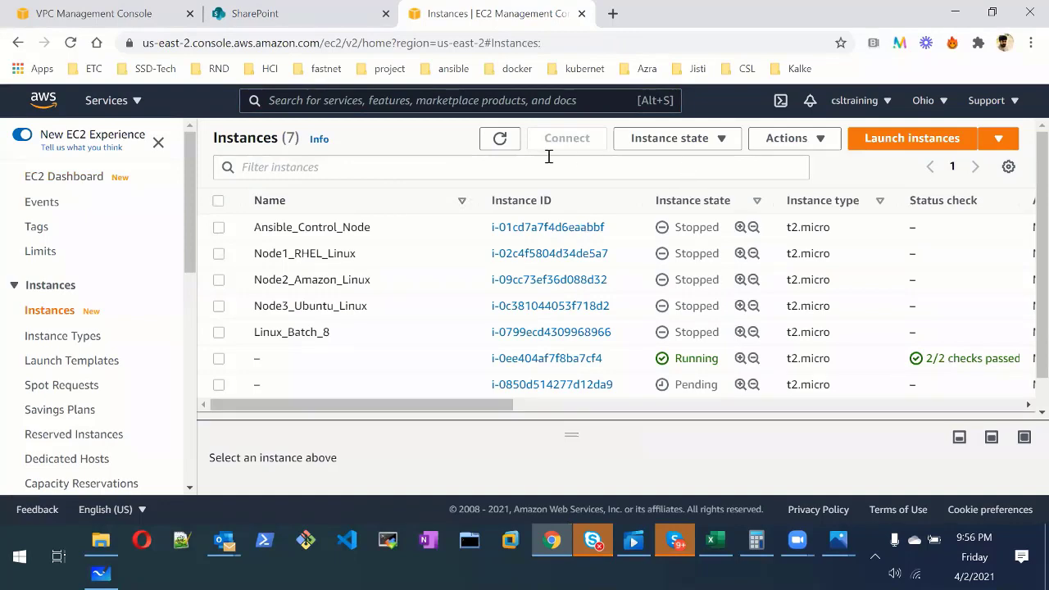
Step: Refresh the instances list and open the details of the newly launched, still pending instance
click(500, 138)
click(500, 139)
click(501, 140)
click(580, 392)
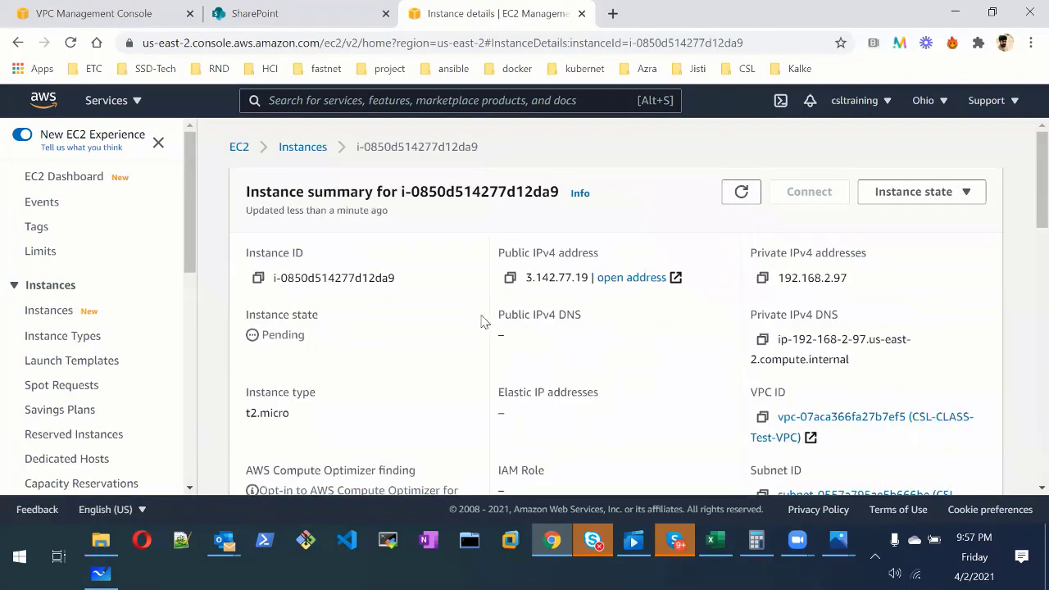
Step: Refresh the instance summary and highlight the instance's public IPv4 address
click(741, 194)
click(741, 194)
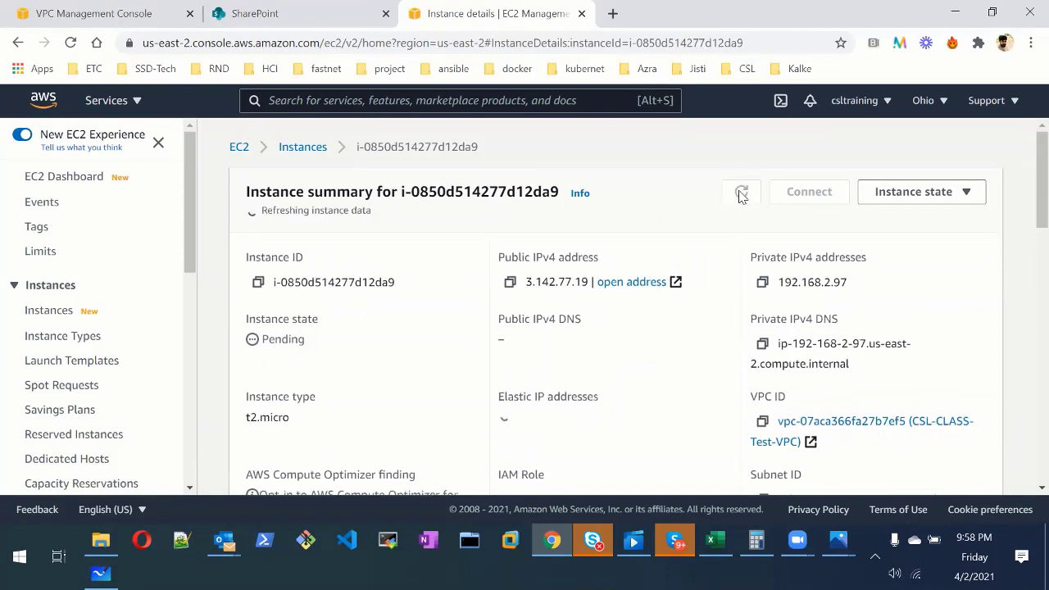
click(741, 193)
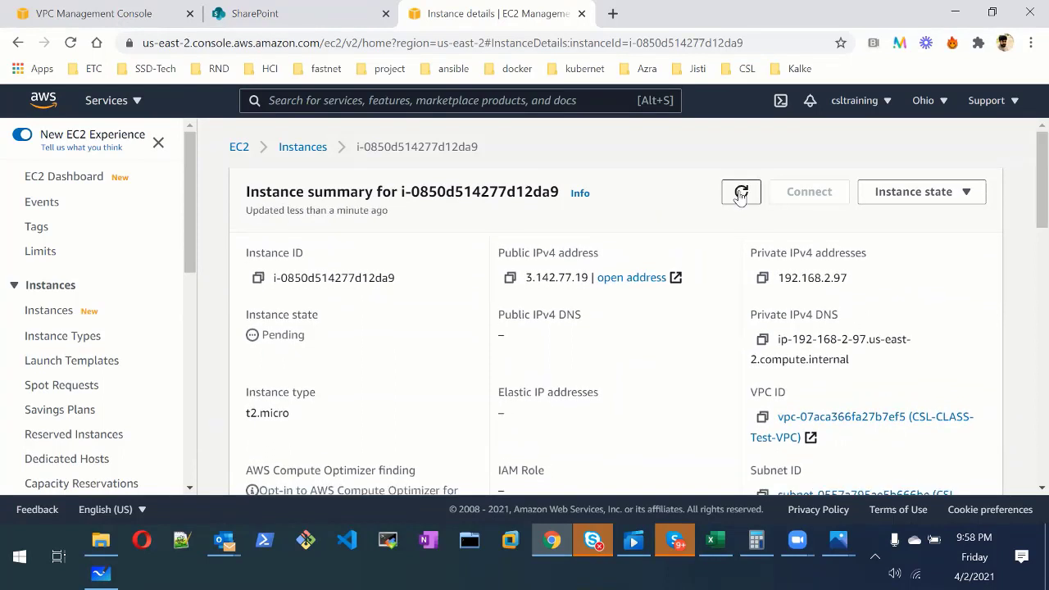
click(741, 193)
drag(527, 278, 593, 273)
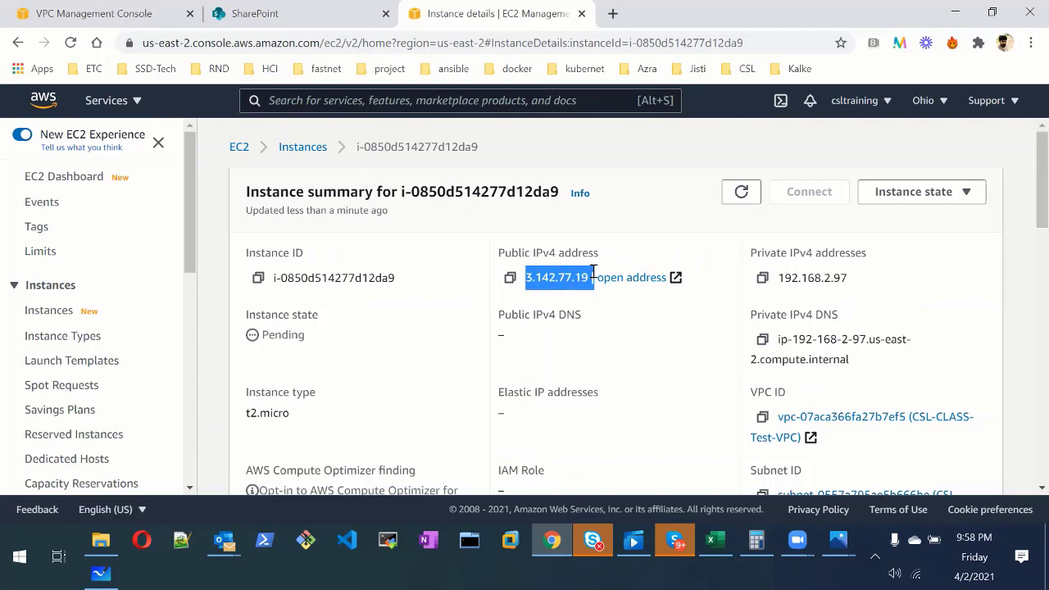
Step: Switch to Microsoft Whiteboard and leave its drawing mode, dismissing the incoming mail notification
click(101, 573)
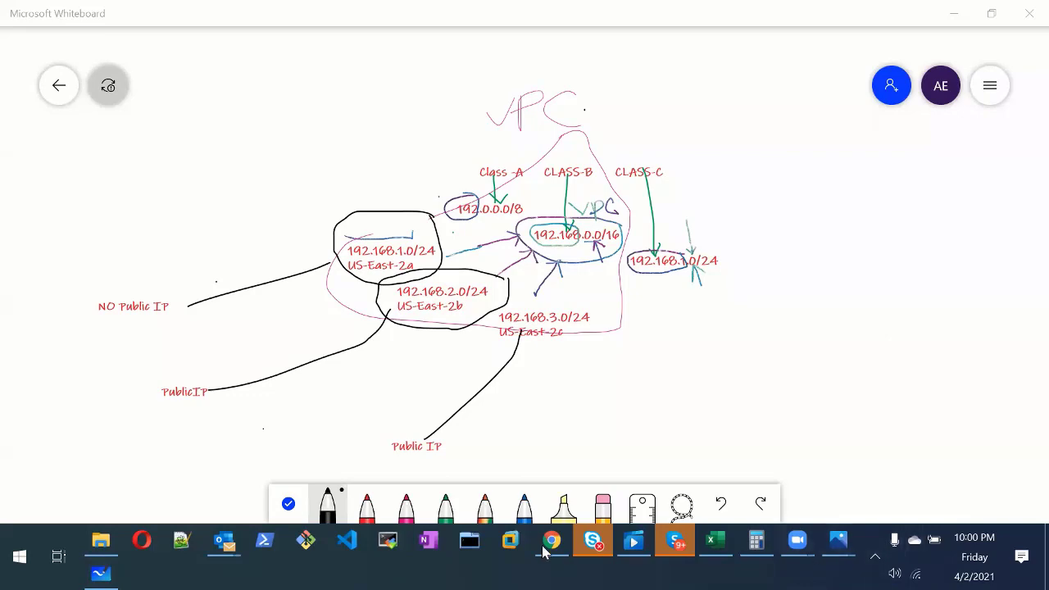
click(107, 564)
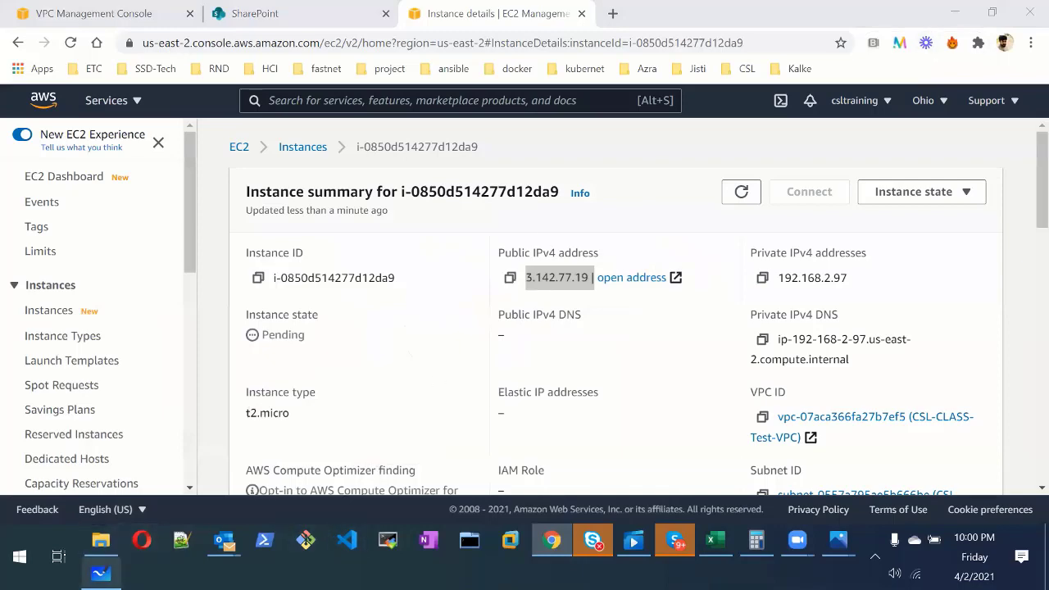
click(101, 572)
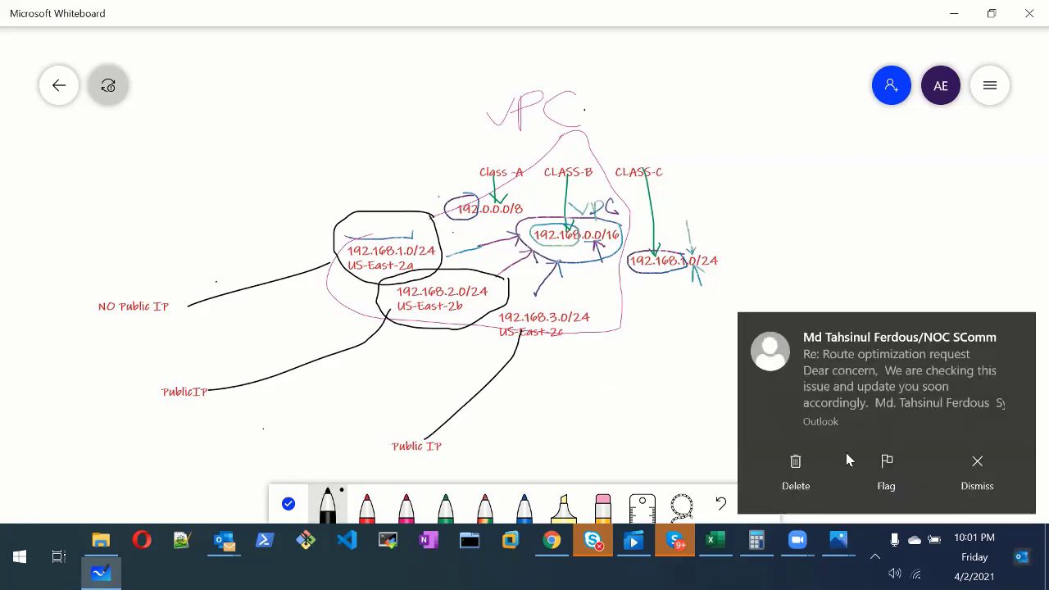
click(996, 483)
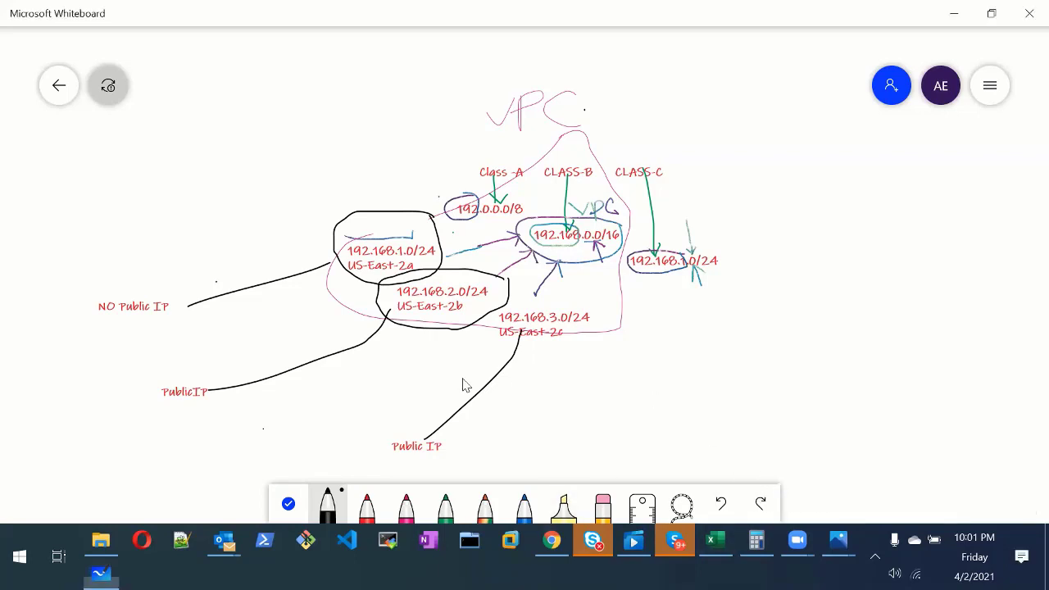
click(288, 503)
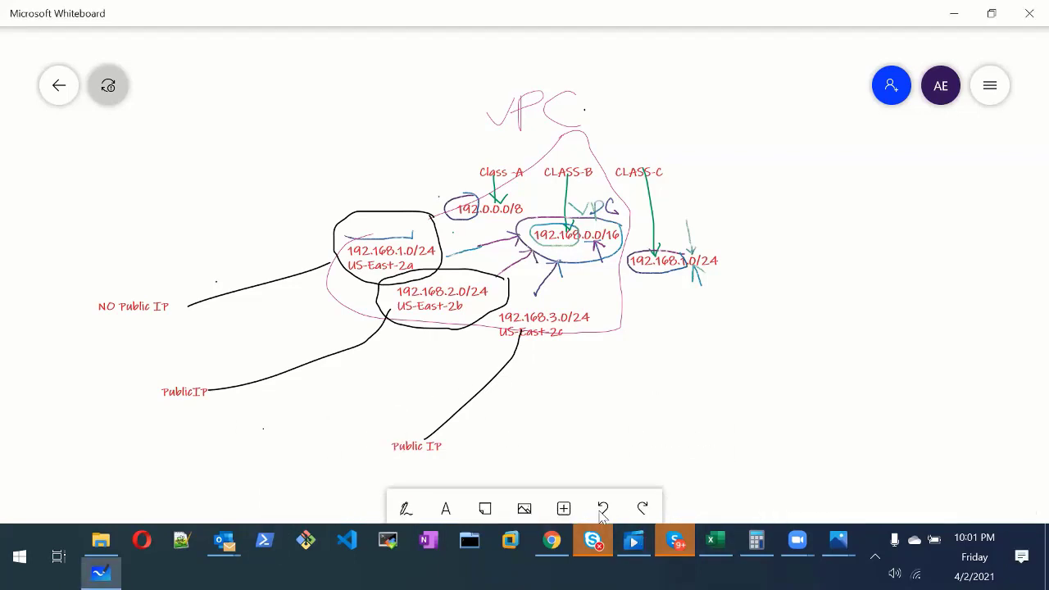
click(485, 503)
scroll(650, 286, down, 2)
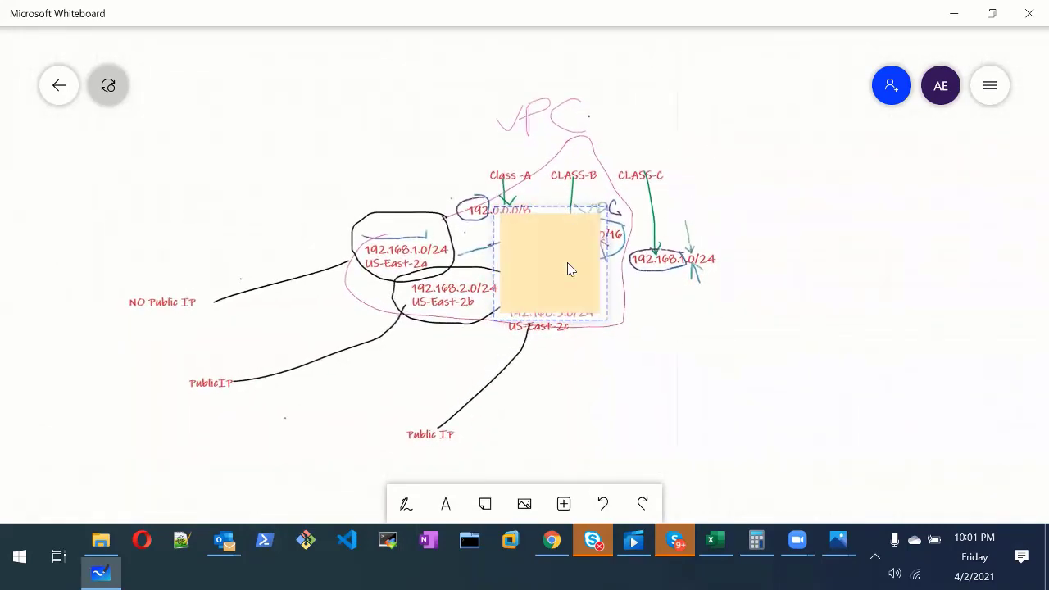
scroll(613, 173, down, 3)
click(613, 168)
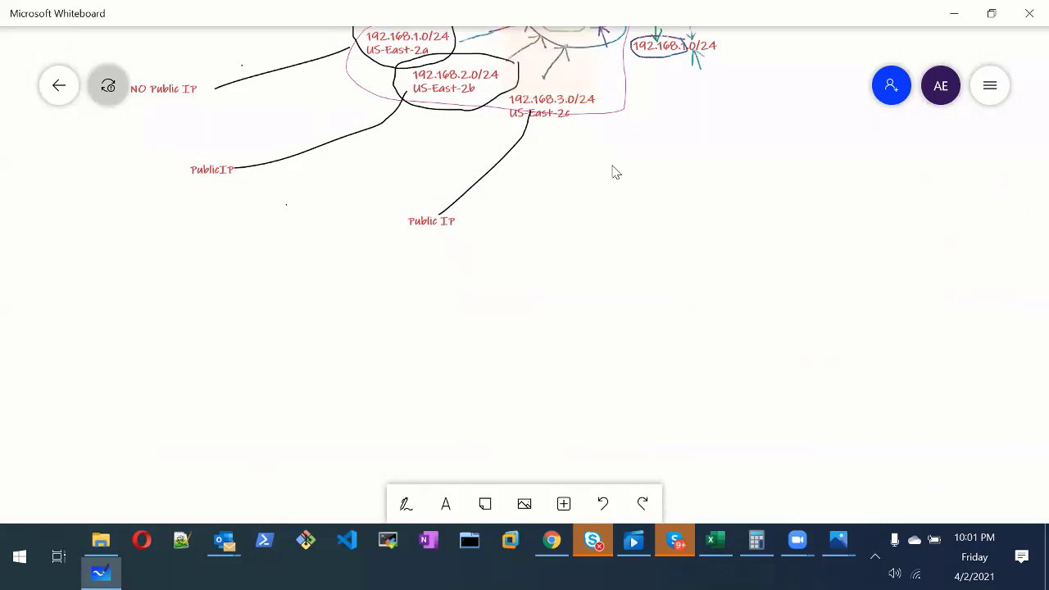
click(451, 508)
drag(477, 303, 711, 303)
click(711, 303)
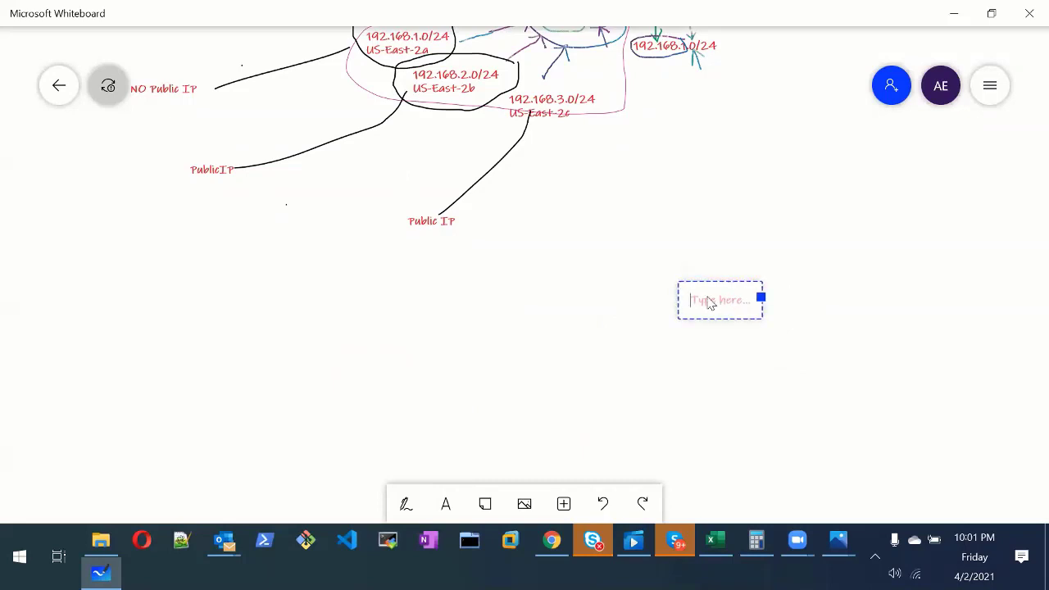
text(Wel)
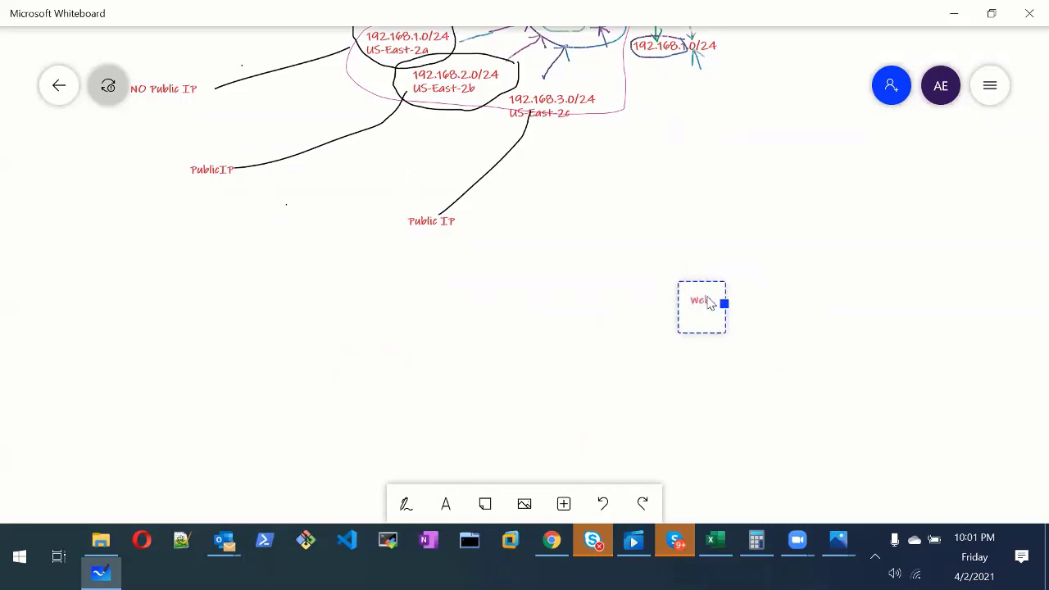
text(www.)
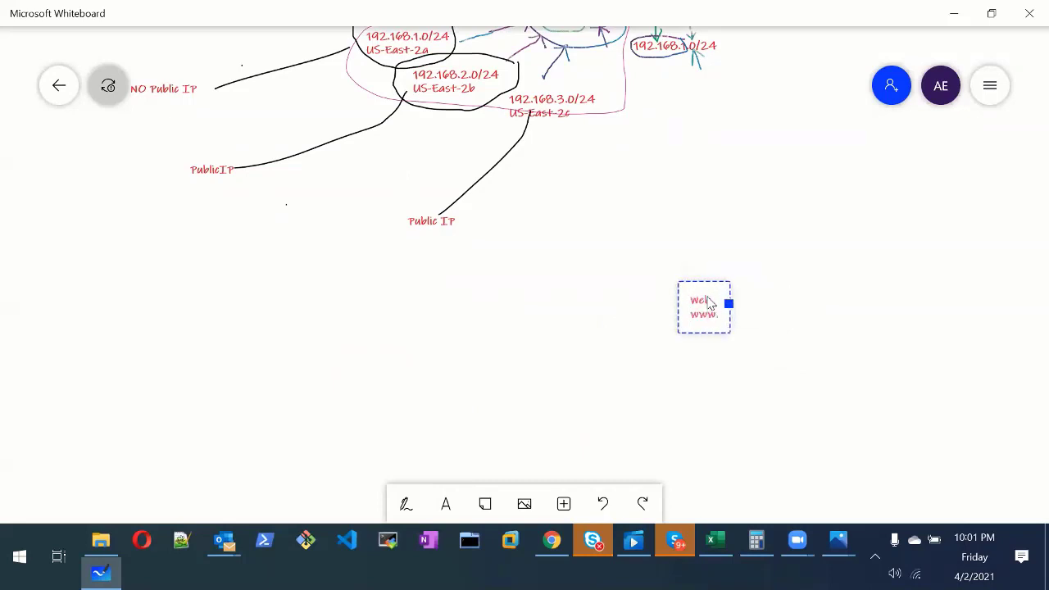
text(google.com)
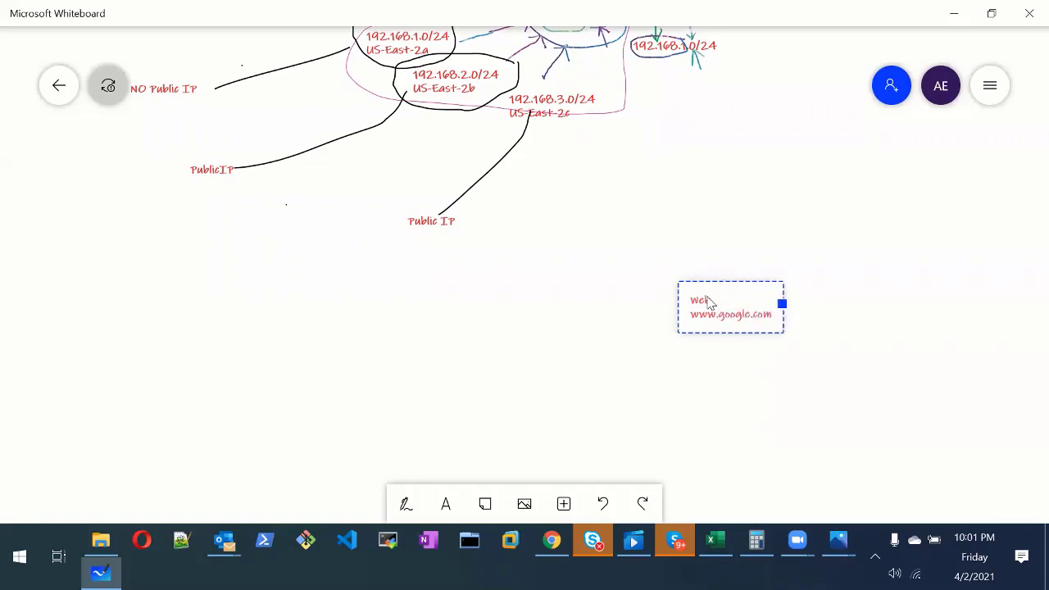
click(782, 436)
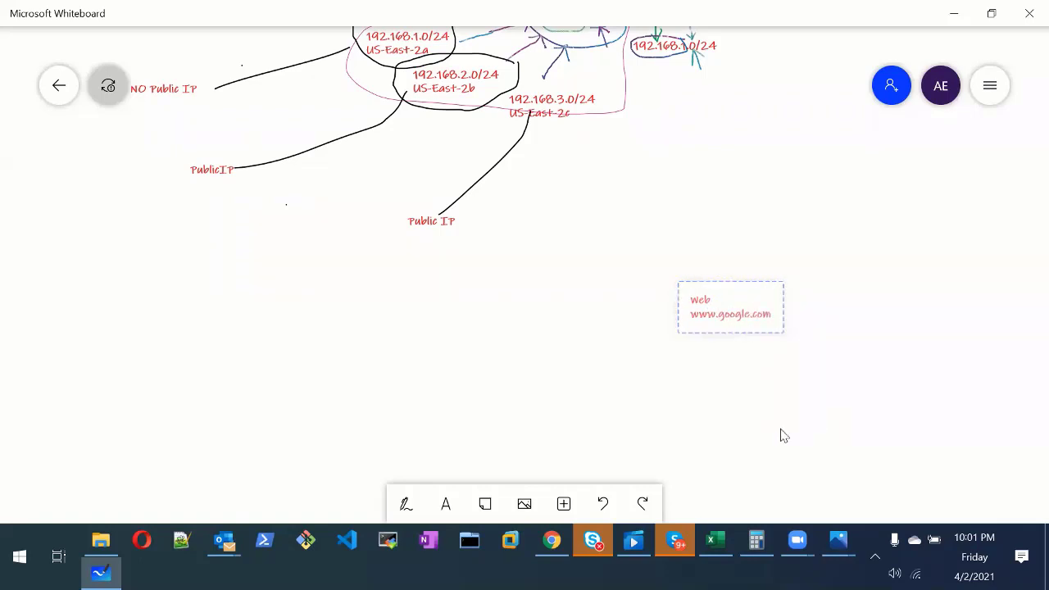
Step: Add a text label below the Web label reading "App" with "node App, Java App" on a second line
click(446, 503)
drag(674, 230, 742, 363)
text(App)
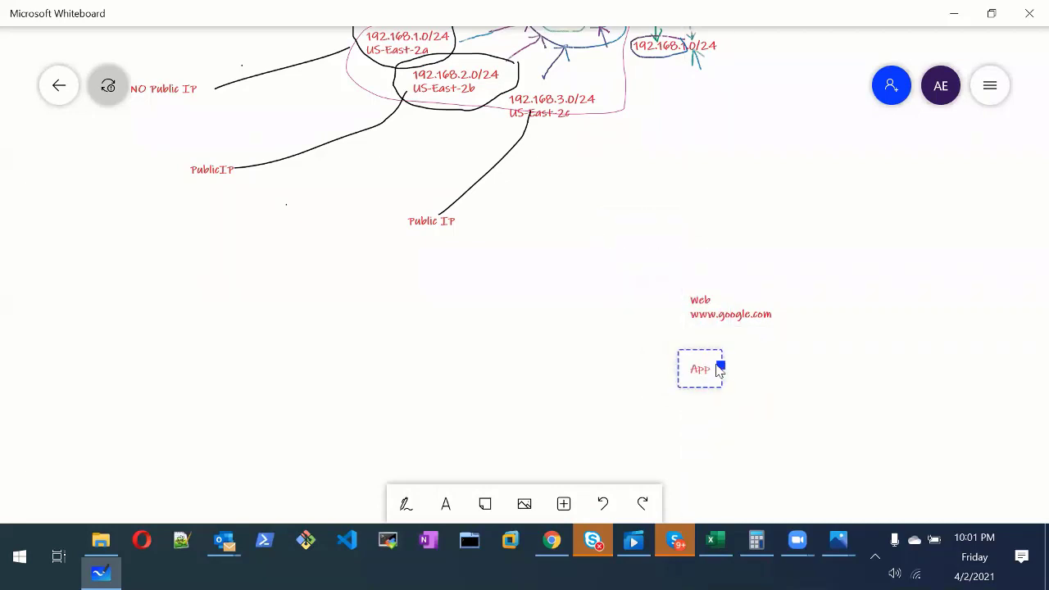
key(Return)
text(node )
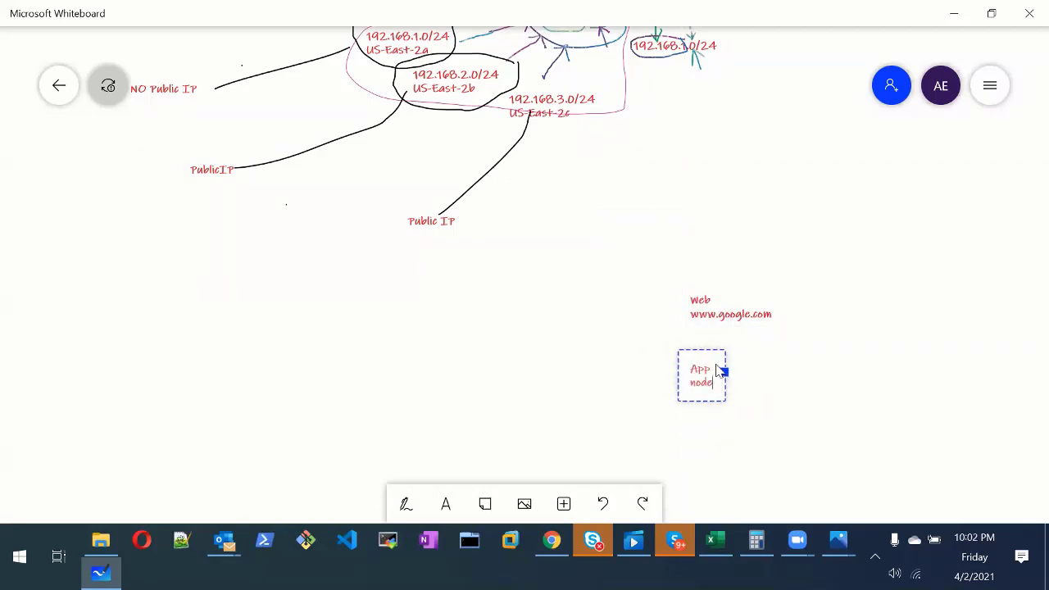
text(, jsh)
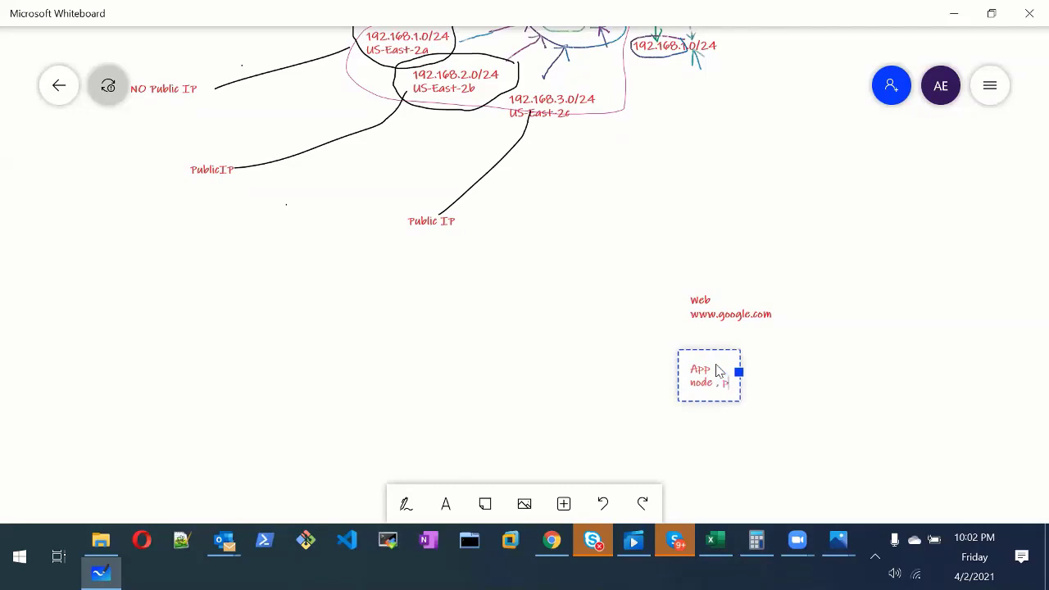
key(BackSpace)
key(BackSpace)
key(BackSpace)
key(BackSpace)
key(BackSpace)
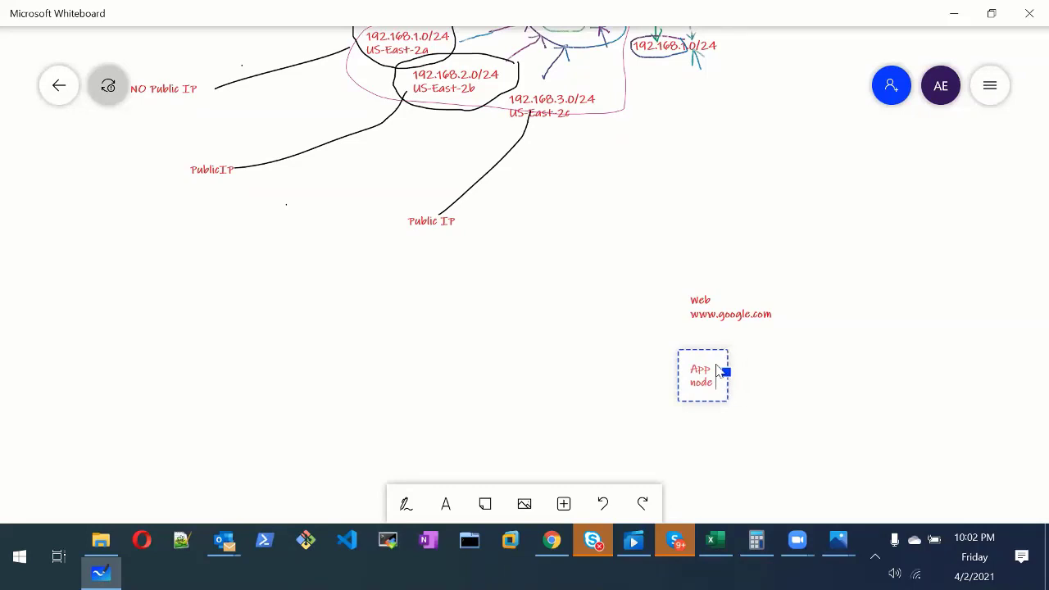
key(BackSpace)
text(App, Java App)
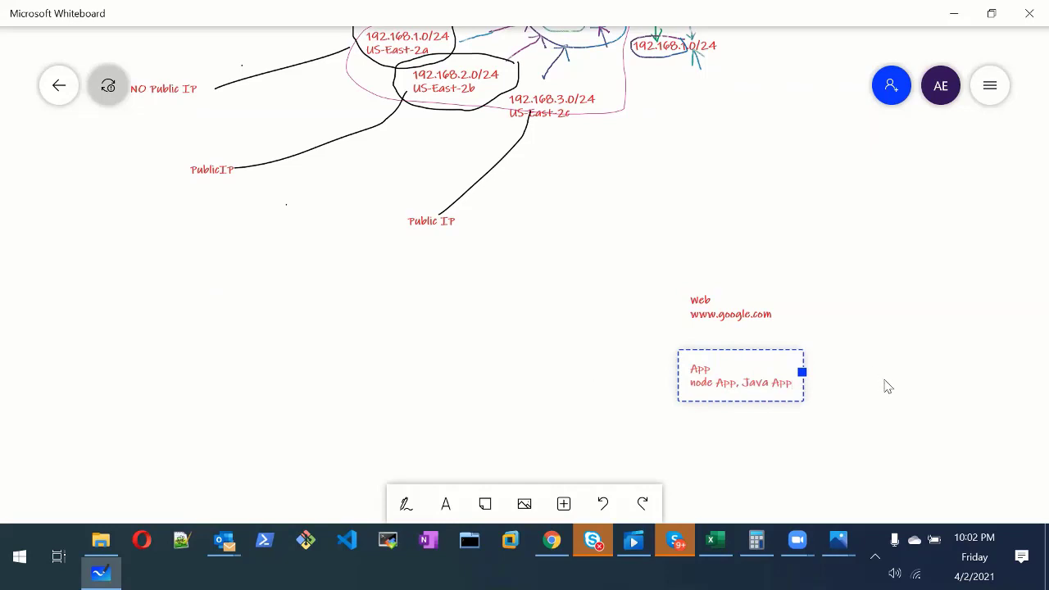
click(884, 379)
Step: Add a text label below the App label reading "Data,", "Rdis." and "DB" on three separate lines
click(742, 387)
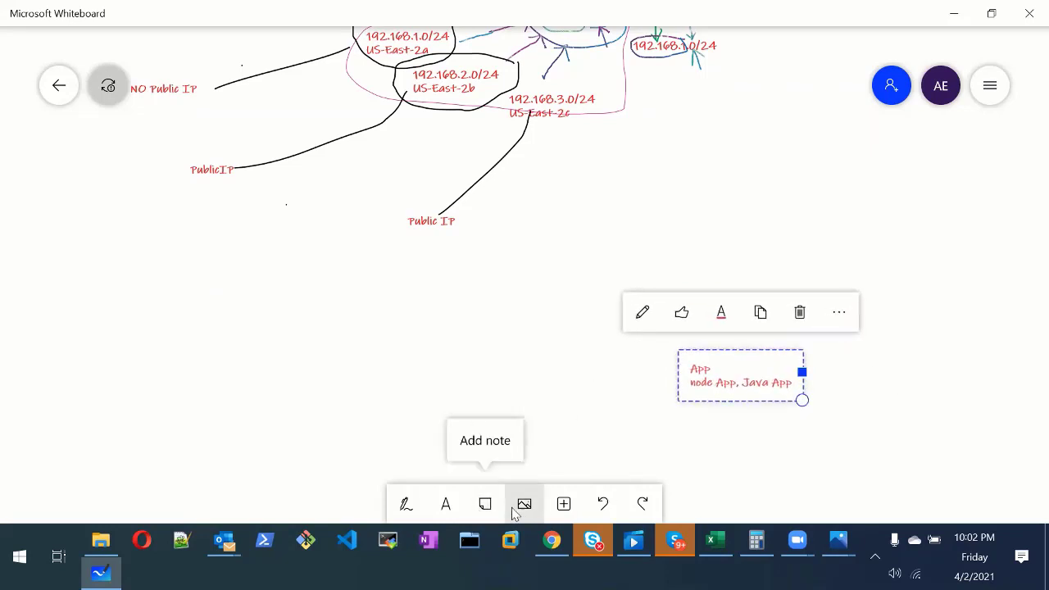
click(455, 510)
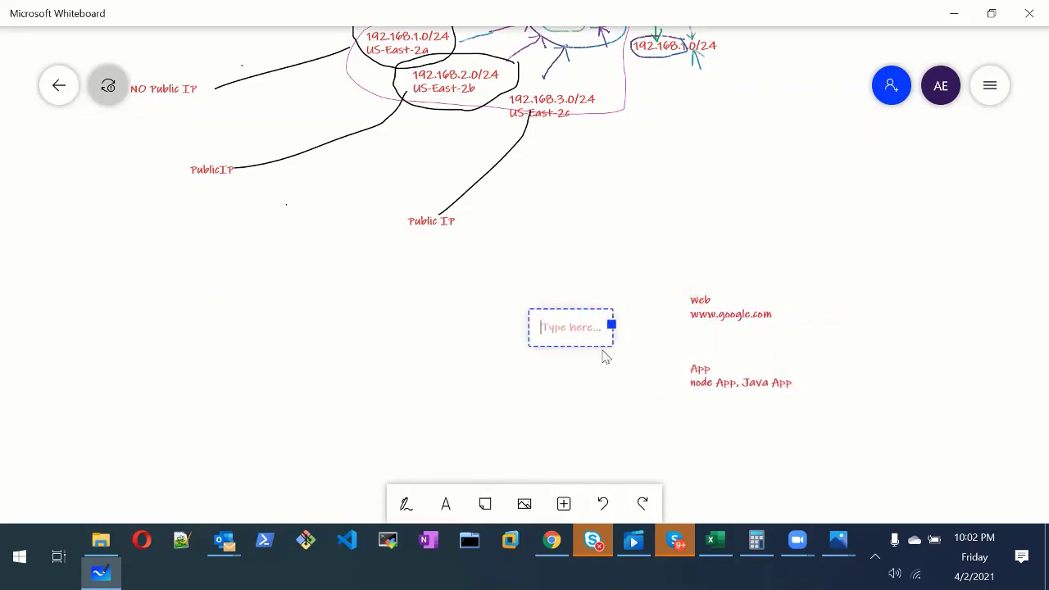
drag(602, 350, 755, 446)
click(733, 441)
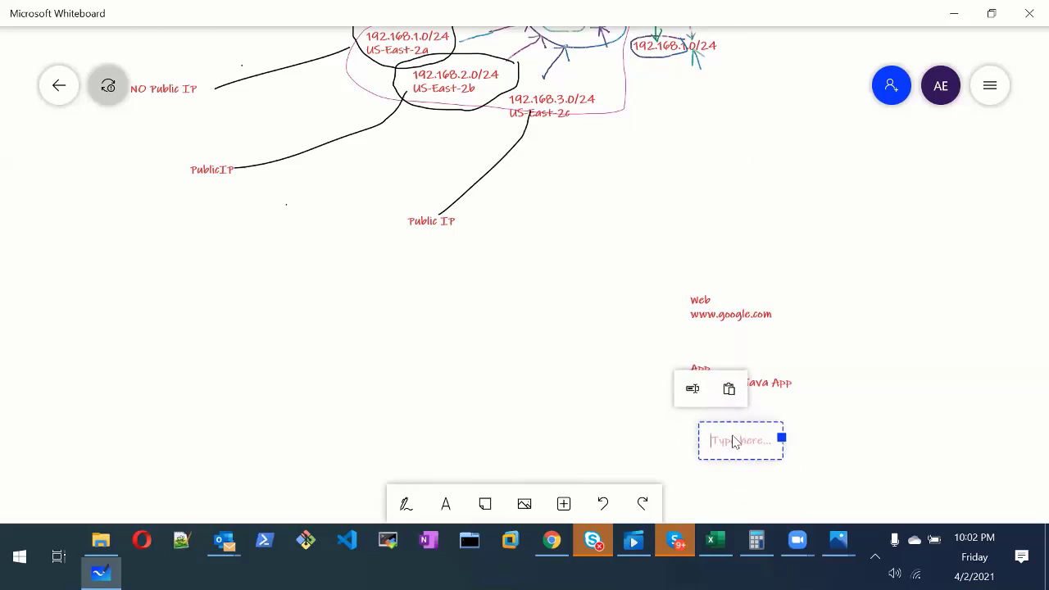
text(Datab)
key(BackSpace)
key(BackSpace)
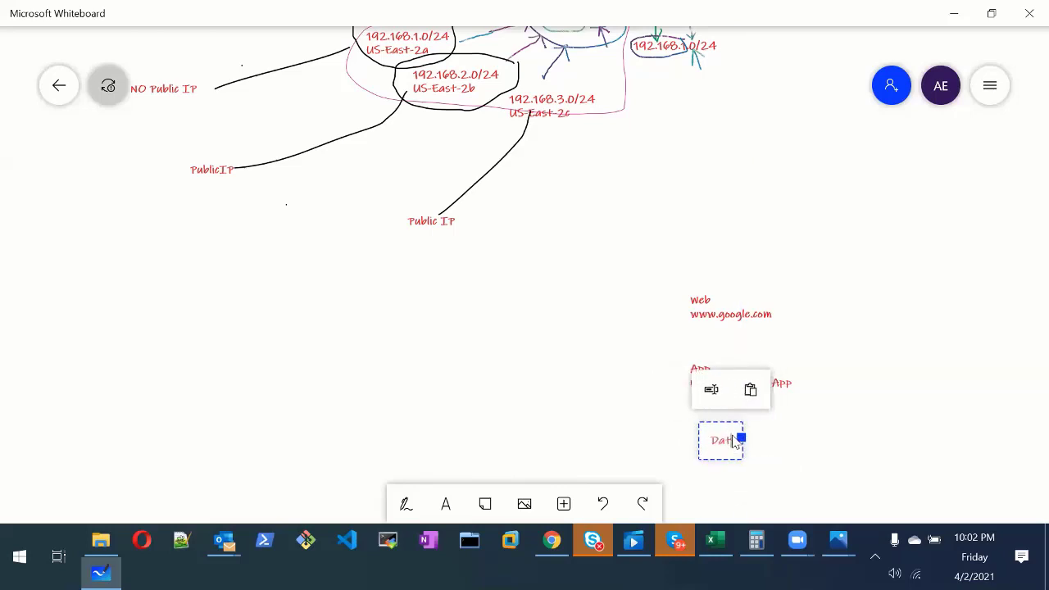
text(ab)
key(BackSpace)
text(Rdis)
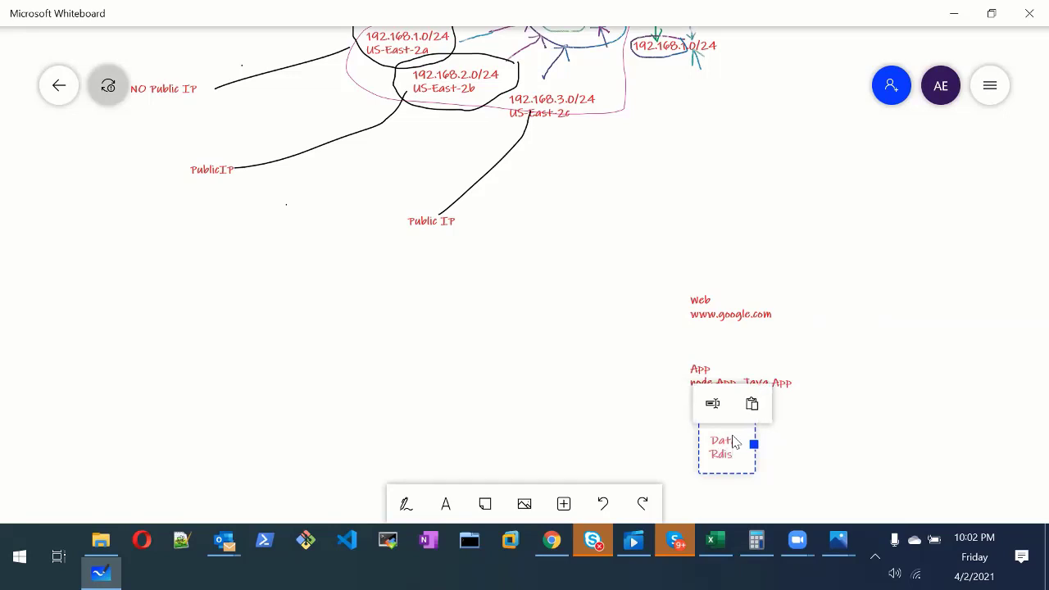
text(.)
key(Return)
text(DB)
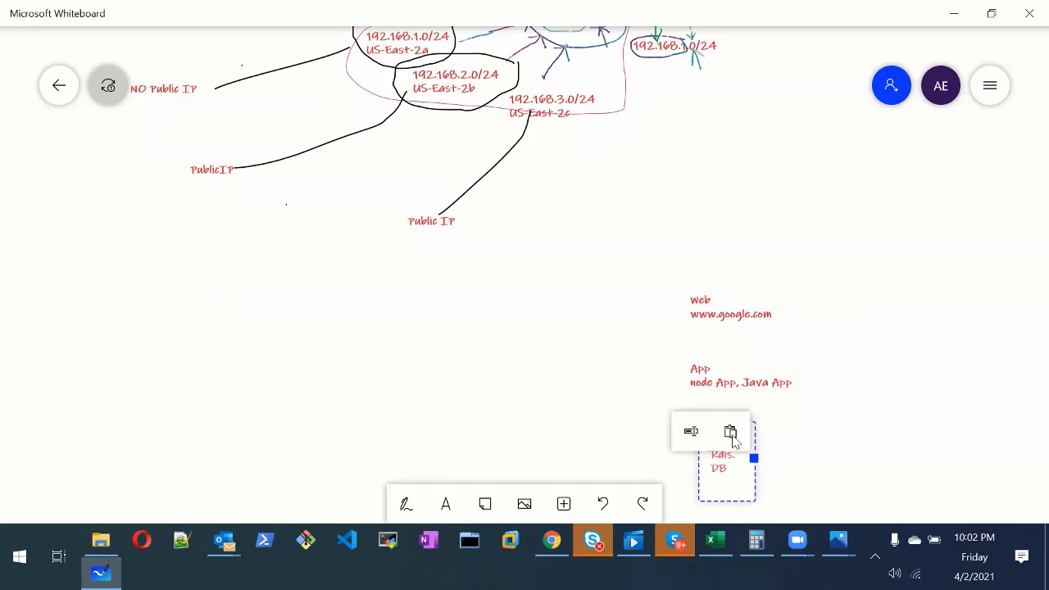
click(908, 407)
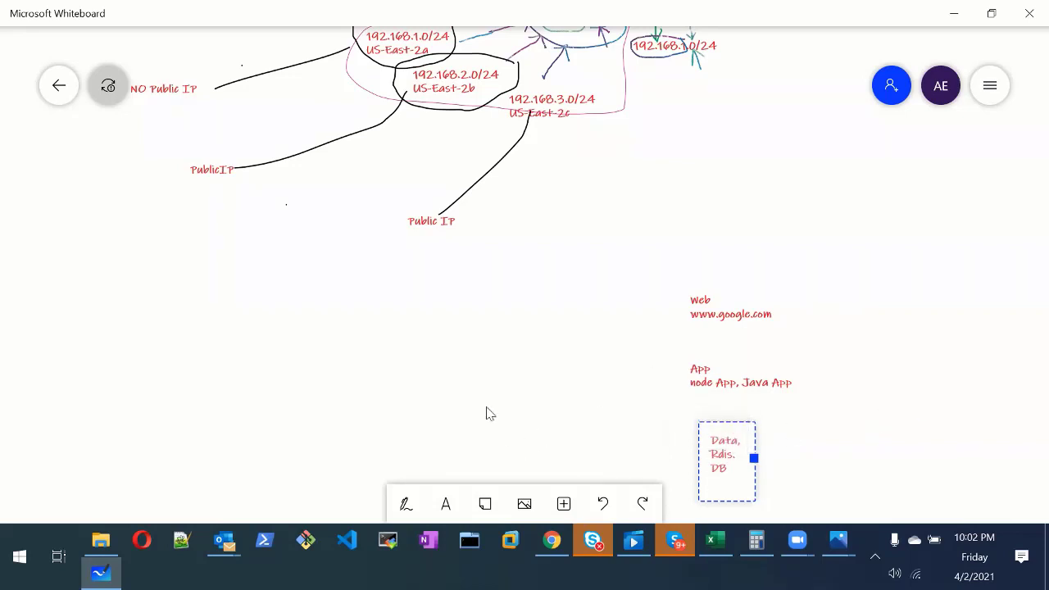
Step: Add a text label reading "USer cloud" in the empty area above and to the right of the Web label
click(443, 505)
click(662, 314)
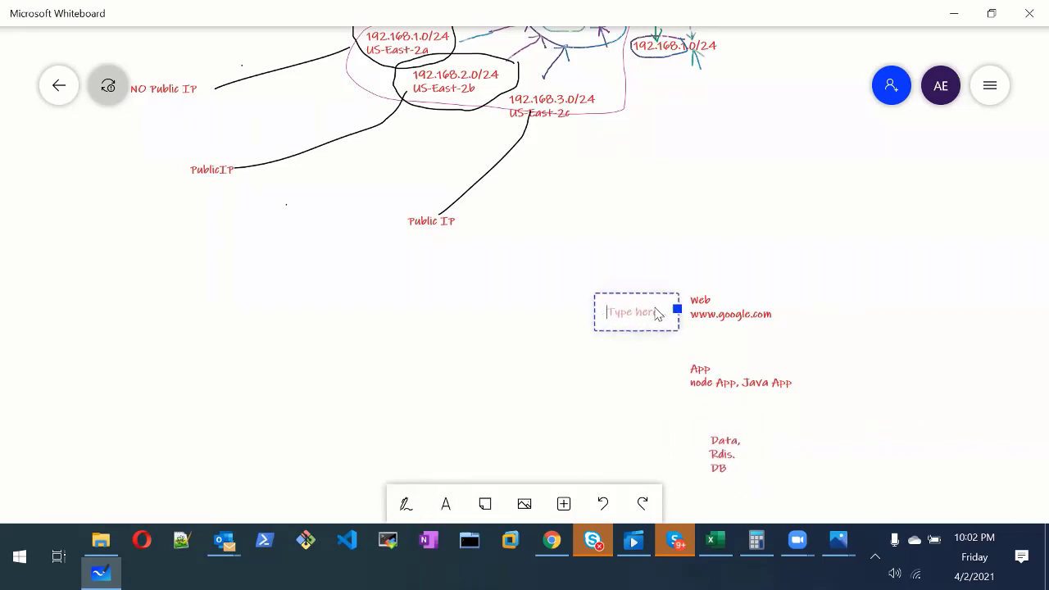
click(885, 214)
drag(883, 208, 933, 199)
click(900, 213)
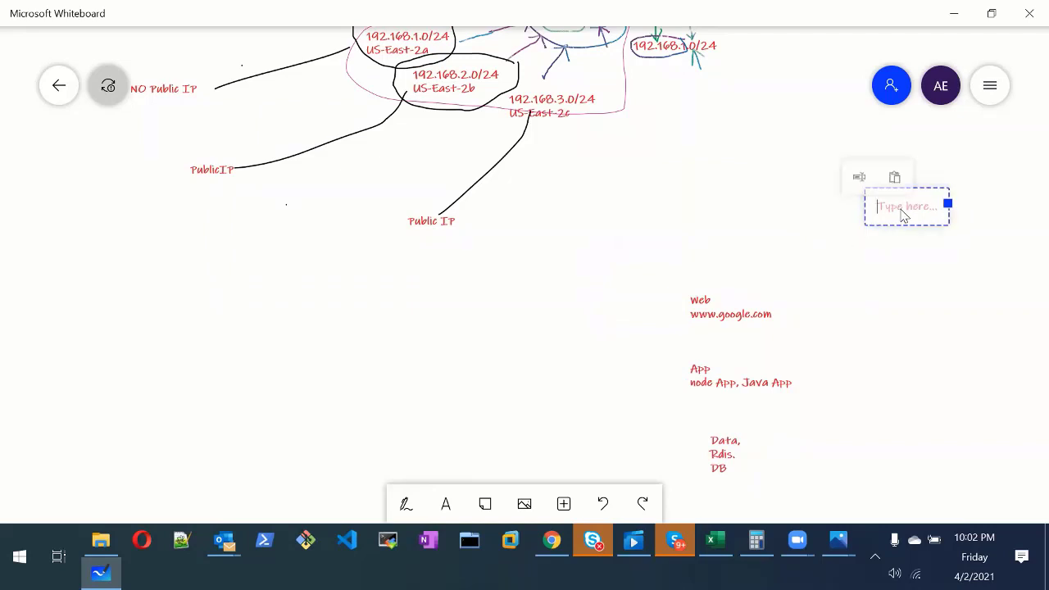
text(USer cloud)
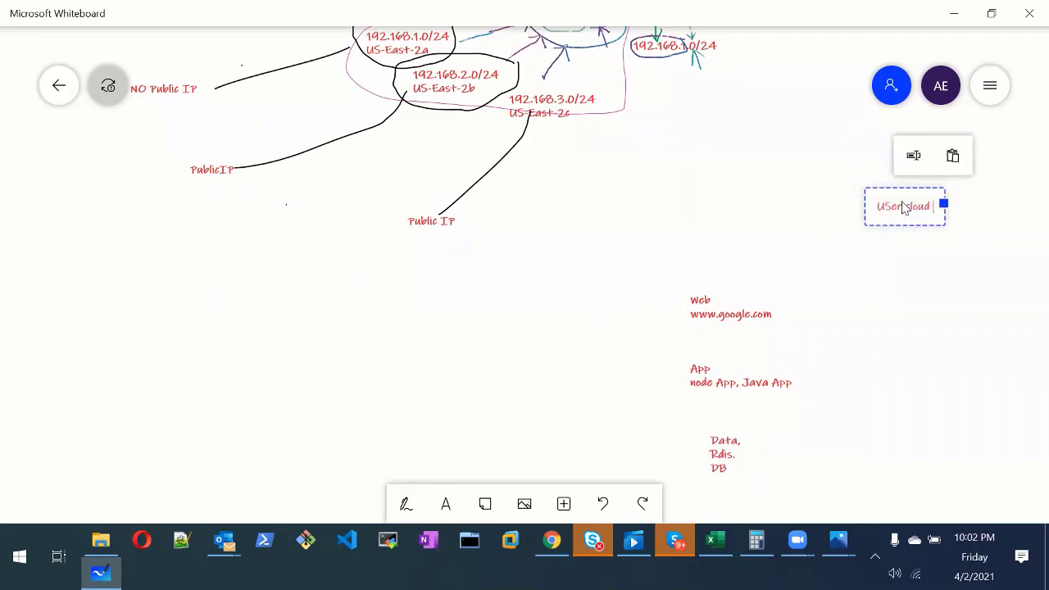
Step: Draw thicker blue pen arrows from USer cloud to Web, Web to App, App to Data, and directly from USer cloud to the Data label
click(406, 504)
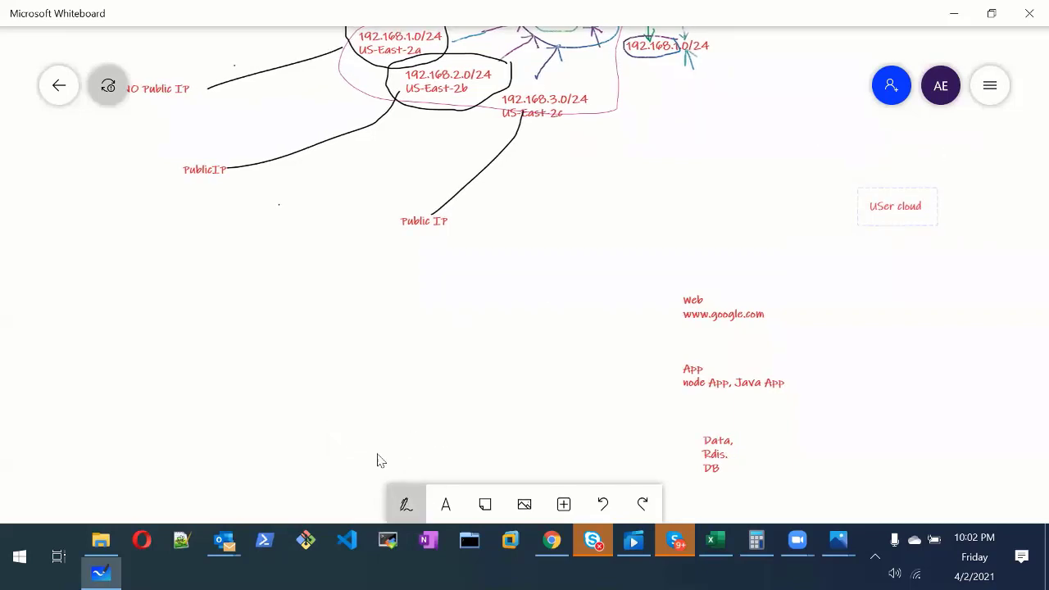
click(330, 508)
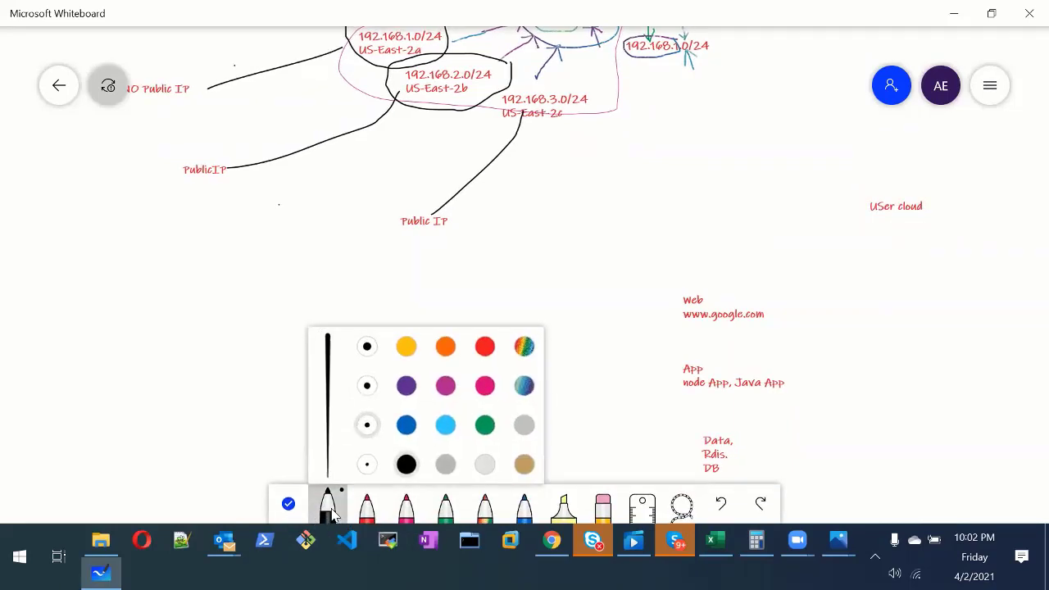
click(484, 346)
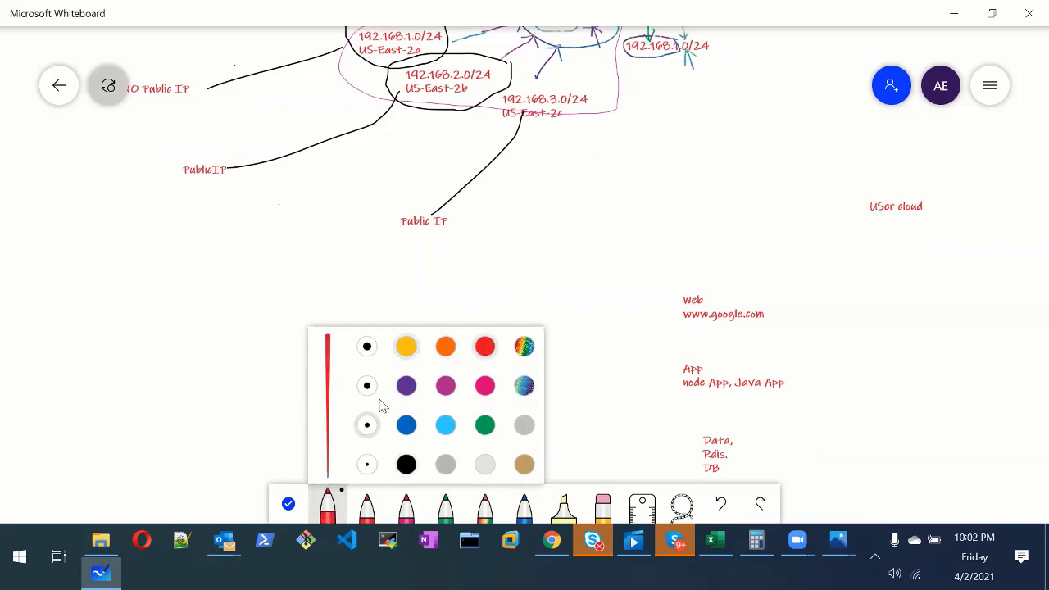
click(367, 385)
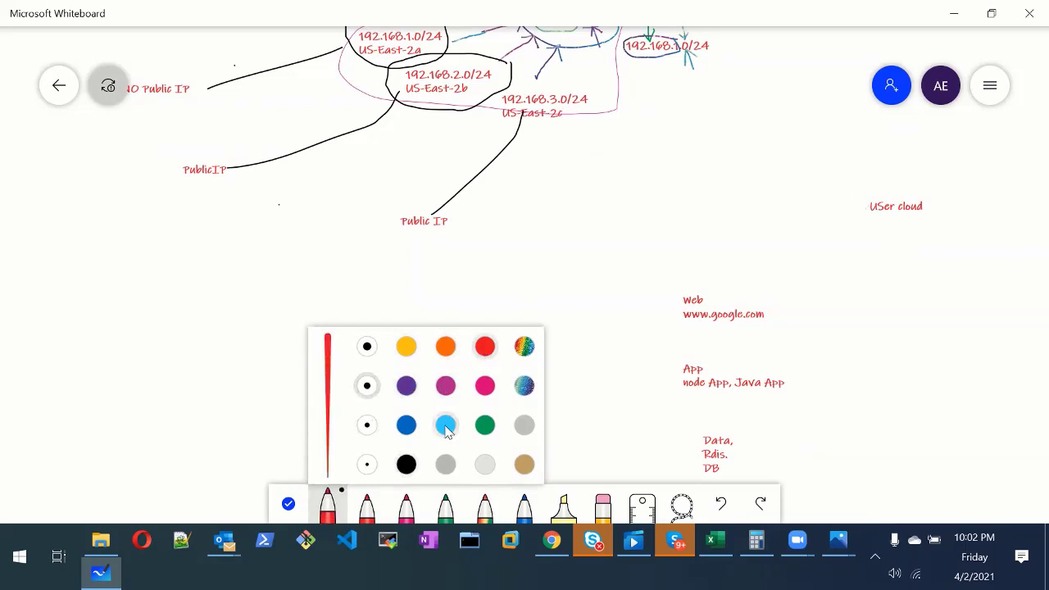
click(406, 425)
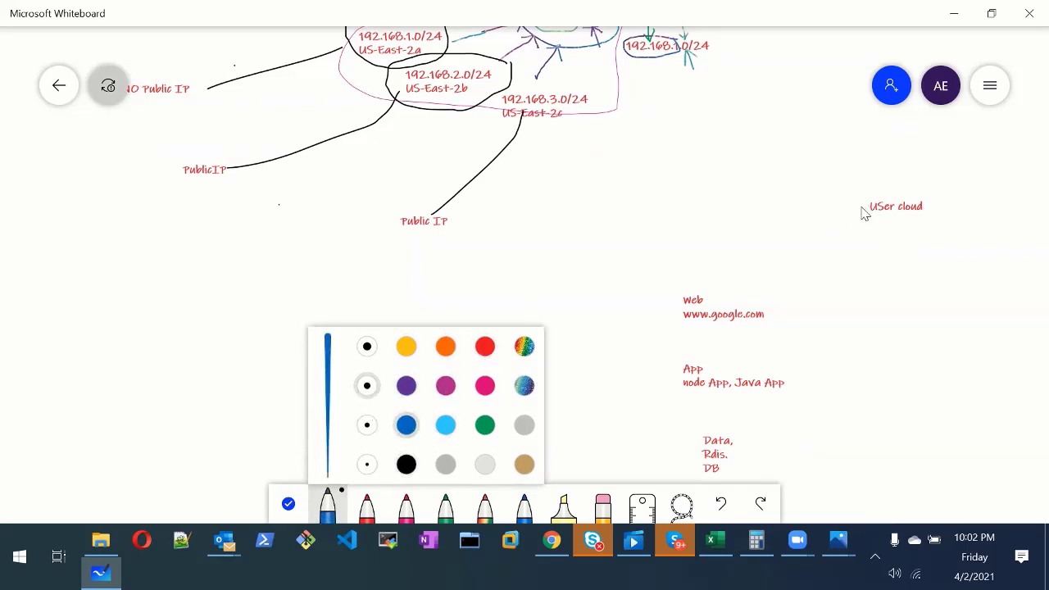
mouse_move(861, 208)
mouse_down()
mouse_move(697, 264)
mouse_move(687, 288)
mouse_move(676, 282)
mouse_move(694, 302)
mouse_move(683, 272)
mouse_move(671, 274)
mouse_up()
mouse_move(693, 319)
mouse_down()
mouse_move(692, 361)
mouse_move(707, 344)
mouse_move(681, 343)
mouse_up()
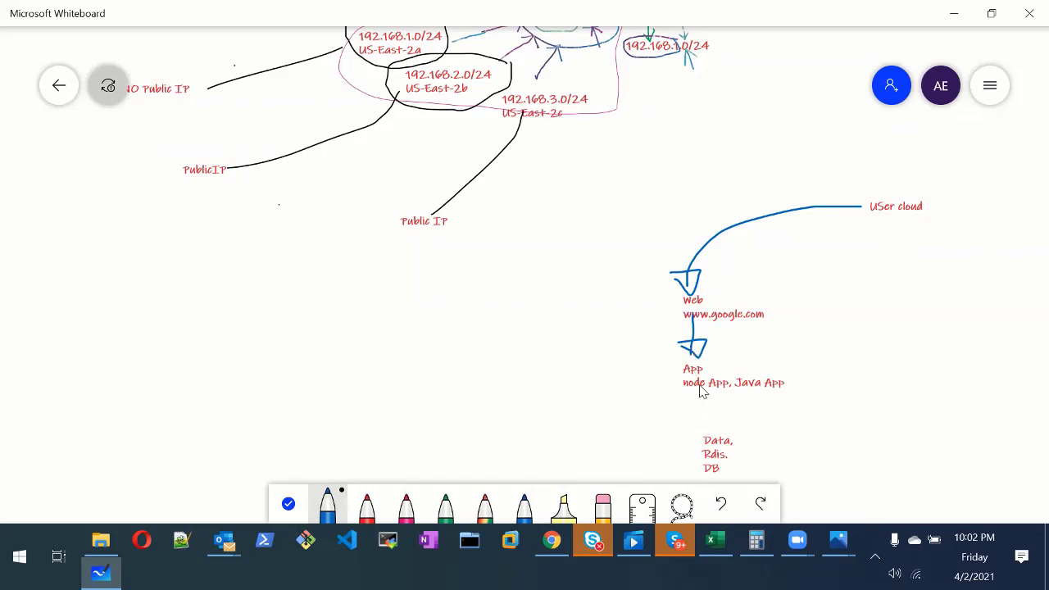
mouse_move(701, 392)
mouse_down()
mouse_move(712, 413)
mouse_move(705, 428)
mouse_move(731, 419)
mouse_move(704, 421)
mouse_up()
mouse_move(900, 210)
mouse_down()
mouse_move(920, 341)
mouse_move(851, 431)
mouse_move(741, 469)
mouse_move(766, 448)
mouse_move(746, 451)
mouse_move(741, 472)
mouse_move(759, 451)
mouse_move(751, 448)
mouse_move(743, 465)
mouse_up()
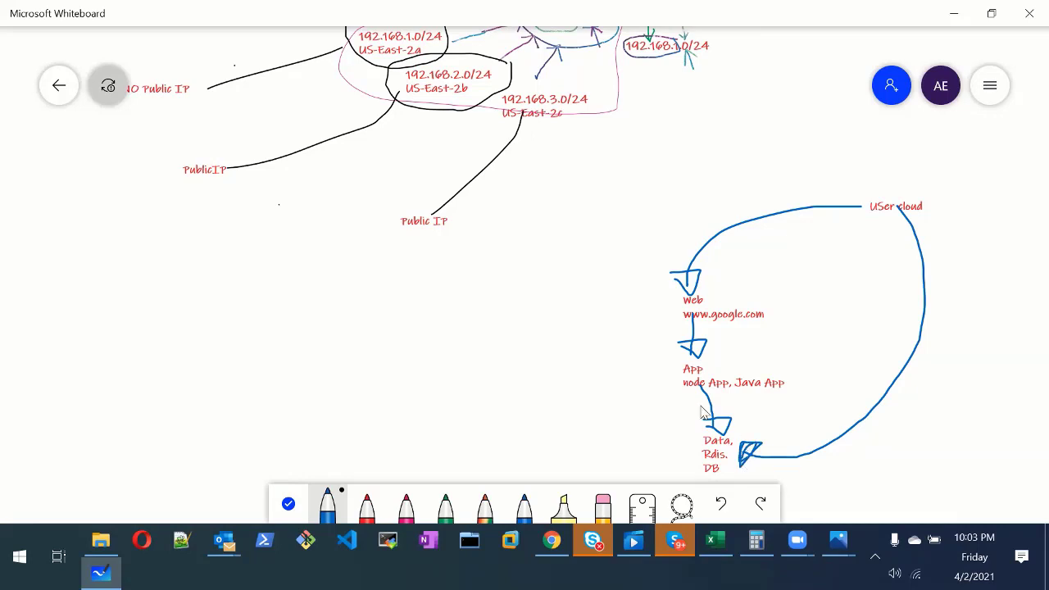
Step: Circle the App and Data labels in blue with an arc dividing them, and circle the NO Public IP note
mouse_move(792, 358)
mouse_down()
mouse_move(689, 361)
mouse_move(663, 455)
mouse_move(751, 476)
mouse_move(802, 408)
mouse_move(789, 356)
mouse_up()
mouse_move(656, 444)
mouse_down()
mouse_move(727, 408)
mouse_move(796, 427)
mouse_up()
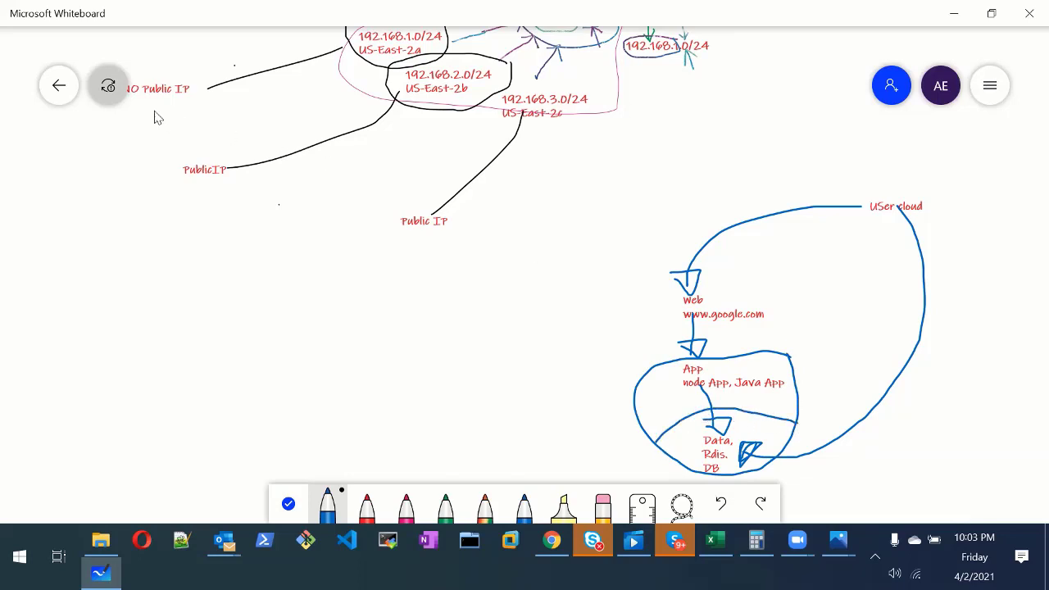
mouse_move(197, 64)
mouse_down()
mouse_move(125, 79)
mouse_move(124, 127)
mouse_move(300, 109)
mouse_move(337, 82)
mouse_move(230, 49)
mouse_up()
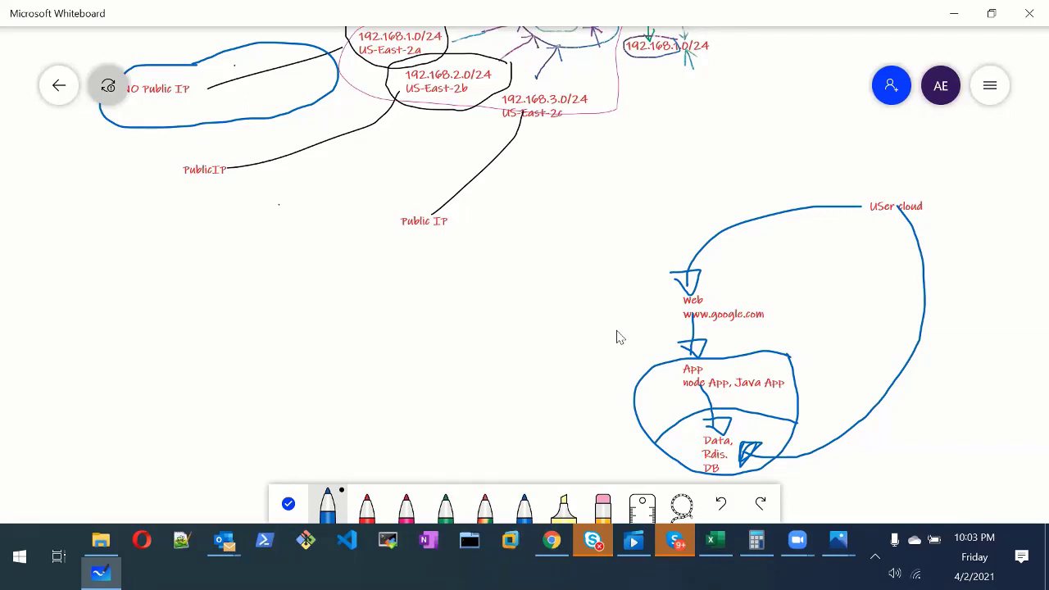
Step: Cross out the direct arrow from USer cloud to the Data label with a thin red X
click(368, 507)
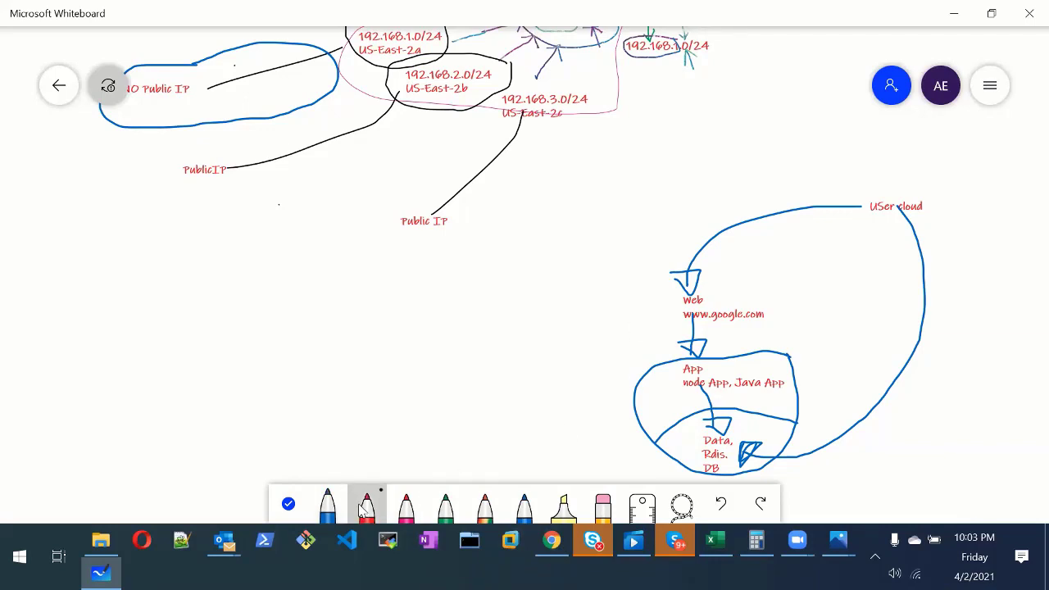
click(367, 507)
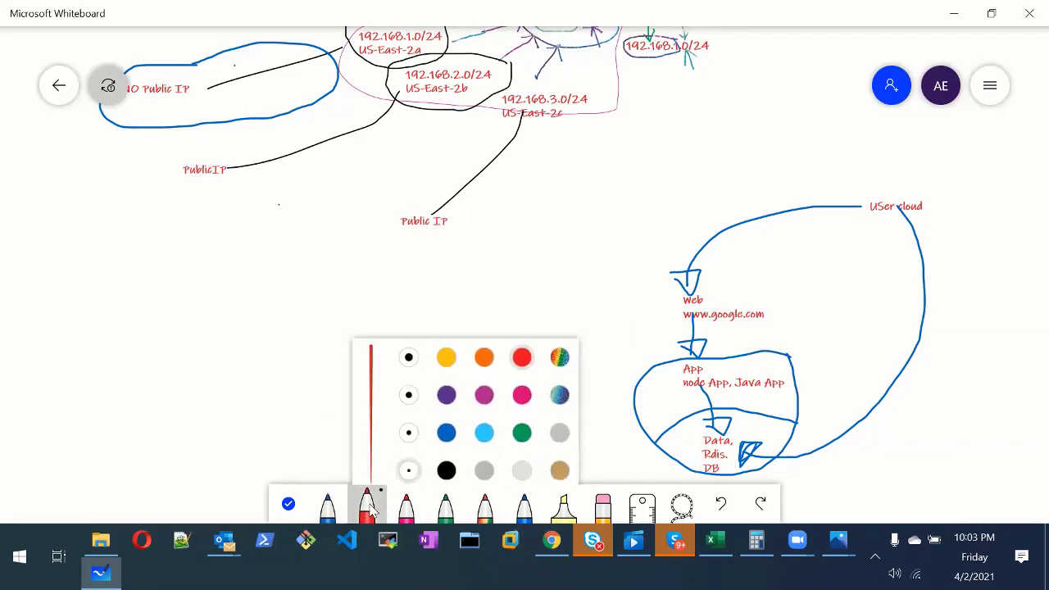
drag(861, 353, 928, 414)
drag(937, 355, 849, 395)
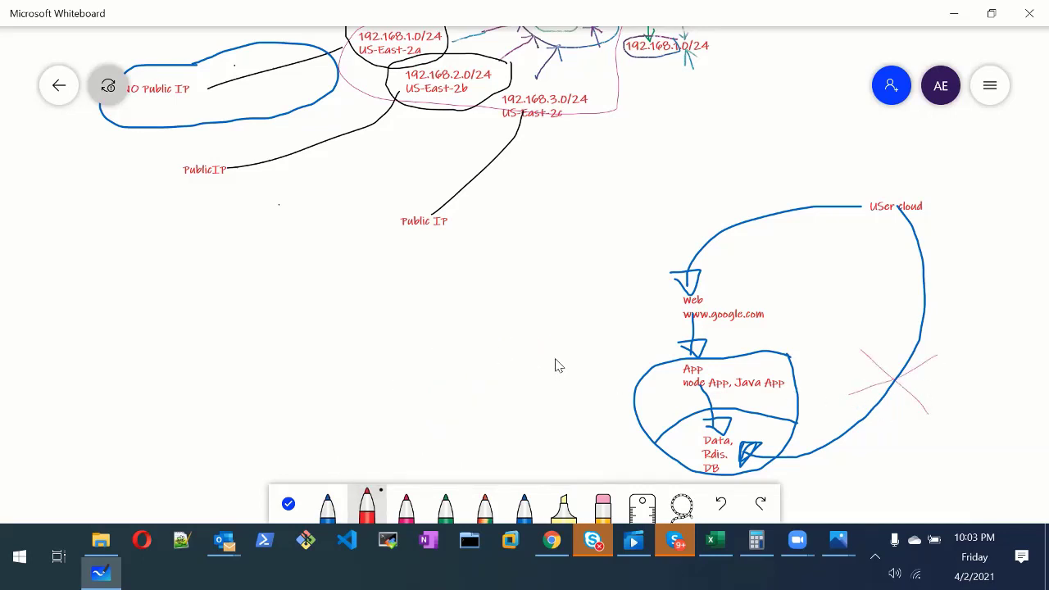
Step: Switch to the EC2 instance summary in Chrome and compare its private and public IPv4 addresses by highlighting each one
click(551, 539)
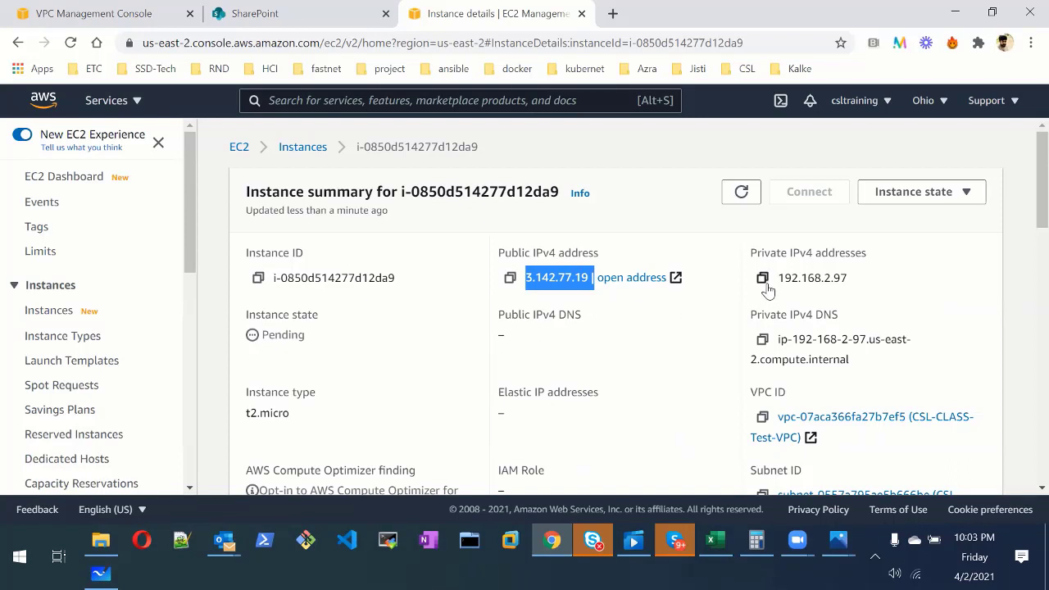
drag(857, 283, 778, 278)
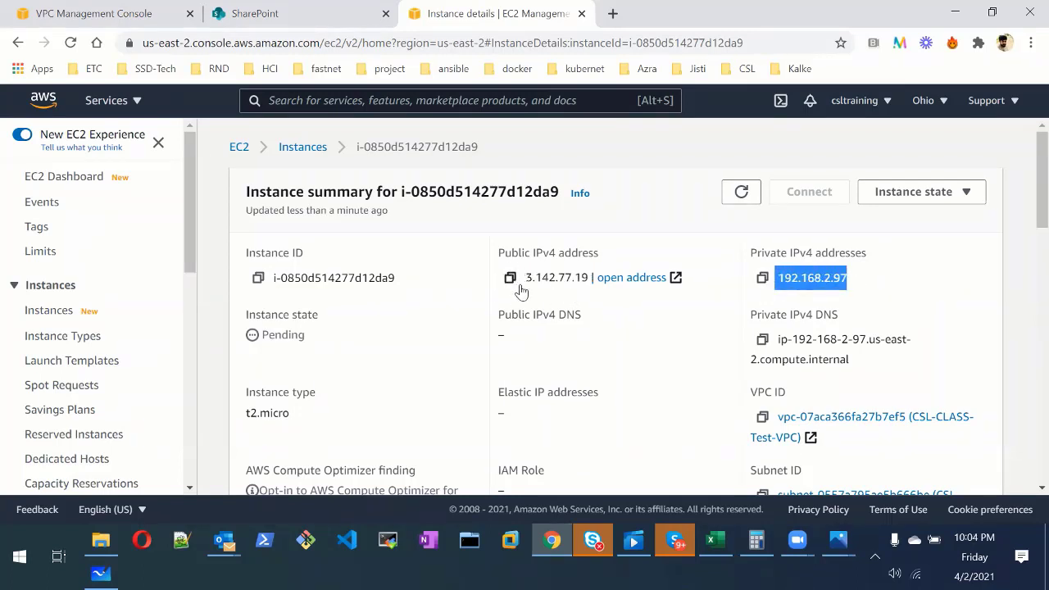
drag(526, 277, 592, 274)
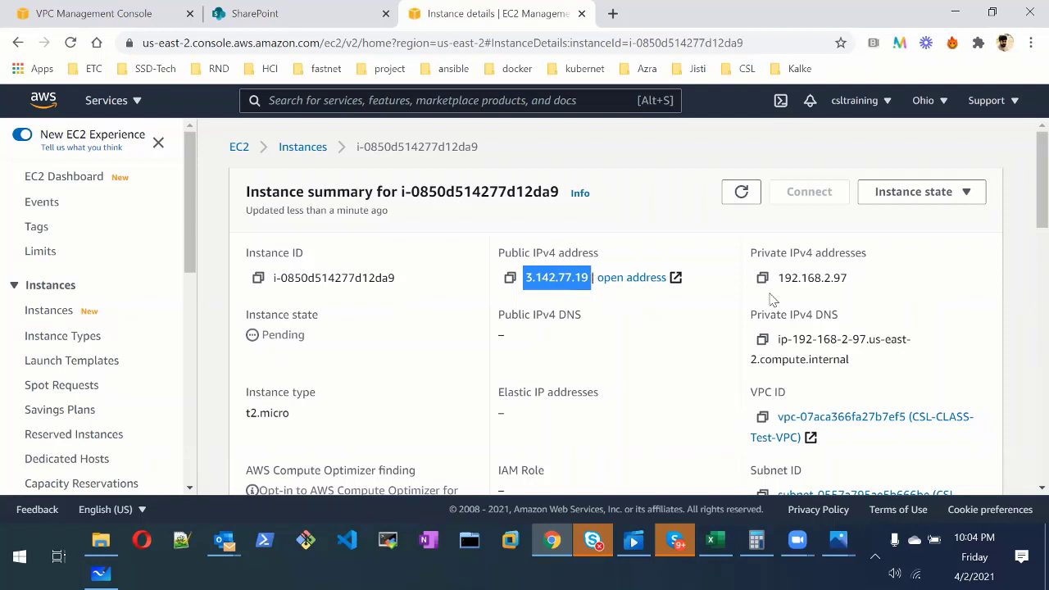
drag(856, 279, 766, 278)
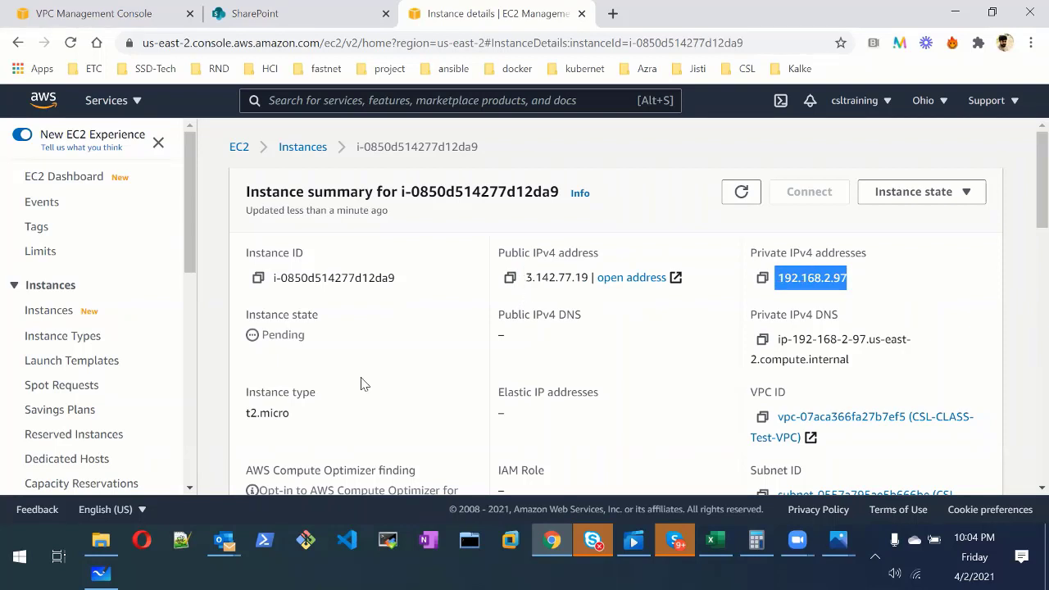
click(101, 573)
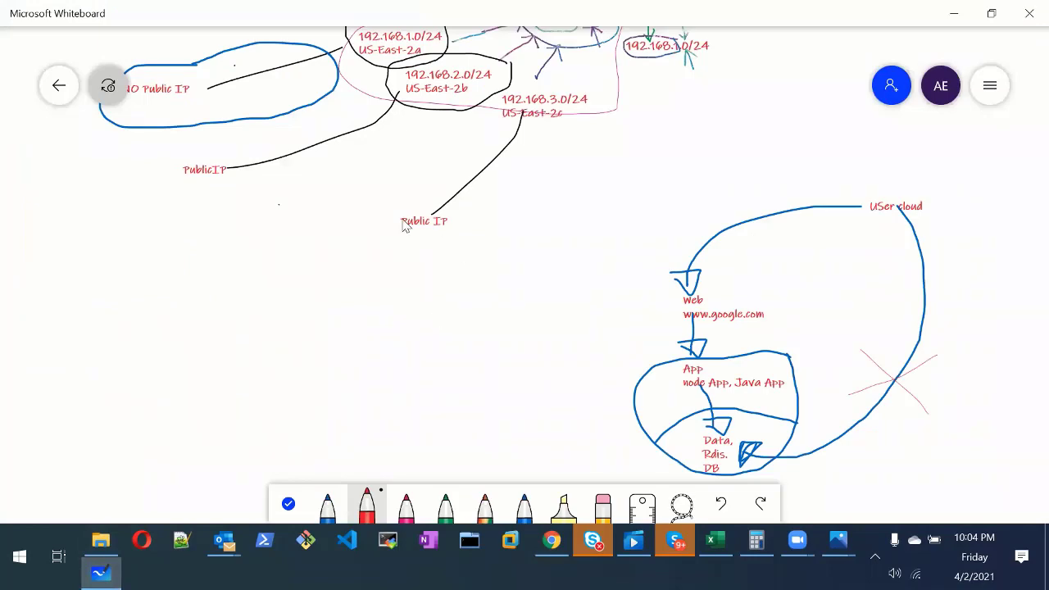
click(954, 13)
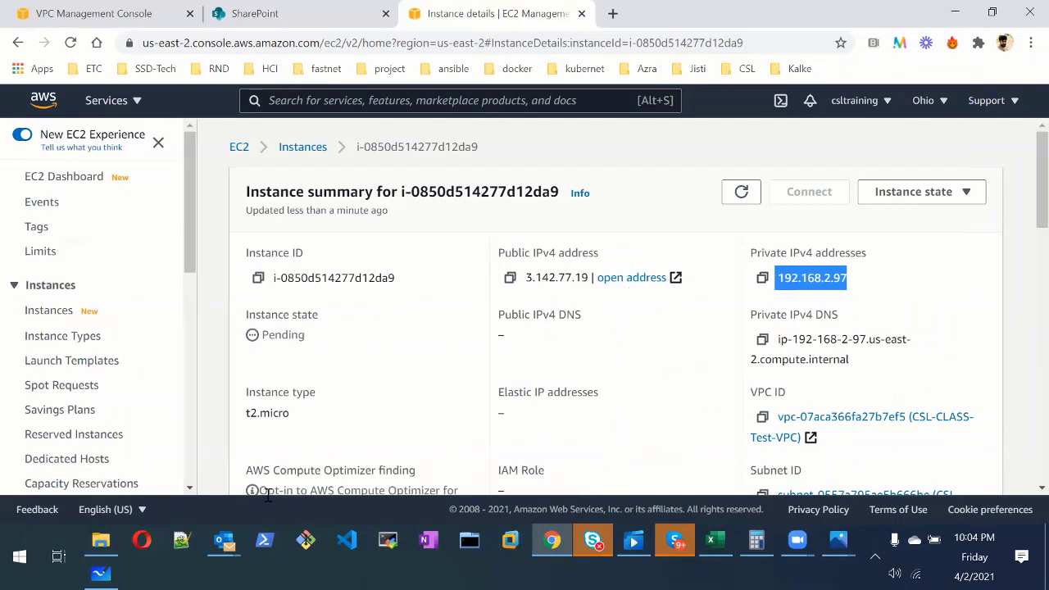
Step: Switch to Microsoft Whiteboard, leave drawing mode and start a text label for the EC2 server in the empty area below the PublicIP note
key(alt+Tab)
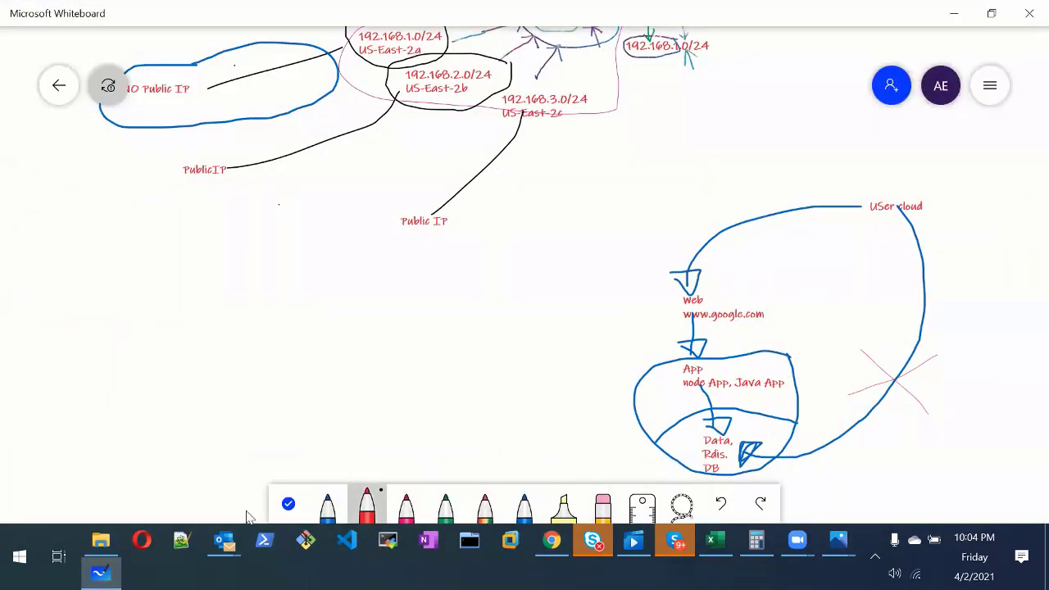
click(289, 504)
click(454, 510)
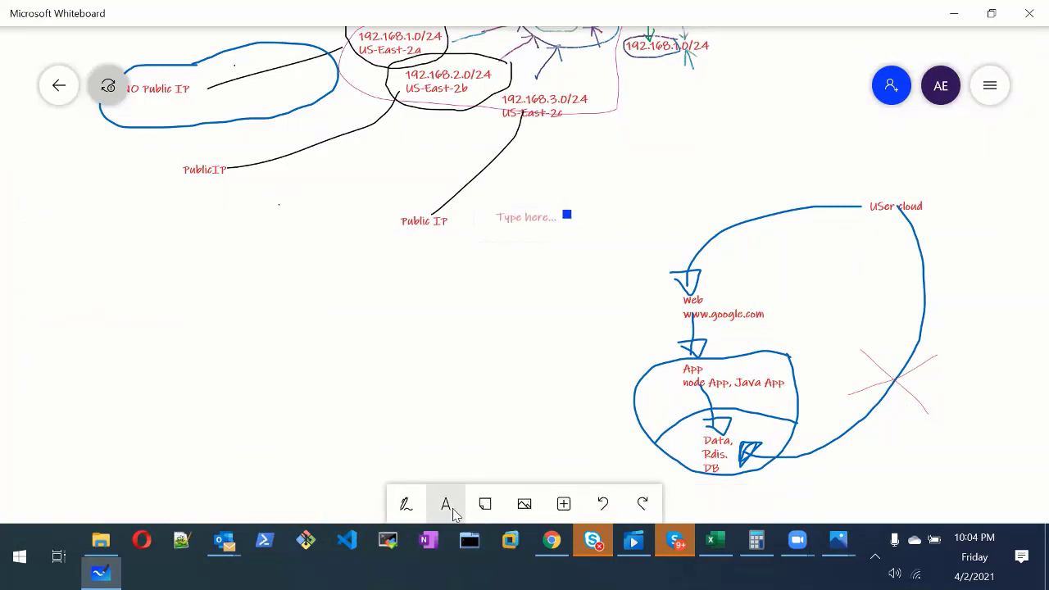
click(187, 416)
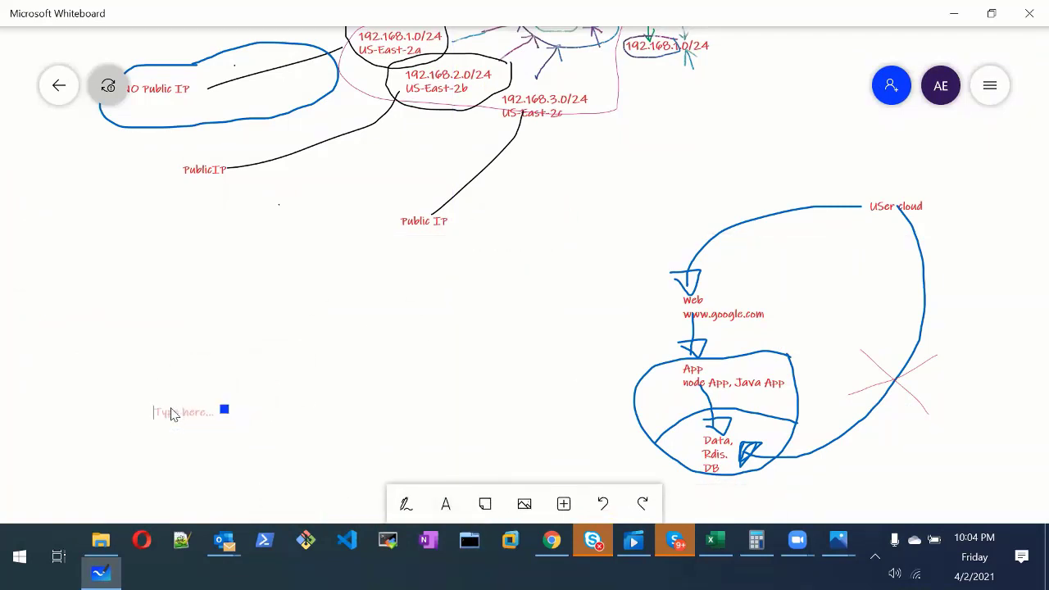
text(Server)
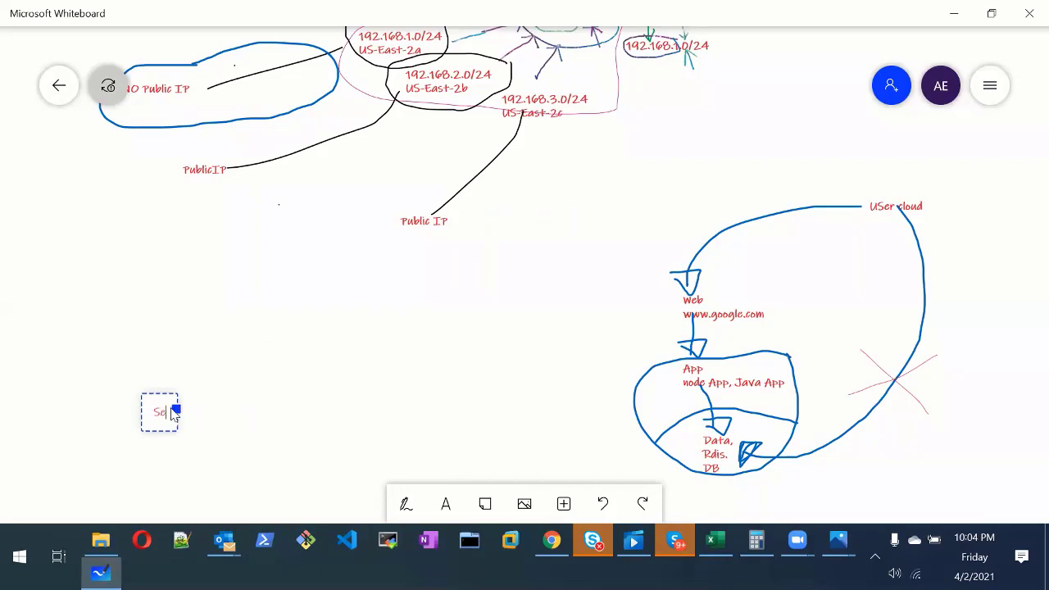
key(BackSpace)
key(BackSpace)
key(BackSpace)
key(BackSpace)
key(BackSpace)
key(BackSpace)
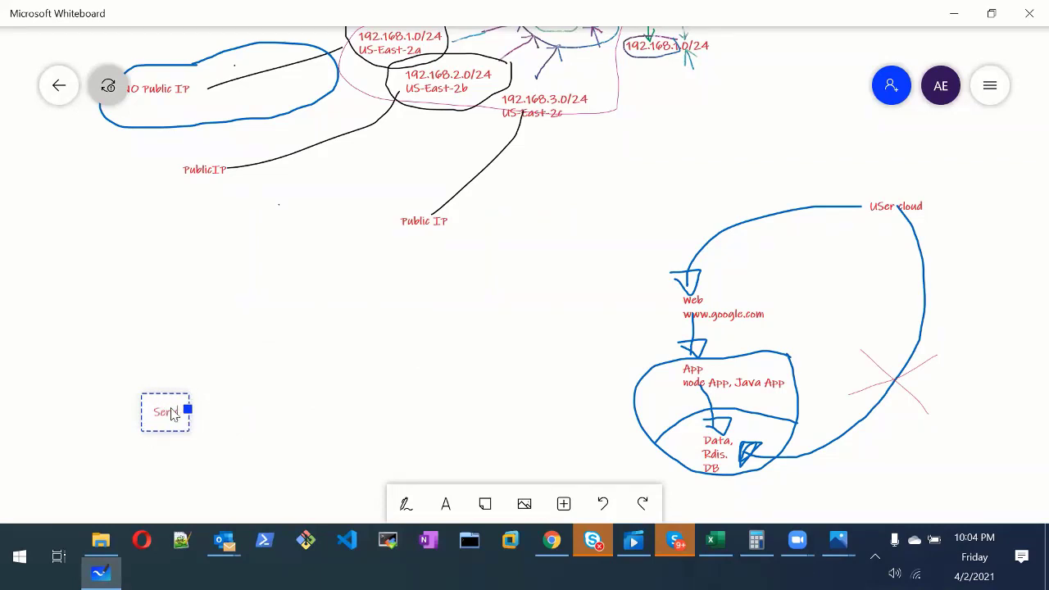
text(EC22)
key(Return)
Step: Switch to the EC2 instance summary in Chrome and copy the instance's private IPv4 address
key(alt+Tab)
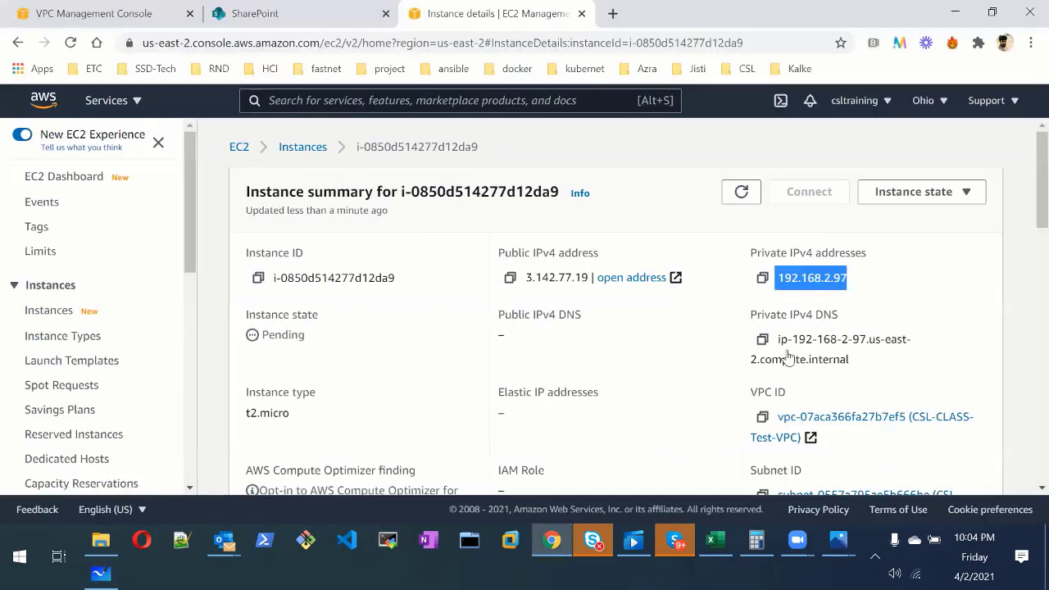
click(763, 278)
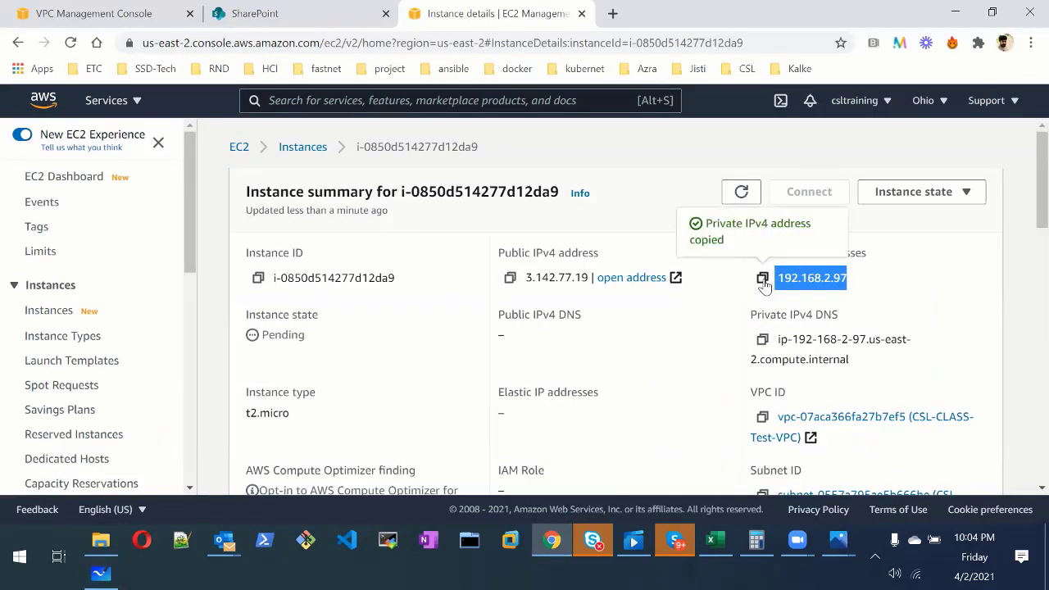
Step: Switch to Microsoft Whiteboard and add the copied private address 192.168.2.97 beneath EC-2 in the open text label
key(alt+Tab)
key(ctrl+v)
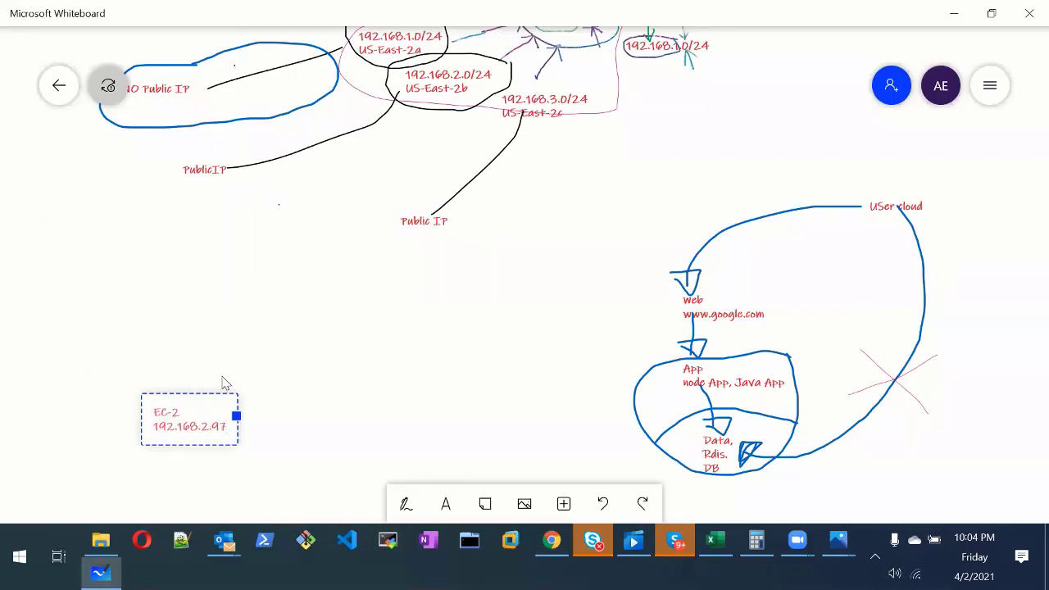
click(266, 354)
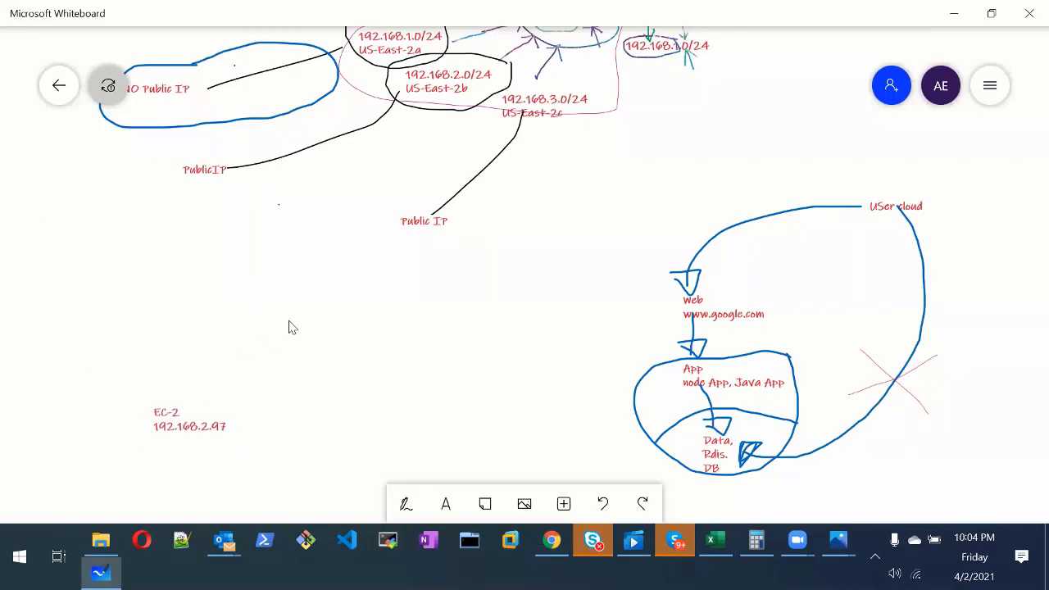
Step: Add an "AWS router" text label and place it just above and to the right of the EC-2 label
click(446, 504)
drag(393, 335, 369, 329)
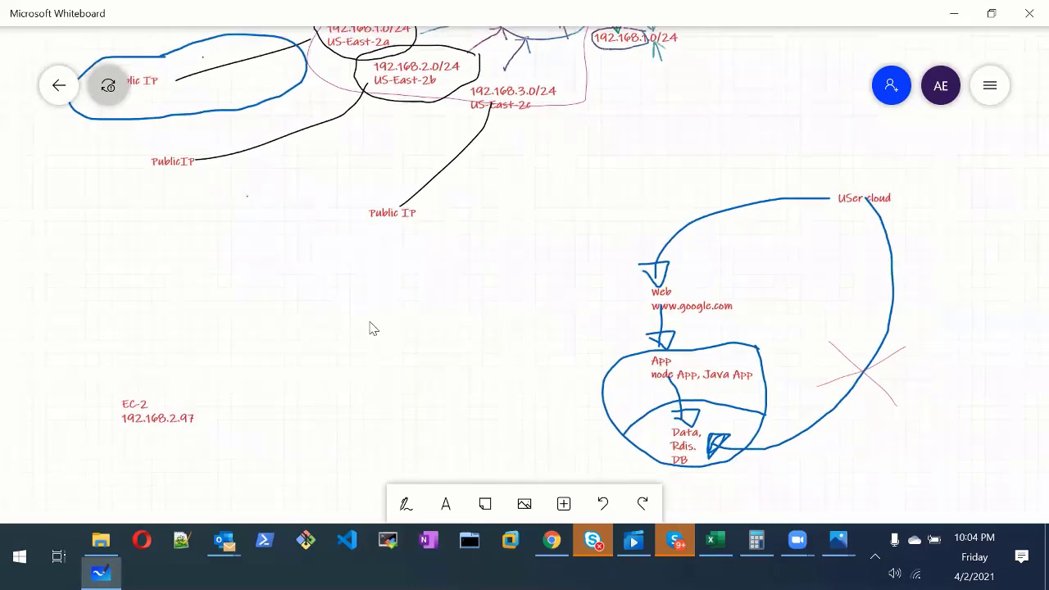
click(446, 503)
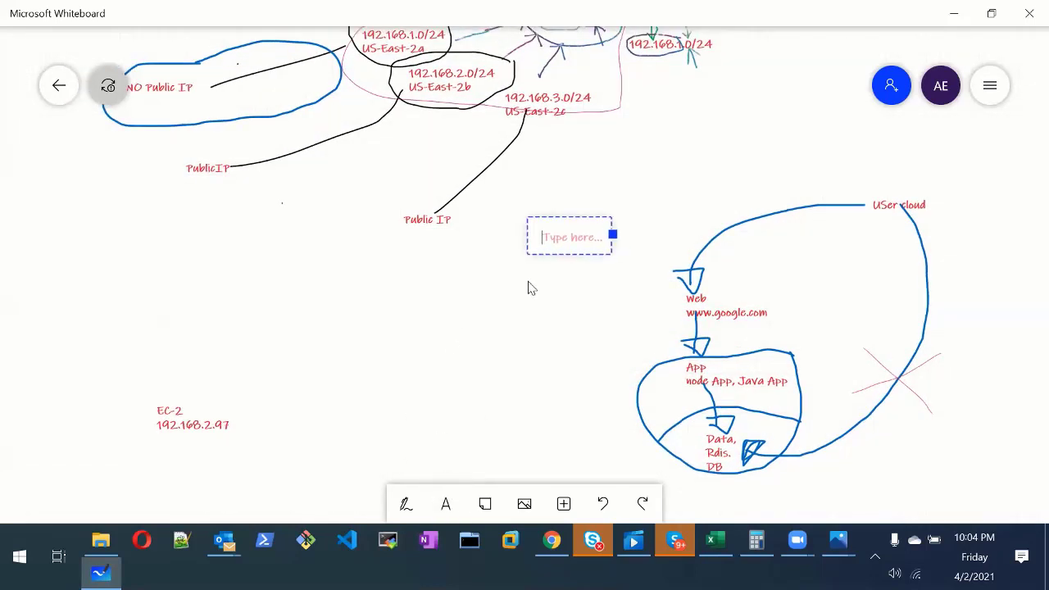
text(AW)
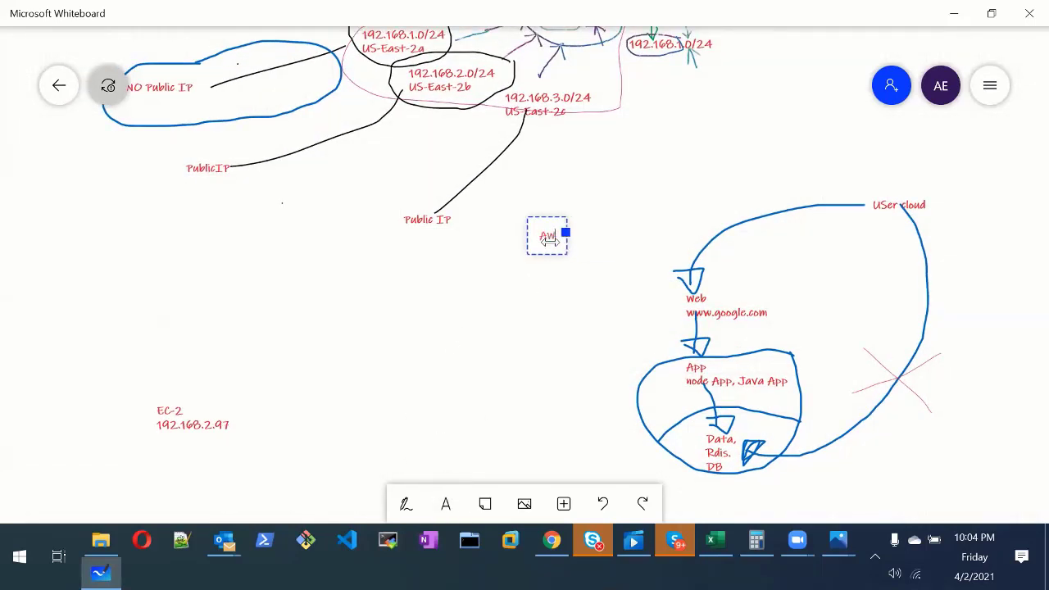
text(S router)
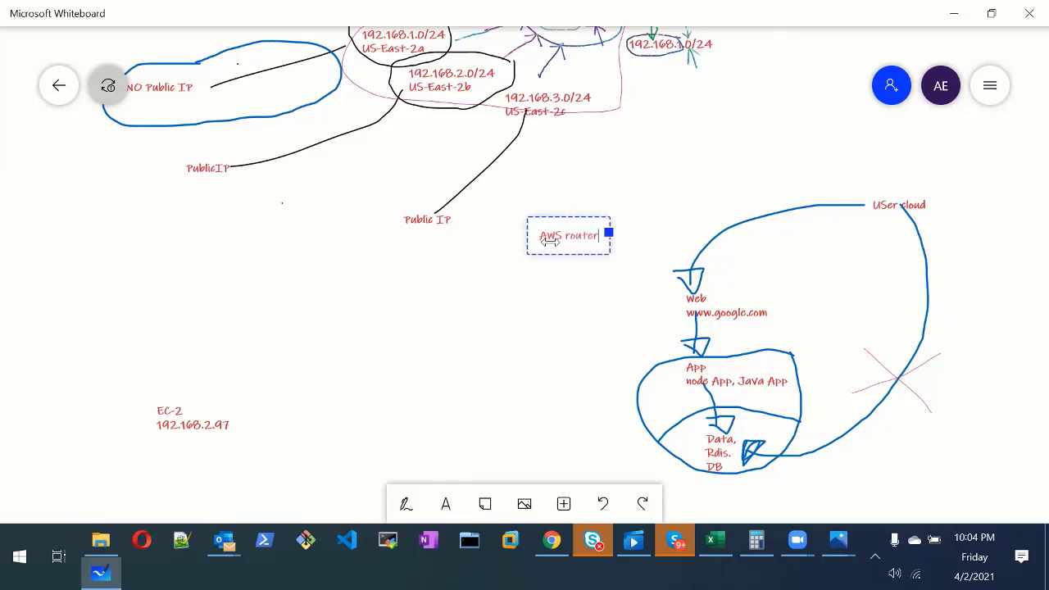
click(480, 404)
drag(579, 237, 297, 329)
click(255, 440)
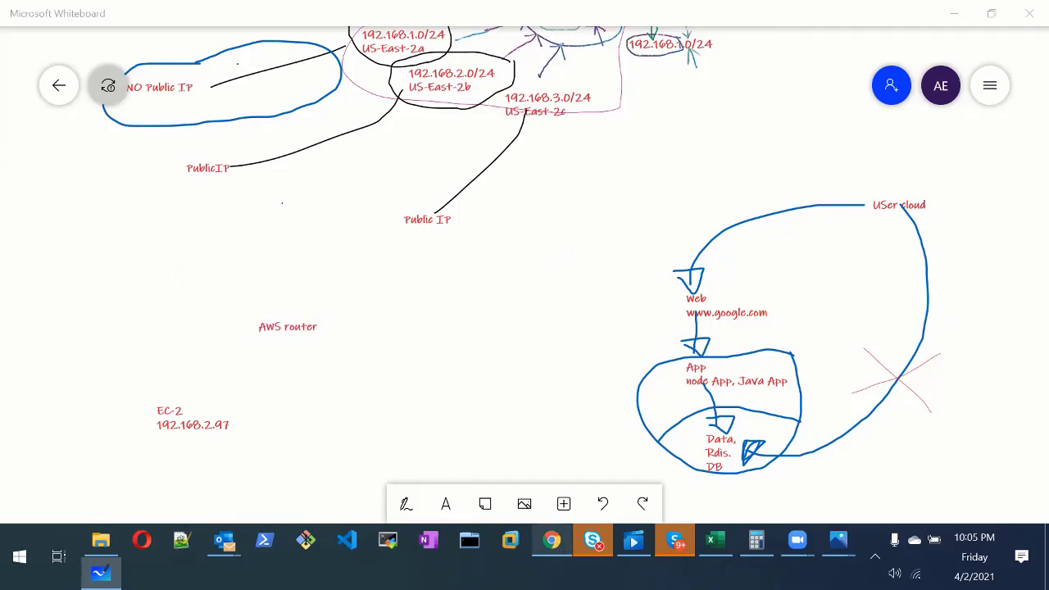
Step: Copy the instance's public IPv4 address from the EC2 summary in Chrome and add 3.142.77.19 beneath AWS router in its whiteboard label
click(552, 541)
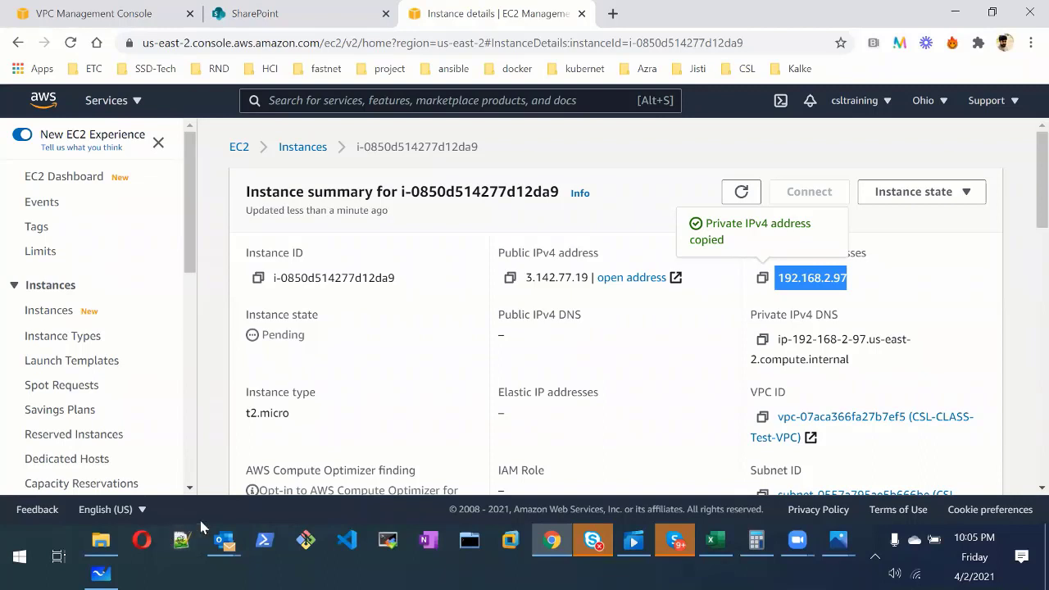
mouse_move(100, 573)
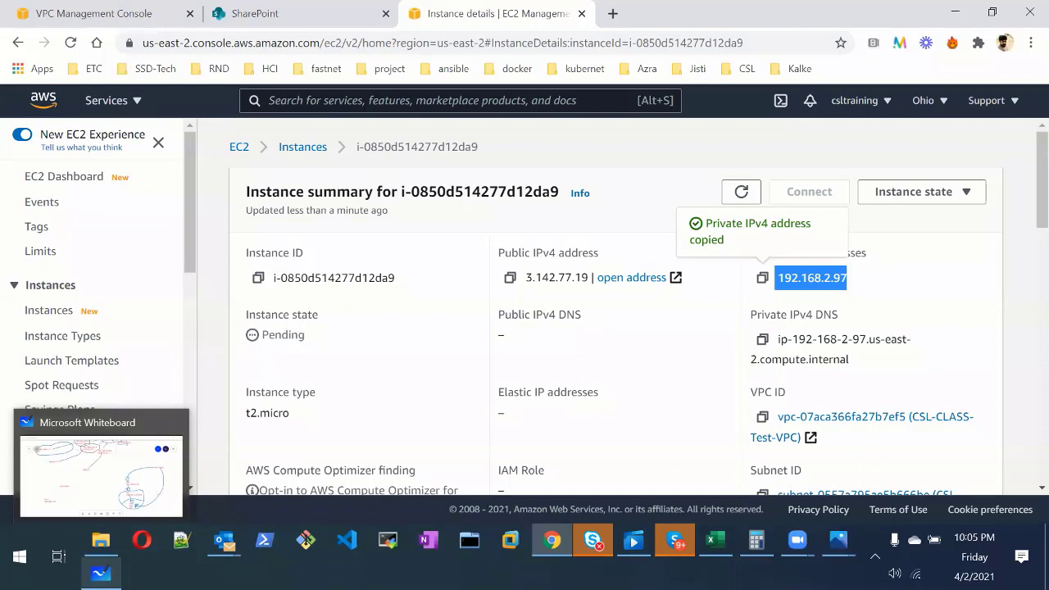
click(101, 573)
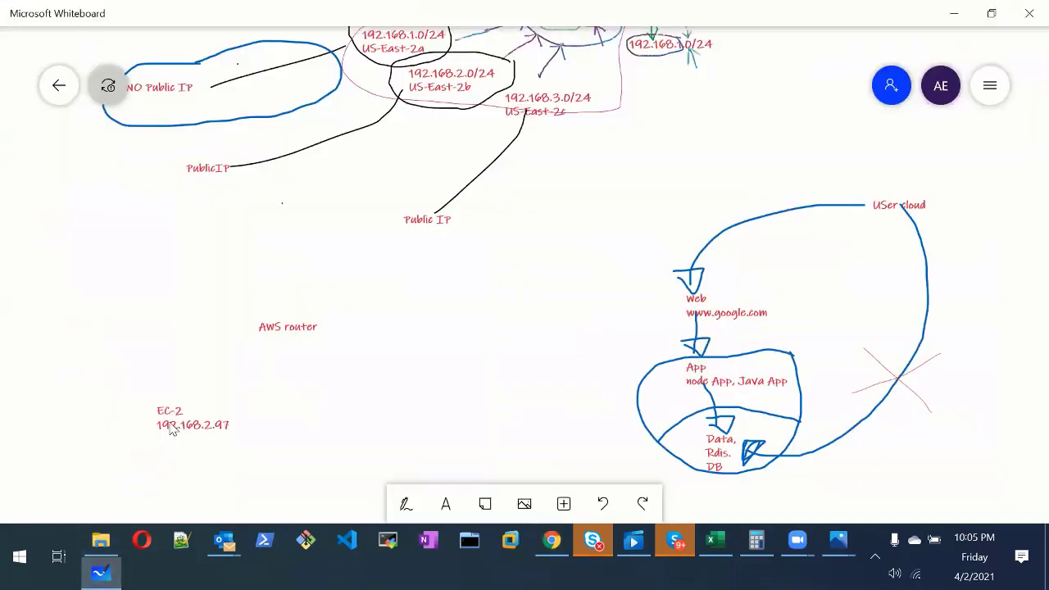
click(282, 329)
click(312, 328)
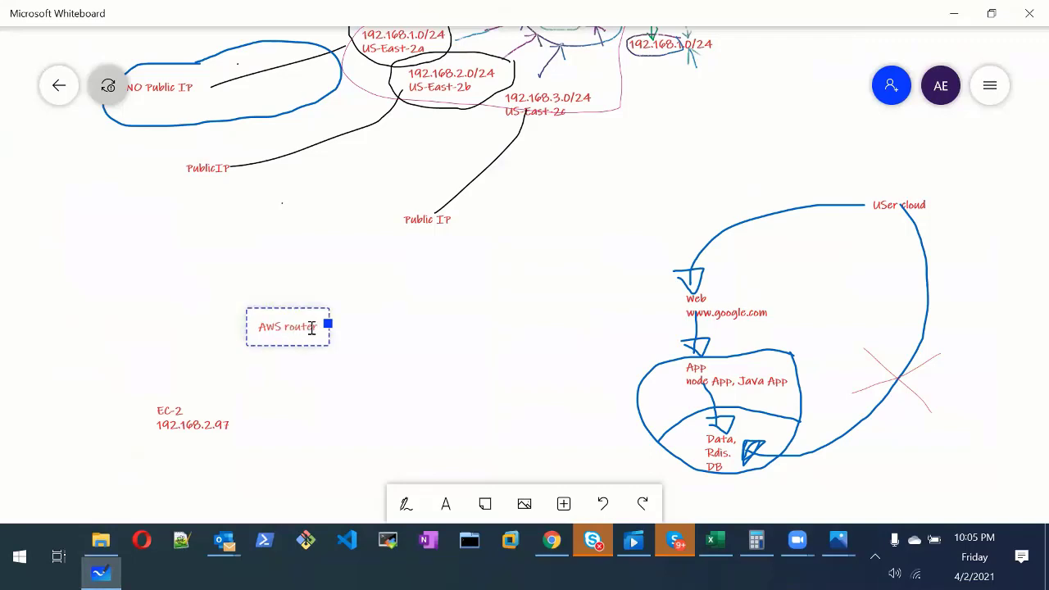
key(Return)
key(alt+Tab)
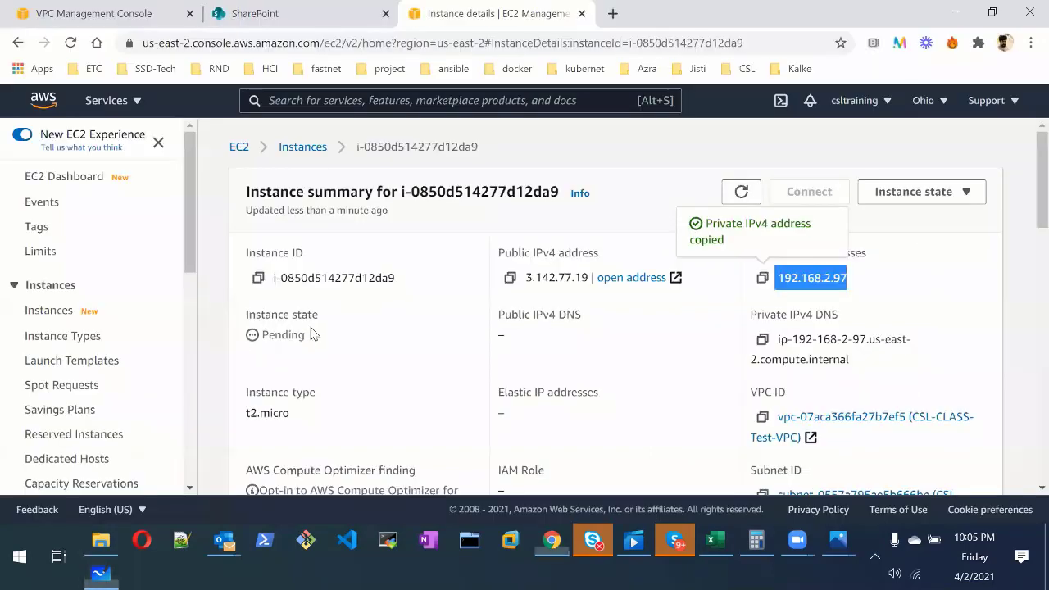
click(510, 277)
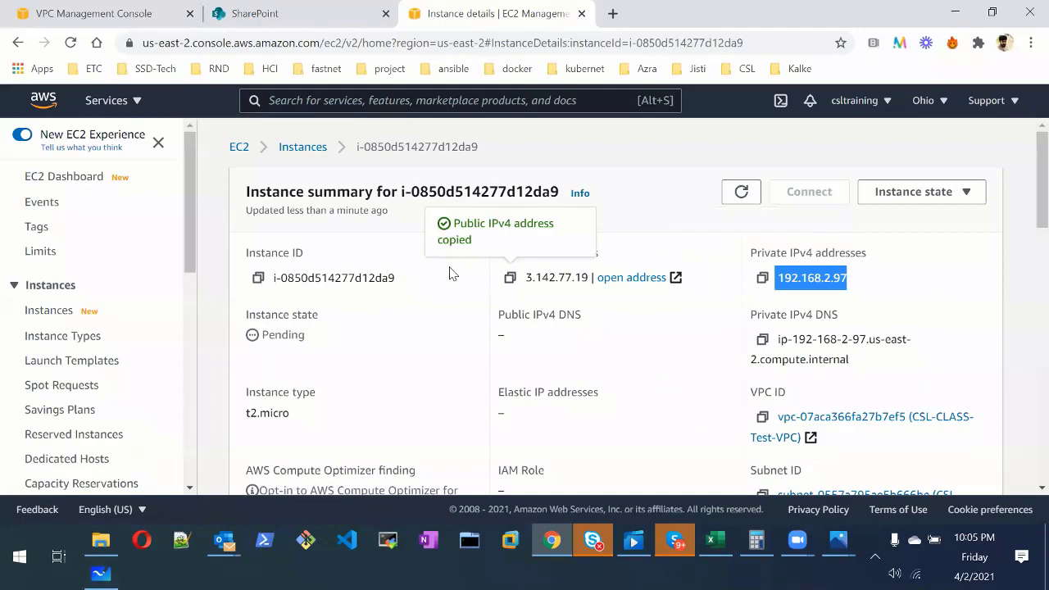
key(alt+Tab)
key(ctrl+v)
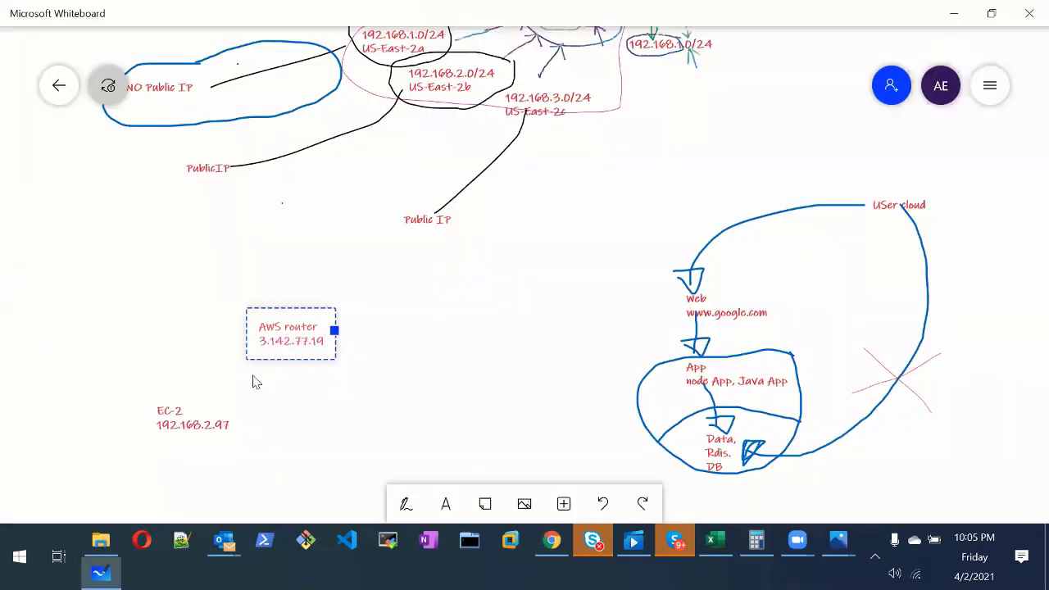
click(237, 401)
Step: Draw an arrow from the AWS router label to the EC-2 label with the thickest black pen
click(405, 504)
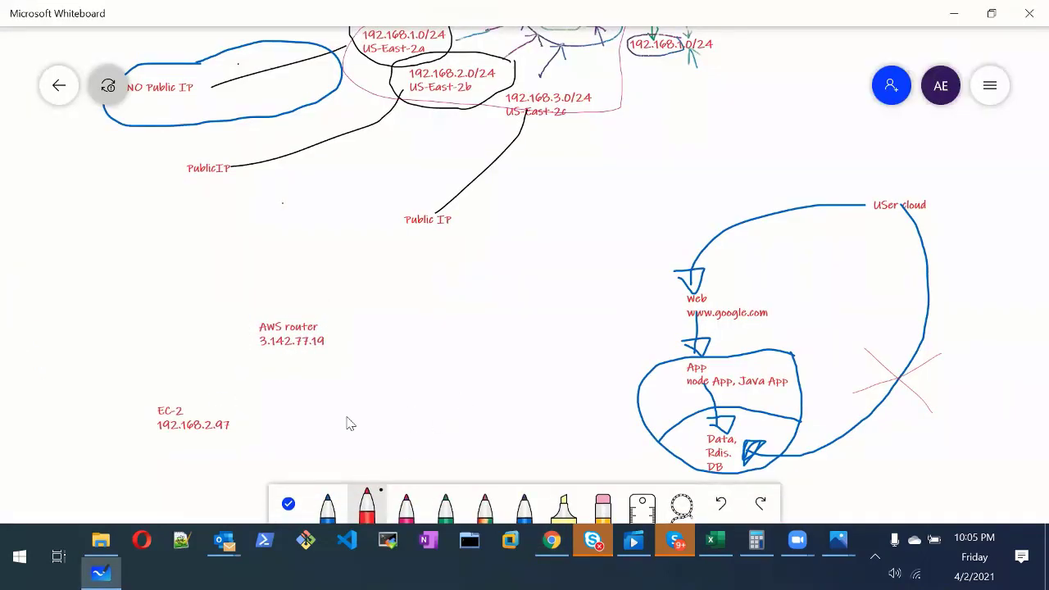
click(405, 502)
drag(209, 396, 248, 351)
click(409, 505)
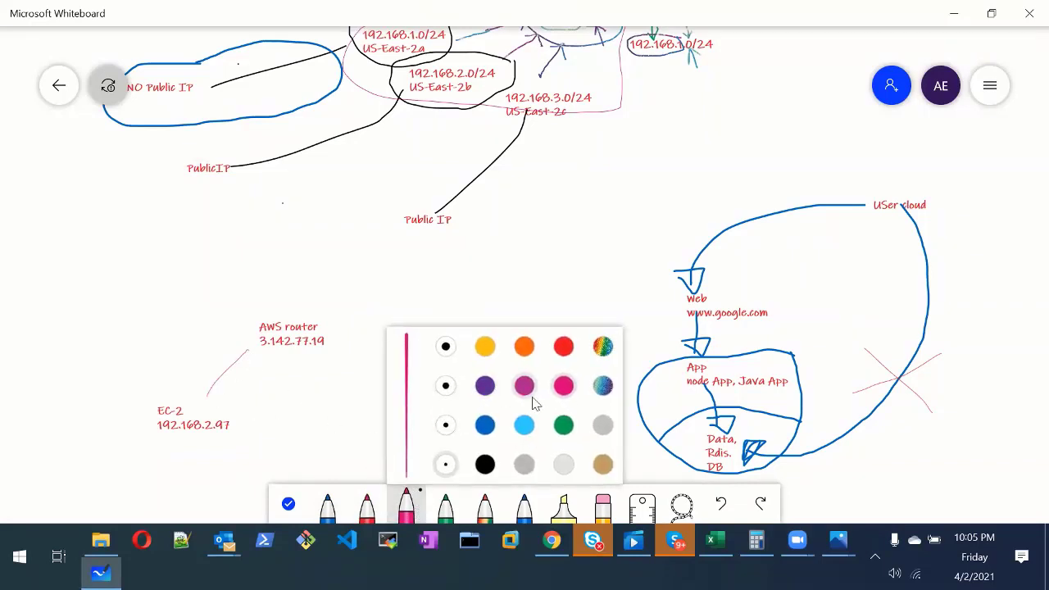
click(485, 464)
click(445, 347)
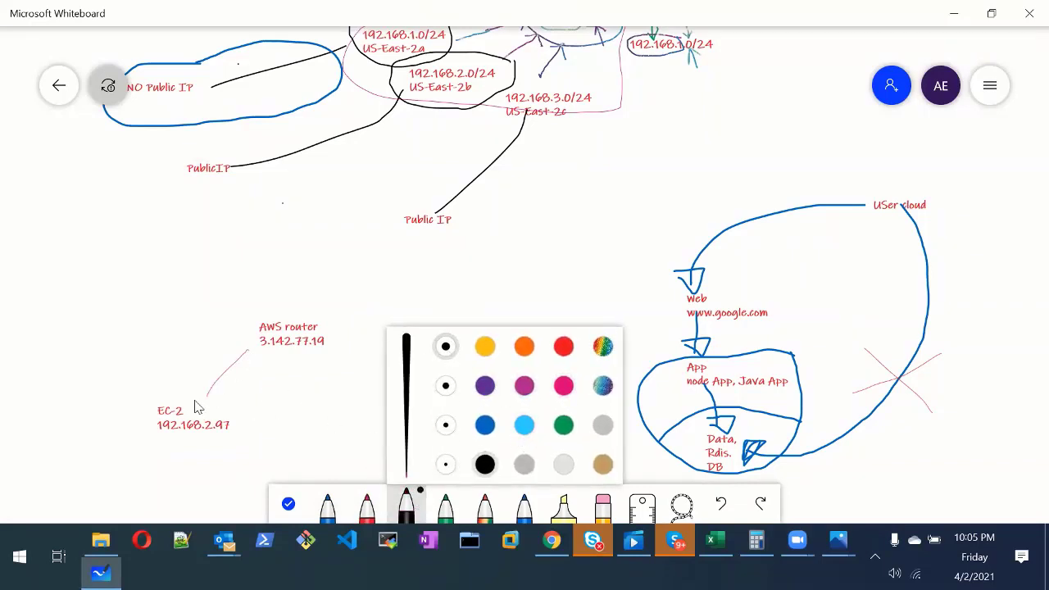
drag(205, 400, 256, 350)
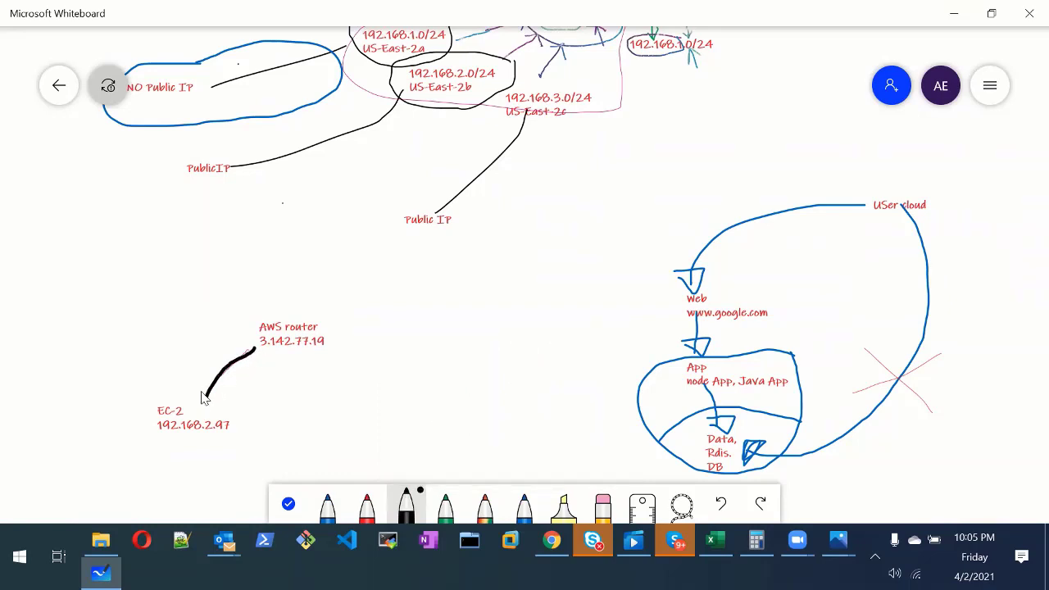
mouse_move(200, 383)
mouse_down()
mouse_move(200, 402)
mouse_move(227, 405)
mouse_up()
Step: Handwrite "one to One" in thick black ink above the AWS router label
mouse_move(131, 307)
mouse_down()
mouse_move(144, 326)
mouse_move(183, 300)
mouse_move(194, 321)
mouse_move(199, 274)
mouse_move(218, 312)
mouse_move(218, 283)
mouse_up()
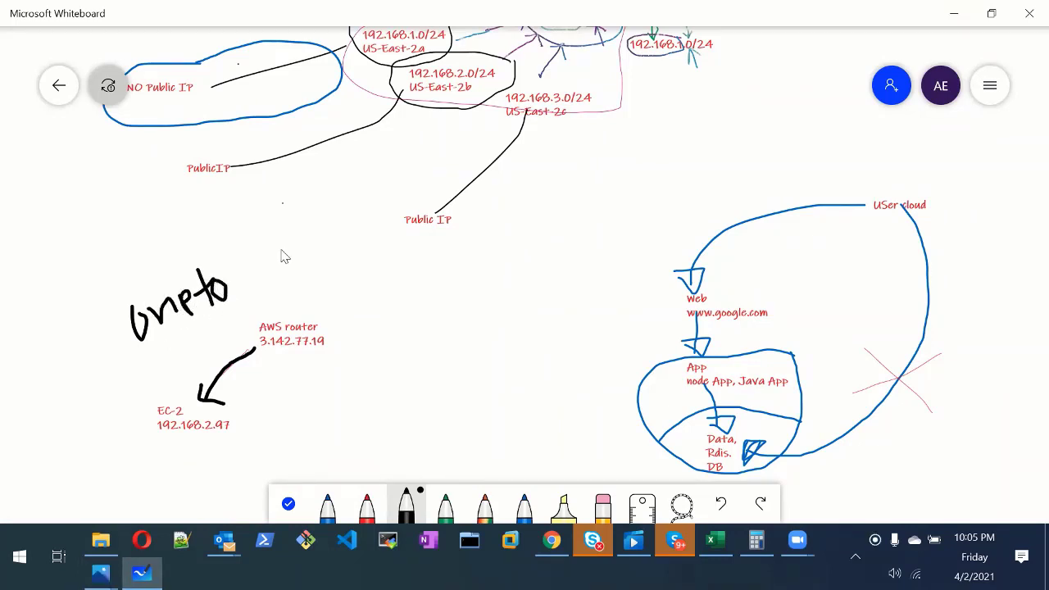
mouse_move(257, 247)
mouse_down()
mouse_move(250, 296)
mouse_move(253, 249)
mouse_up()
mouse_move(279, 288)
mouse_down()
mouse_move(291, 254)
mouse_move(298, 277)
mouse_move(321, 233)
mouse_move(315, 249)
mouse_up()
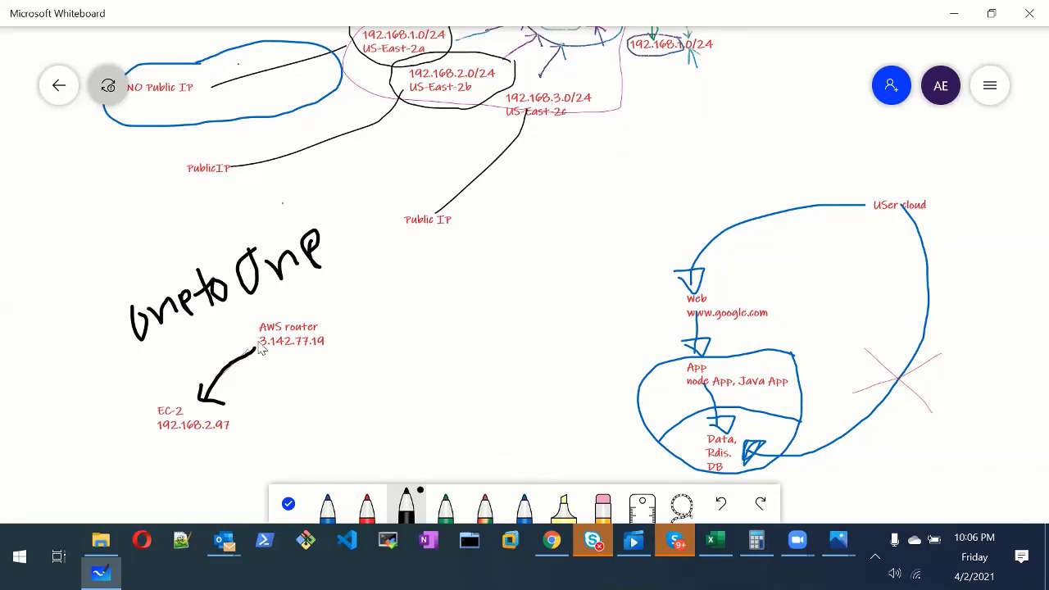
Step: Switch to the EC2 summary in Chrome, highlight the instance's ID and IPv4 addresses, and return to the instances list
click(552, 540)
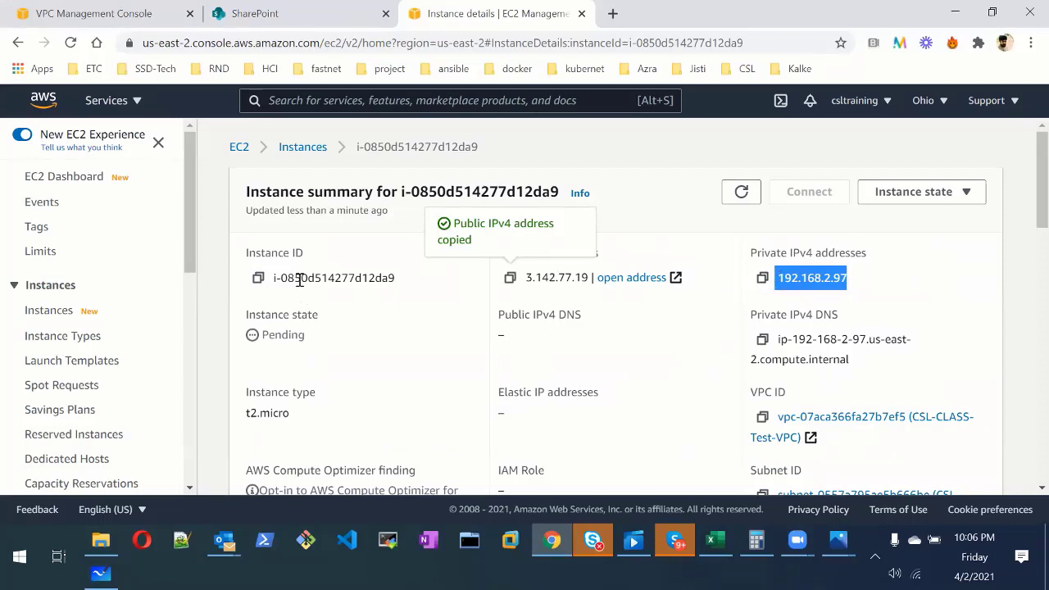
drag(295, 235, 893, 287)
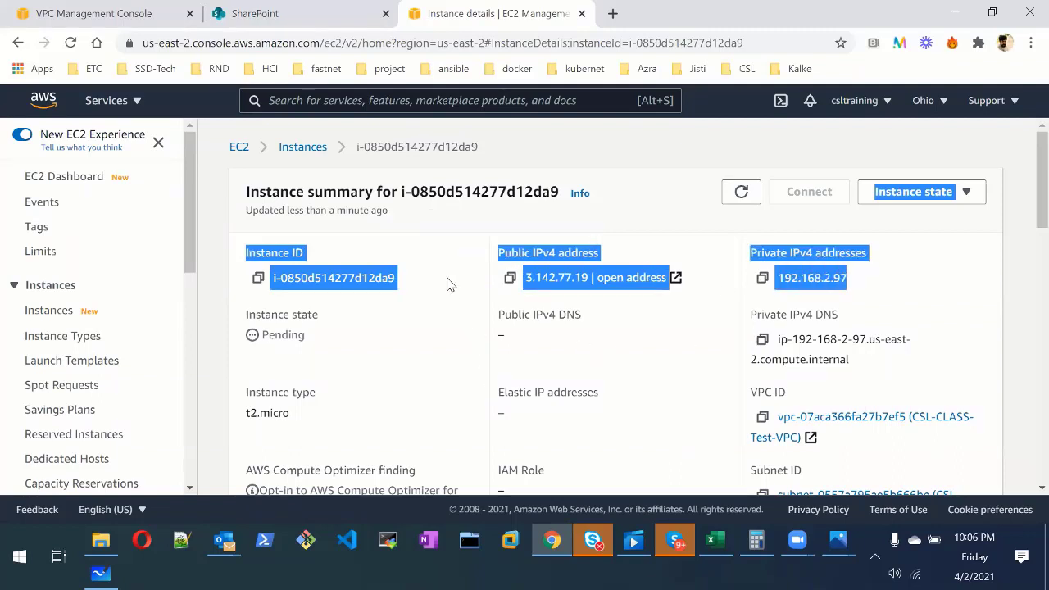
click(238, 149)
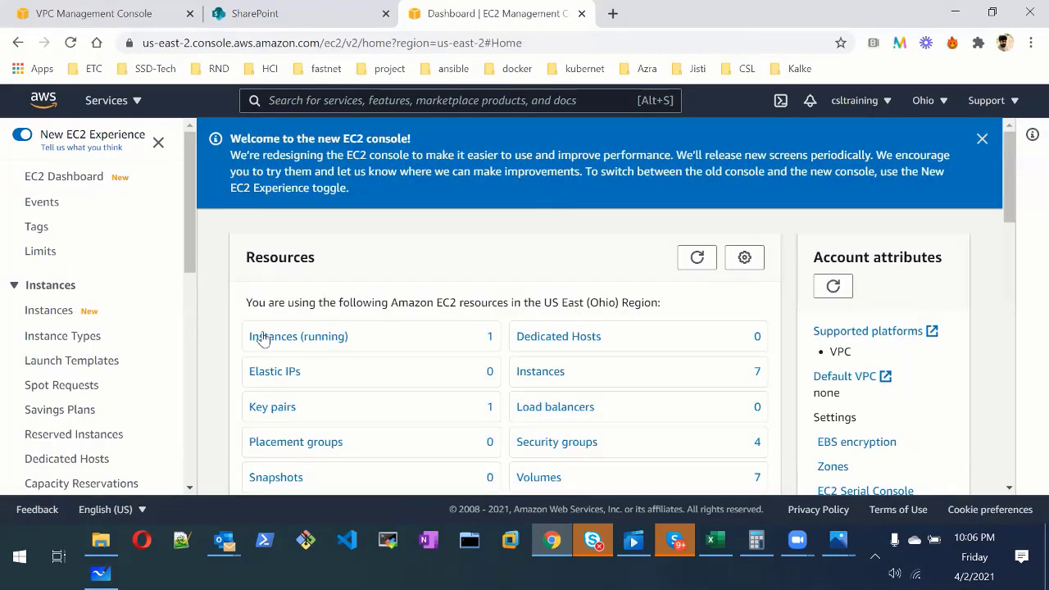
click(48, 310)
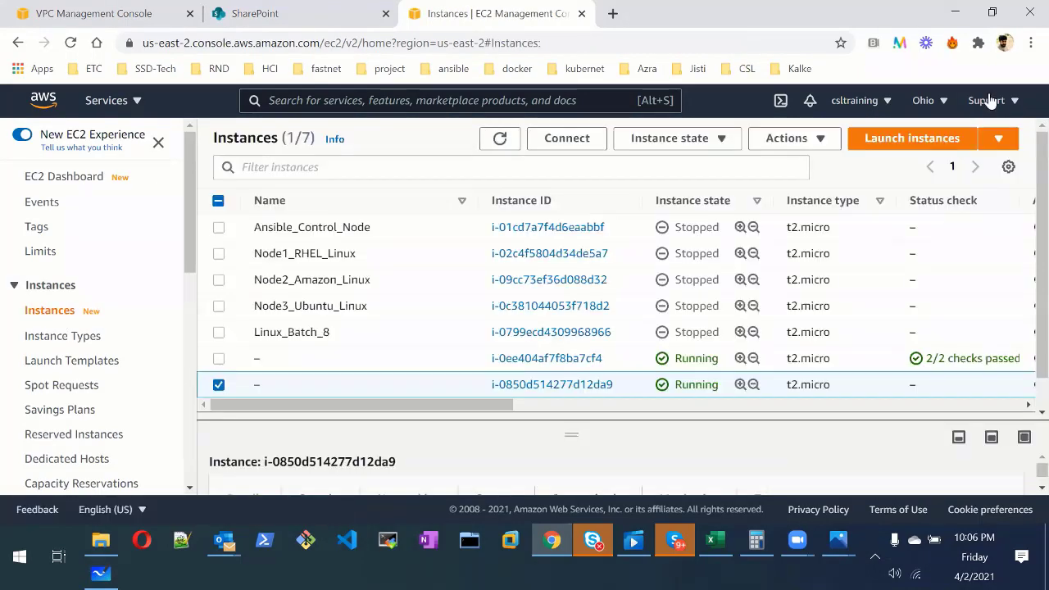
Step: Start launching a new t2.micro instance and advance to the Advanced Details of the instance configuration
click(932, 139)
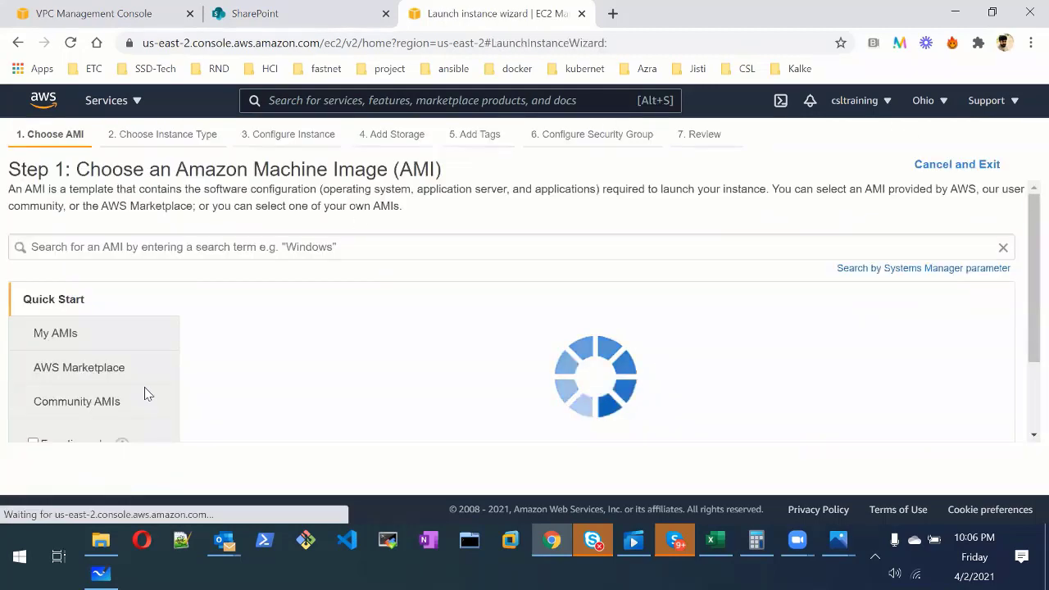
click(915, 335)
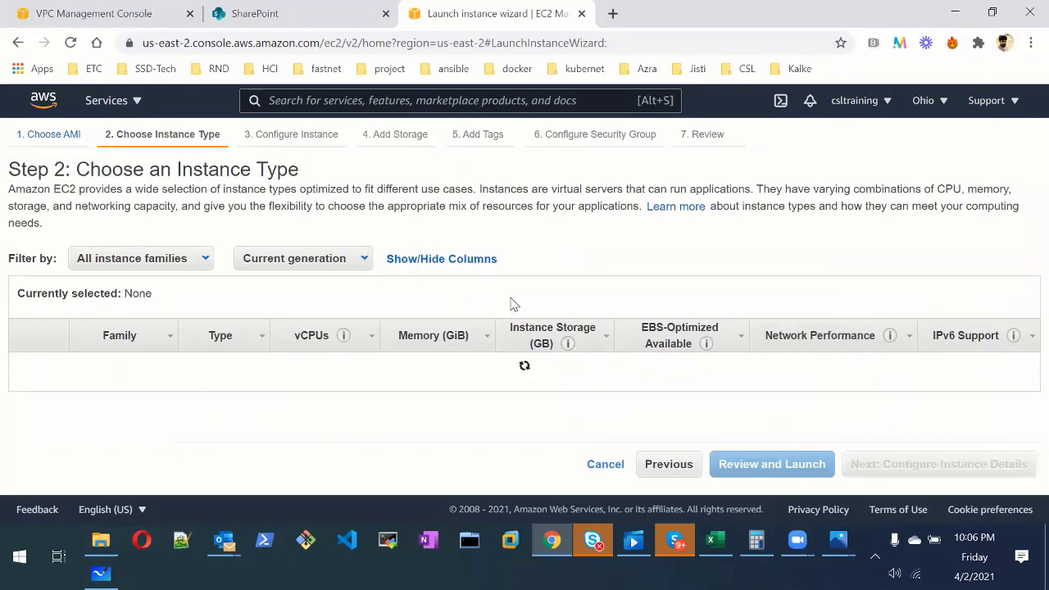
scroll(510, 303, down, 5)
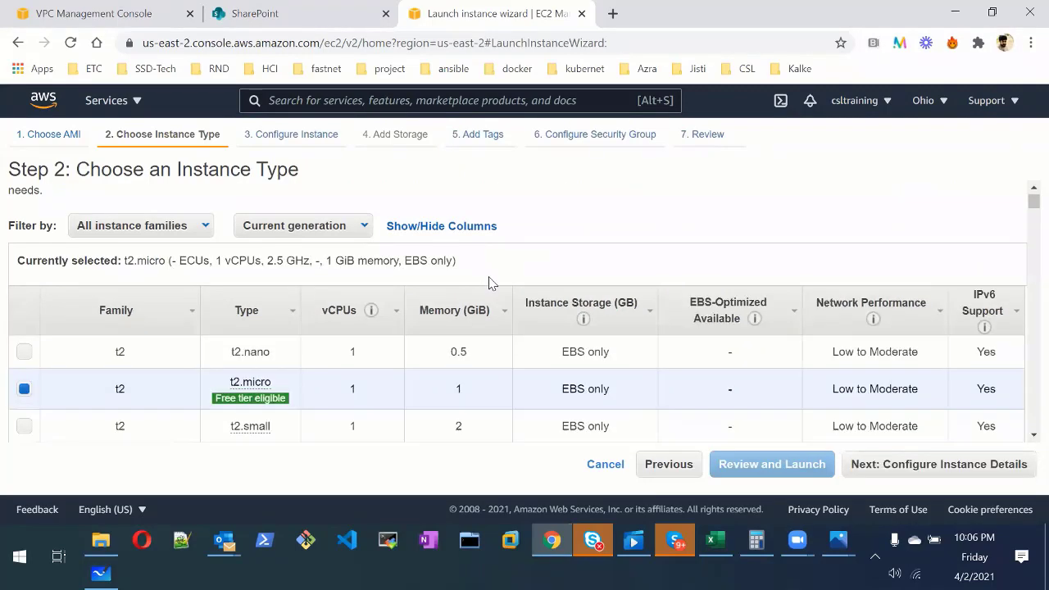
click(879, 466)
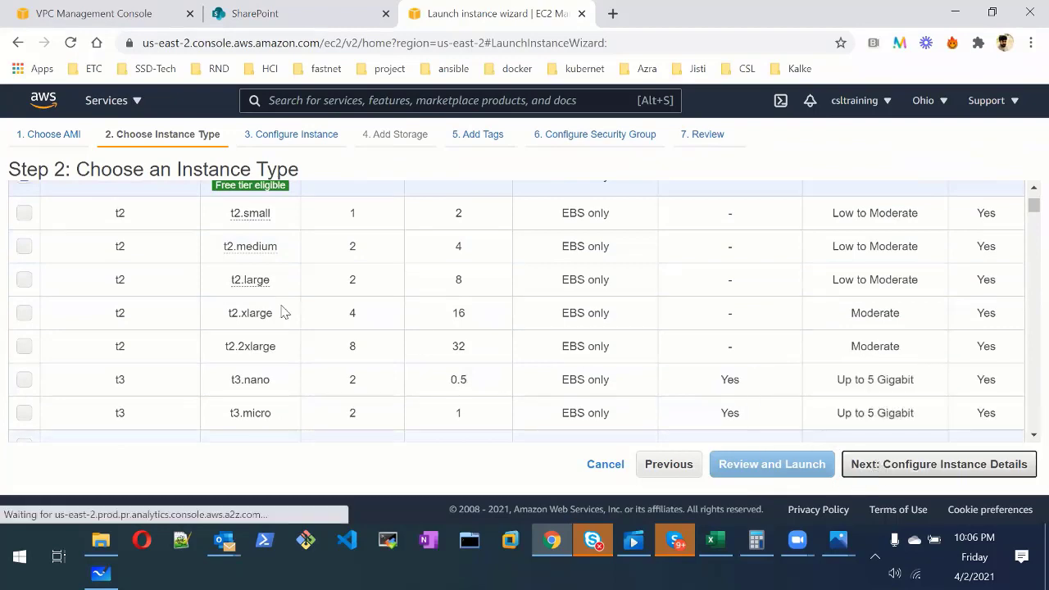
scroll(288, 283, down, 10)
scroll(311, 280, down, 3)
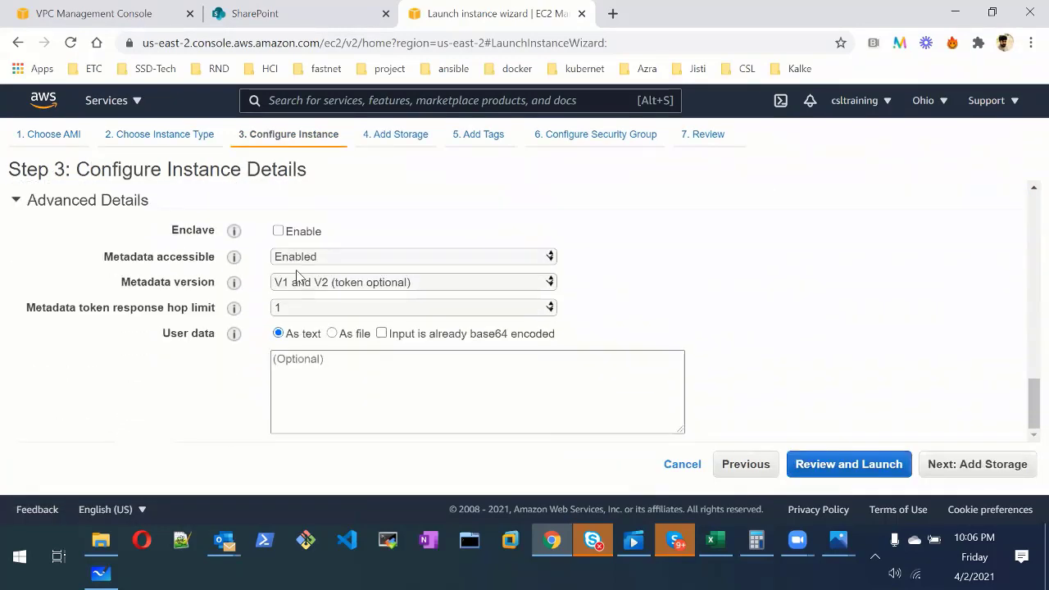
Step: Enter "yum install nginx" as the user data with a blank line above it, and cancel the launch wizard
click(341, 368)
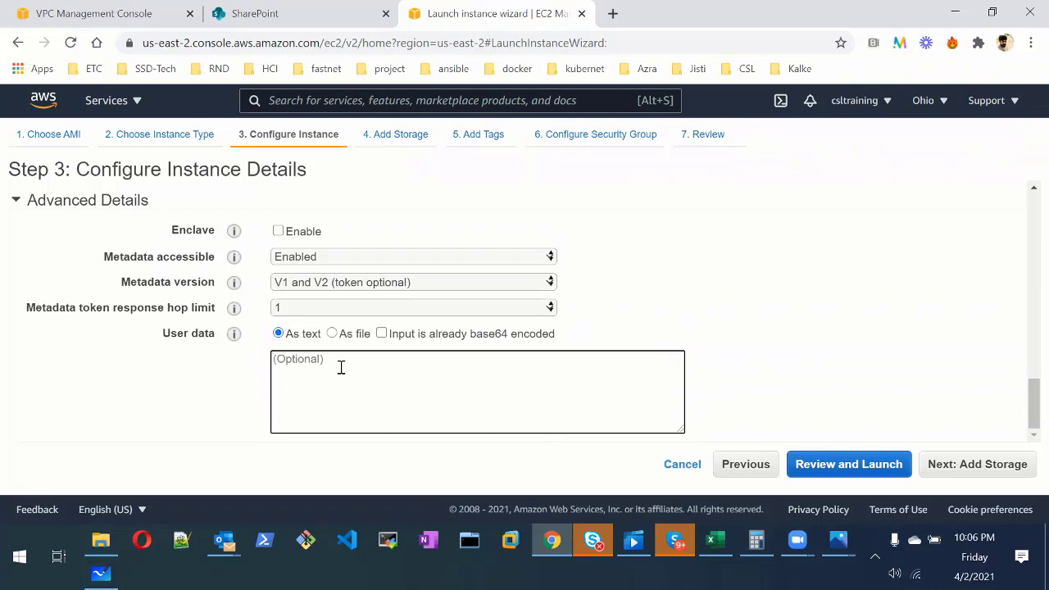
text(yum install nginx)
key(Return)
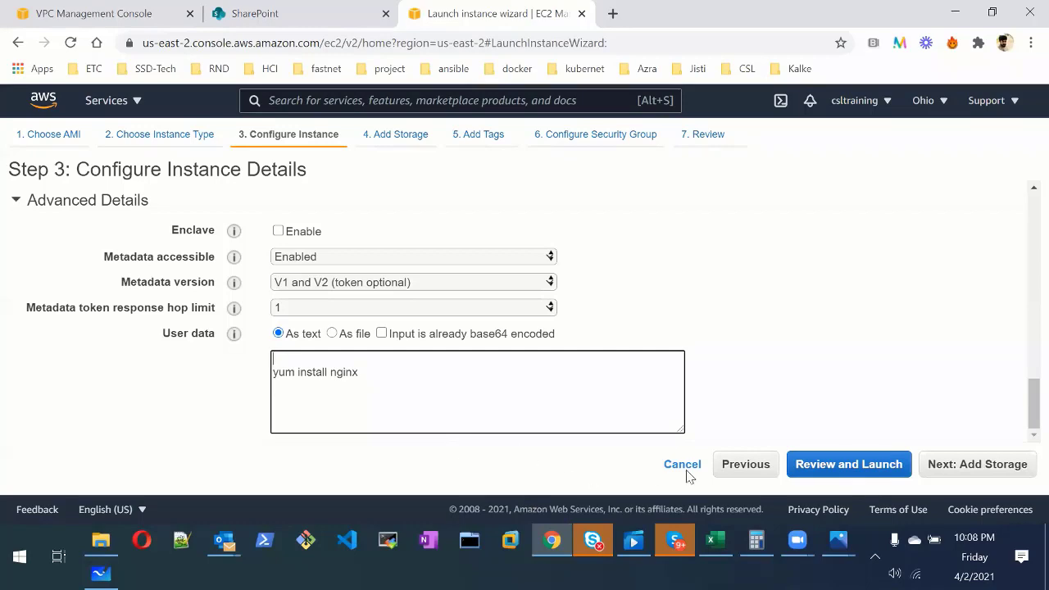
click(685, 467)
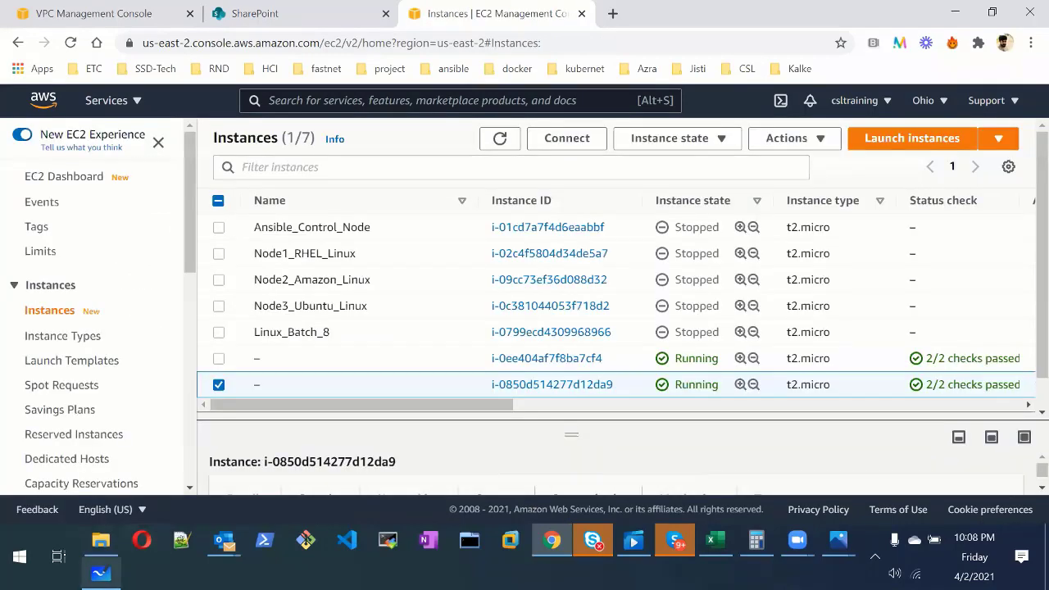
Step: Switch to Microsoft Whiteboard, draw a slanted black line beside the web, app and data tier diagram, and leave drawing mode
key(alt+Tab)
scroll(492, 269, up, 3)
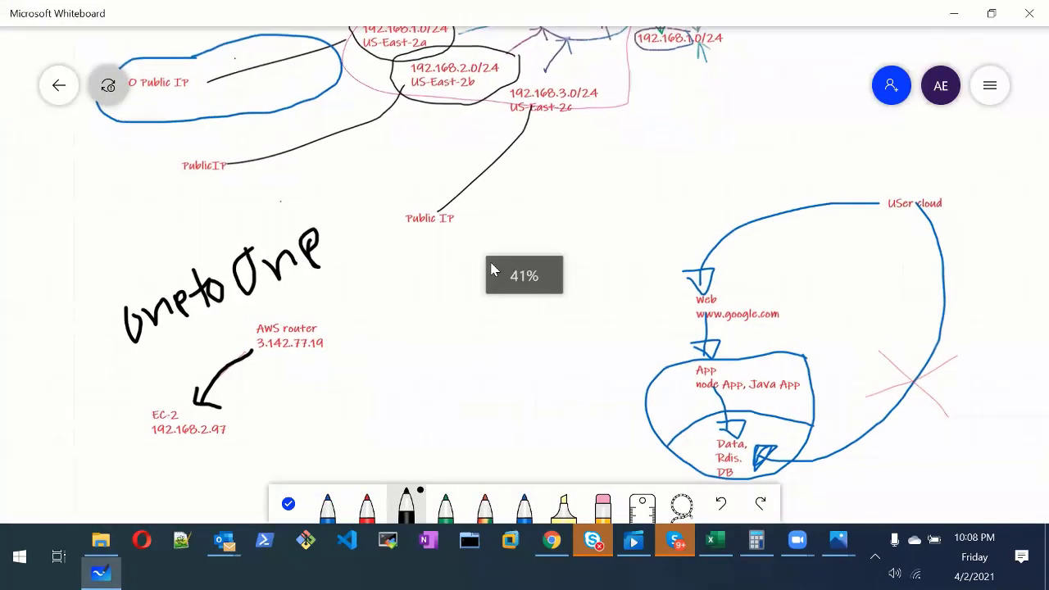
scroll(537, 248, down, 5)
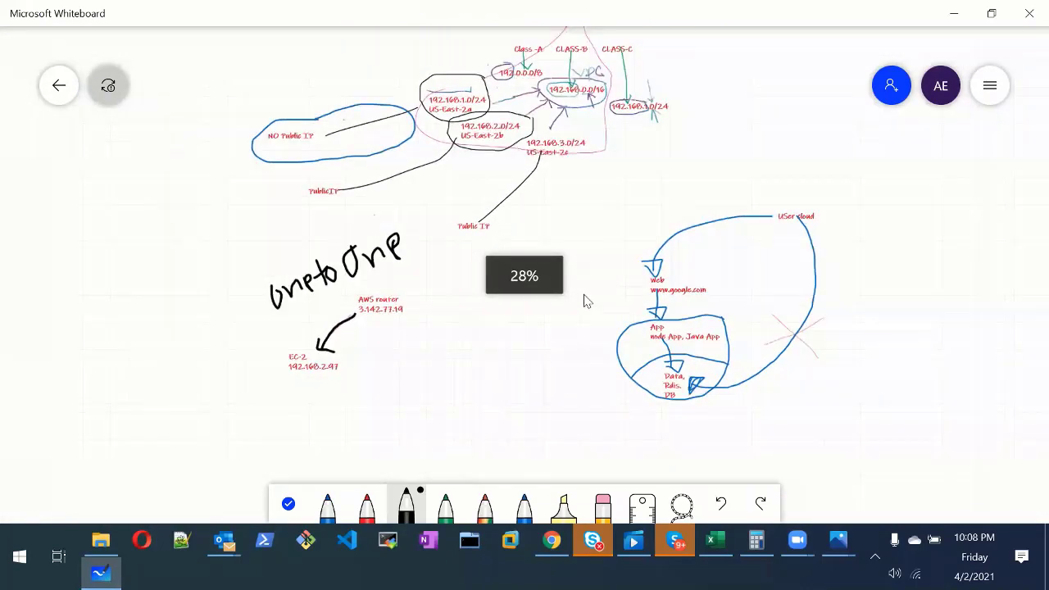
drag(578, 308, 624, 196)
click(669, 194)
click(288, 513)
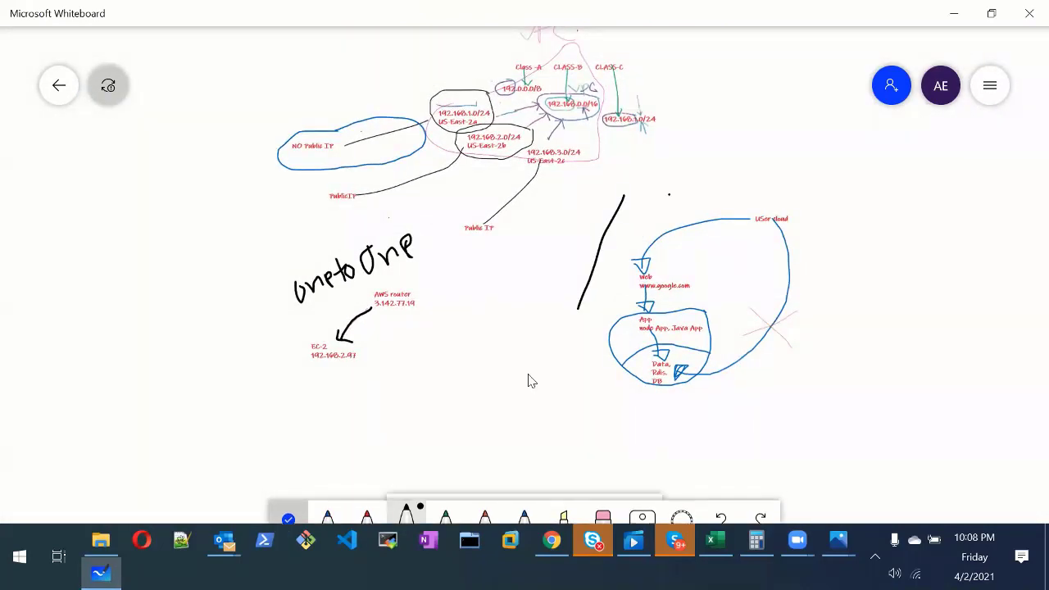
Step: Switch to the EC2 instances list in Chrome and open the summary of the other running instance, i-0ee404af7f8ba7cf4
scroll(497, 393, up, 5)
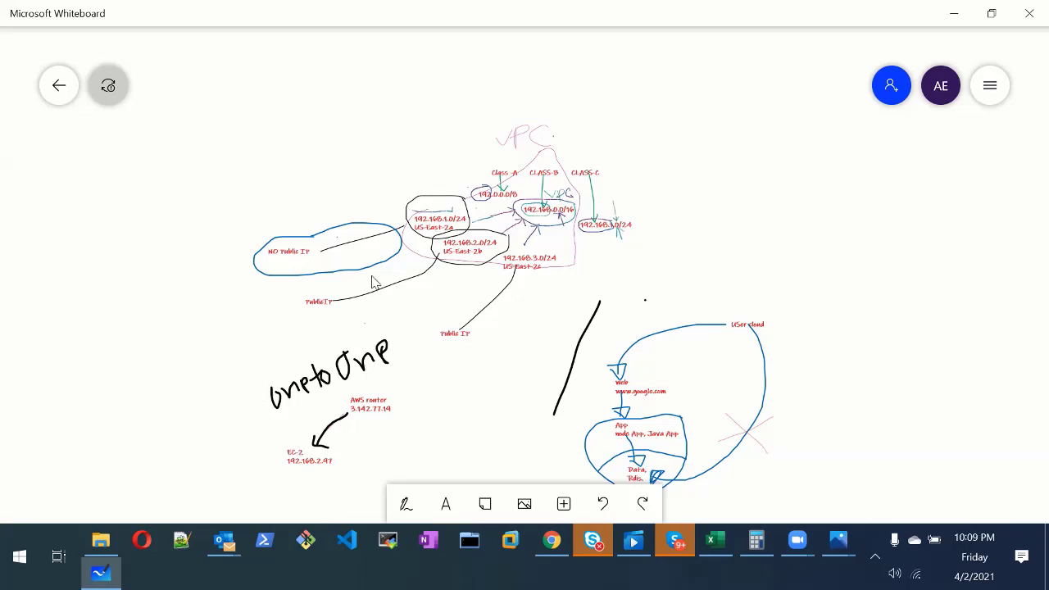
click(551, 540)
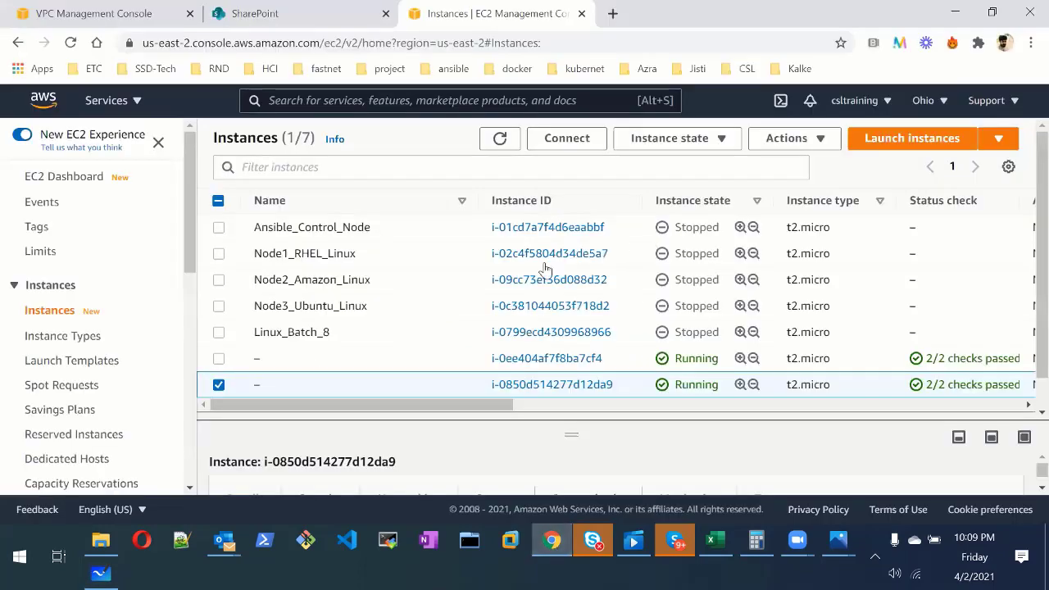
click(219, 385)
click(508, 360)
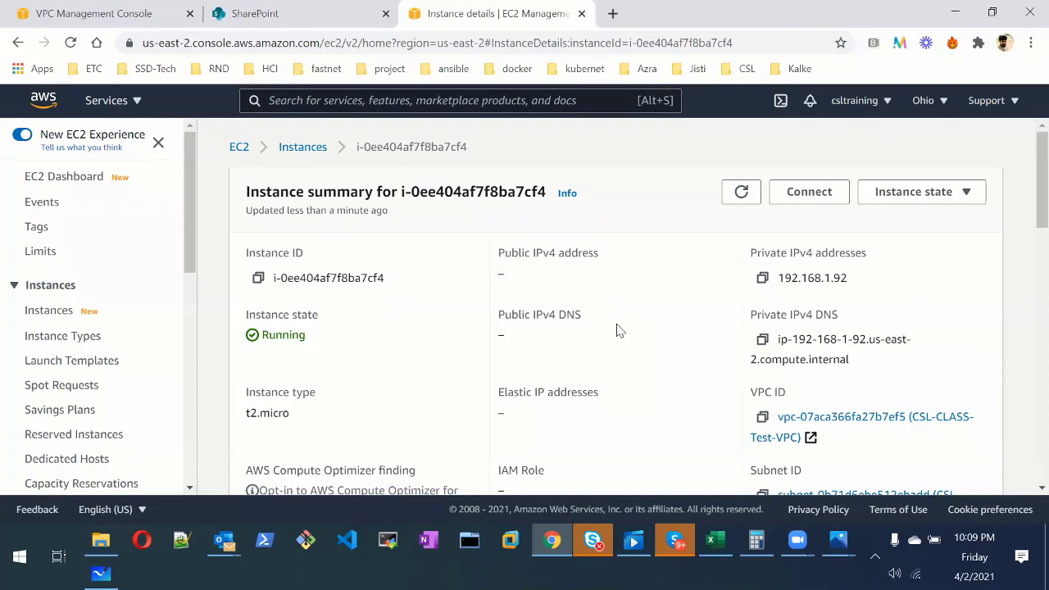
Step: List only the running EC2 instances, select both unnamed ones and terminate them
click(239, 146)
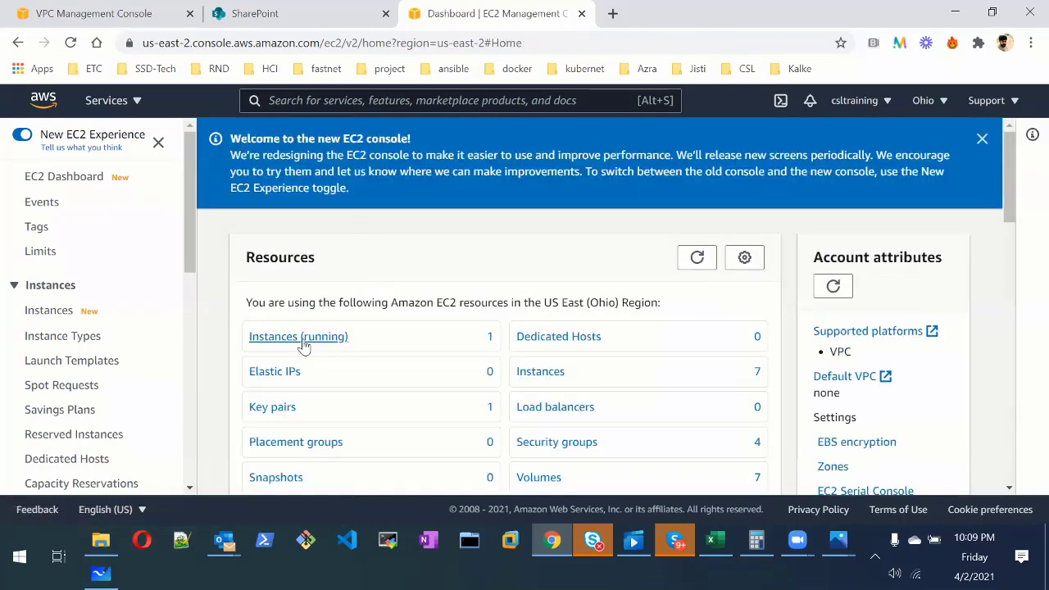
click(303, 338)
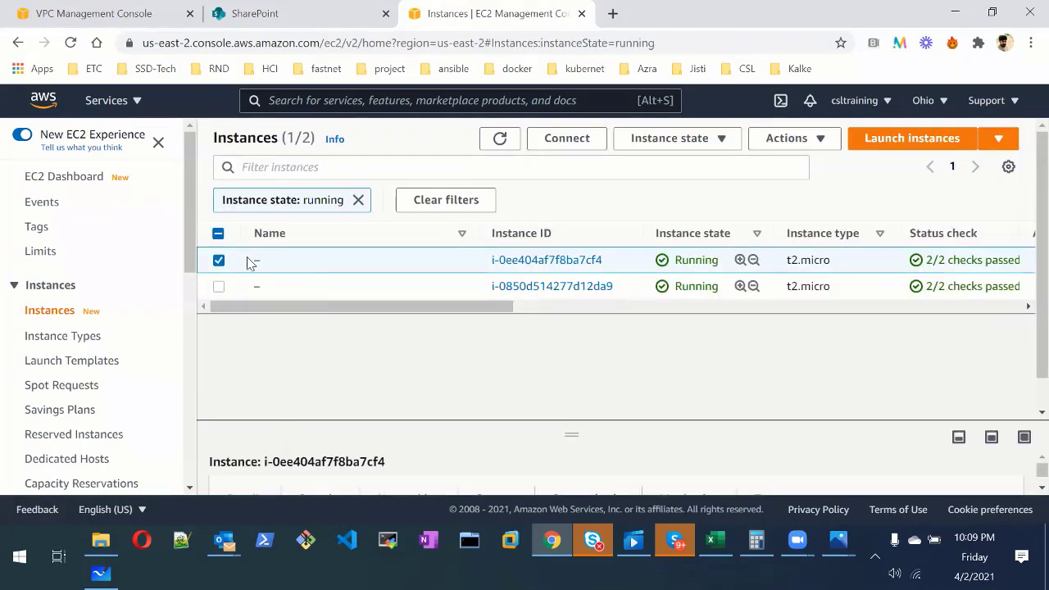
click(219, 286)
click(817, 139)
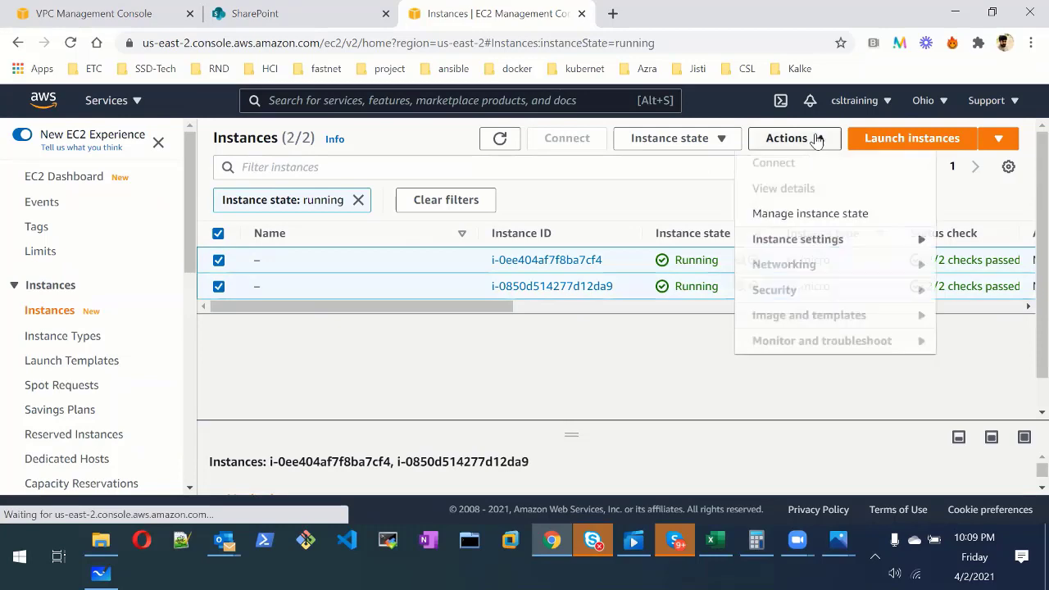
click(703, 140)
click(700, 264)
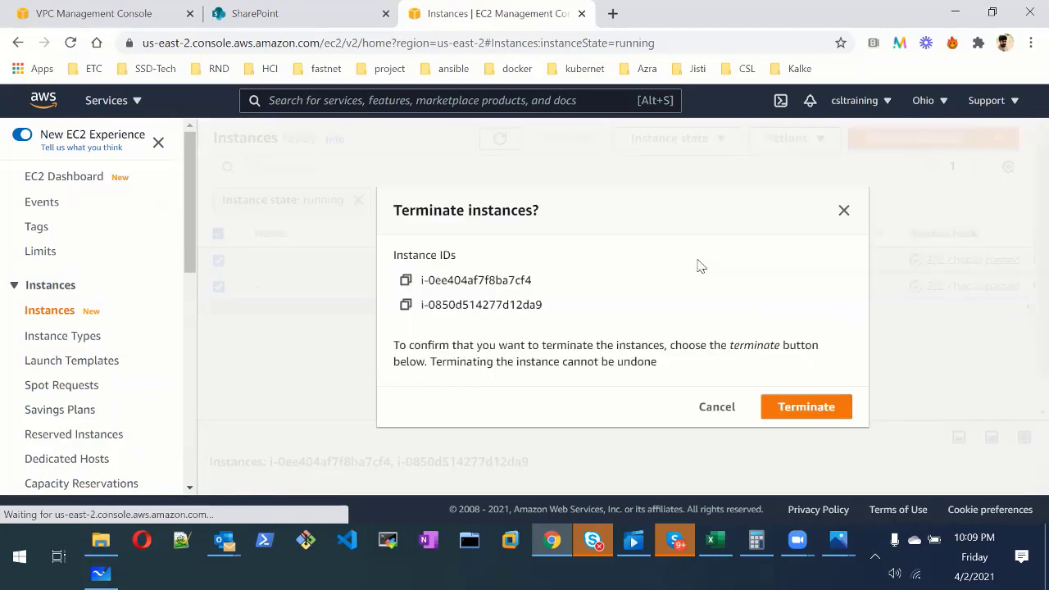
click(787, 404)
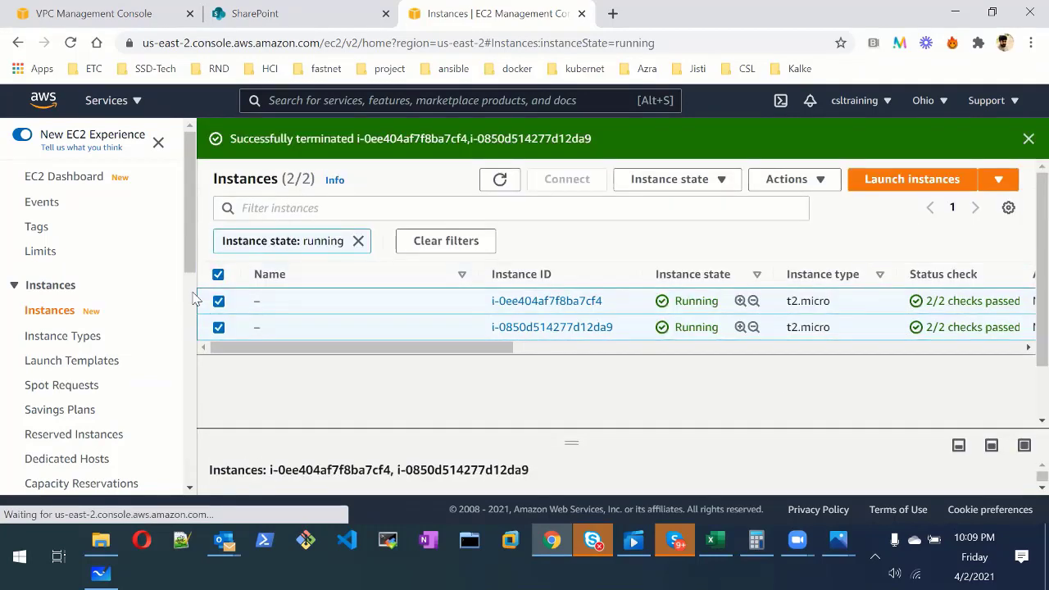
Step: Switch to the VPC console and open the list of internet gateways
click(115, 11)
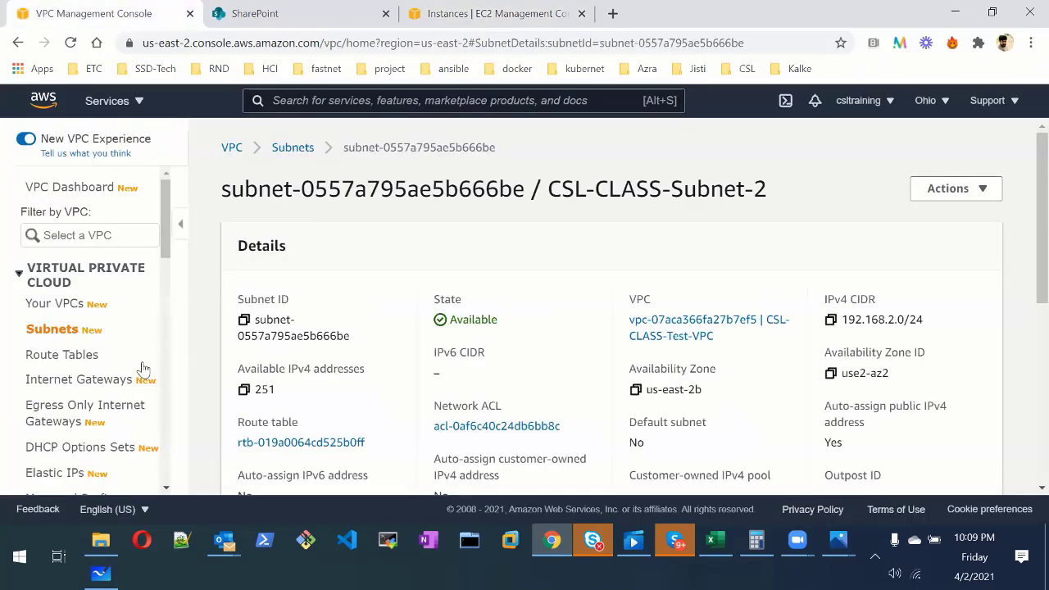
scroll(118, 363, down, 1)
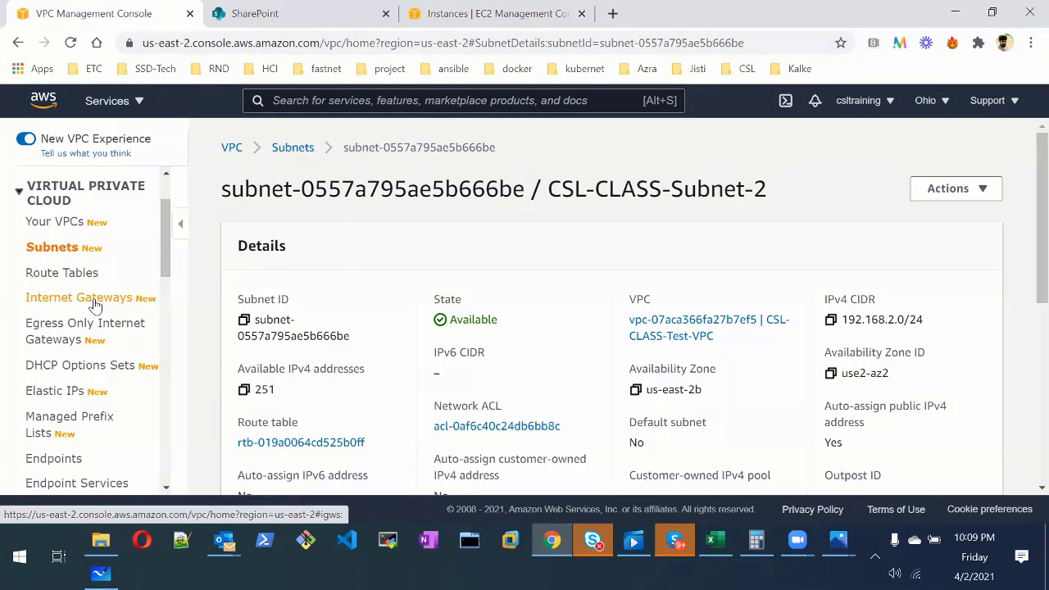
scroll(94, 305, down, 2)
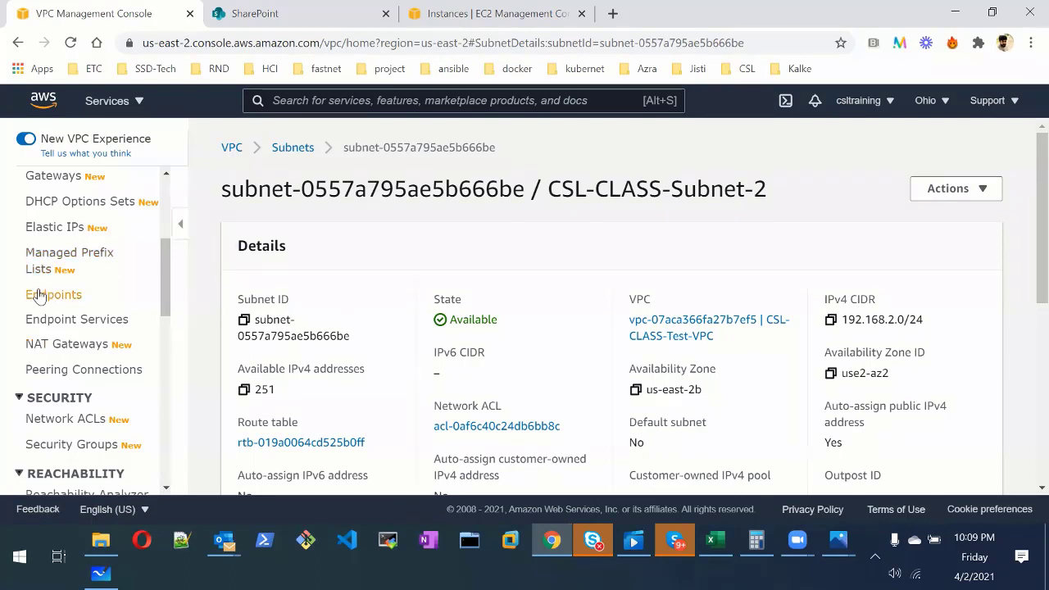
scroll(39, 295, up, 2)
click(92, 302)
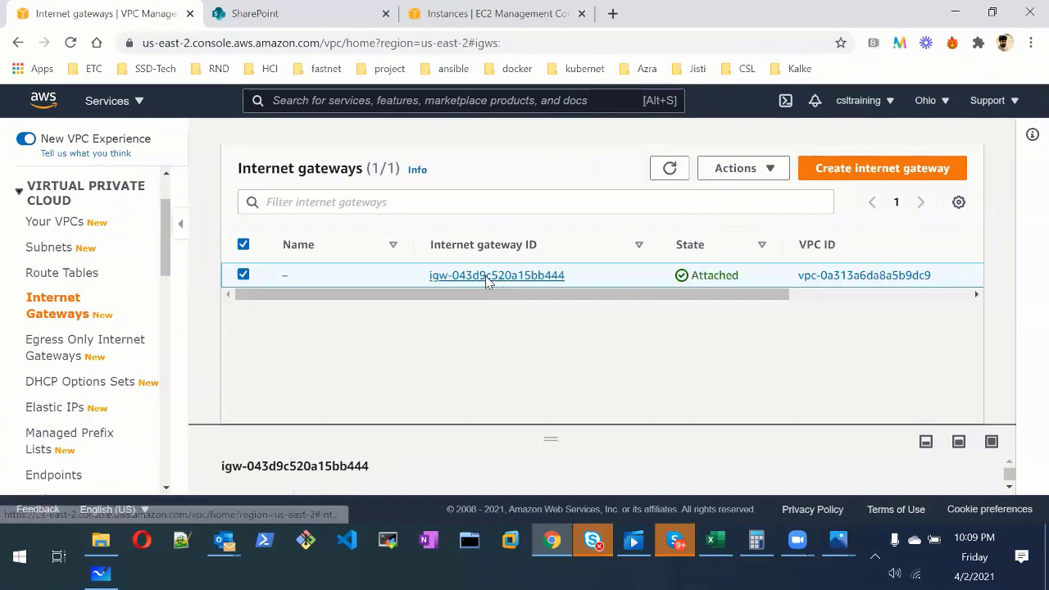
Step: Examine the existing internet gateway's details and available actions, and return to the gateways list with nothing selected
click(487, 277)
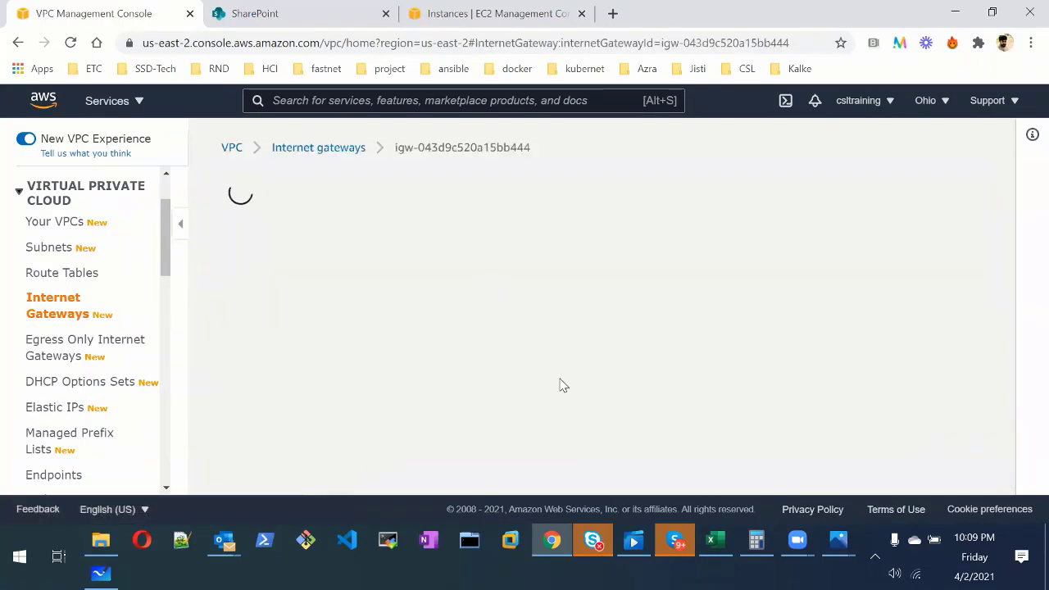
scroll(561, 383, down, 2)
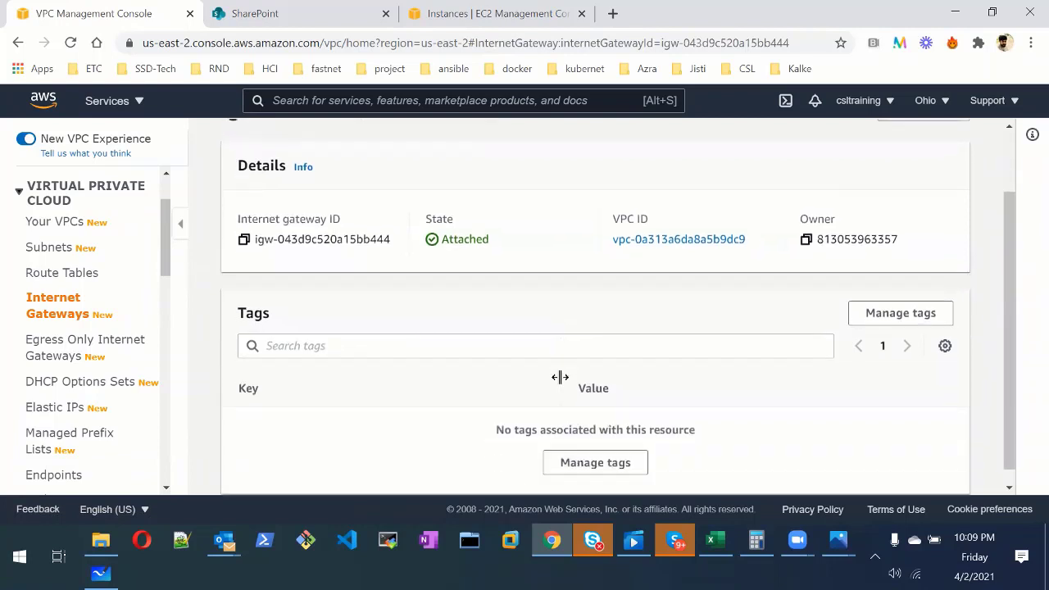
scroll(561, 375, up, 2)
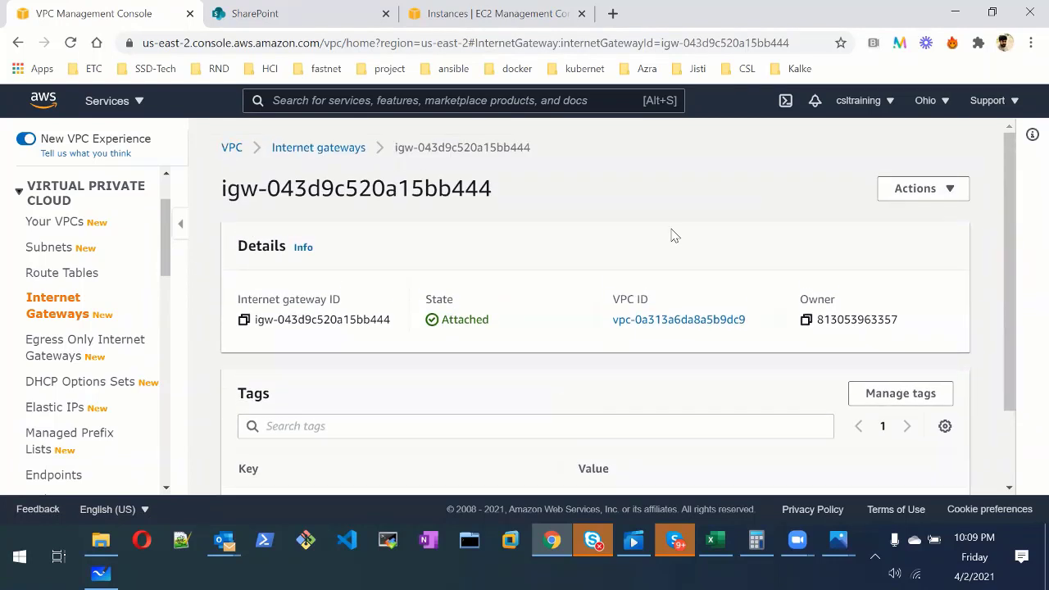
click(314, 146)
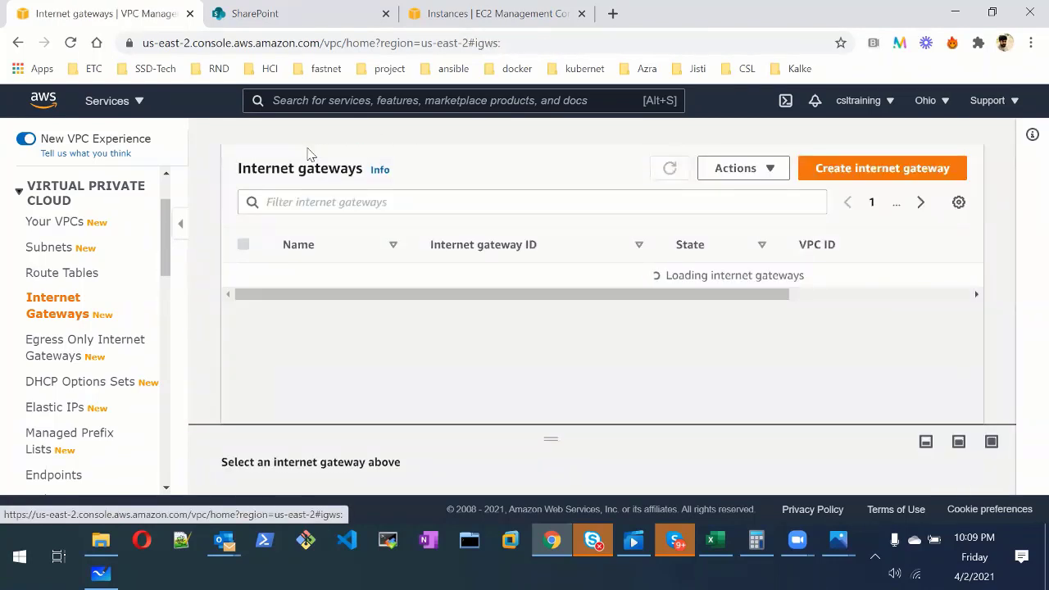
click(726, 174)
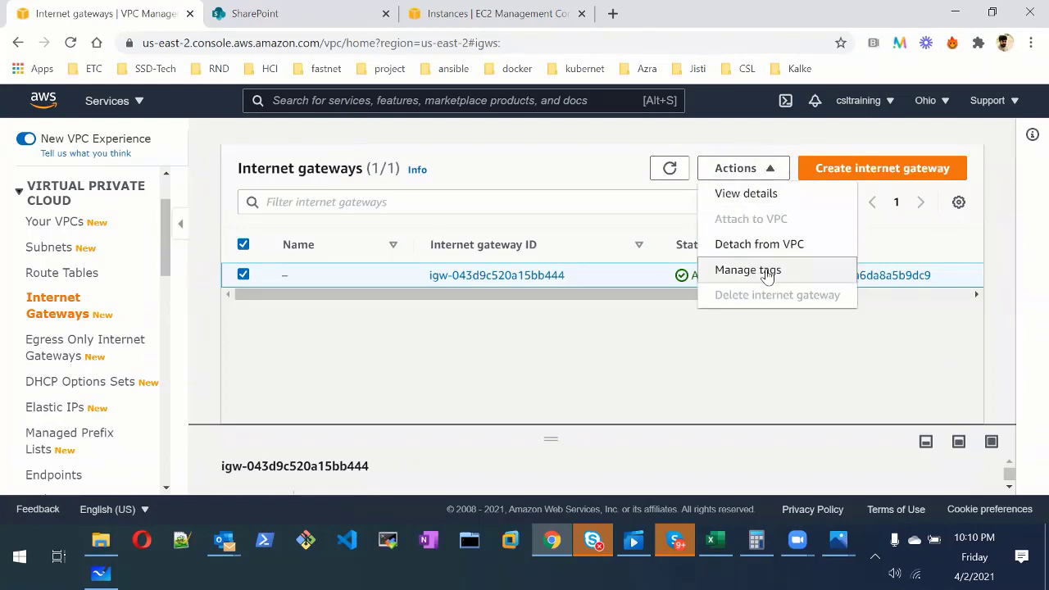
click(595, 370)
click(243, 246)
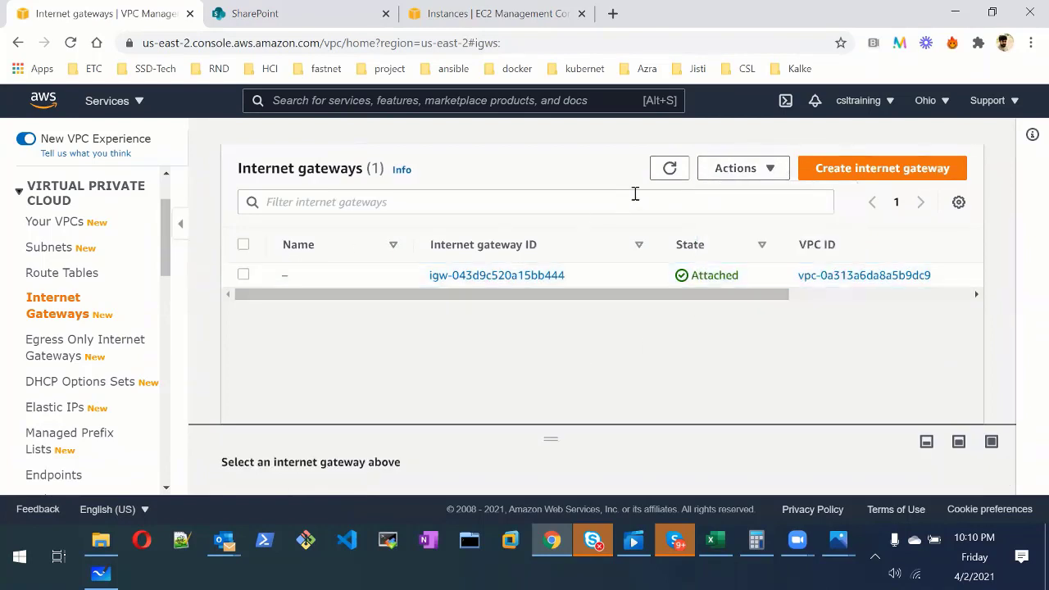
Step: Create a new internet gateway with the name tag CSL-CLASS-Internet-GW
click(831, 172)
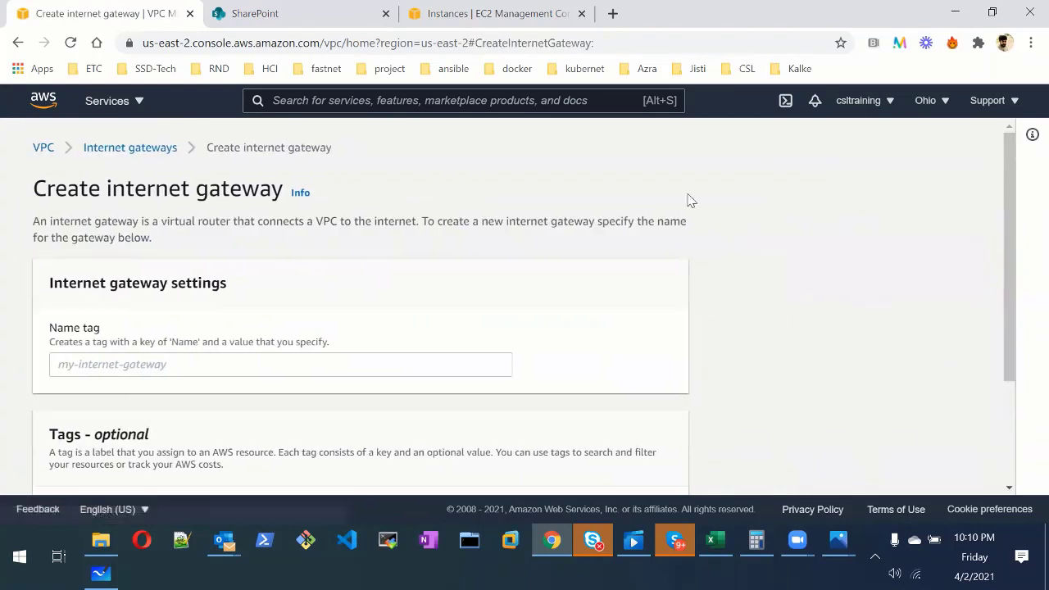
click(90, 364)
text(cs)
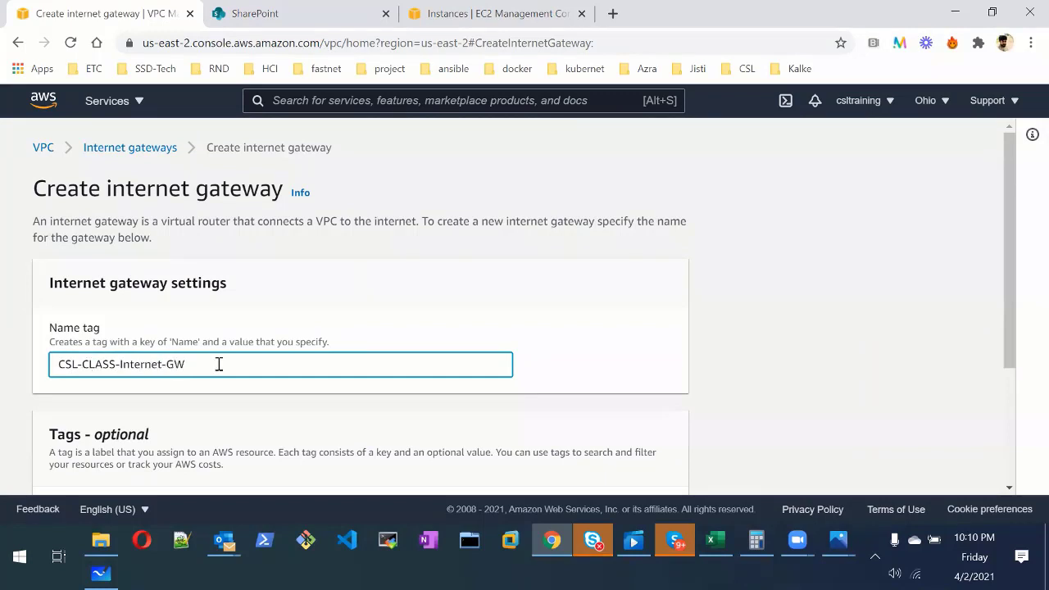
scroll(406, 381, down, 3)
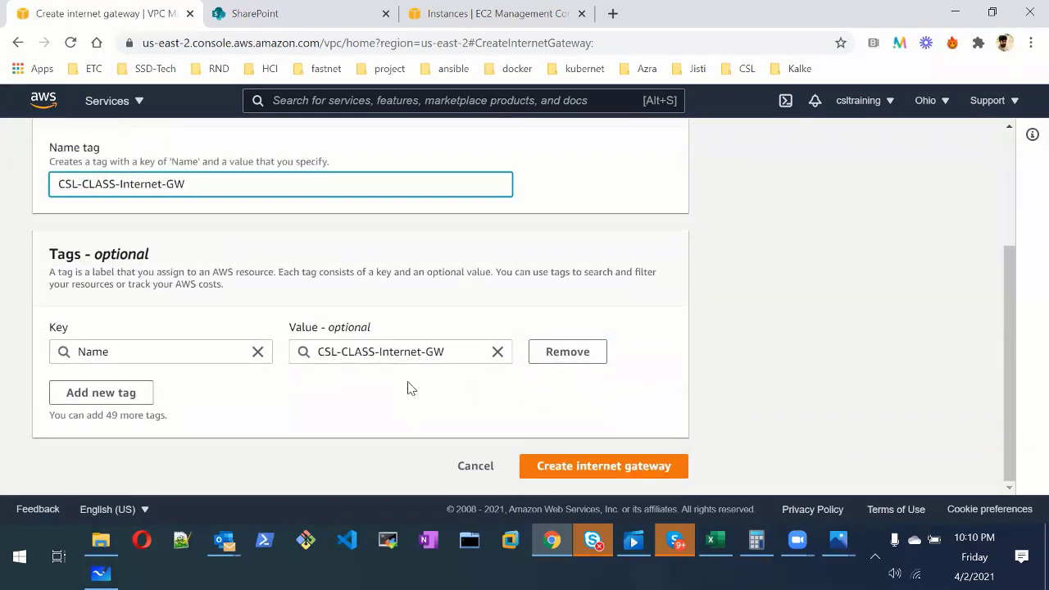
click(578, 469)
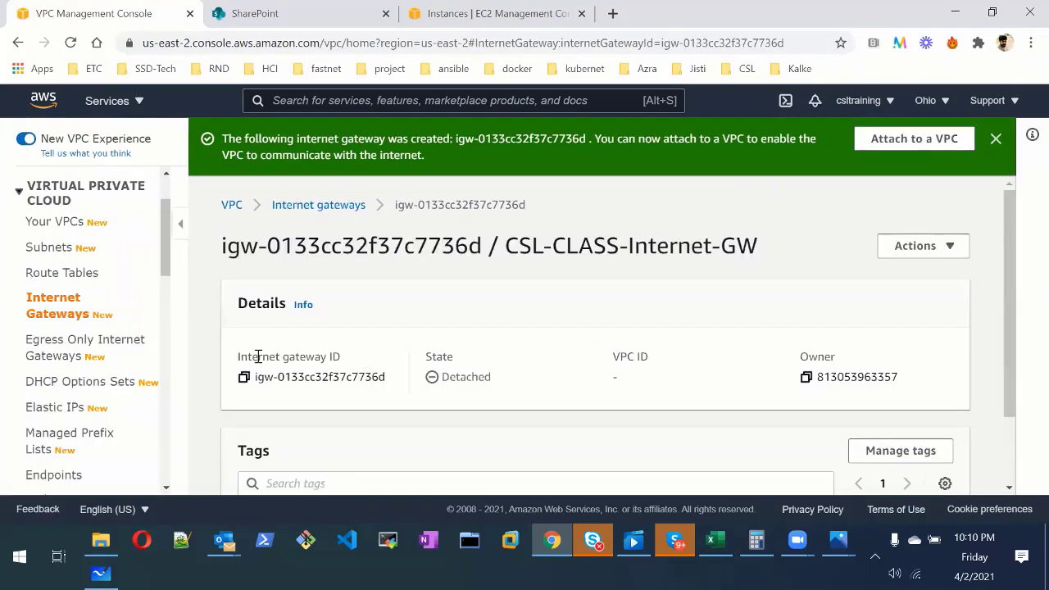
Step: Attach the CSL-CLASS-Internet-GW gateway to the VPC vpc-07aca366fa27b7ef5 from the internet gateways list
click(320, 207)
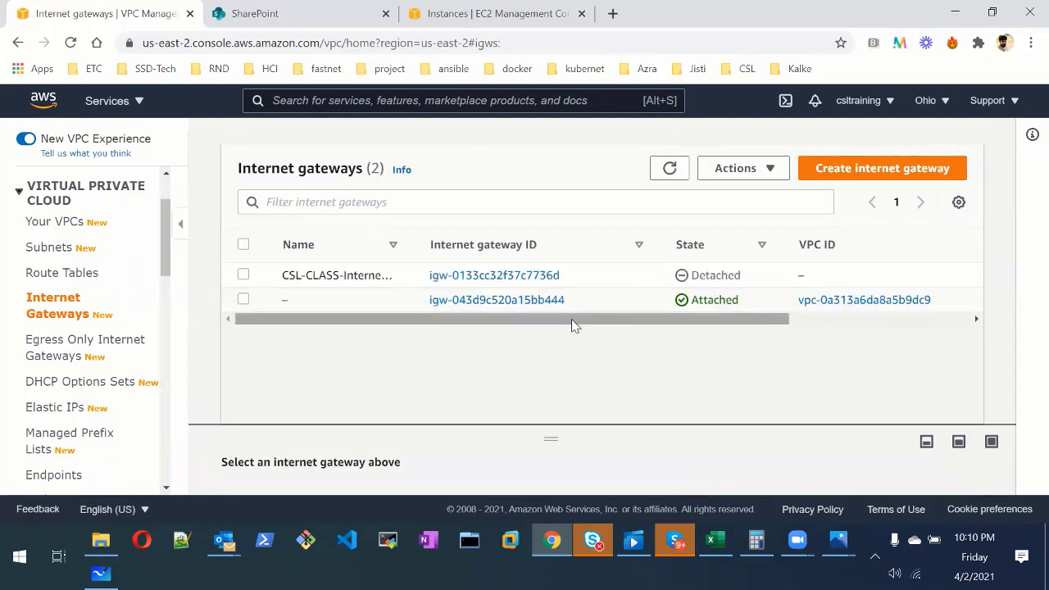
mouse_move(574, 320)
mouse_down()
mouse_move(769, 326)
mouse_move(226, 355)
mouse_up()
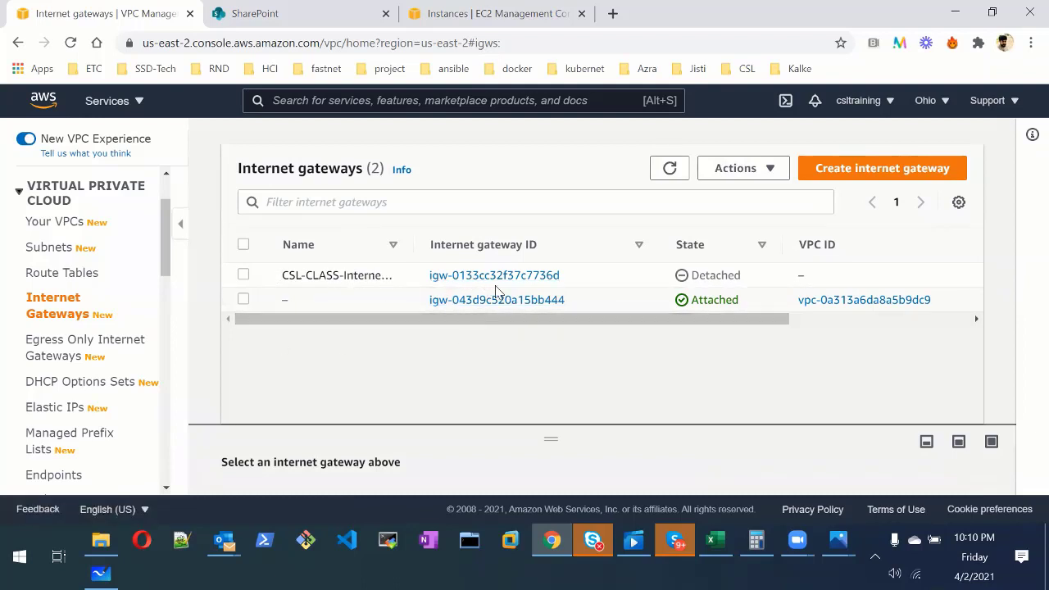
click(243, 274)
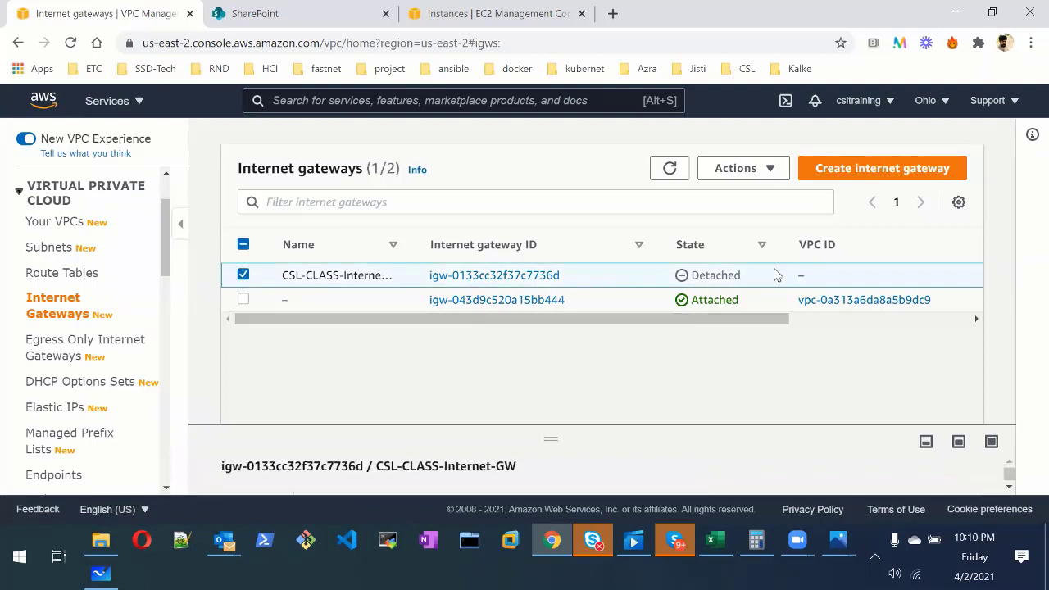
click(758, 172)
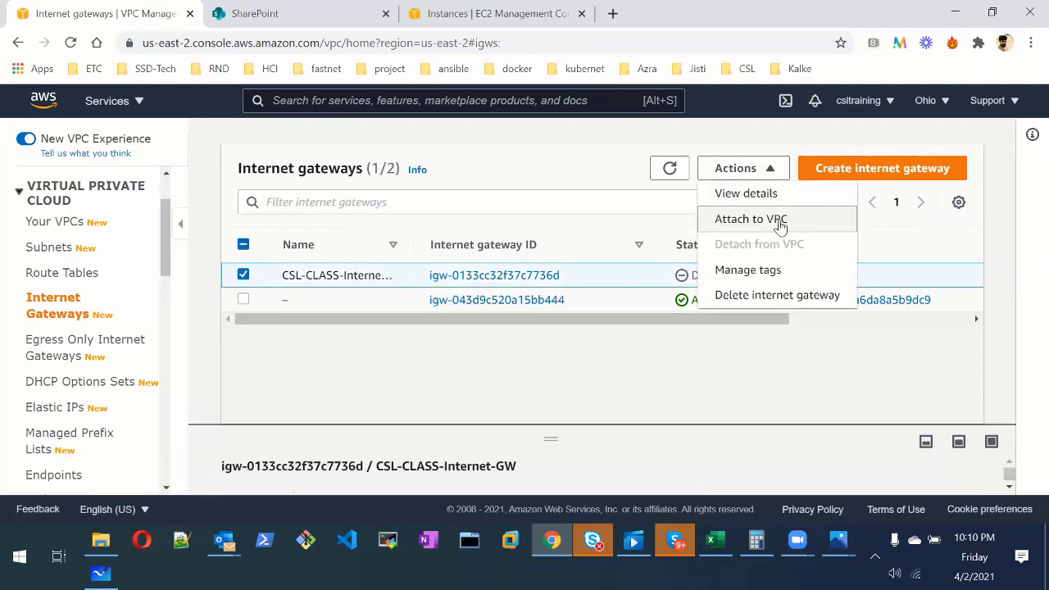
click(751, 219)
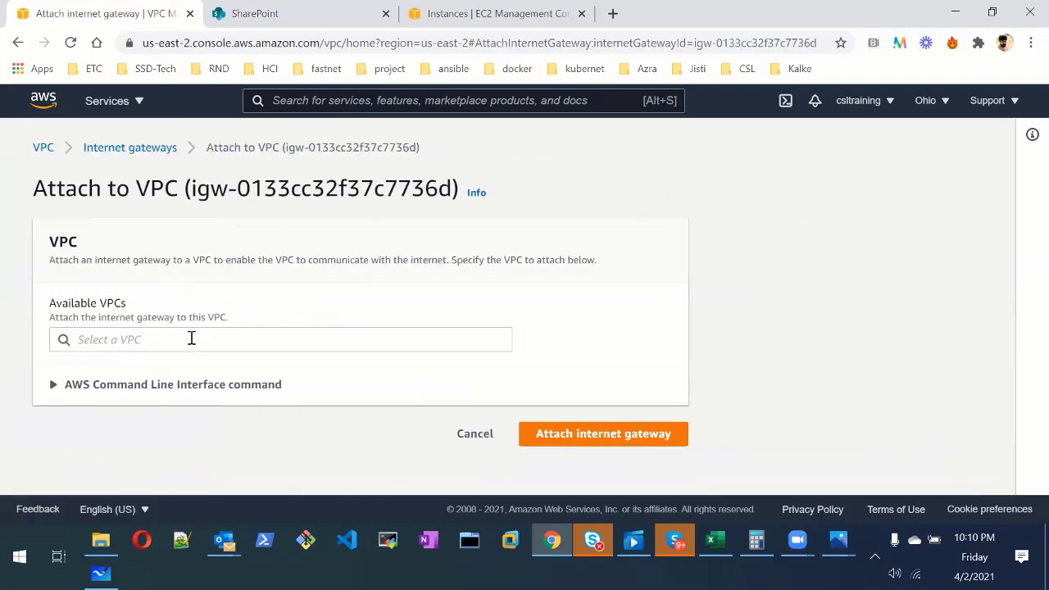
click(191, 339)
click(199, 369)
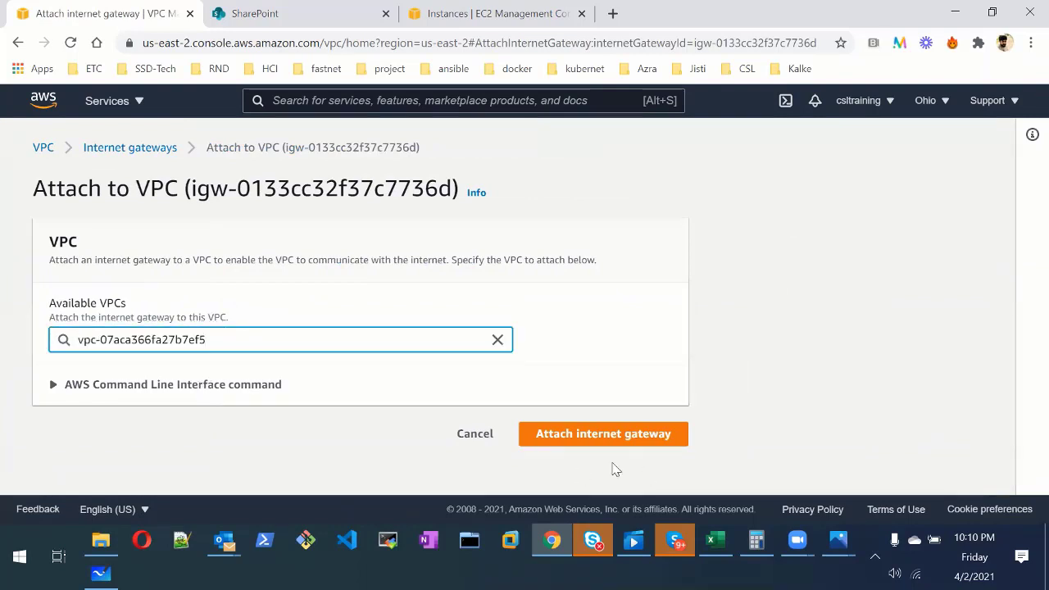
click(620, 434)
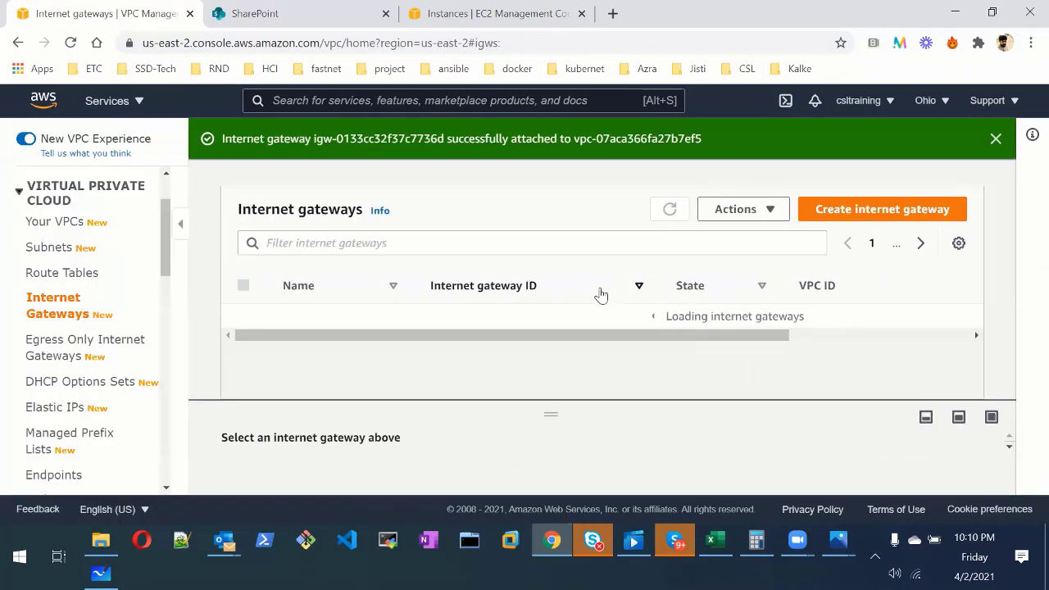
Step: Refresh the internet gateways list repeatedly to check the attachment states
click(665, 210)
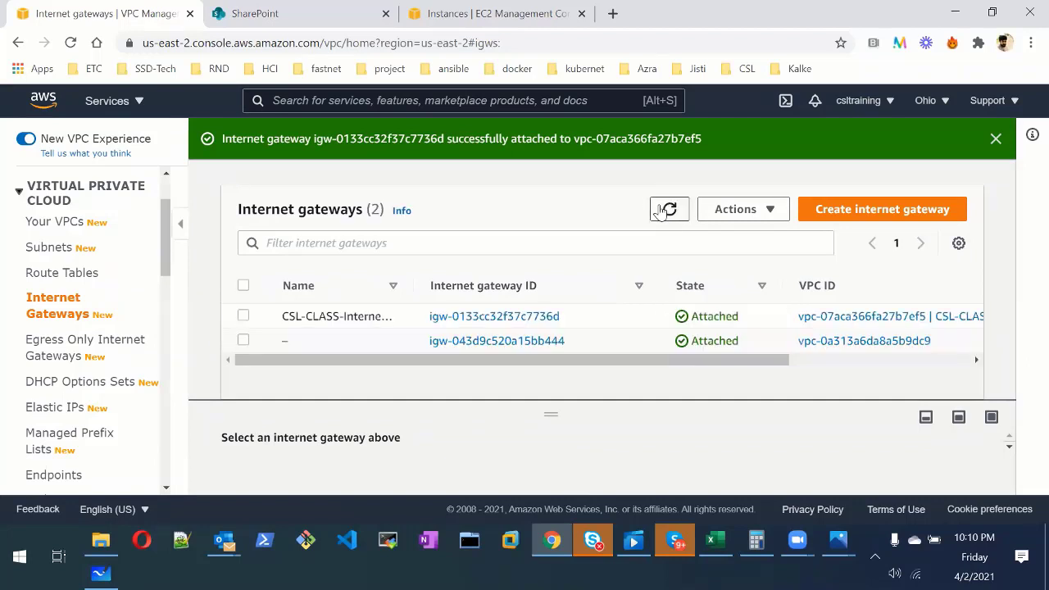
click(664, 211)
click(663, 211)
click(662, 210)
click(663, 211)
Step: Open the route tables list, look up the VPC linked to the first route table, and return to the list
scroll(82, 398, down, 2)
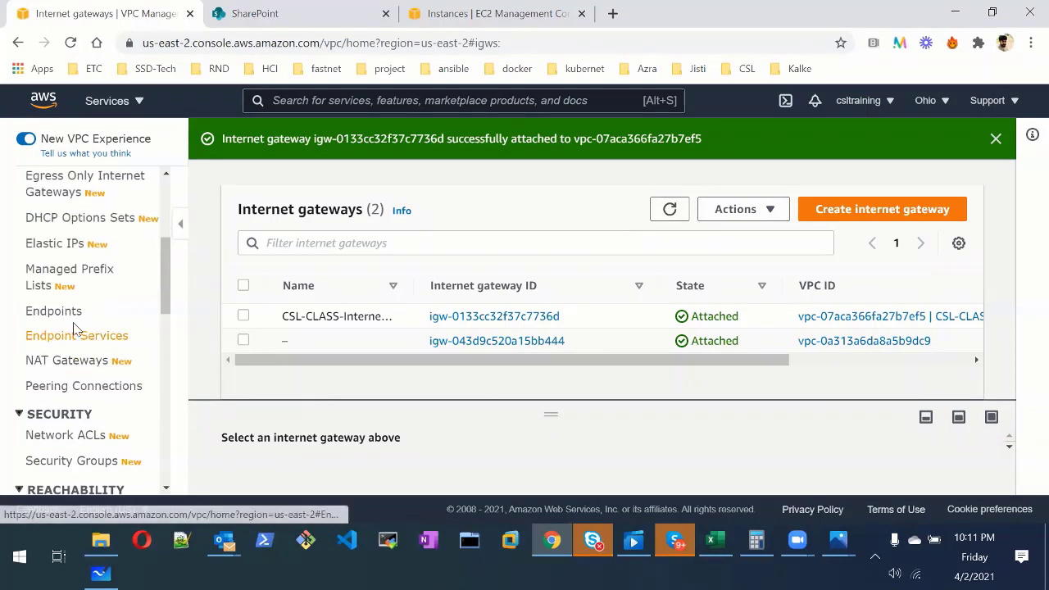
scroll(72, 321, up, 3)
click(69, 354)
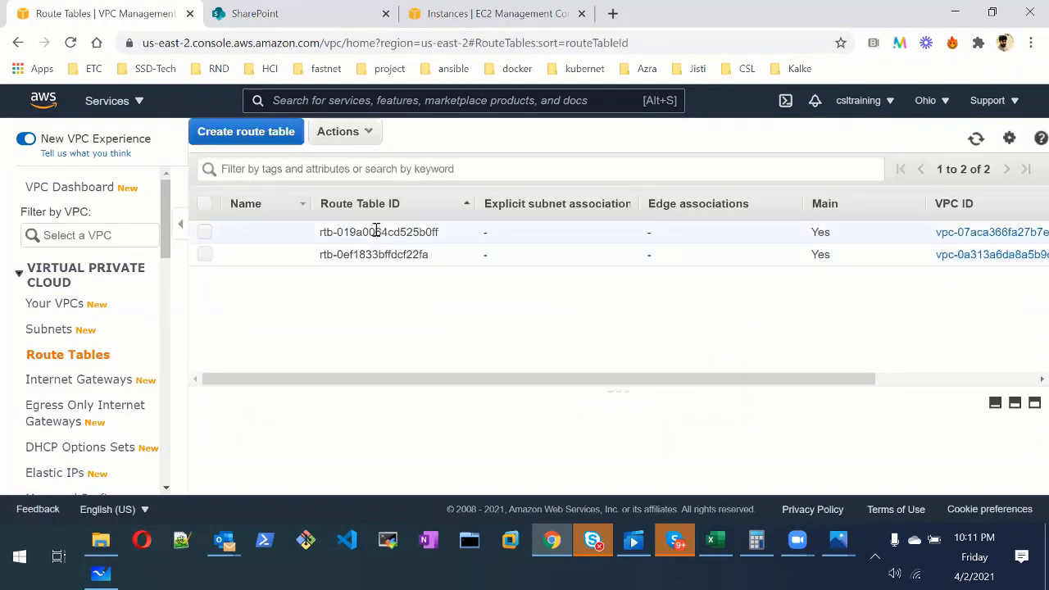
click(1006, 232)
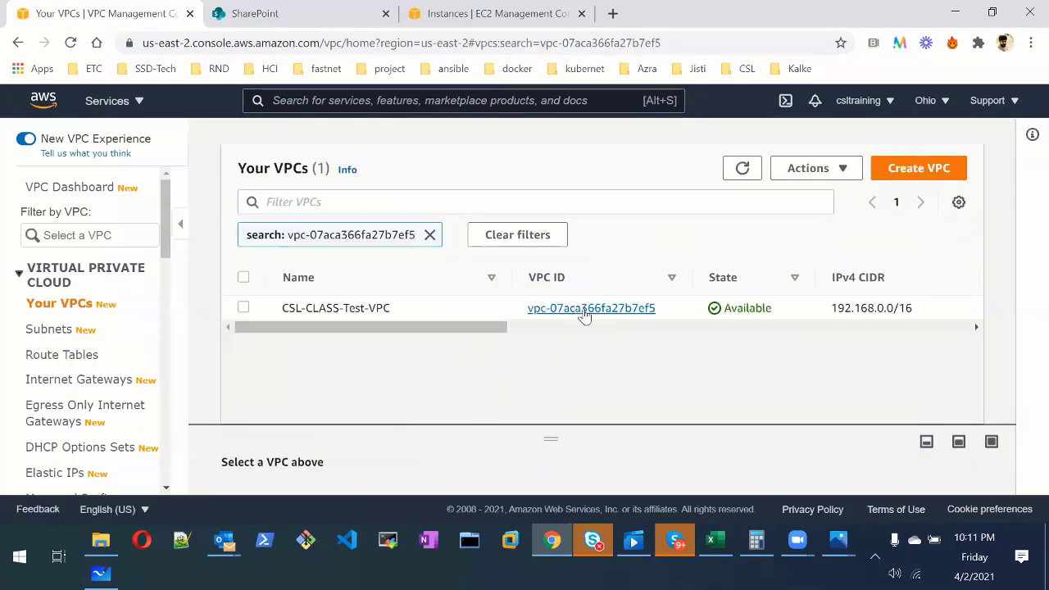
drag(487, 329, 328, 331)
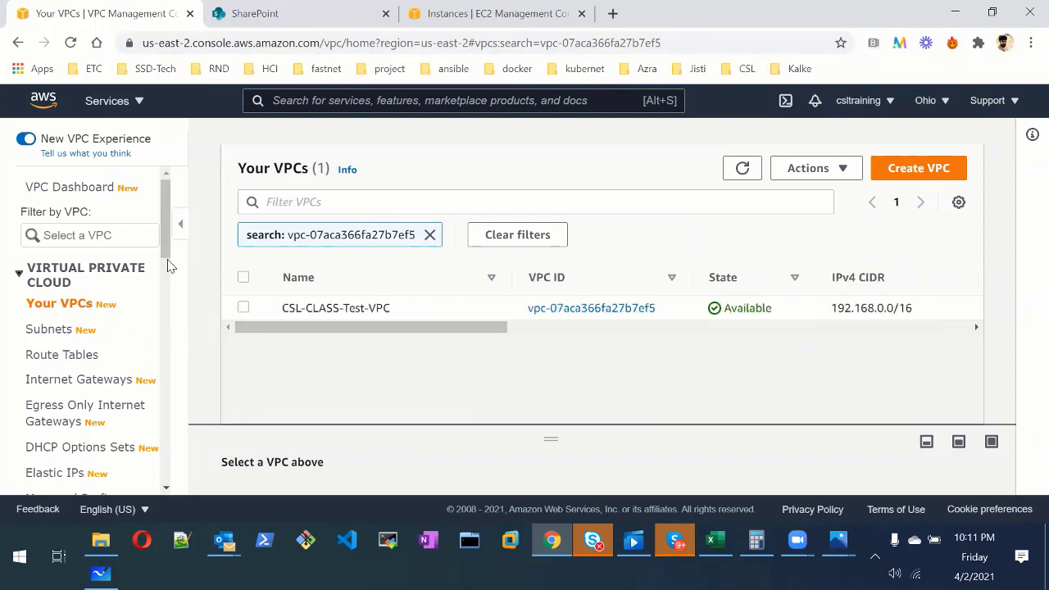
click(70, 361)
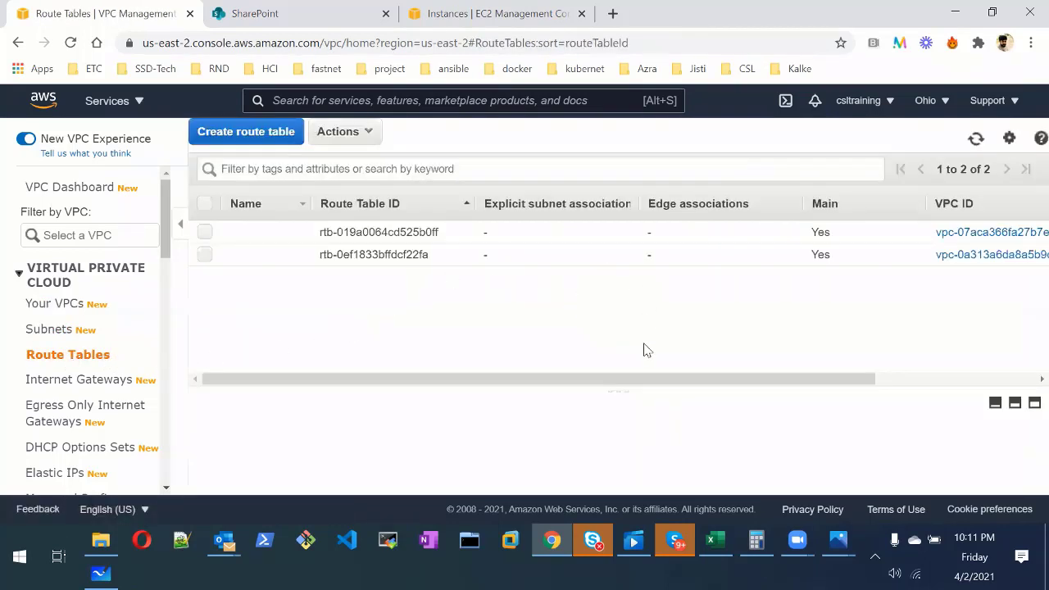
Step: Open the DHCP options set dopt-8b0684e0 and review its details and tags
drag(653, 382, 99, 380)
scroll(98, 383, down, 2)
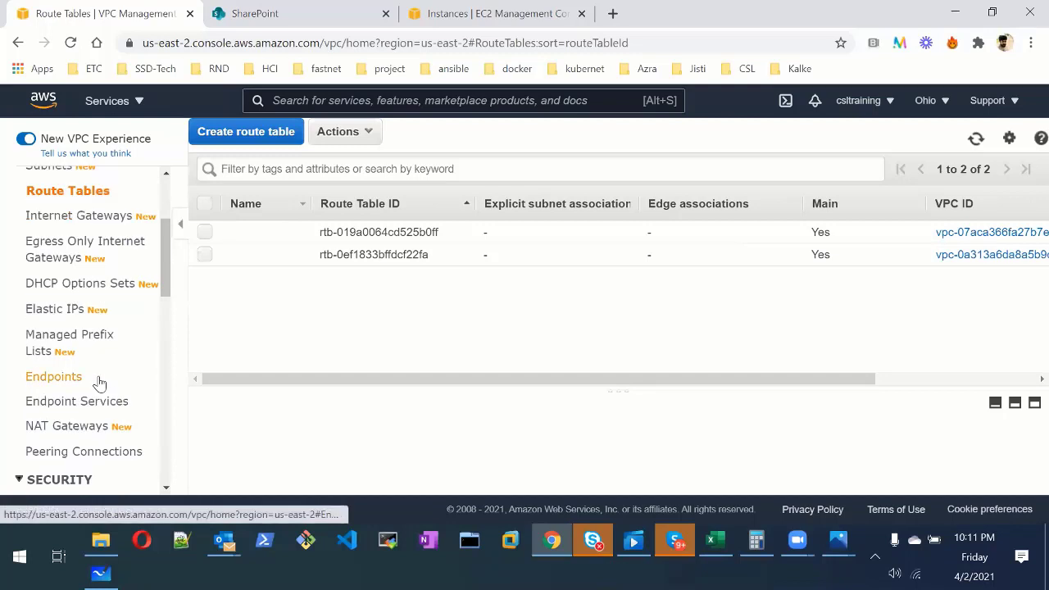
click(74, 427)
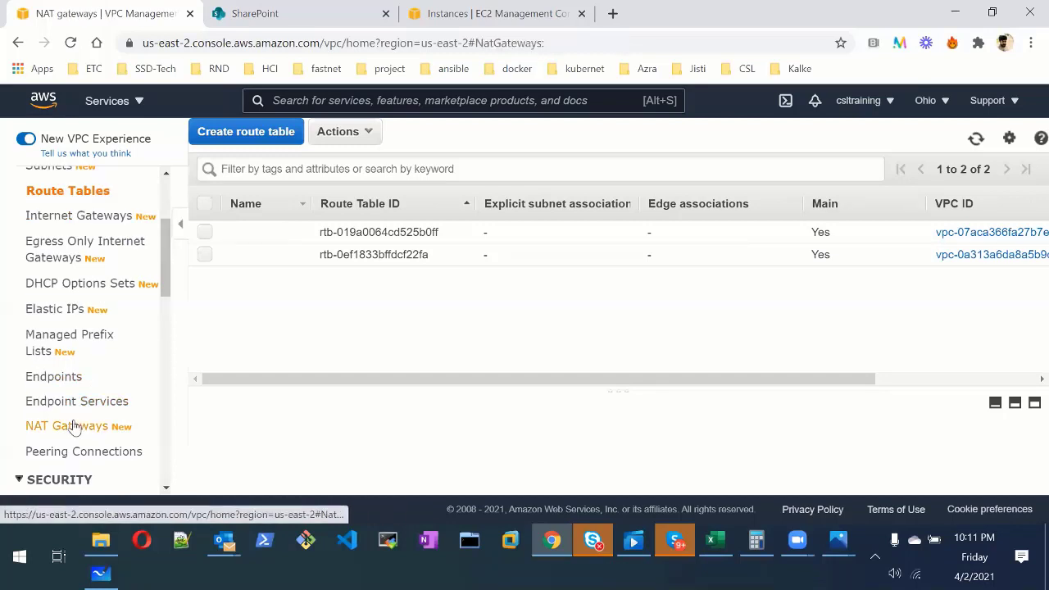
click(84, 281)
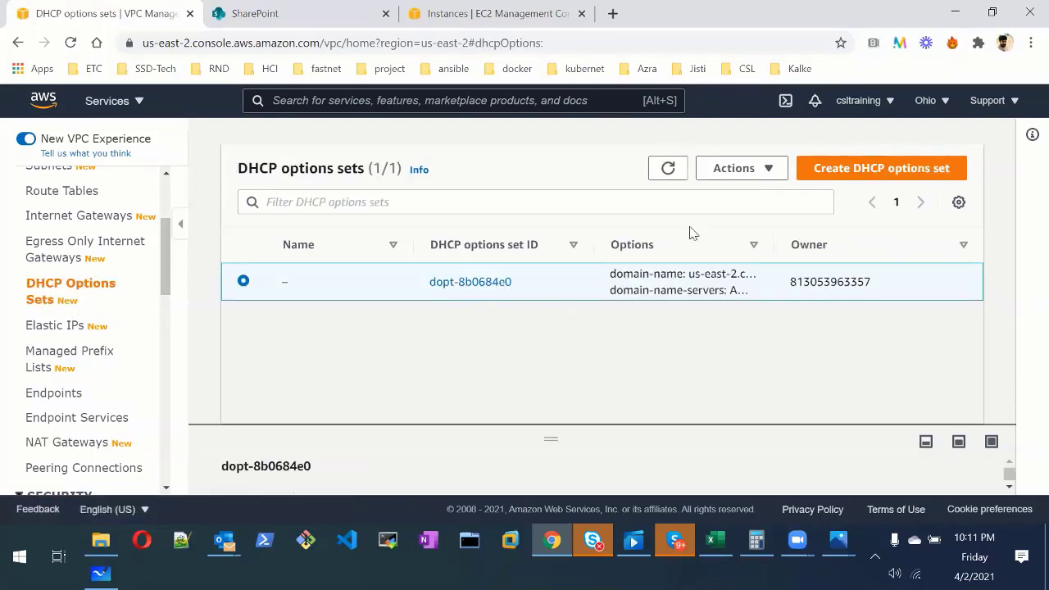
click(491, 285)
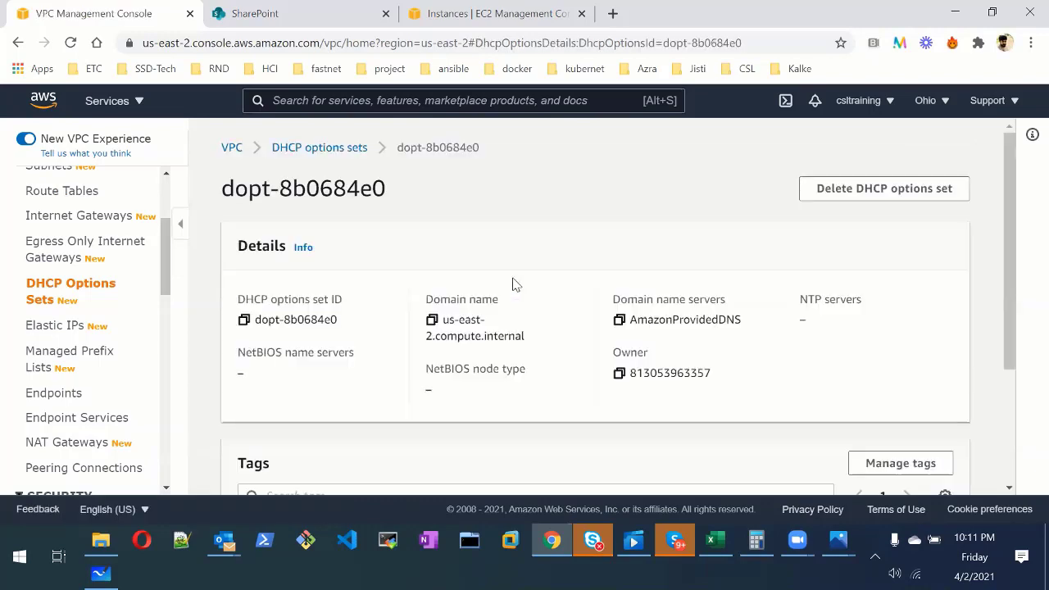
scroll(508, 284, down, 2)
scroll(506, 284, up, 2)
scroll(507, 284, down, 2)
scroll(507, 284, up, 2)
scroll(507, 285, down, 2)
scroll(509, 283, up, 2)
Step: Open the Elastic IP addresses list and check which actions it offers
click(58, 327)
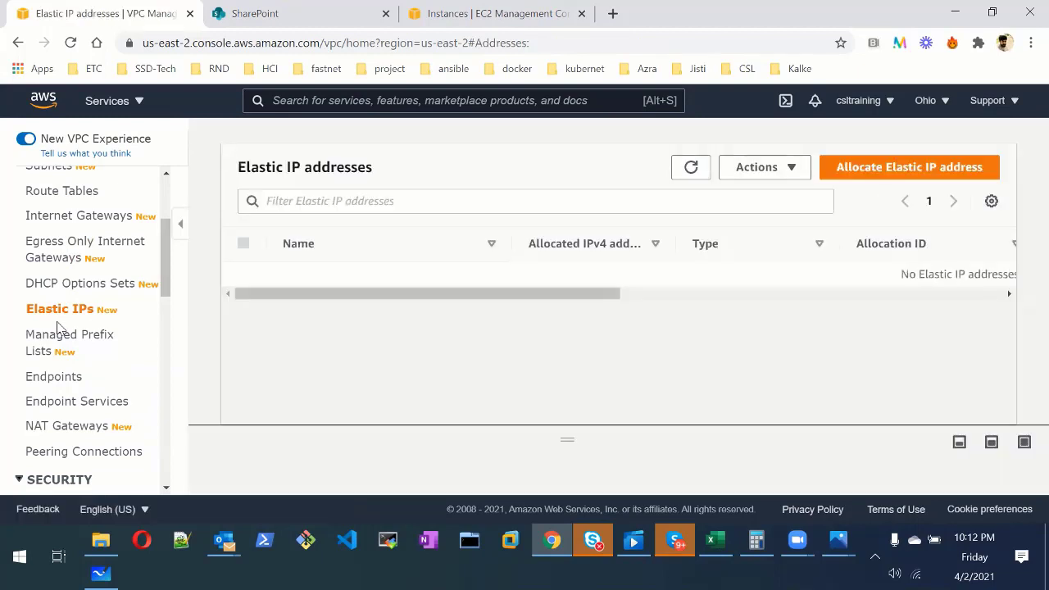
click(791, 173)
click(683, 368)
scroll(82, 246, up, 2)
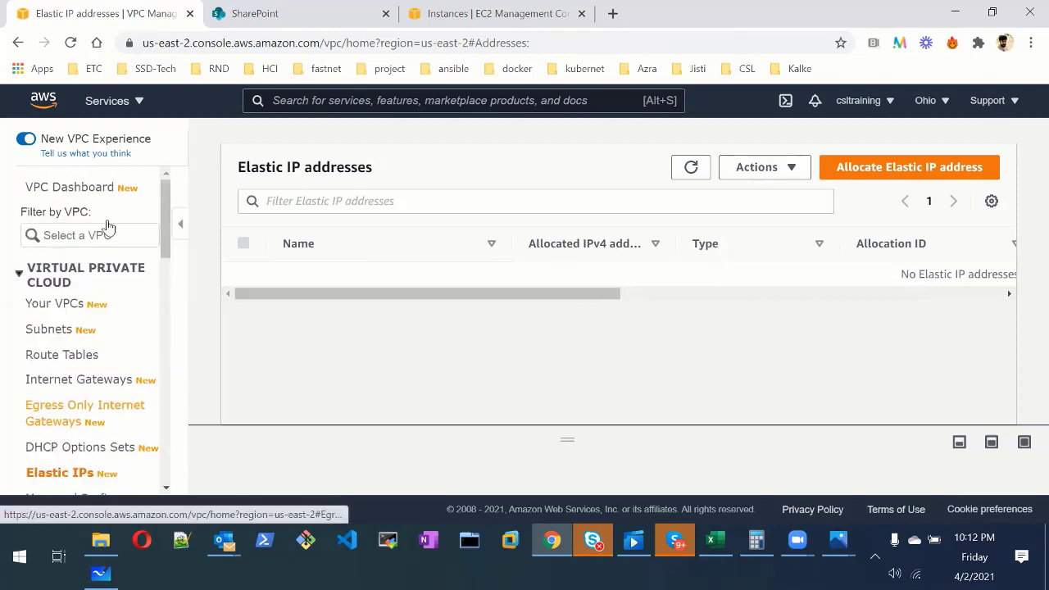
Step: View the route tables and VPCs lists, and check the actions offered for NAT gateways
click(67, 357)
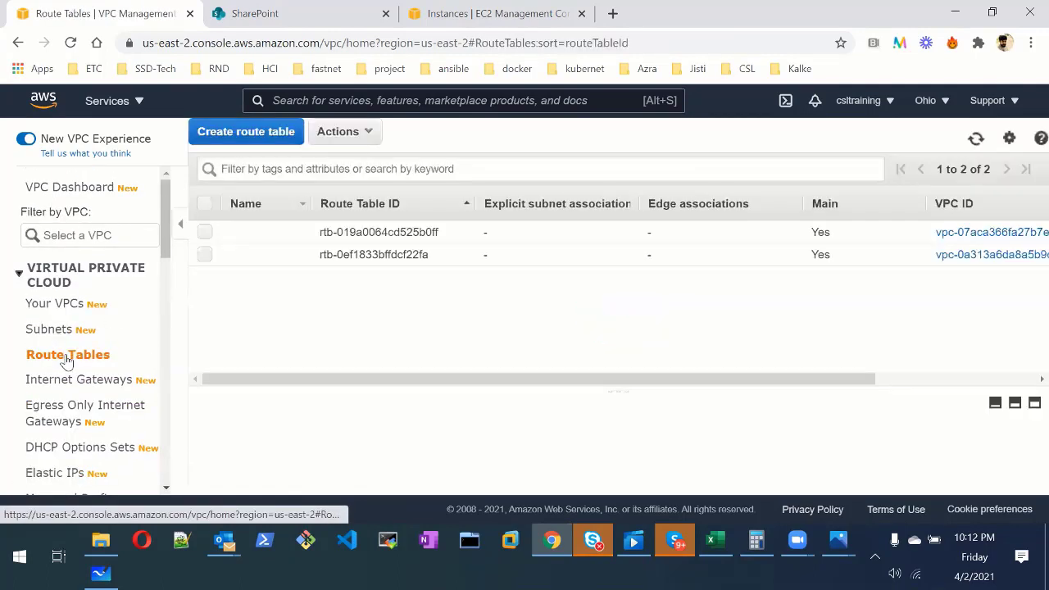
click(63, 307)
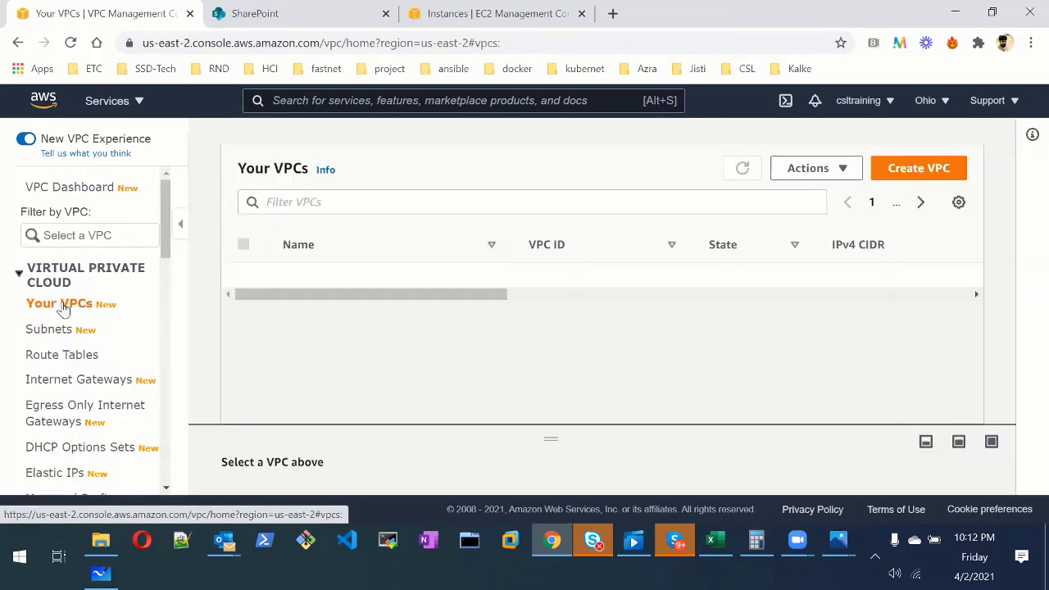
scroll(63, 306, down, 3)
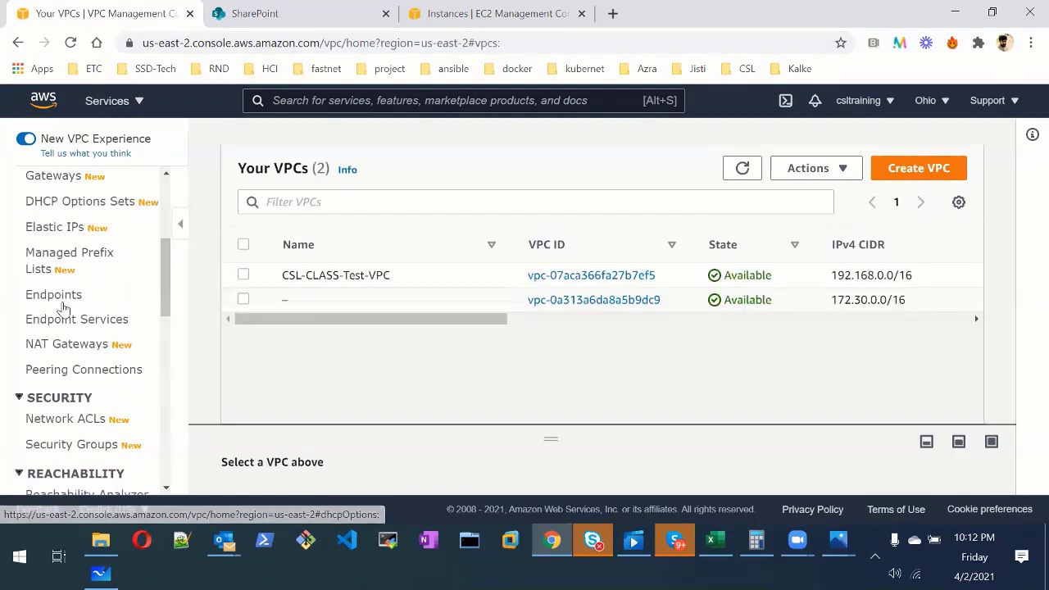
click(47, 348)
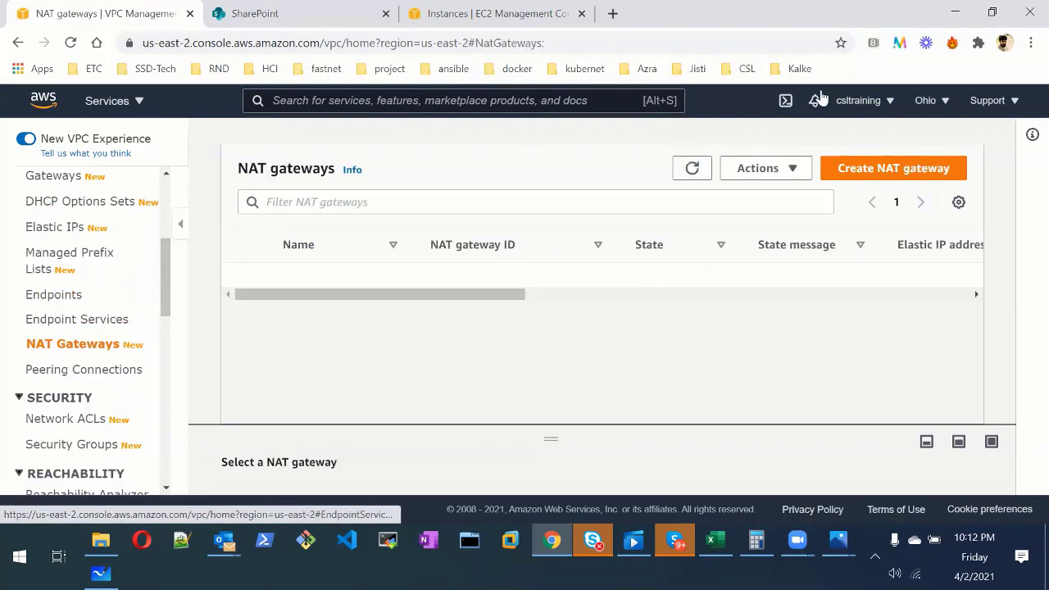
click(792, 169)
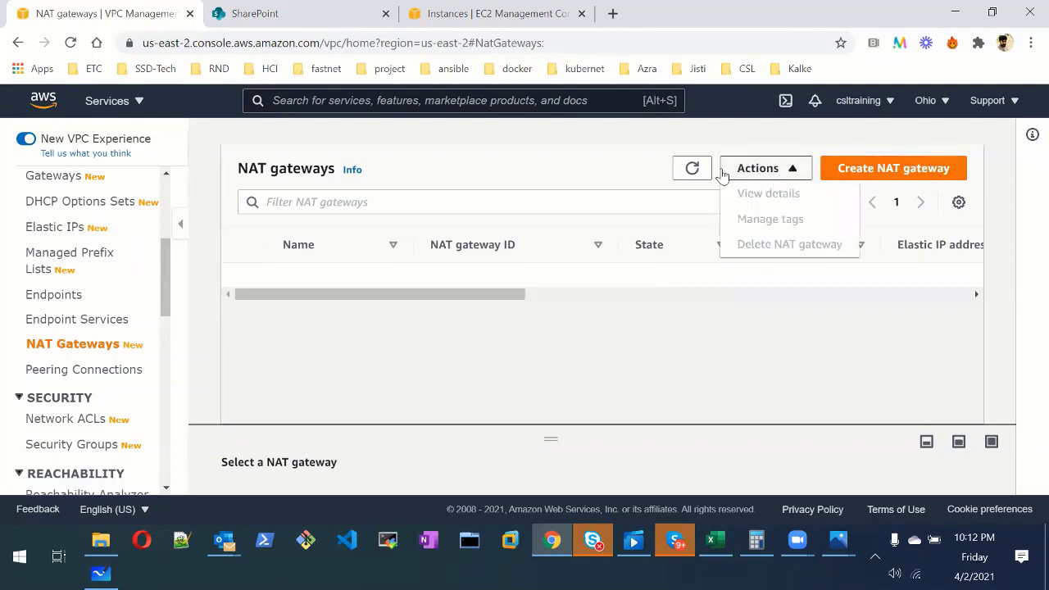
Step: Open the NAT gateway creation form, look through the selectable subnets, and return to the NAT gateways list without creating one
click(881, 169)
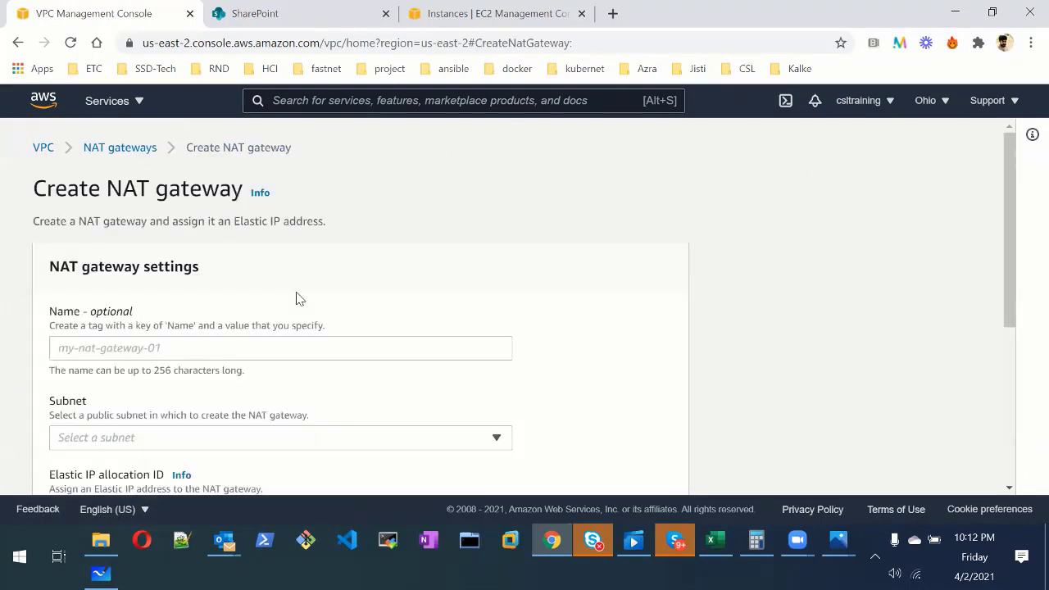
scroll(270, 320, down, 2)
click(299, 279)
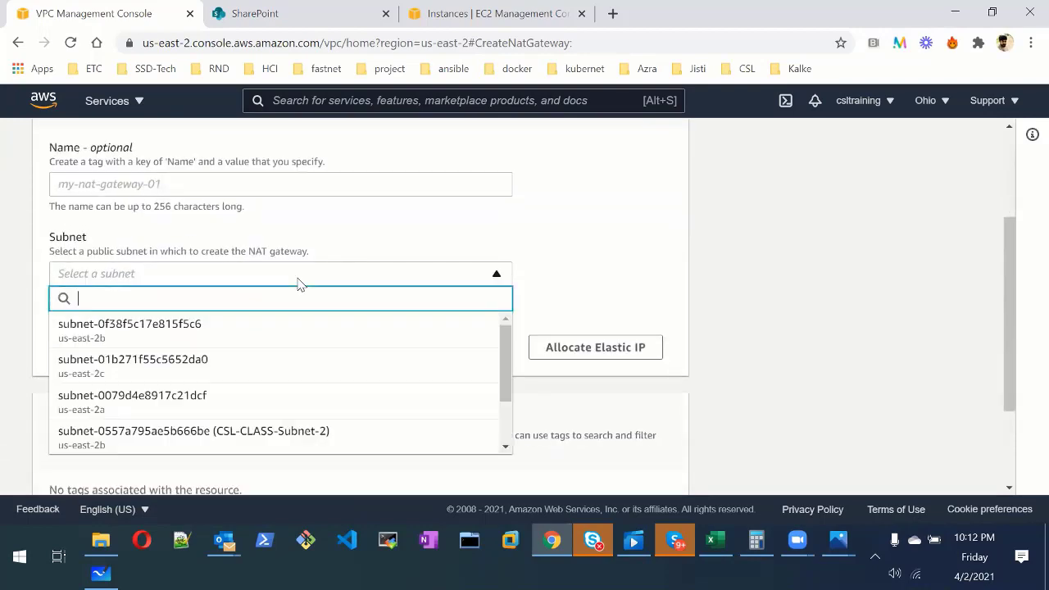
scroll(363, 417, down, 3)
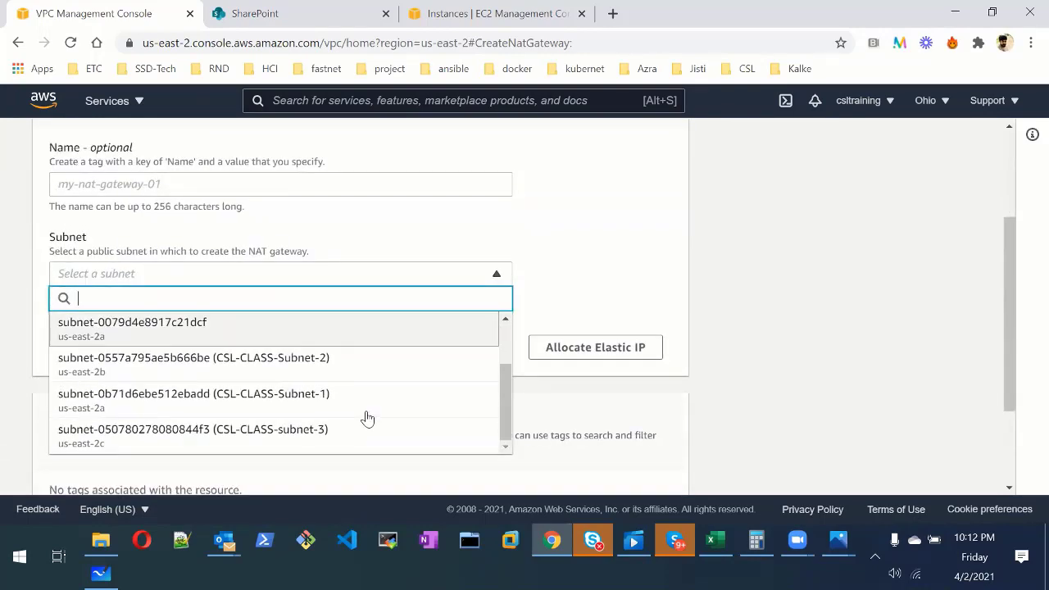
click(609, 251)
click(461, 282)
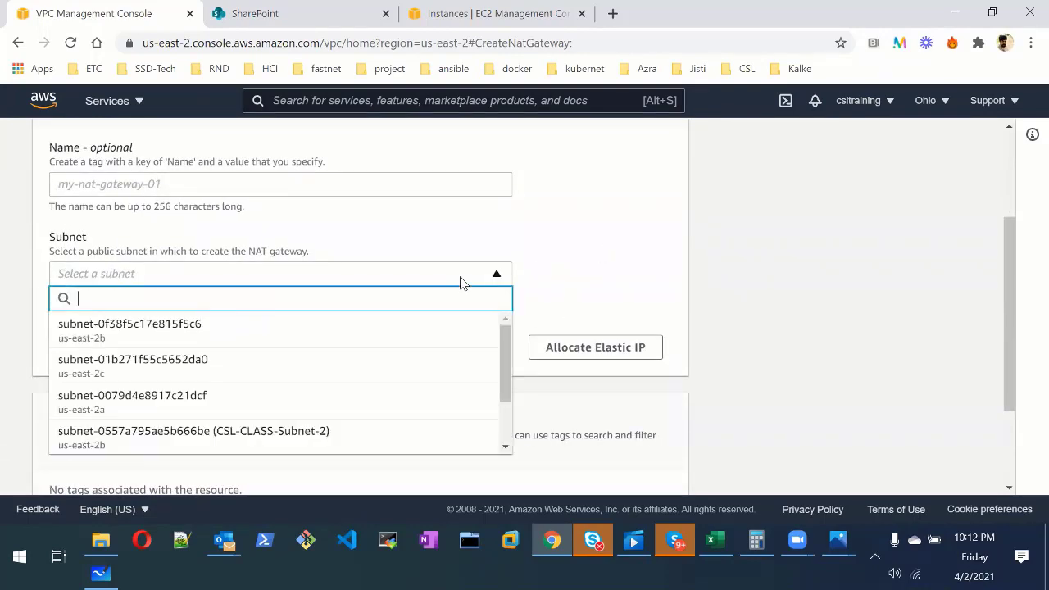
click(642, 271)
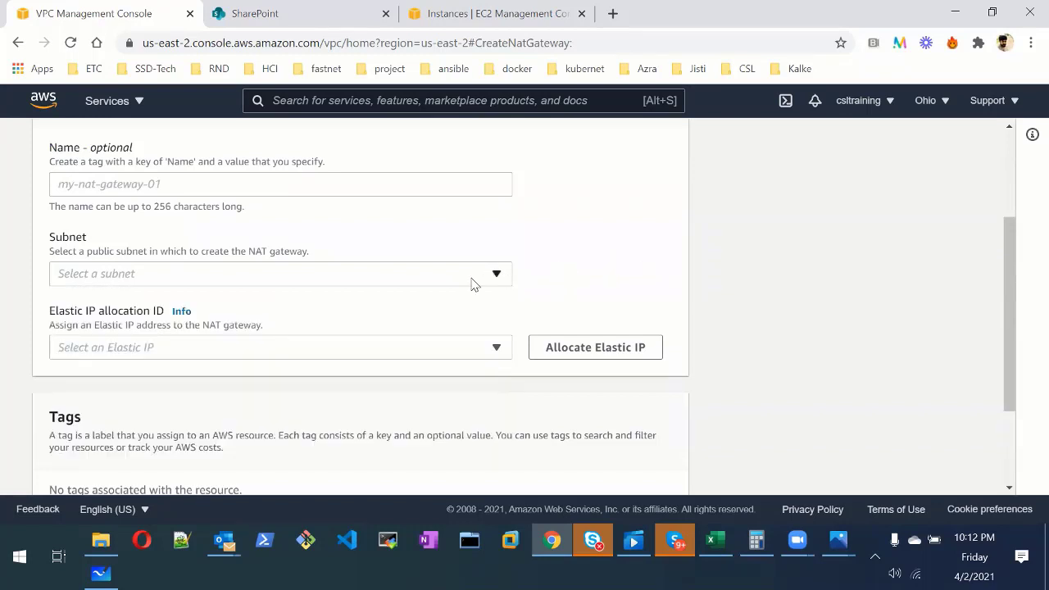
scroll(470, 284, up, 3)
click(117, 156)
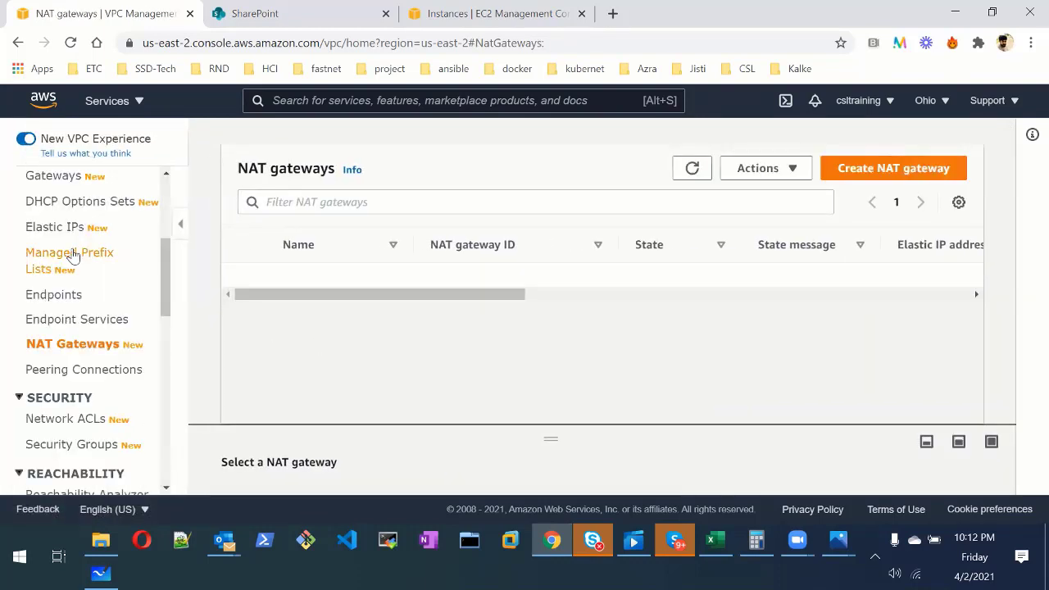
Step: Review the internet gateways, VPCs and subnets lists, and deselect CSL-CLASS-Subnet-2
scroll(71, 257, up, 5)
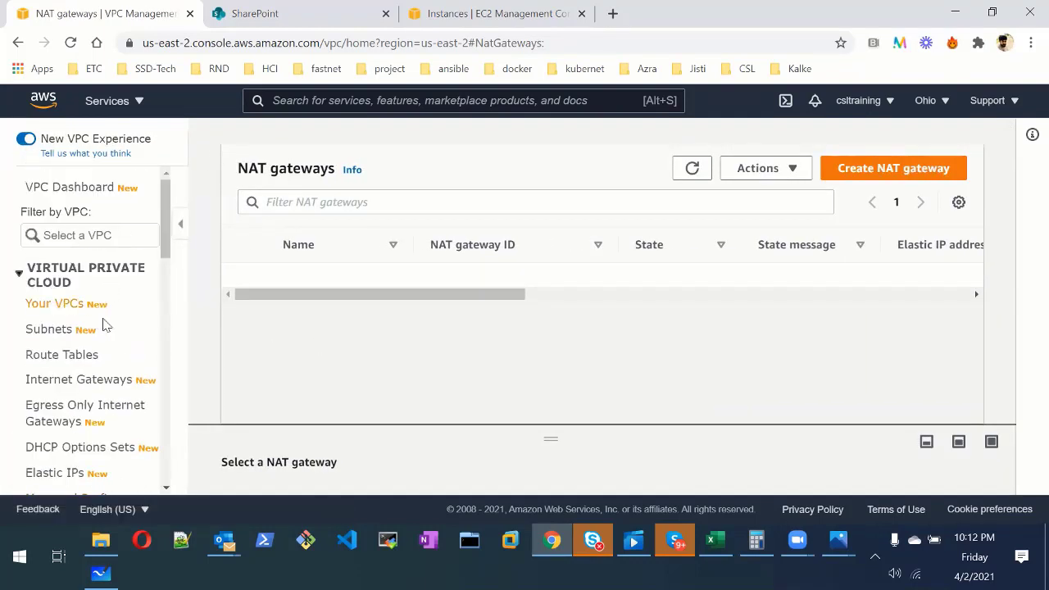
click(105, 384)
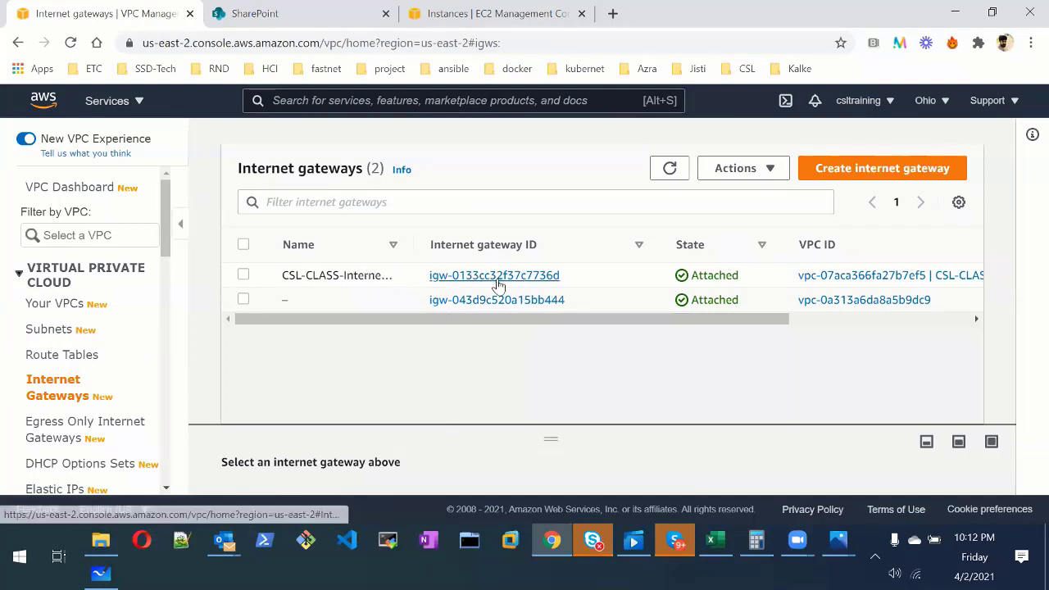
click(61, 314)
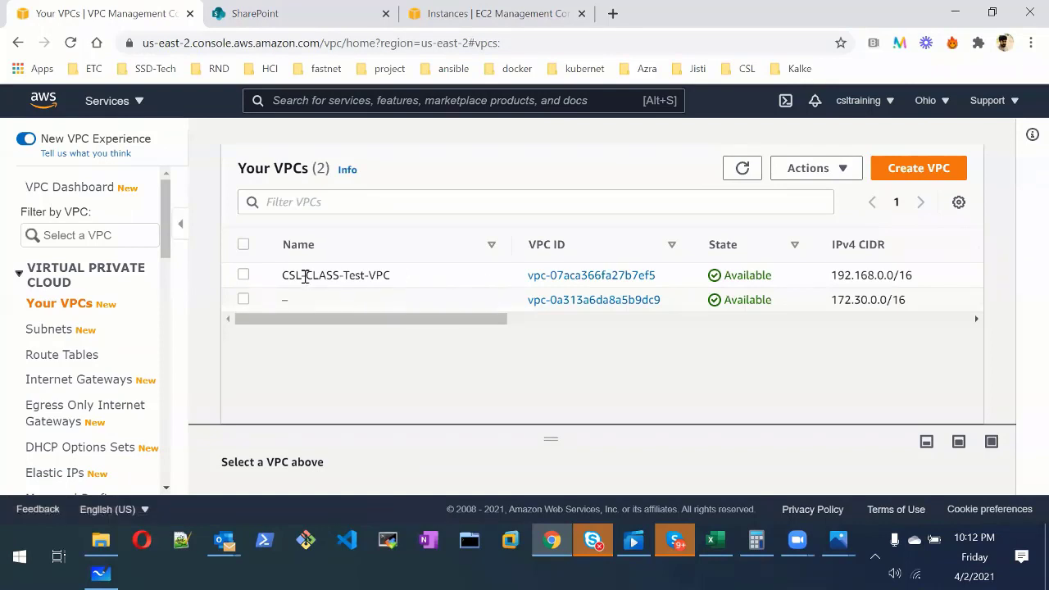
click(49, 332)
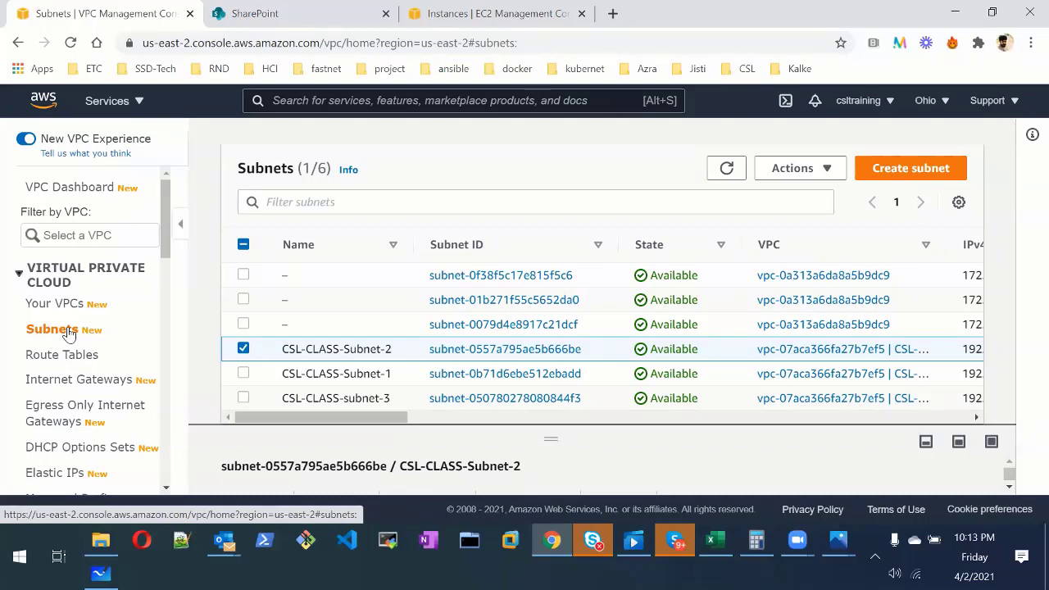
click(245, 350)
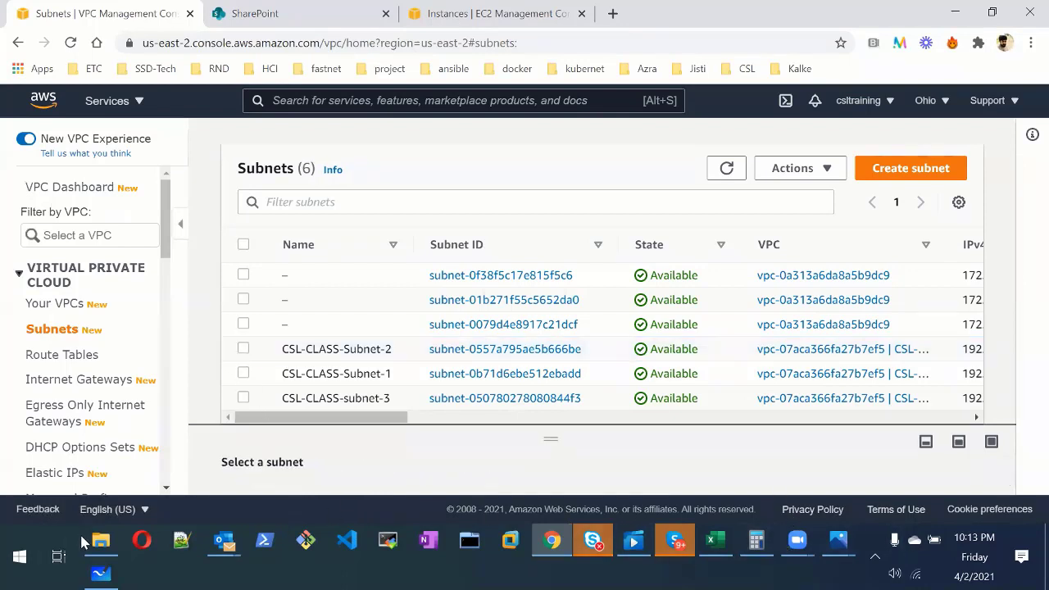
Step: Switch to Microsoft Whiteboard and add the text label "IGW" in the empty area beside the VPC diagram
click(100, 573)
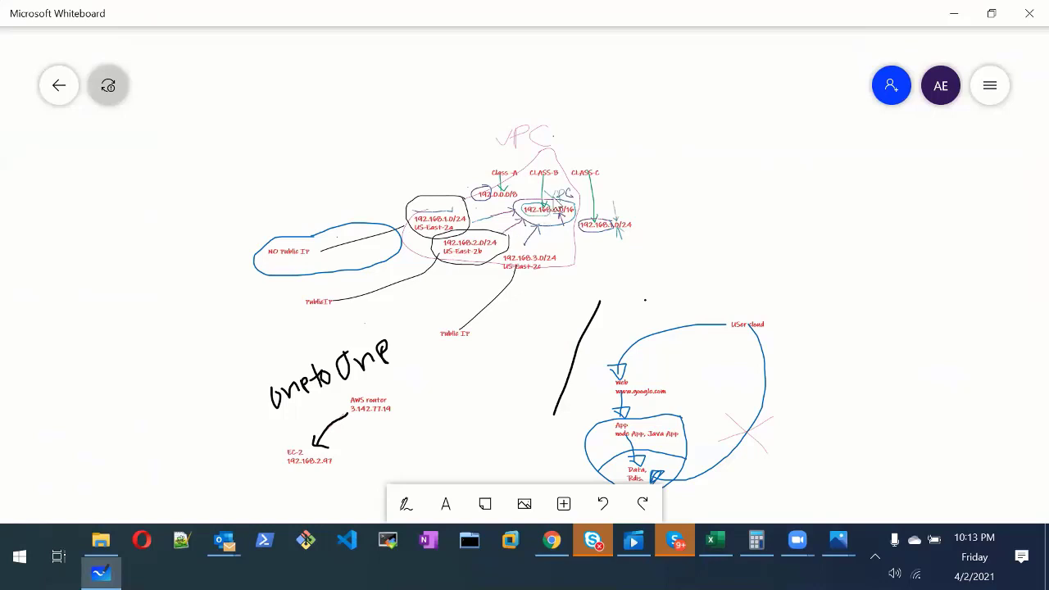
click(446, 503)
mouse_move(531, 282)
mouse_down()
mouse_move(696, 187)
mouse_move(722, 217)
mouse_move(717, 186)
mouse_up()
click(707, 190)
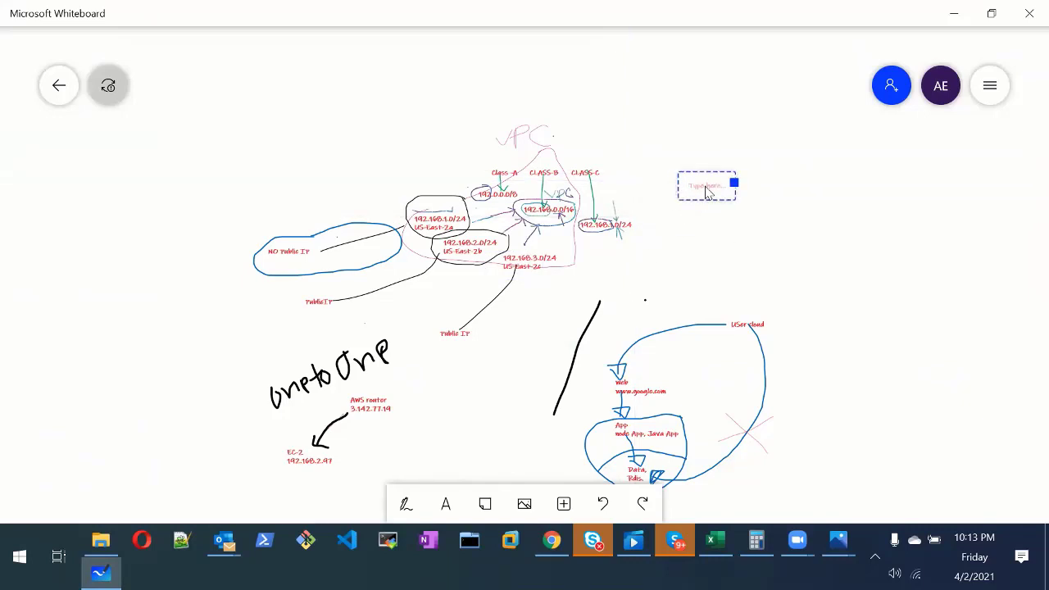
text(I)
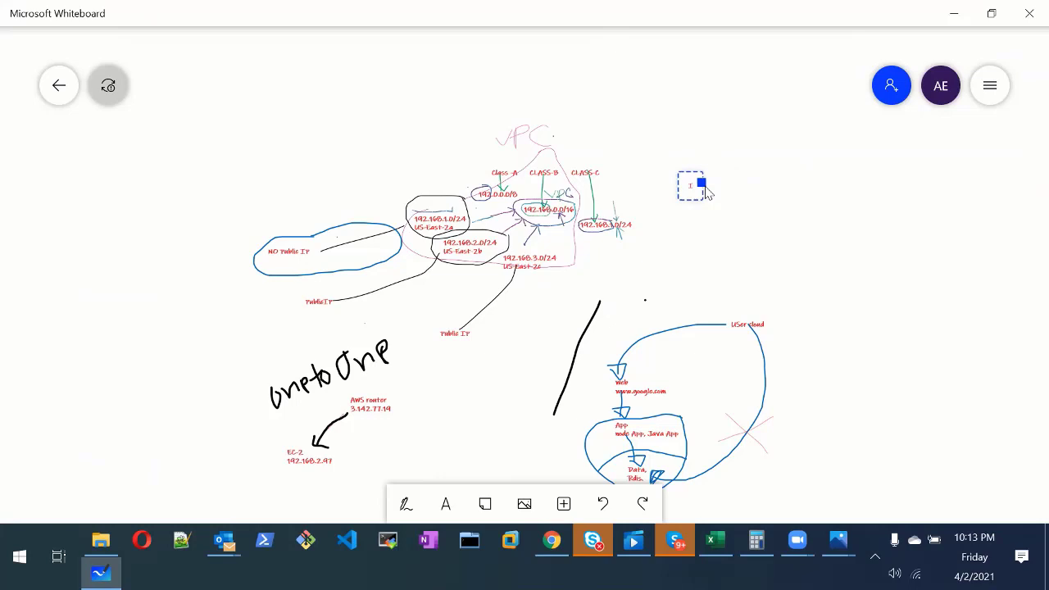
text(GW)
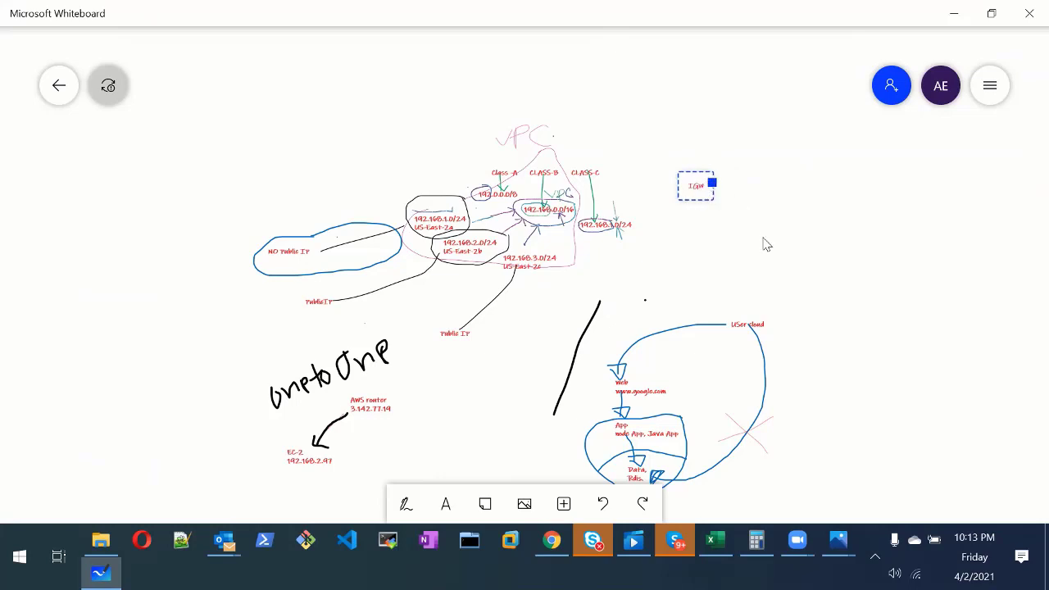
click(645, 300)
Step: Draw a blue arrow from the circled 192.168.0.0/16 VPC range to the IGW label
click(410, 505)
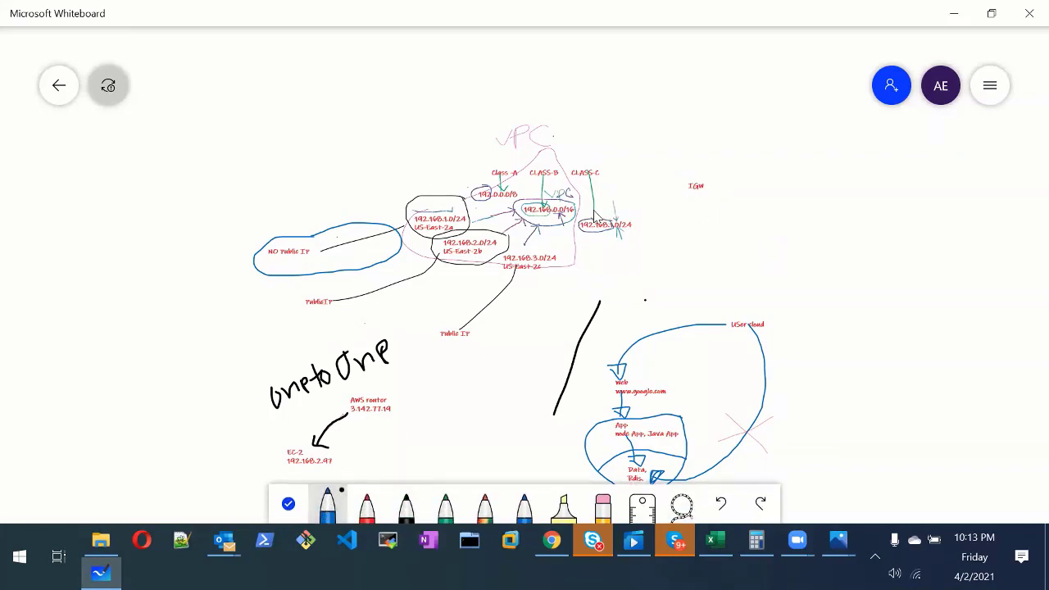
drag(585, 214, 686, 189)
scroll(654, 238, up, 4)
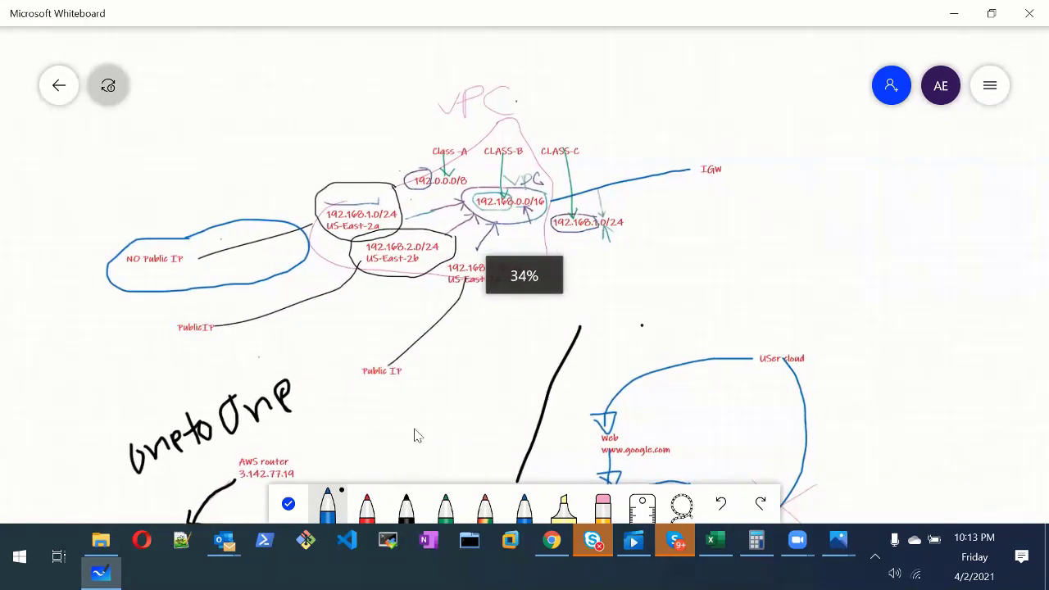
click(336, 510)
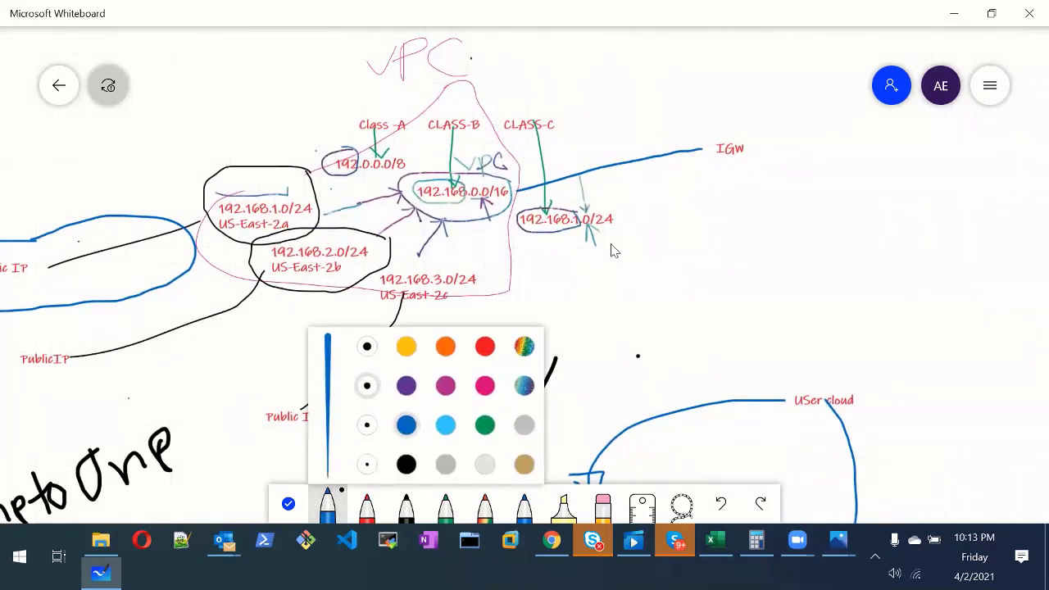
click(691, 250)
mouse_move(685, 144)
mouse_down()
mouse_move(710, 148)
mouse_move(701, 170)
mouse_up()
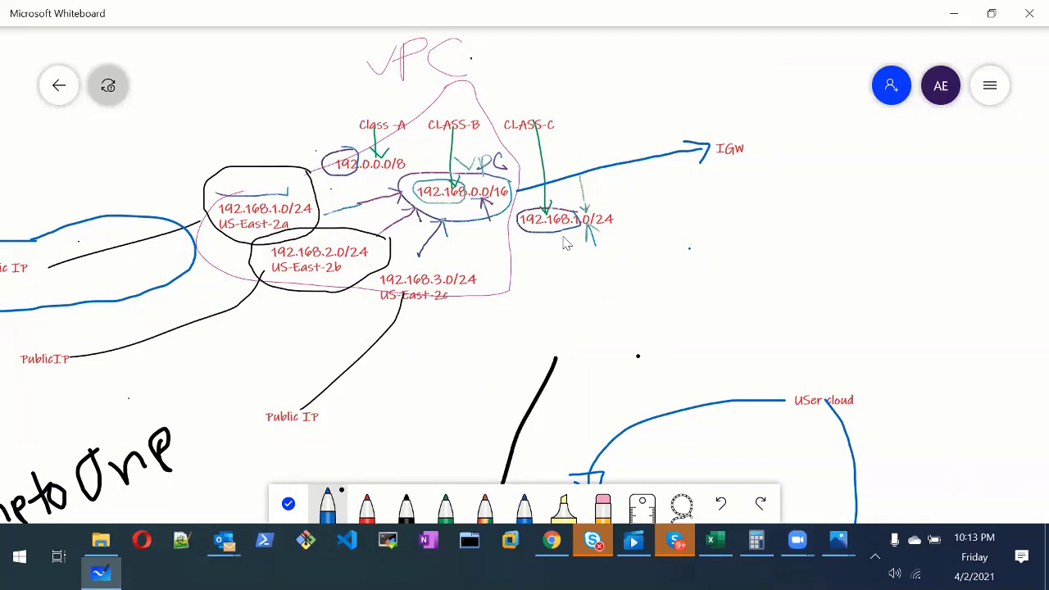
Step: Switch to Chrome to check the EC2 instances and VPC subnets lists, and return to the VPC diagram in Microsoft Whiteboard
click(551, 539)
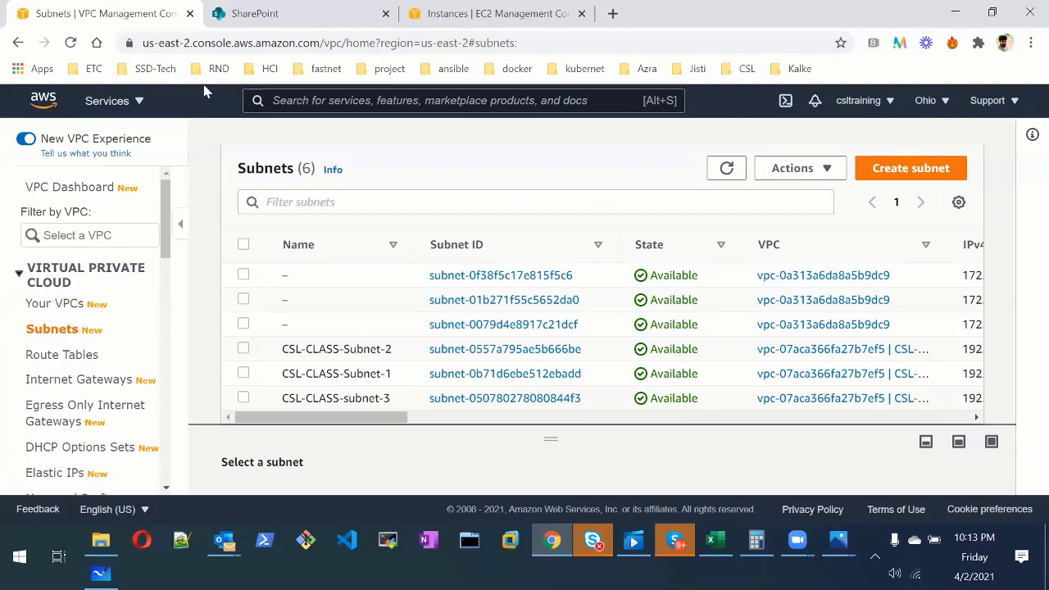
double_click(920, 23)
click(463, 61)
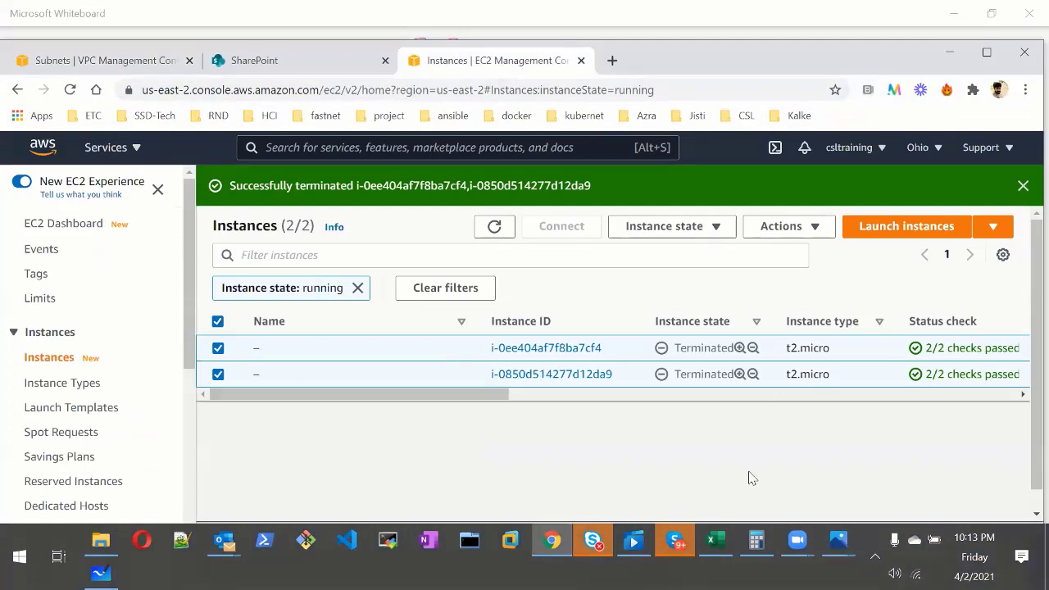
click(54, 66)
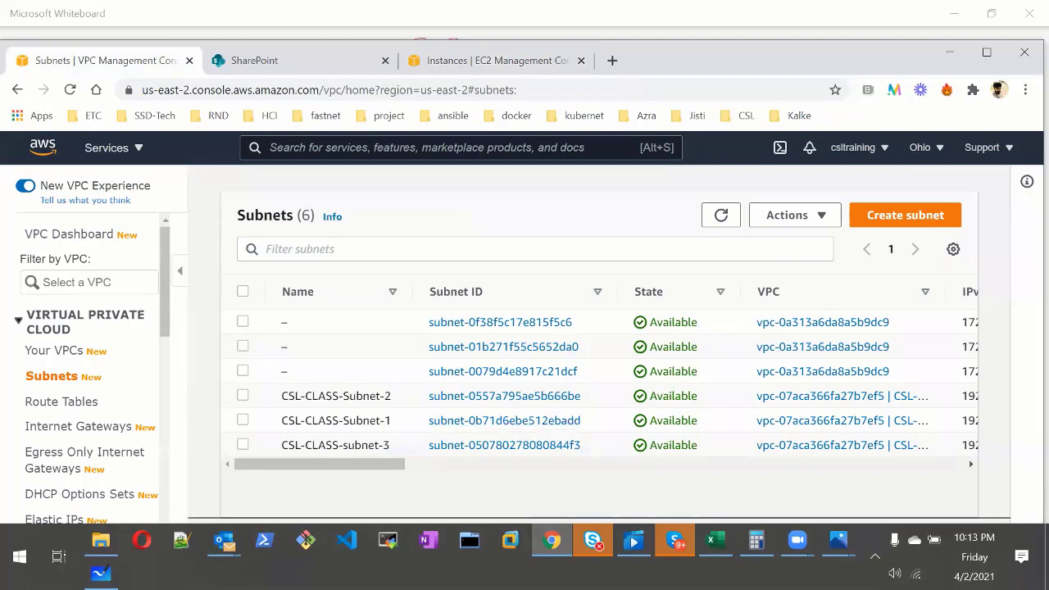
click(101, 574)
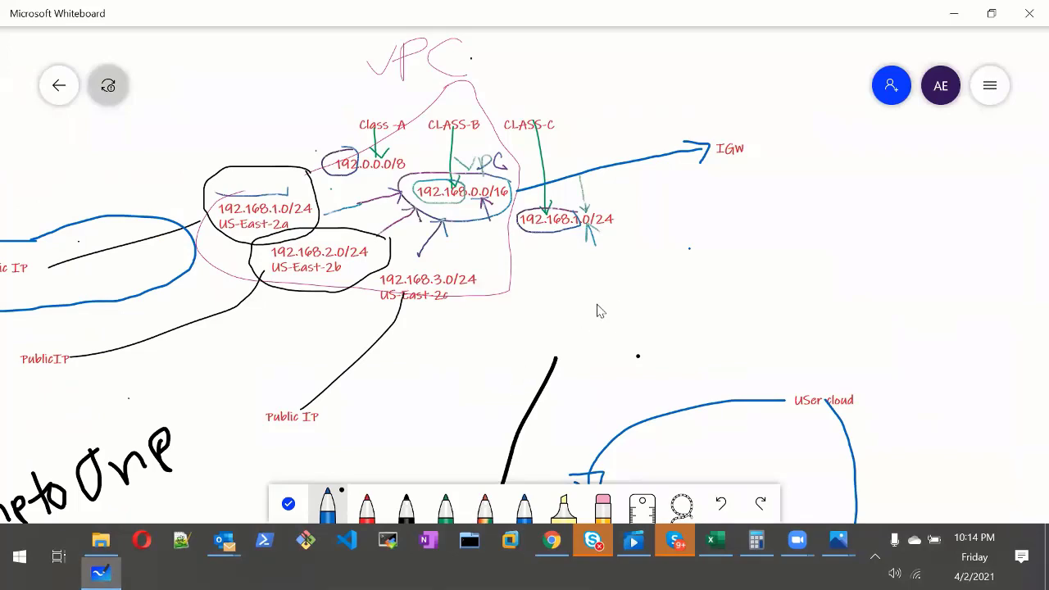
scroll(630, 331, down, 3)
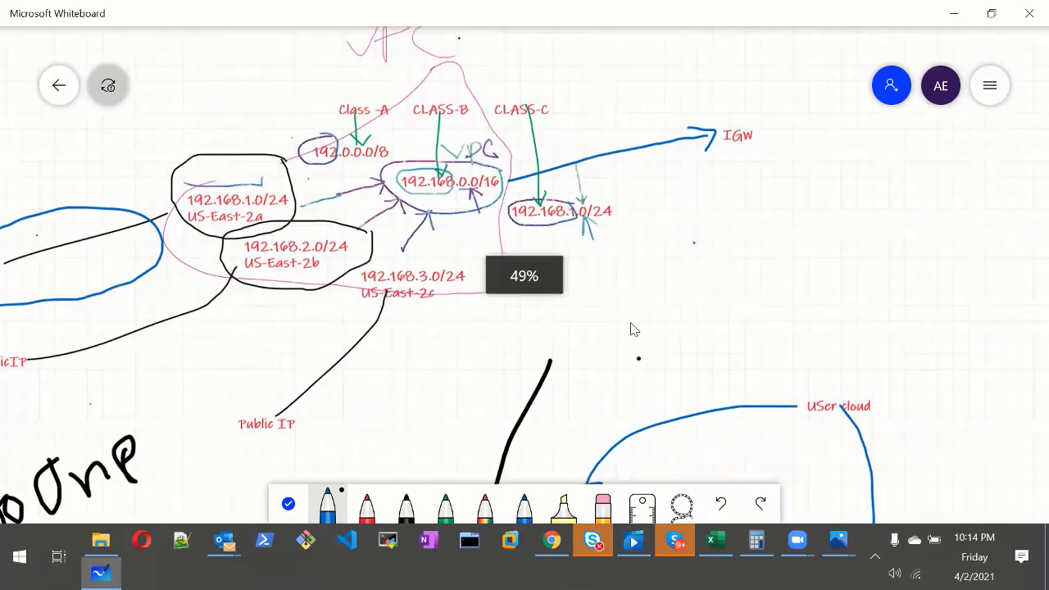
Step: Draw a blue X across the arrow leading from the VPC range to the IGW label
scroll(399, 215, down, 4)
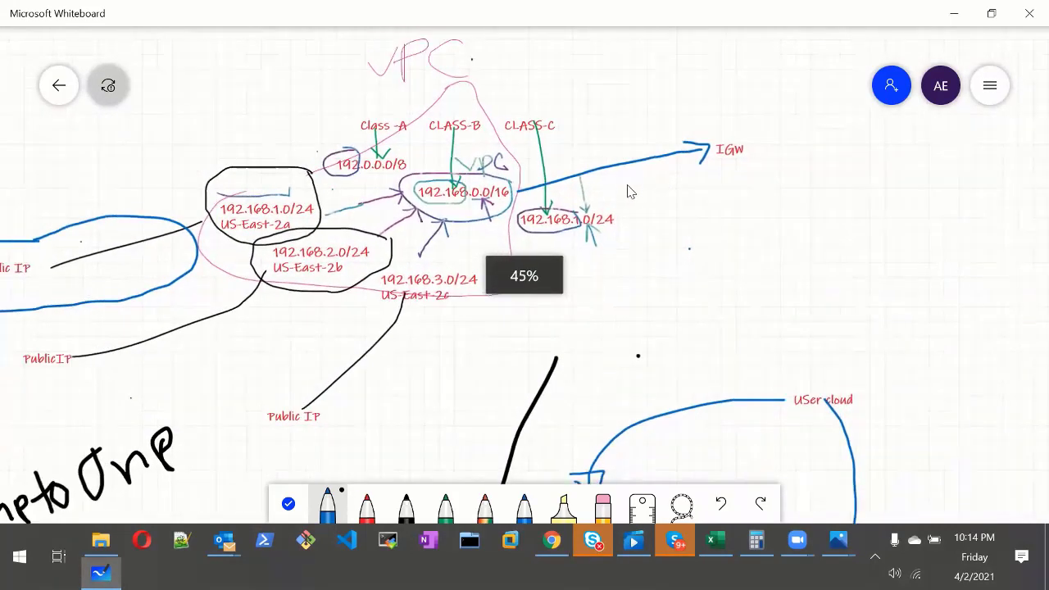
scroll(620, 187, down, 3)
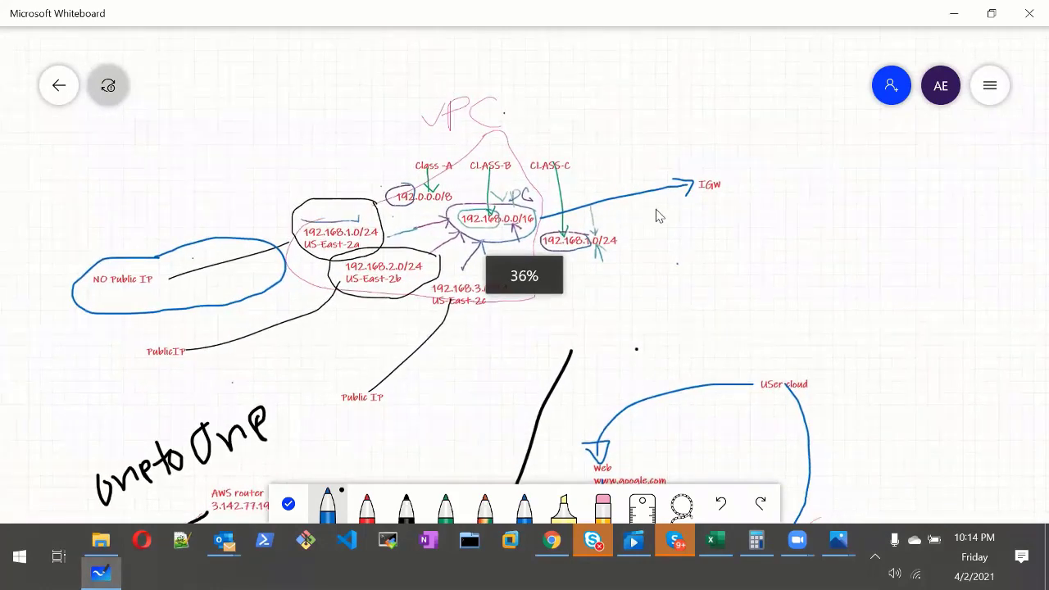
drag(637, 171, 632, 198)
drag(607, 176, 659, 209)
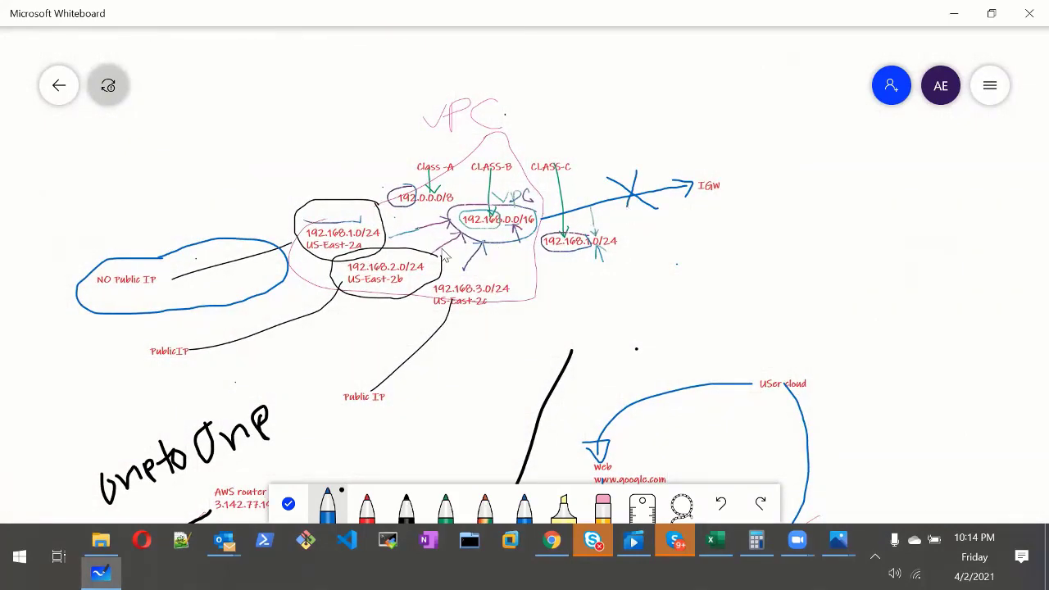
drag(254, 254, 293, 242)
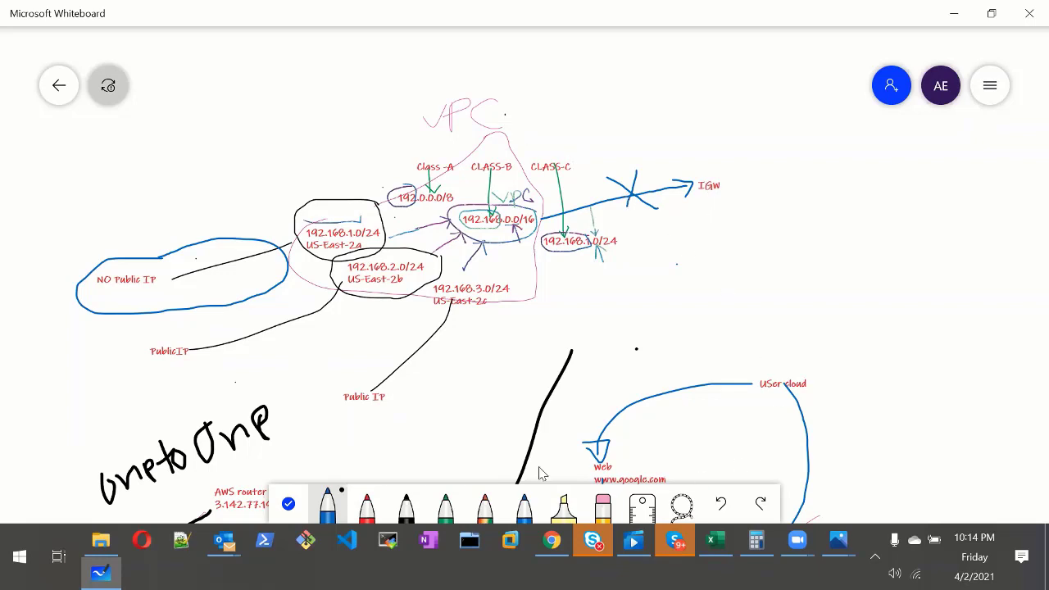
Step: Erase the blue X and redraw the blue arrow from the 192.168.0.0/16 range to the IGW label
click(602, 506)
mouse_move(608, 174)
mouse_down()
mouse_move(661, 206)
mouse_move(644, 171)
mouse_move(639, 205)
mouse_up()
click(326, 508)
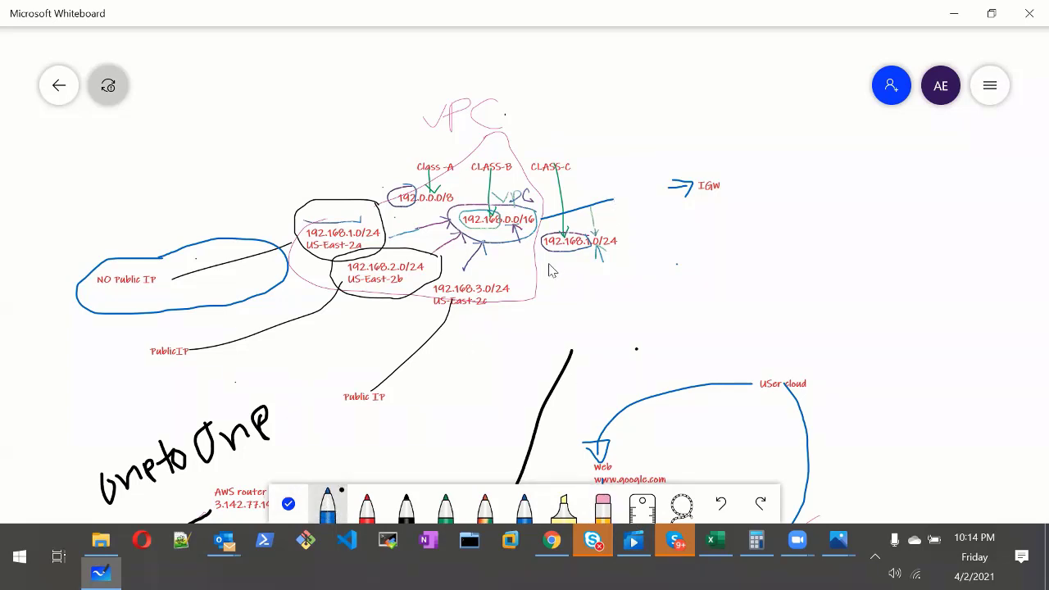
drag(536, 220, 689, 187)
Step: Draw a blue arrow branching down from the IGW arrow and handwrite "ACL" at its end
mouse_move(626, 197)
mouse_down()
mouse_move(656, 269)
mouse_move(670, 257)
mouse_move(649, 262)
mouse_up()
mouse_move(655, 298)
mouse_down()
mouse_move(658, 335)
mouse_move(684, 324)
mouse_move(684, 305)
mouse_move(695, 321)
mouse_up()
mouse_move(707, 273)
mouse_down()
mouse_move(711, 311)
mouse_move(740, 290)
mouse_up()
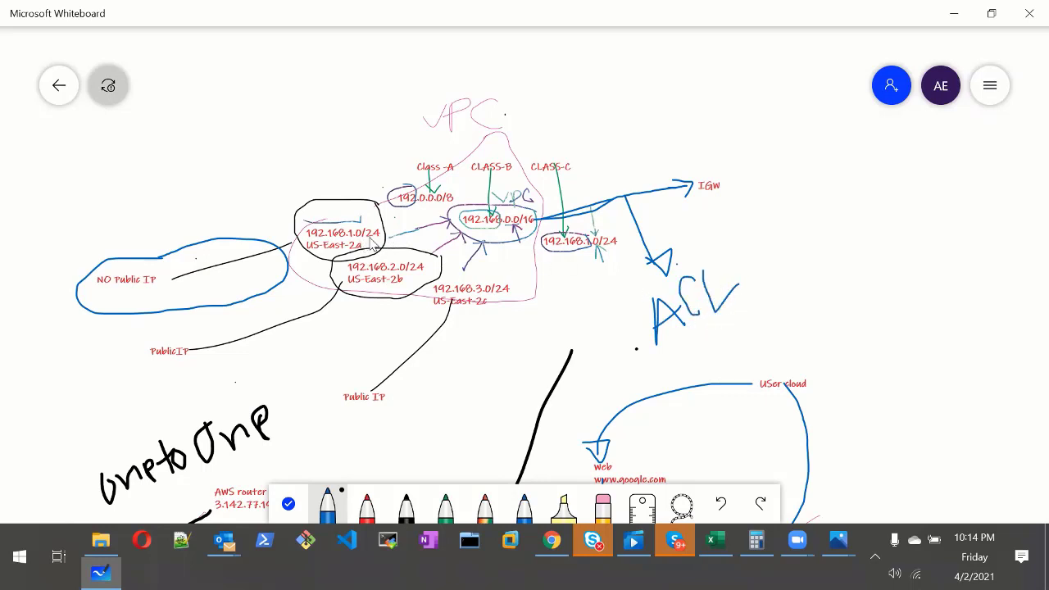
Step: Switch to Chrome, look at the network ACLs and the network ACL creation form, and return to the ACL list
click(552, 539)
scroll(88, 428, down, 5)
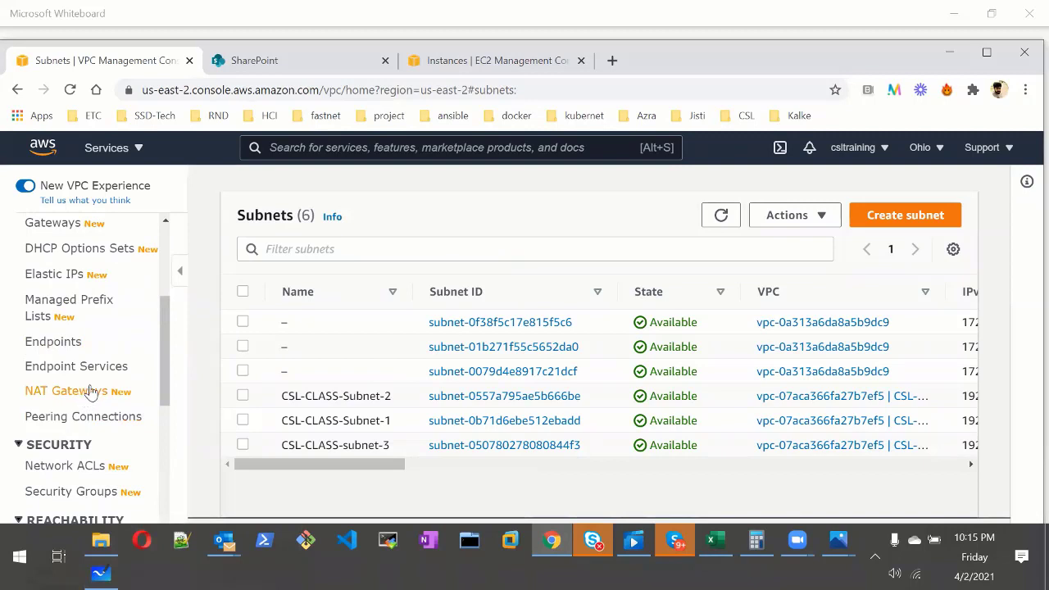
scroll(87, 397, down, 2)
click(78, 305)
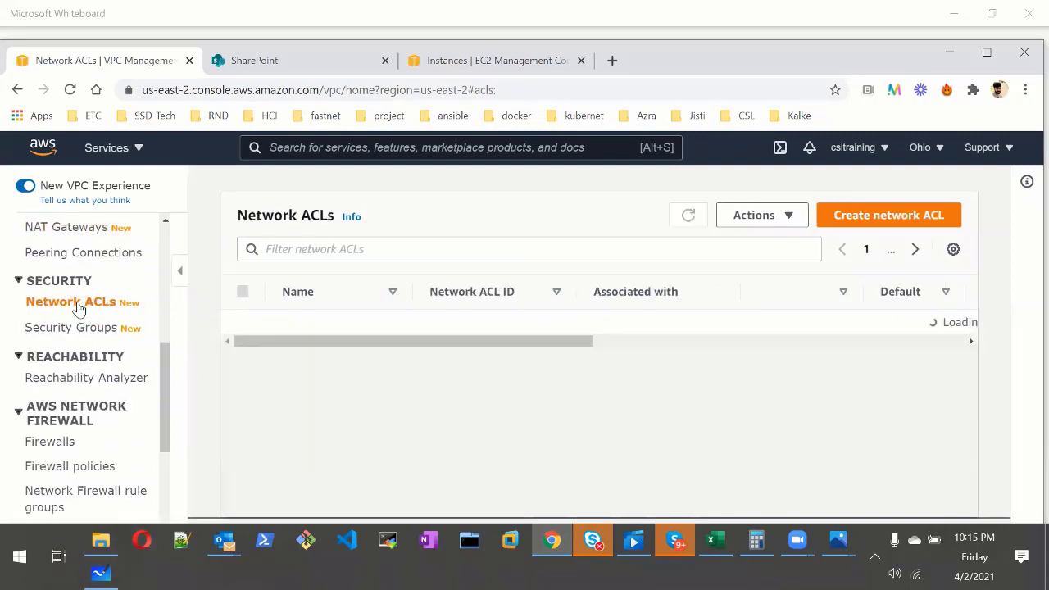
click(891, 213)
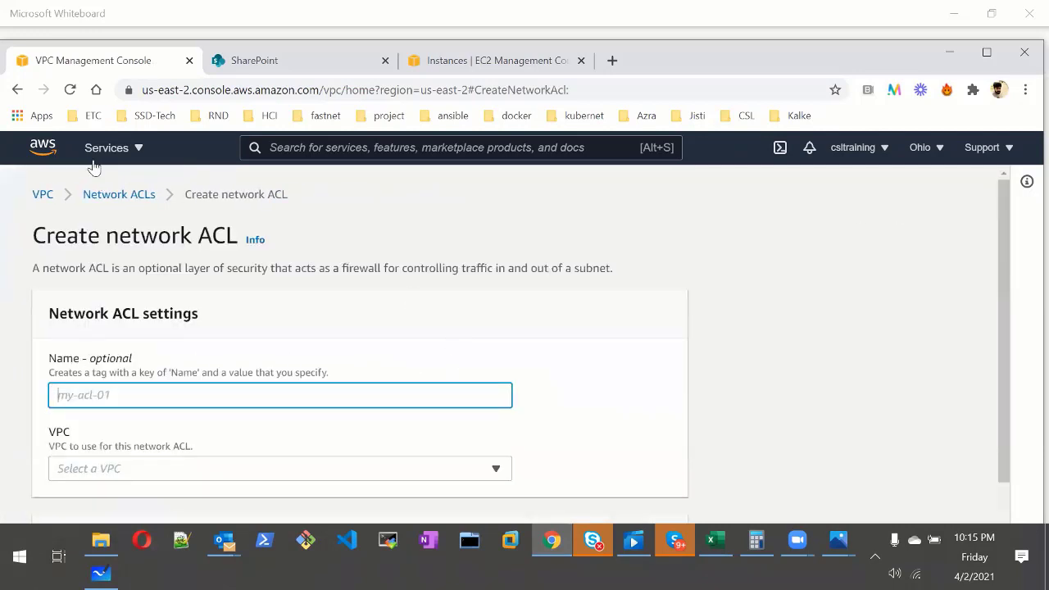
click(119, 197)
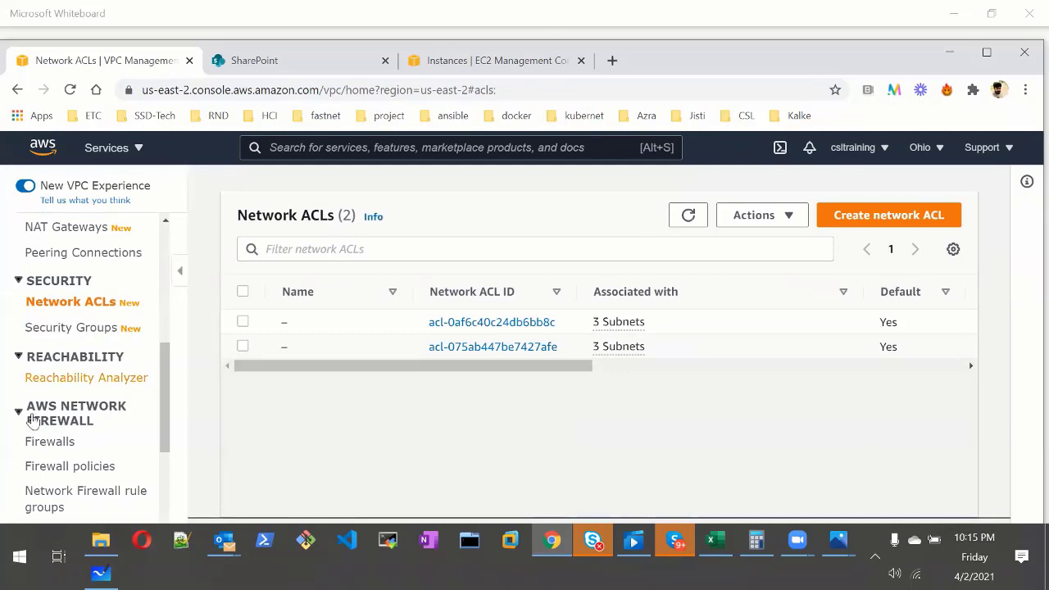
Step: Open the list of NAT gateways in the VPC console
scroll(90, 379, up, 3)
scroll(101, 379, up, 1)
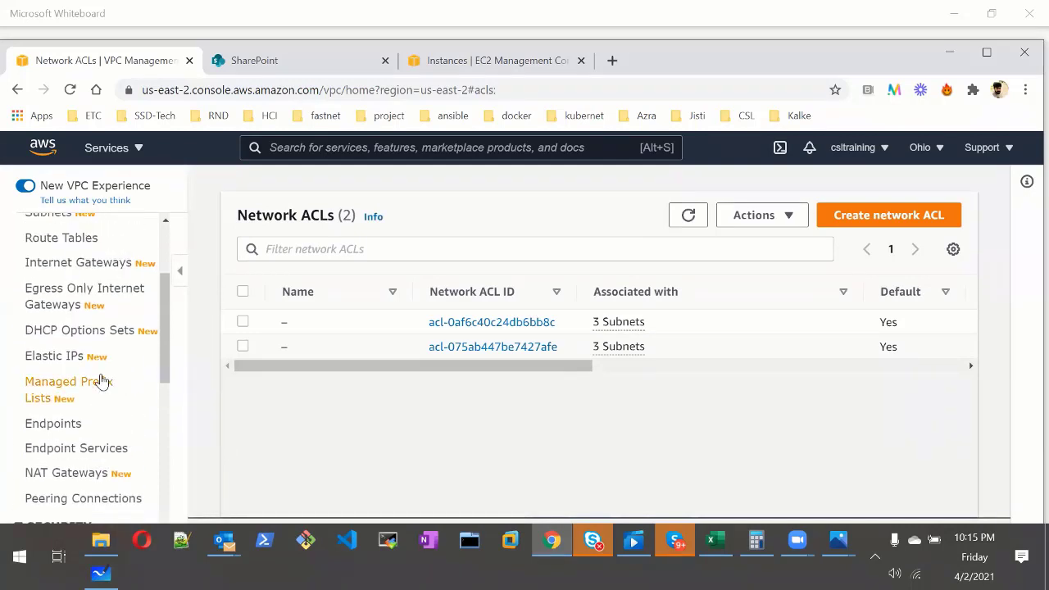
click(64, 476)
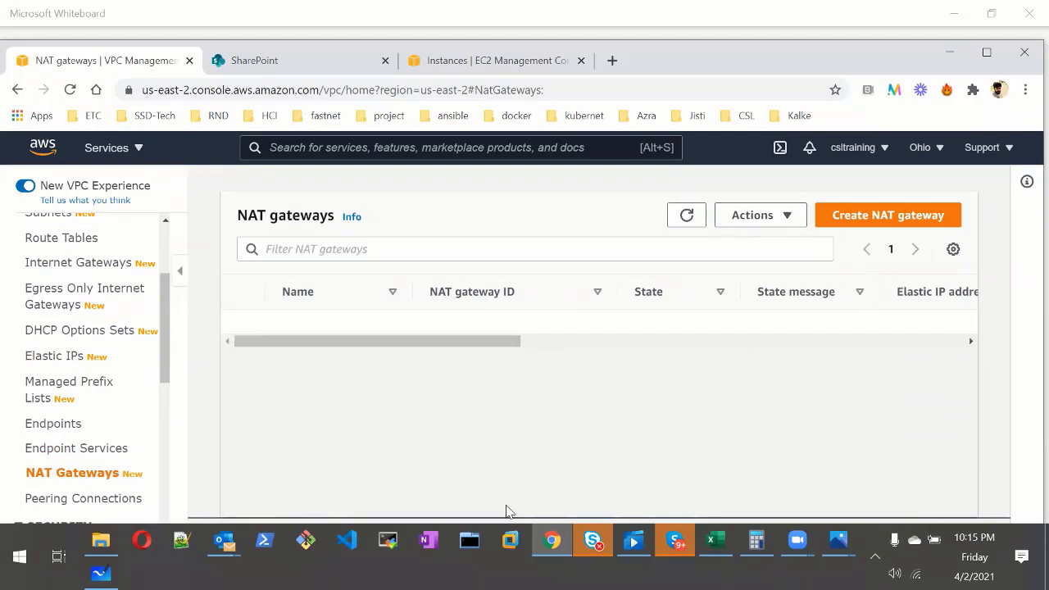
Step: Switch to Microsoft Whiteboard and draw a blue arrow rising from the ellipse around the NO Public IP label
click(101, 573)
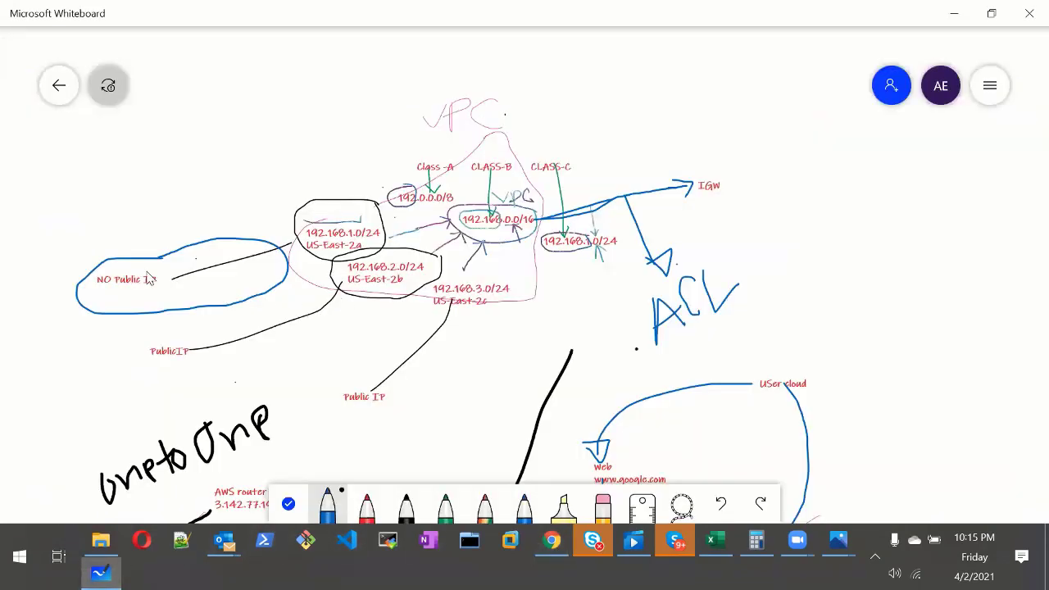
mouse_move(131, 253)
mouse_down()
mouse_move(182, 139)
mouse_move(195, 154)
mouse_move(214, 110)
mouse_move(154, 129)
mouse_up()
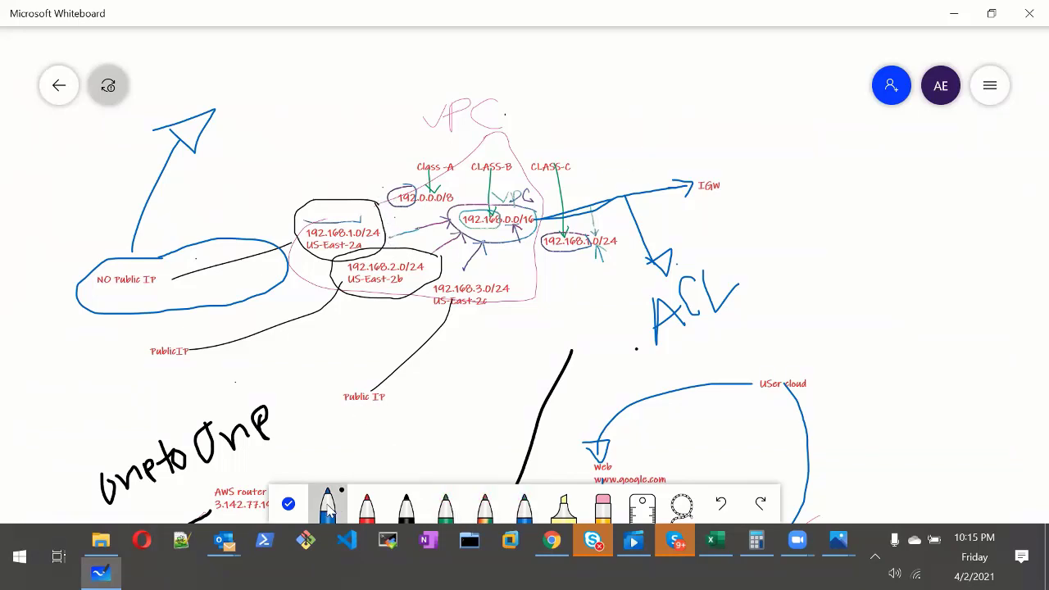
Step: Add the text label "NAT GW" and place it above the circled 192.168.1.0/24 subnet
click(287, 504)
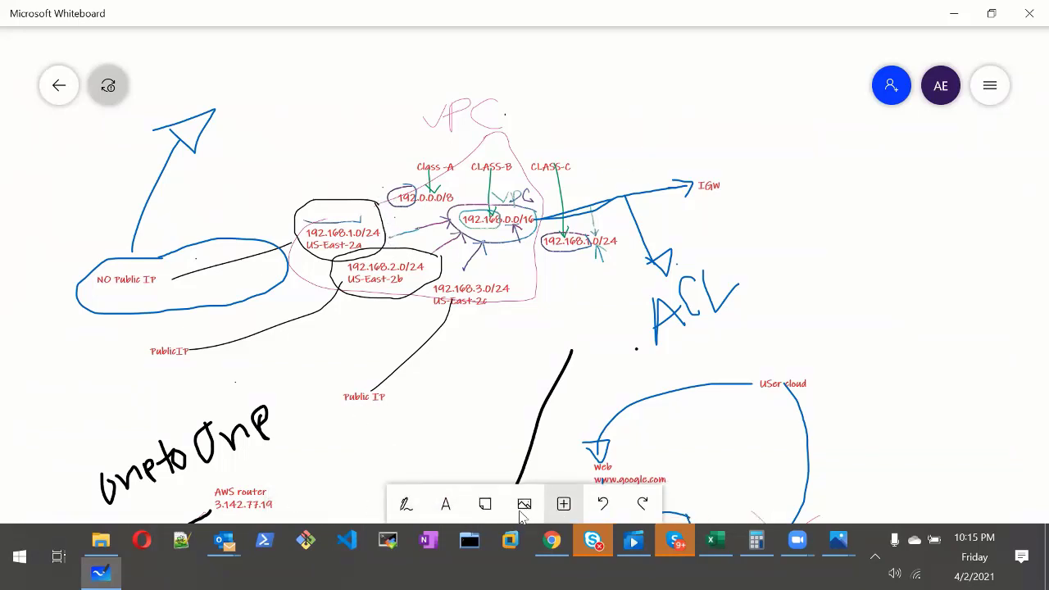
click(445, 503)
drag(630, 257, 615, 253)
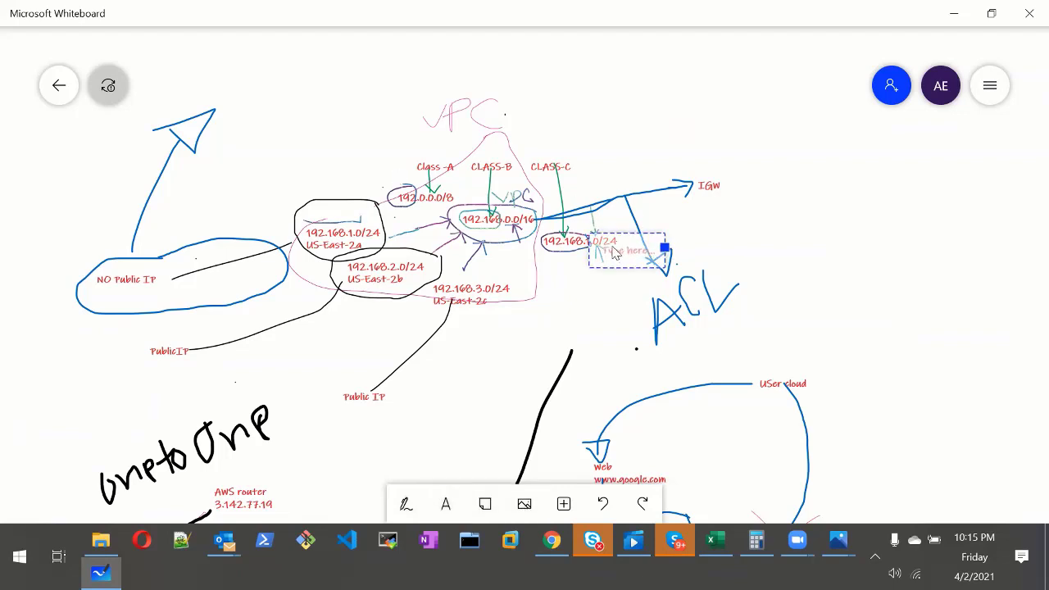
text(NAT G)
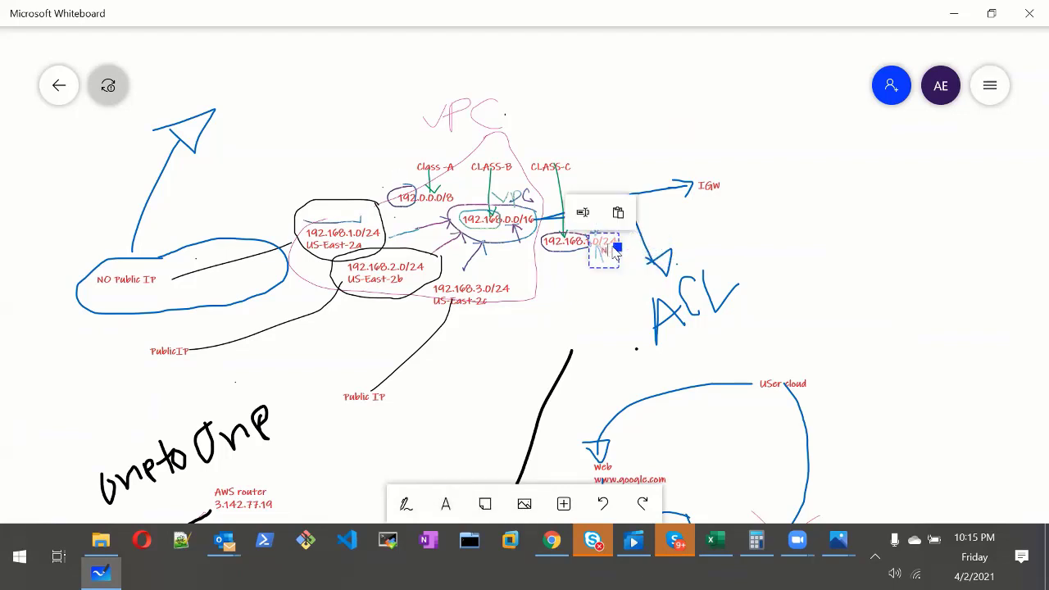
text(W)
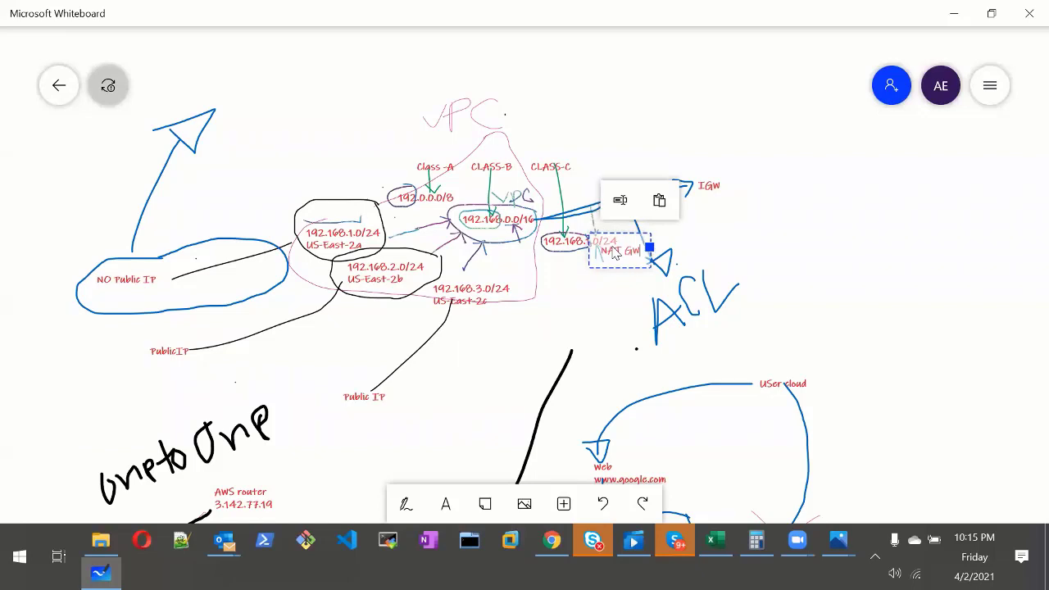
scroll(597, 292, down, 3)
scroll(510, 298, down, 2)
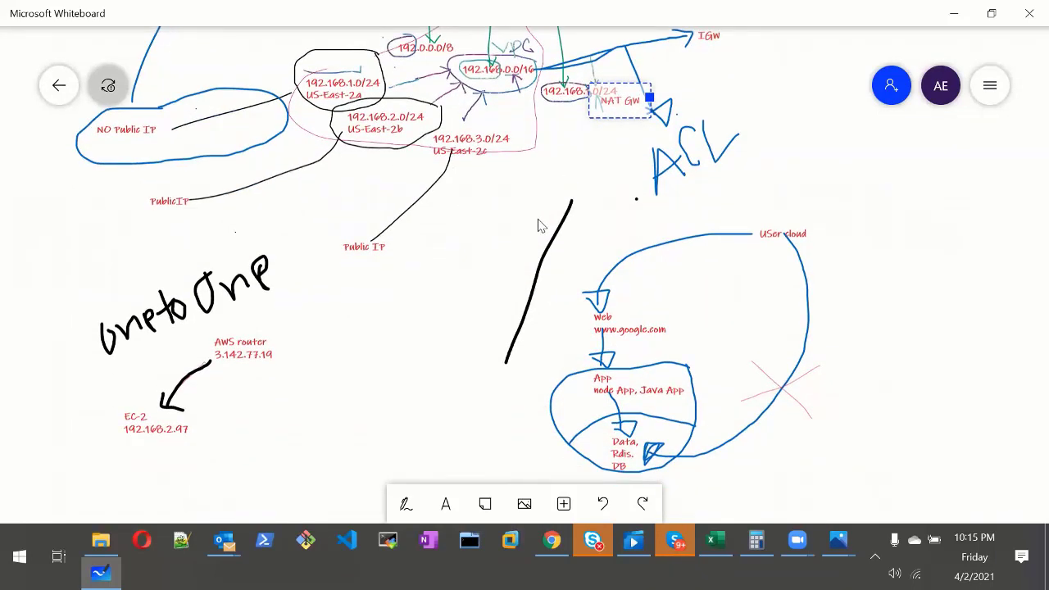
ctrl+scroll(539, 225, up, 3)
ctrl+scroll(588, 138, up, 2)
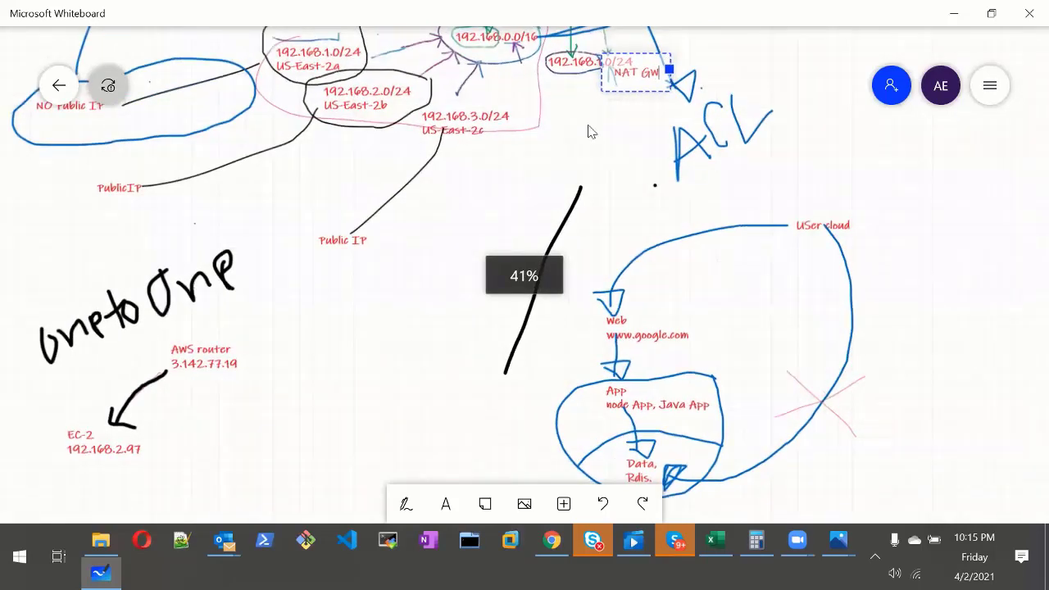
ctrl+scroll(590, 137, down, 3)
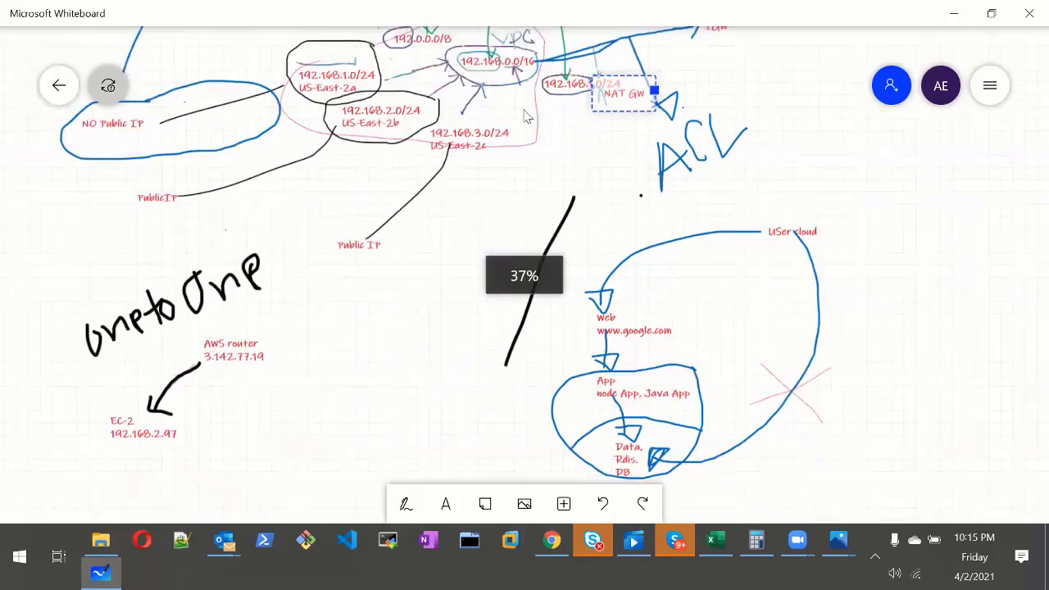
click(842, 204)
scroll(413, 399, up, 3)
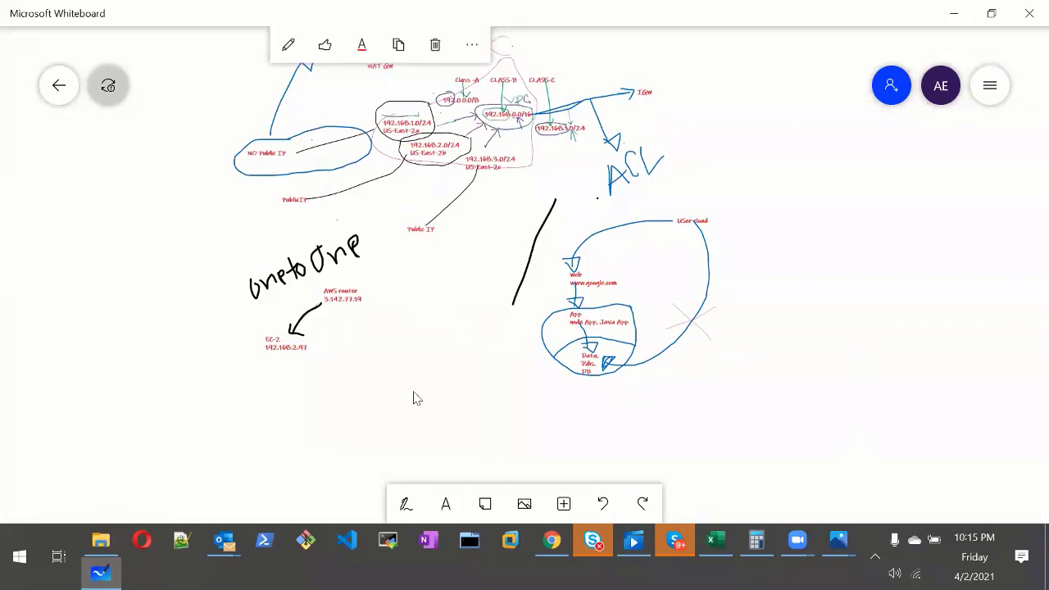
Step: Draw a blue stroke from the circled 192.168.1.0/24 subnet up to the NAT GW label
click(406, 504)
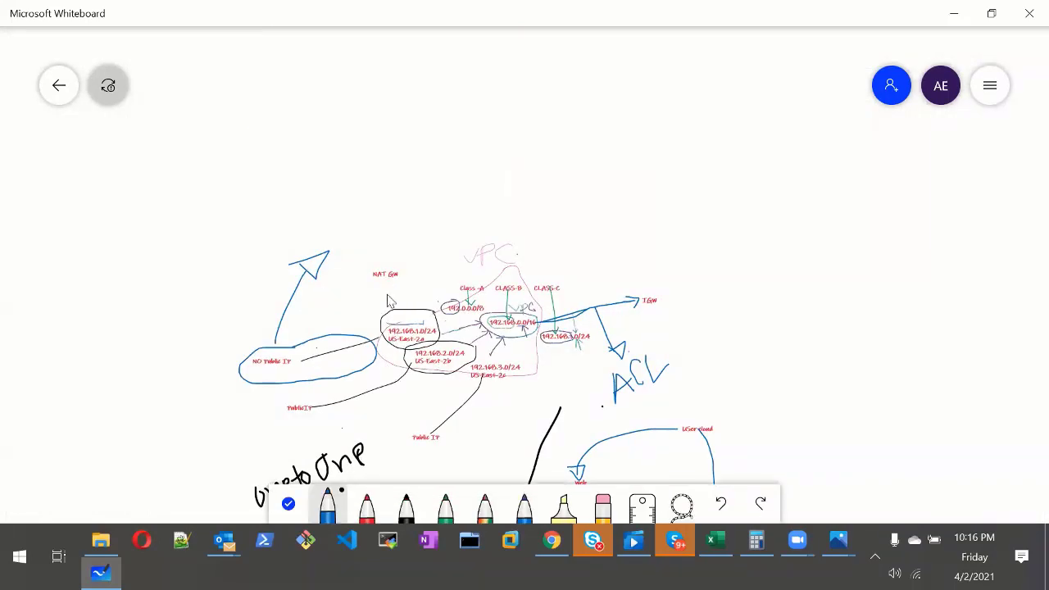
mouse_move(400, 309)
mouse_down()
mouse_move(384, 282)
mouse_move(409, 289)
mouse_up()
Step: Switch to Chrome and start a new NAT gateway named CSL-CLASS-NAT-GW-Sub-1 in the CSL-CLASS-Subnet-1 subnet
click(556, 545)
click(890, 218)
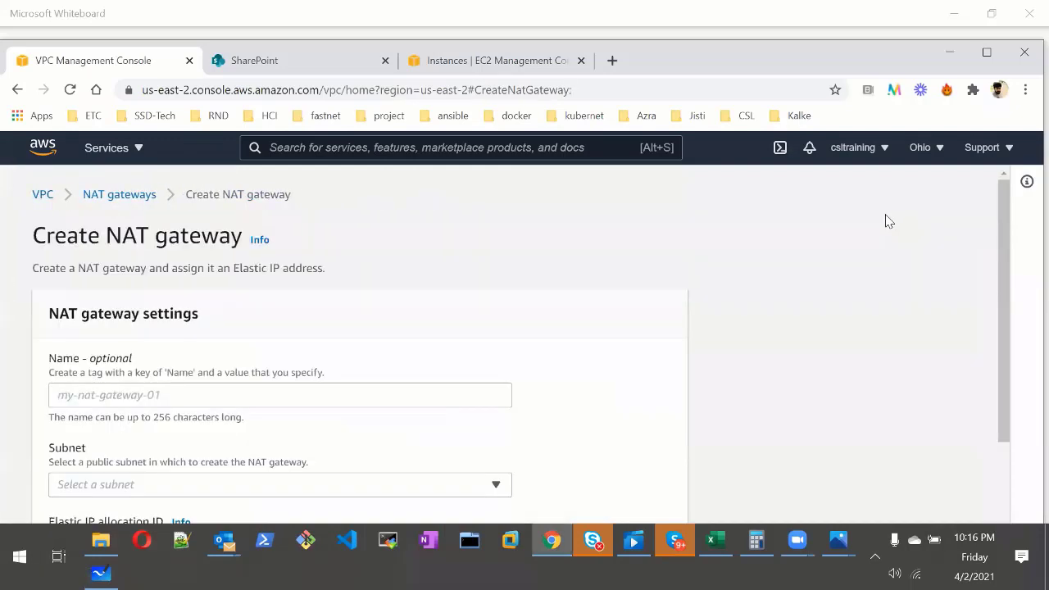
click(121, 397)
text(CSL-CLASS)
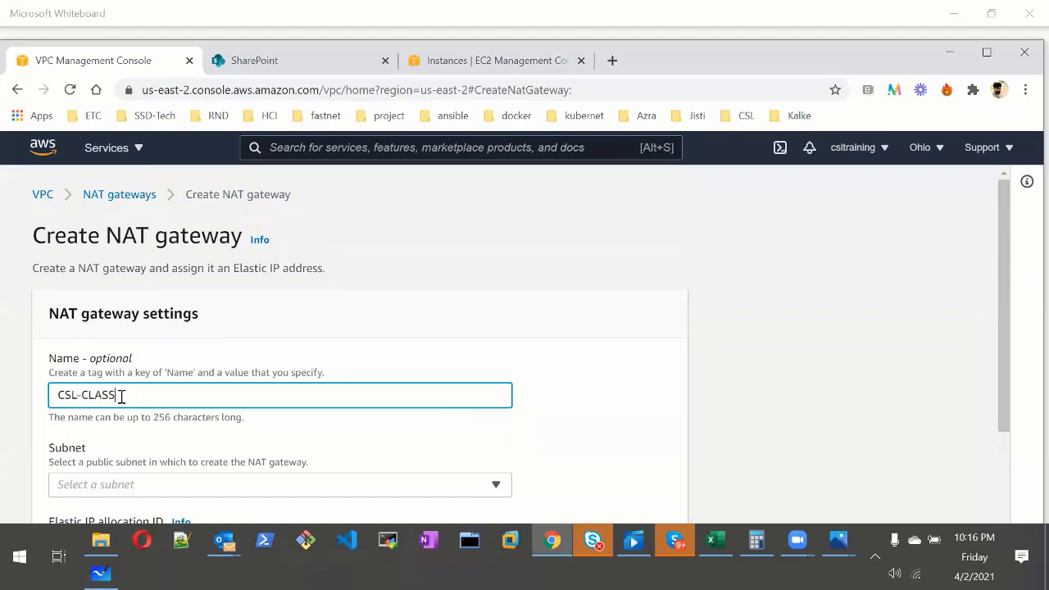
text(-NAT-GW-Sub-1)
click(182, 486)
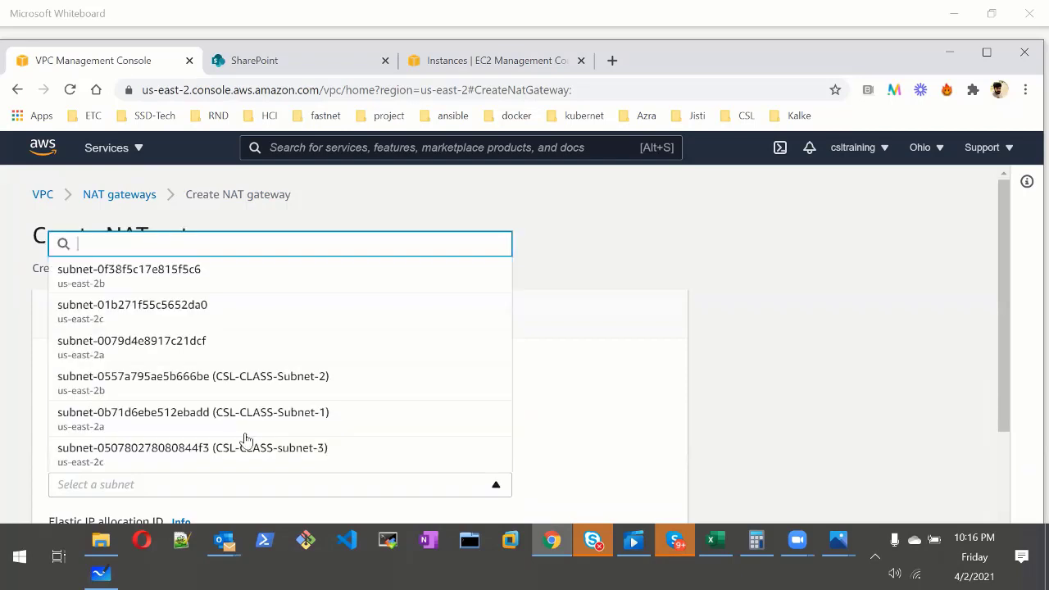
click(336, 420)
Step: Maximize the browser window and try to create the NAT gateway without assigning an Elastic IP
scroll(508, 391, down, 3)
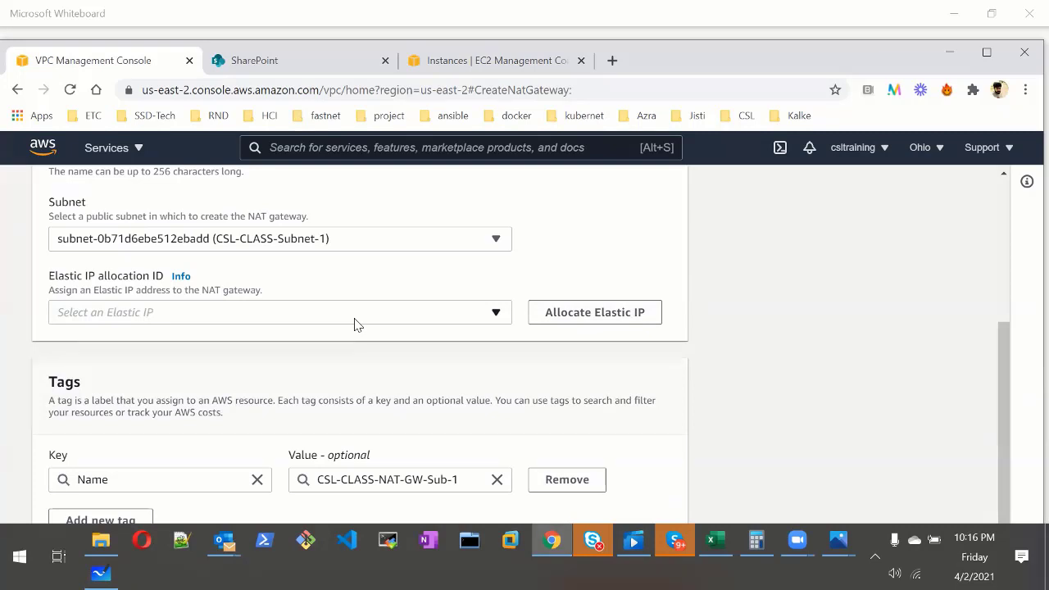
scroll(400, 340, down, 1)
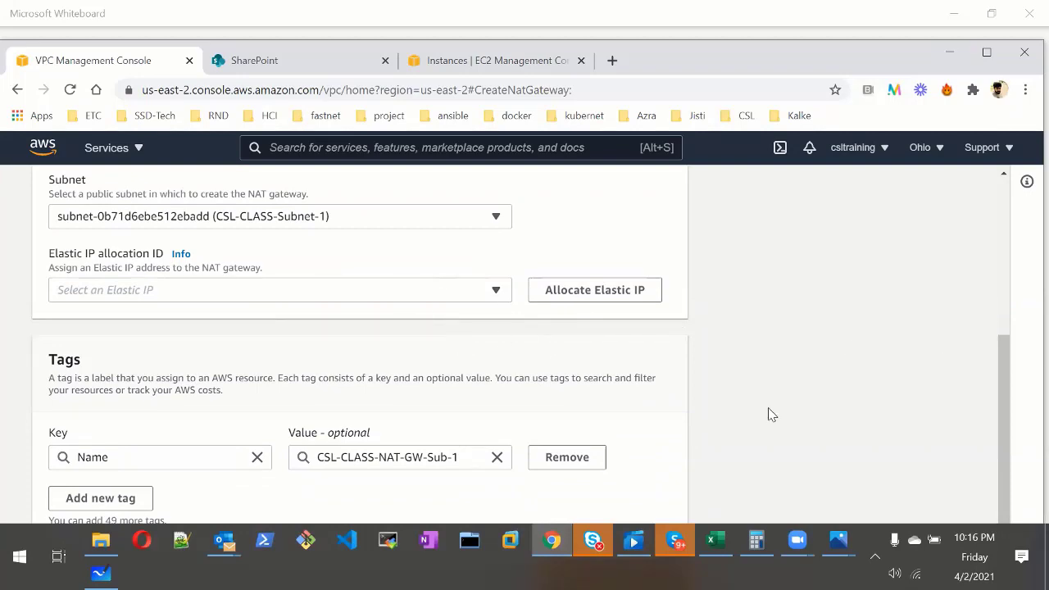
click(987, 51)
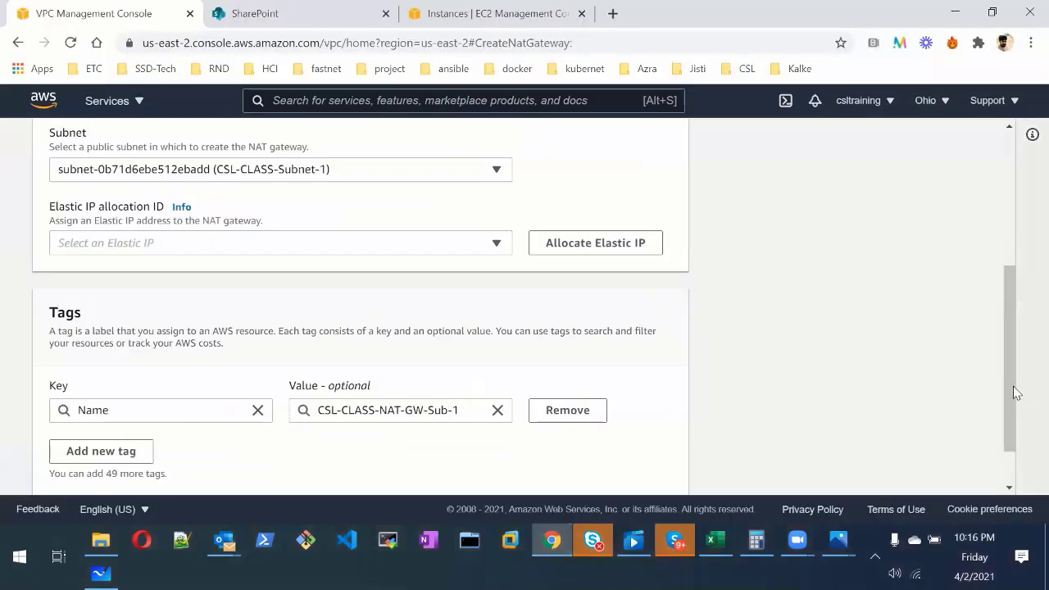
scroll(1009, 393, down, 1)
click(656, 467)
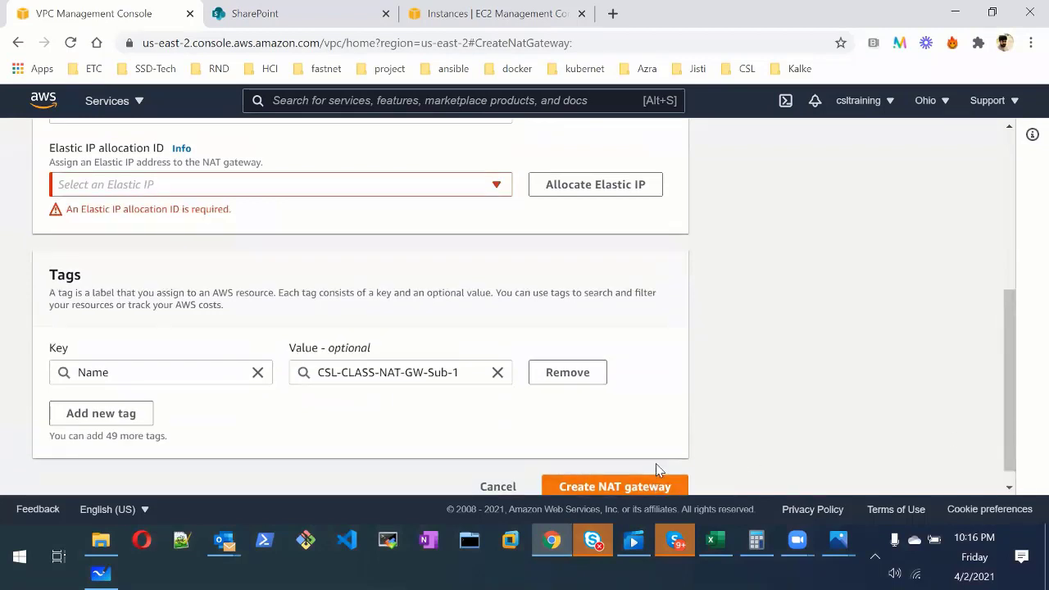
Step: Allocate a new Elastic IP address to the NAT gateway and check its allocation ID in the form
click(500, 184)
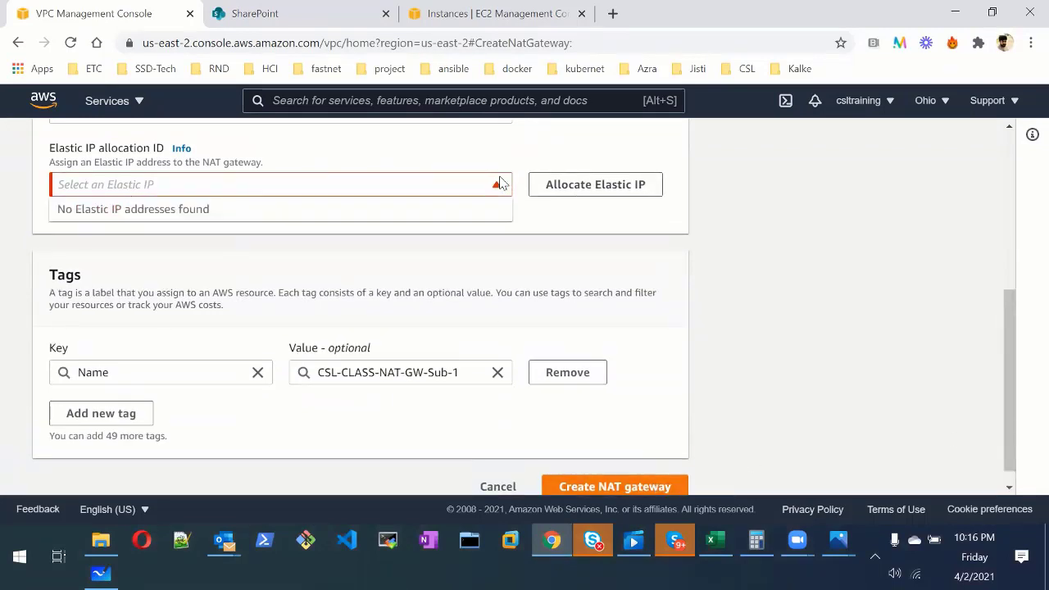
click(596, 183)
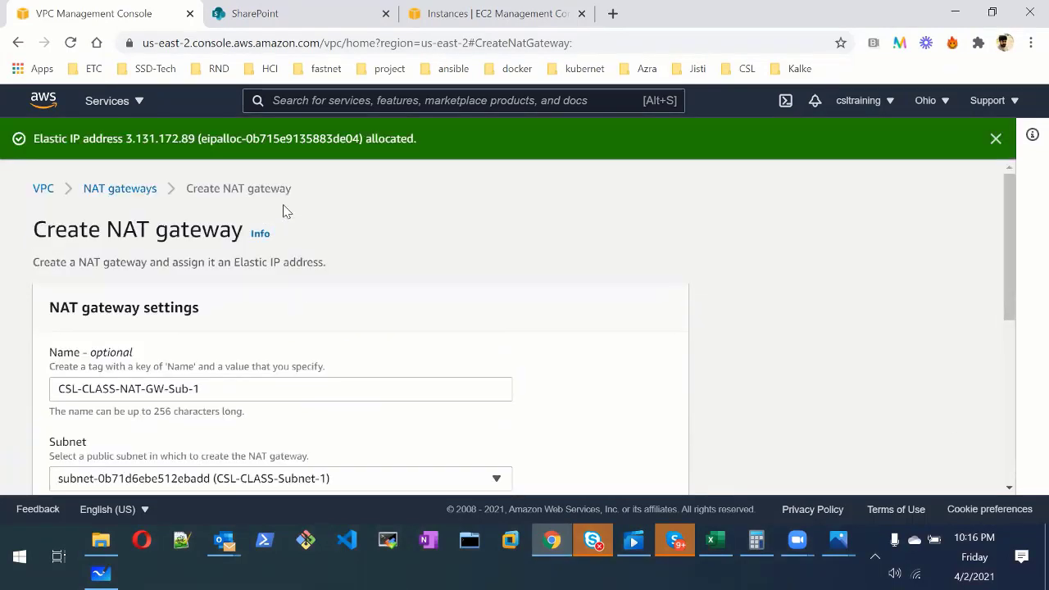
scroll(502, 312, down, 2)
scroll(503, 312, down, 2)
scroll(503, 306, up, 1)
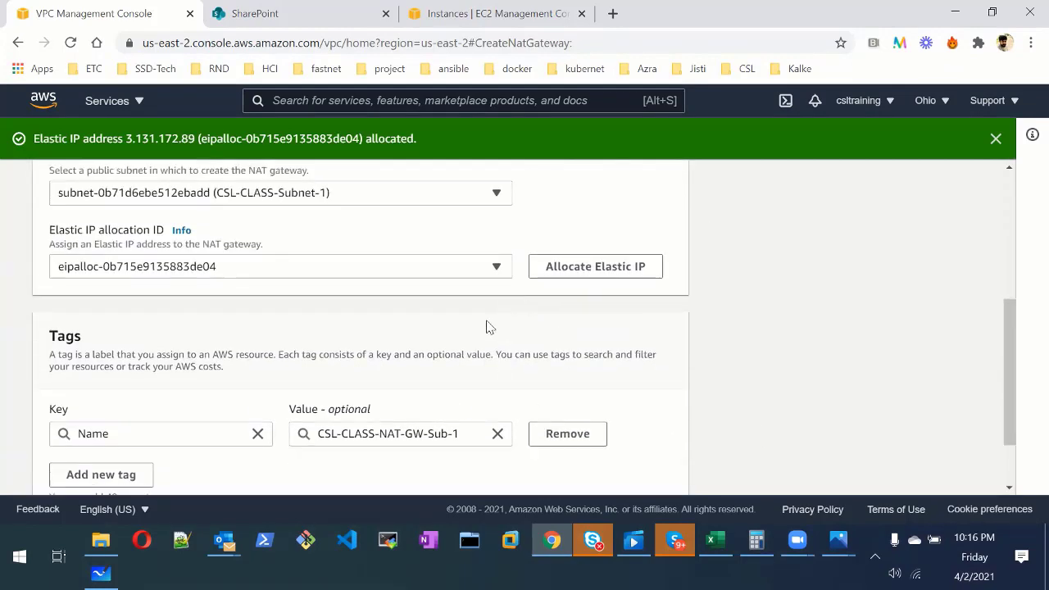
Step: Create the CSL-CLASS-NAT-GW-Sub-1 NAT gateway and dismiss the notification
scroll(489, 328, down, 1)
click(583, 466)
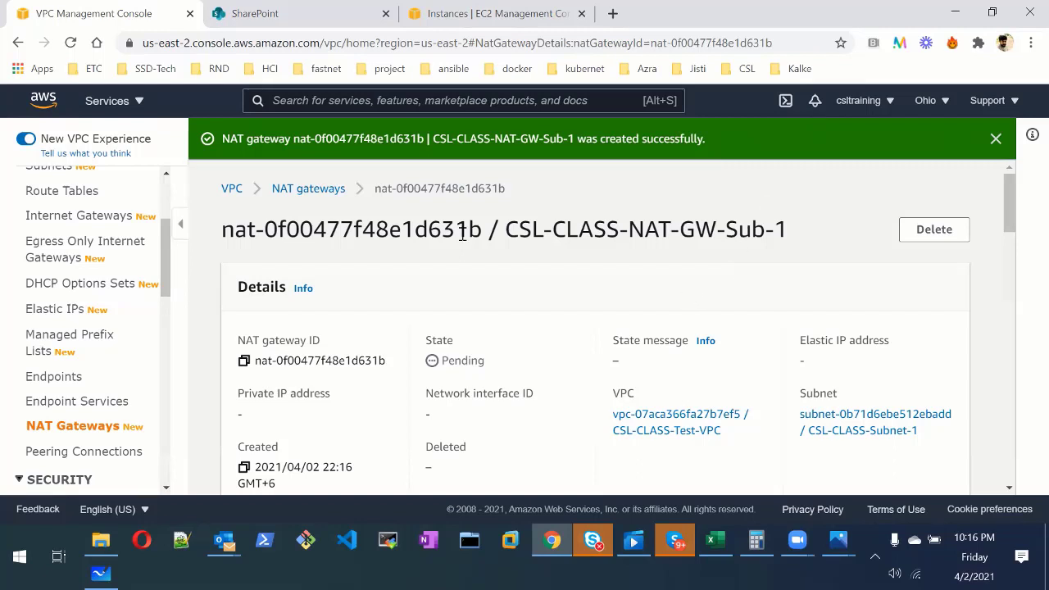
click(997, 141)
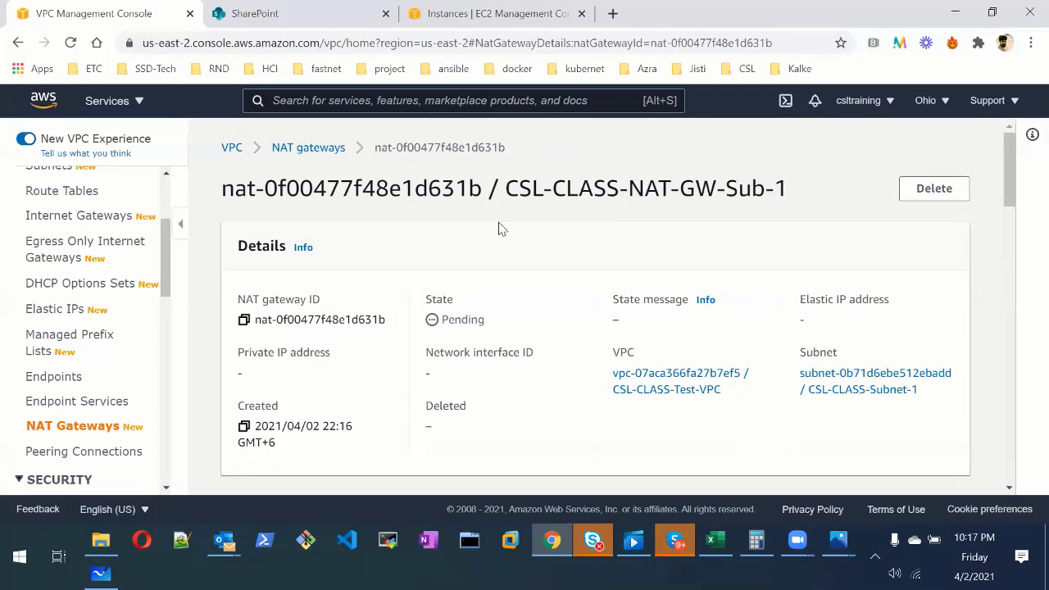
Step: Refresh the NAT gateways list until the state of CSL-CLASS-NAT-GW-Sub-1 updates, and open that gateway's details
click(313, 148)
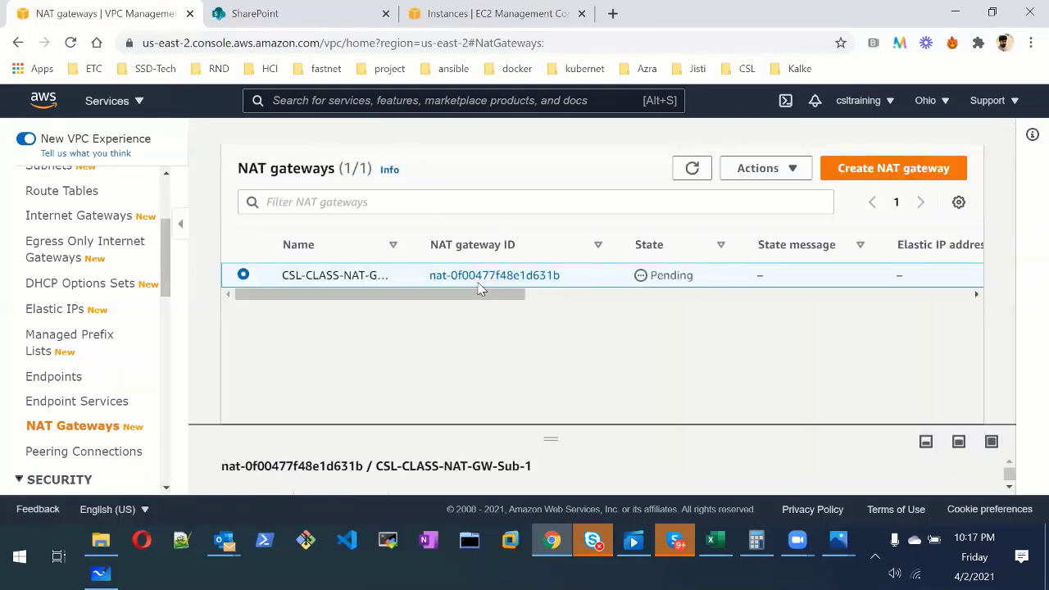
click(693, 168)
click(693, 168)
click(692, 168)
click(695, 169)
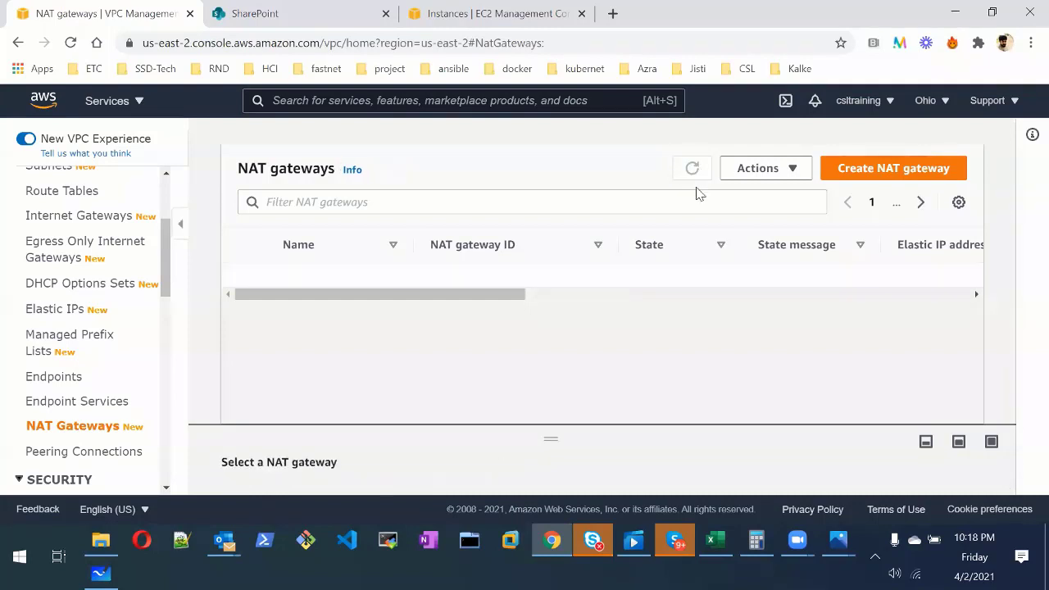
click(693, 174)
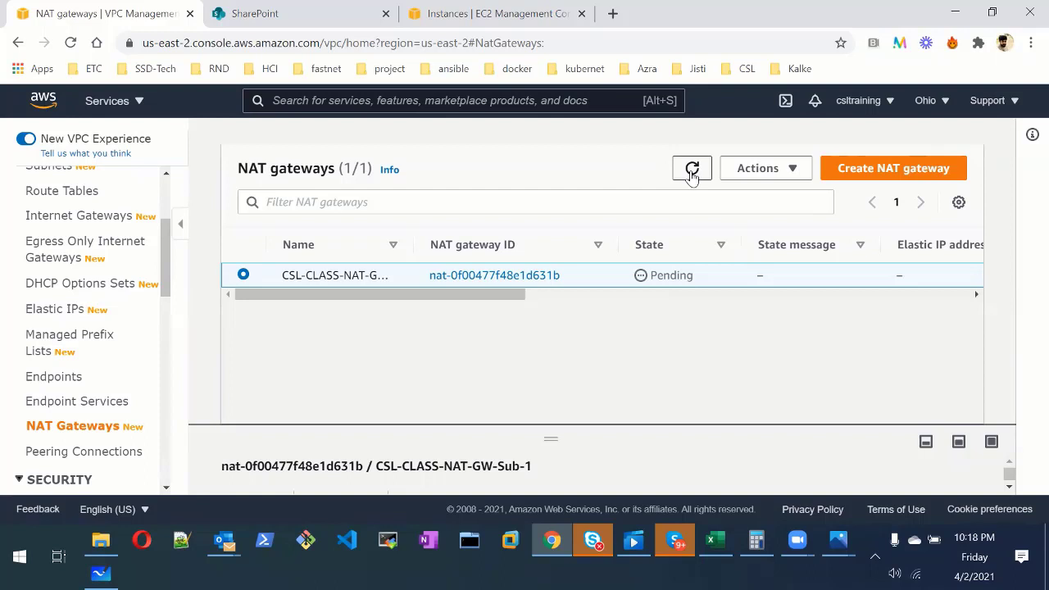
click(693, 172)
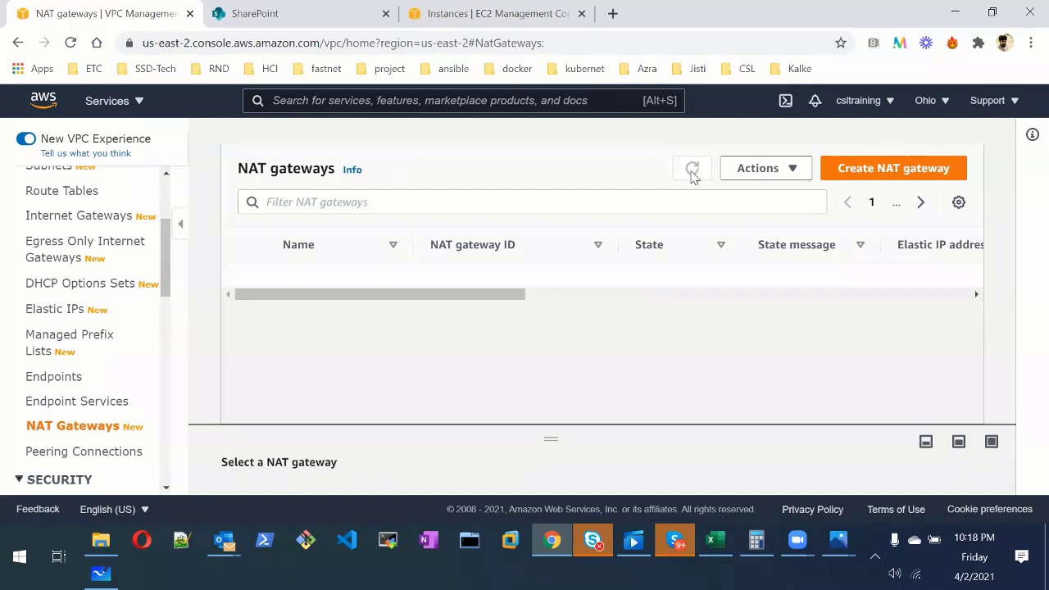
click(692, 173)
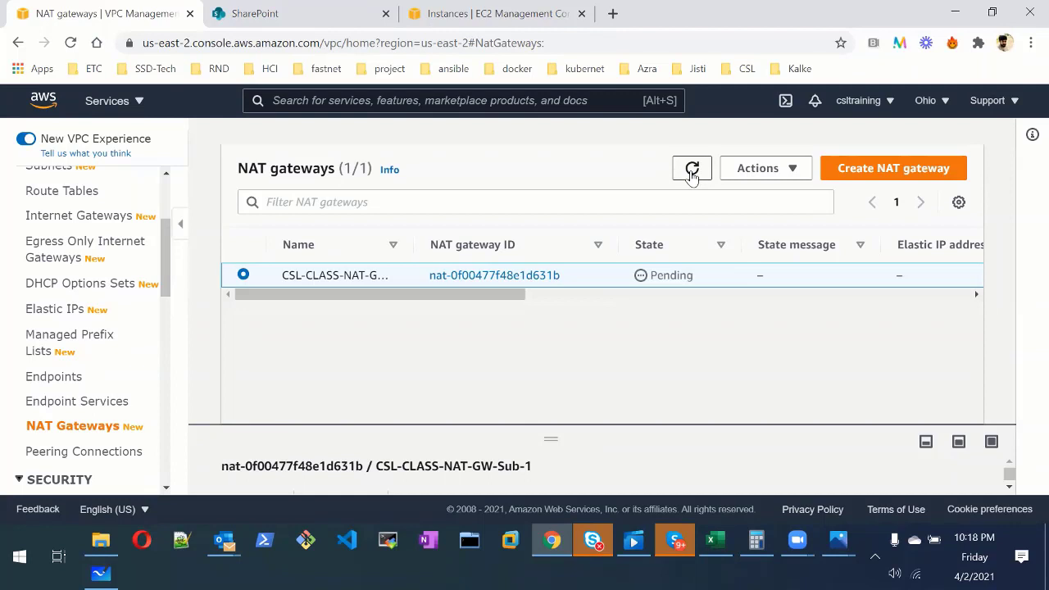
click(693, 172)
click(693, 169)
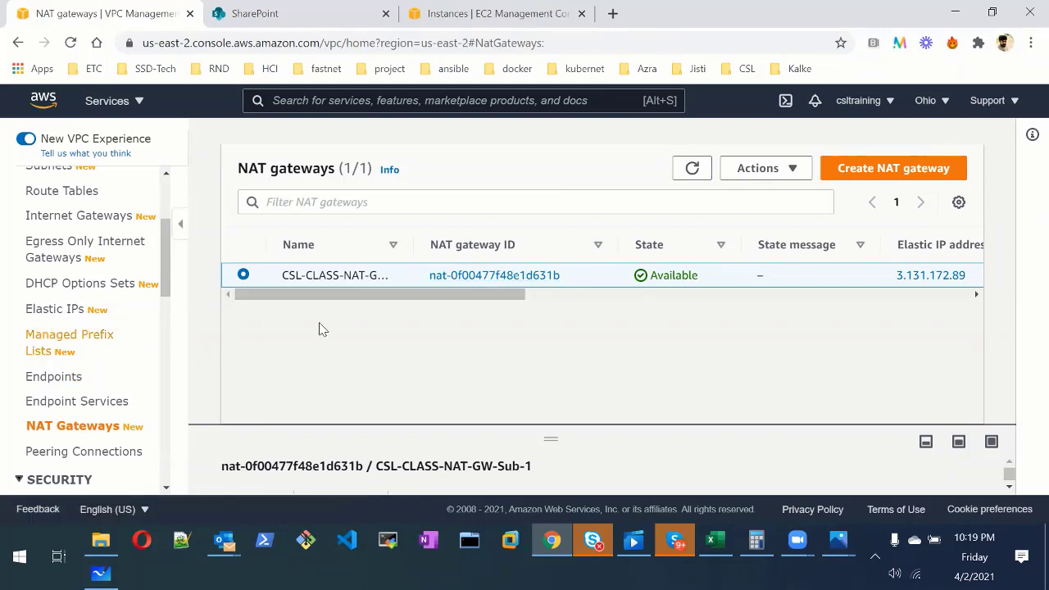
click(447, 277)
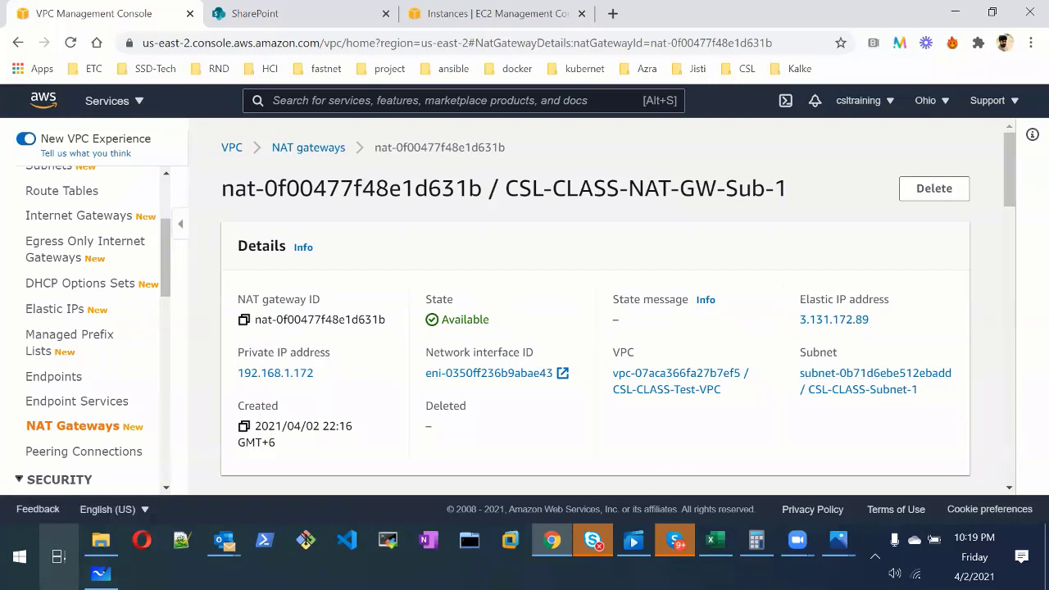
Step: Switch to Microsoft Whiteboard and draw a thin red loop around the NAT GW label, the 192.168.1.0/24 subnet and the NO Public IP note
click(58, 557)
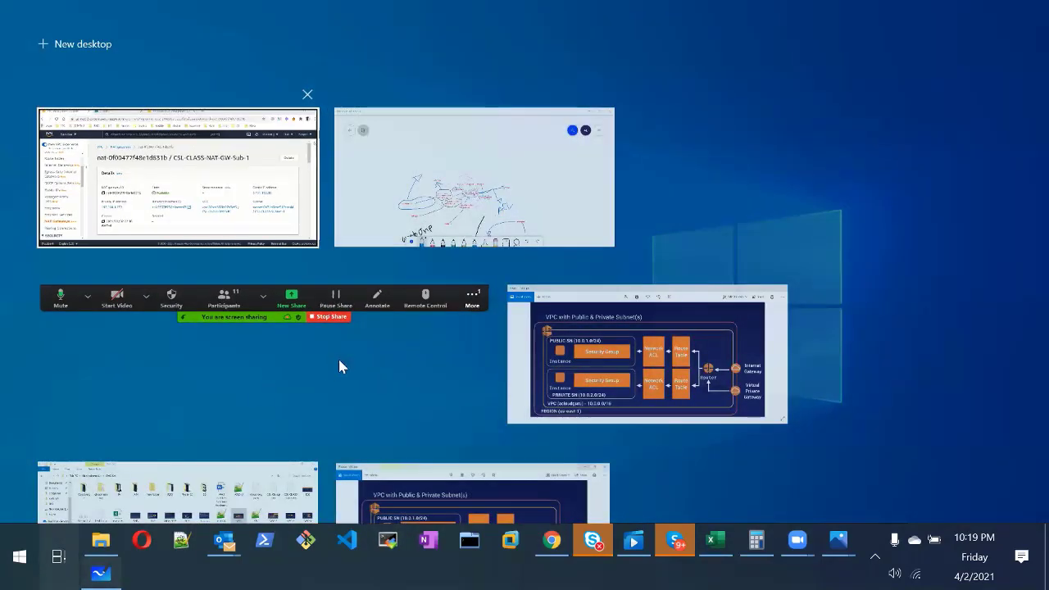
click(402, 213)
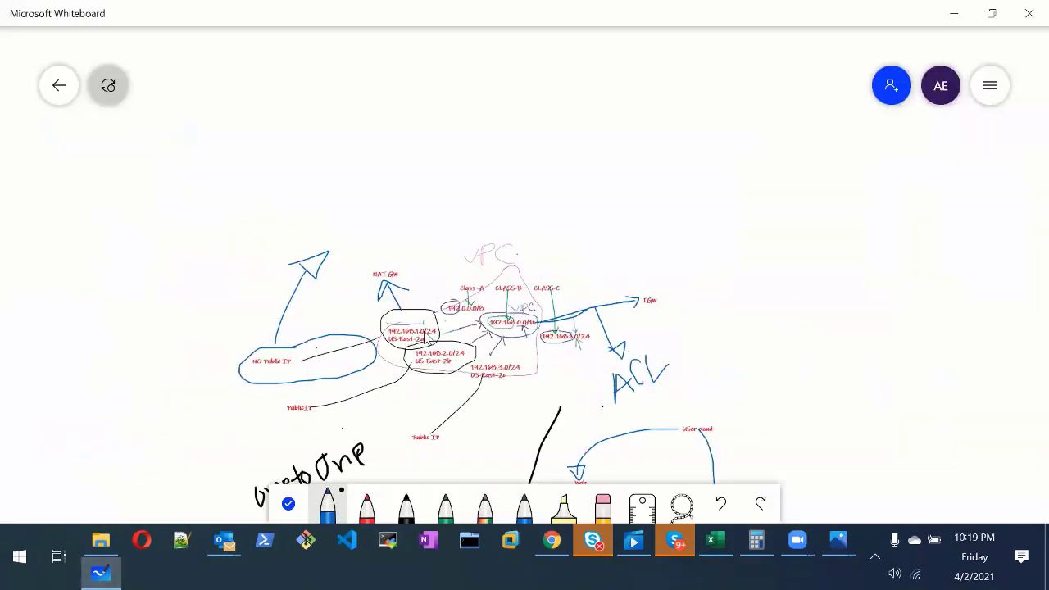
scroll(487, 319, up, 5)
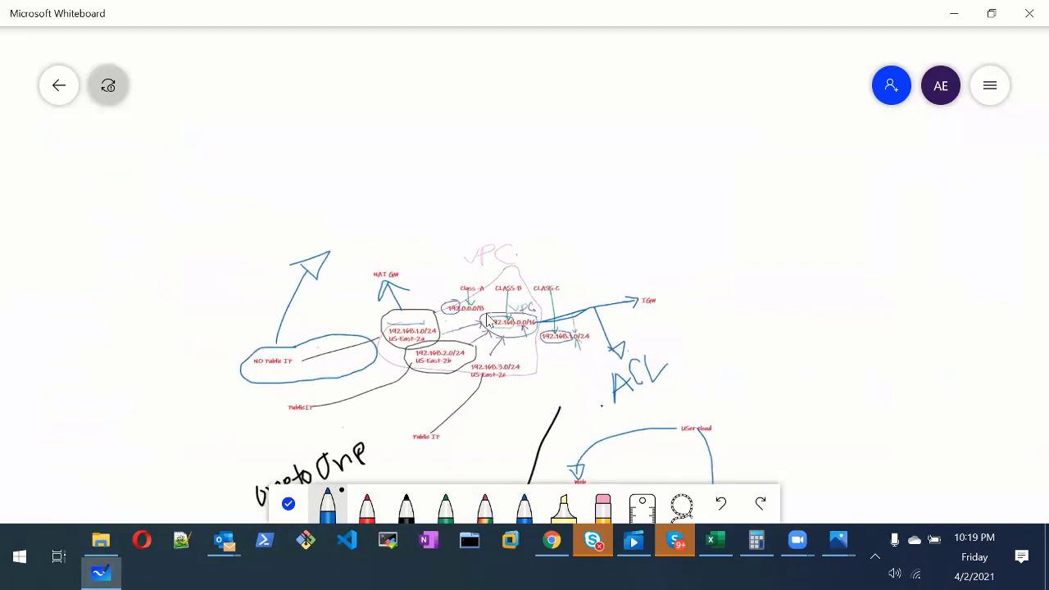
scroll(486, 319, up, 4)
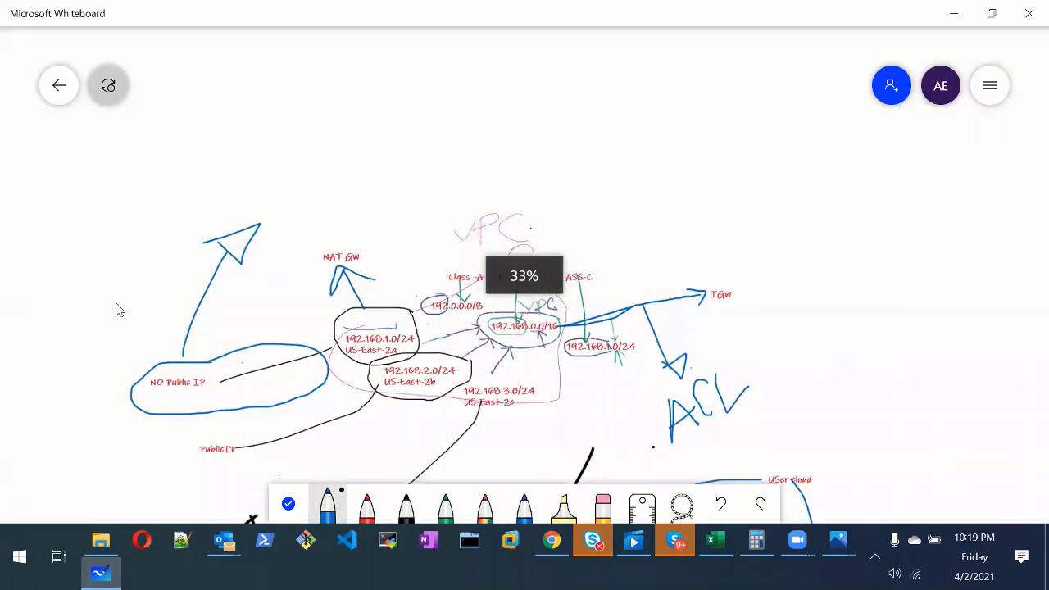
scroll(175, 292, up, 2)
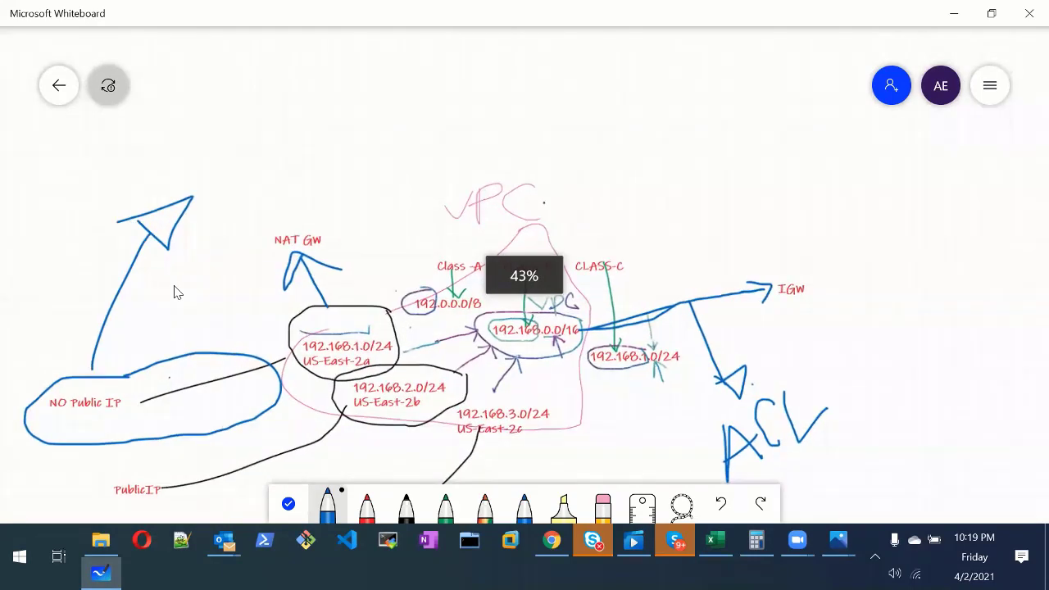
scroll(176, 293, up, 3)
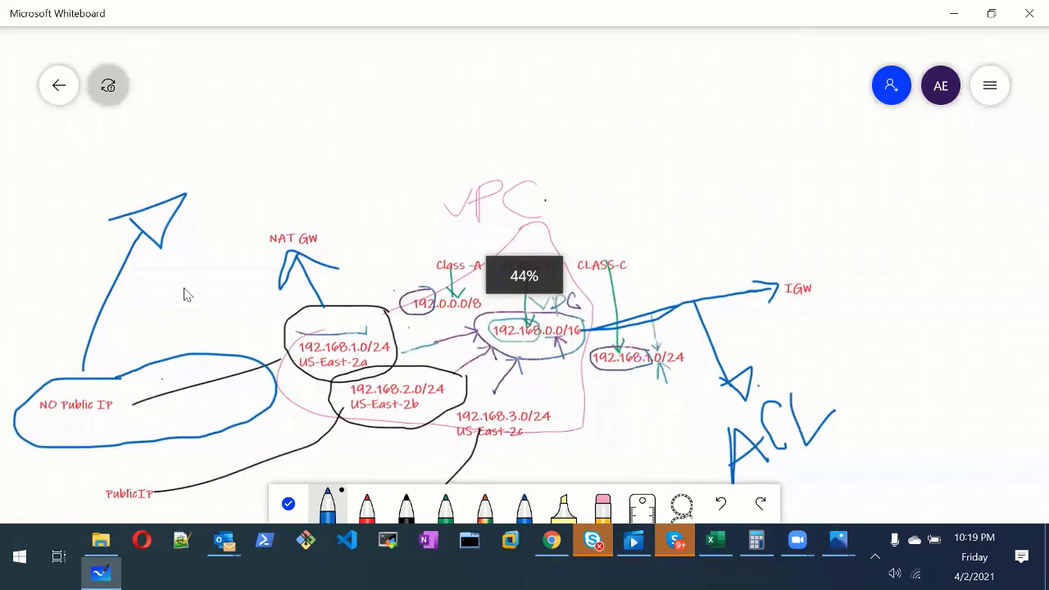
mouse_move(111, 302)
mouse_down()
mouse_move(265, 305)
mouse_move(352, 275)
mouse_up()
key(ctrl+z)
click(288, 504)
drag(118, 341, 177, 332)
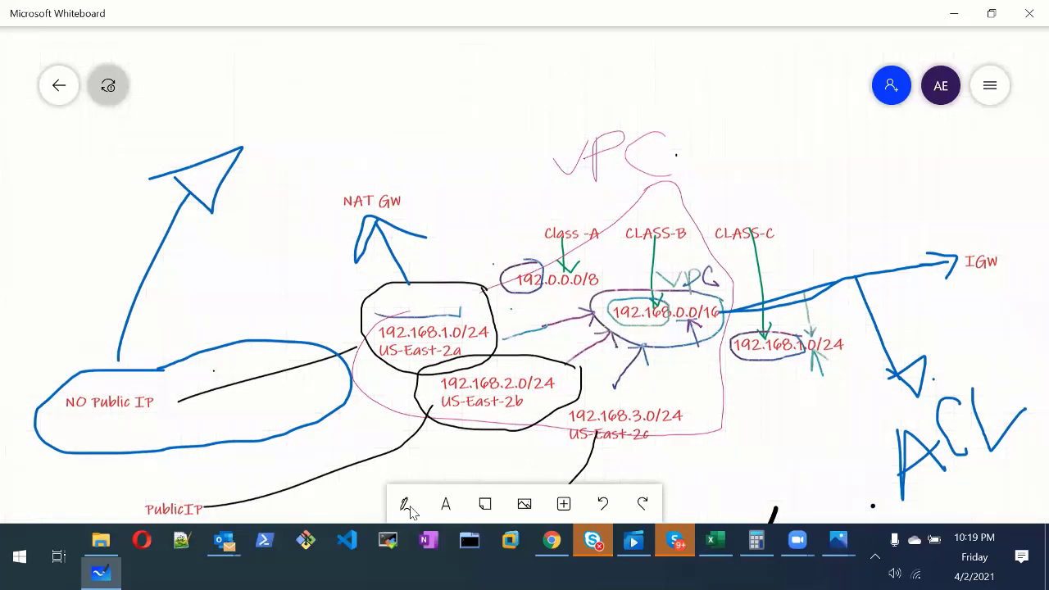
drag(368, 505, 393, 456)
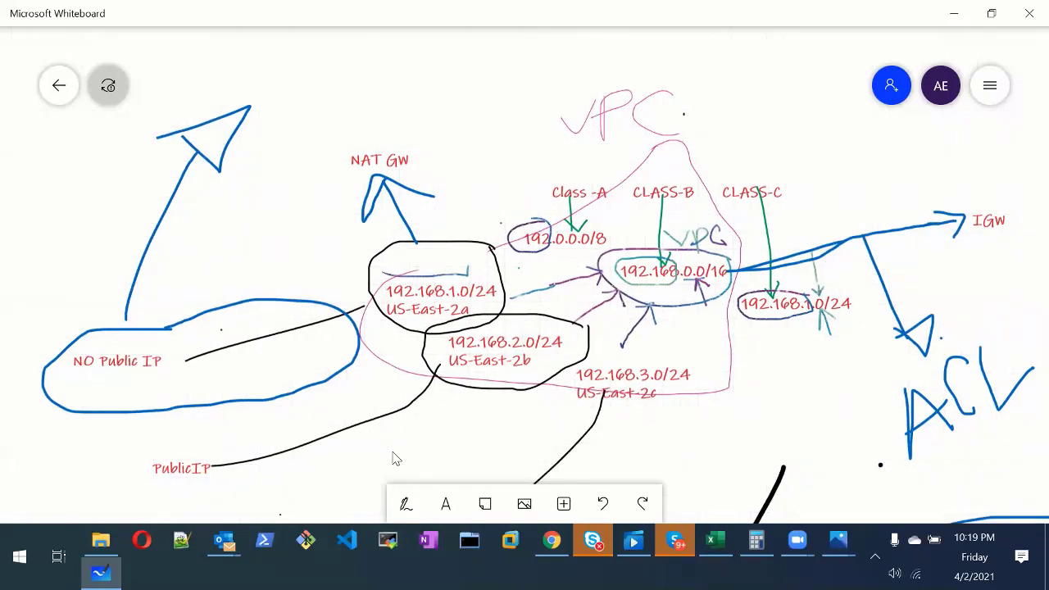
mouse_move(393, 125)
mouse_down()
mouse_move(47, 237)
mouse_move(133, 387)
mouse_move(361, 362)
mouse_move(508, 299)
mouse_move(473, 159)
mouse_move(379, 136)
mouse_up()
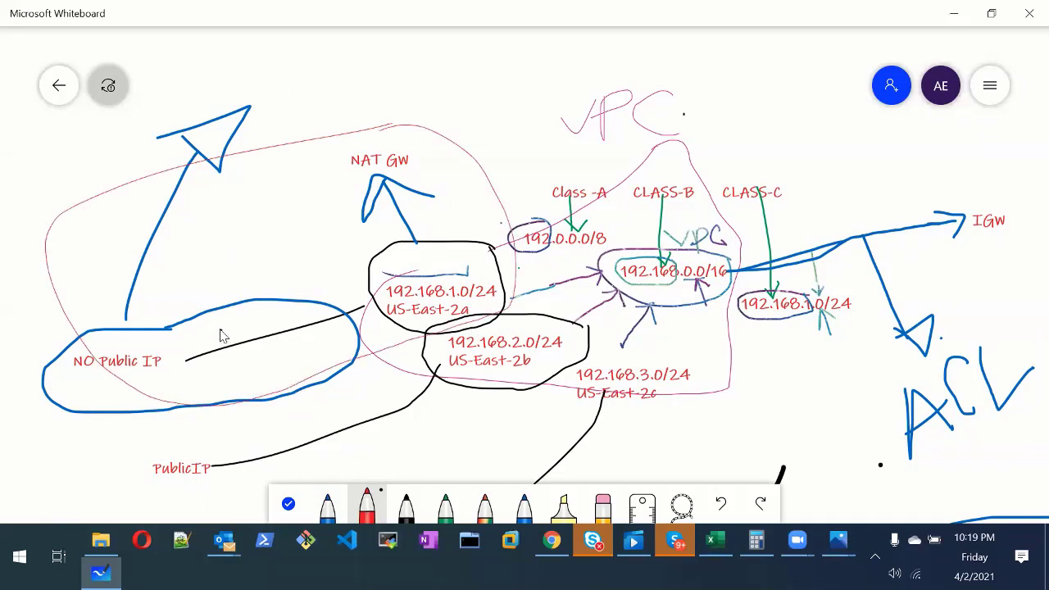
Step: Switch to Chrome and start launching a new EC2 instance from the instances list, with the browser window maximized
click(551, 539)
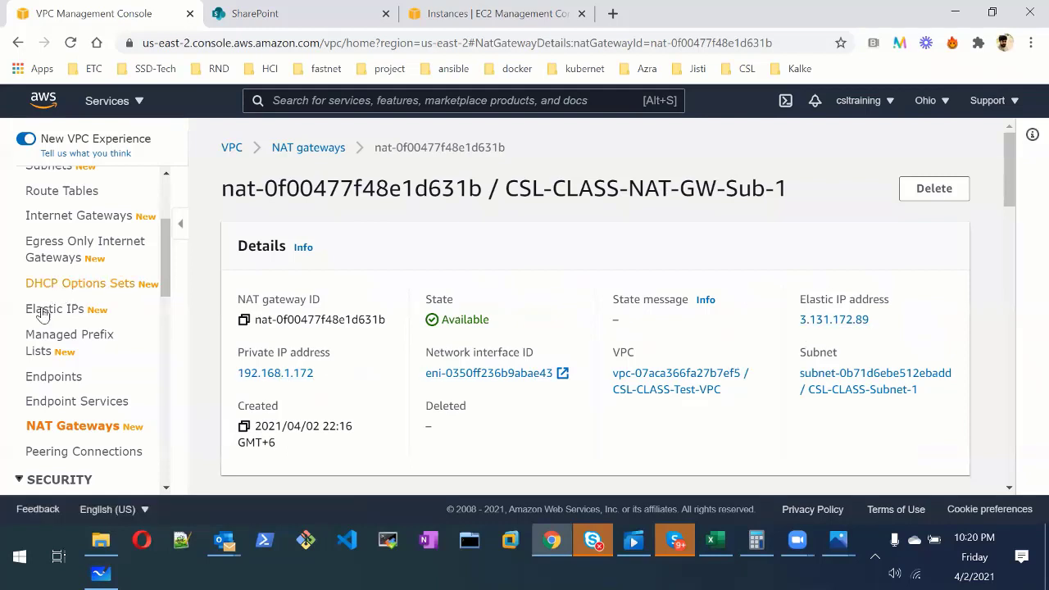
scroll(42, 314, up, 3)
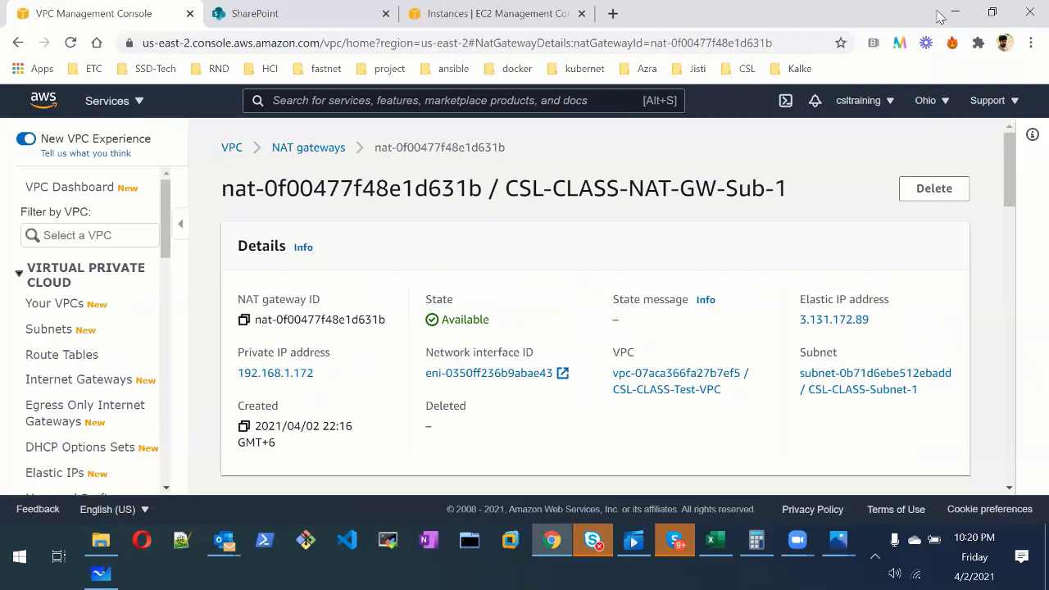
drag(918, 25, 876, 122)
click(487, 123)
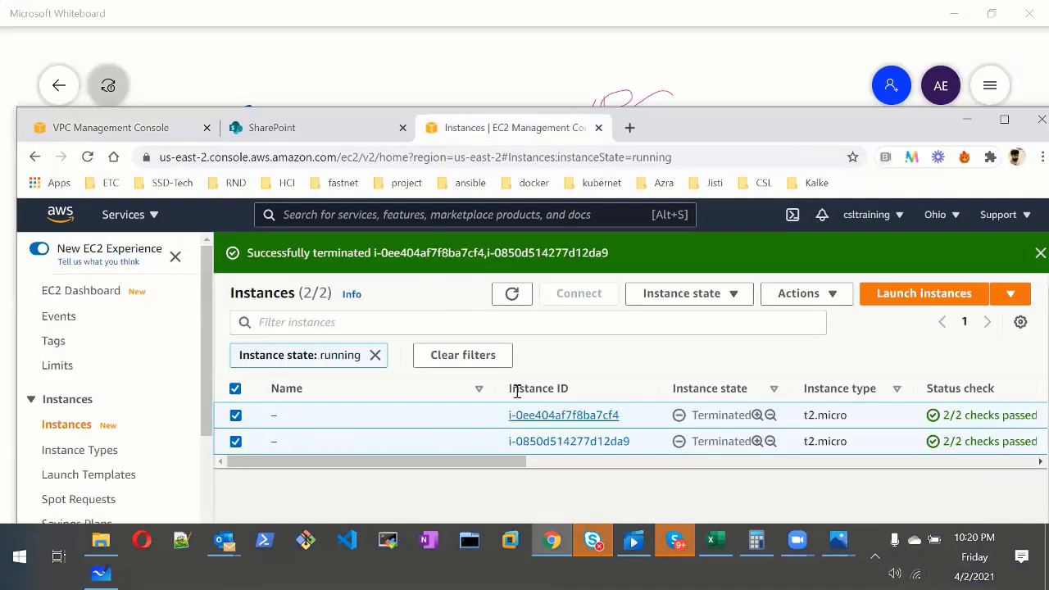
click(89, 425)
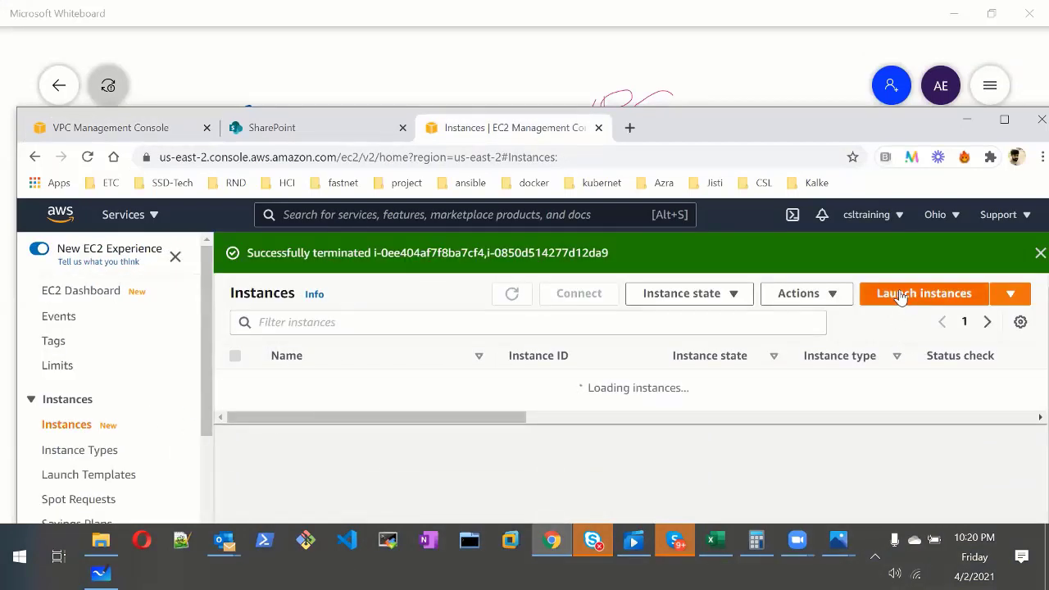
click(900, 295)
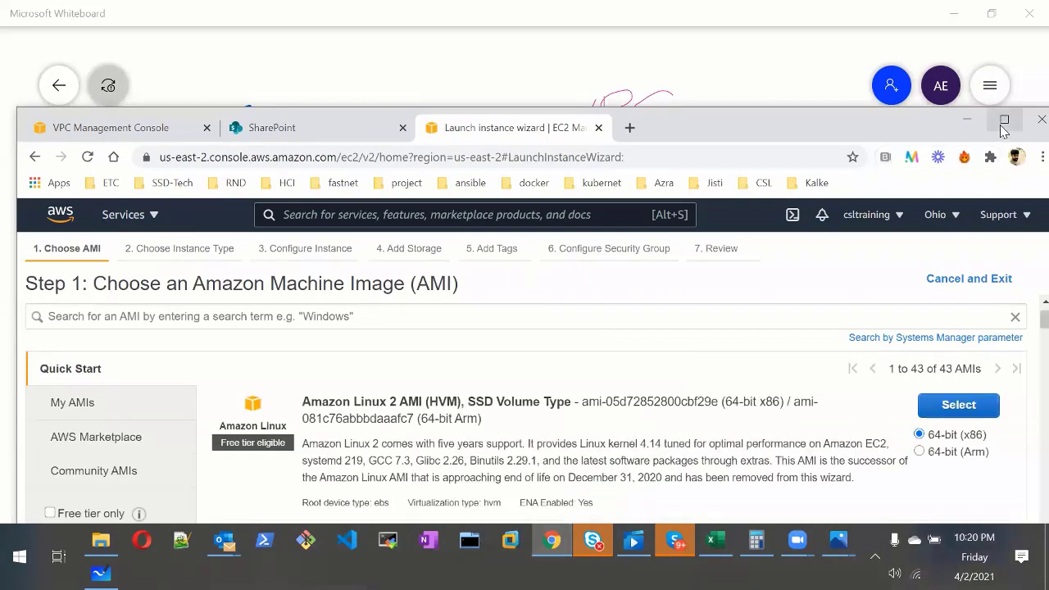
click(1004, 120)
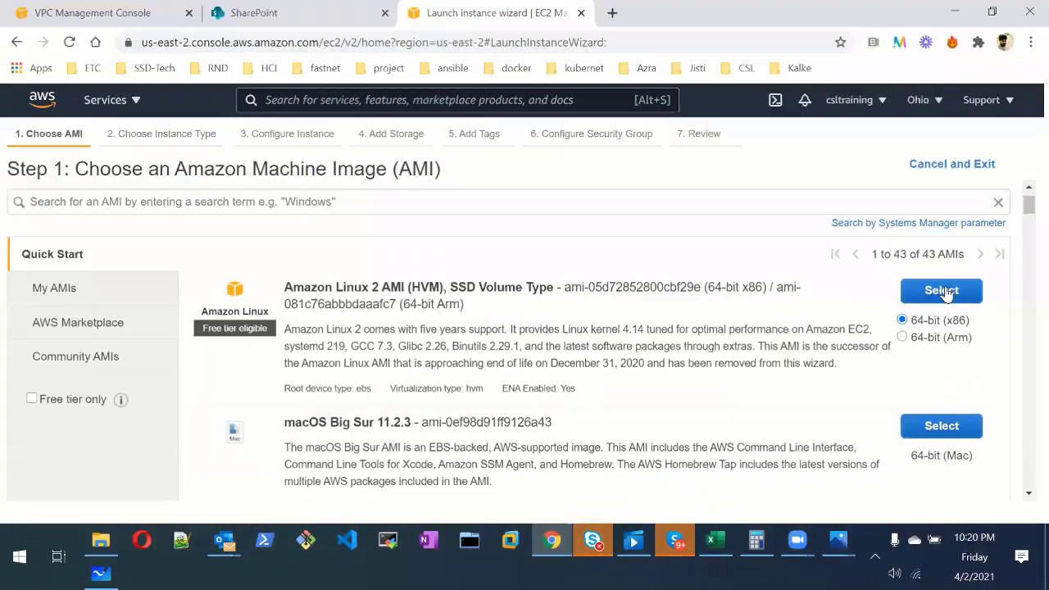
Step: Configure the instance with the 64-bit (x86) Amazon Linux 2 AMI, type t2.micro, network CSL-CLASS-Test-VPC and subnet CSL-CLASS-Subnet-1
click(943, 291)
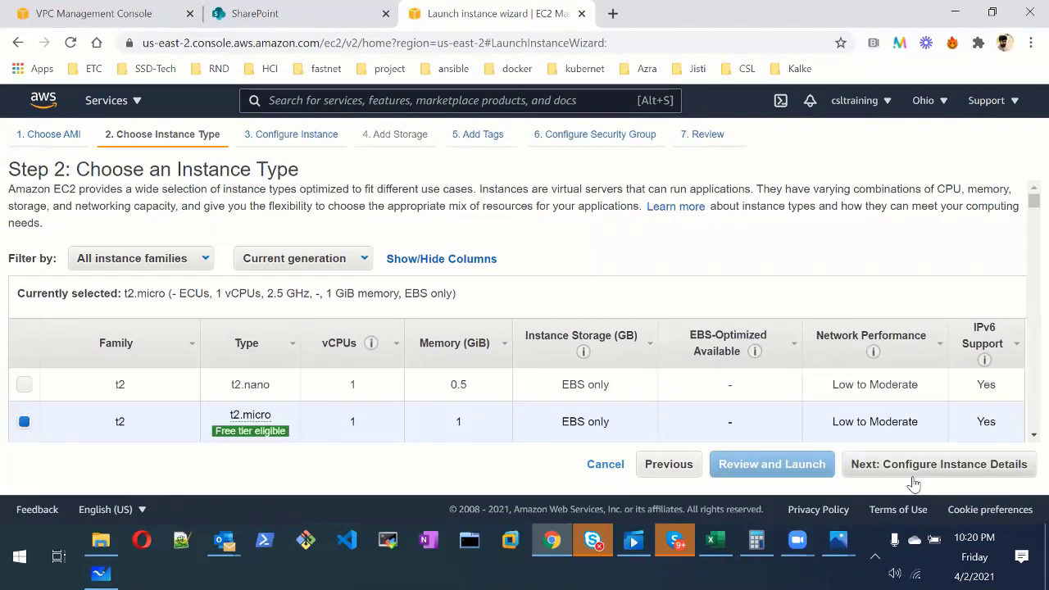
click(913, 465)
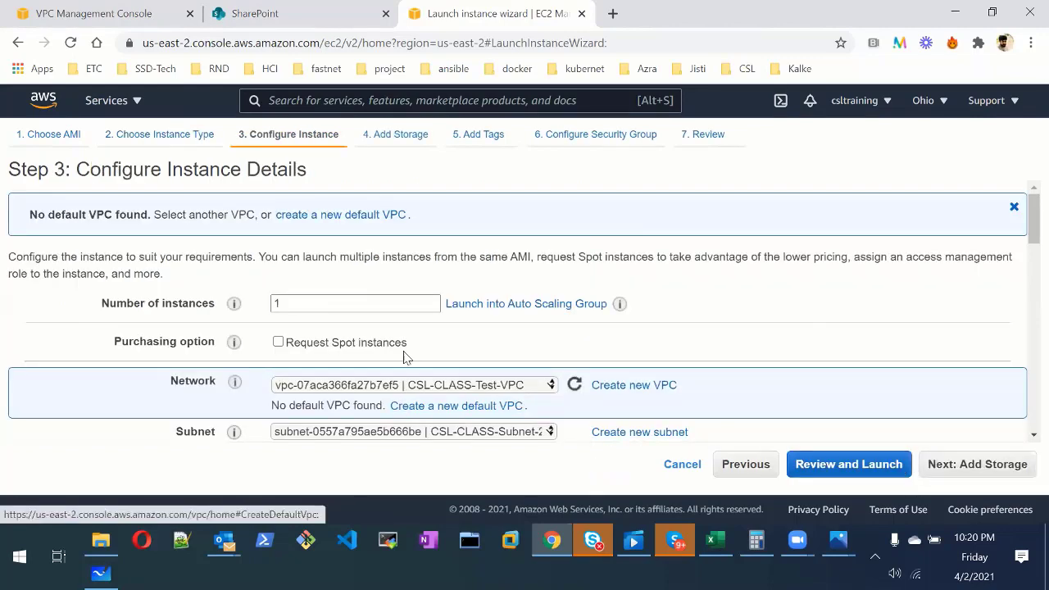
click(541, 384)
click(492, 400)
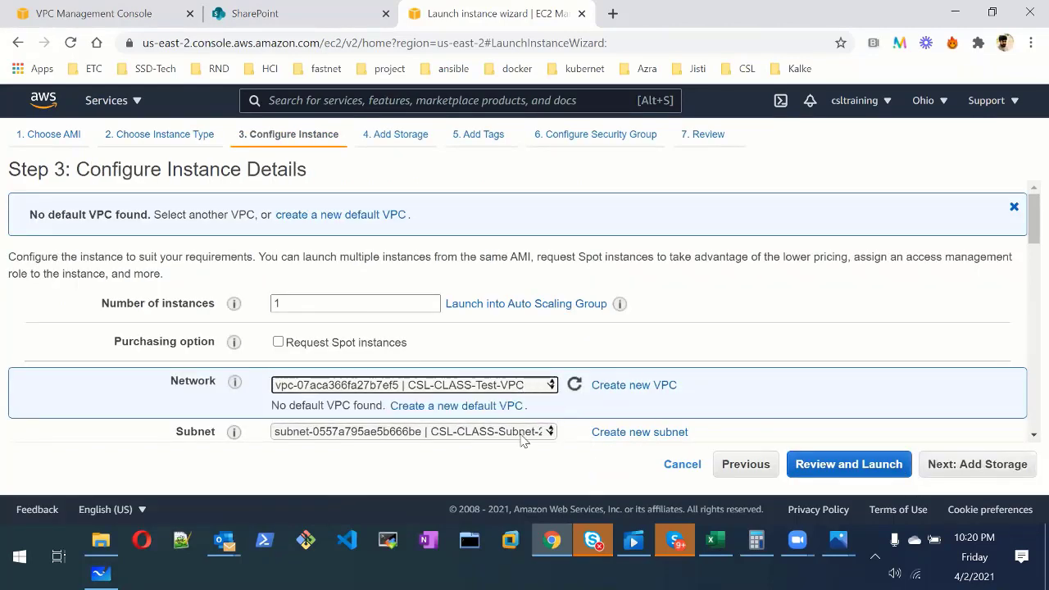
click(522, 434)
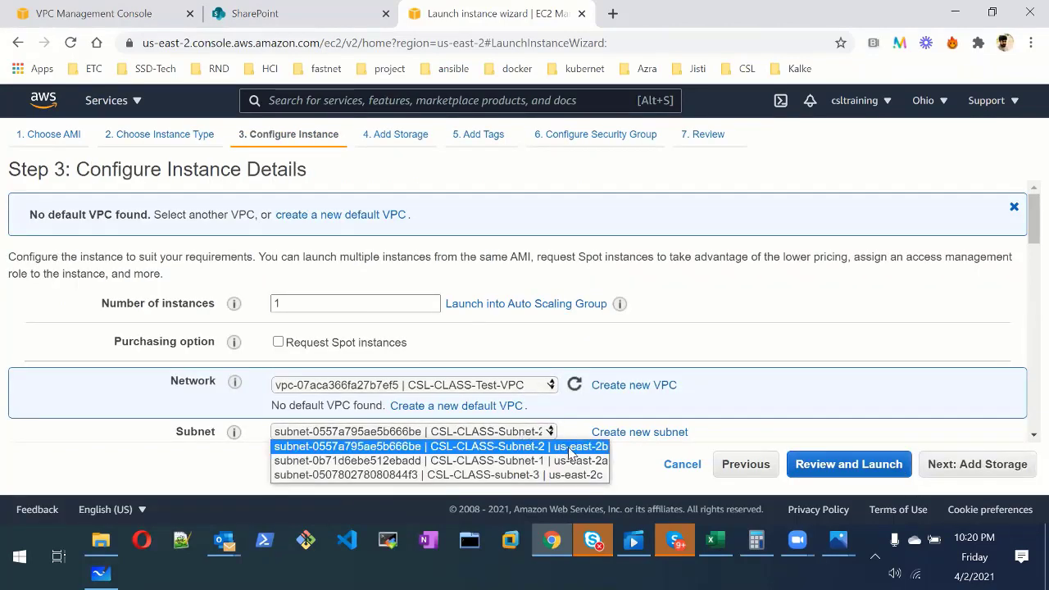
click(573, 461)
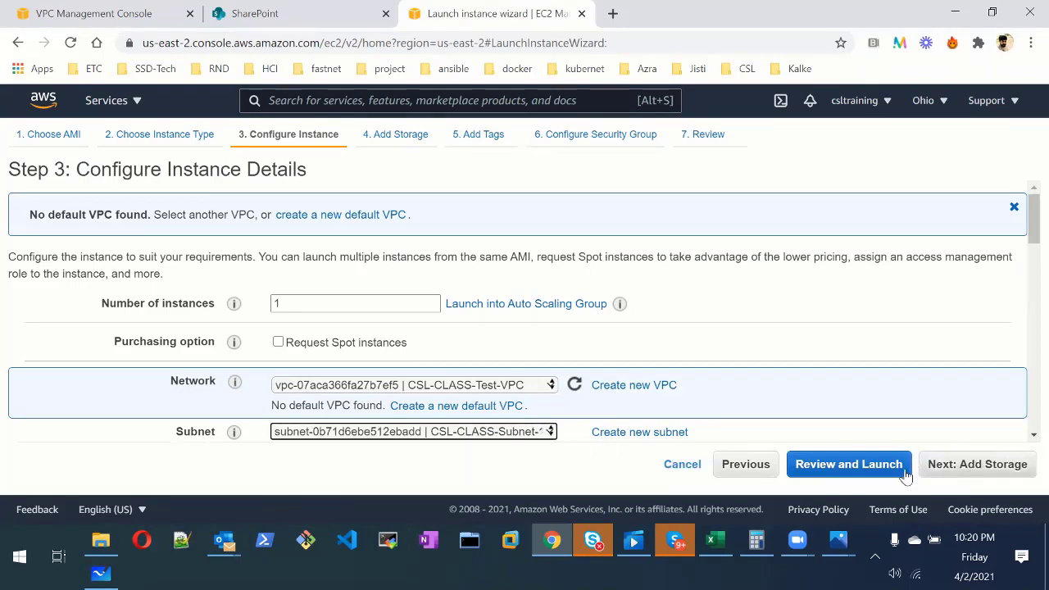
Step: Review and launch the instance with the existing ansible key pair, acknowledging access to its private key file
click(862, 467)
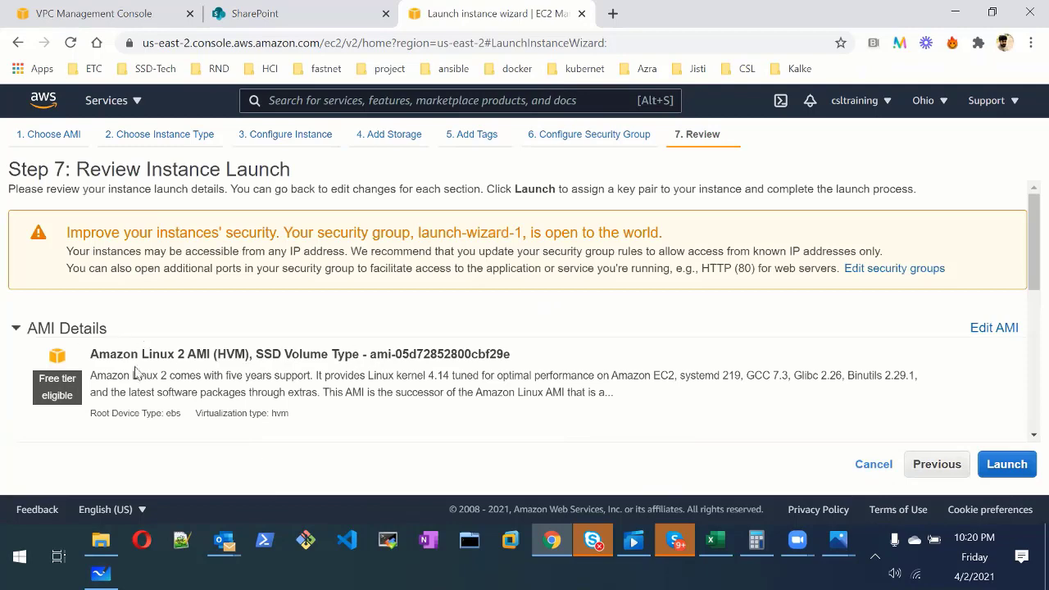
click(1007, 464)
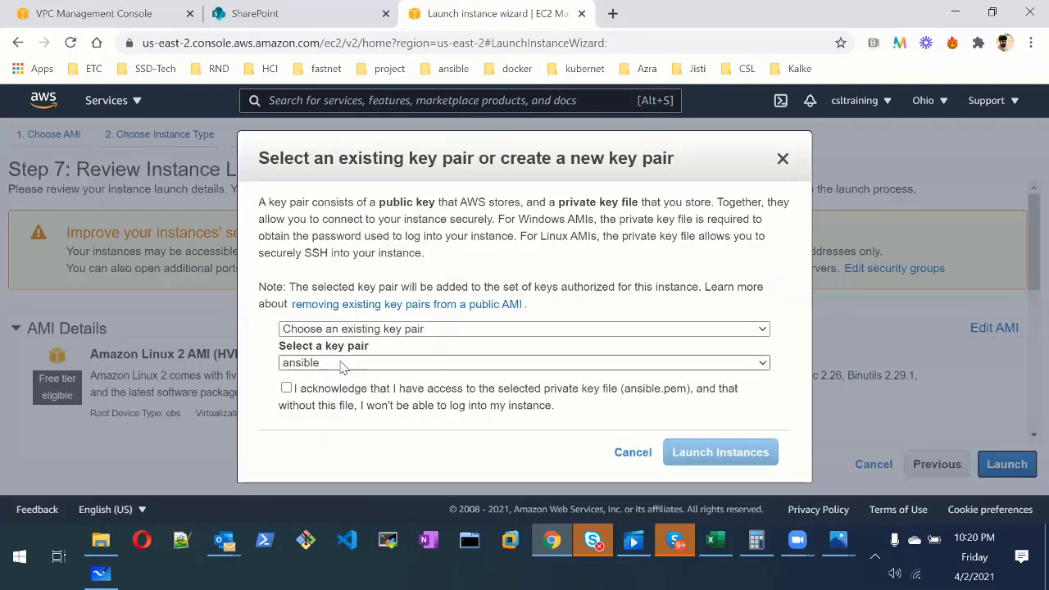
click(287, 388)
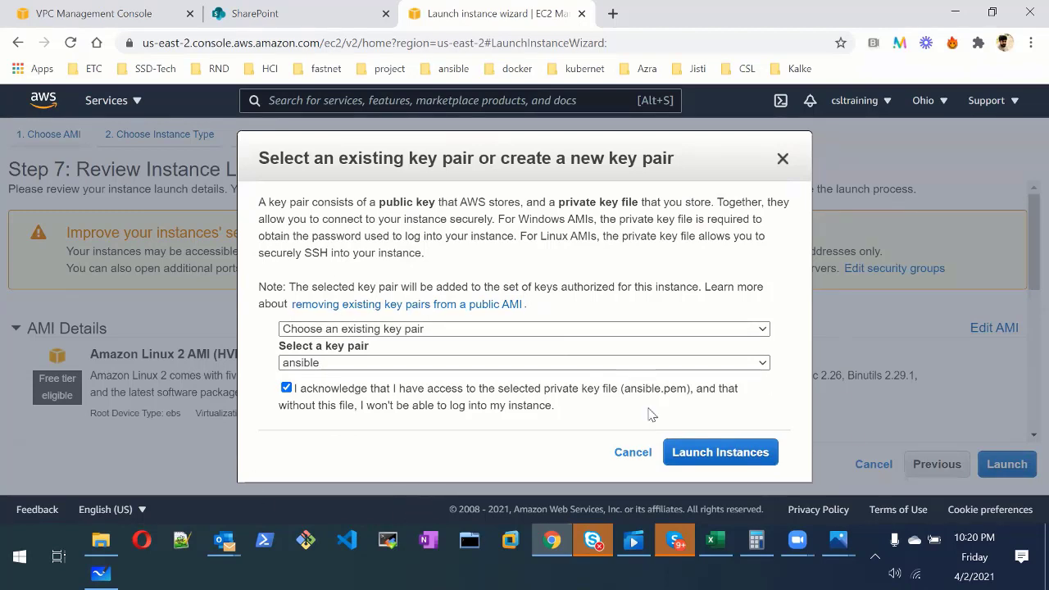
click(749, 461)
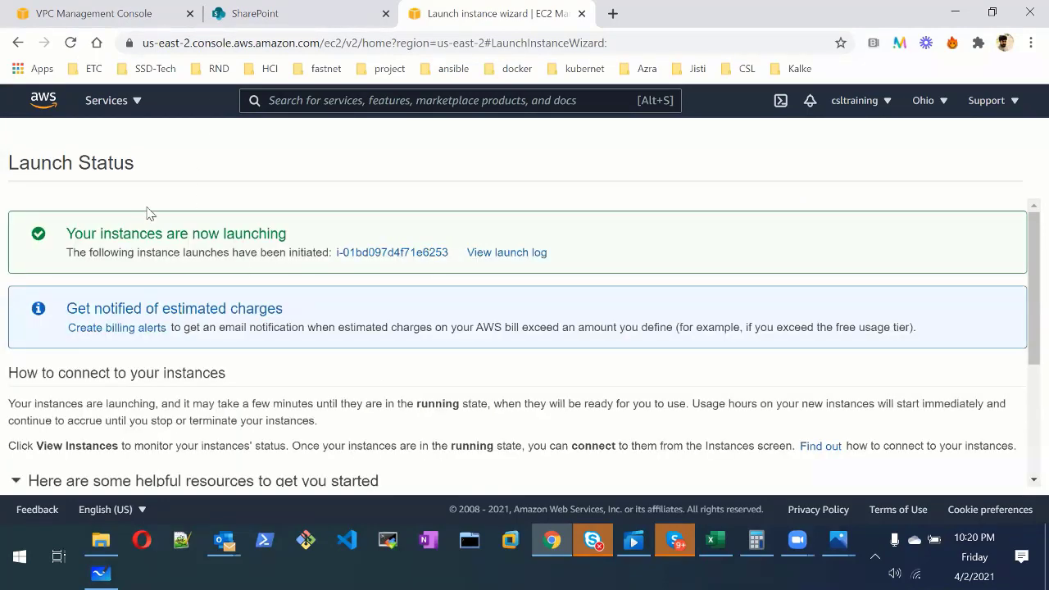
Step: Open the EC2 dashboard's list of running instances and refresh it to check the newly launched instance
click(115, 107)
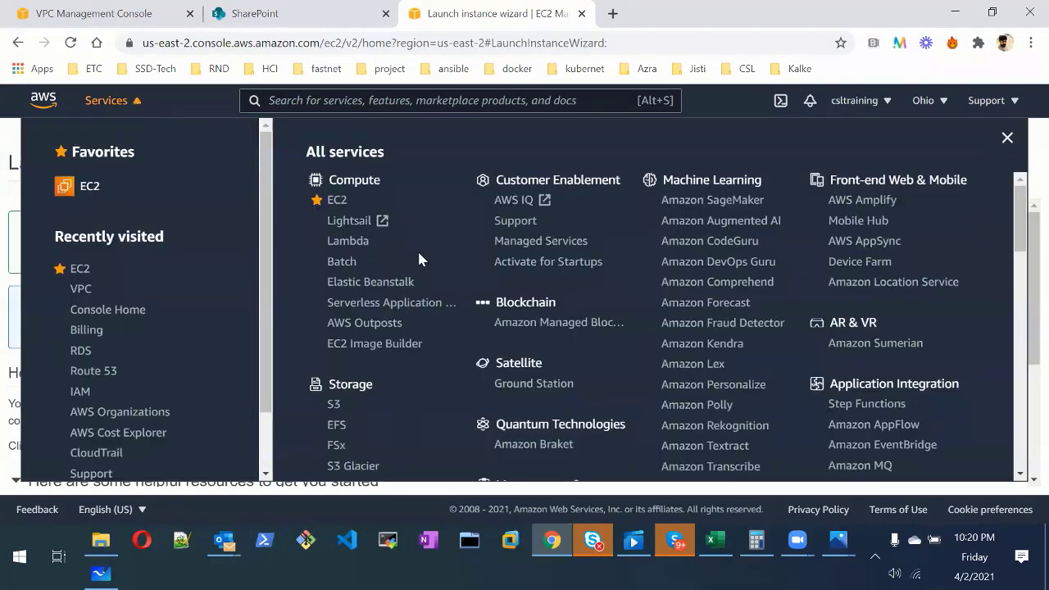
click(336, 202)
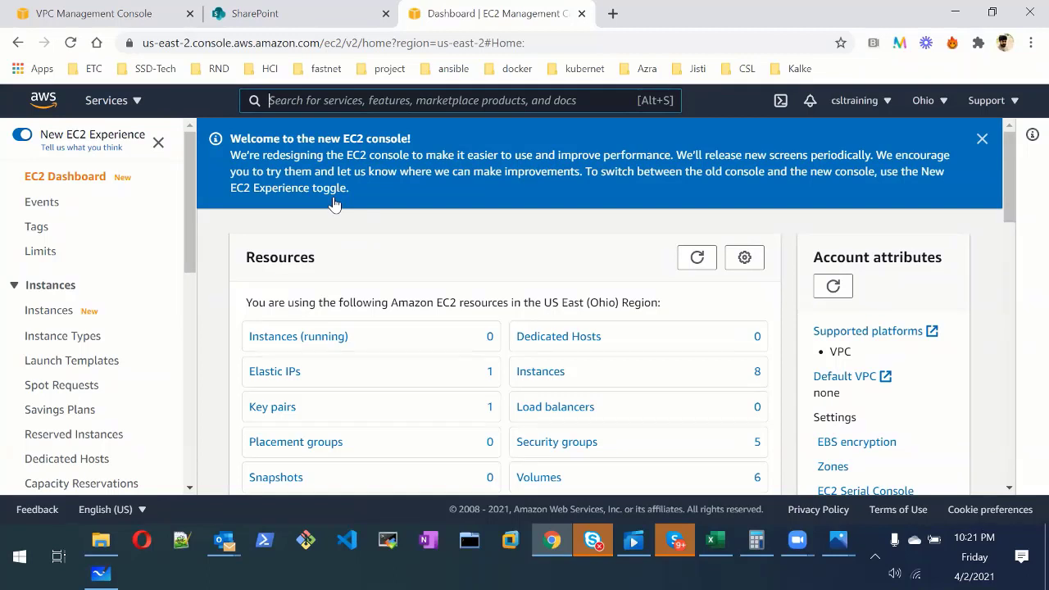
click(328, 341)
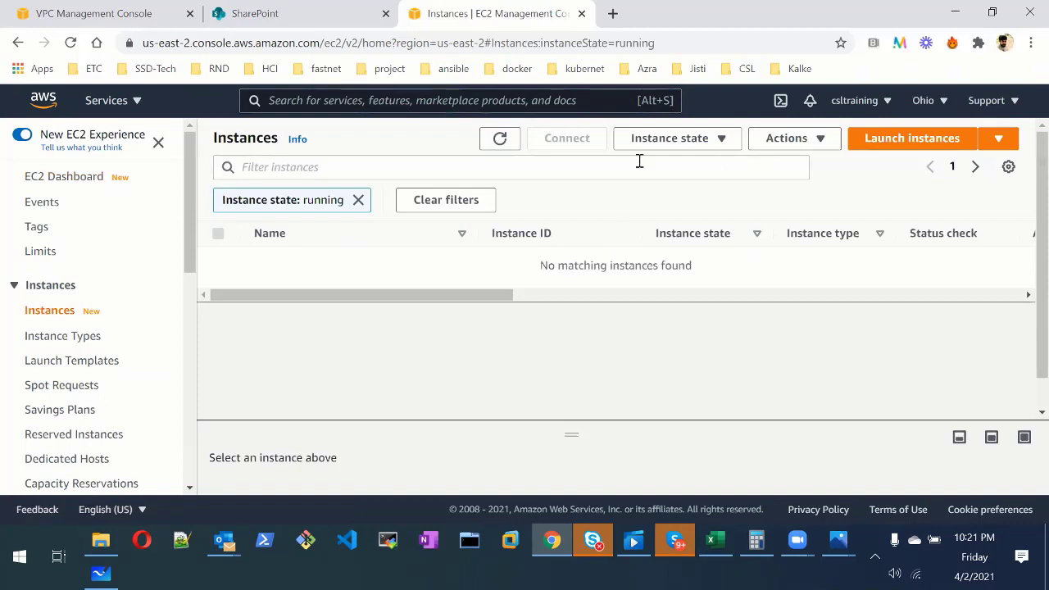
click(511, 145)
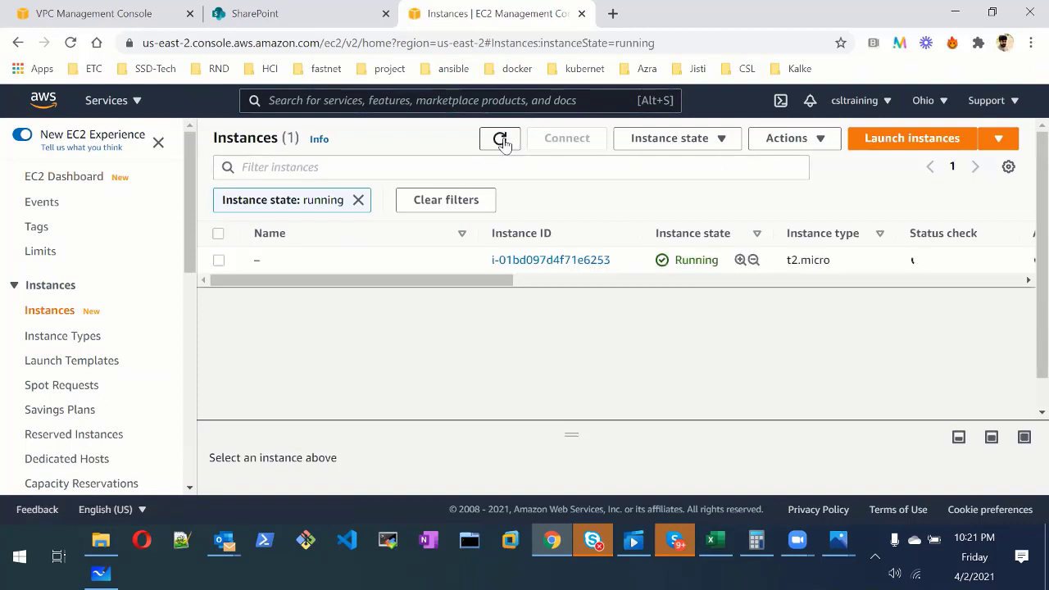
Step: Open the running t2.micro instance's details from the refreshed list and examine its IP addresses, VPC and subnet
click(506, 144)
click(569, 260)
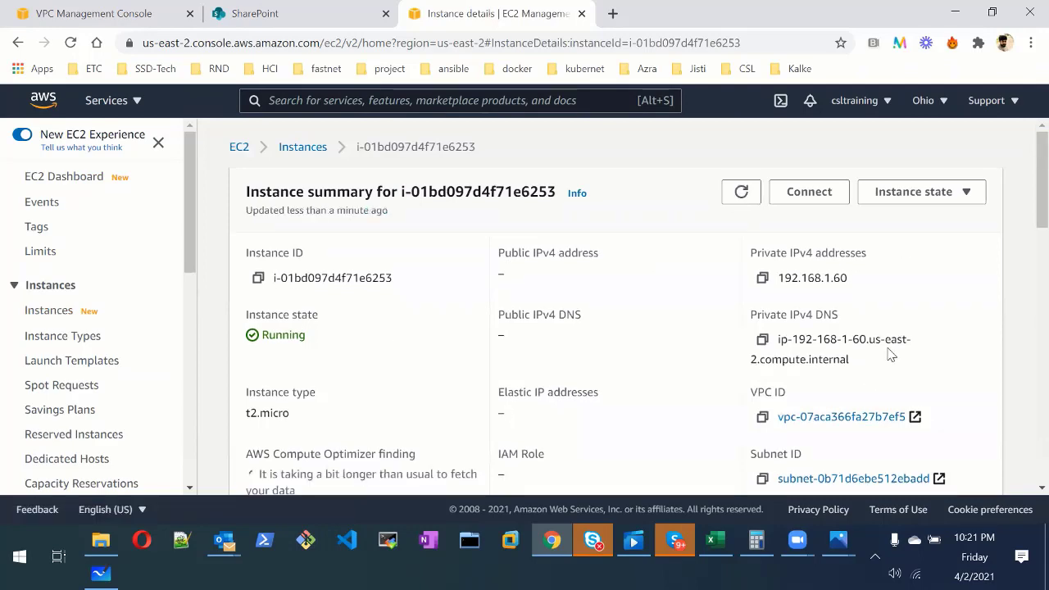
click(974, 466)
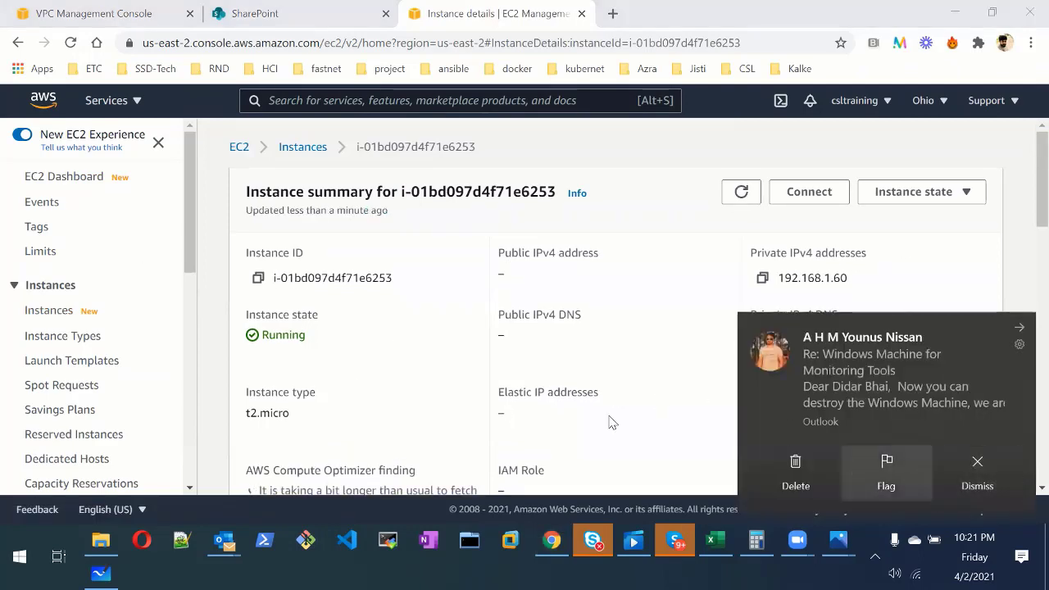
scroll(499, 356, down, 2)
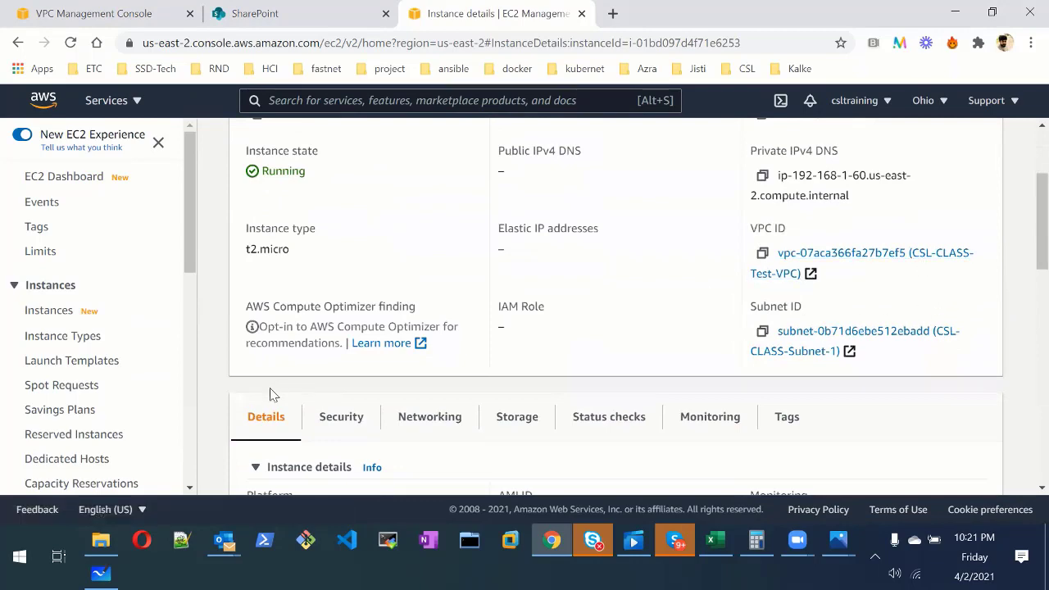
scroll(273, 394, up, 2)
Step: Check the allocated address in the EC2 Elastic IPs list and return to the running t2.micro instance's details
scroll(65, 414, down, 3)
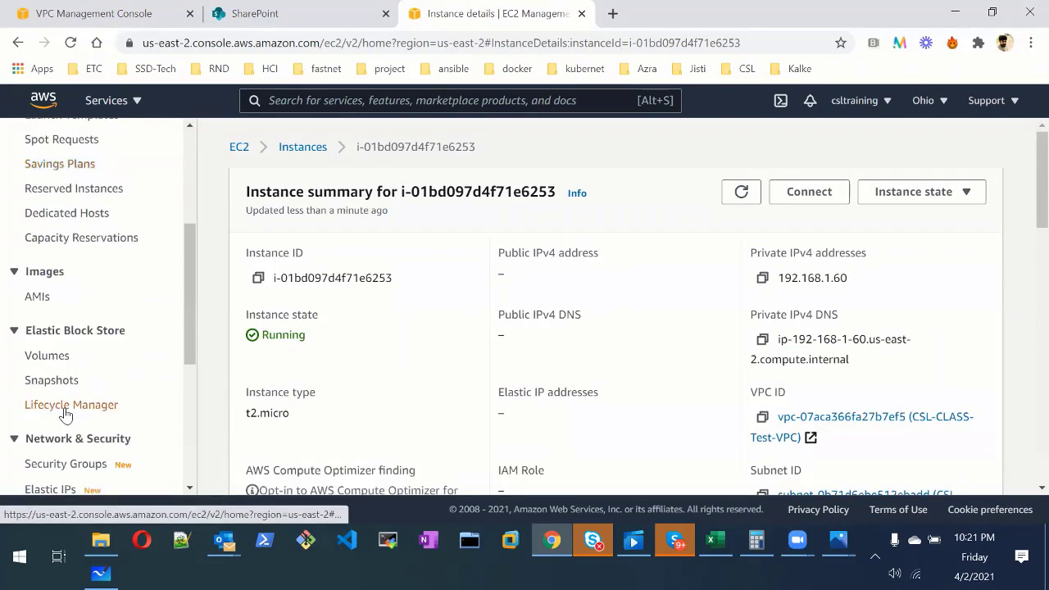
scroll(81, 389, down, 1)
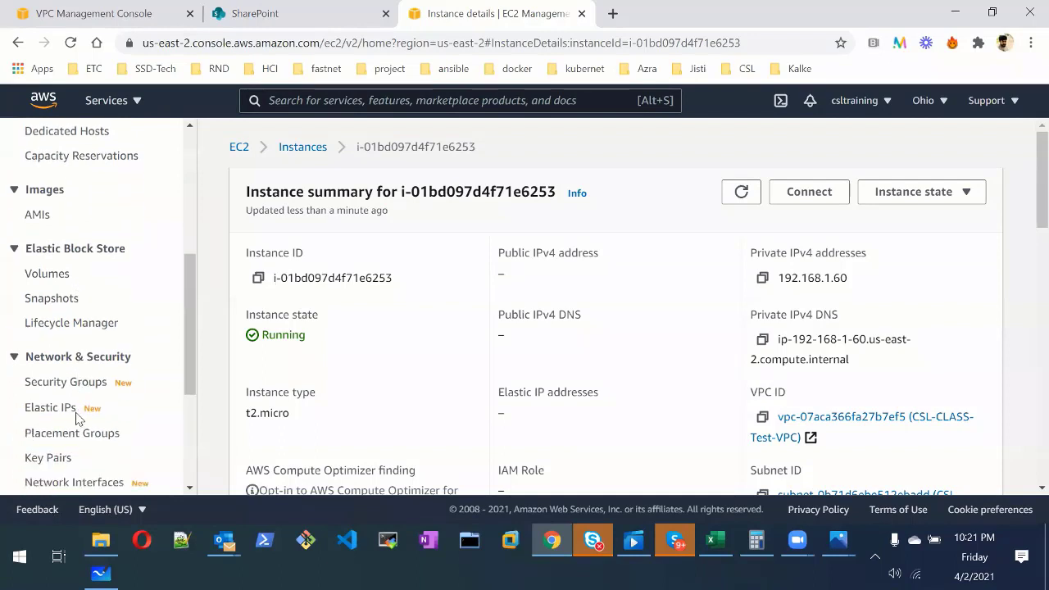
click(71, 408)
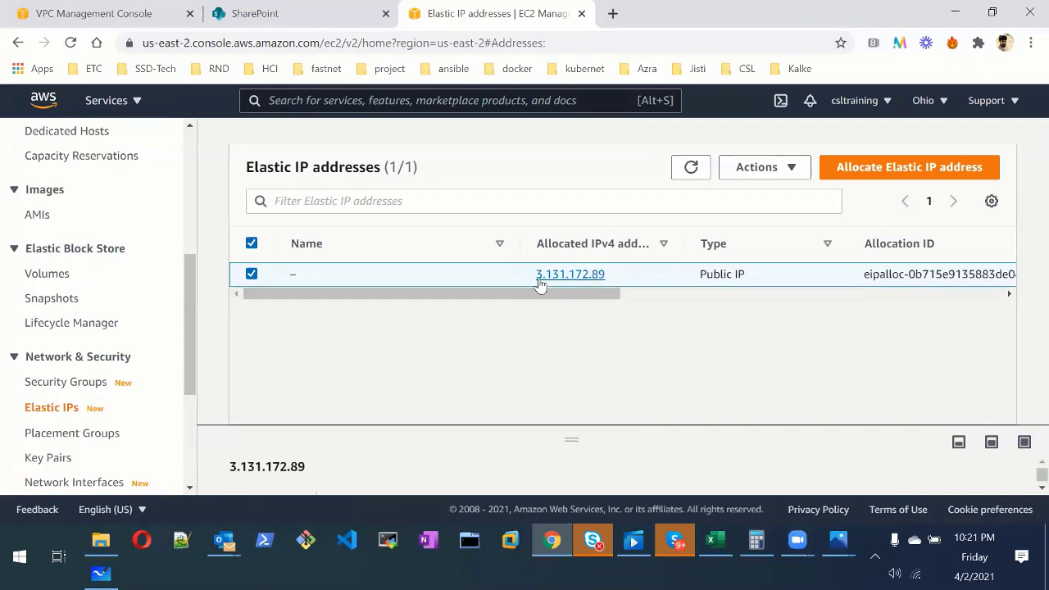
scroll(123, 349, up, 5)
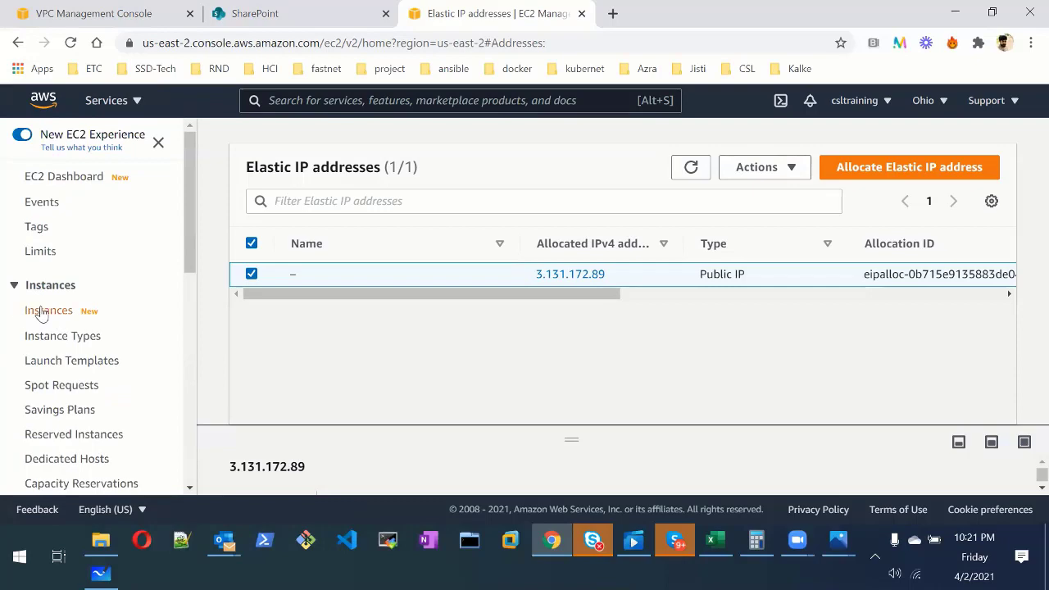
click(40, 314)
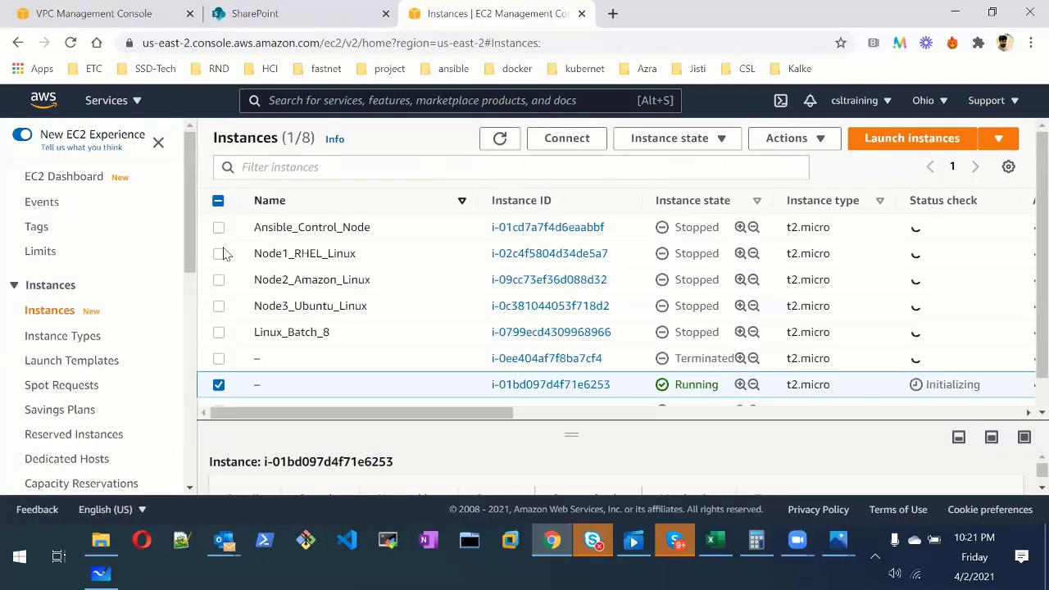
click(597, 385)
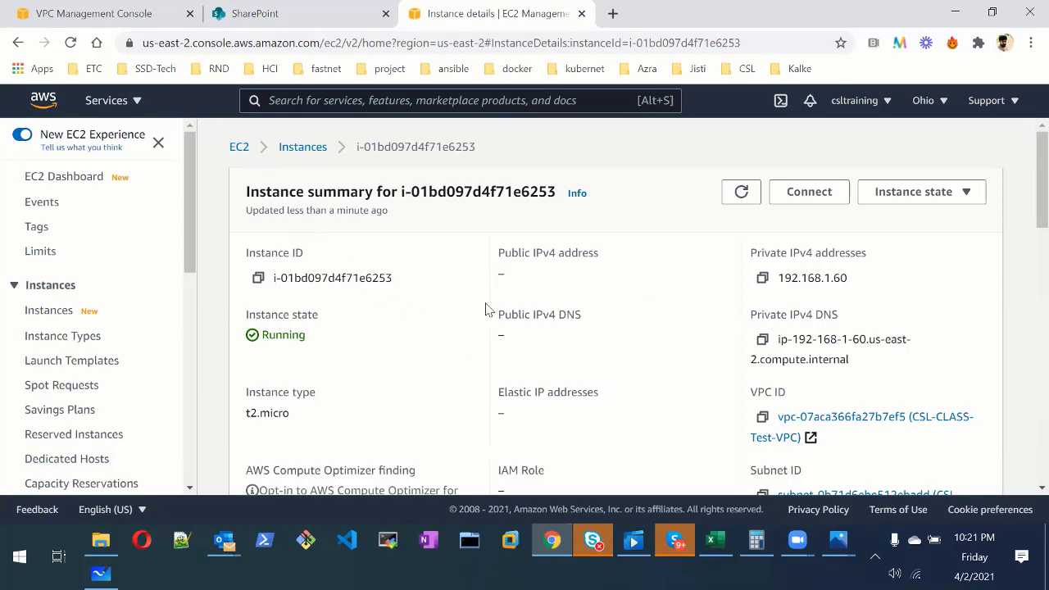
Step: Open the Elastic IPs list in the VPC console and look at the actions offered for Elastic IP addresses
click(76, 7)
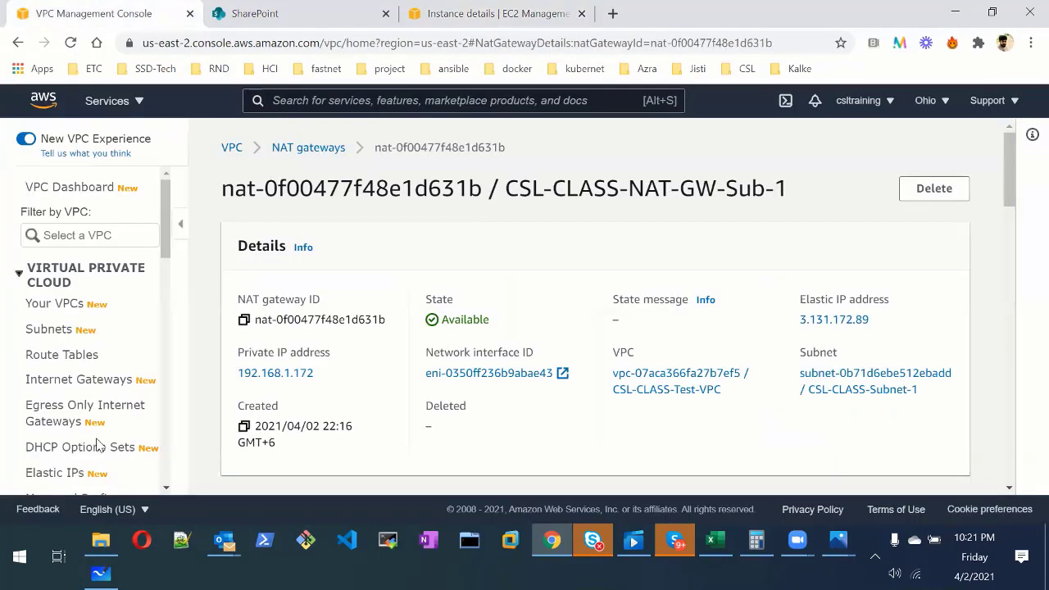
scroll(123, 426, down, 3)
click(86, 309)
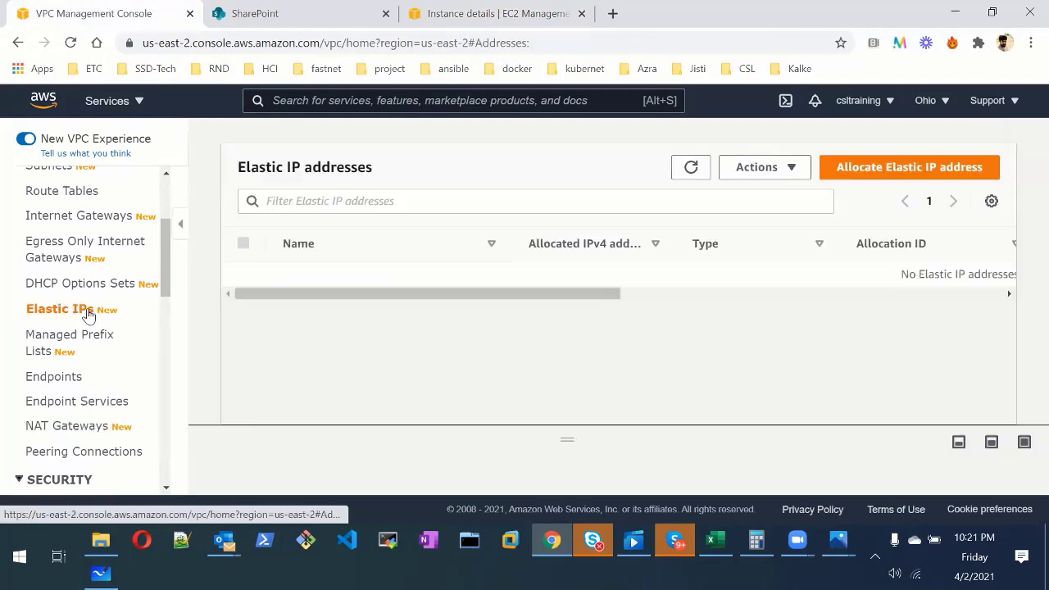
click(783, 174)
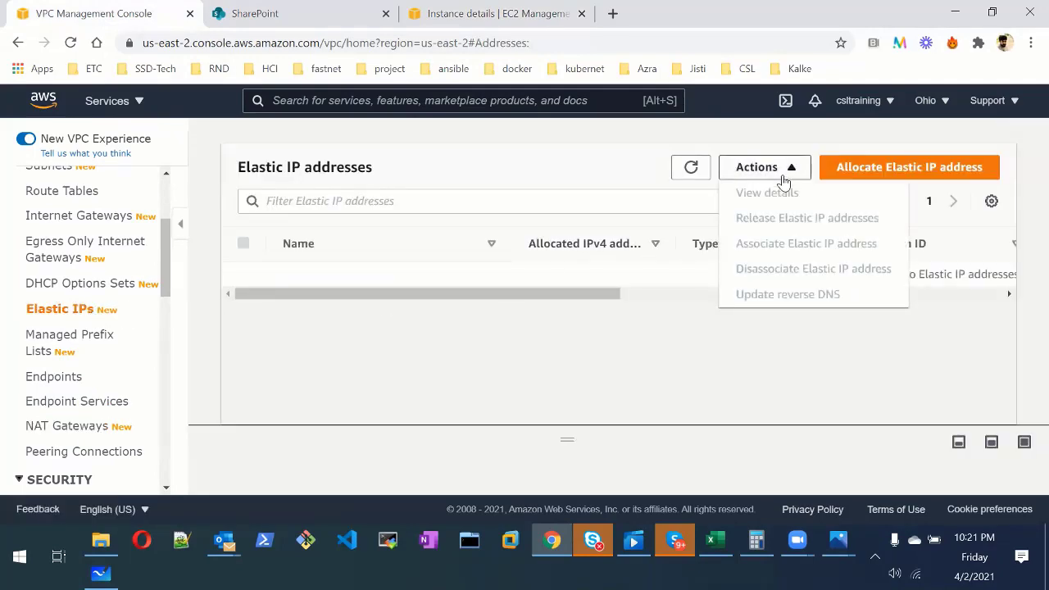
click(696, 368)
Step: Review the settings of the Allocate Elastic IP address form and return to the Elastic IP list without allocating one
click(849, 169)
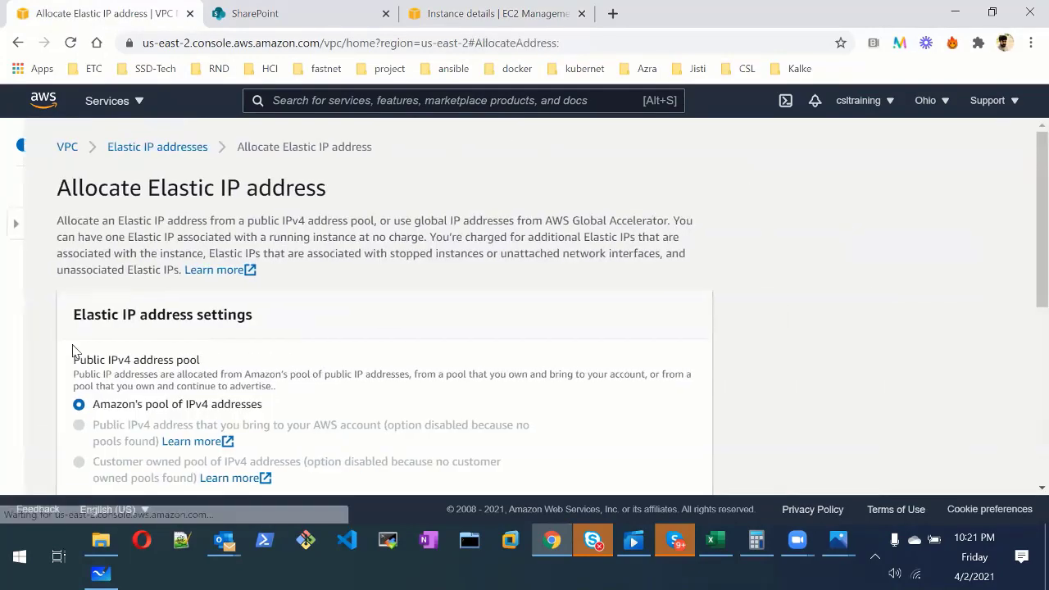
scroll(198, 412, down, 1)
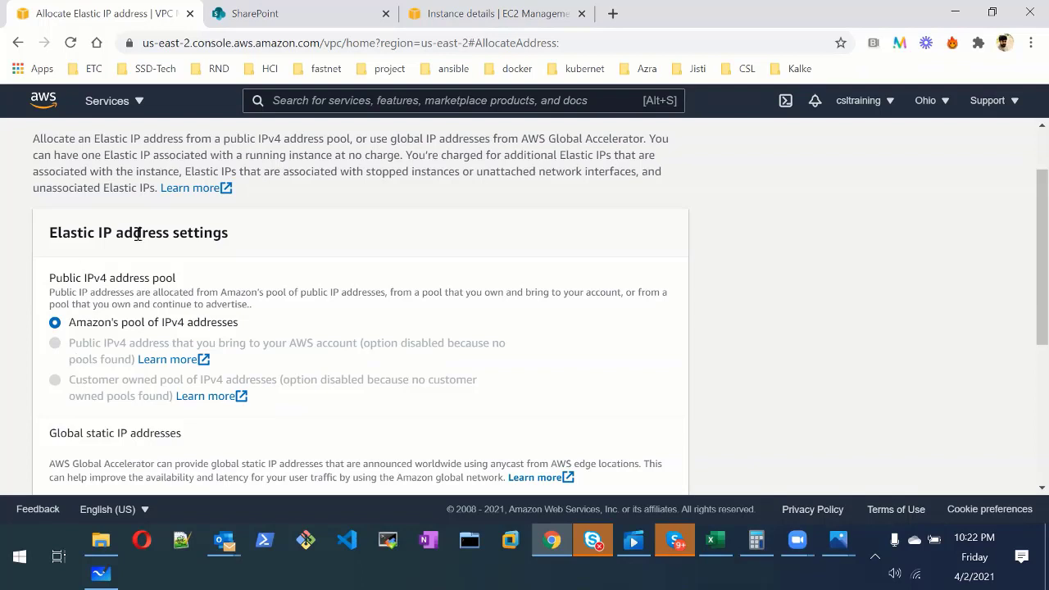
scroll(486, 388, down, 4)
scroll(486, 388, up, 5)
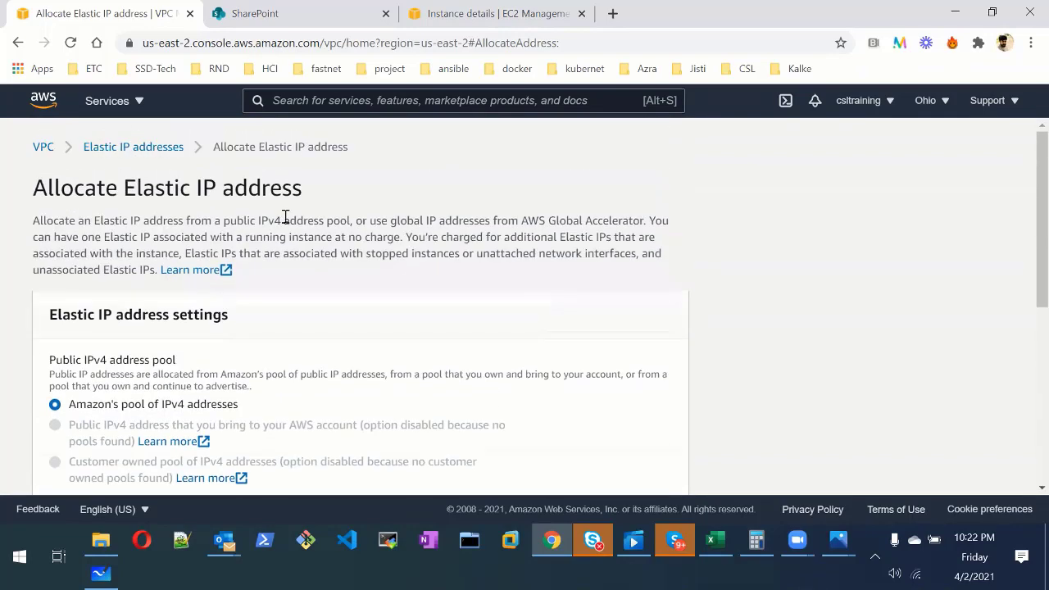
click(152, 155)
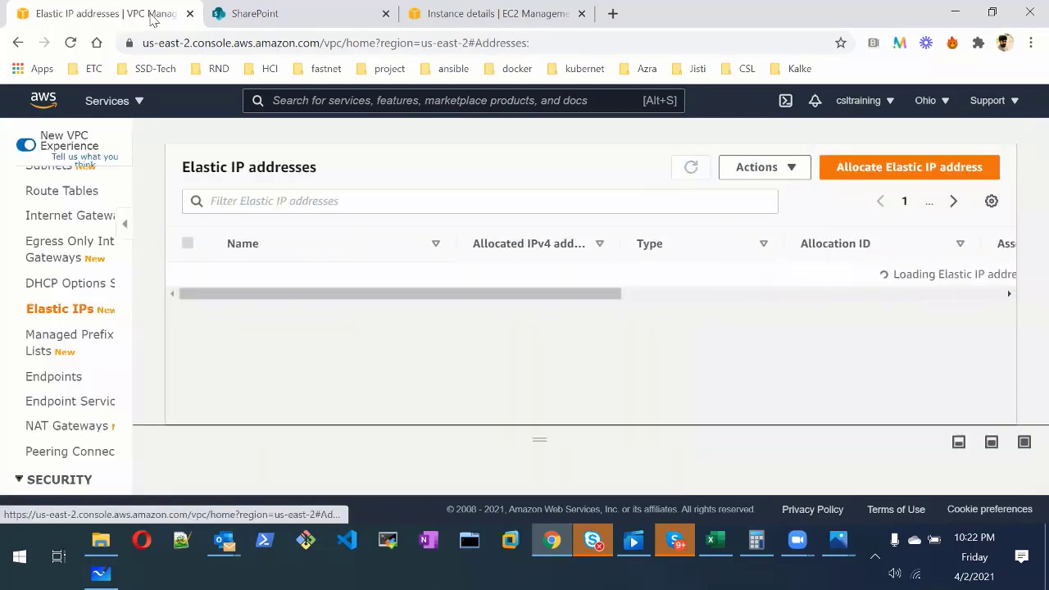
Step: Restore the browser window to its smaller size and compare the instance's details with the VPC console's Elastic IP list
click(992, 12)
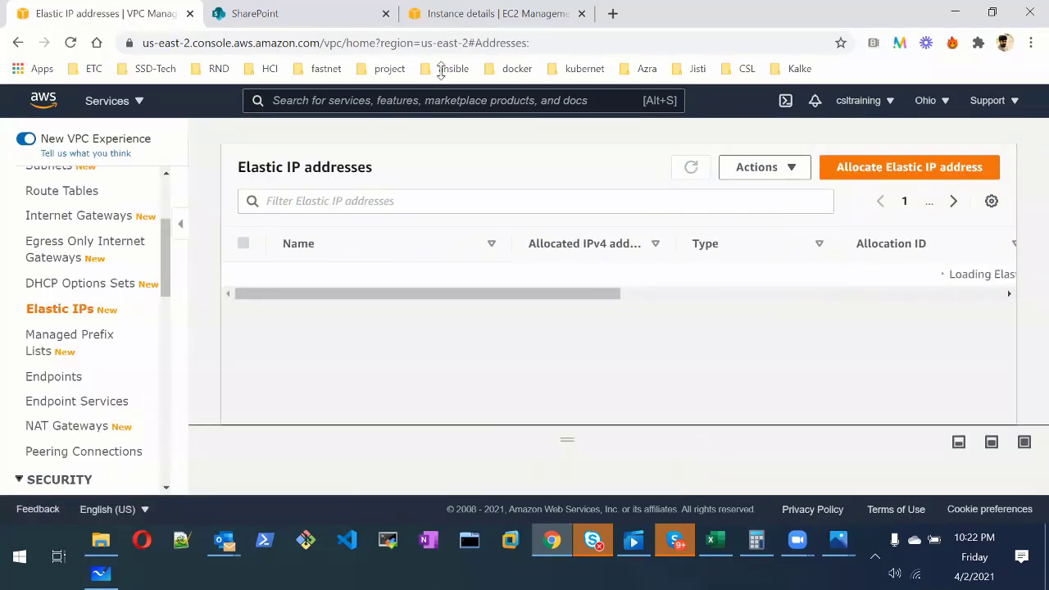
click(471, 95)
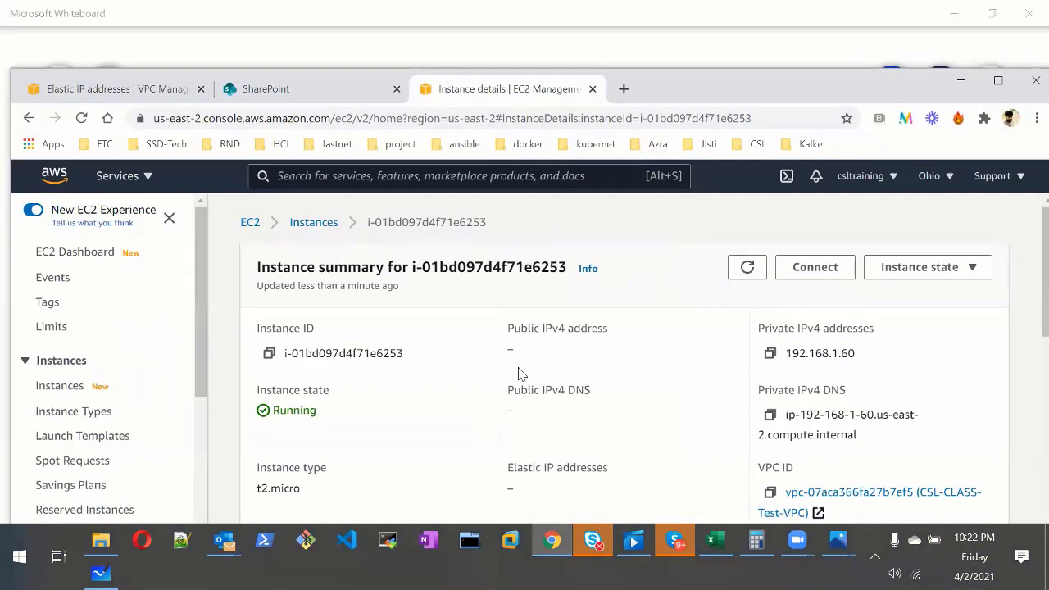
click(137, 92)
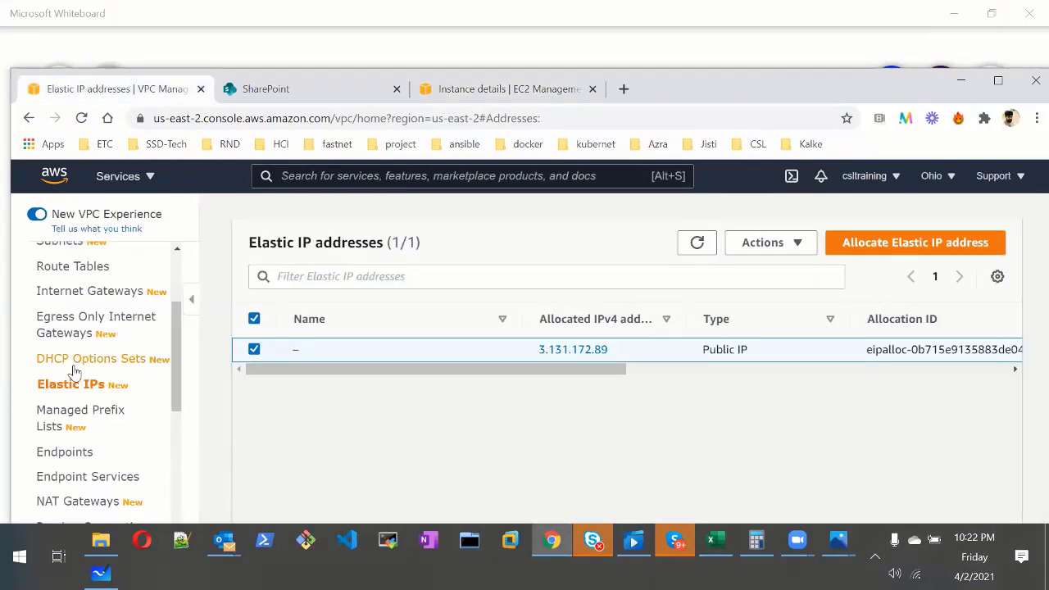
Step: Examine the VPC console's navigation sections from Endpoints through Security and VPN to Transit Gateways, and switch to the VPC diagram in Microsoft Whiteboard
scroll(73, 370, down, 1)
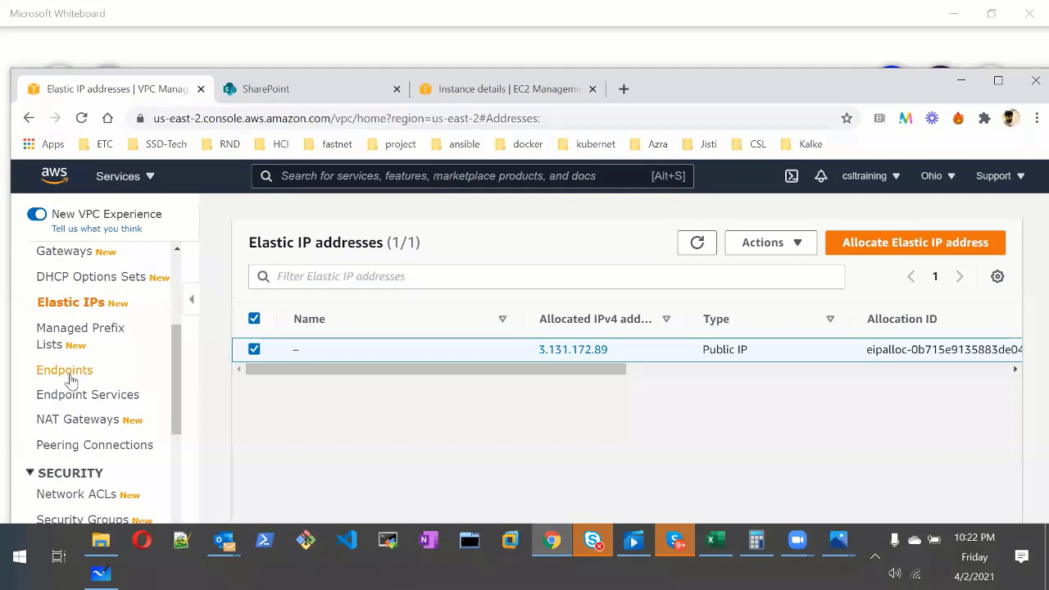
scroll(70, 379, down, 2)
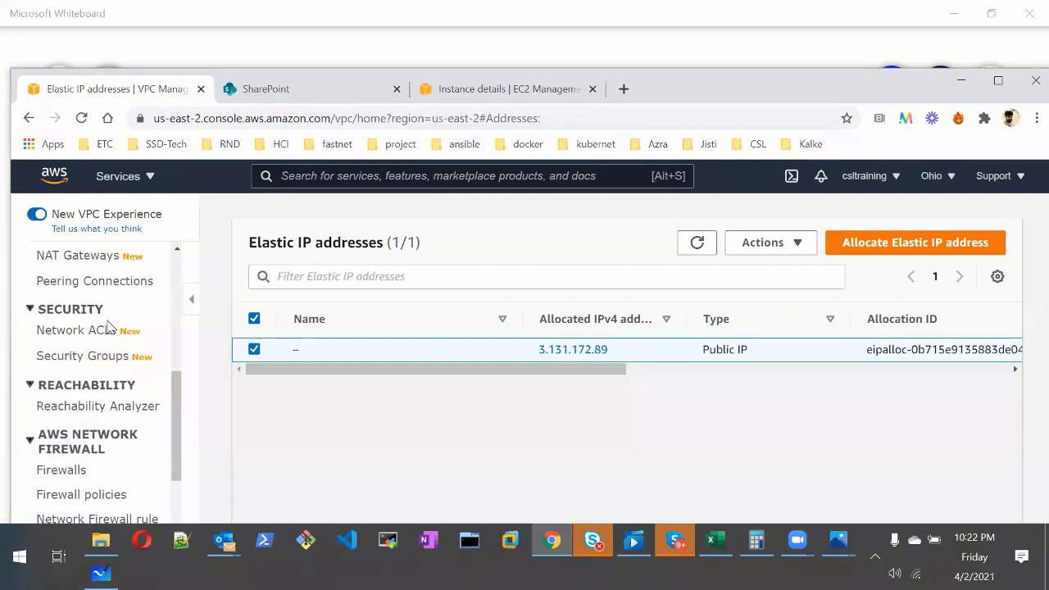
scroll(115, 394, down, 4)
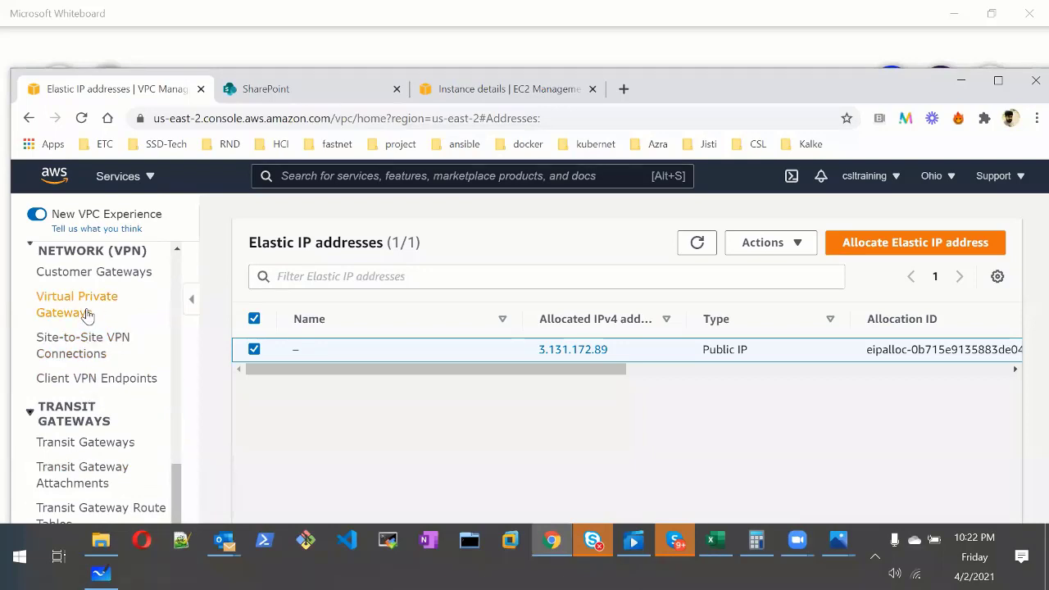
scroll(40, 348, up, 3)
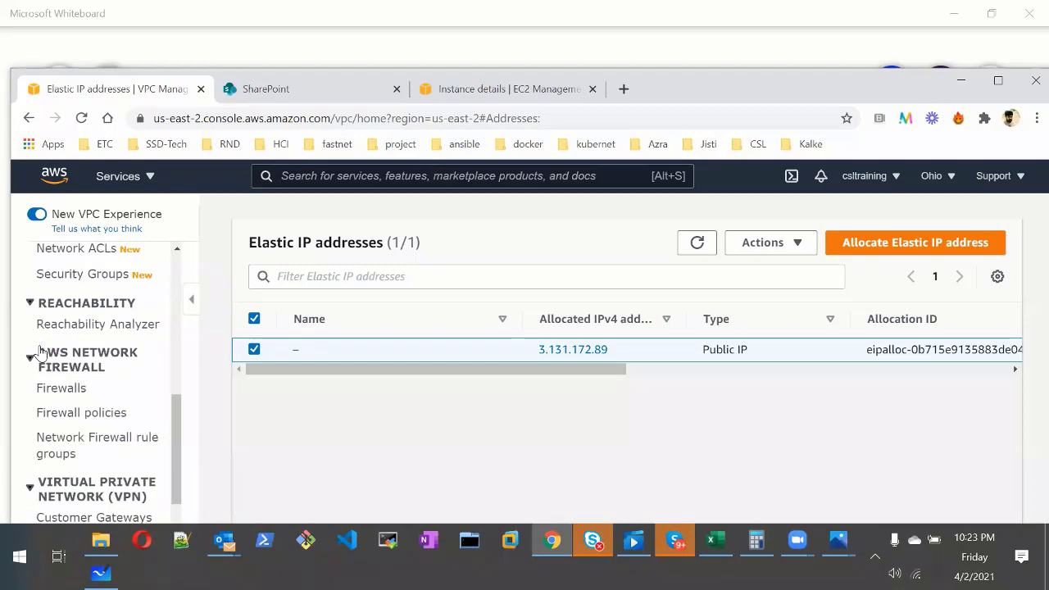
scroll(40, 348, up, 1)
scroll(93, 358, up, 1)
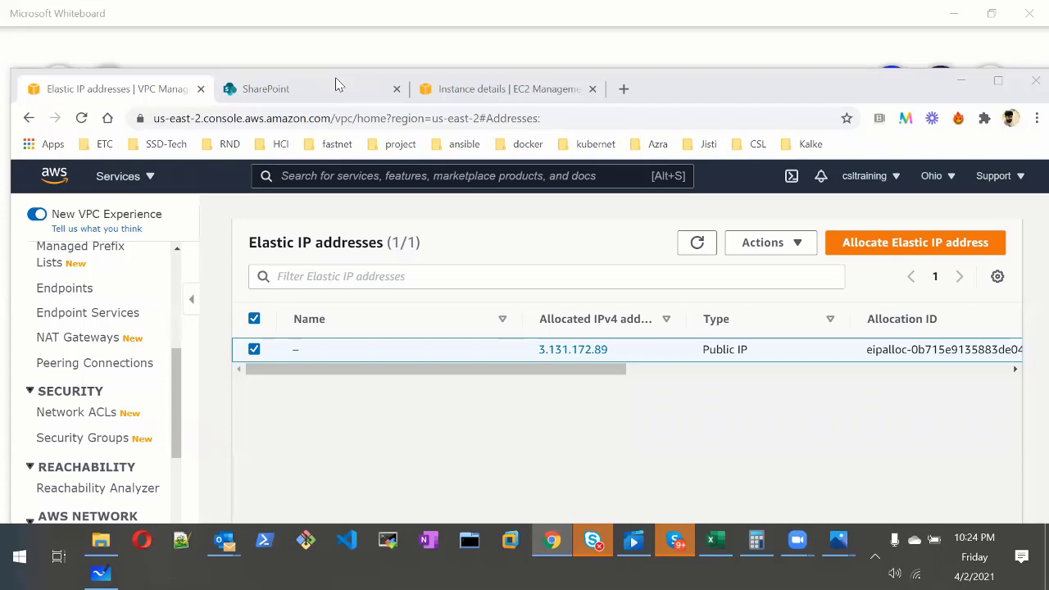
click(561, 539)
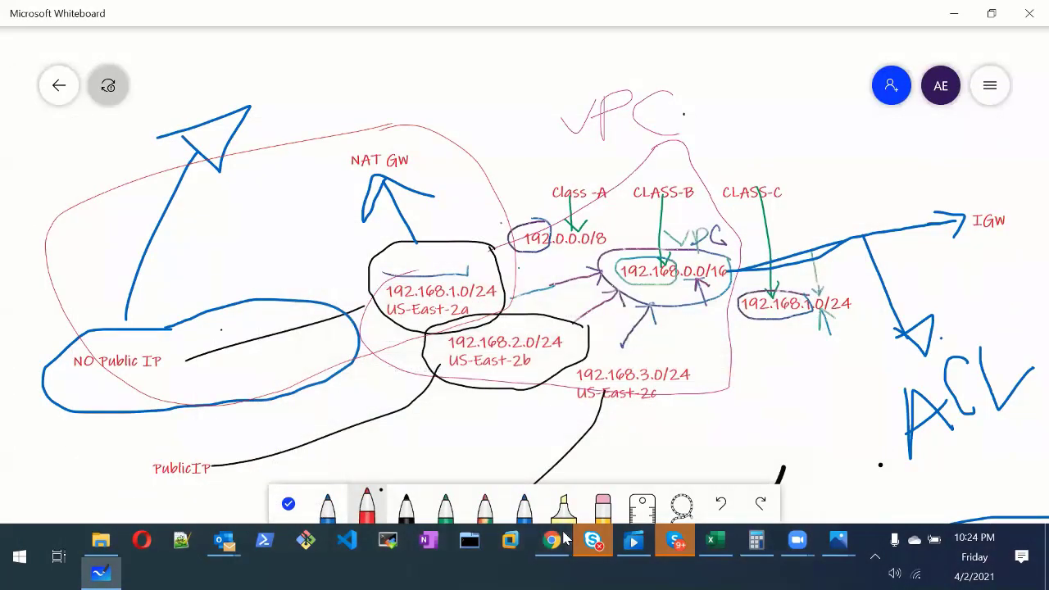